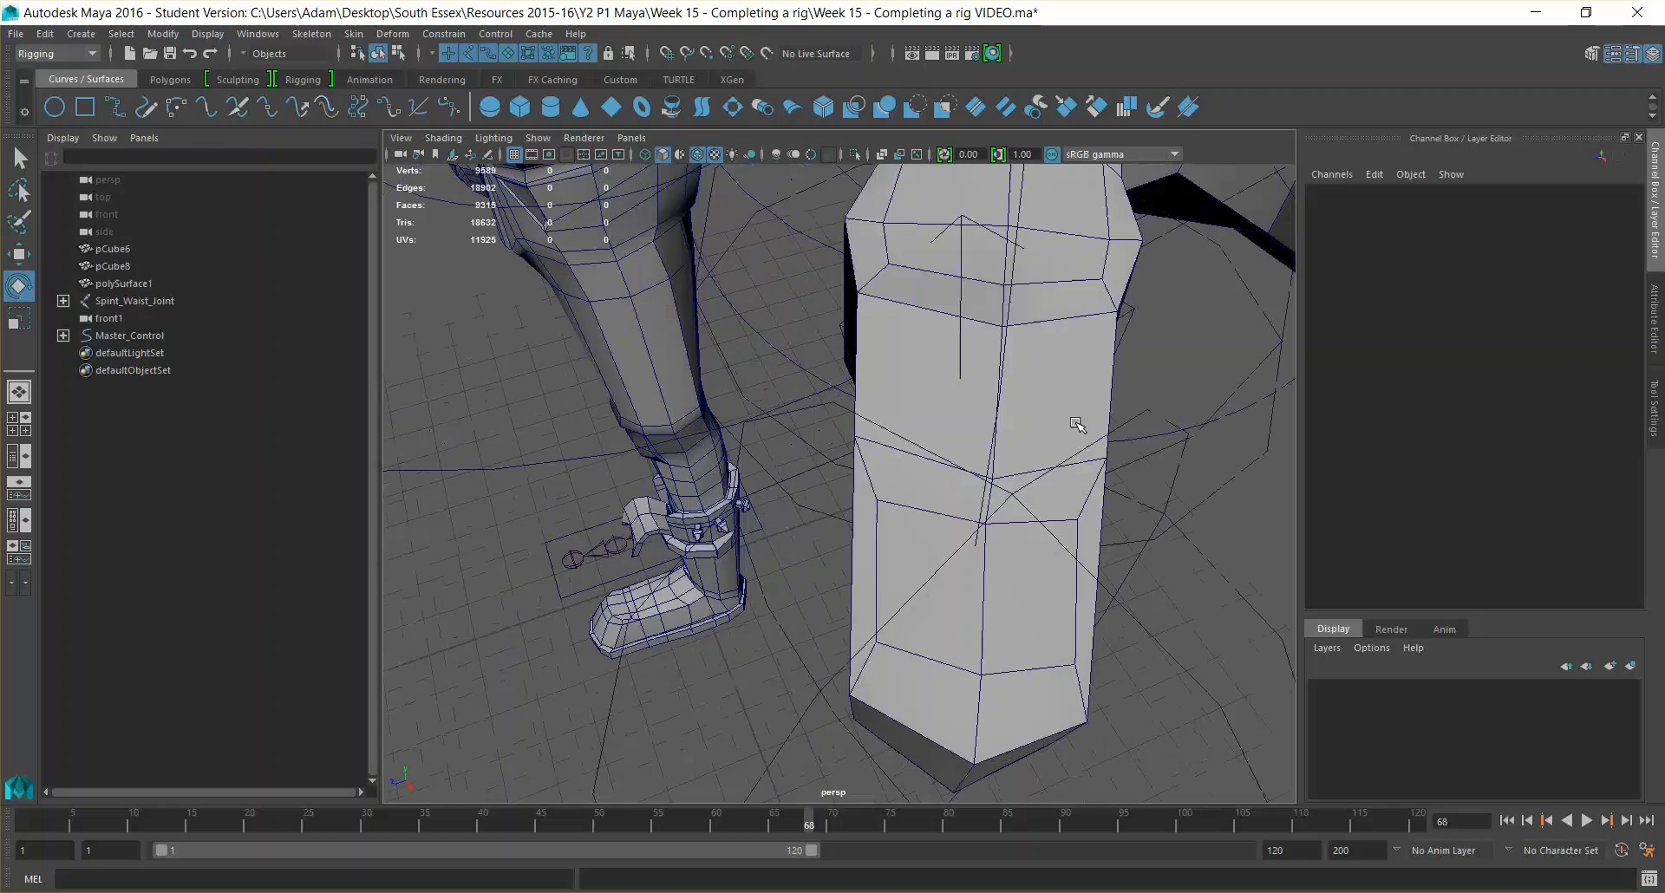
Inspect the left hand's finger controls, selecting and clearing the L_Thumb_2 joint
{"action": "mouse_move", "coordinate": [1072, 437]}
{"action": "left_mouse_down", "text": "alt"}
{"action": "mouse_move", "coordinate": [1052, 450]}
{"action": "mouse_move", "coordinate": [1074, 444]}
{"action": "left_mouse_up", "text": "alt"}
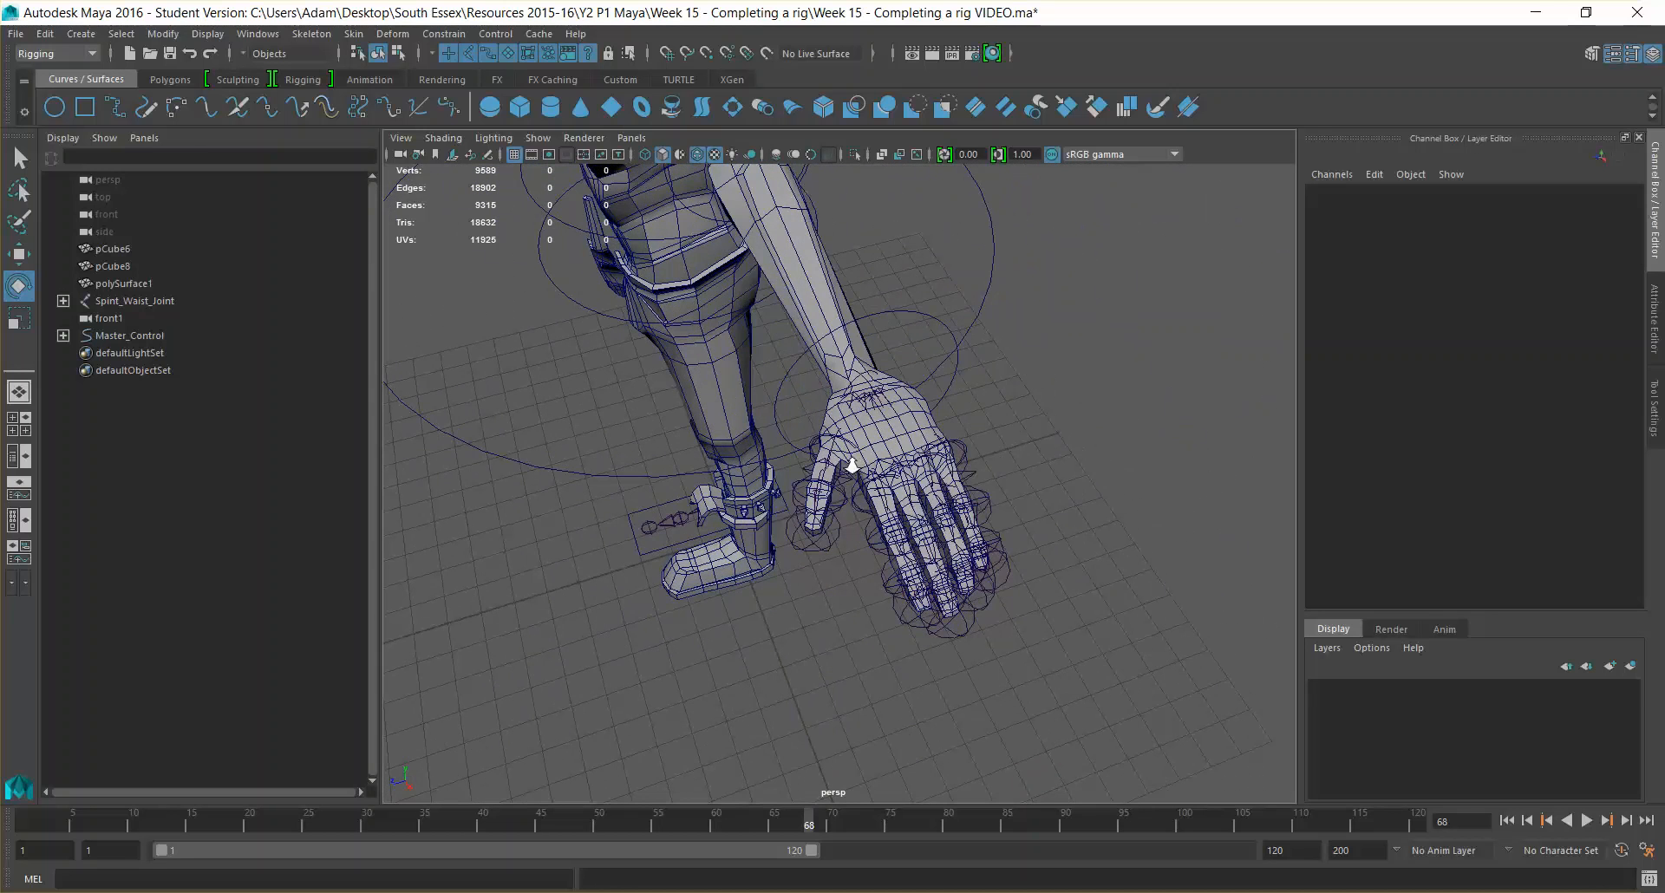
{"action": "scroll", "coordinate": [910, 477], "scroll_direction": "up", "scroll_amount": 5}
{"action": "scroll", "coordinate": [960, 488], "scroll_direction": "down", "scroll_amount": 5}
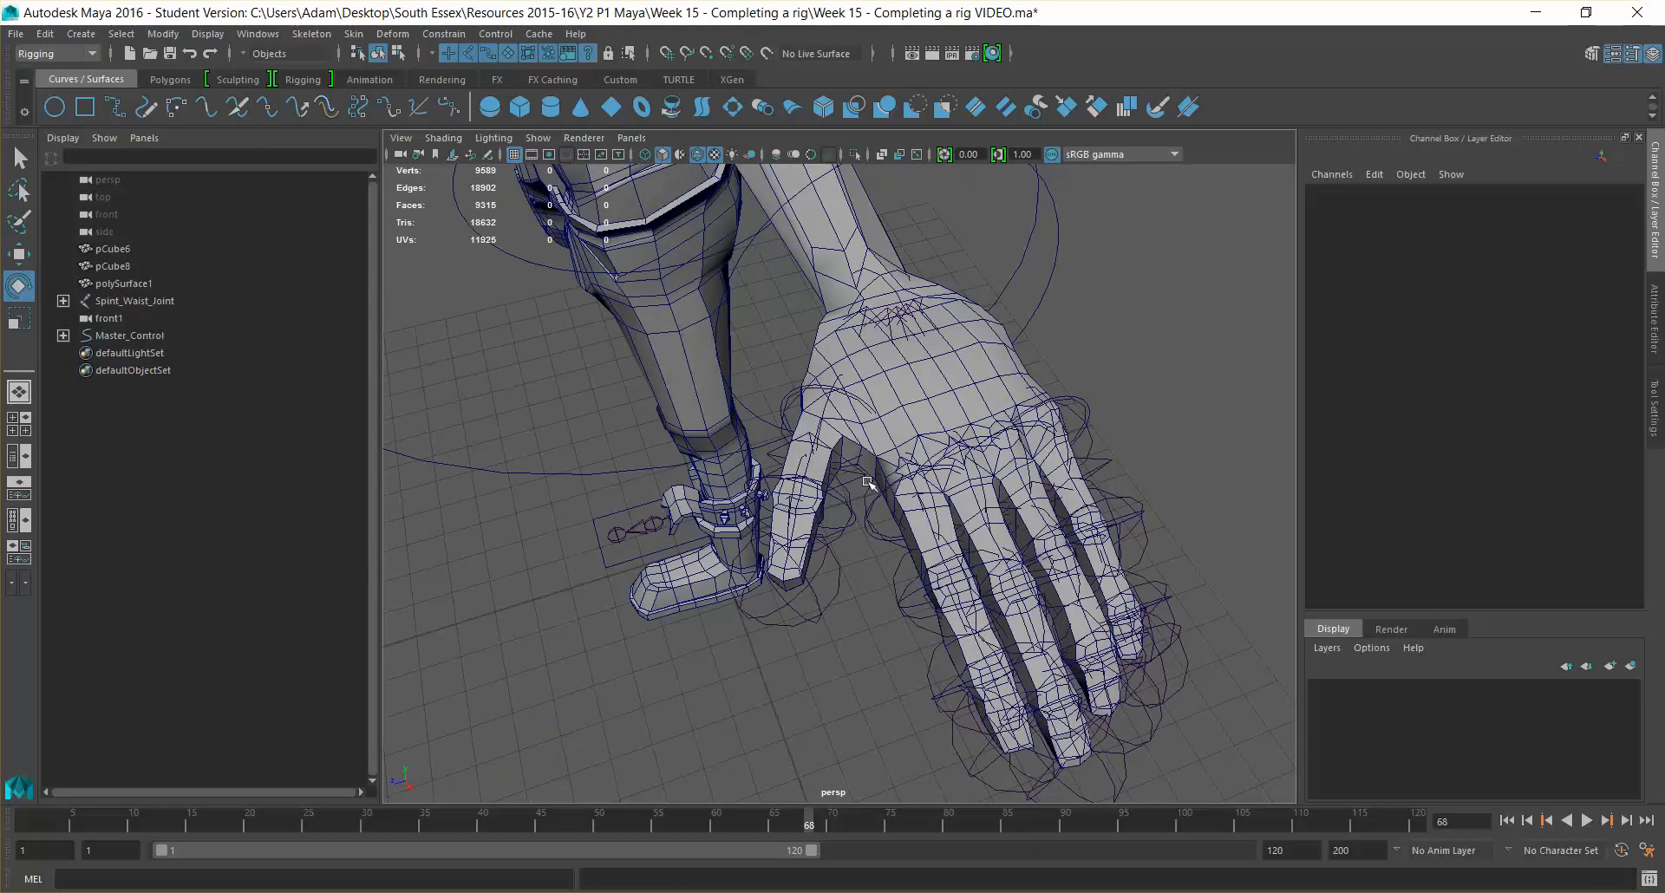
{"action": "left_click", "coordinate": [839, 494]}
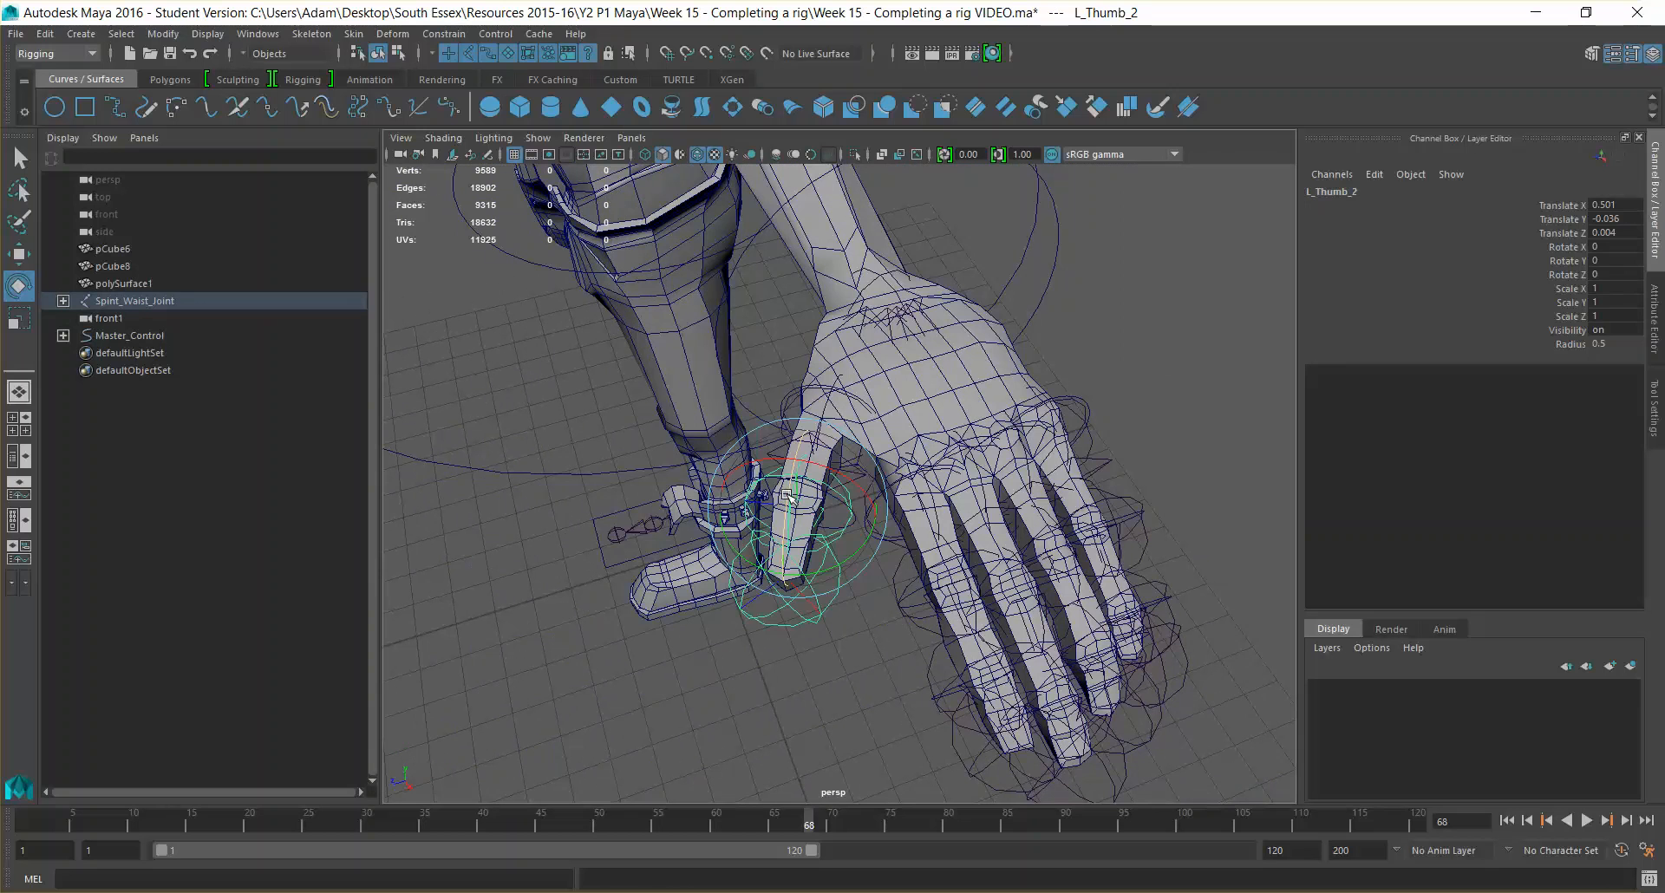
{"action": "left_click", "coordinate": [871, 598]}
{"action": "left_click", "coordinate": [847, 517]}
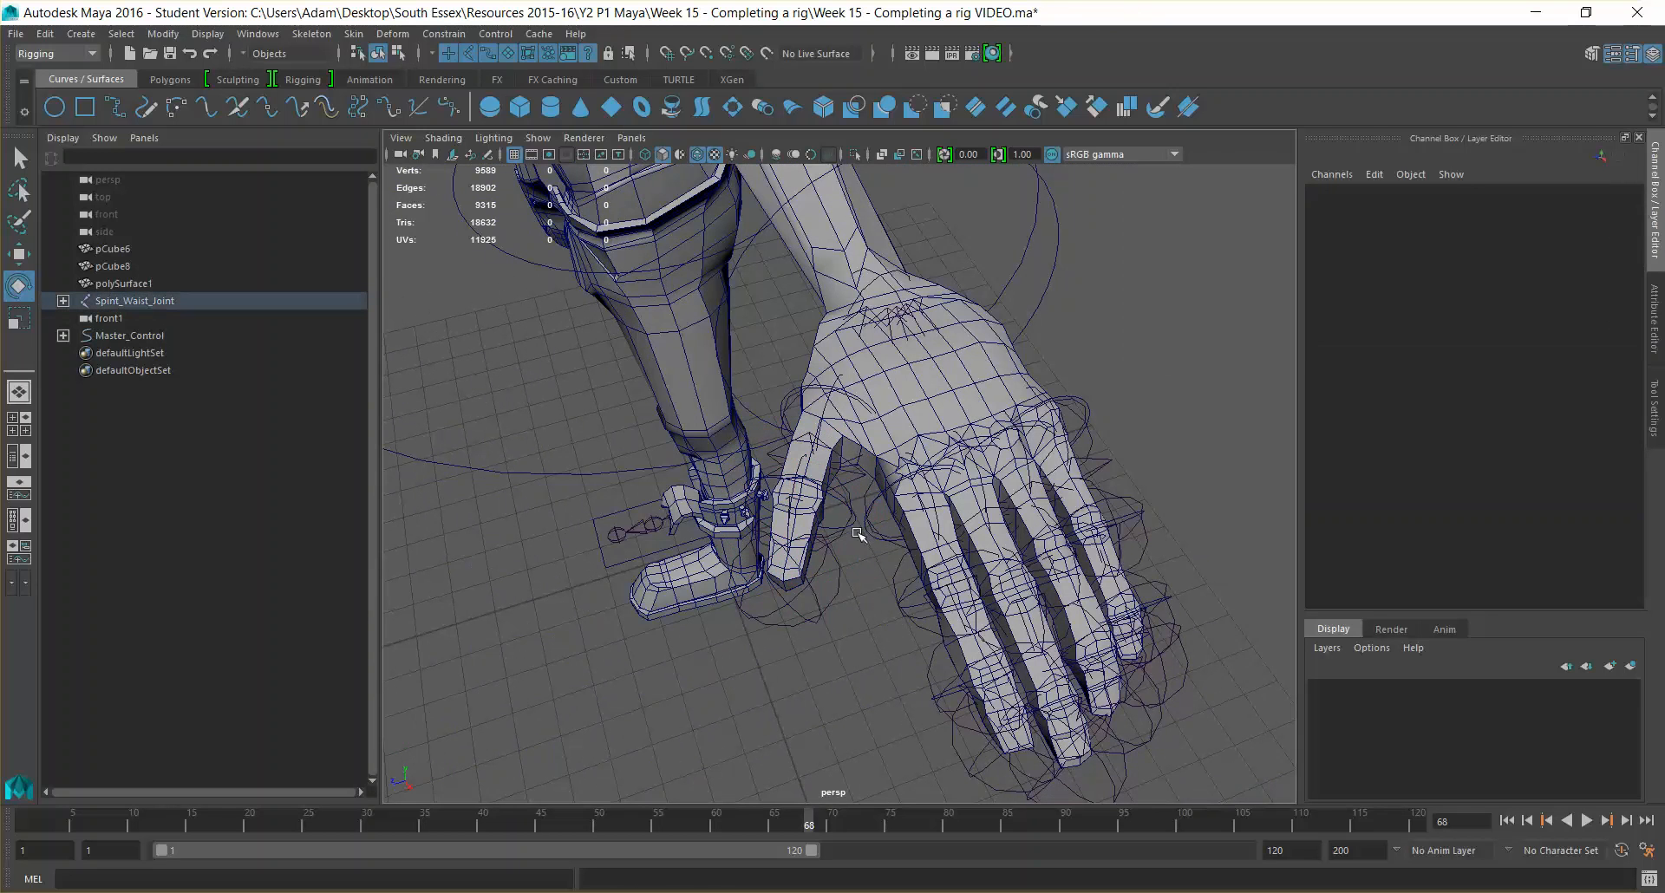
{"action": "left_click", "coordinate": [865, 655]}
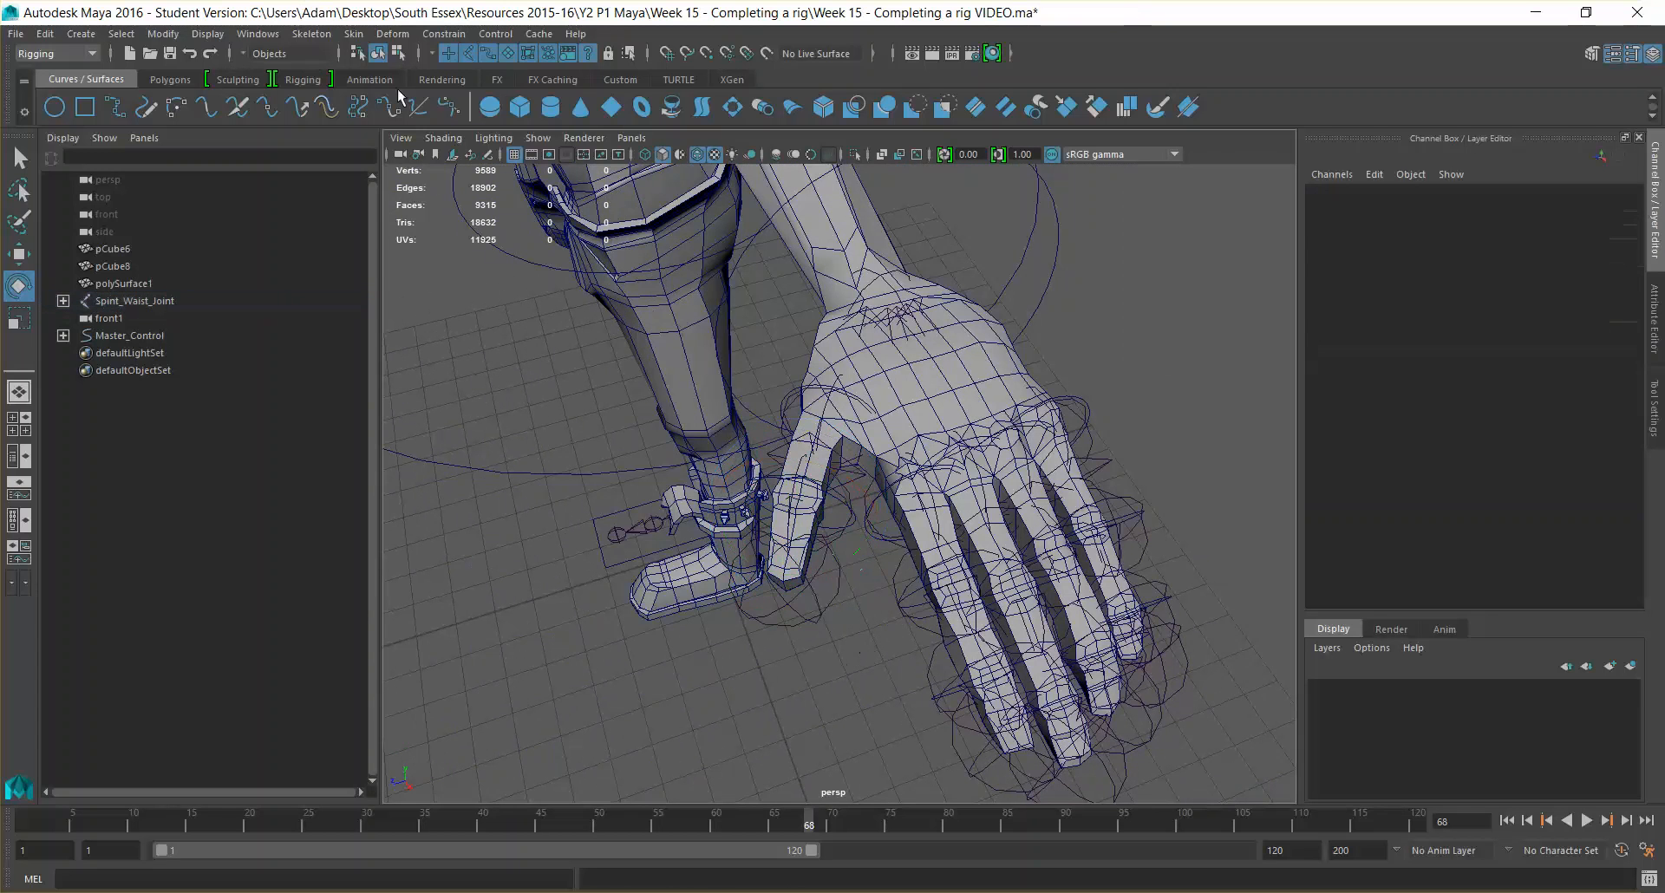
Try to switch off the display of joints in the perspective view
{"action": "left_click", "coordinate": [537, 138]}
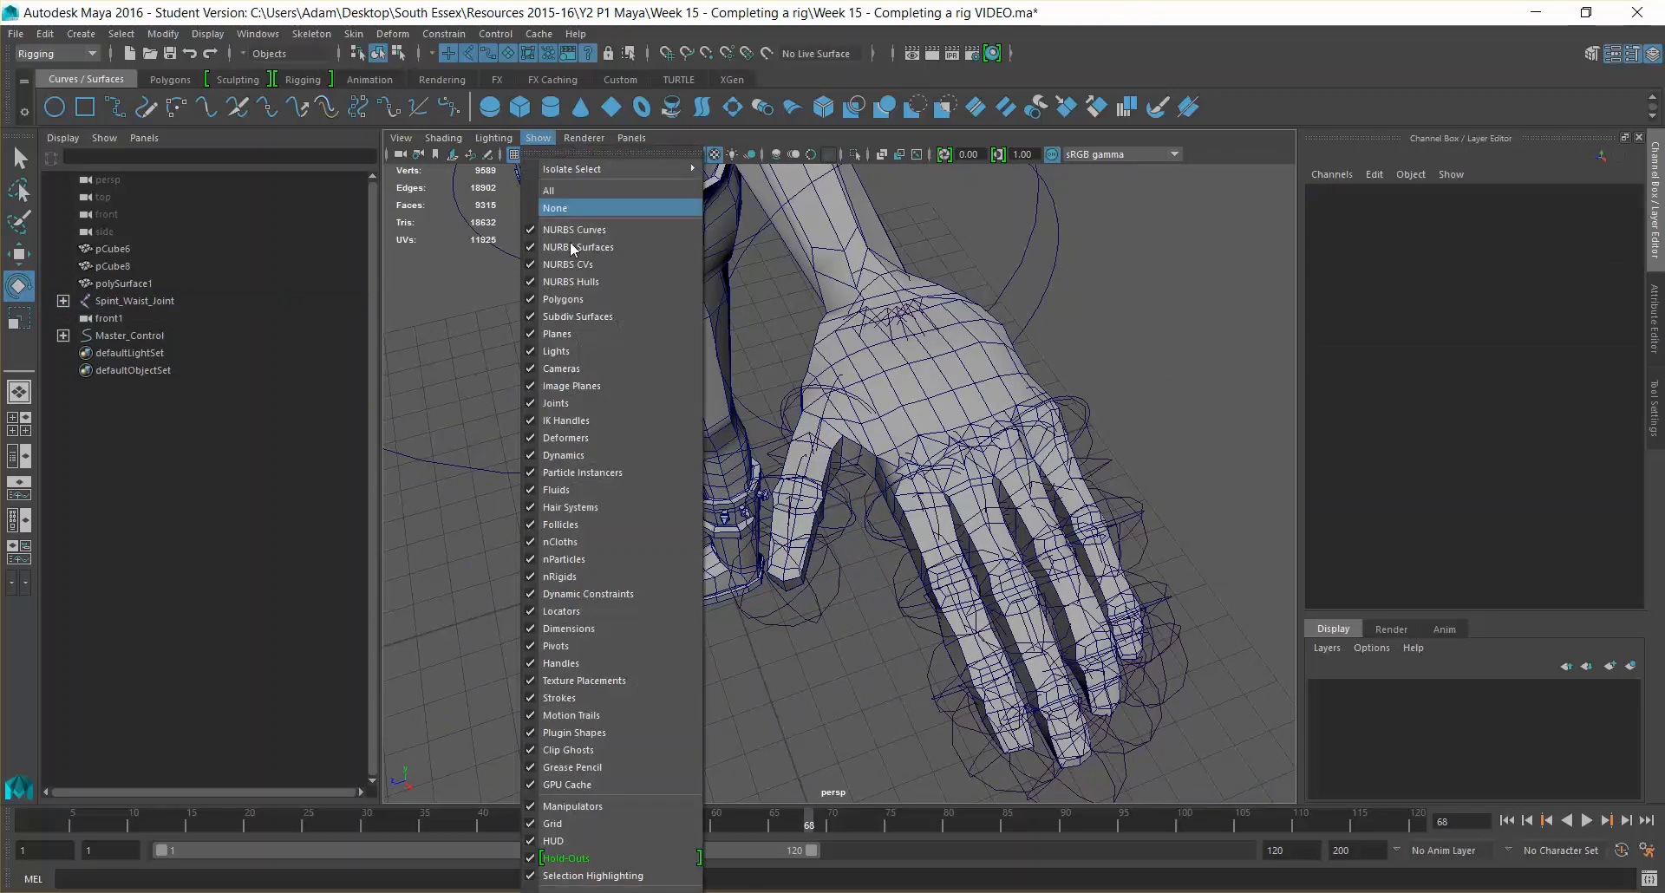
{"action": "left_click", "coordinate": [602, 409]}
{"action": "left_click_drag", "start_coordinate": [954, 486], "coordinate": [954, 552], "text": "alt"}
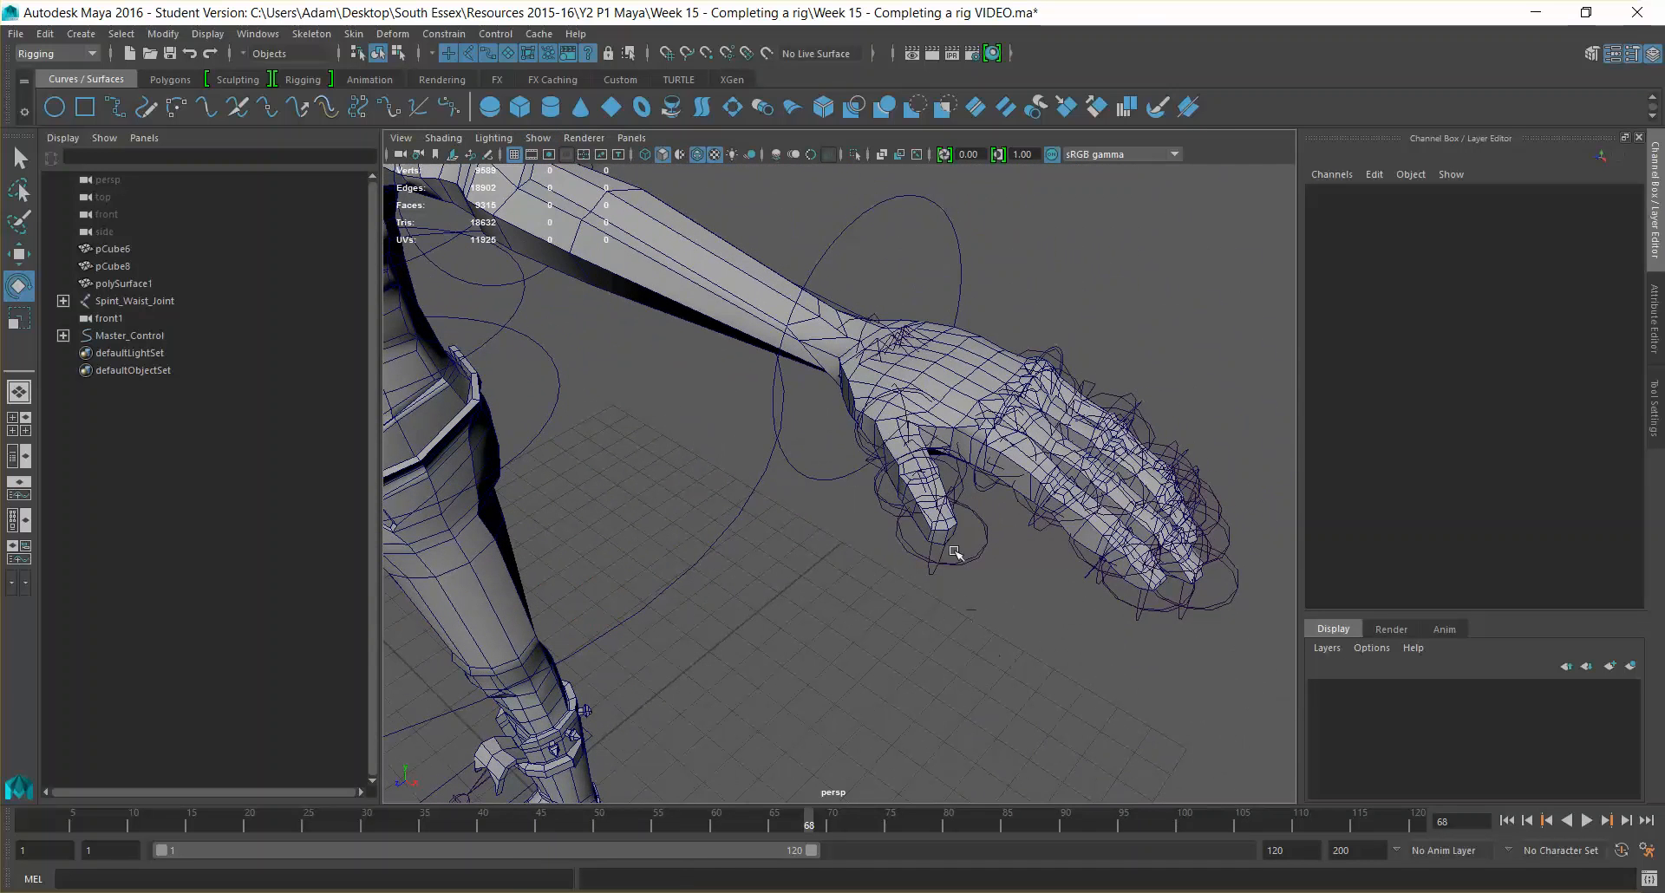
Test rotating the left thumb up close, undo the rotation and clear the selection
{"action": "left_click", "coordinate": [928, 460]}
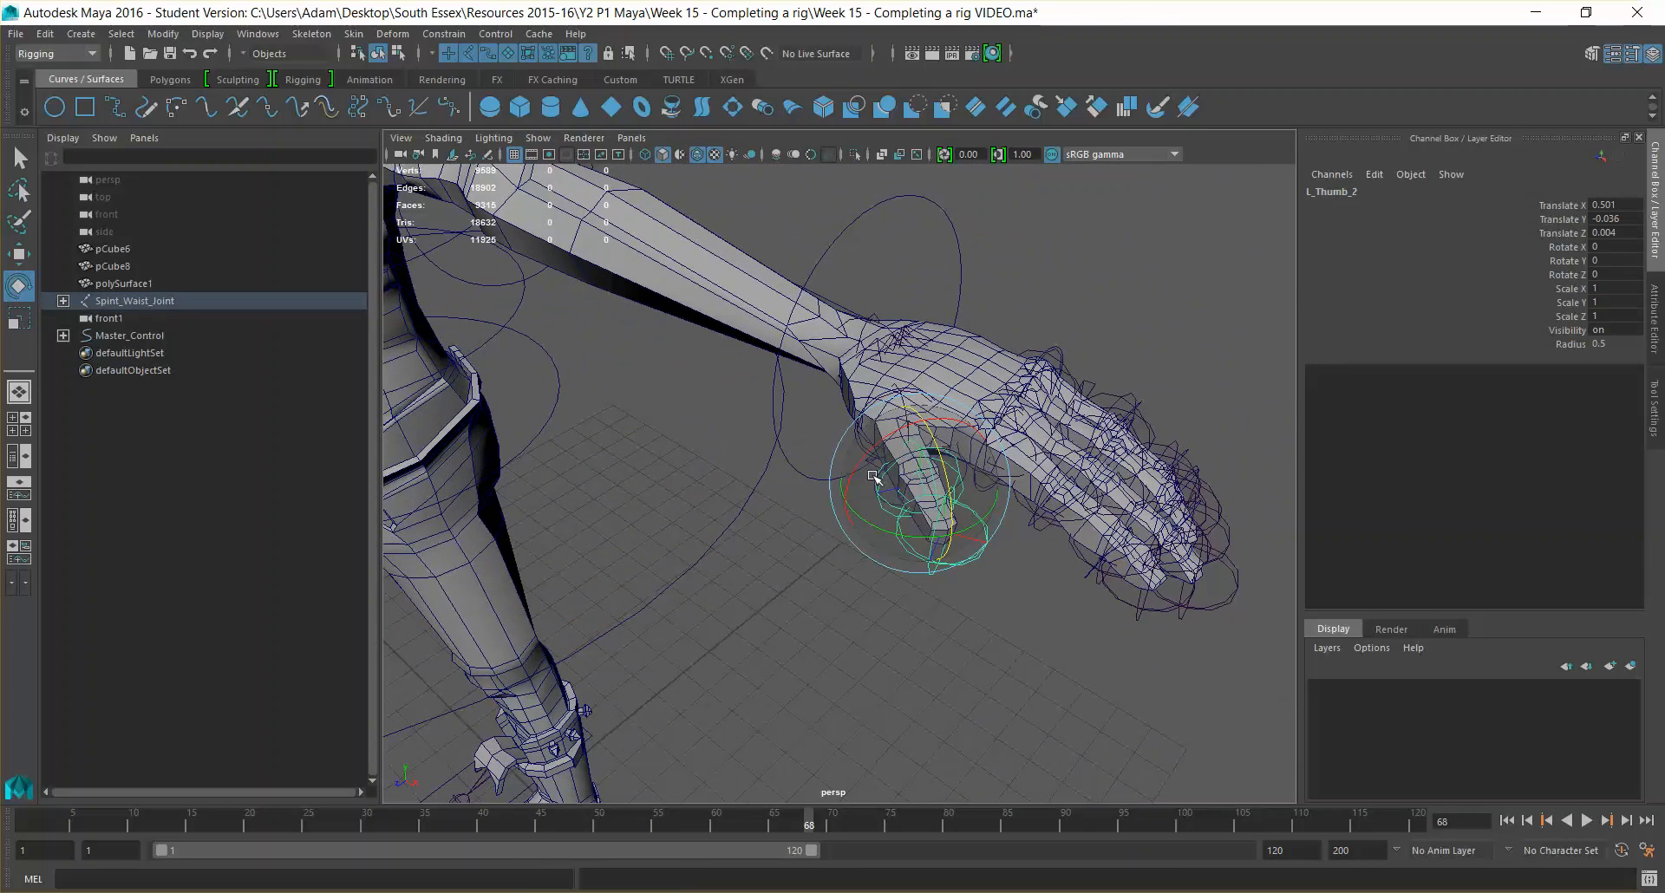
{"action": "scroll", "coordinate": [948, 484], "scroll_direction": "up", "scroll_amount": 5}
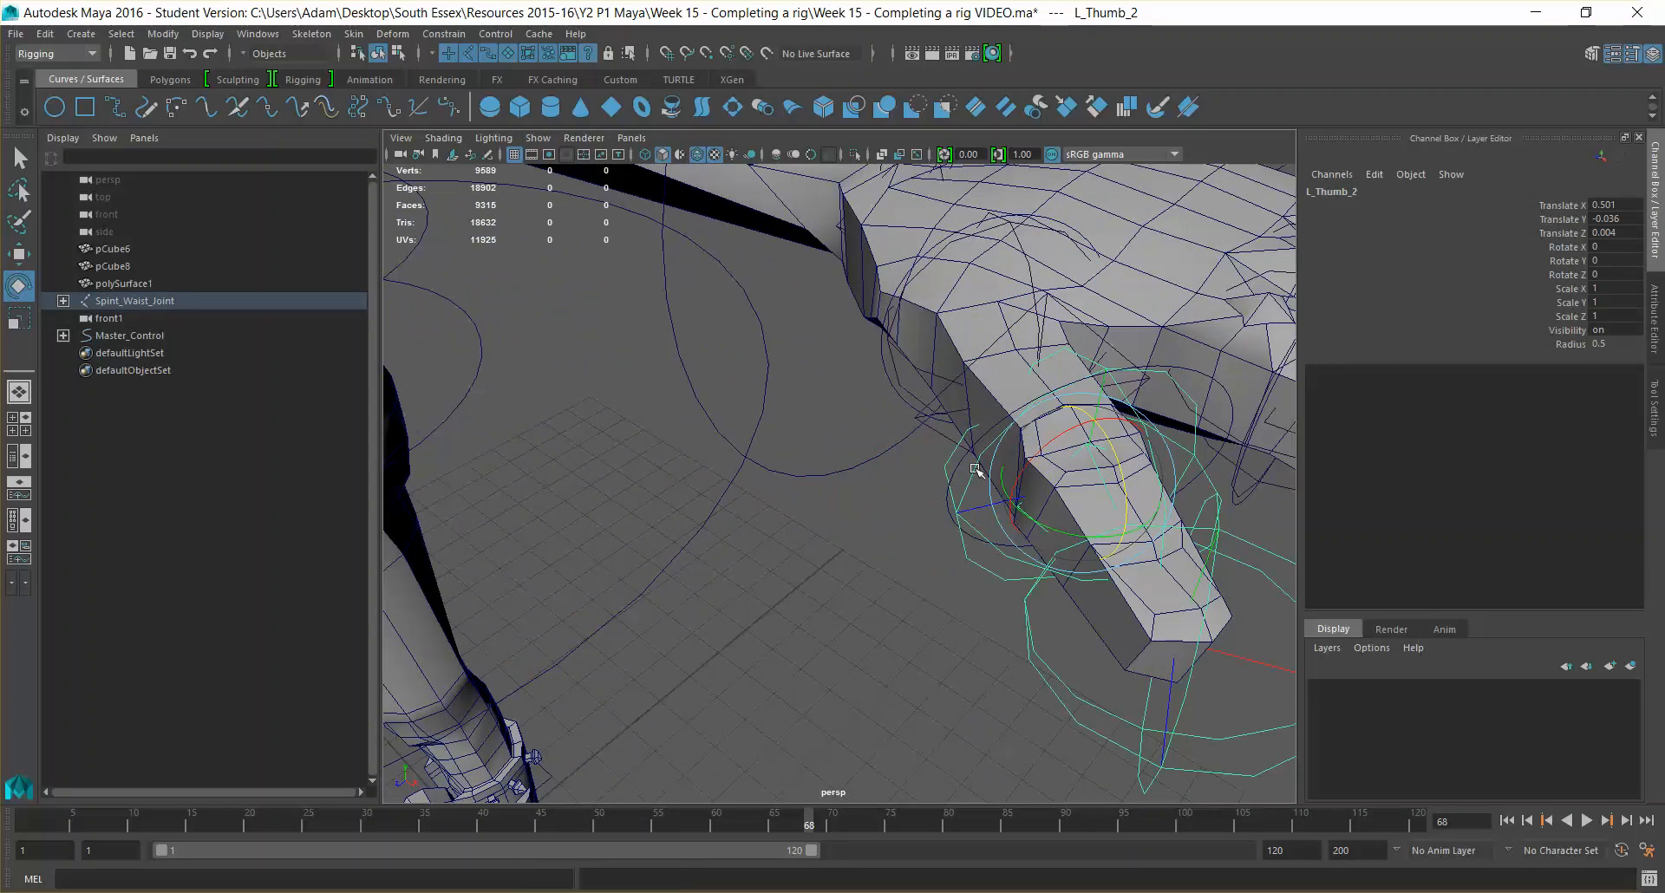
{"action": "left_click", "coordinate": [1218, 385]}
{"action": "left_click_drag", "start_coordinate": [1235, 403], "coordinate": [775, 498], "text": "alt"}
{"action": "left_click_drag", "start_coordinate": [808, 434], "coordinate": [813, 458]}
{"action": "key", "text": "ctrl+z"}
{"action": "mouse_move", "coordinate": [869, 597]}
{"action": "left_mouse_down", "text": "alt"}
{"action": "mouse_move", "coordinate": [914, 602]}
{"action": "mouse_move", "coordinate": [917, 580]}
{"action": "mouse_move", "coordinate": [840, 602]}
{"action": "left_mouse_up", "text": "alt"}
{"action": "left_click", "coordinate": [759, 172]}
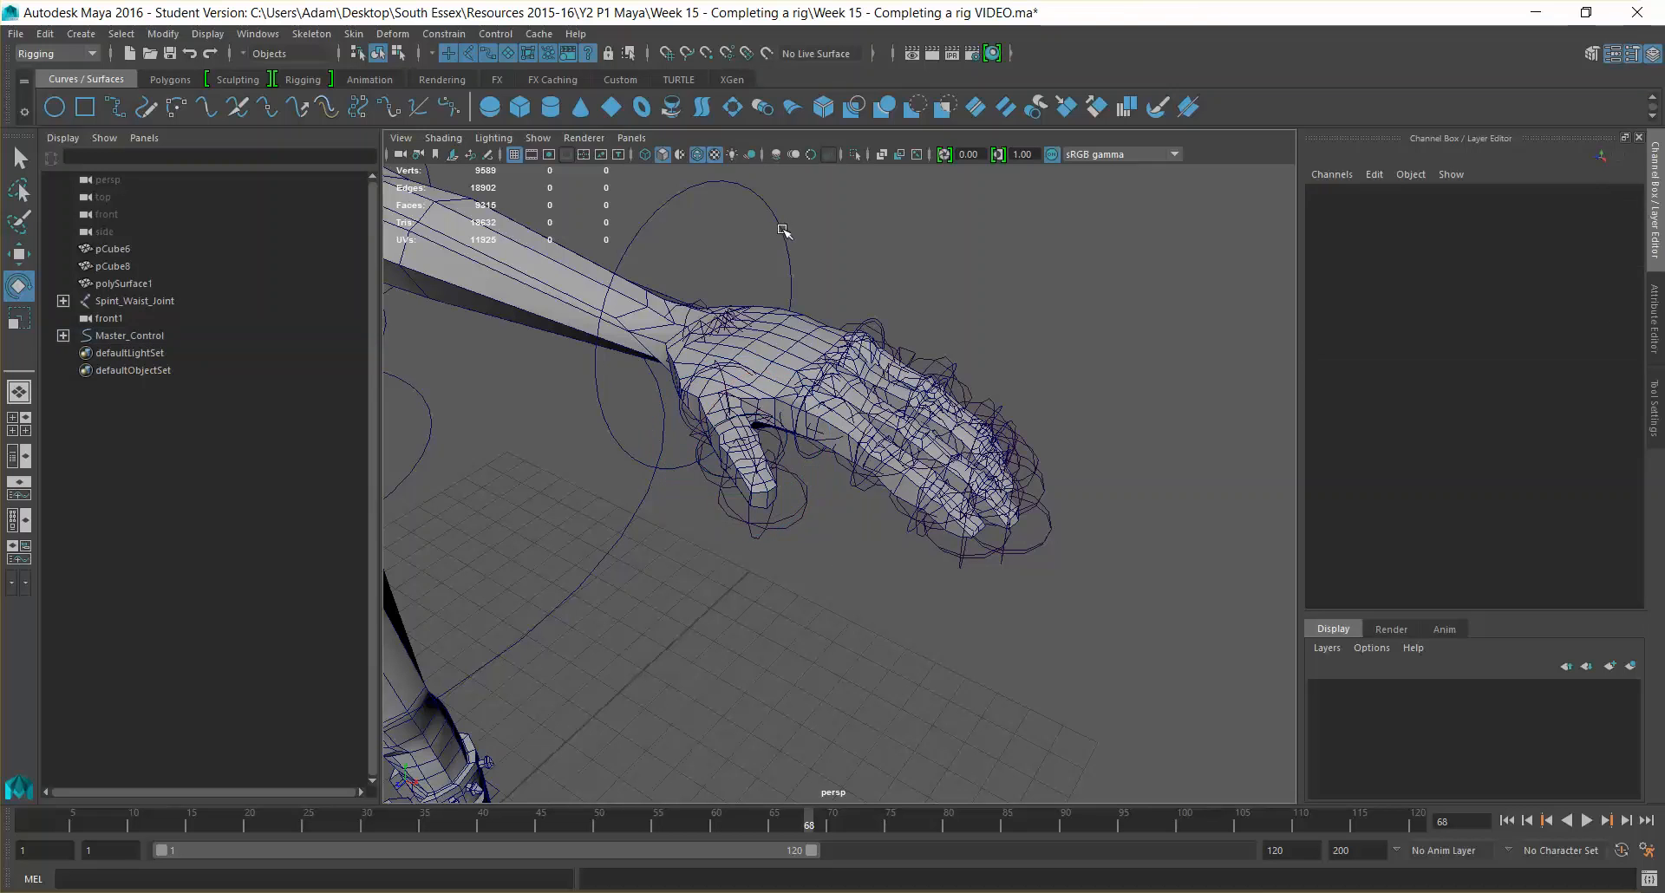
Test L_Arm_Wrist_CTRL2 by rotating it about -20.7 degrees around Z, undo it and clear the selection
{"action": "left_click", "coordinate": [790, 277]}
{"action": "left_click_drag", "start_coordinate": [767, 282], "coordinate": [828, 373]}
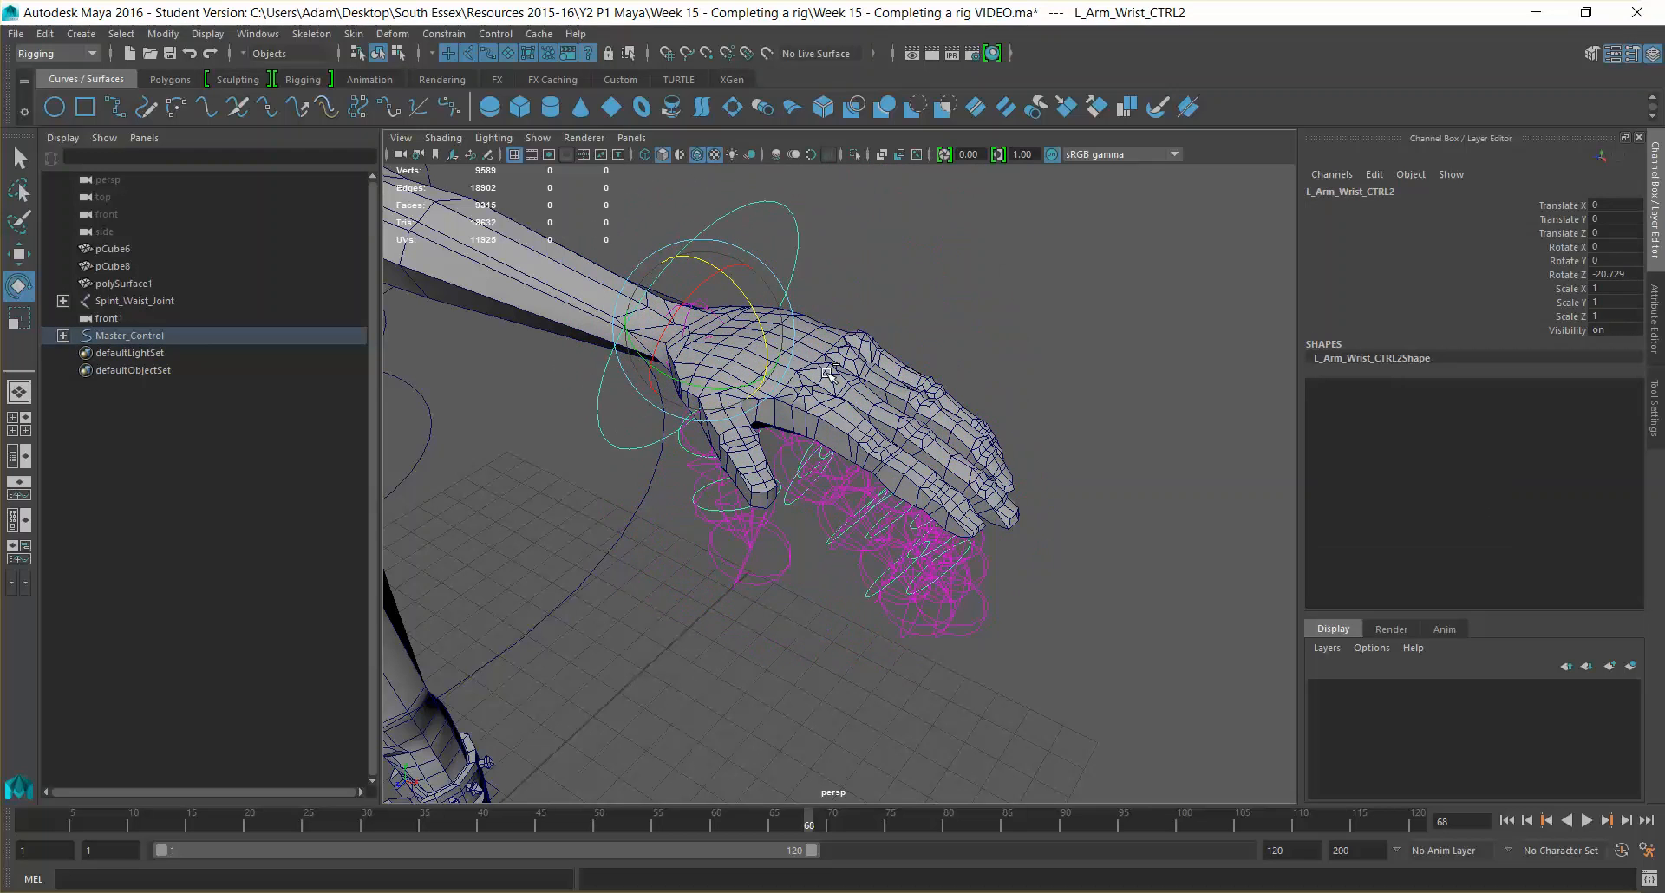
{"action": "left_click", "coordinate": [963, 272]}
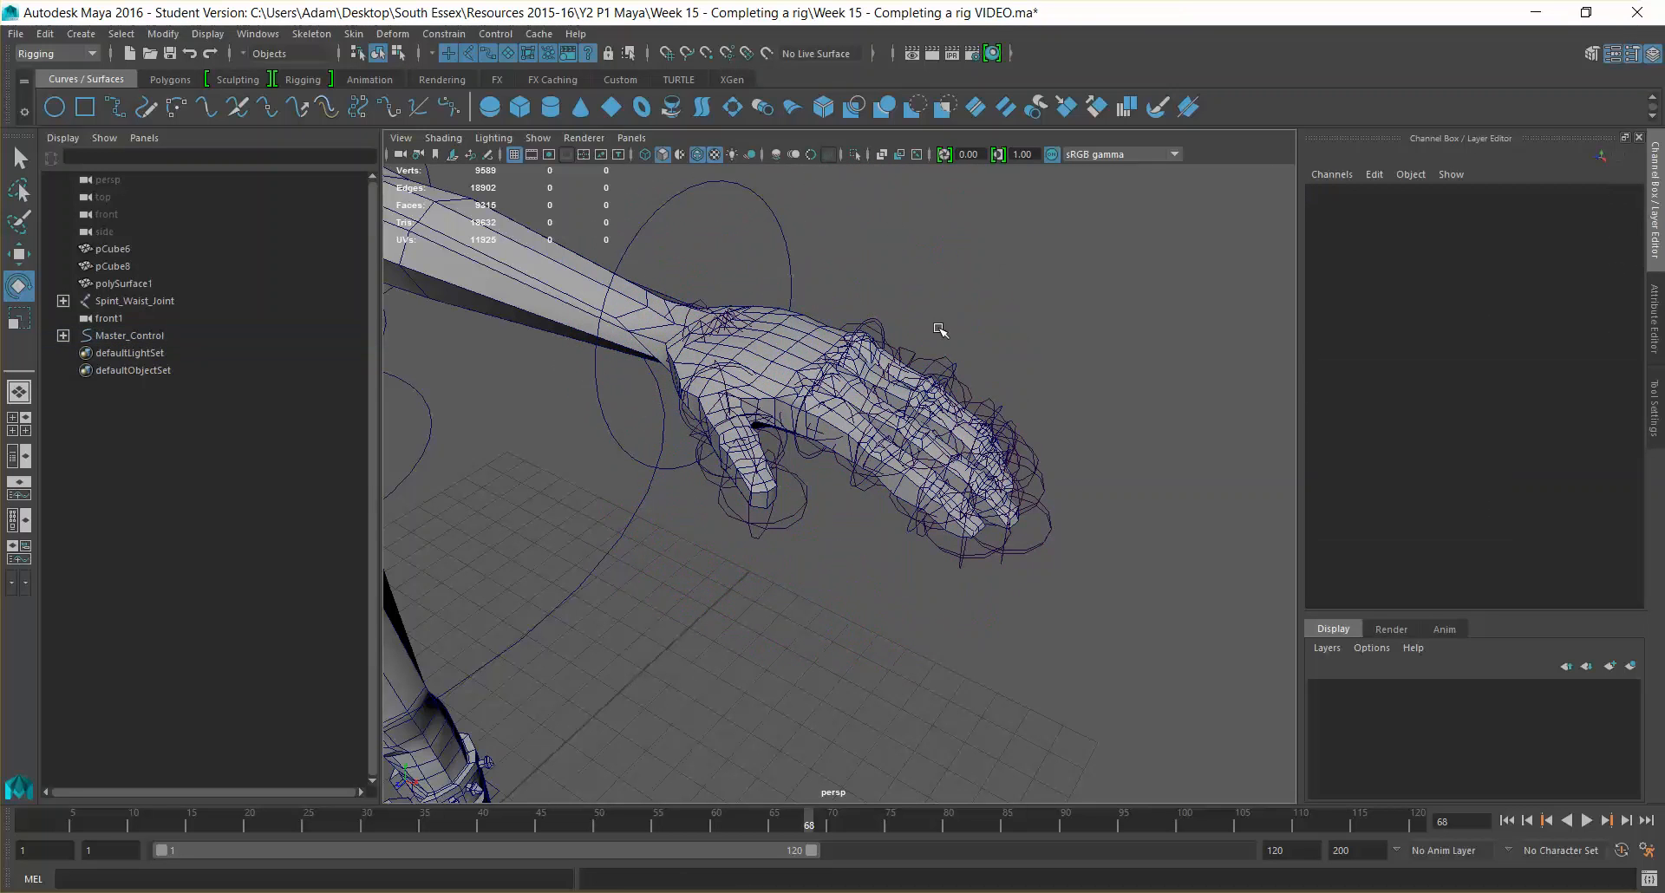
Test the lower spine by rotating its control rings, including Spine_CTRL_1, and undo the rotations
{"action": "left_click_drag", "start_coordinate": [1073, 347], "coordinate": [1080, 378], "text": "alt"}
{"action": "right_click_drag", "start_coordinate": [1078, 379], "coordinate": [950, 416], "text": "alt"}
{"action": "middle_click_drag", "start_coordinate": [950, 417], "coordinate": [1284, 386], "text": "alt"}
{"action": "right_click_drag", "start_coordinate": [1284, 386], "coordinate": [1113, 402], "text": "alt"}
{"action": "left_click_drag", "start_coordinate": [1093, 383], "coordinate": [1193, 361], "text": "alt"}
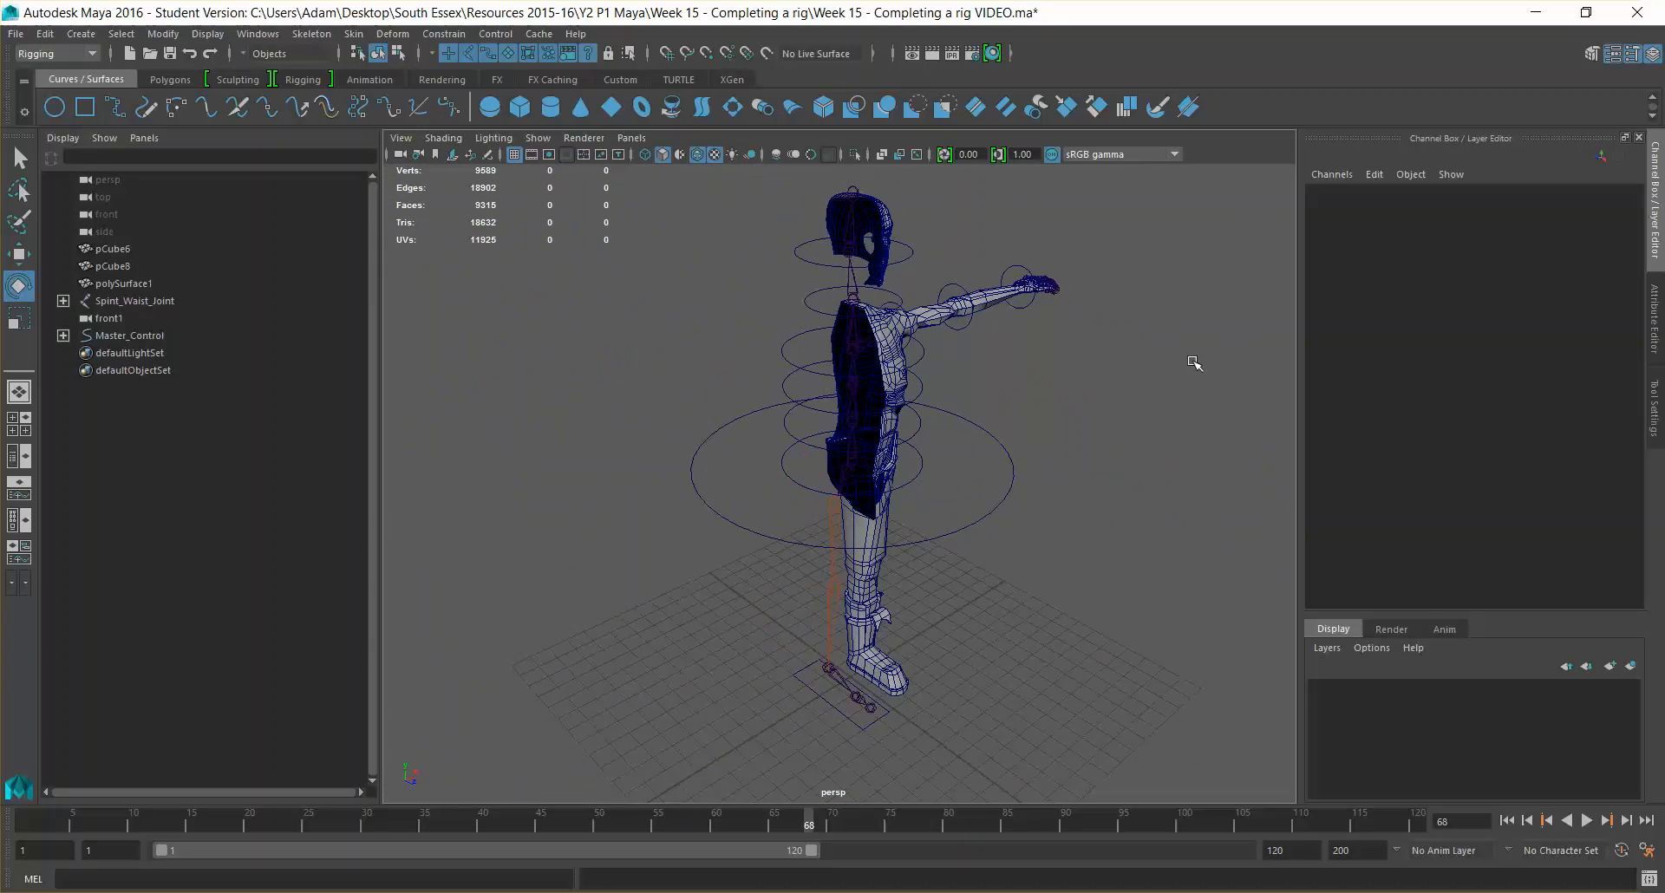
{"action": "right_click_drag", "start_coordinate": [1193, 361], "coordinate": [1049, 402], "text": "alt"}
{"action": "left_click", "coordinate": [973, 449]}
{"action": "left_click_drag", "start_coordinate": [899, 413], "coordinate": [981, 356]}
{"action": "key", "text": "ctrl+z"}
{"action": "left_click", "coordinate": [969, 373]}
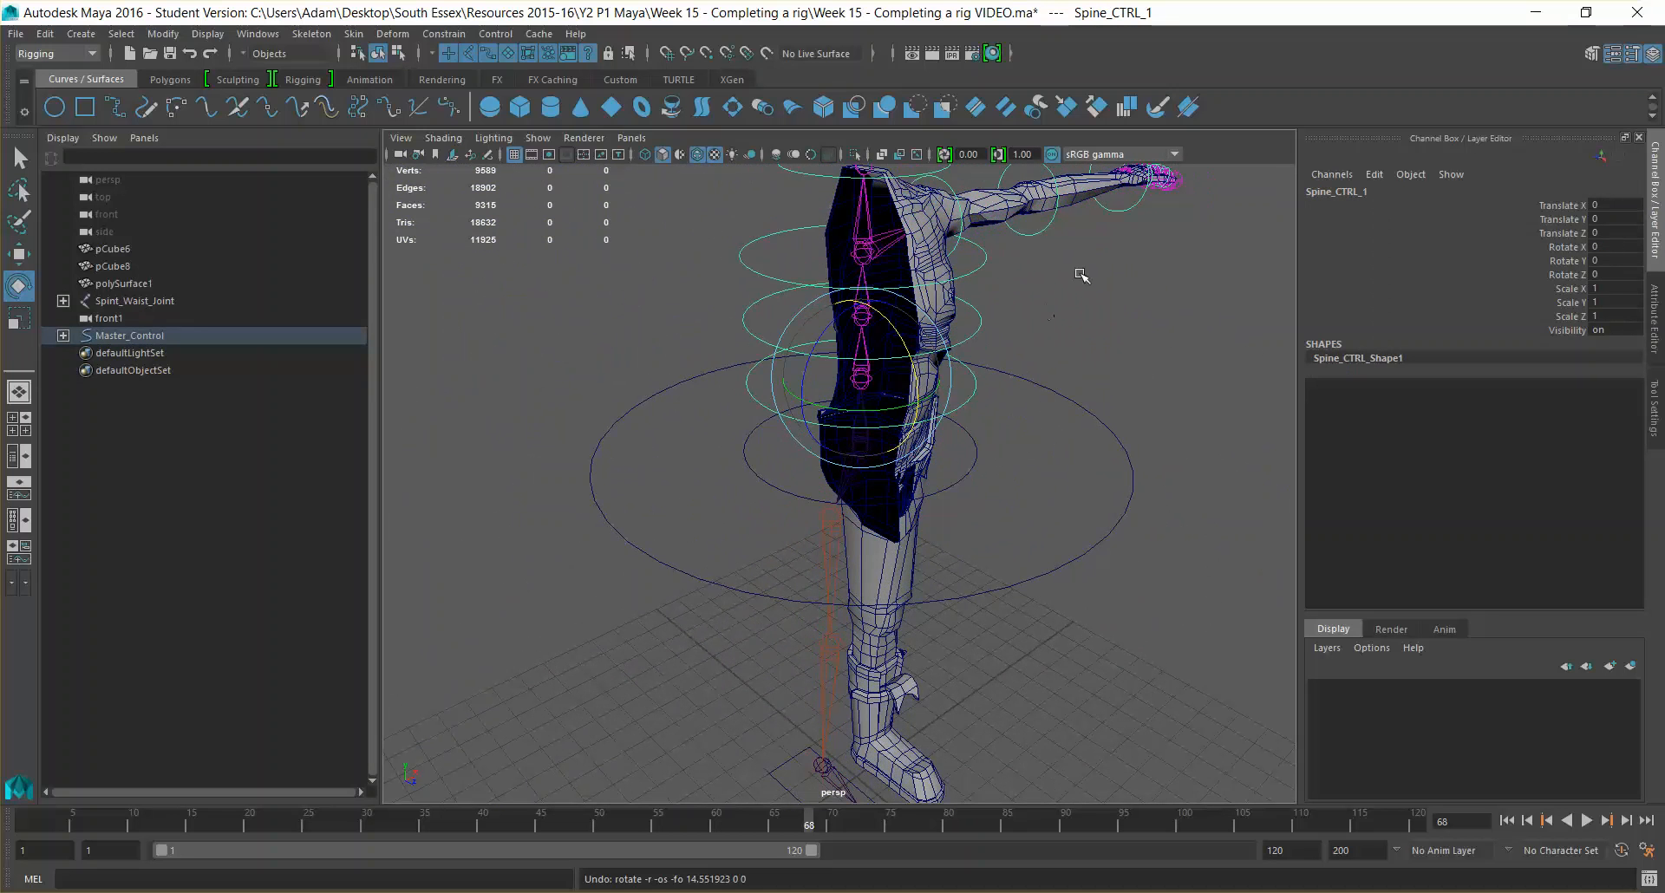
{"action": "key", "text": "ctrl+z"}
Test Neck_CTRL by rotating it about -5 degrees around X and undo the rotation
{"action": "middle_click_drag", "start_coordinate": [1072, 256], "coordinate": [1101, 411], "text": "alt"}
{"action": "left_click", "coordinate": [973, 335]}
{"action": "left_click_drag", "start_coordinate": [954, 339], "coordinate": [945, 314]}
{"action": "key", "text": "ctrl+z"}
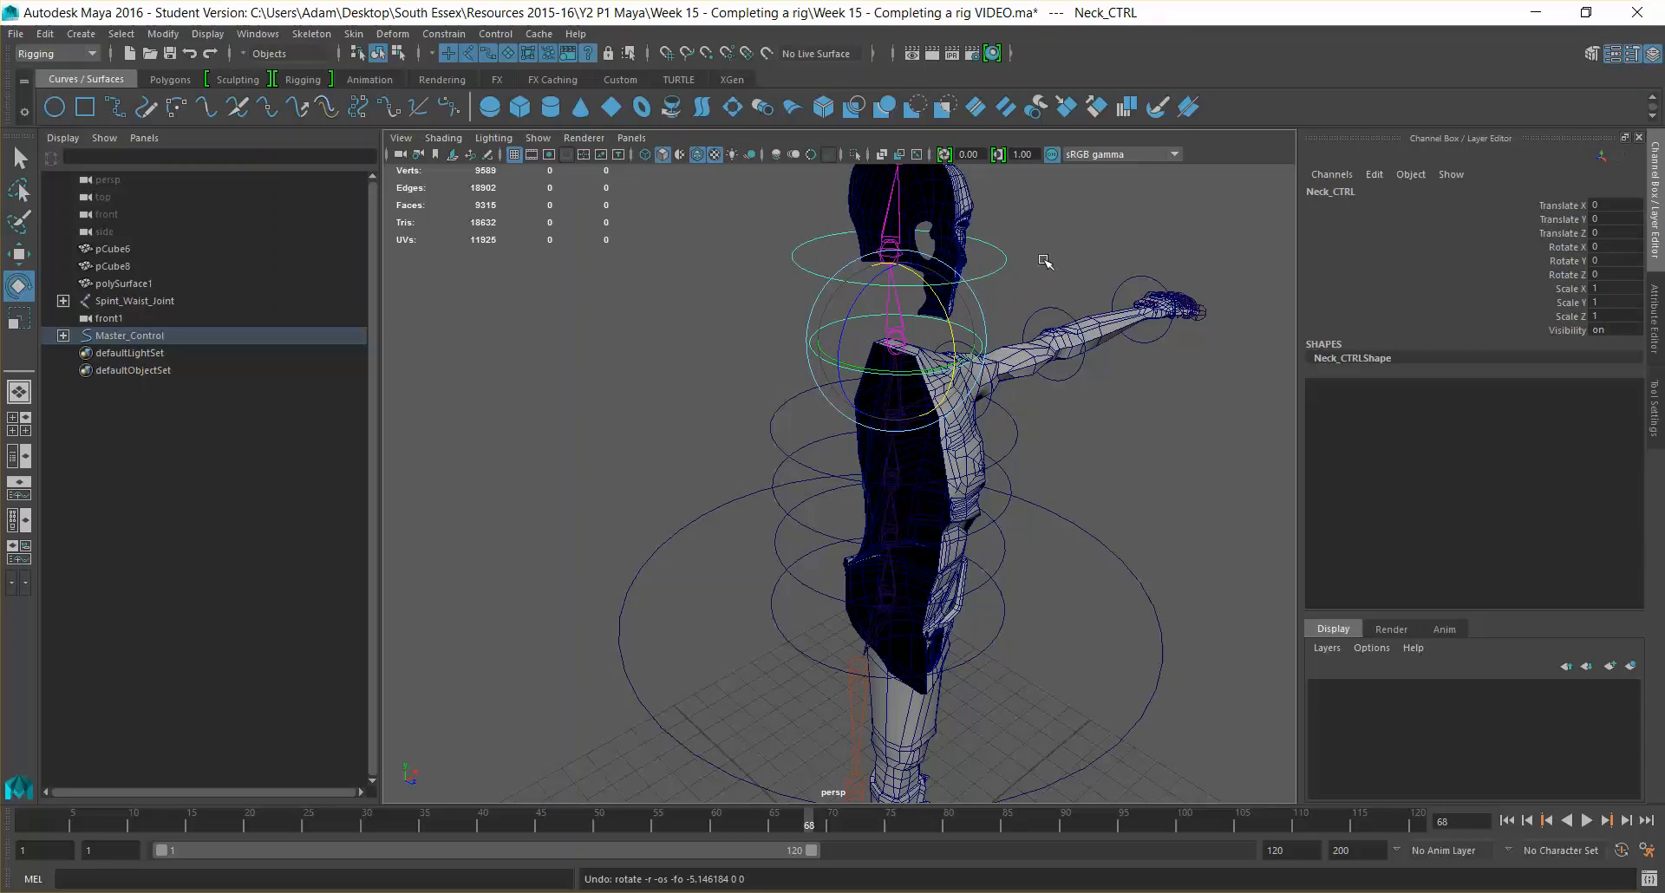
Test Head_CTRL by rotating it freely on all three axes and undo the rotation
{"action": "middle_click_drag", "start_coordinate": [1041, 260], "coordinate": [1024, 306], "text": "alt"}
{"action": "left_click", "coordinate": [1004, 312]}
{"action": "left_click_drag", "start_coordinate": [1005, 314], "coordinate": [957, 264]}
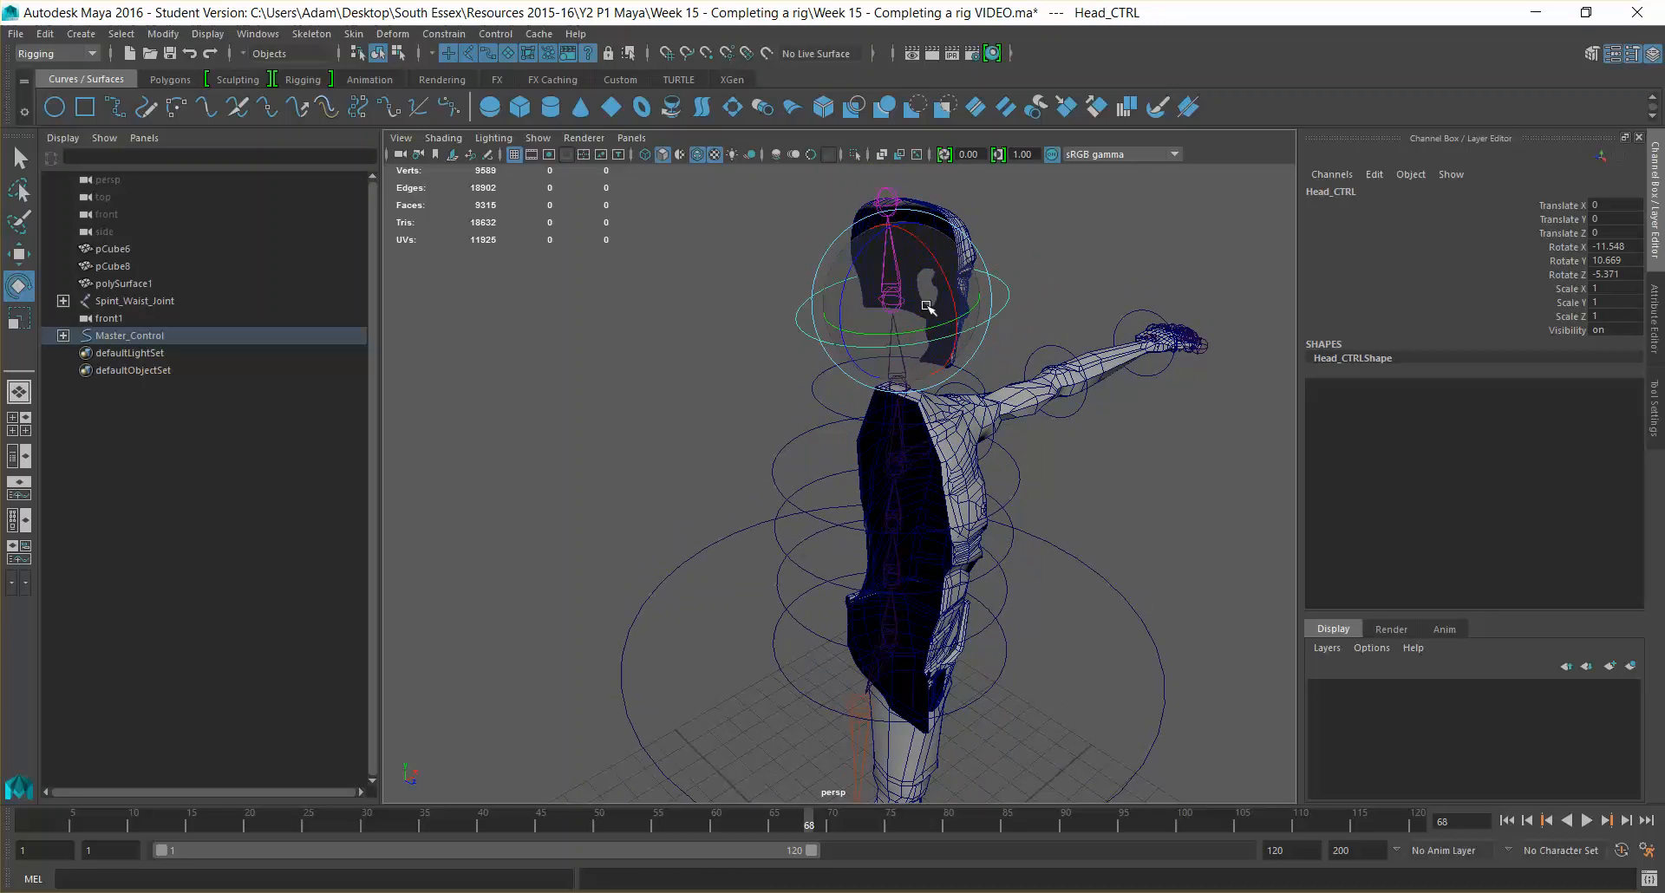
{"action": "key", "text": "ctrl+z"}
Test L_Arm_Shoulder_CTRL by rotating it about -39.5 degrees around Z and undo the rotation
{"action": "left_click_drag", "start_coordinate": [1037, 314], "coordinate": [873, 320], "text": "alt"}
{"action": "left_click", "coordinate": [876, 266]}
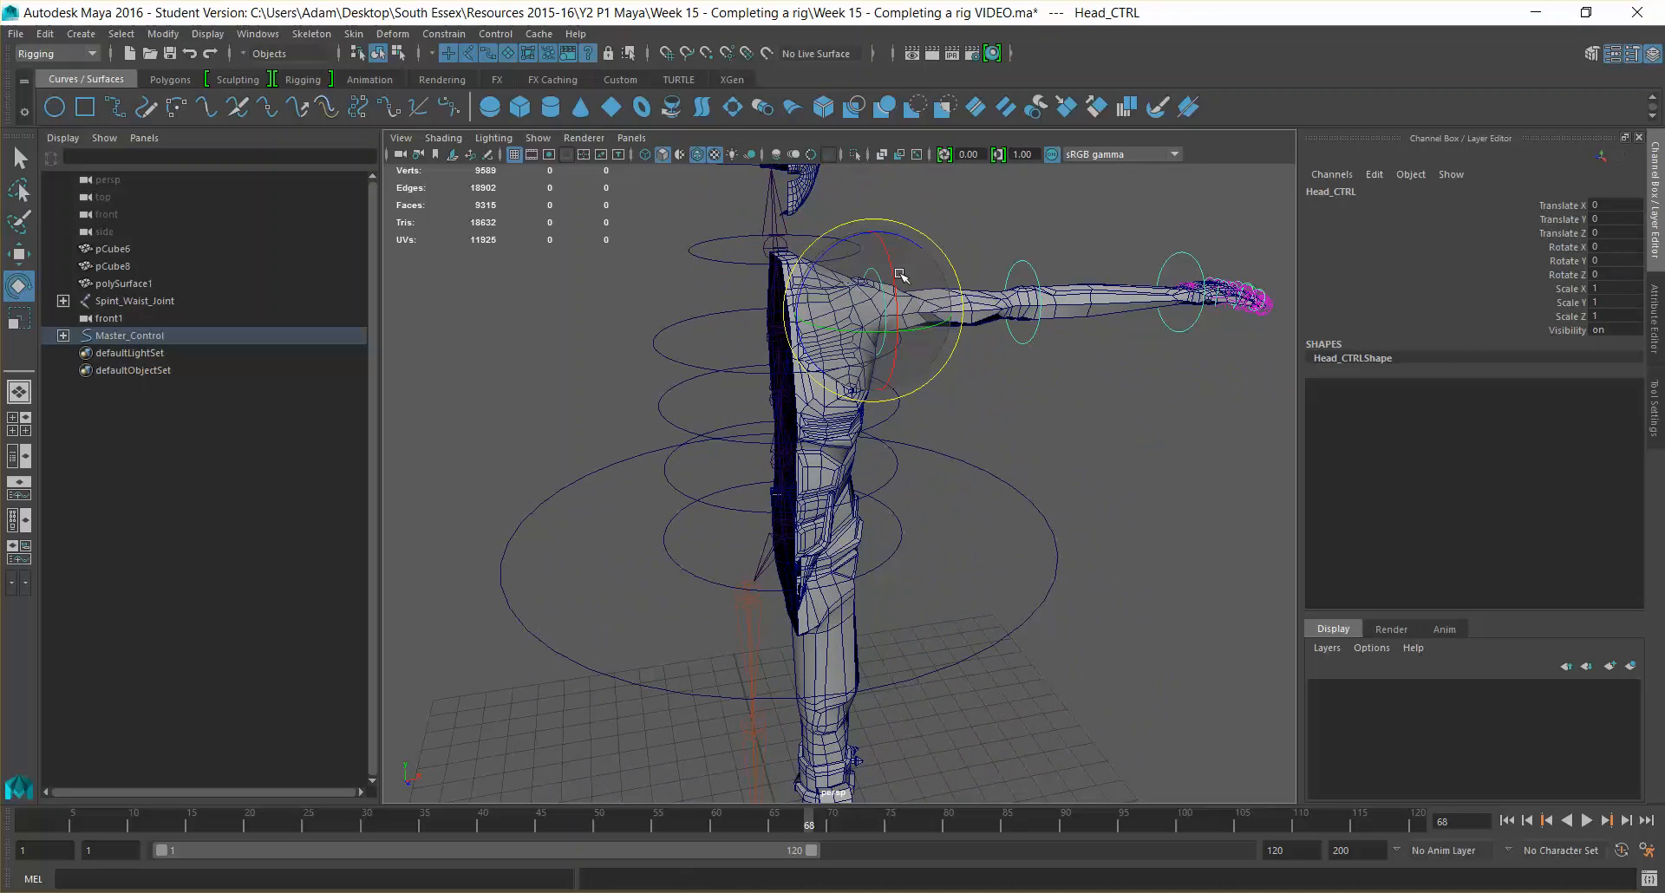
{"action": "left_click_drag", "start_coordinate": [904, 237], "coordinate": [943, 302]}
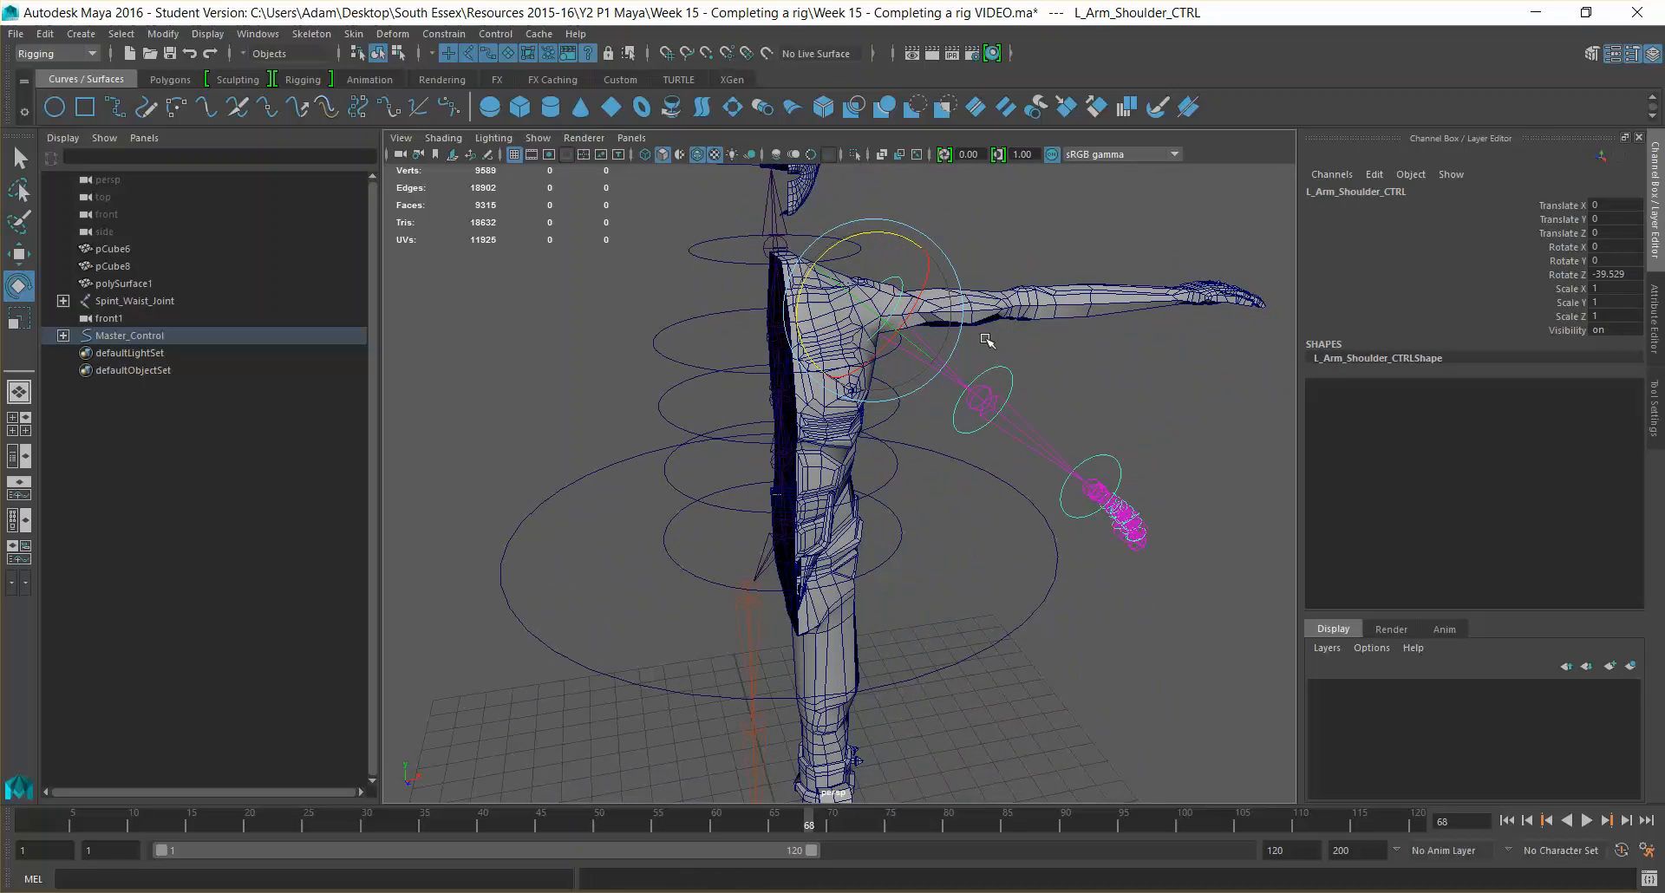
{"action": "key", "text": "ctrl+z"}
{"action": "key", "text": "ctrl+z"}
{"action": "left_click_drag", "start_coordinate": [1082, 396], "coordinate": [912, 441], "text": "alt"}
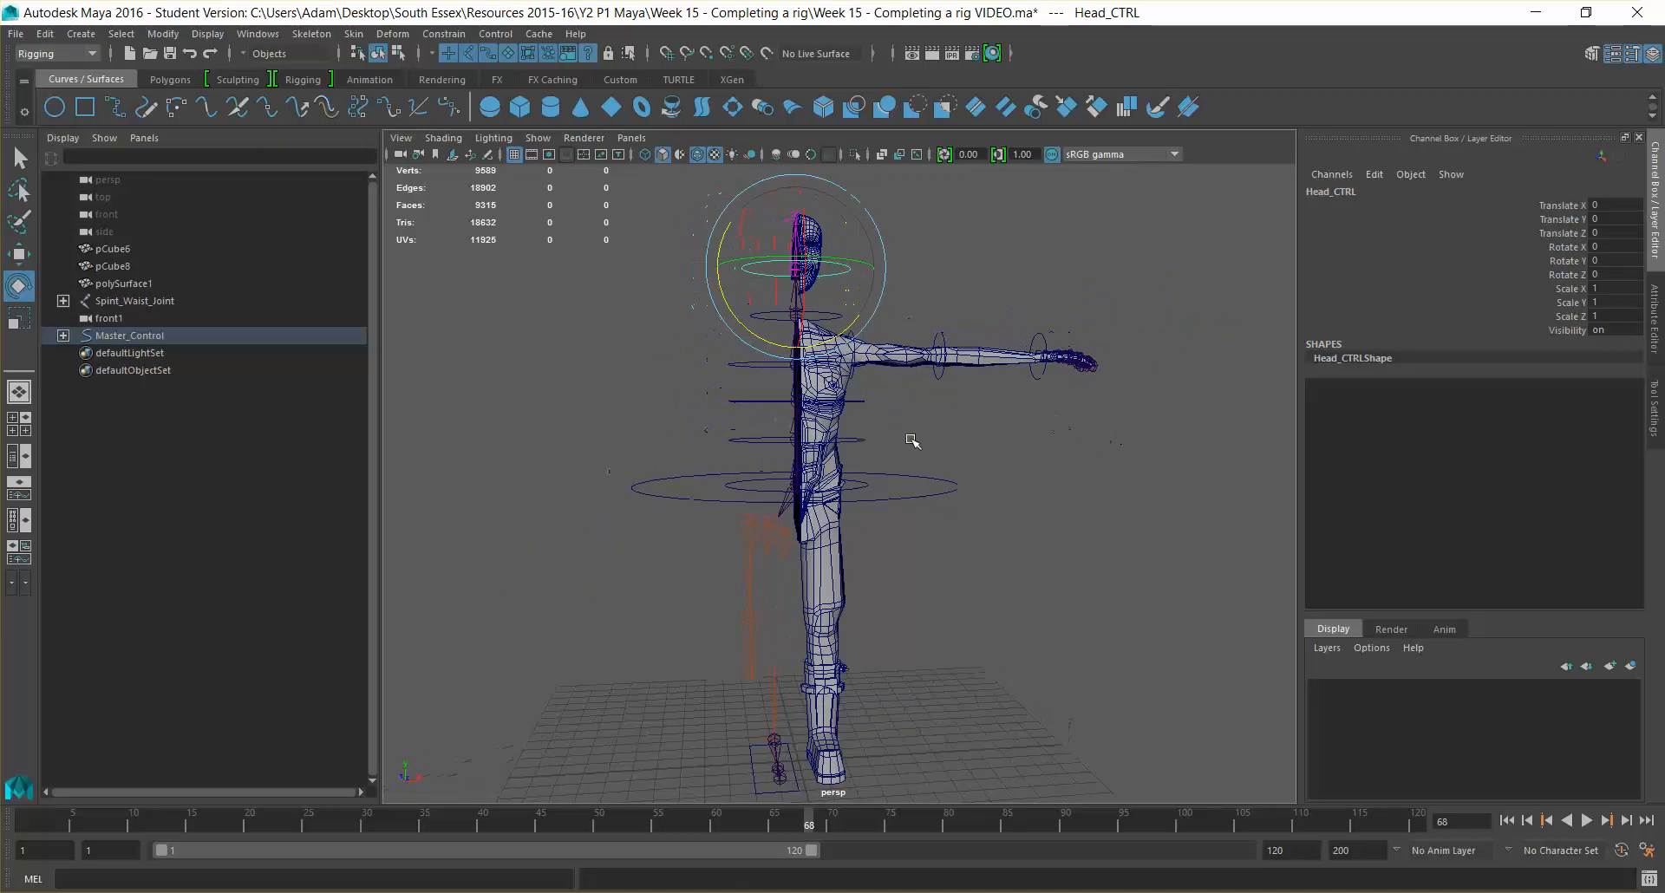
Check what Waist_CTRL drives and test L_Arm_Elbow_CTRL1, undoing any change to it
{"action": "left_click", "coordinate": [862, 488]}
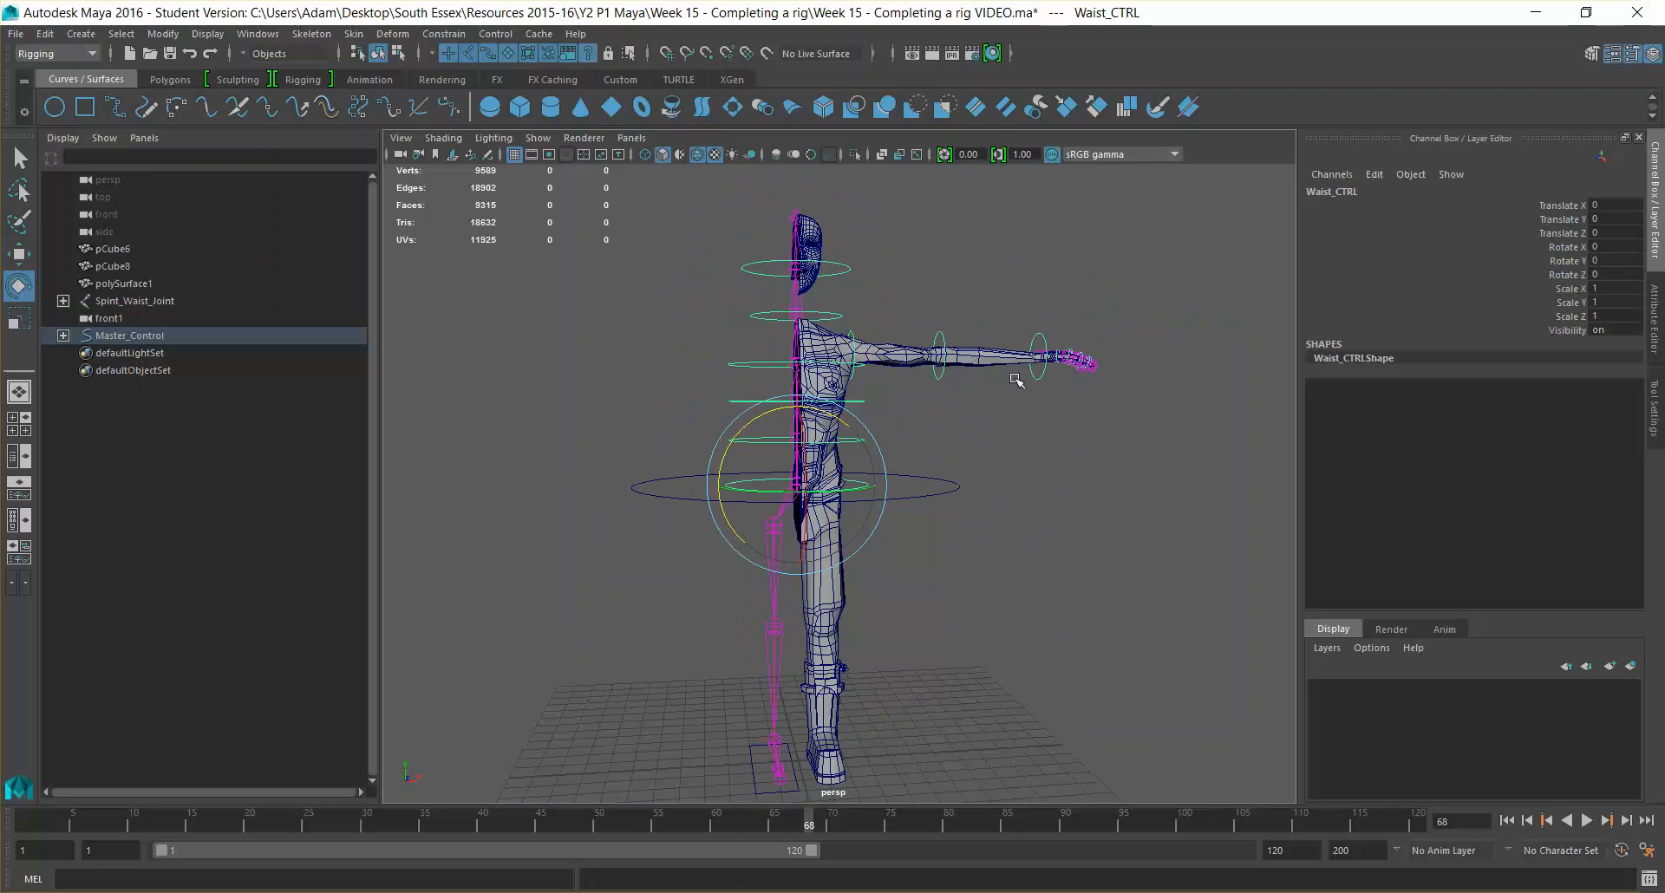
{"action": "left_click", "coordinate": [946, 339]}
{"action": "left_click_drag", "start_coordinate": [949, 347], "coordinate": [1098, 458], "text": "alt"}
{"action": "key", "text": "ctrl+z"}
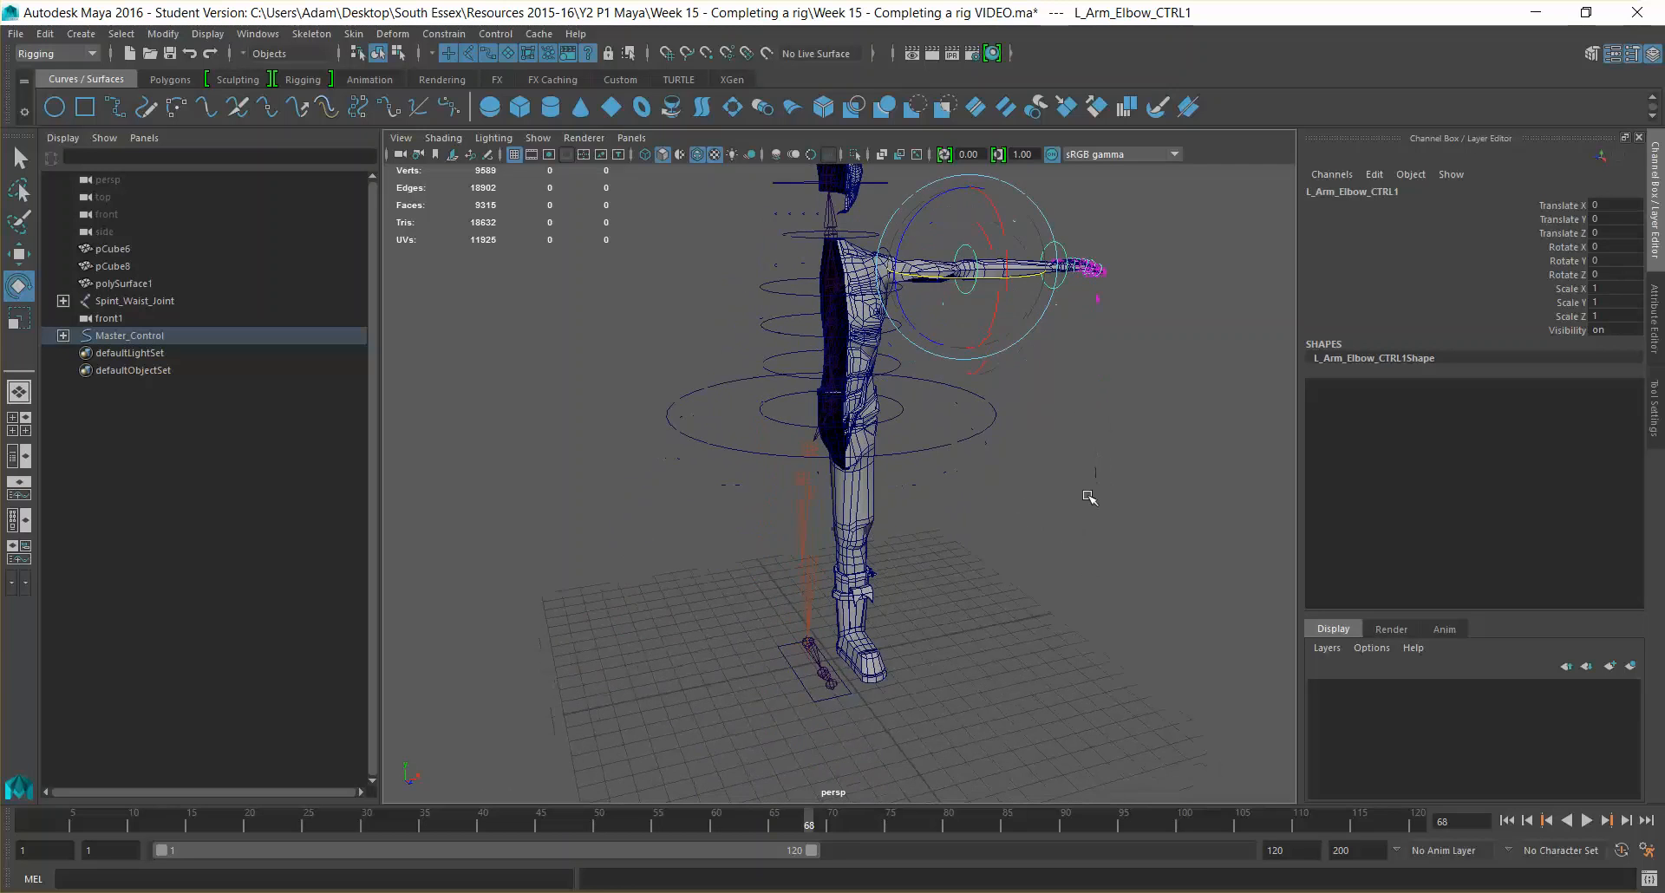
Test the leg IK by raising R_Foot_CTRL, check it from the side, and undo the changes
{"action": "scroll", "coordinate": [1088, 496], "scroll_direction": "up", "scroll_amount": 3}
{"action": "left_click_drag", "start_coordinate": [1081, 528], "coordinate": [951, 521], "text": "alt"}
{"action": "left_click", "coordinate": [828, 601]}
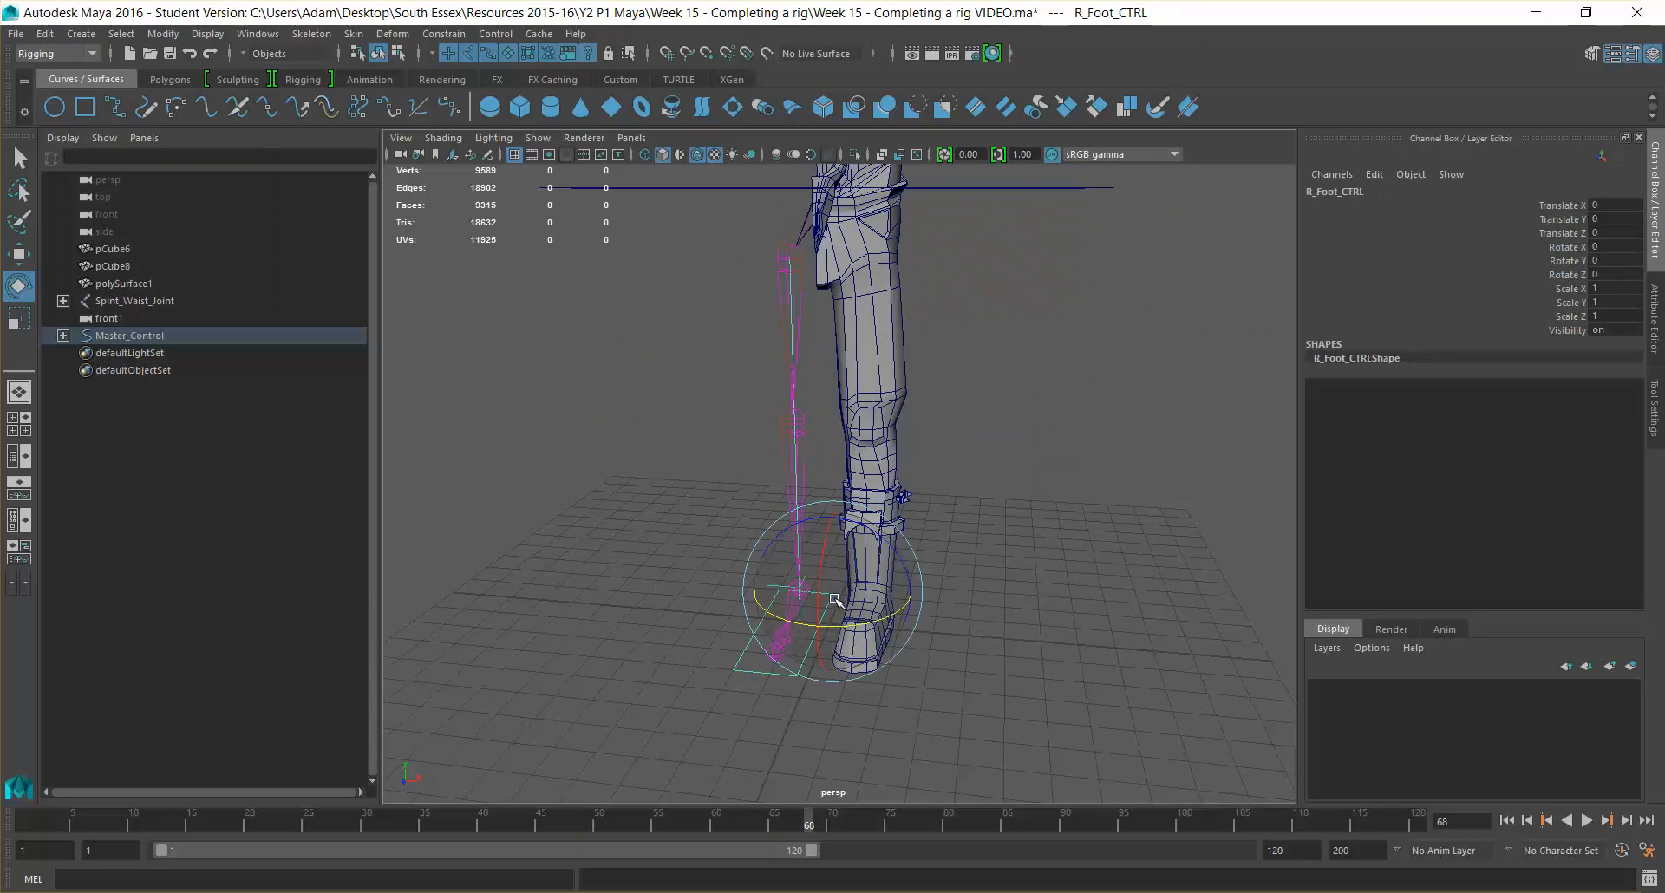
{"action": "key", "text": "w"}
{"action": "left_click_drag", "start_coordinate": [831, 517], "coordinate": [829, 346]}
{"action": "left_click_drag", "start_coordinate": [902, 435], "coordinate": [1114, 461], "text": "alt"}
{"action": "key", "text": "e"}
{"action": "key", "text": "ctrl+z"}
{"action": "key", "text": "ctrl+z"}
{"action": "key", "text": "ctrl+z"}
Test moving R_Foot_CTRL along its forward axis, undo the move and clear the selection
{"action": "key", "text": "w"}
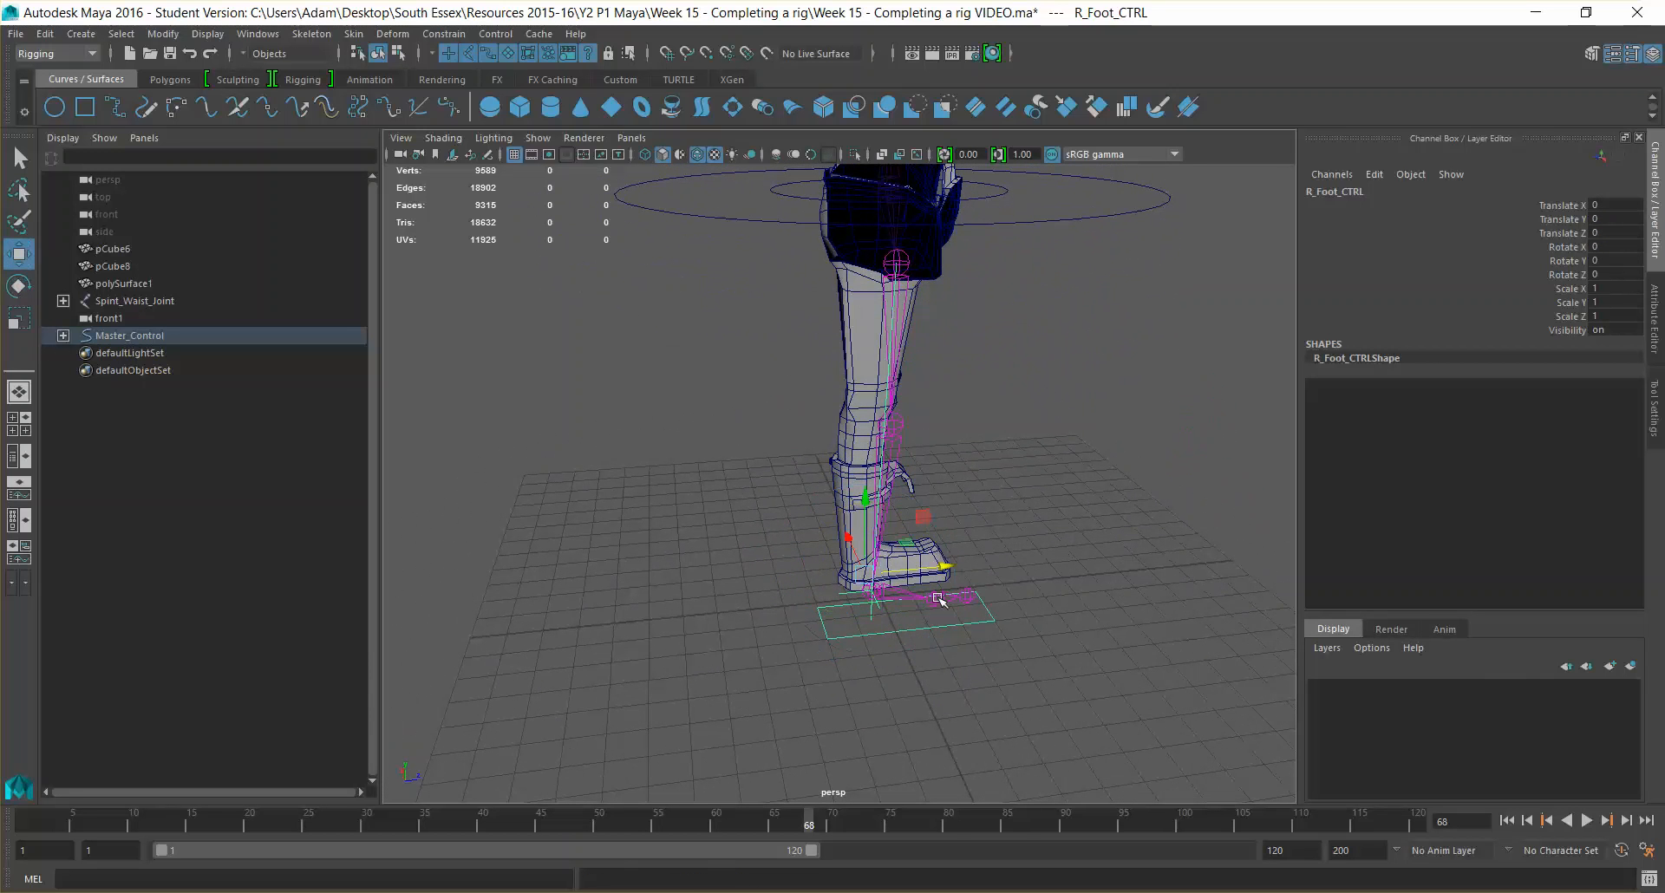
{"action": "left_click_drag", "start_coordinate": [943, 567], "coordinate": [878, 482]}
{"action": "key", "text": "ctrl+z"}
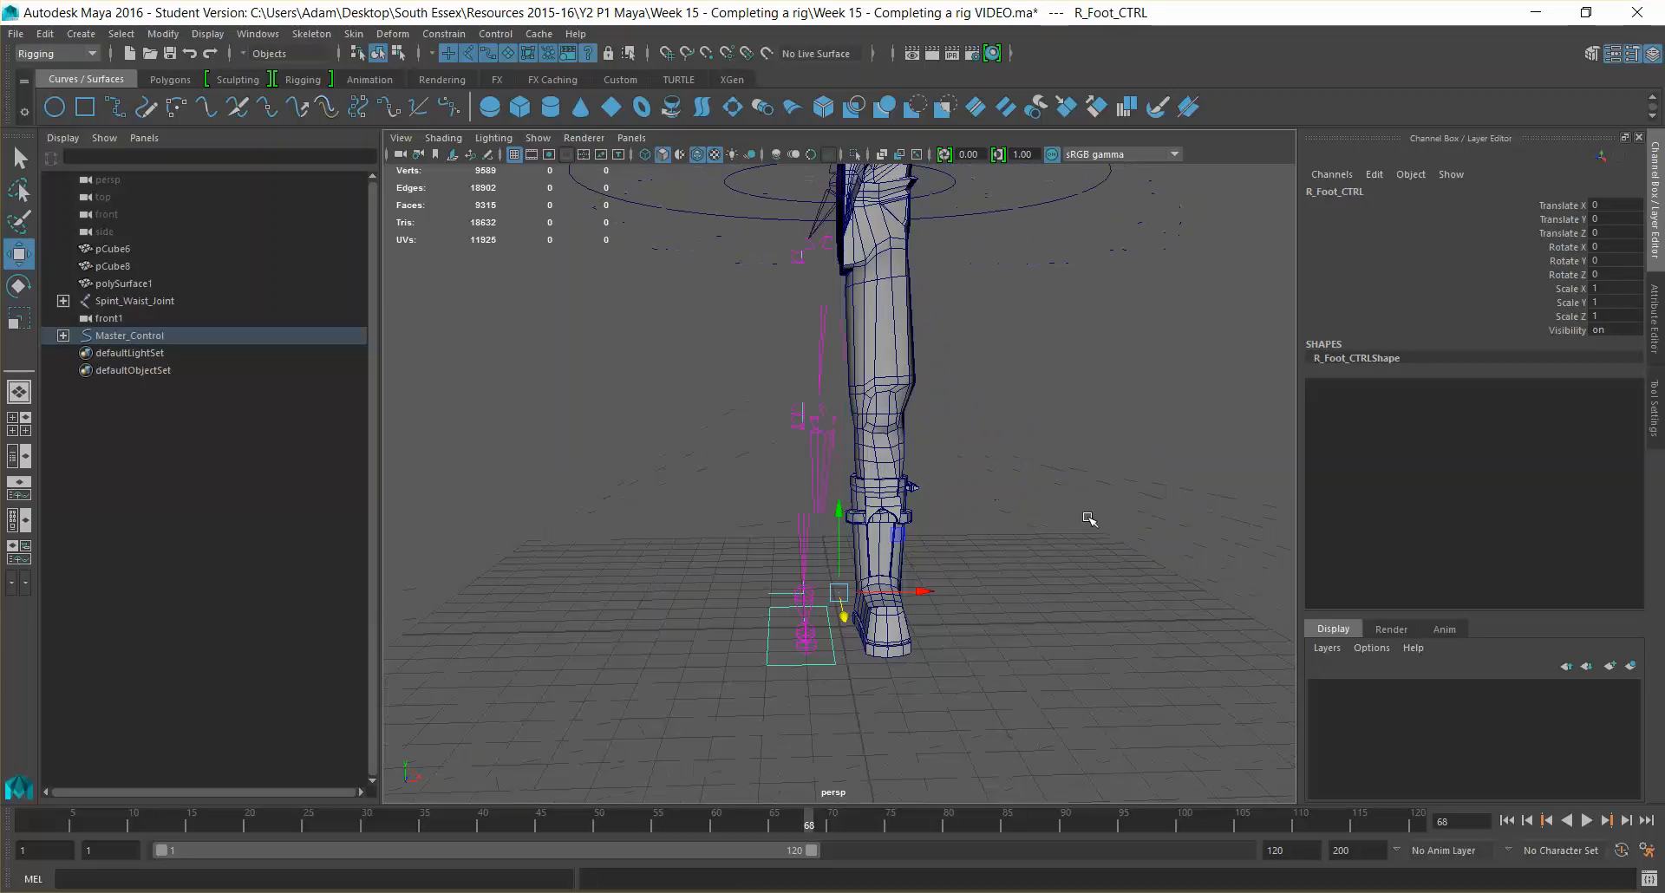
{"action": "left_click", "coordinate": [1019, 560]}
{"action": "left_click", "coordinate": [1020, 561]}
{"action": "left_click_drag", "start_coordinate": [1020, 560], "coordinate": [969, 635], "text": "alt"}
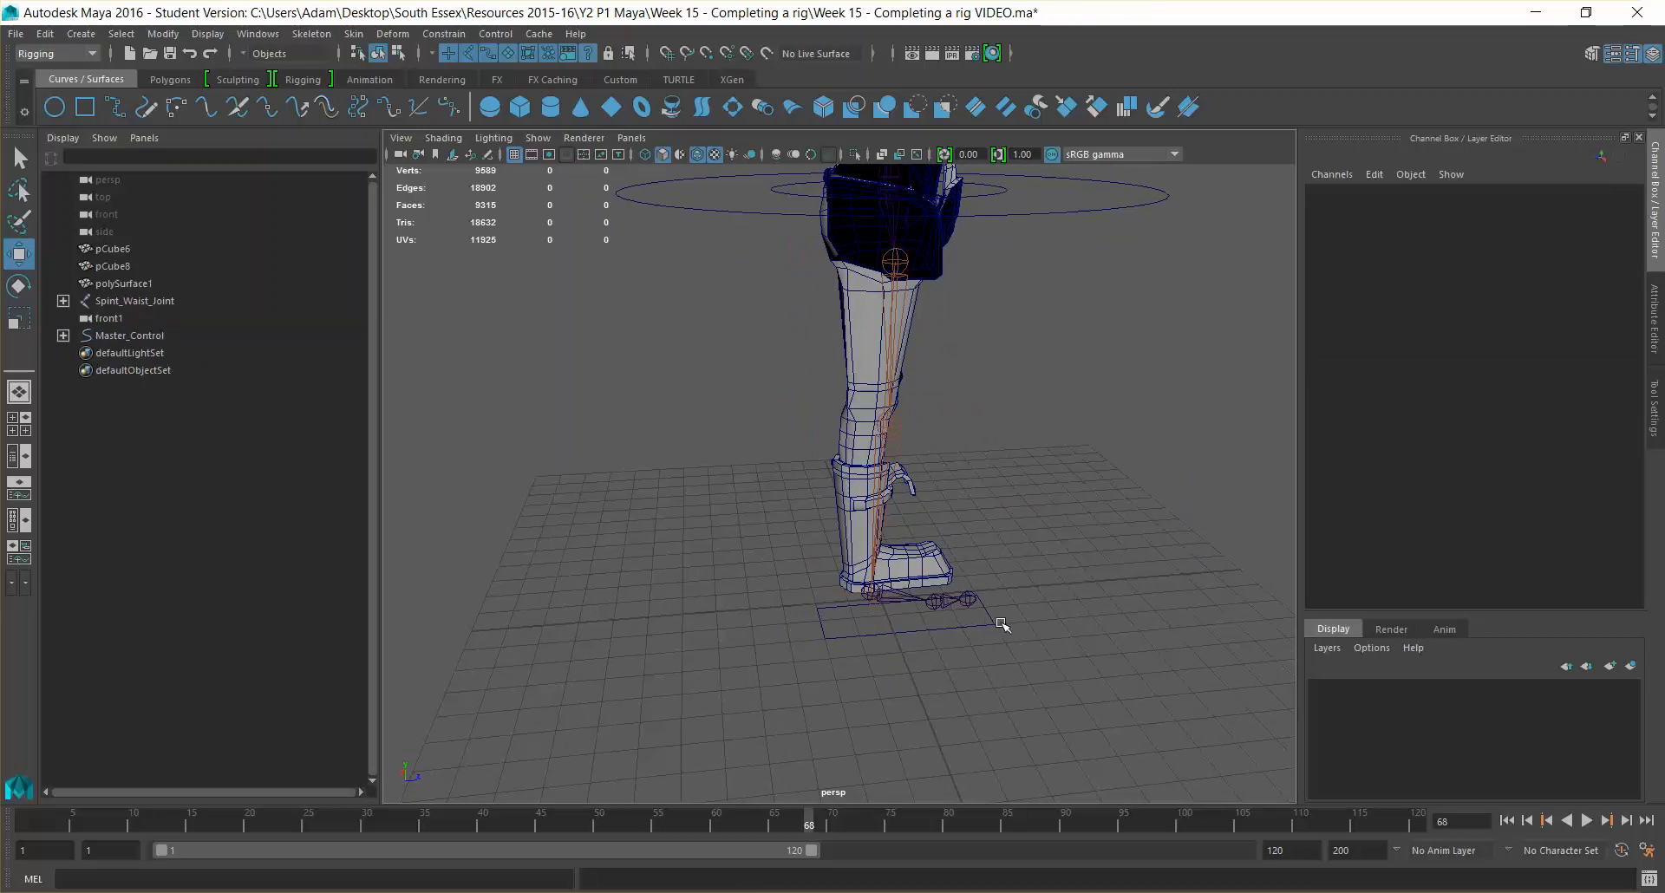
Test the knee bend by lifting R_Foot_CTRL and shifting it forward, and undo both moves
{"action": "left_click", "coordinate": [990, 622]}
{"action": "left_click_drag", "start_coordinate": [865, 501], "coordinate": [868, 378]}
{"action": "left_click_drag", "start_coordinate": [943, 454], "coordinate": [1161, 455]}
{"action": "key", "text": "ctrl+z"}
{"action": "key", "text": "ctrl+z"}
{"action": "left_click_drag", "start_coordinate": [1174, 573], "coordinate": [465, 394], "text": "alt"}
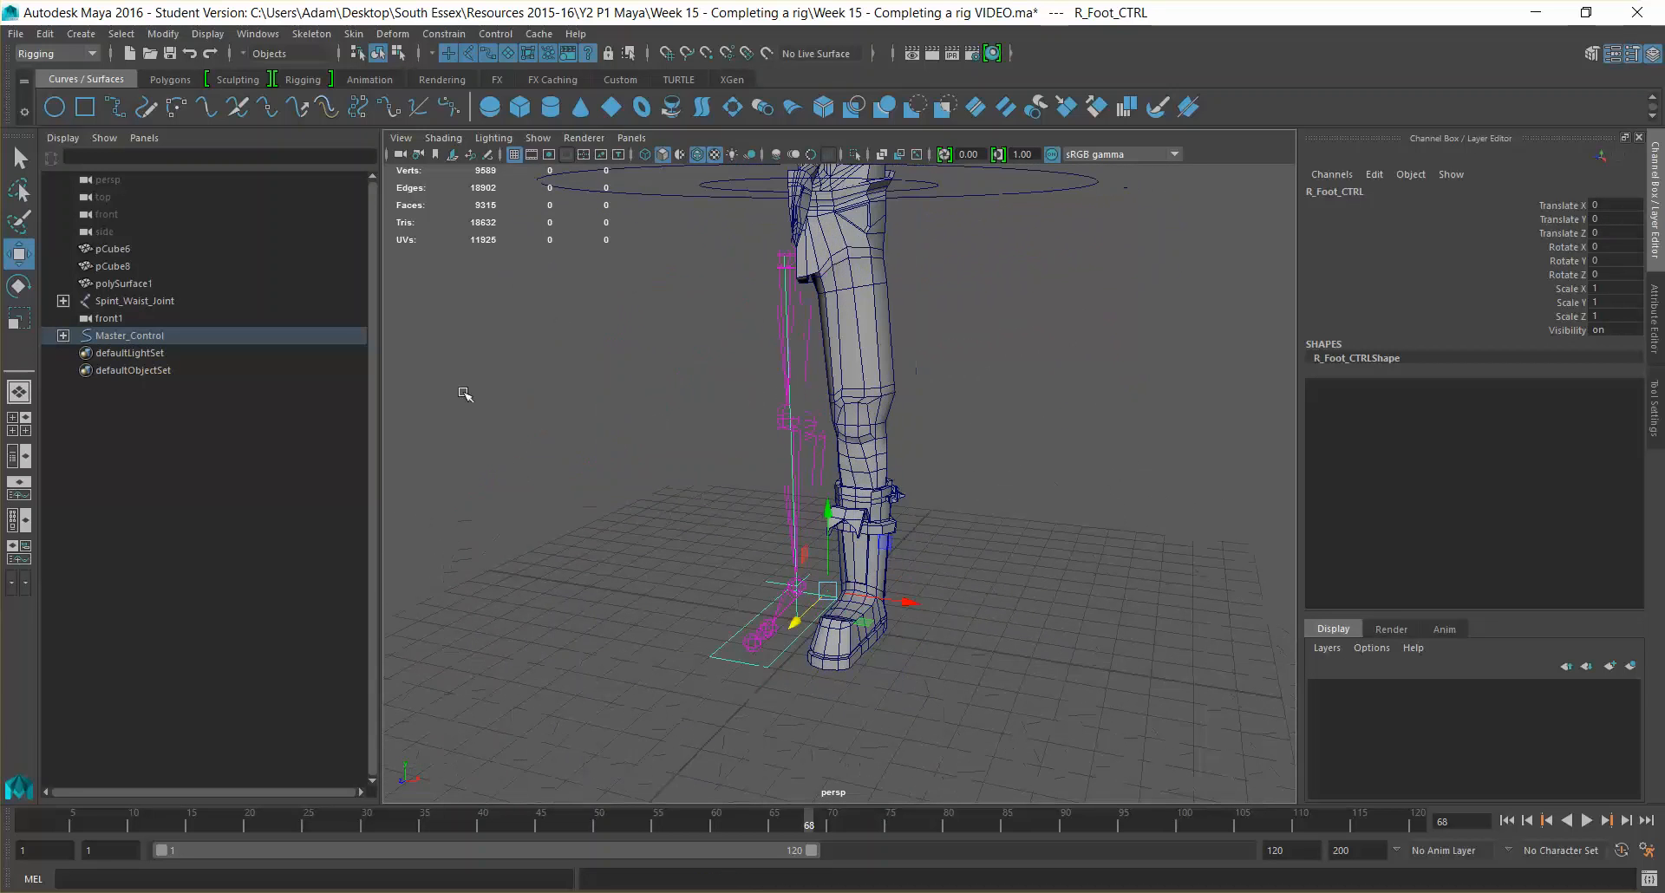
Expand the Master_Control hierarchy, review the waist, spine, neck, head and left arm controls, and collapse Waist_CTRL
{"action": "left_click", "coordinate": [63, 336]}
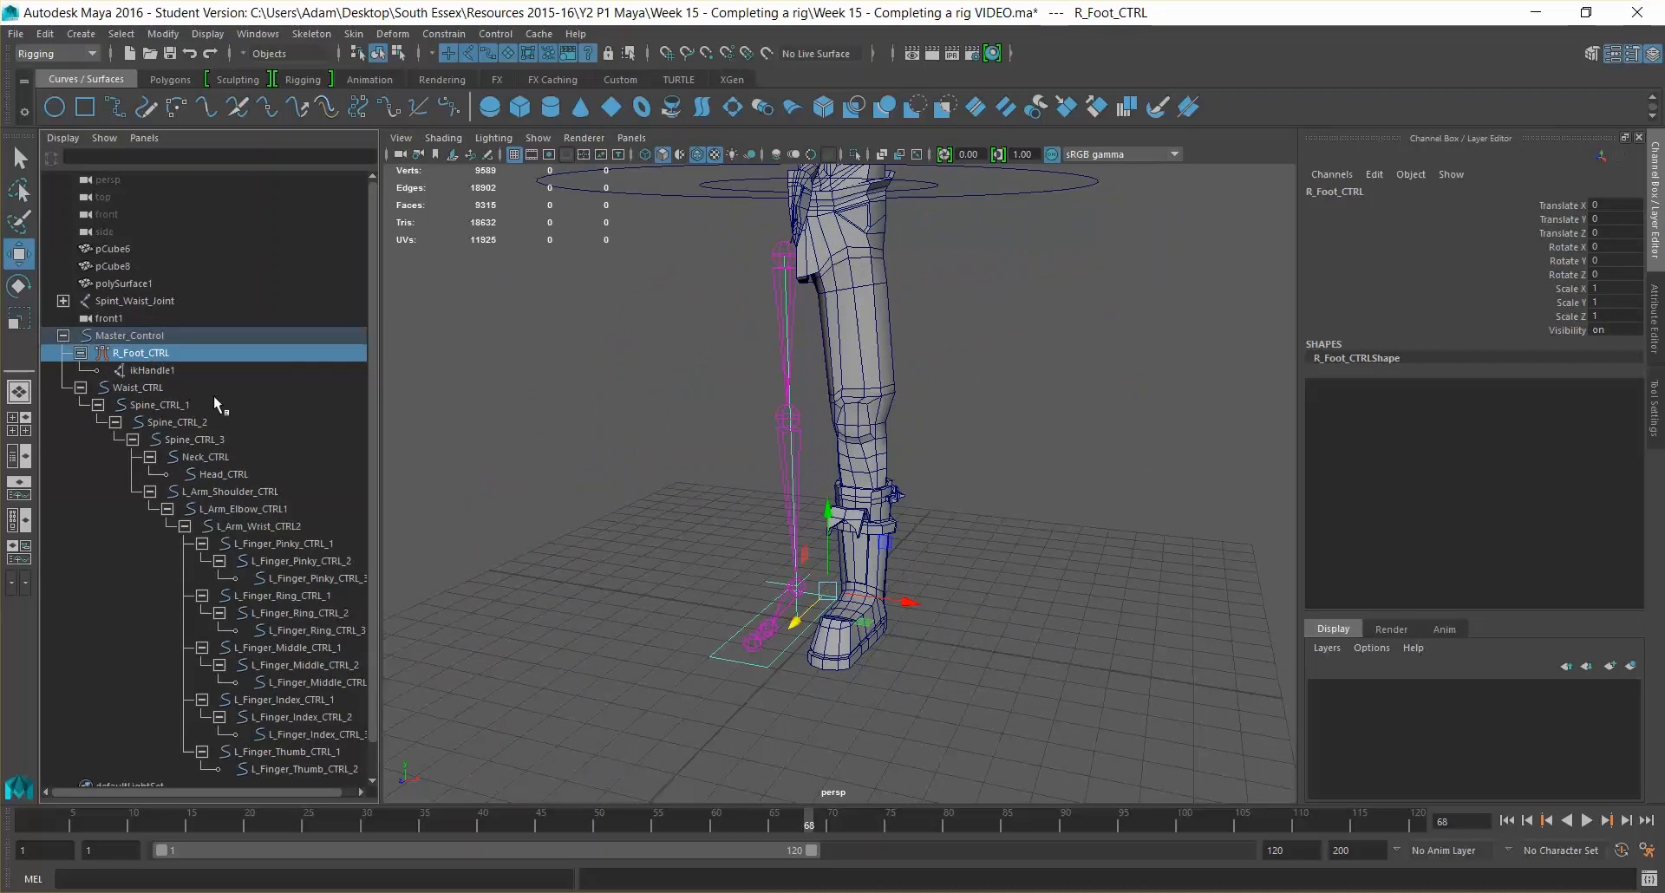
{"action": "scroll", "coordinate": [171, 378], "scroll_direction": "down", "scroll_amount": 1}
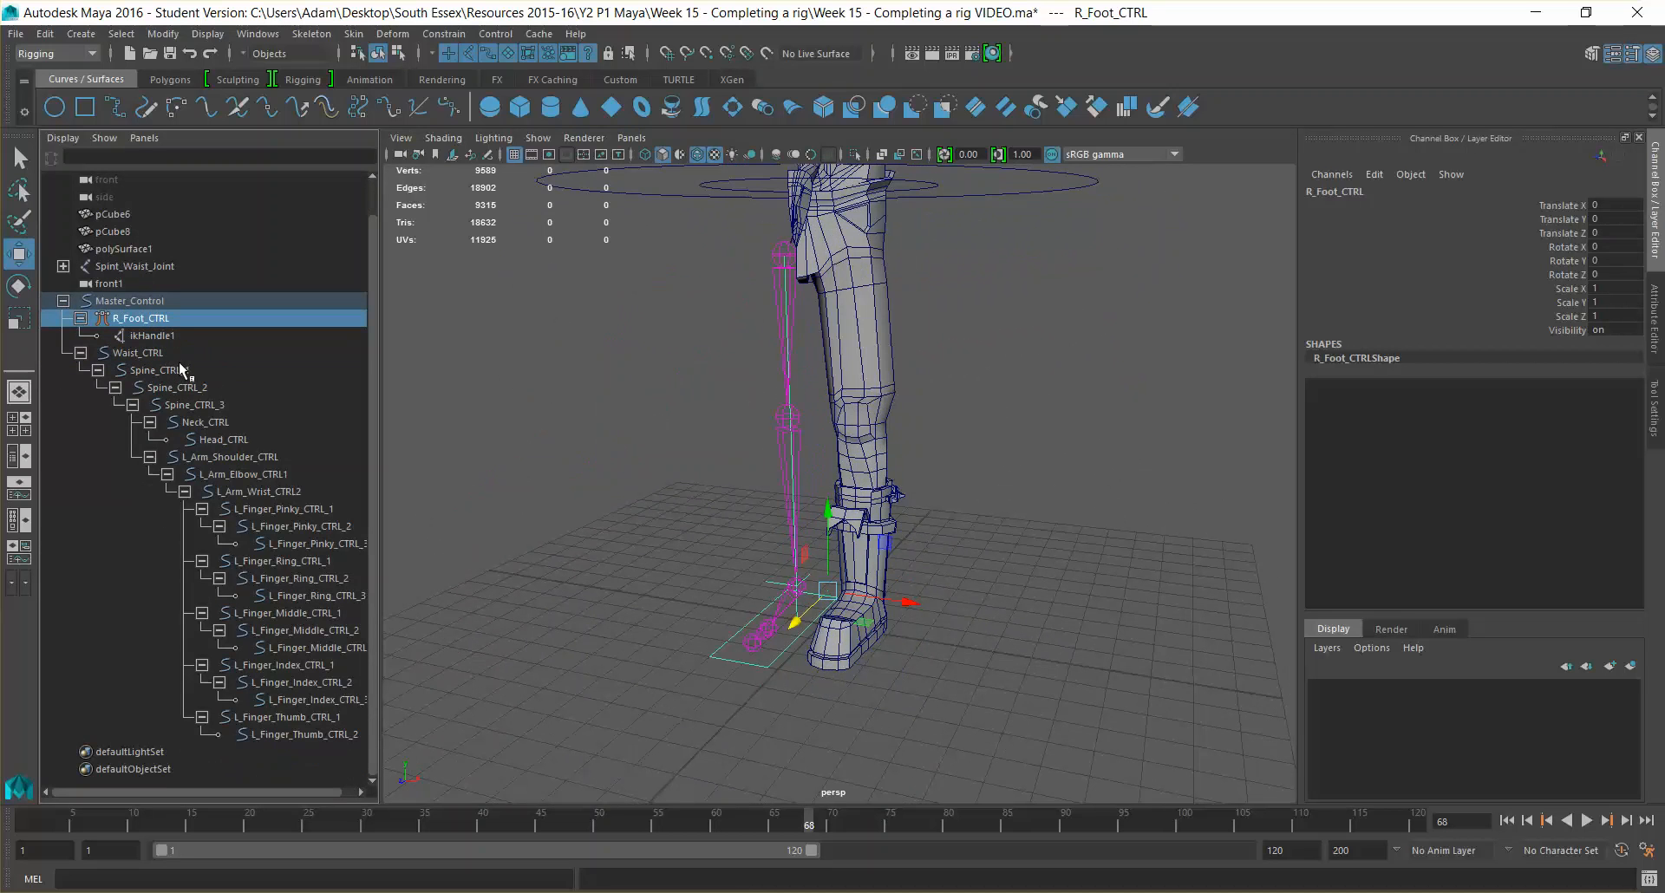
{"action": "left_click", "coordinate": [141, 353]}
{"action": "left_click", "coordinate": [156, 370]}
{"action": "left_click", "coordinate": [173, 387]}
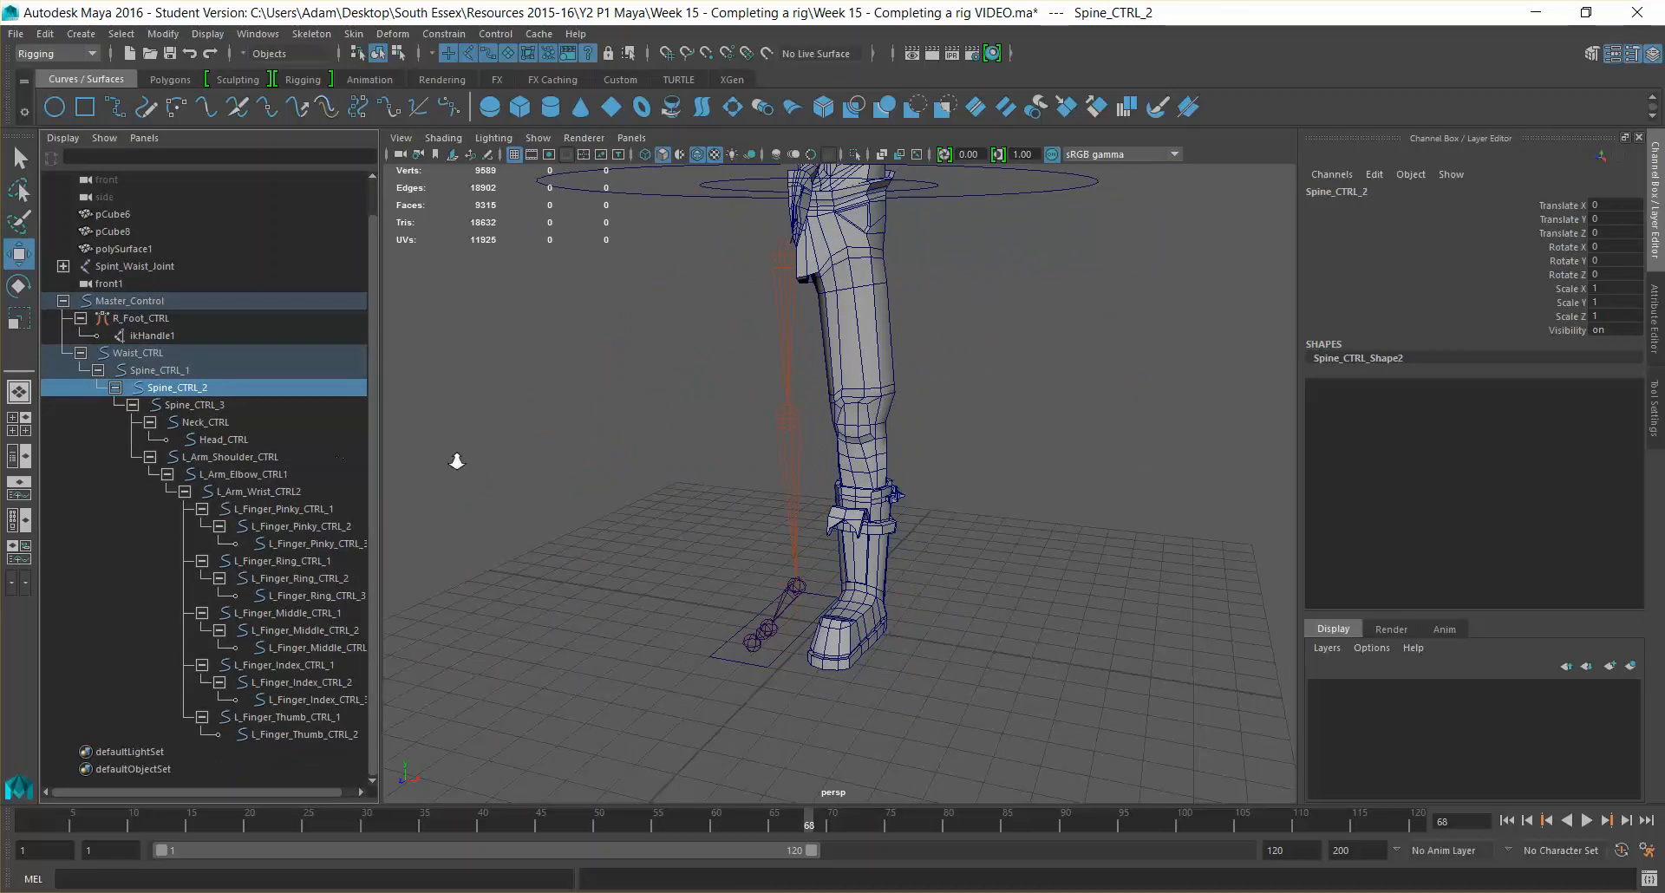
{"action": "left_click", "coordinate": [211, 424]}
{"action": "left_click", "coordinate": [226, 439]}
{"action": "left_click", "coordinate": [232, 457]}
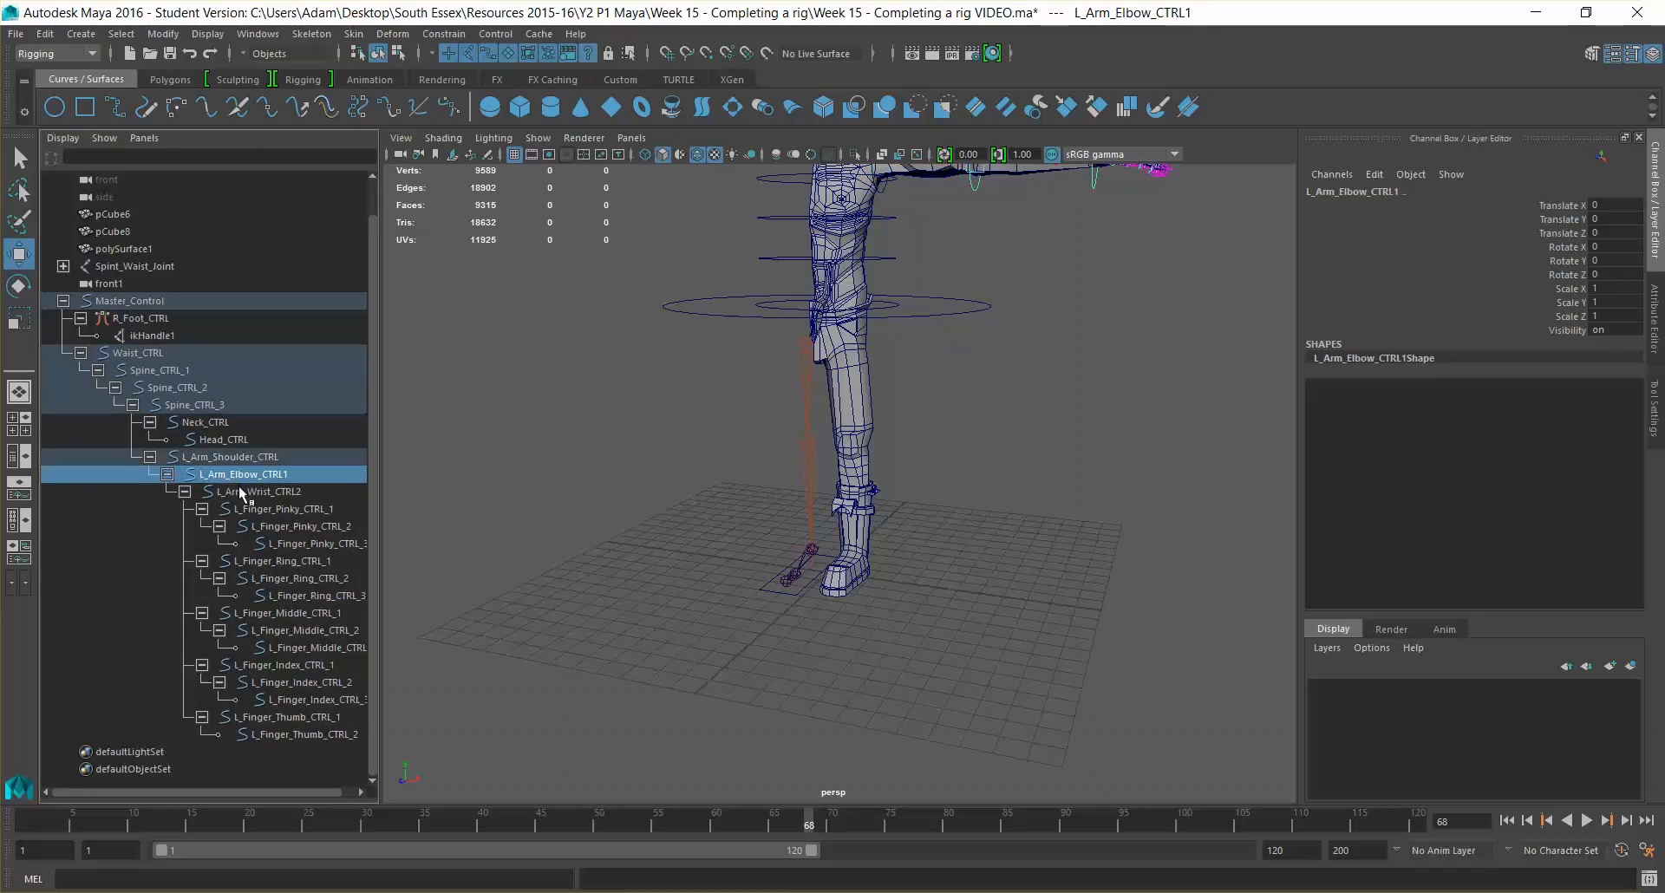
{"action": "left_click", "coordinate": [239, 474]}
{"action": "left_click", "coordinate": [246, 491]}
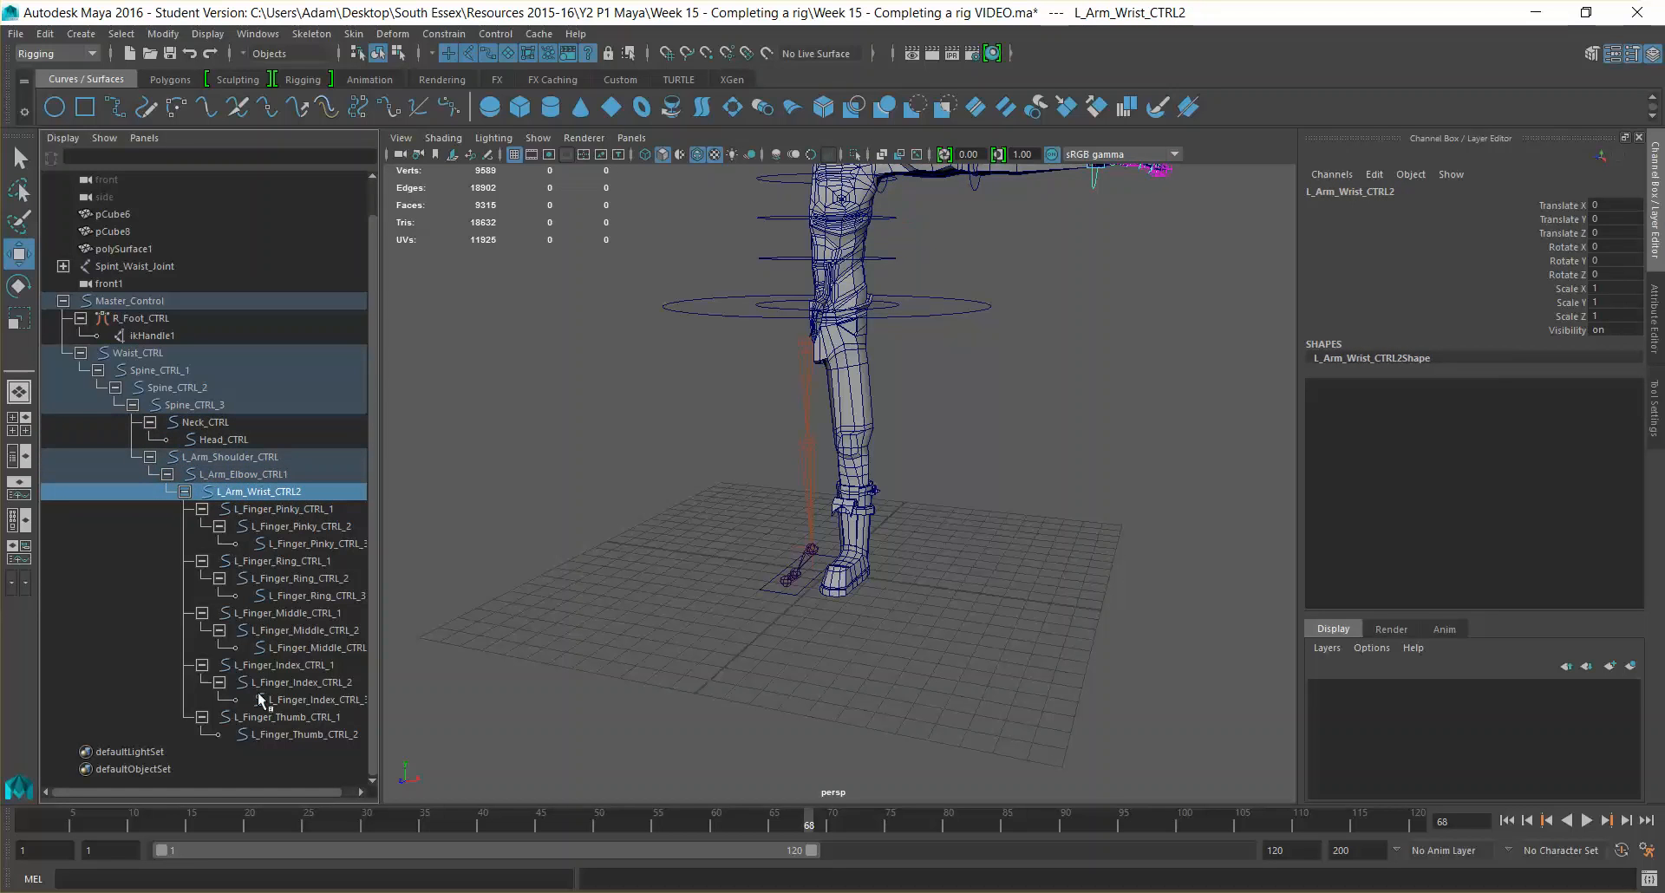
{"action": "left_click", "coordinate": [80, 353]}
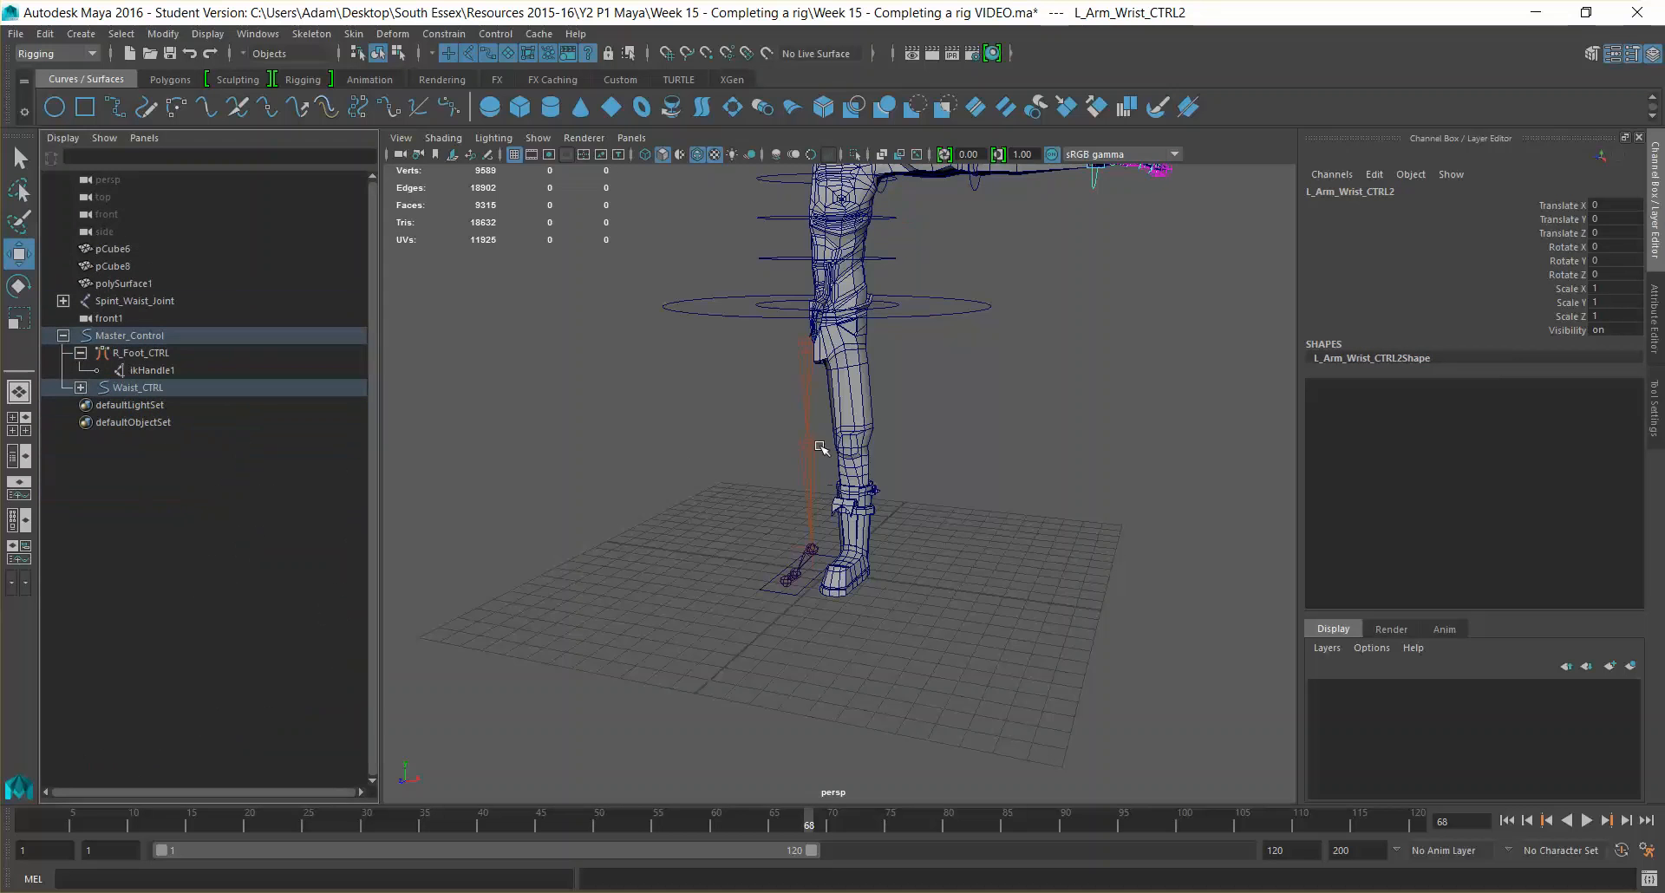
Select the R_Hip_Joint leg chain below the waist
{"action": "left_click_drag", "start_coordinate": [817, 386], "coordinate": [818, 336], "text": "alt"}
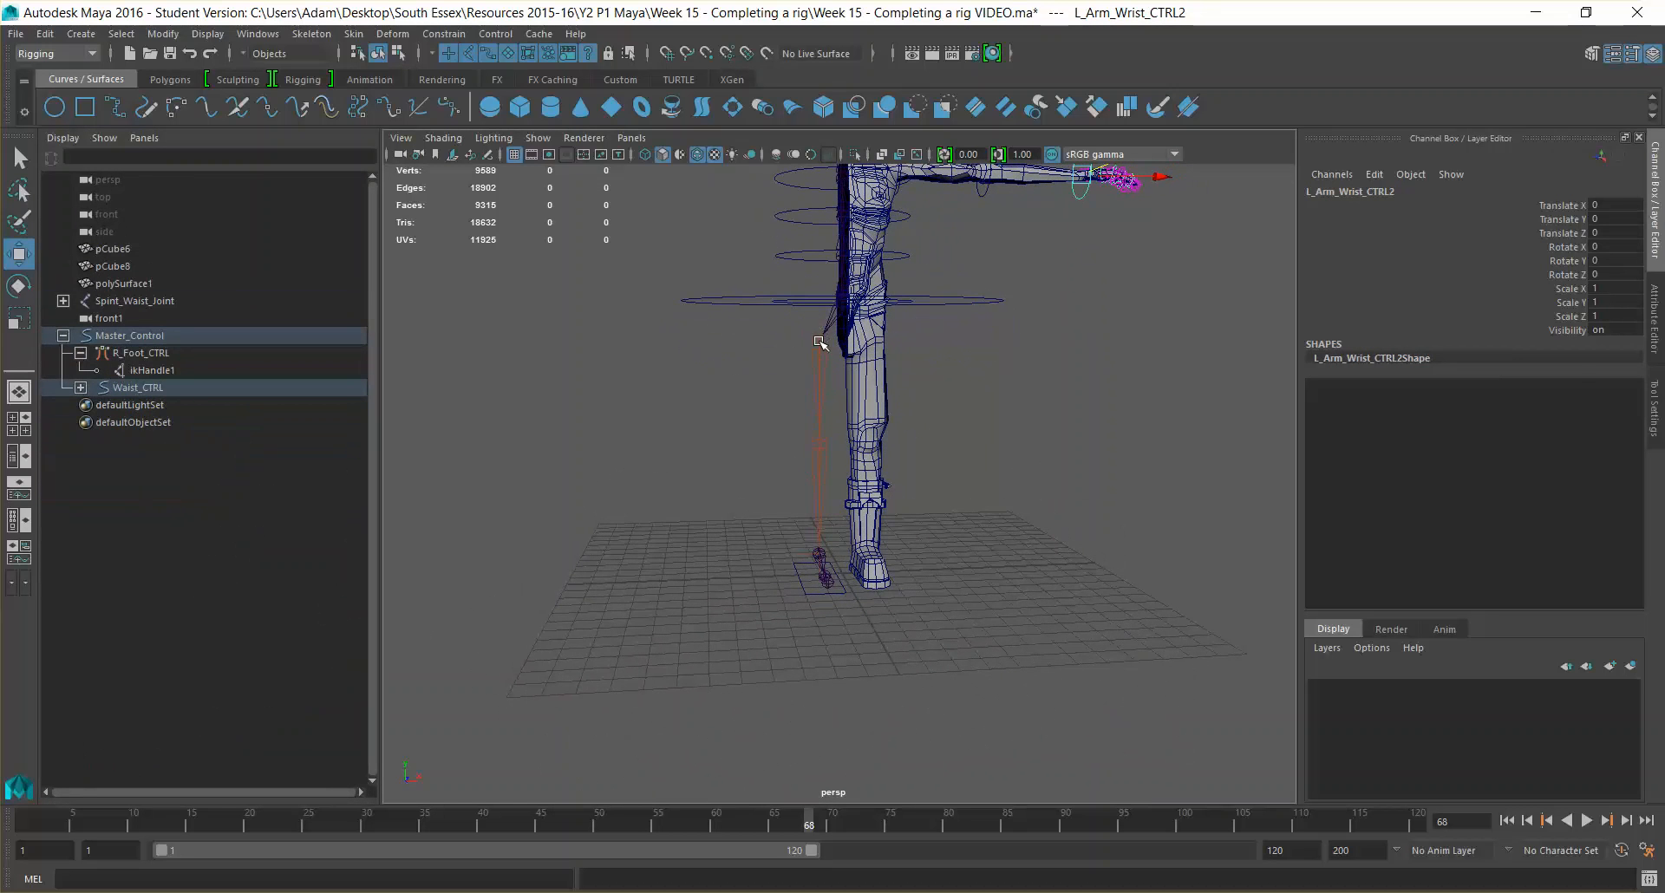
{"action": "left_click", "coordinate": [818, 340]}
{"action": "mouse_move", "coordinate": [882, 384]}
{"action": "left_mouse_down", "text": "alt"}
{"action": "mouse_move", "coordinate": [973, 406]}
{"action": "mouse_move", "coordinate": [978, 429]}
{"action": "mouse_move", "coordinate": [884, 492]}
{"action": "mouse_move", "coordinate": [896, 405]}
{"action": "left_mouse_up", "text": "alt"}
{"action": "scroll", "coordinate": [896, 406], "scroll_direction": "up", "scroll_amount": 3}
{"action": "left_click", "coordinate": [840, 271]}
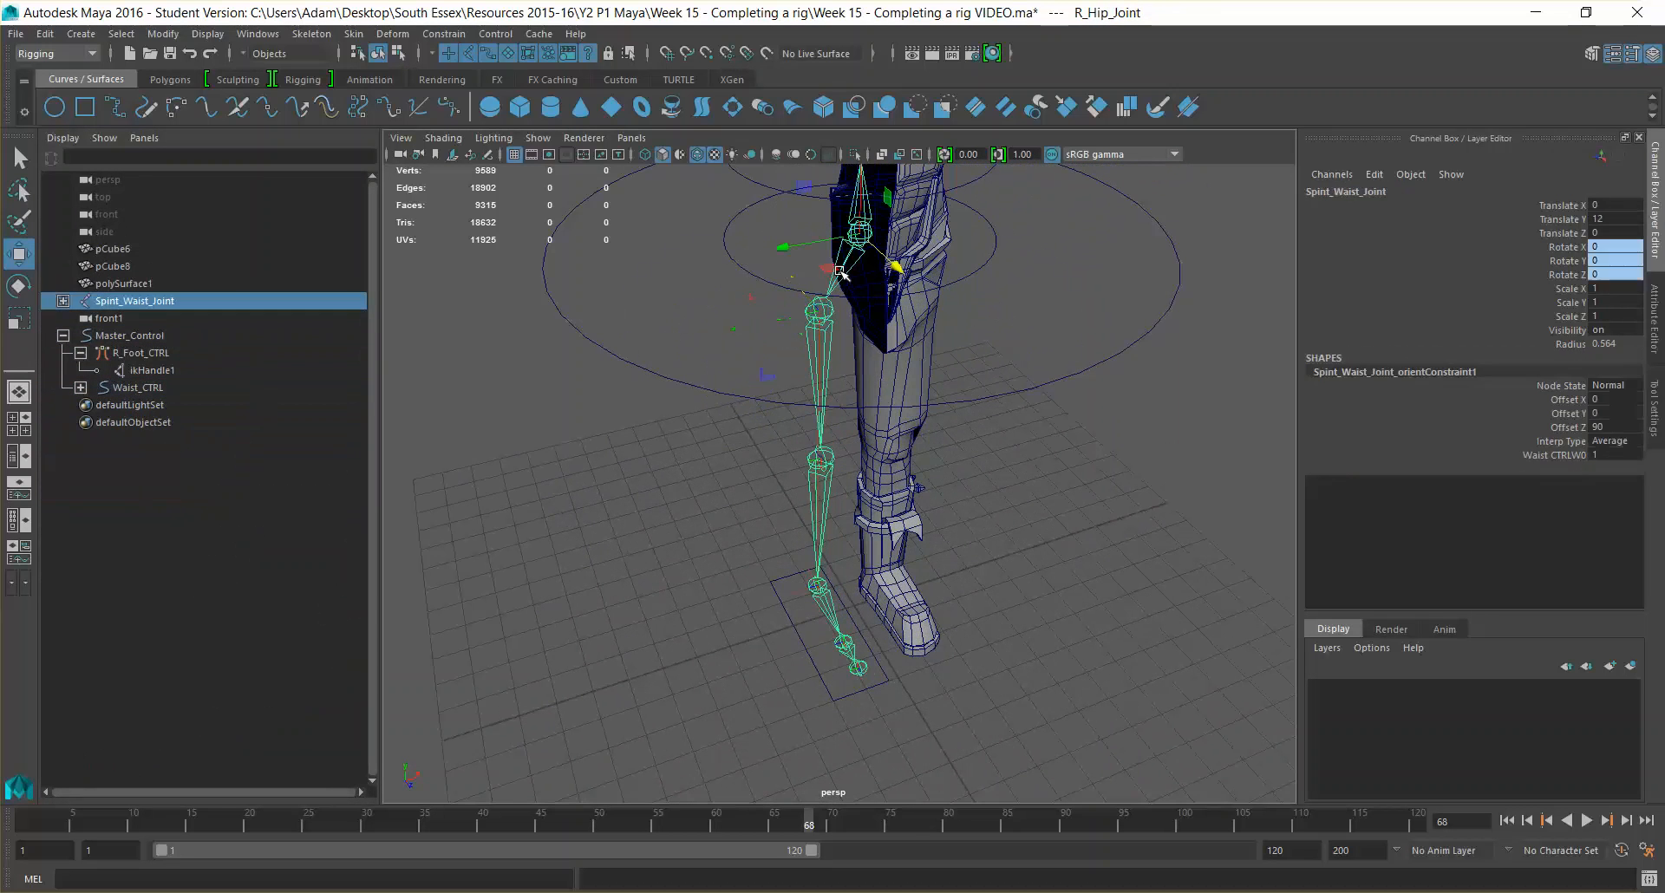
{"action": "left_click", "coordinate": [826, 361]}
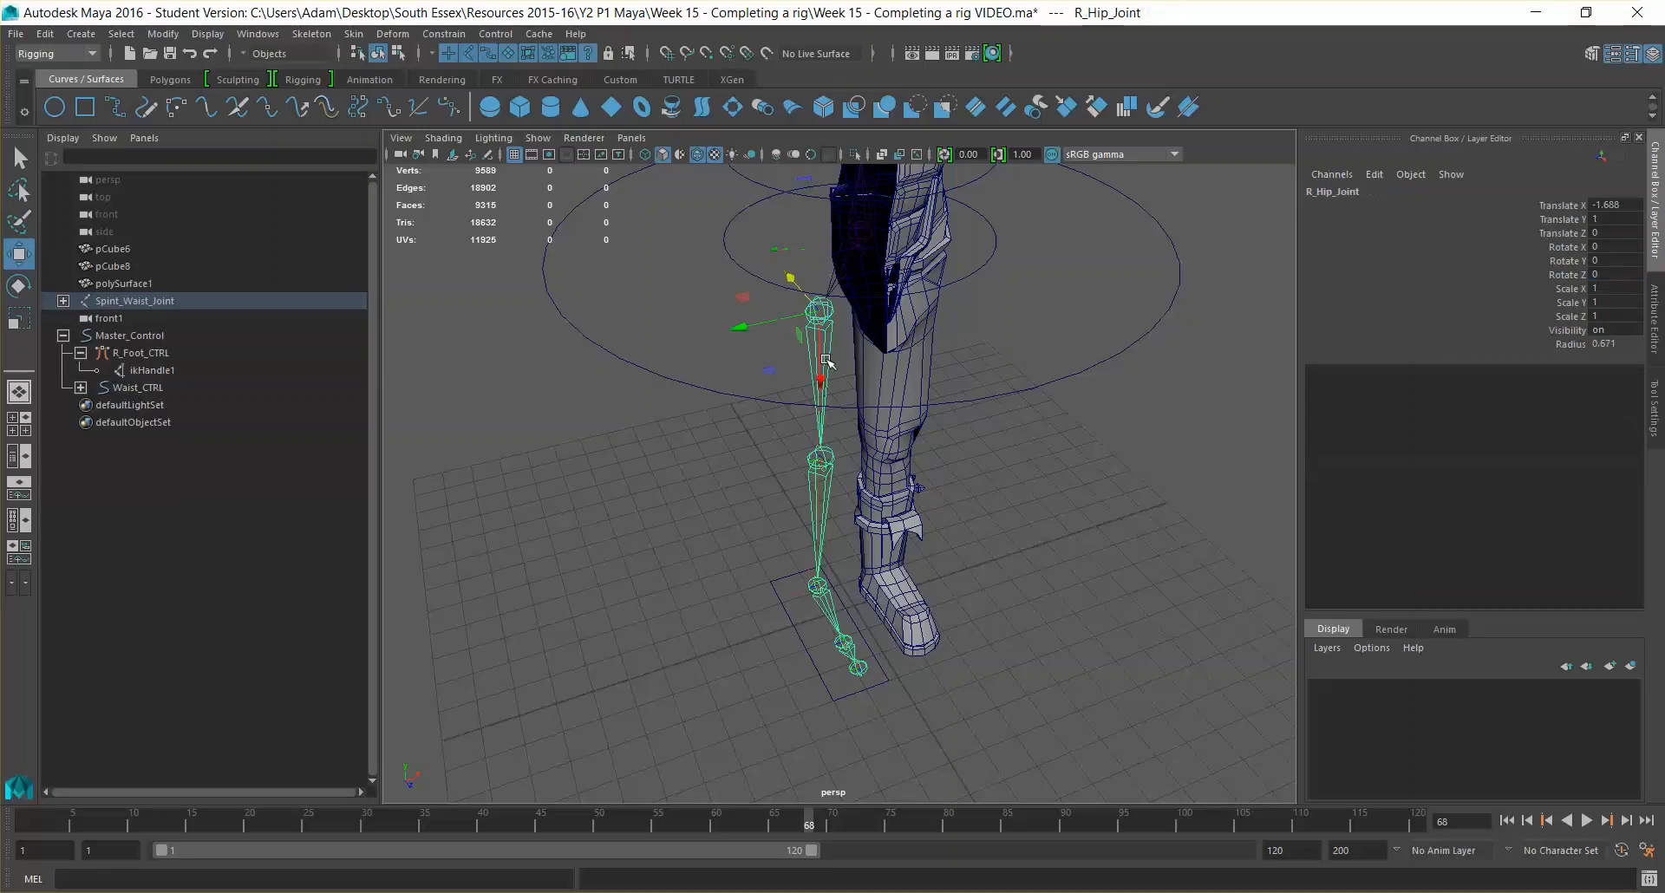
Clear the joint selection and delete ikHandle1 and its parent control R_Foot_CTRL from the leg rig
{"action": "mouse_move", "coordinate": [902, 499]}
{"action": "left_mouse_down", "text": "alt"}
{"action": "mouse_move", "coordinate": [964, 491]}
{"action": "mouse_move", "coordinate": [903, 511]}
{"action": "left_mouse_up", "text": "alt"}
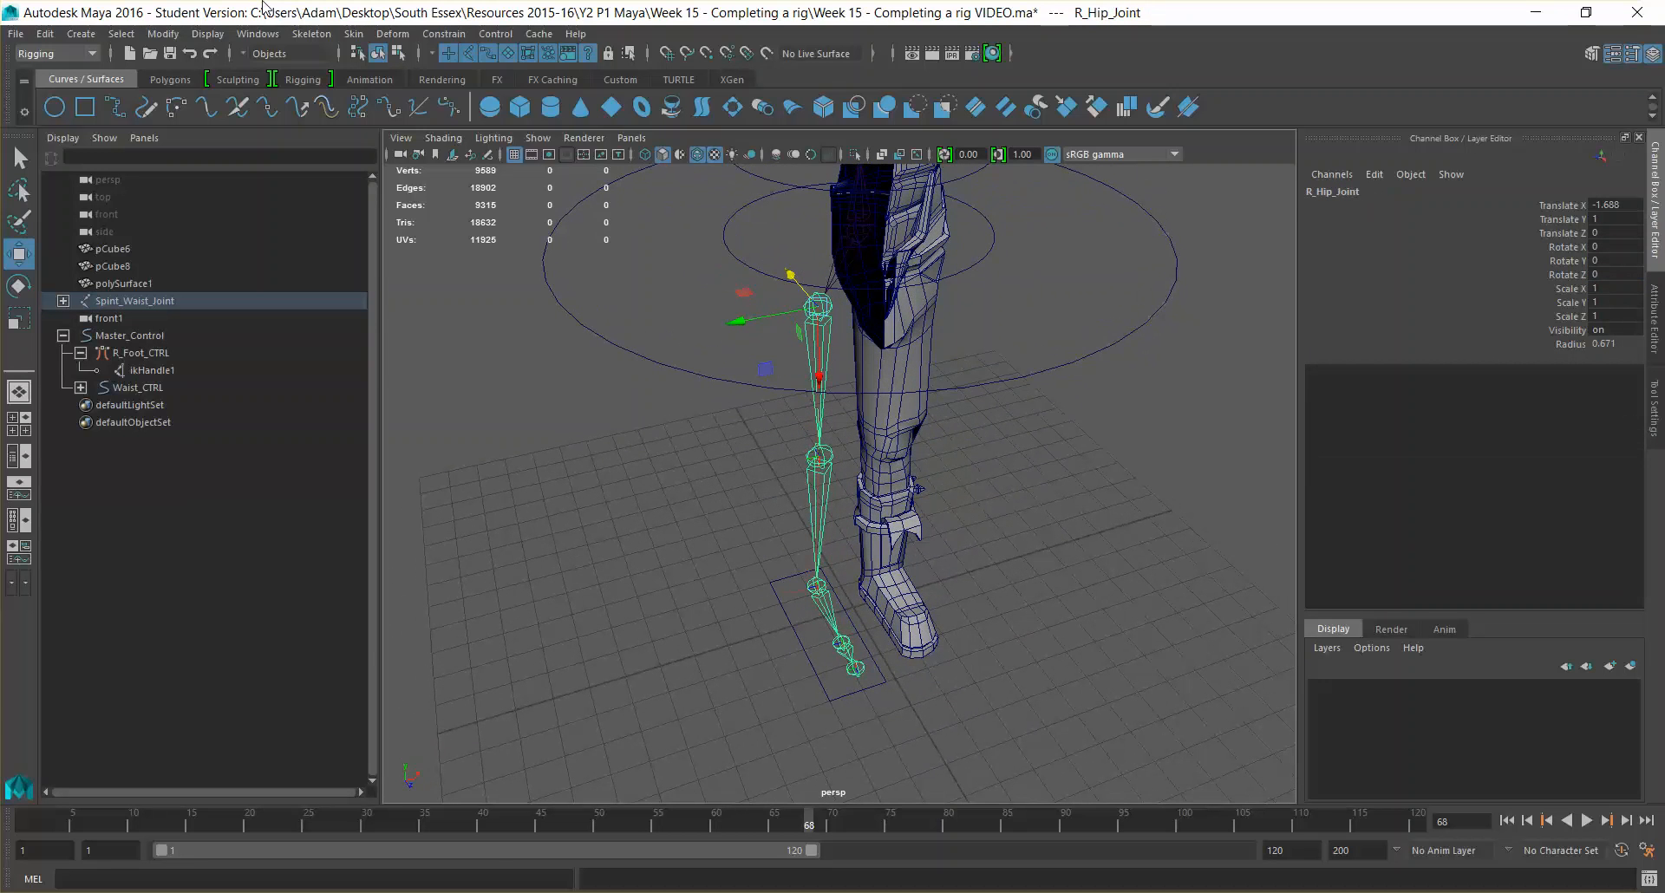
{"action": "left_click_drag", "start_coordinate": [743, 576], "coordinate": [767, 593]}
{"action": "left_click", "coordinate": [646, 501]}
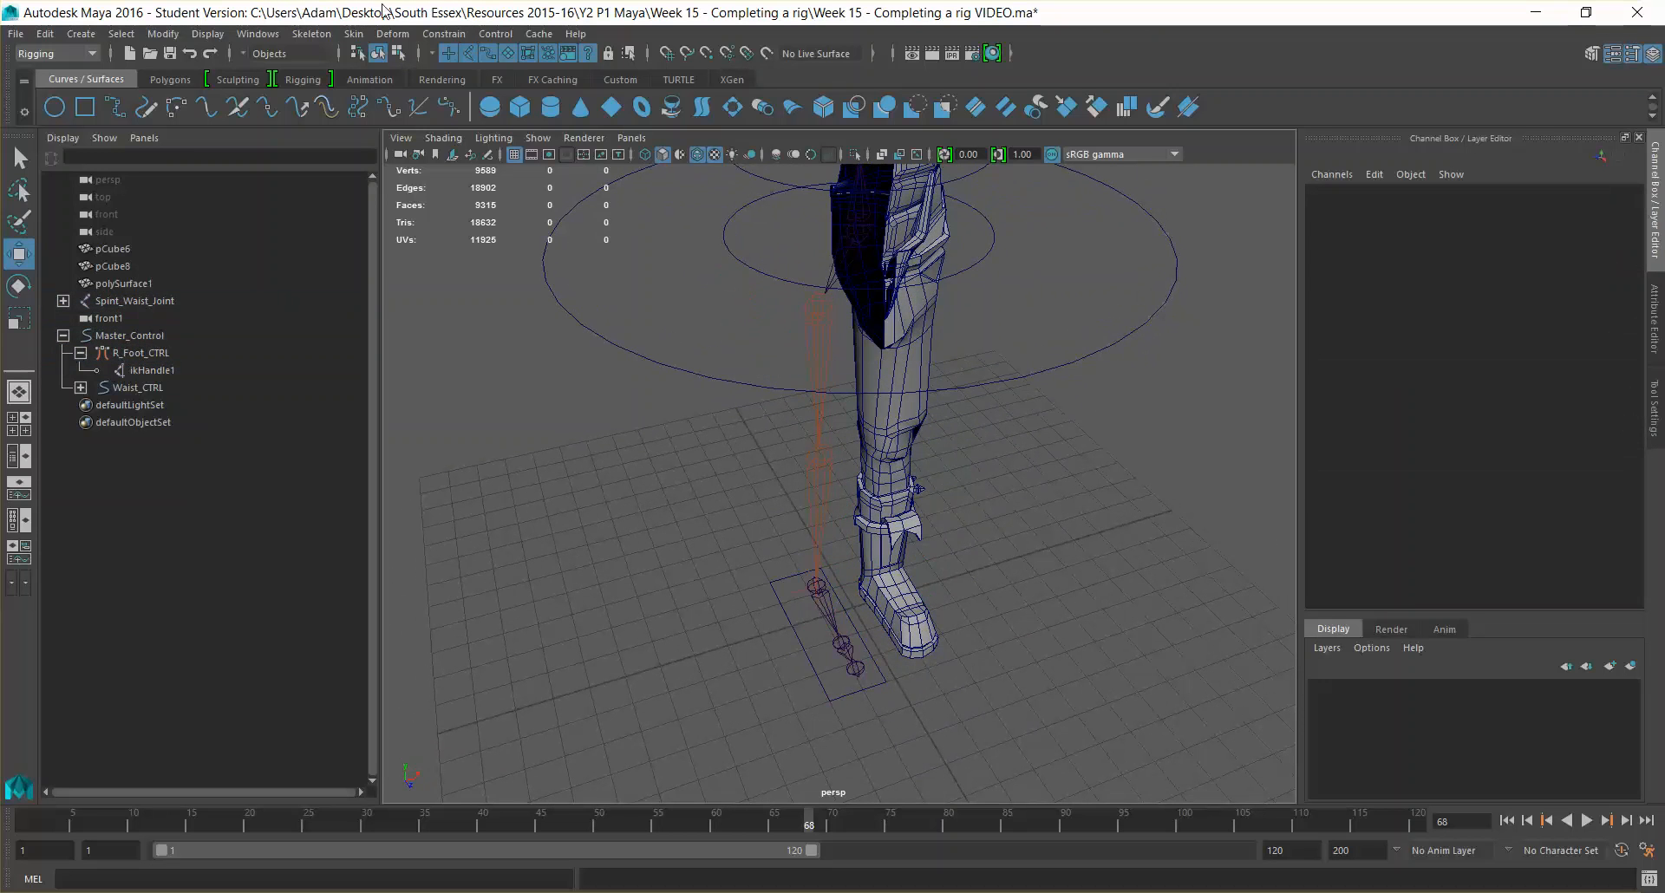
{"action": "left_click", "coordinate": [149, 371]}
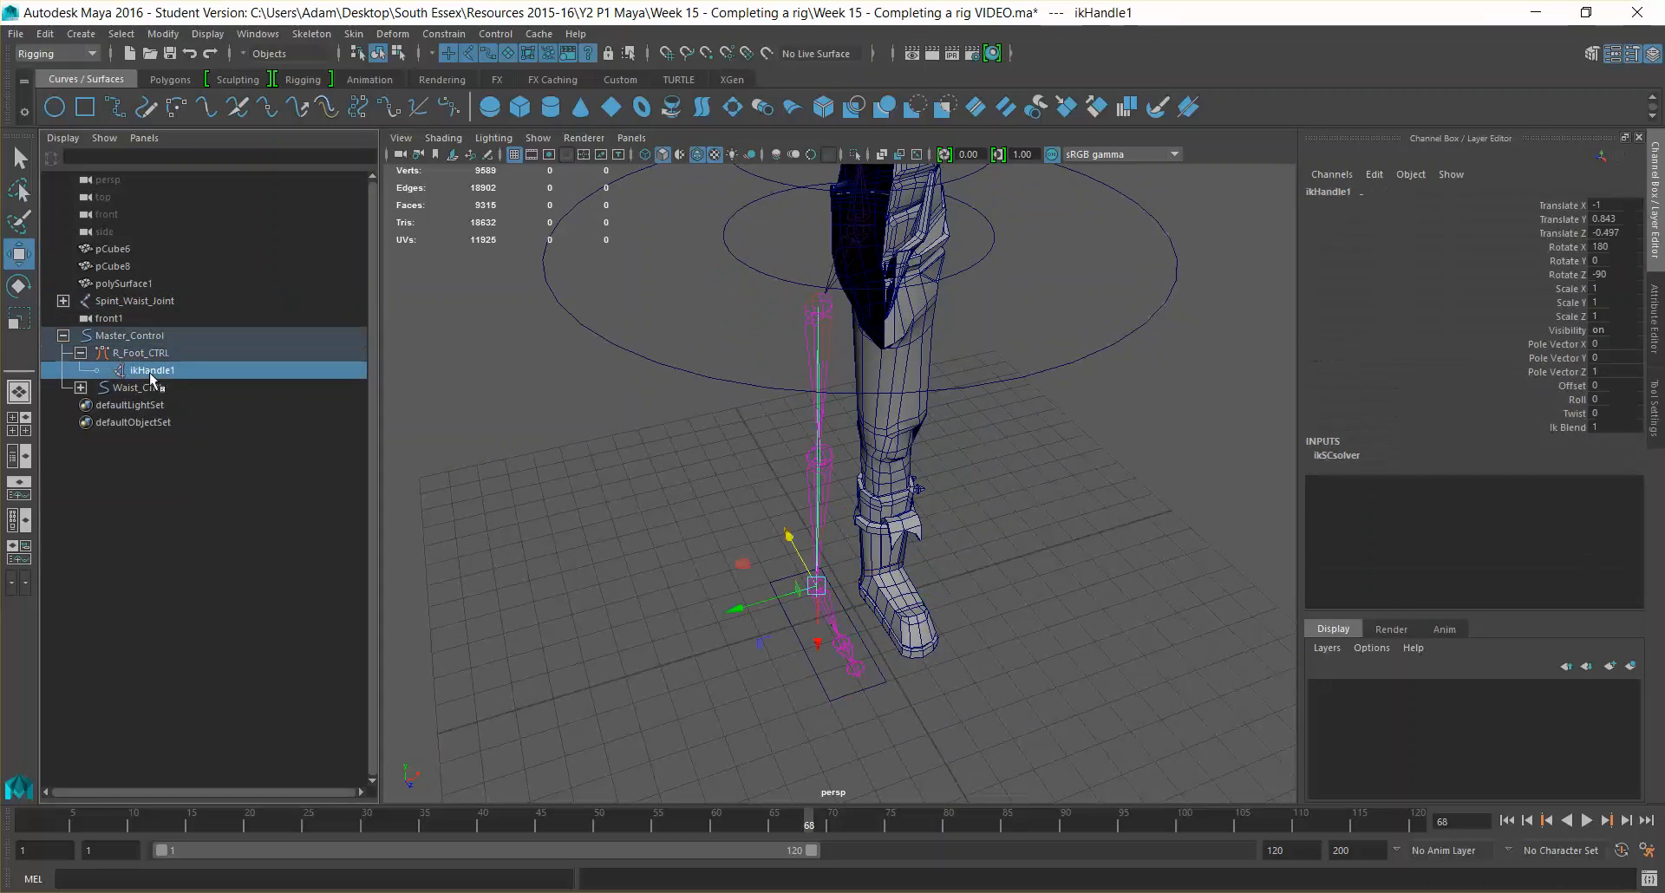
{"action": "key", "text": "Delete"}
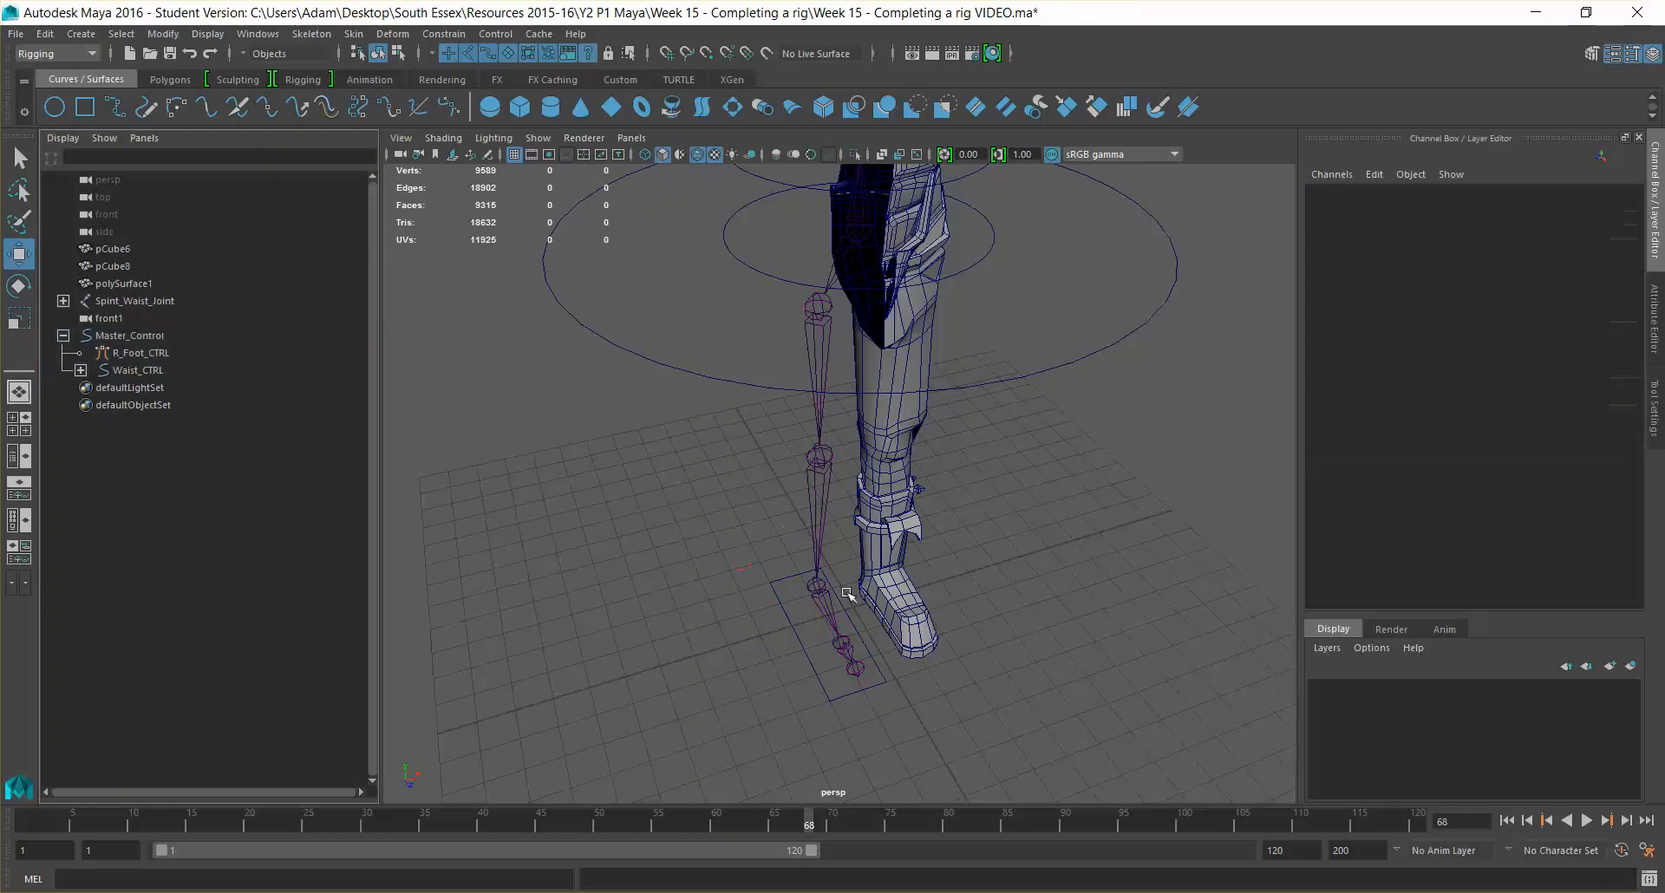
{"action": "left_click", "coordinate": [811, 664]}
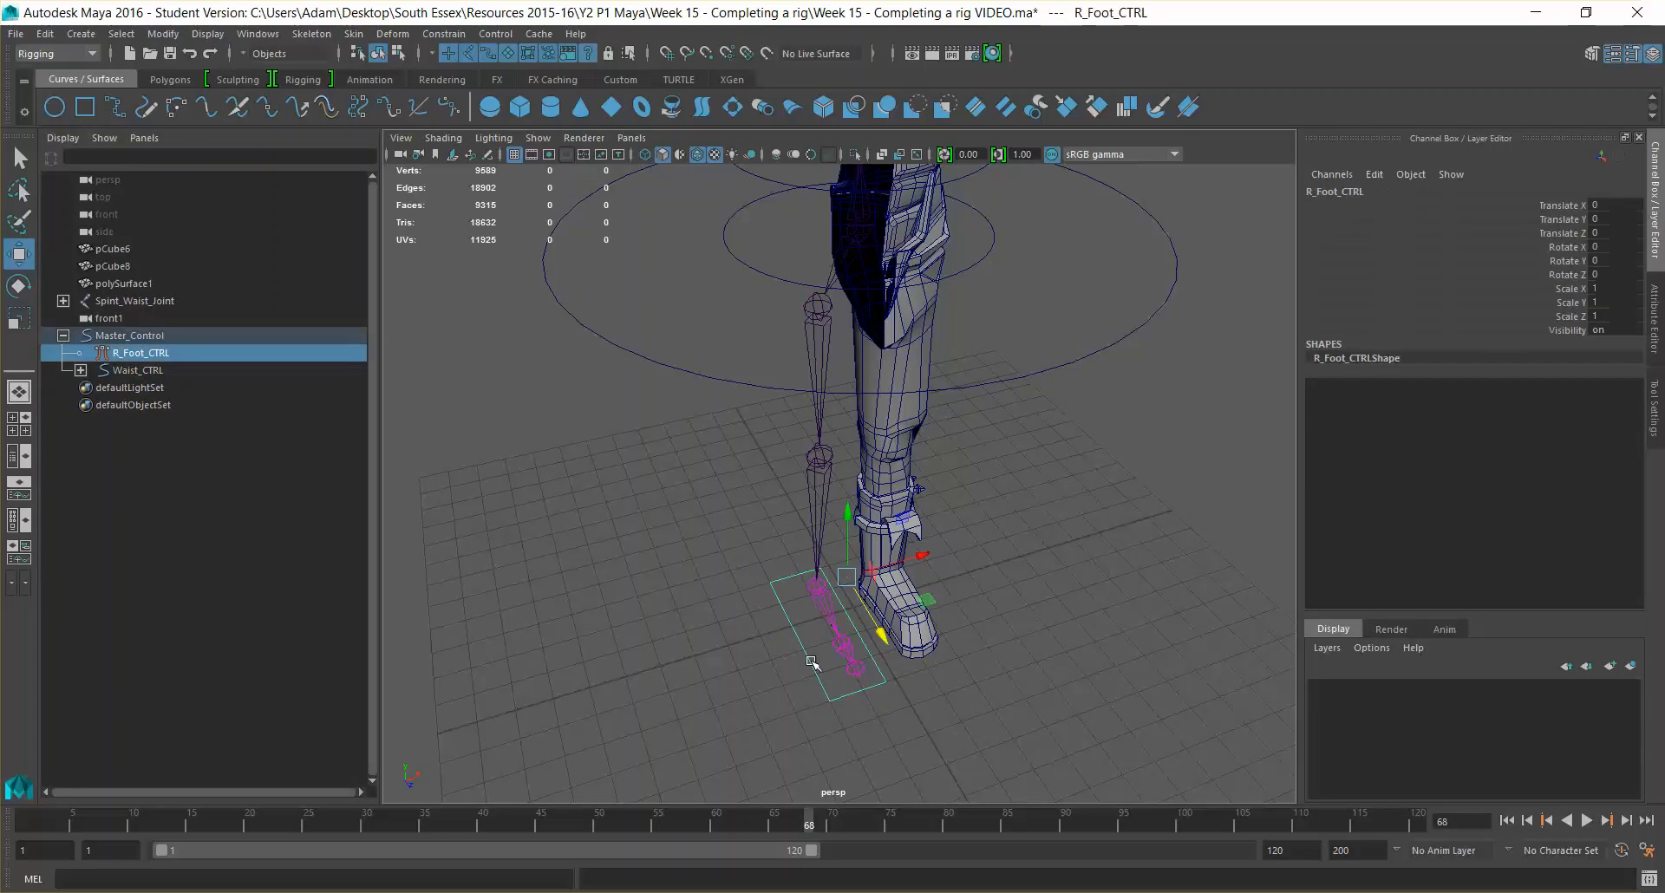
{"action": "key", "text": "Delete"}
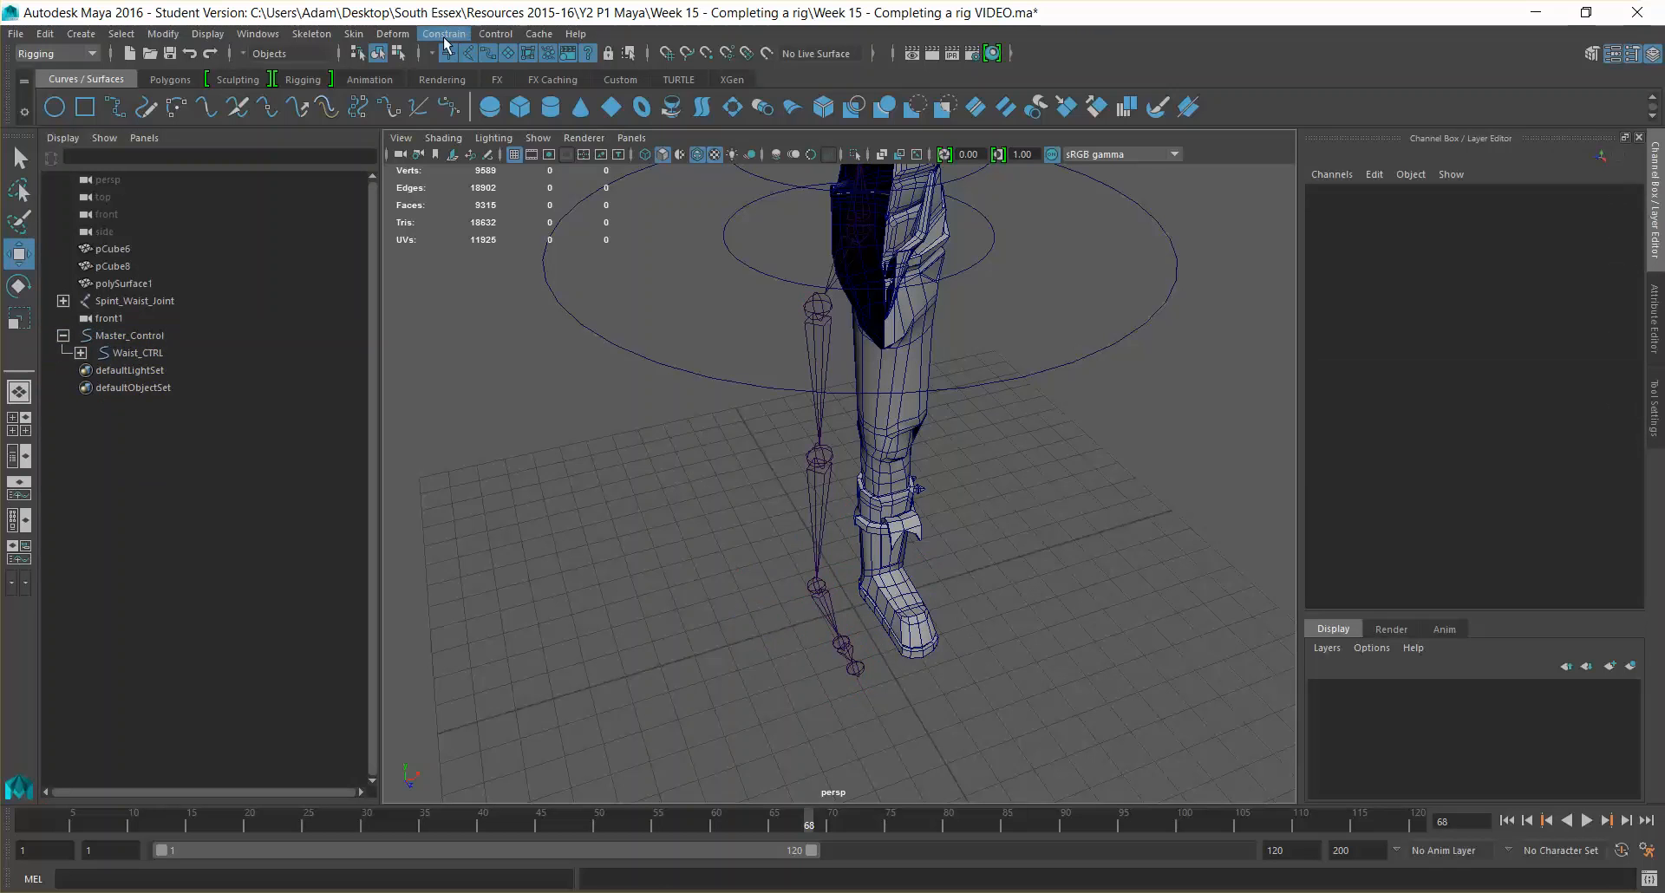
Select R_Knee_Joint and R_Hip_Joint together and take both out of the leg chain with Remove Joints
{"action": "left_click", "coordinate": [347, 34]}
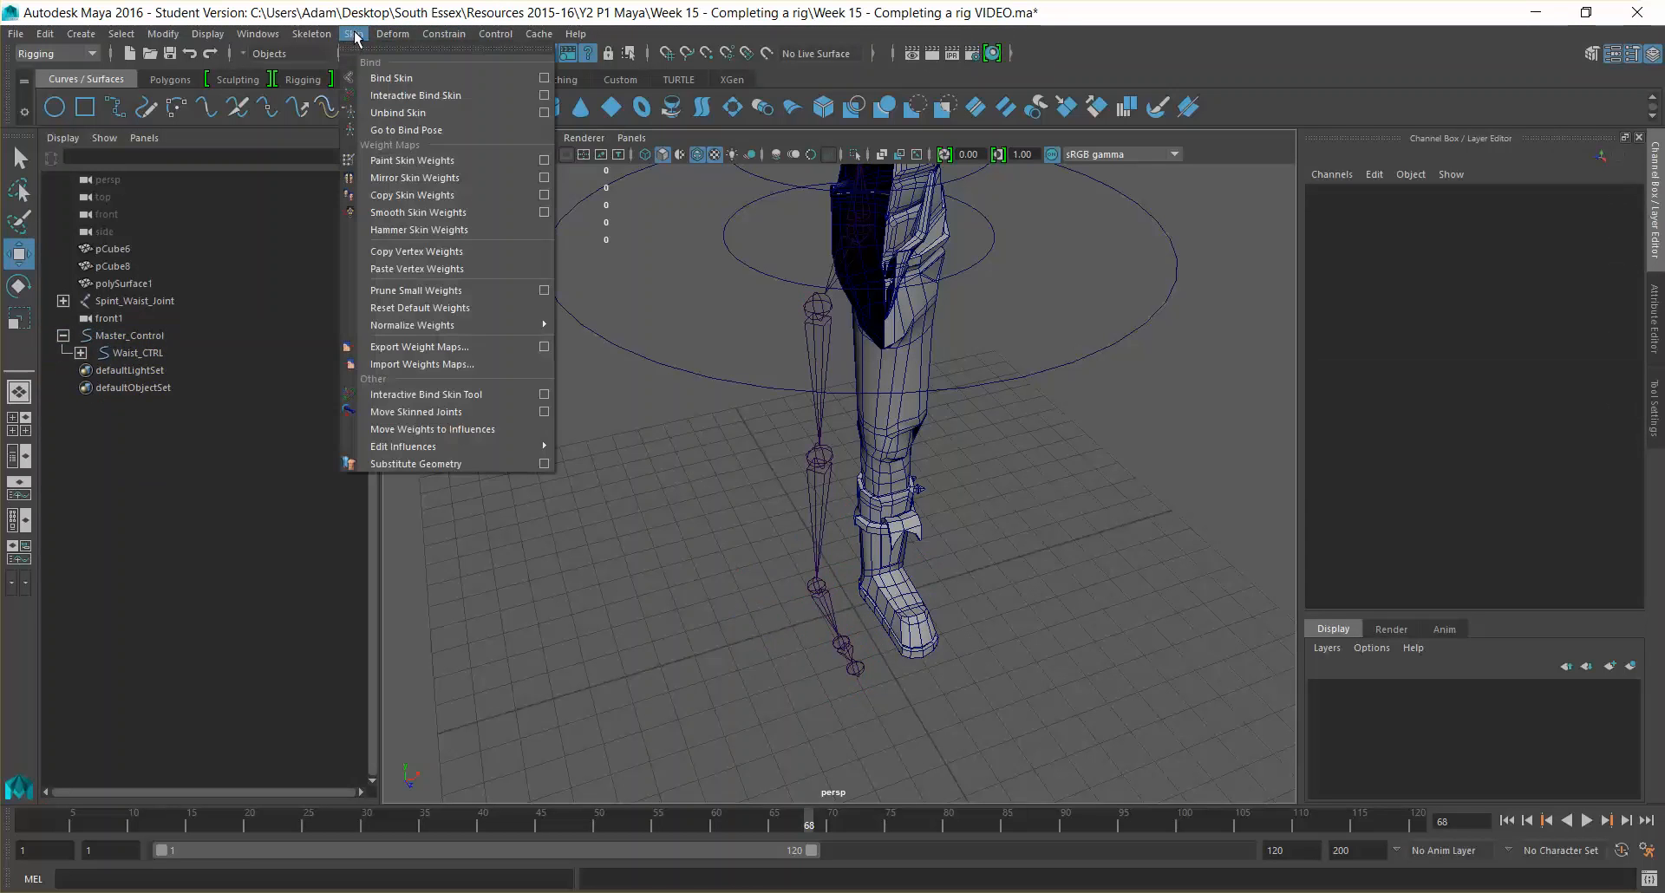
{"action": "mouse_move", "coordinate": [302, 39]}
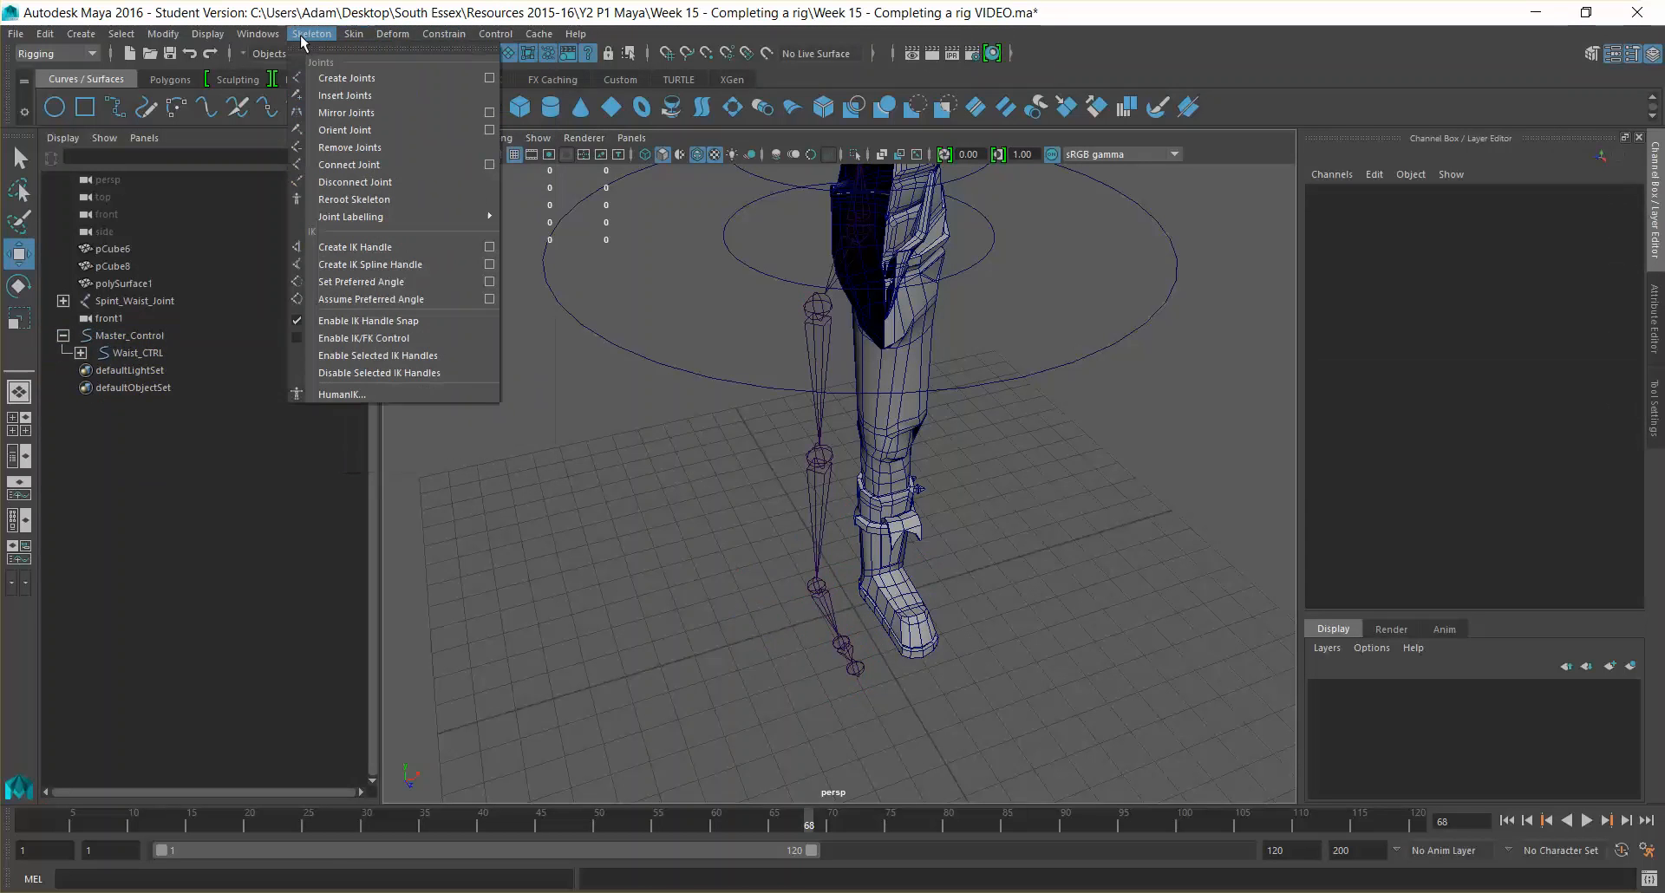
{"action": "left_click", "coordinate": [352, 148]}
{"action": "left_click", "coordinate": [855, 670]}
{"action": "left_click_drag", "start_coordinate": [768, 553], "coordinate": [841, 662]}
{"action": "left_click", "coordinate": [814, 559]}
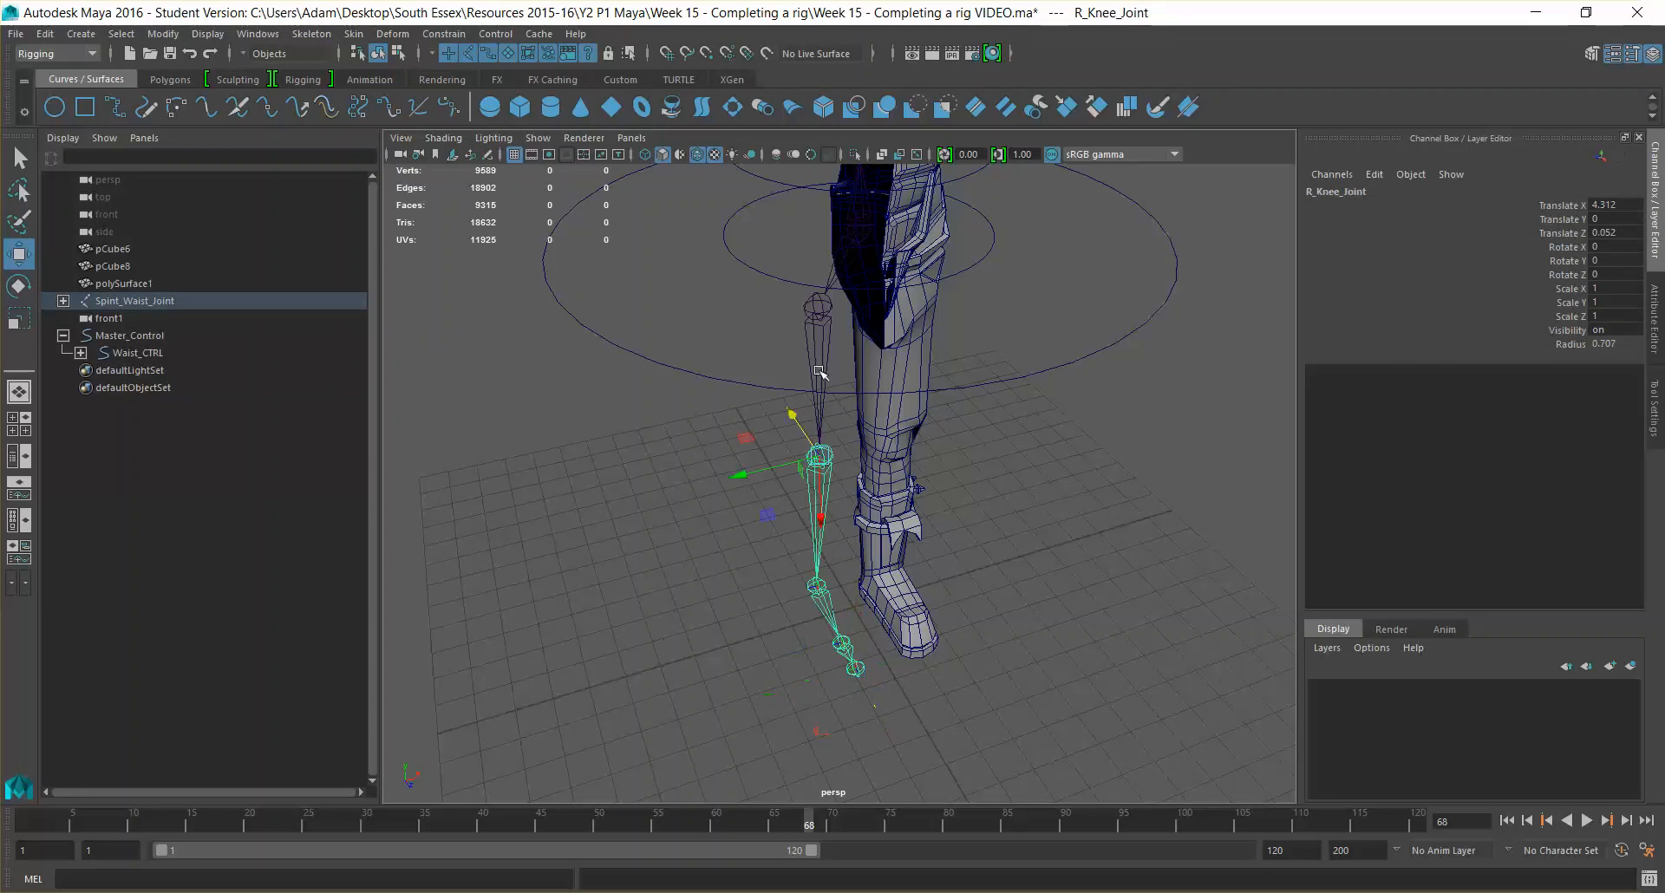
{"action": "left_click", "coordinate": [820, 353]}
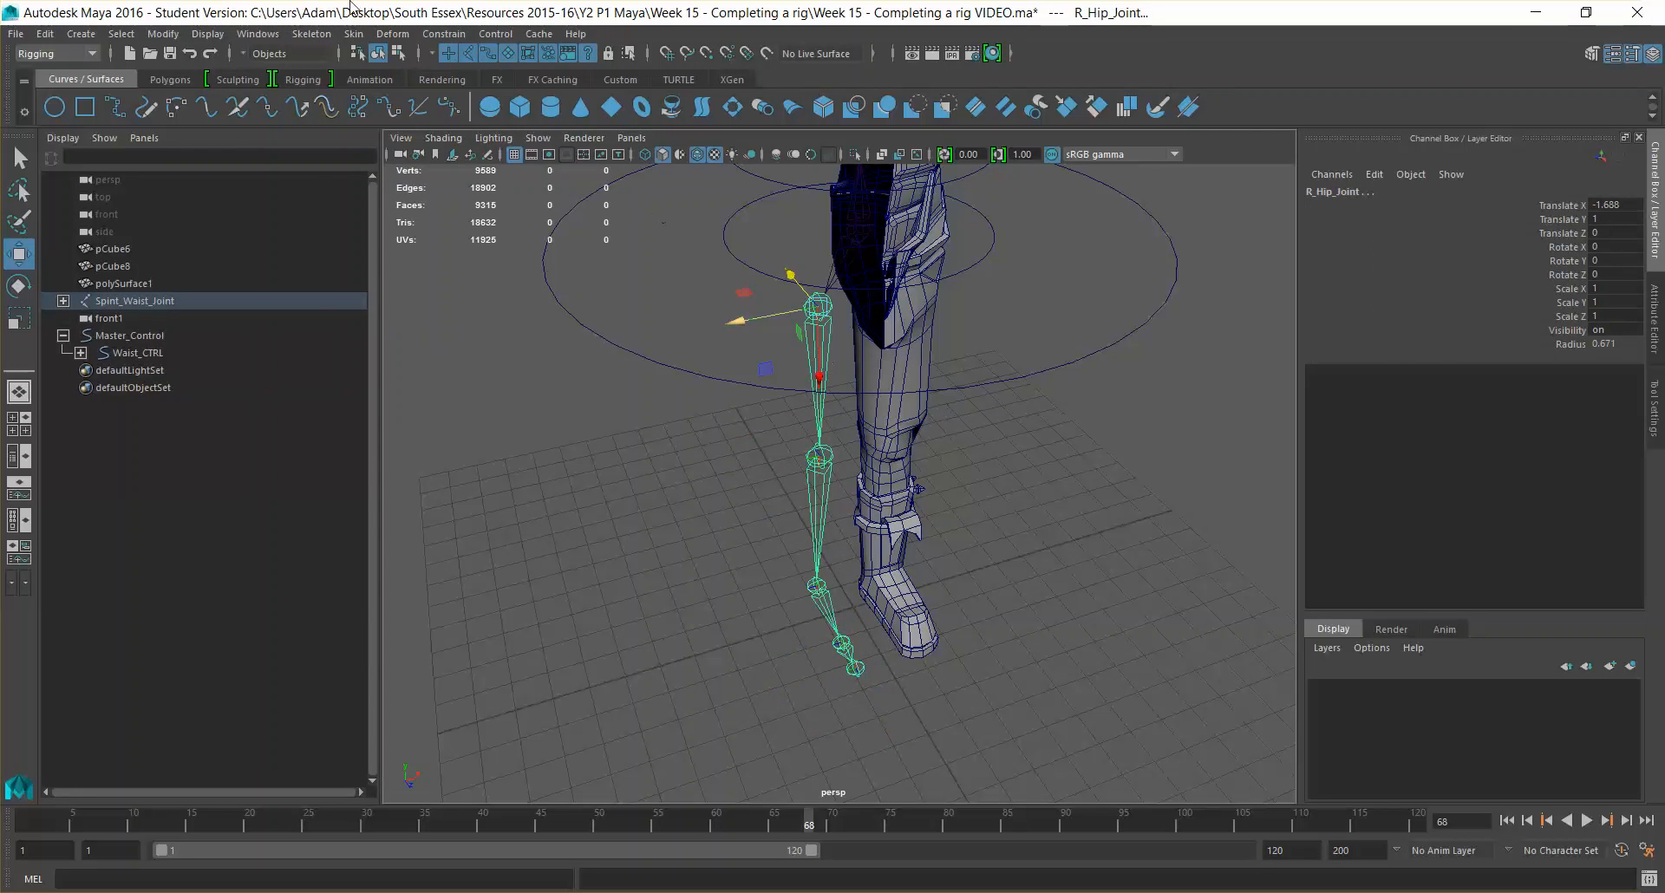
{"action": "left_click", "coordinate": [313, 34]}
{"action": "left_click", "coordinate": [375, 152]}
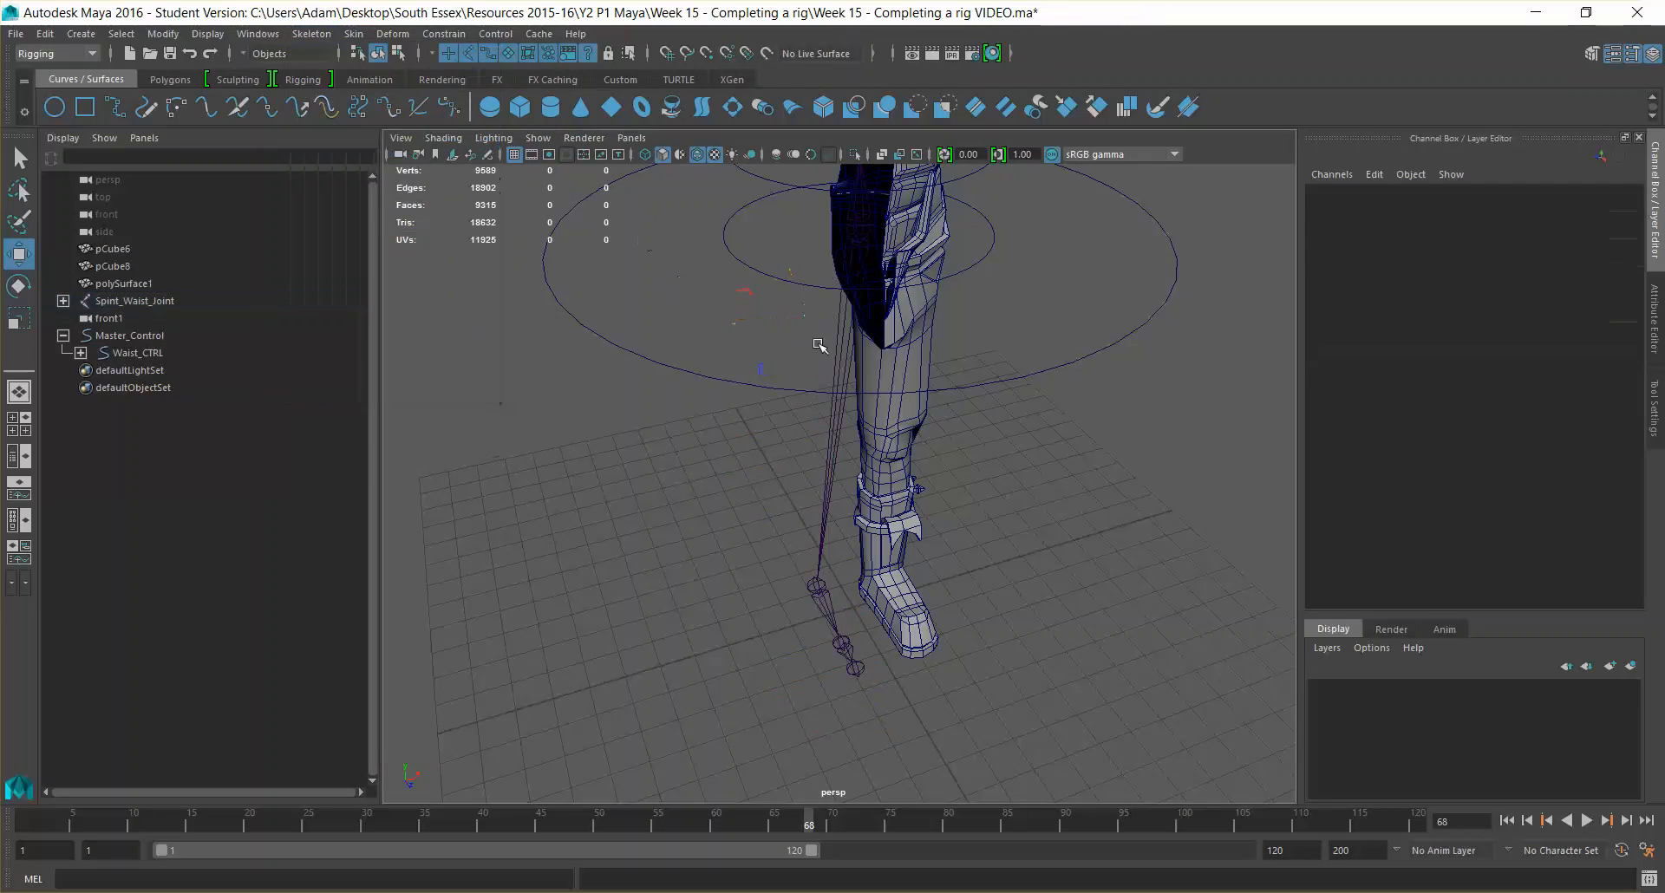
Remove R_Ankle_Joint and R_Toe_Joint from the remaining leg chain with Remove Joints
{"action": "left_click", "coordinate": [818, 599]}
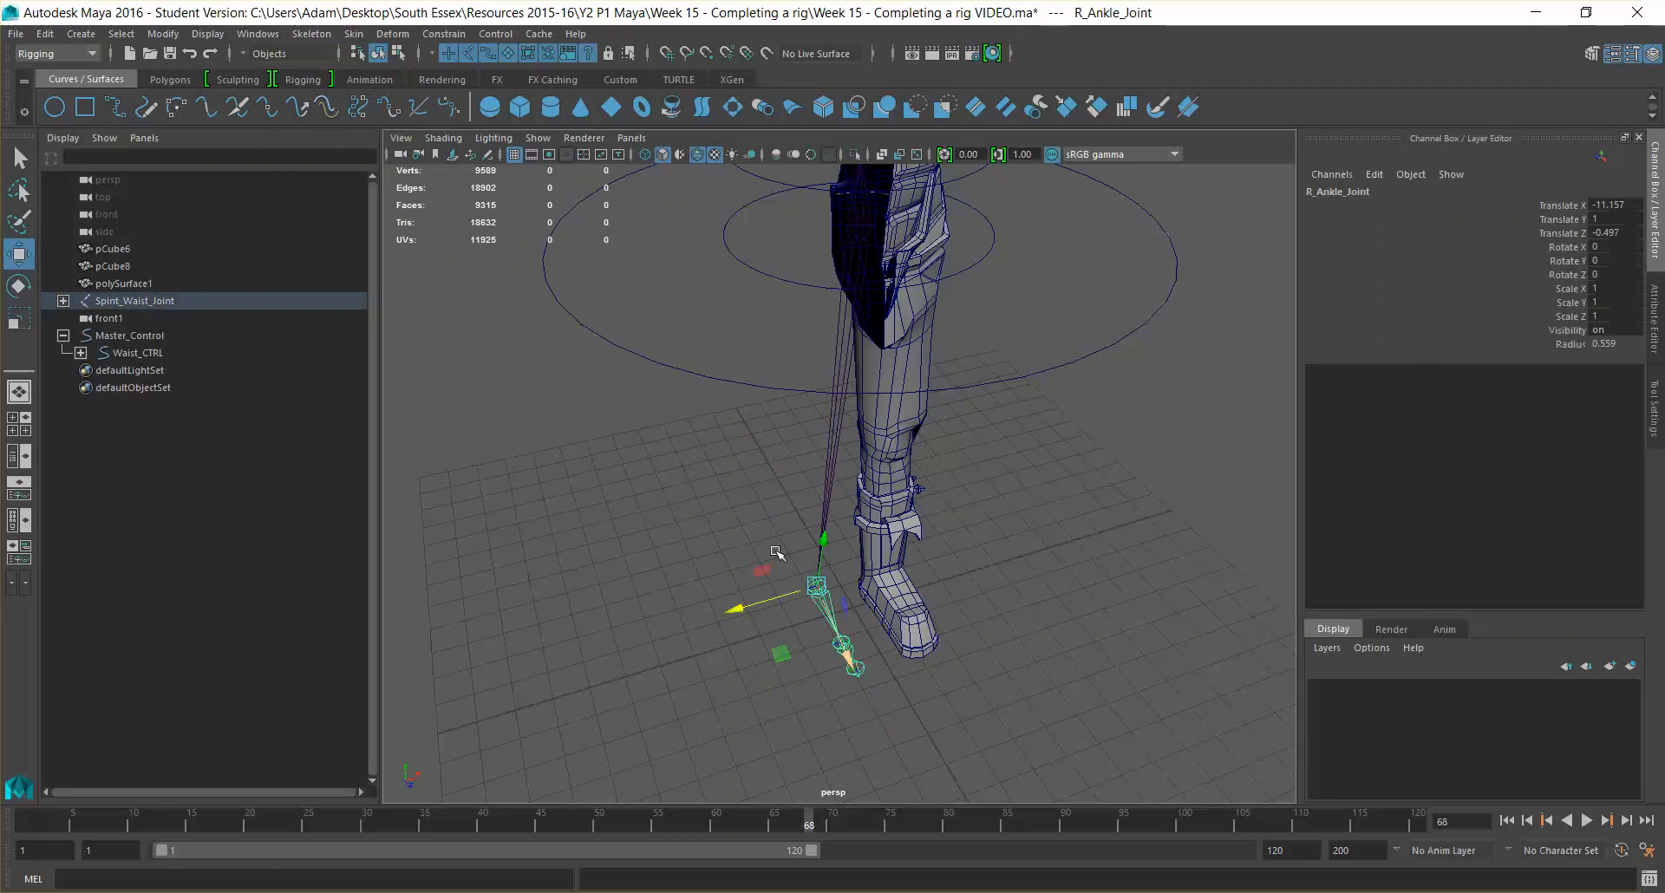
{"action": "left_click", "coordinate": [303, 34]}
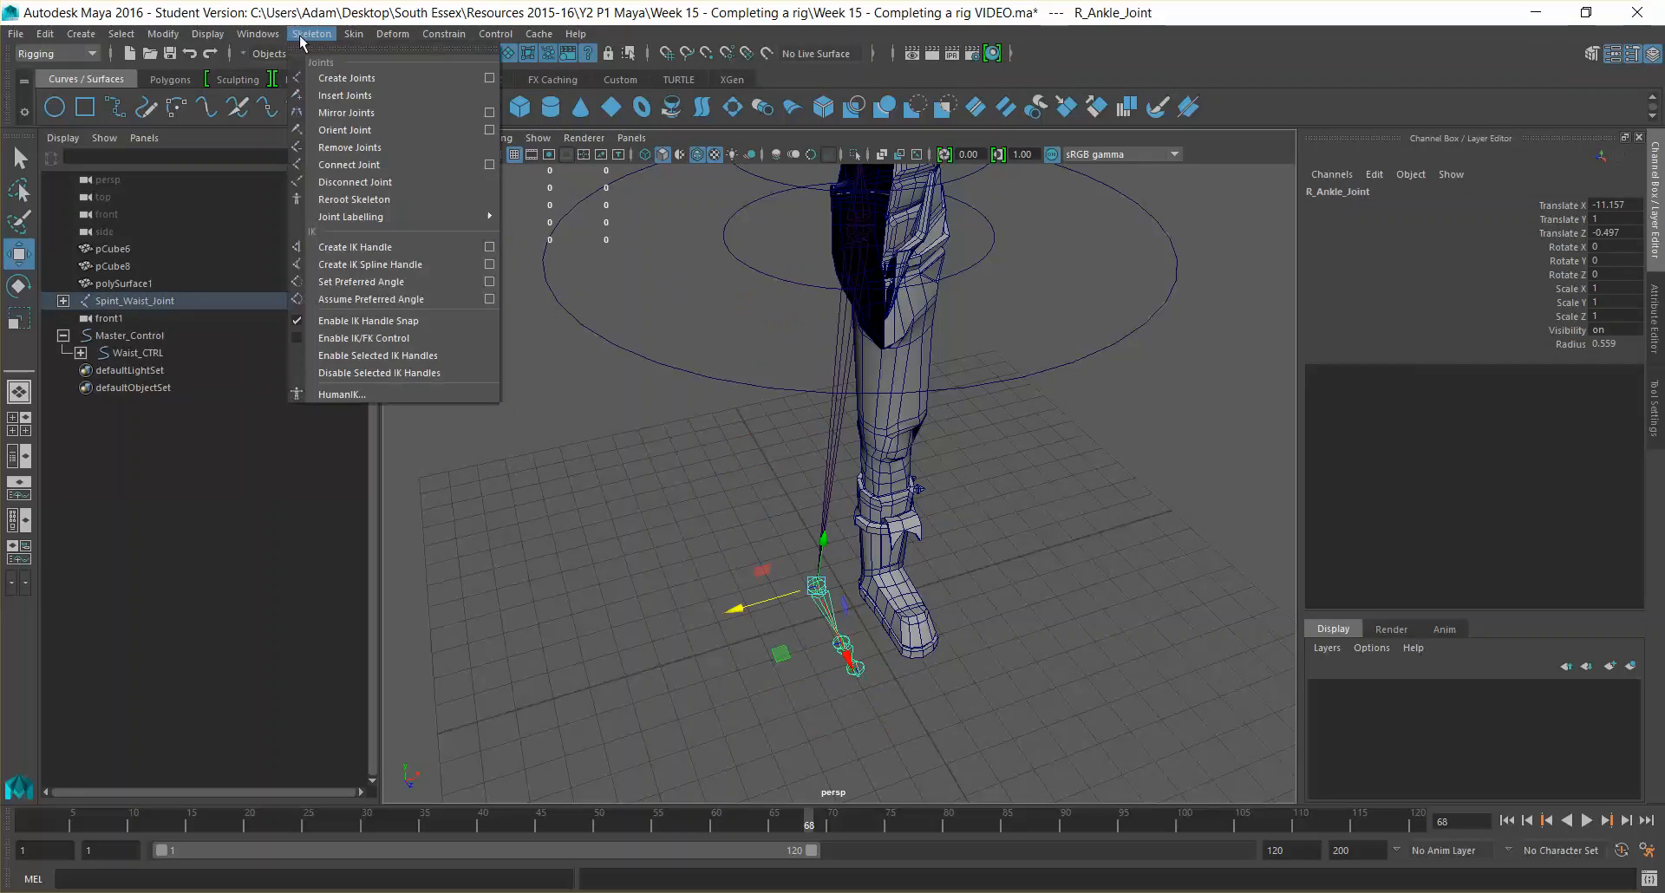
{"action": "left_click", "coordinate": [378, 149]}
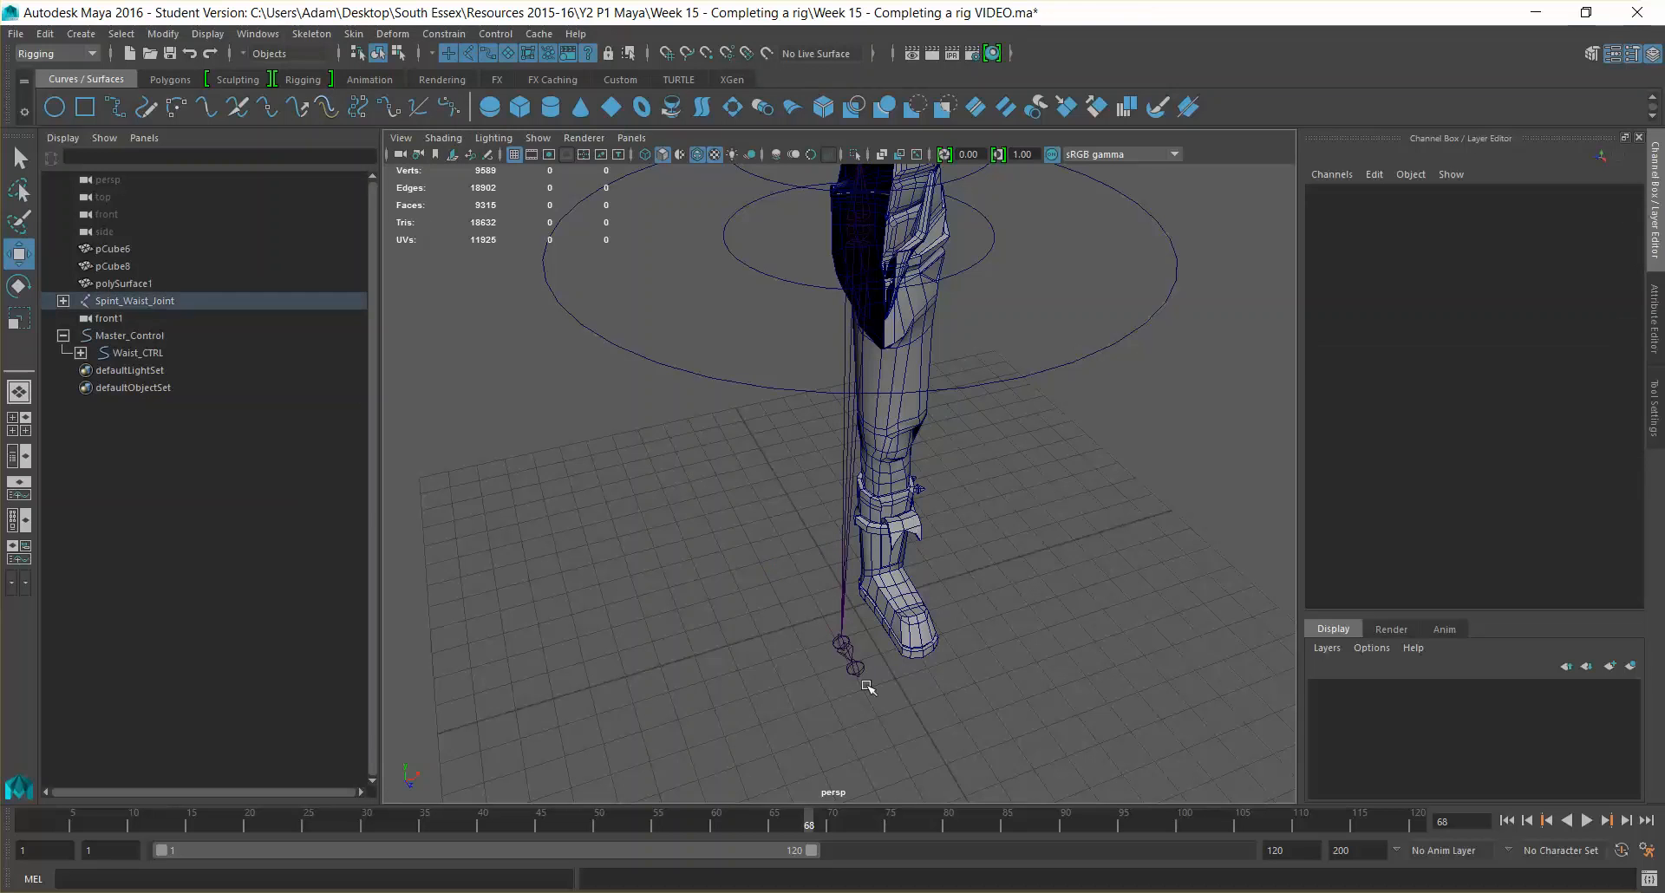
{"action": "left_click", "coordinate": [846, 647]}
{"action": "left_click", "coordinate": [322, 40]}
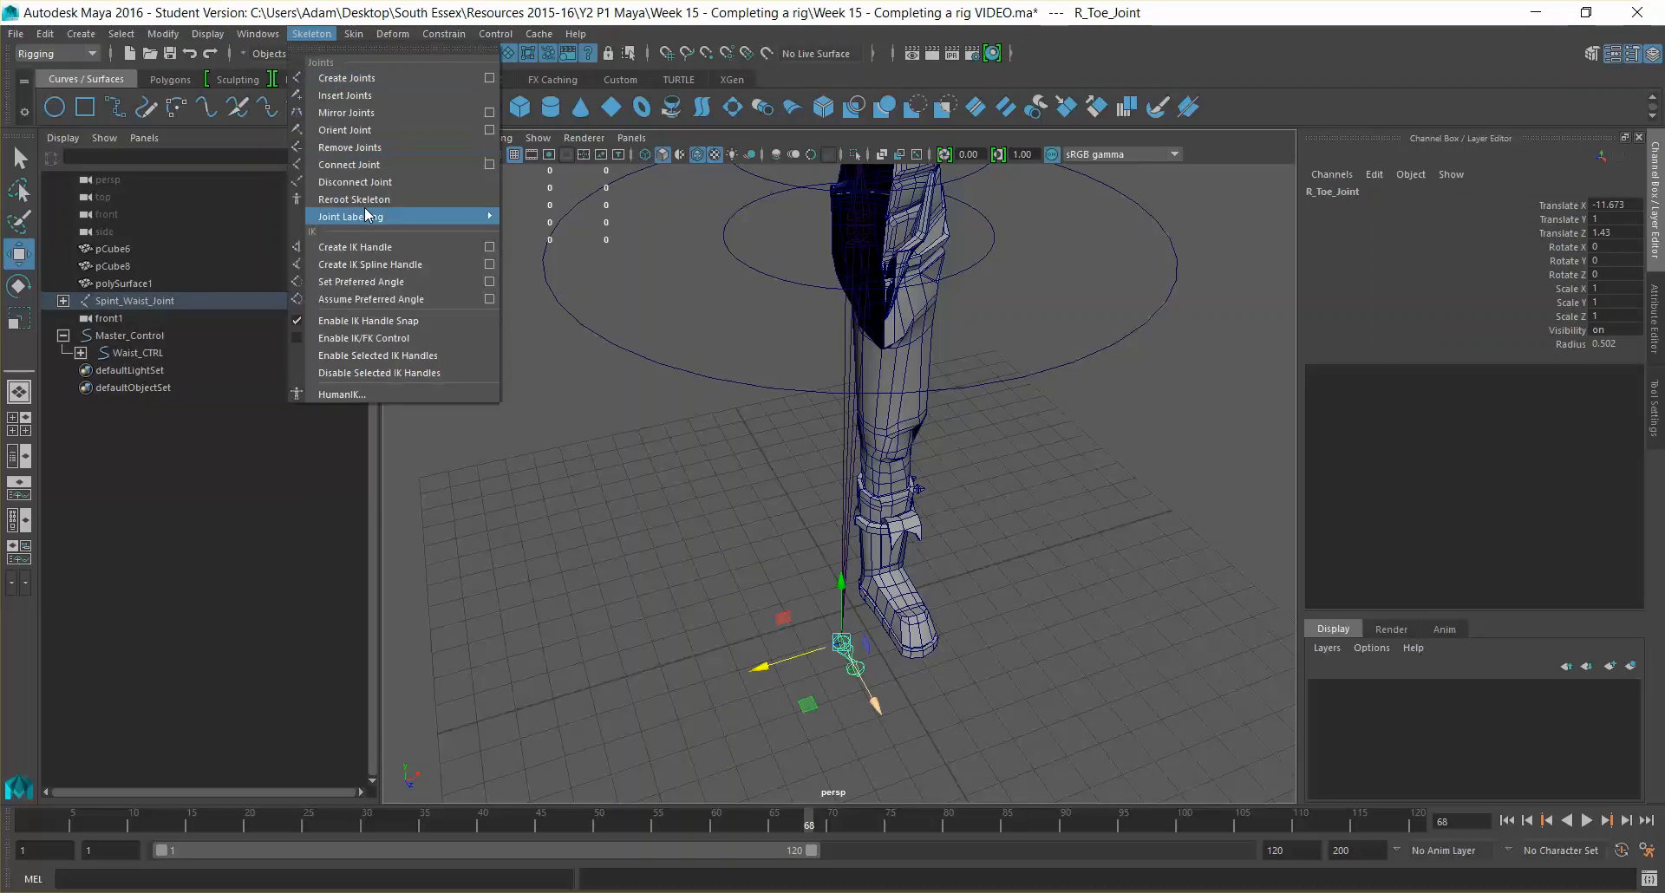
{"action": "left_click", "coordinate": [378, 149]}
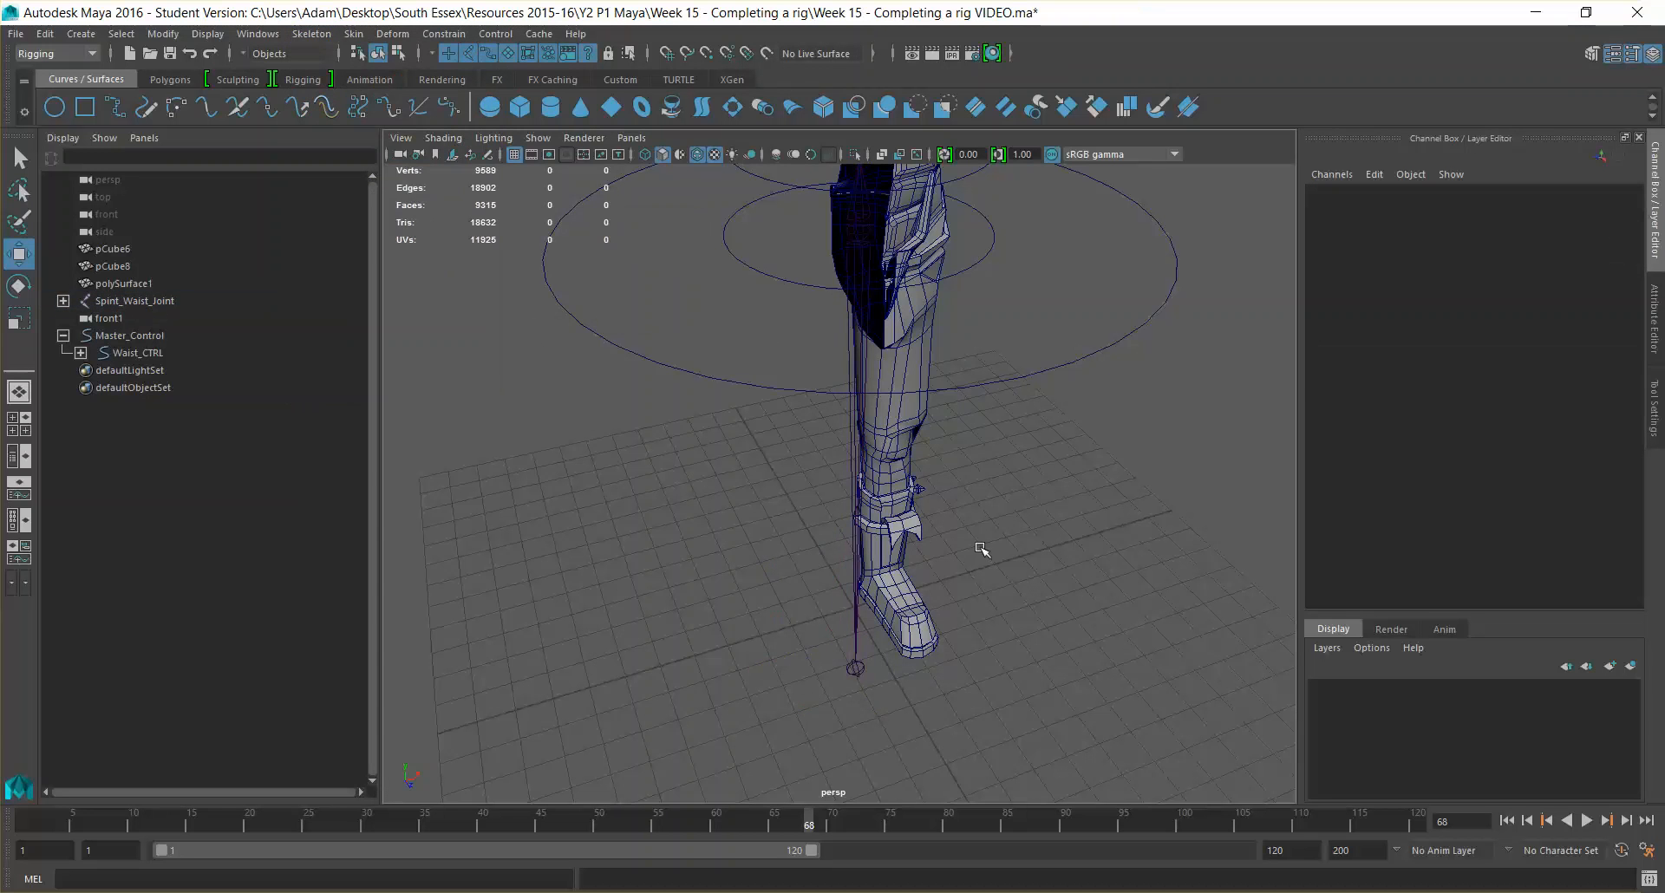
Try to apply Remove Joints to Spint_Waist_Joint
{"action": "left_click_drag", "start_coordinate": [981, 550], "coordinate": [1070, 595], "text": "alt"}
{"action": "left_click", "coordinate": [893, 310]}
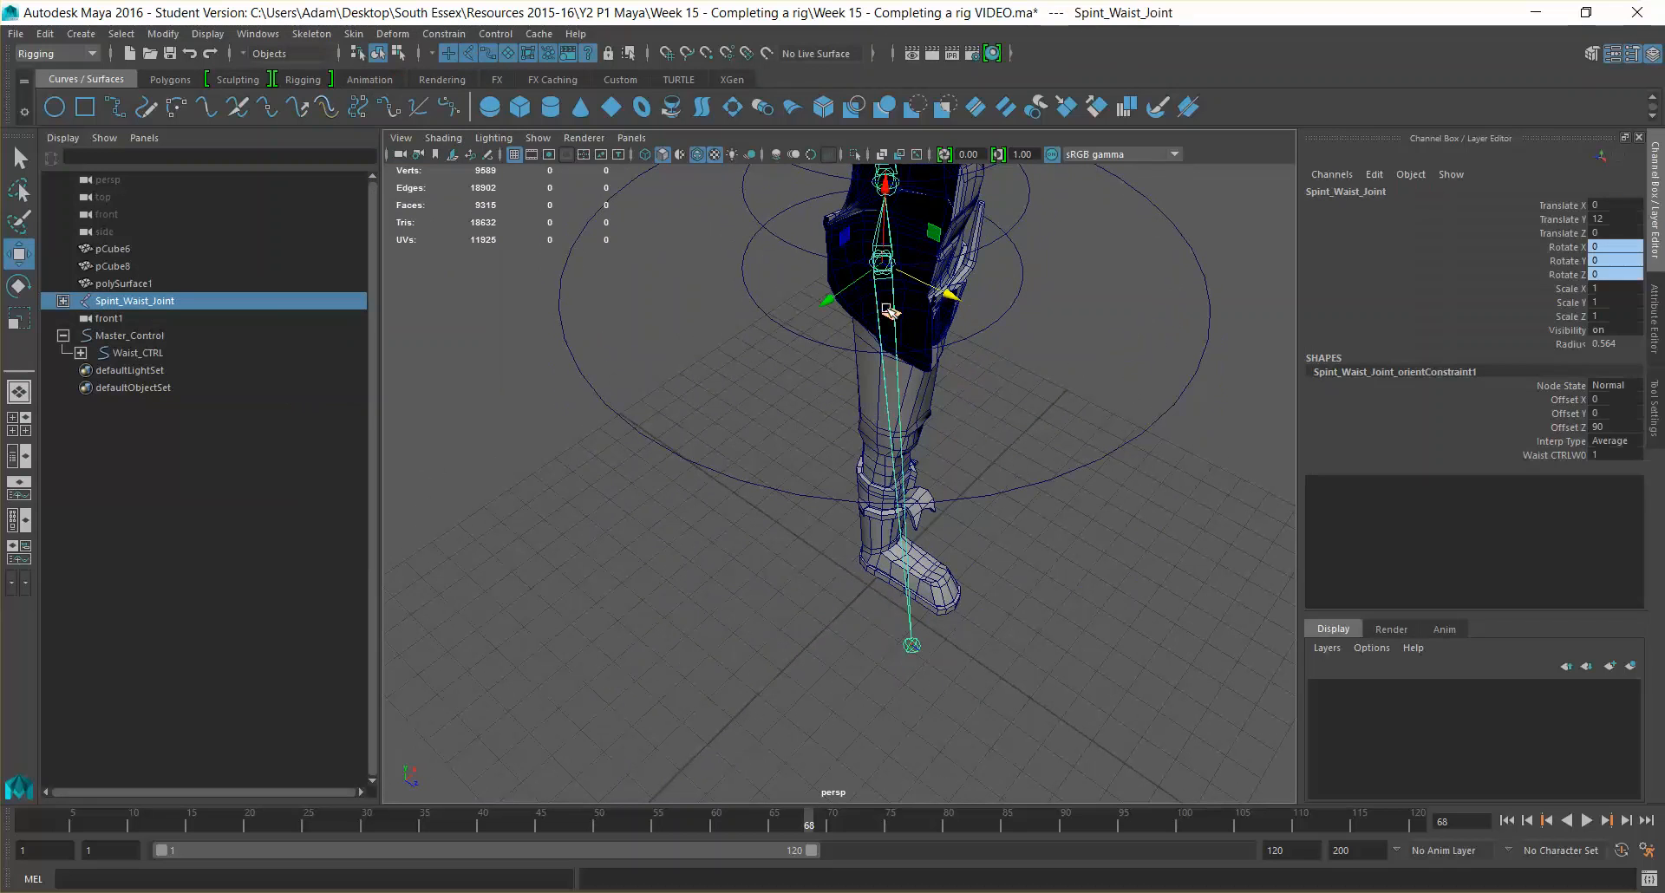
{"action": "left_click", "coordinate": [314, 34]}
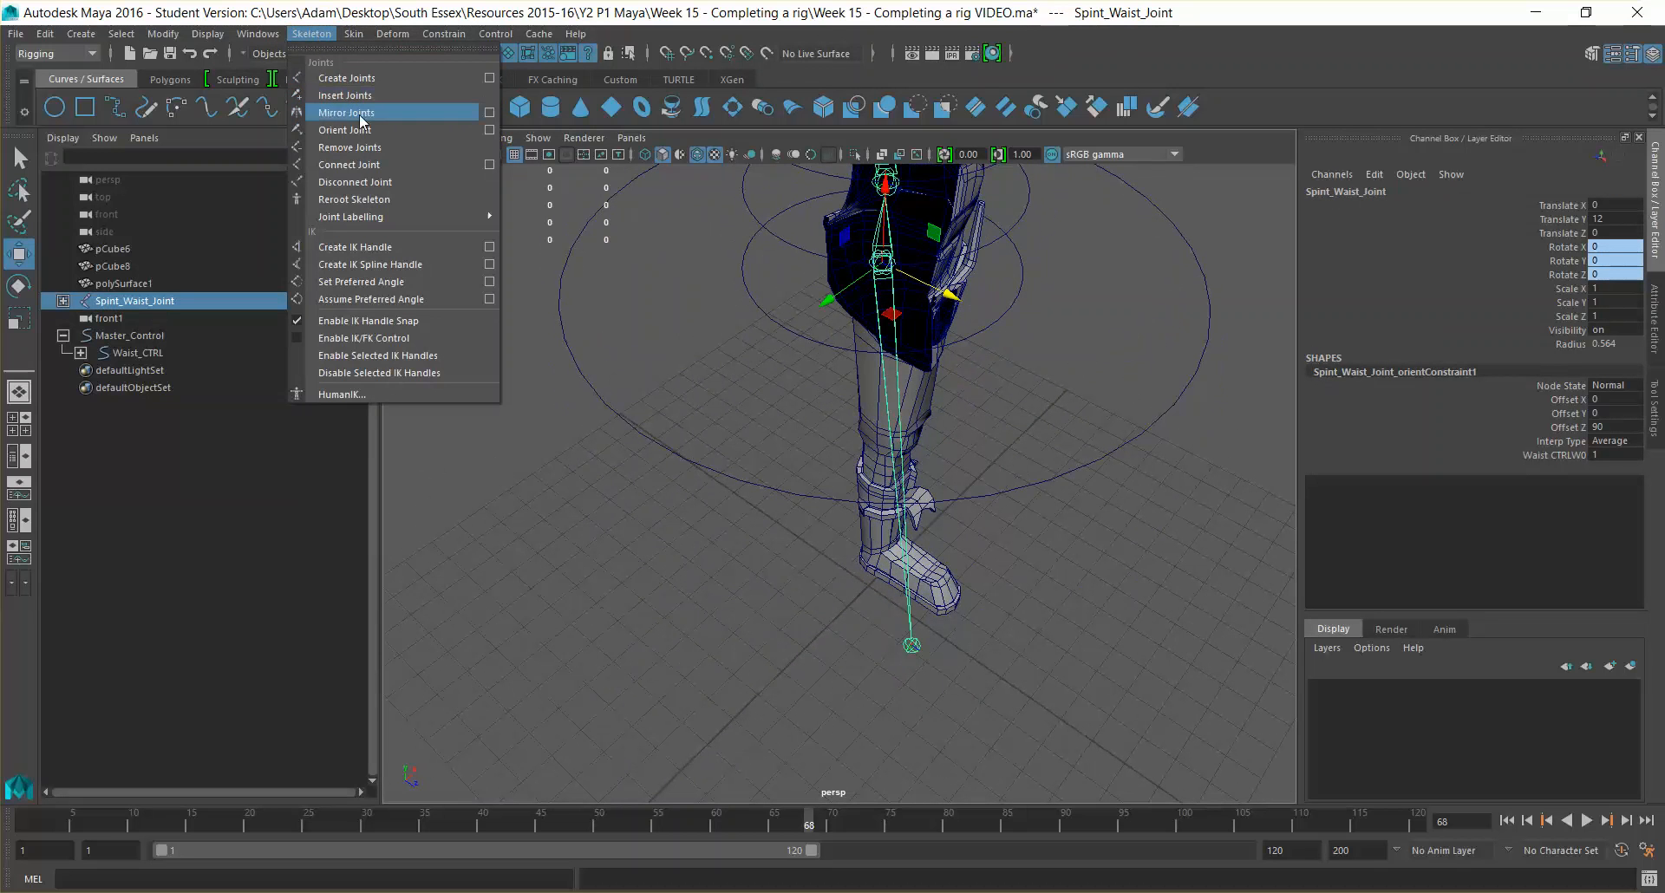
{"action": "left_click", "coordinate": [390, 146]}
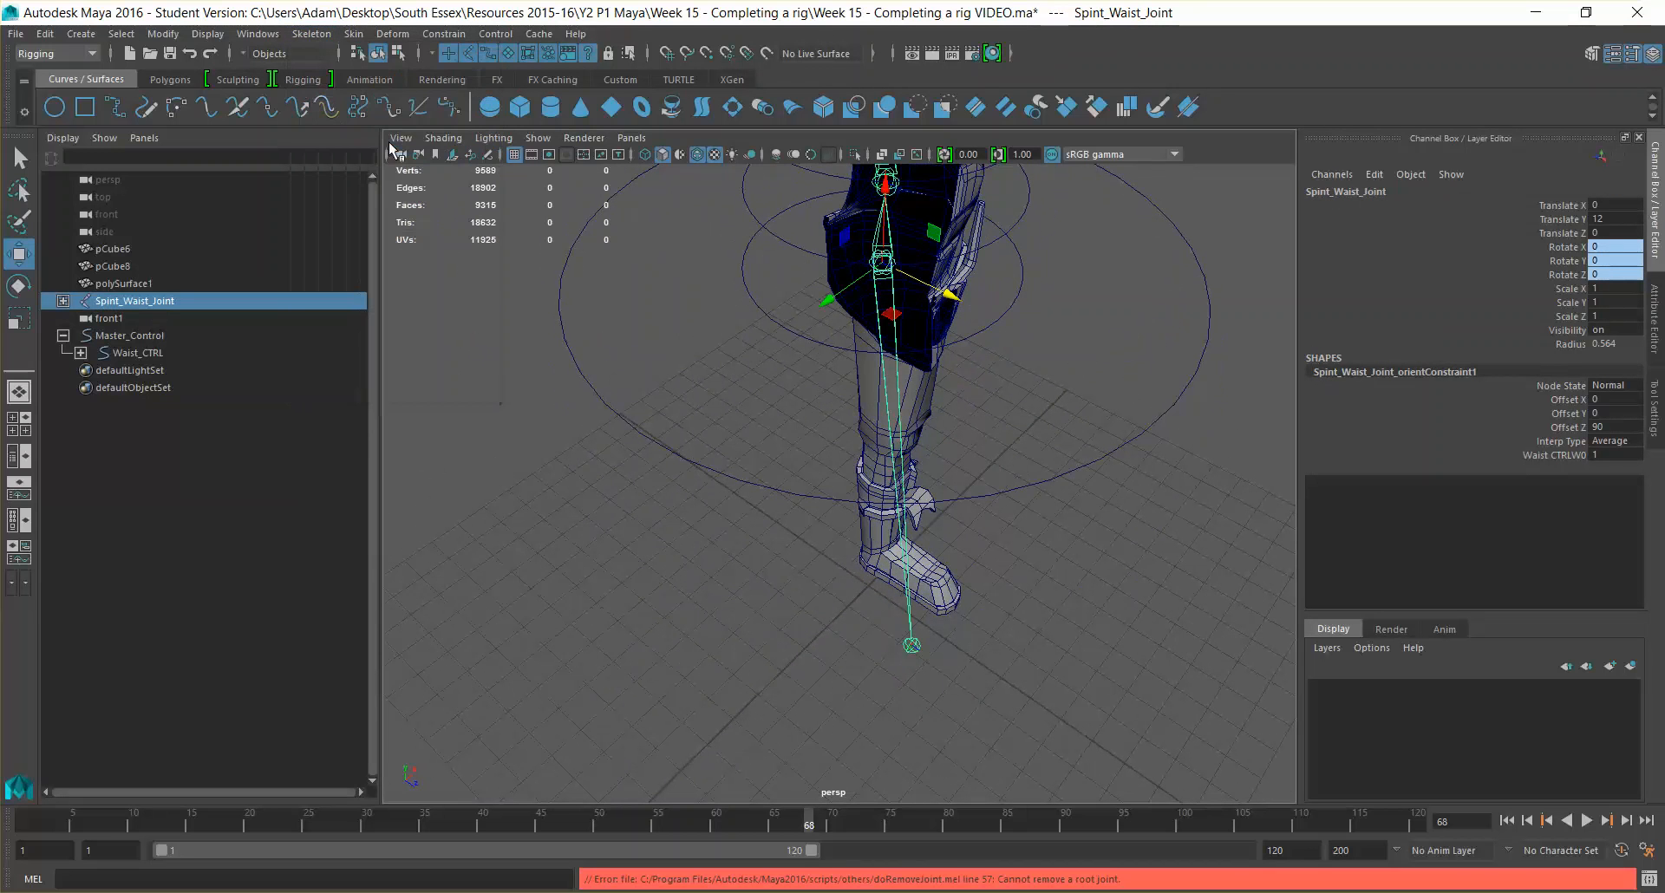
Remove R_Toe_Dummy, the last joint of the old leg chain
{"action": "left_click", "coordinate": [927, 672]}
{"action": "left_click", "coordinate": [912, 646]}
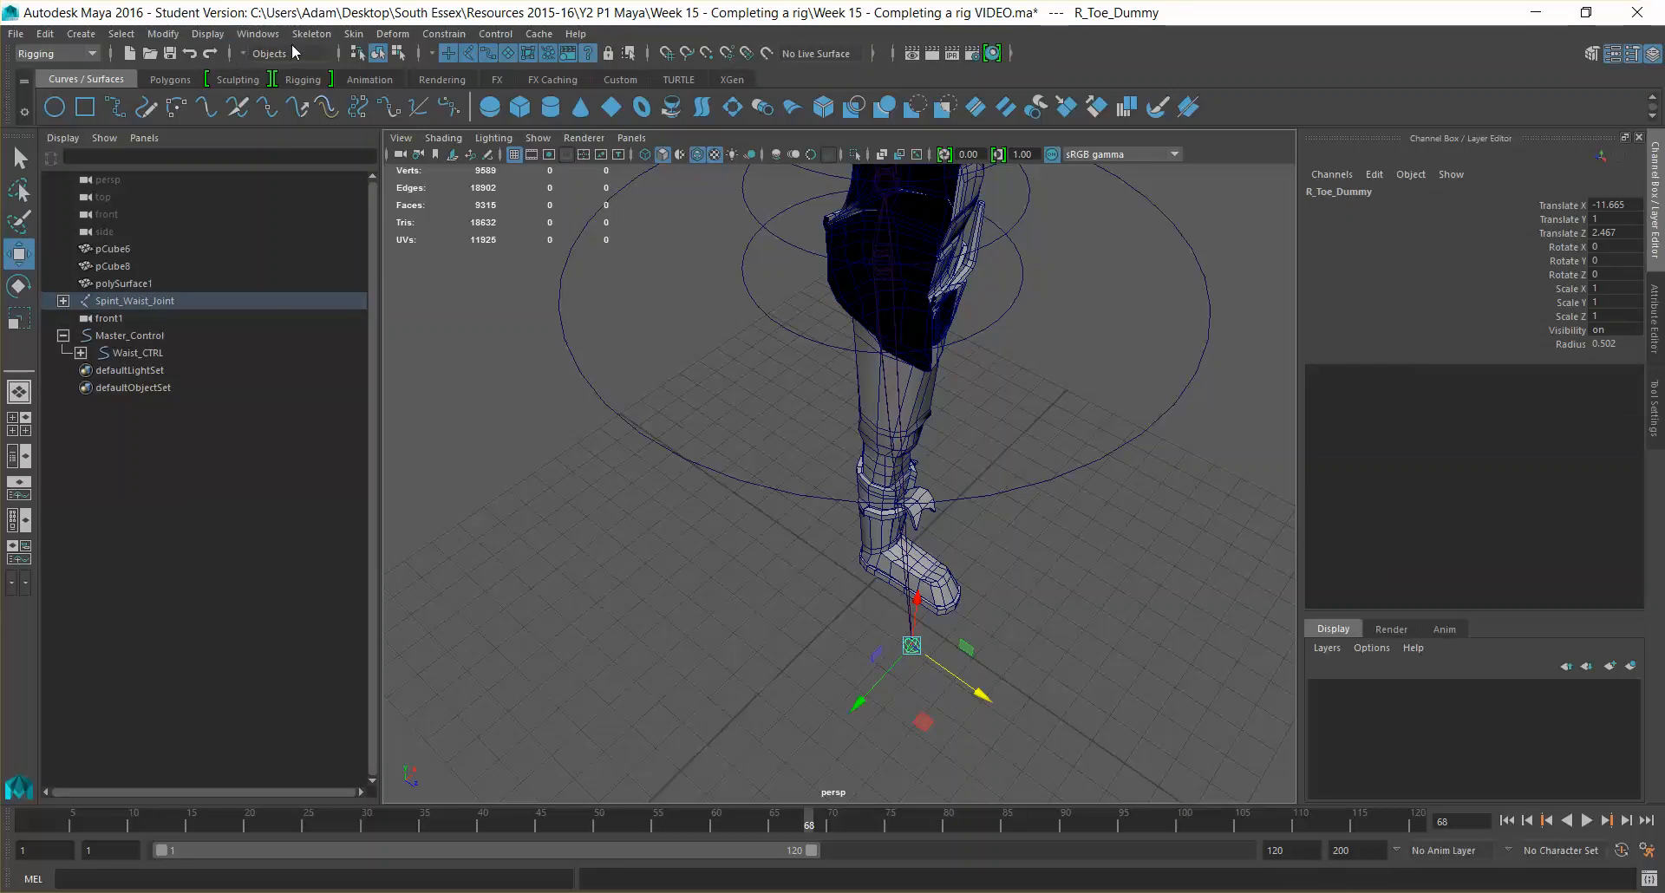
{"action": "left_click", "coordinate": [312, 34]}
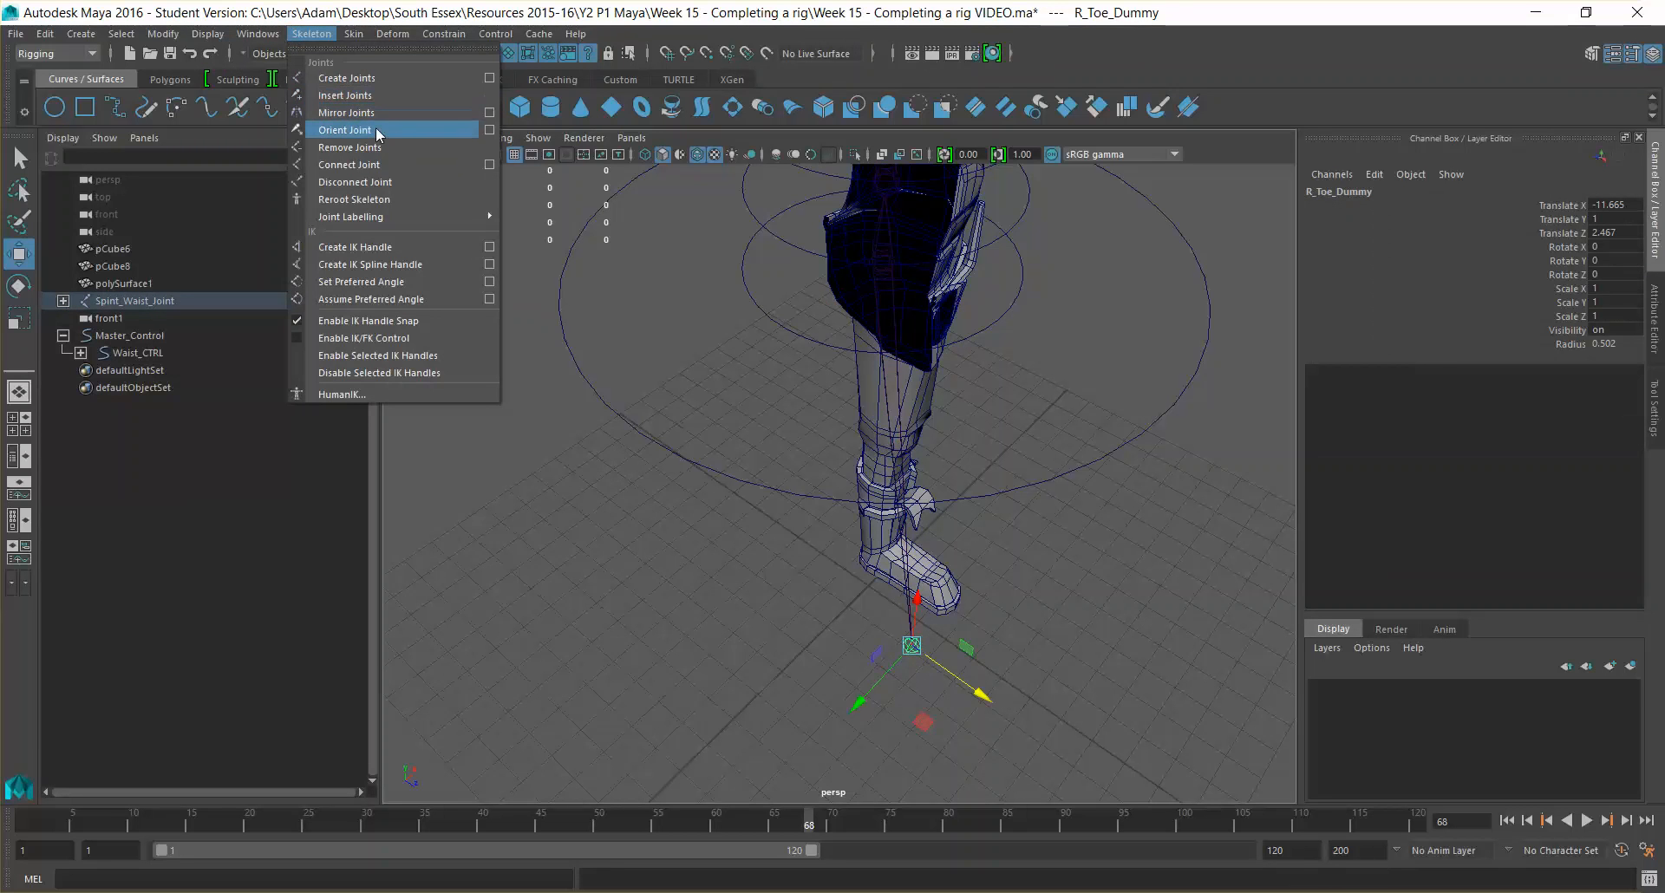
{"action": "left_click", "coordinate": [371, 148]}
Hide the polygons in the perspective view and inspect the remaining joints and control curves of the rig
{"action": "left_click_drag", "start_coordinate": [975, 418], "coordinate": [857, 206], "text": "alt"}
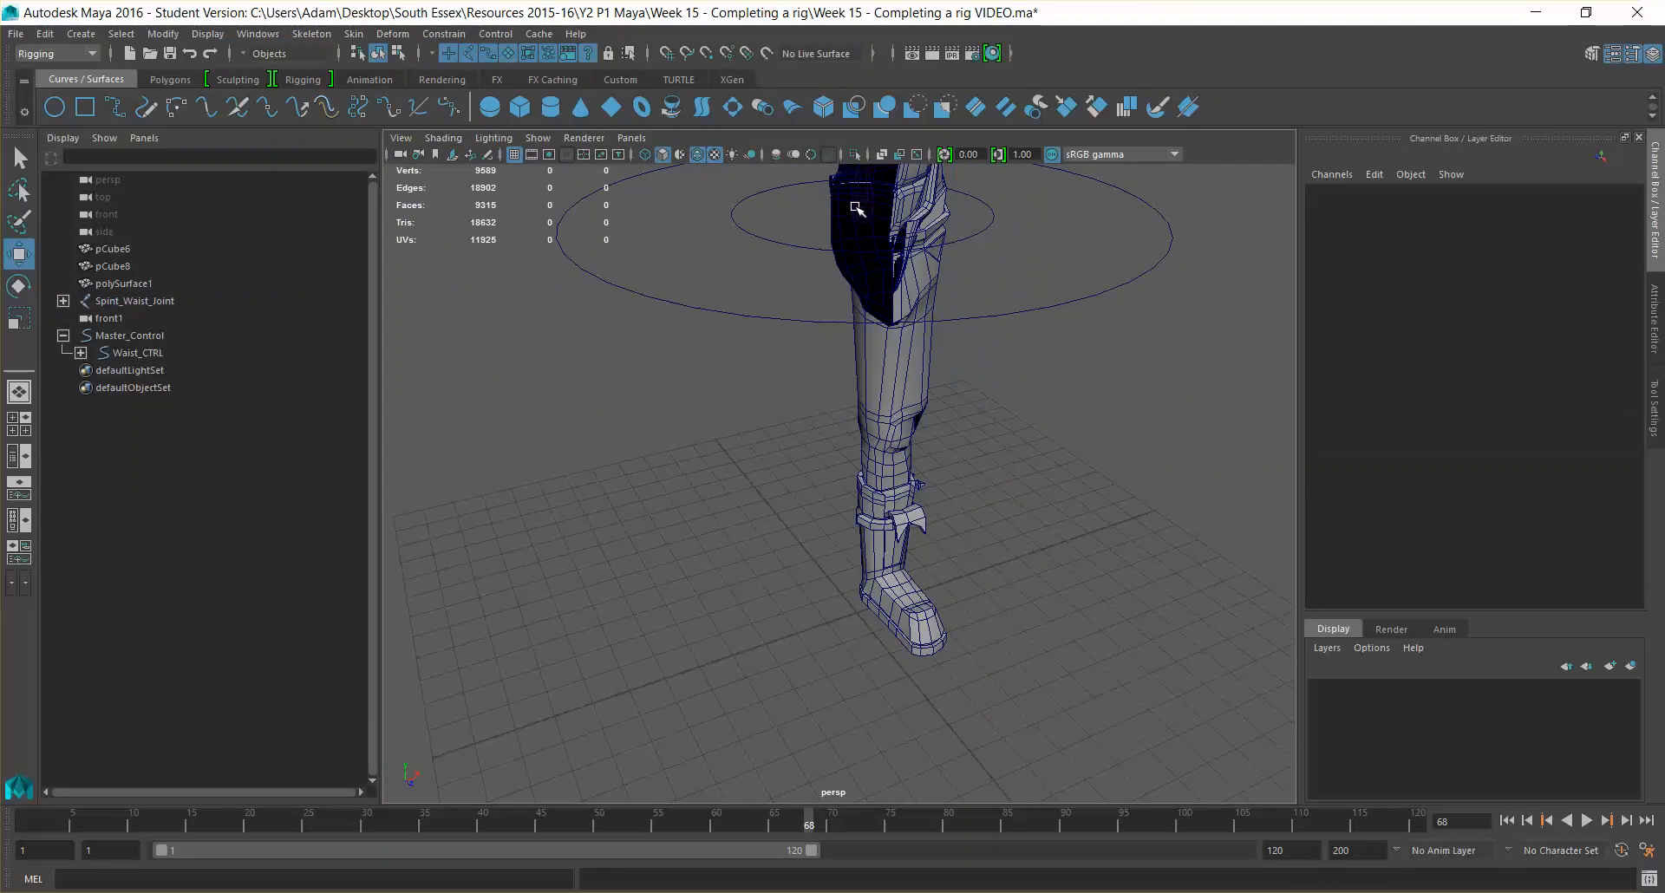
{"action": "key", "text": "ctrl+z"}
{"action": "left_click_drag", "start_coordinate": [1124, 441], "coordinate": [1032, 450], "text": "alt"}
{"action": "middle_click_drag", "start_coordinate": [1033, 451], "coordinate": [1055, 525], "text": "alt"}
{"action": "scroll", "coordinate": [1055, 525], "scroll_direction": "down", "scroll_amount": 4}
{"action": "left_click_drag", "start_coordinate": [1055, 524], "coordinate": [1096, 532], "text": "alt"}
{"action": "left_click", "coordinate": [1121, 559]}
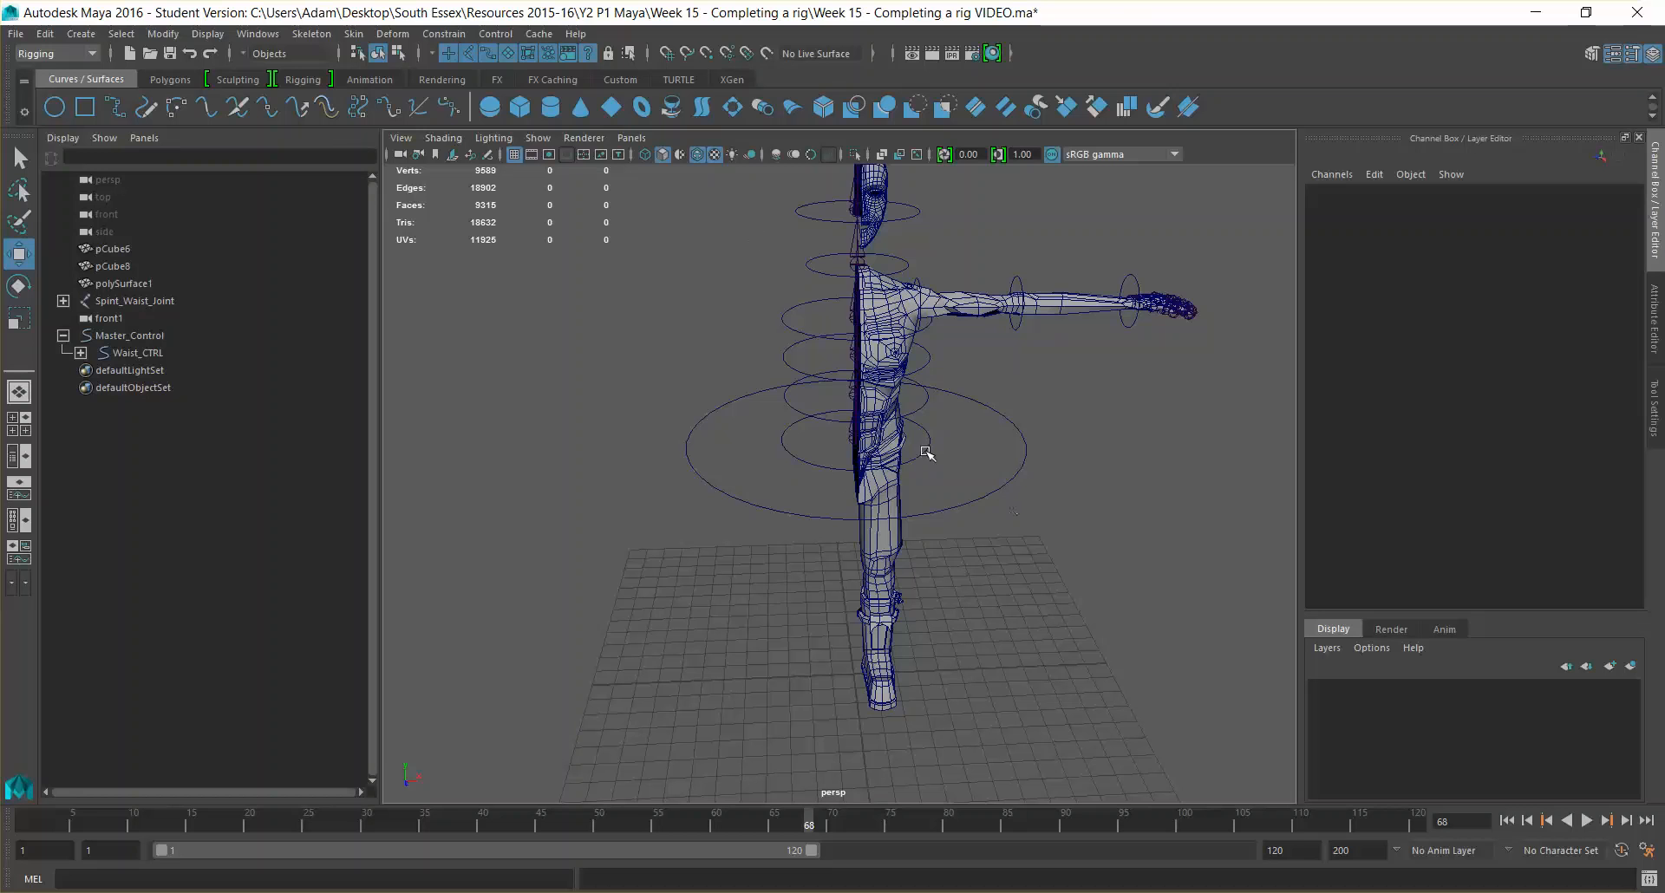
{"action": "left_click", "coordinate": [1013, 486]}
{"action": "left_click", "coordinate": [1081, 545]}
{"action": "left_click_drag", "start_coordinate": [948, 437], "coordinate": [936, 417], "text": "alt"}
{"action": "middle_click_drag", "start_coordinate": [986, 391], "coordinate": [977, 455], "text": "alt"}
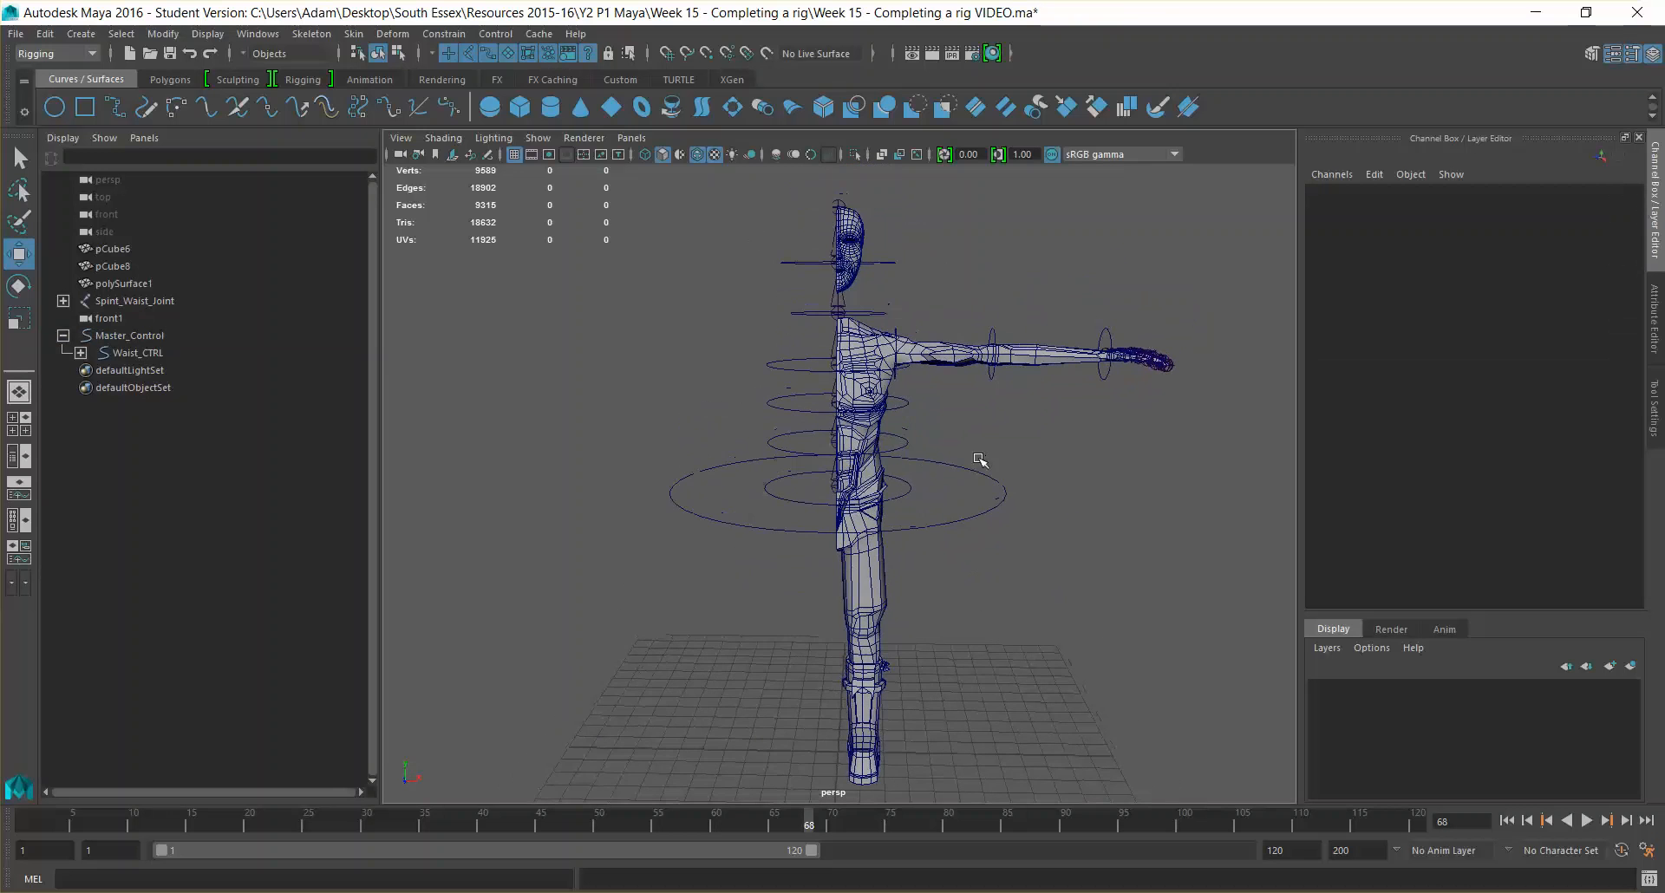
{"action": "left_click", "coordinate": [538, 138]}
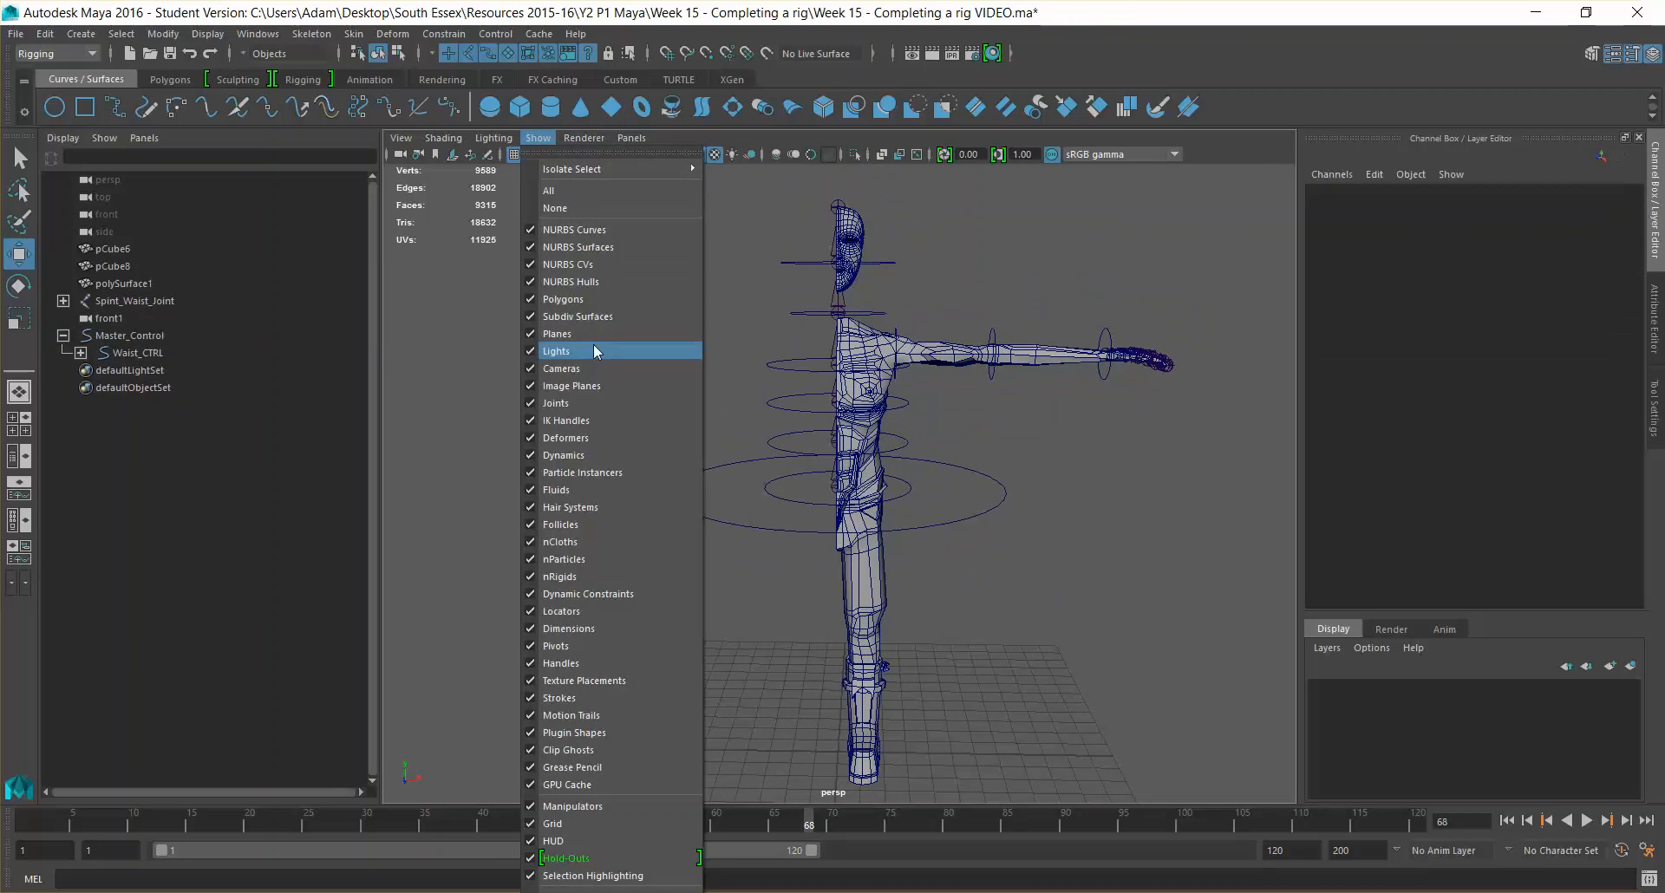
{"action": "left_click", "coordinate": [574, 299]}
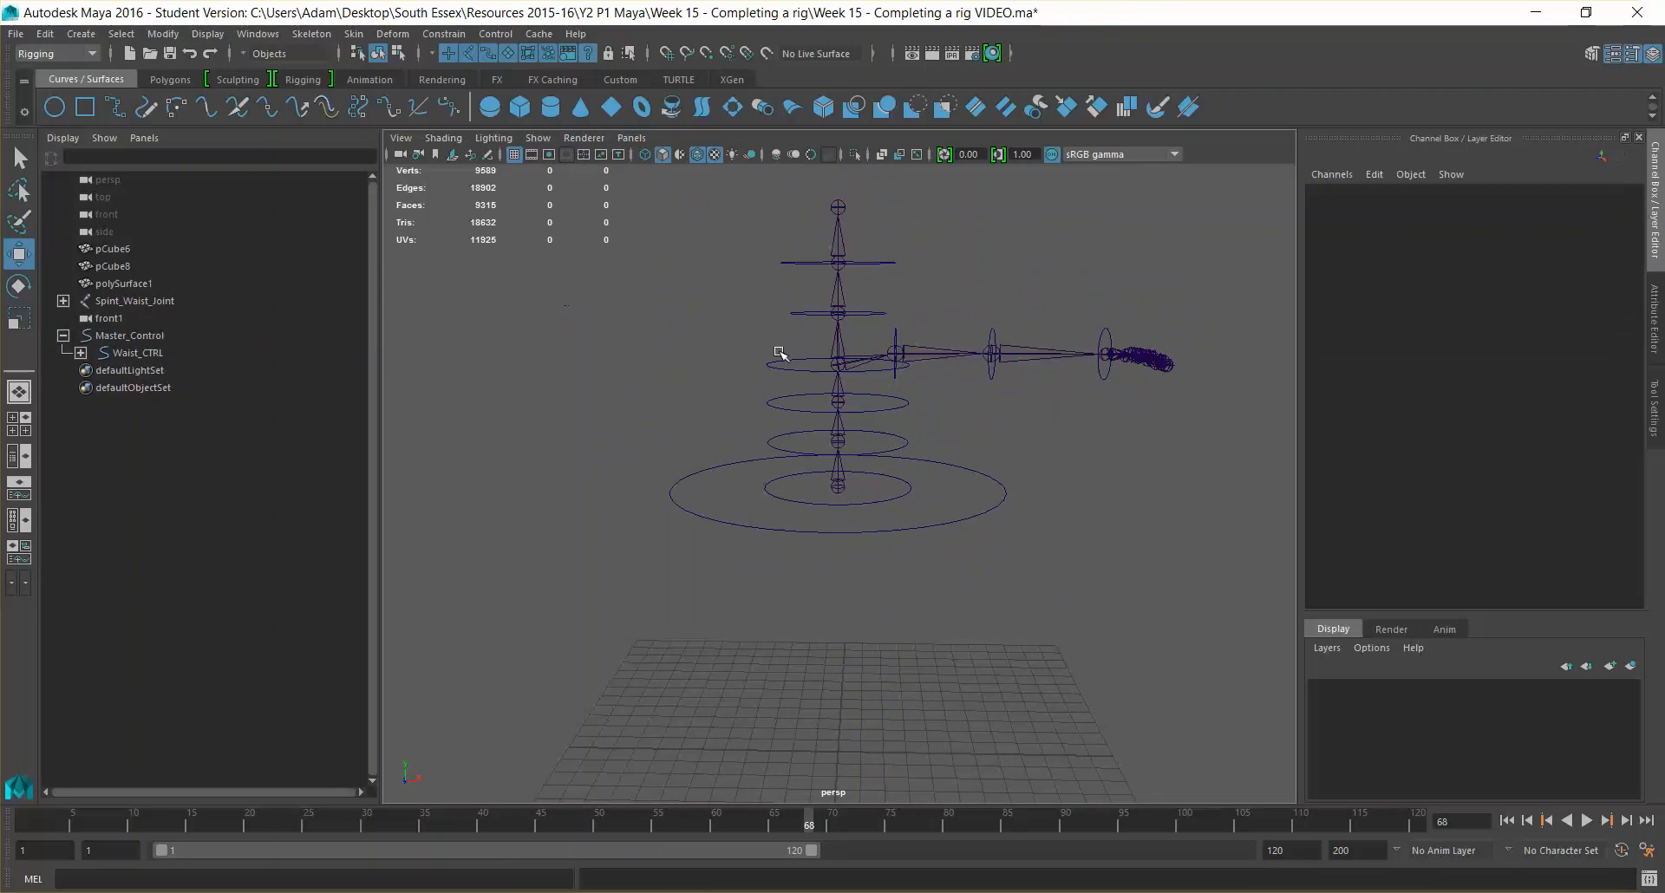
{"action": "left_click_drag", "start_coordinate": [837, 486], "coordinate": [958, 543], "text": "alt"}
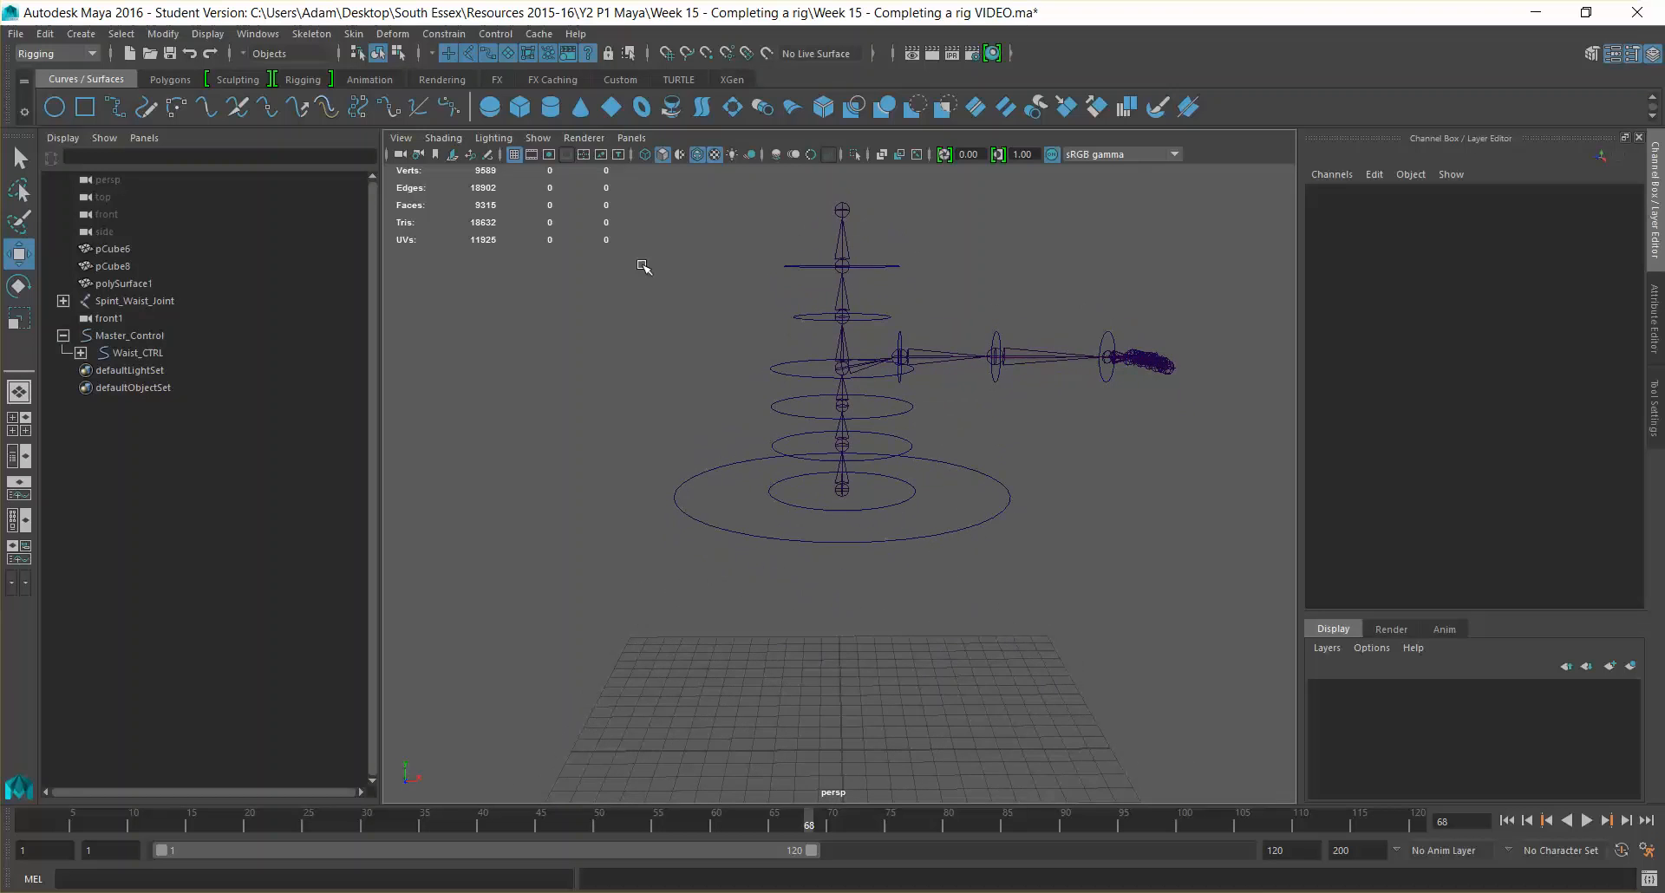
Switch the viewport from perspective to the orthographic front view
{"action": "left_click", "coordinate": [632, 138]}
{"action": "mouse_move", "coordinate": [737, 190]}
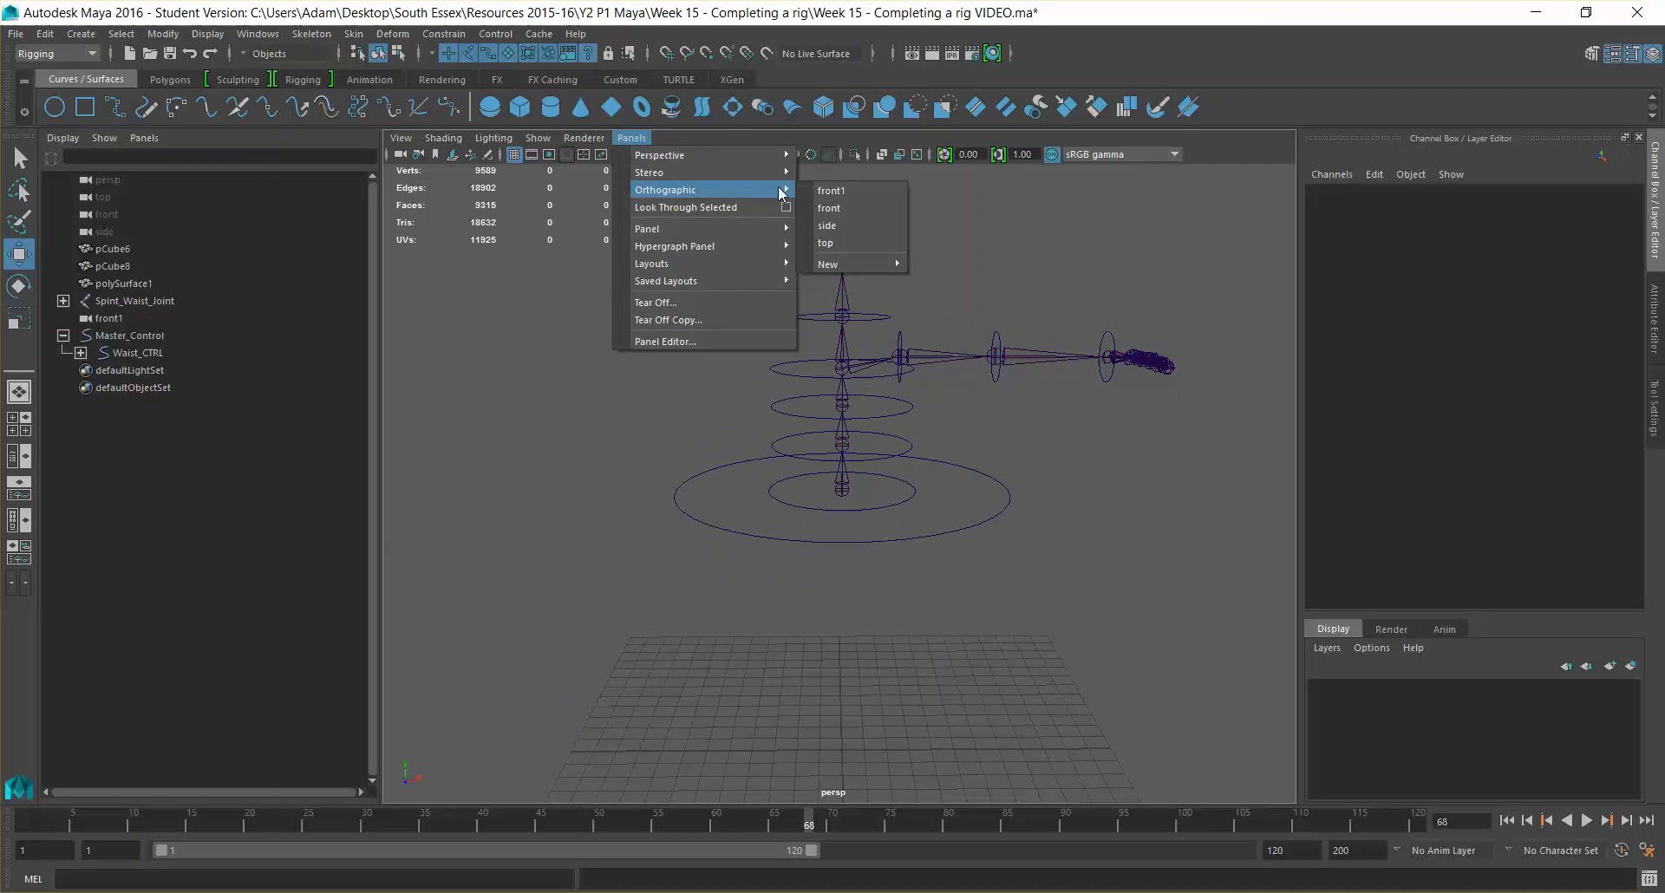
{"action": "left_click", "coordinate": [870, 217]}
{"action": "scroll", "coordinate": [955, 382], "scroll_direction": "down", "scroll_amount": 8}
{"action": "scroll", "coordinate": [990, 318], "scroll_direction": "down", "scroll_amount": 2}
{"action": "middle_click_drag", "start_coordinate": [989, 331], "coordinate": [926, 365], "text": "alt"}
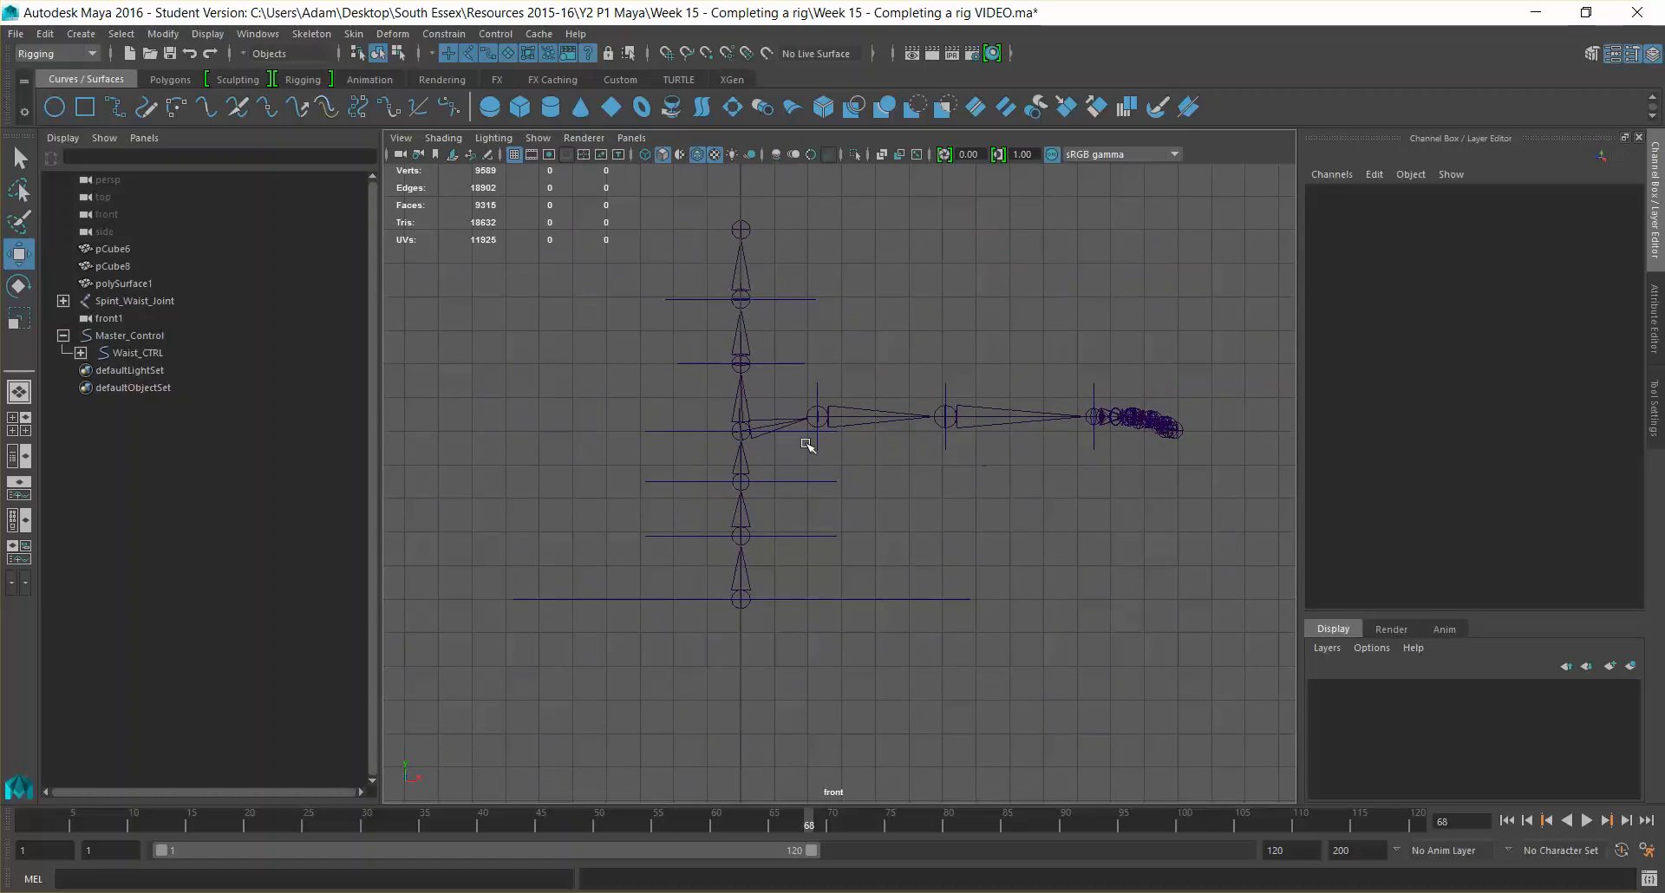
{"action": "middle_click_drag", "start_coordinate": [776, 574], "coordinate": [840, 409], "text": "alt"}
{"action": "middle_click_drag", "start_coordinate": [880, 664], "coordinate": [885, 542], "text": "alt"}
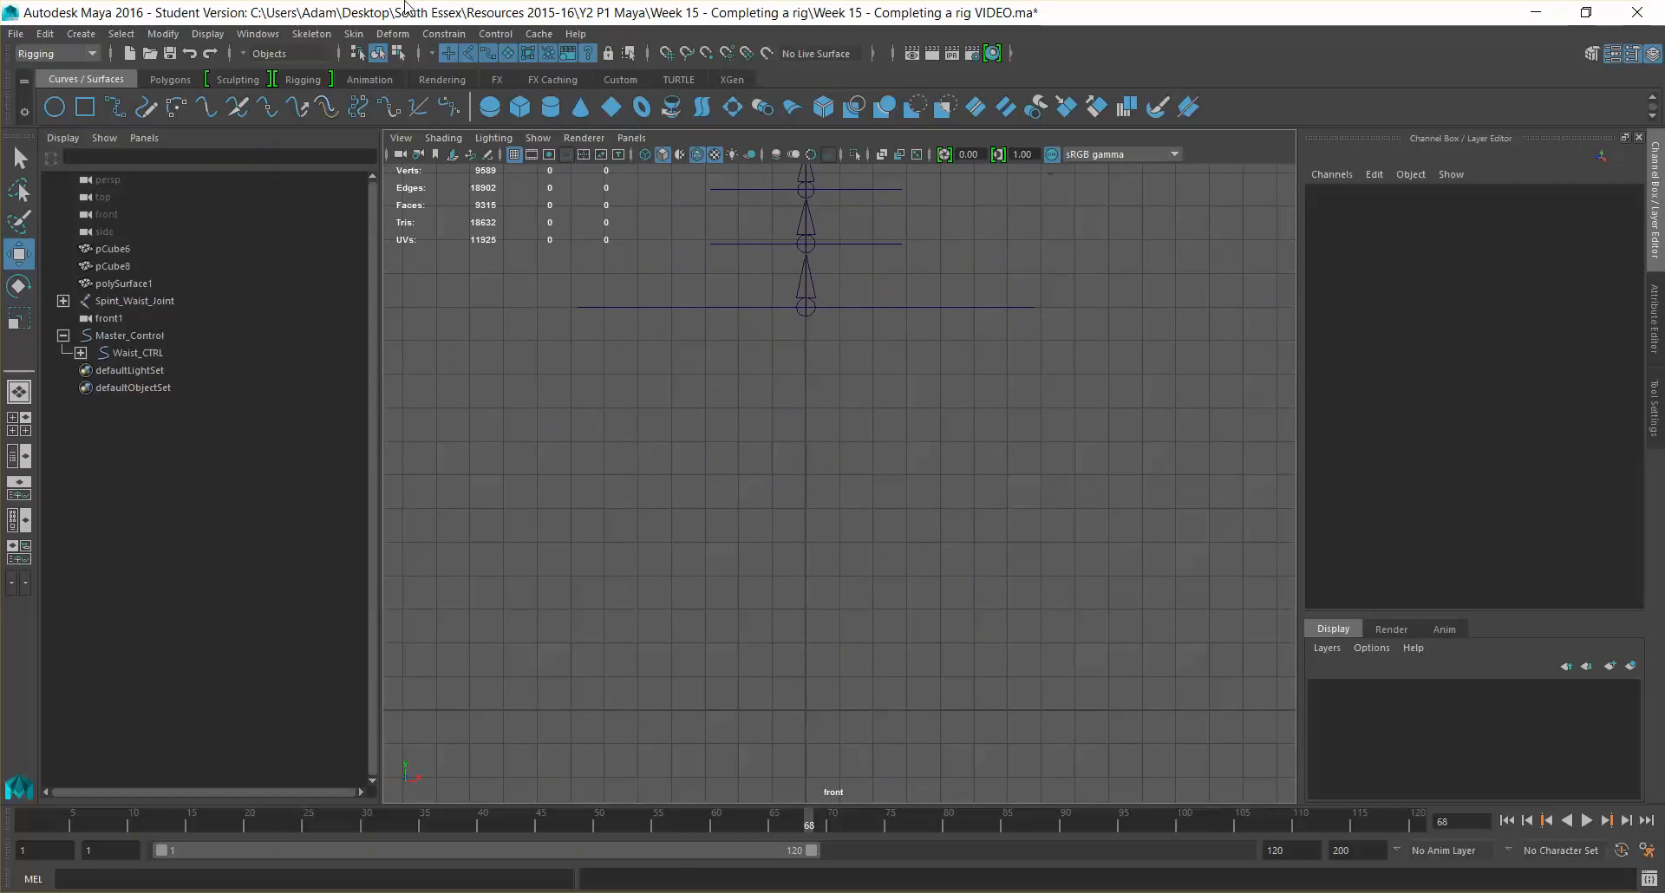
Show the polygons again and display the mesh in wireframe in the front view, looking along the leg from waist to foot
{"action": "left_click", "coordinate": [538, 138]}
{"action": "left_click", "coordinate": [578, 297]}
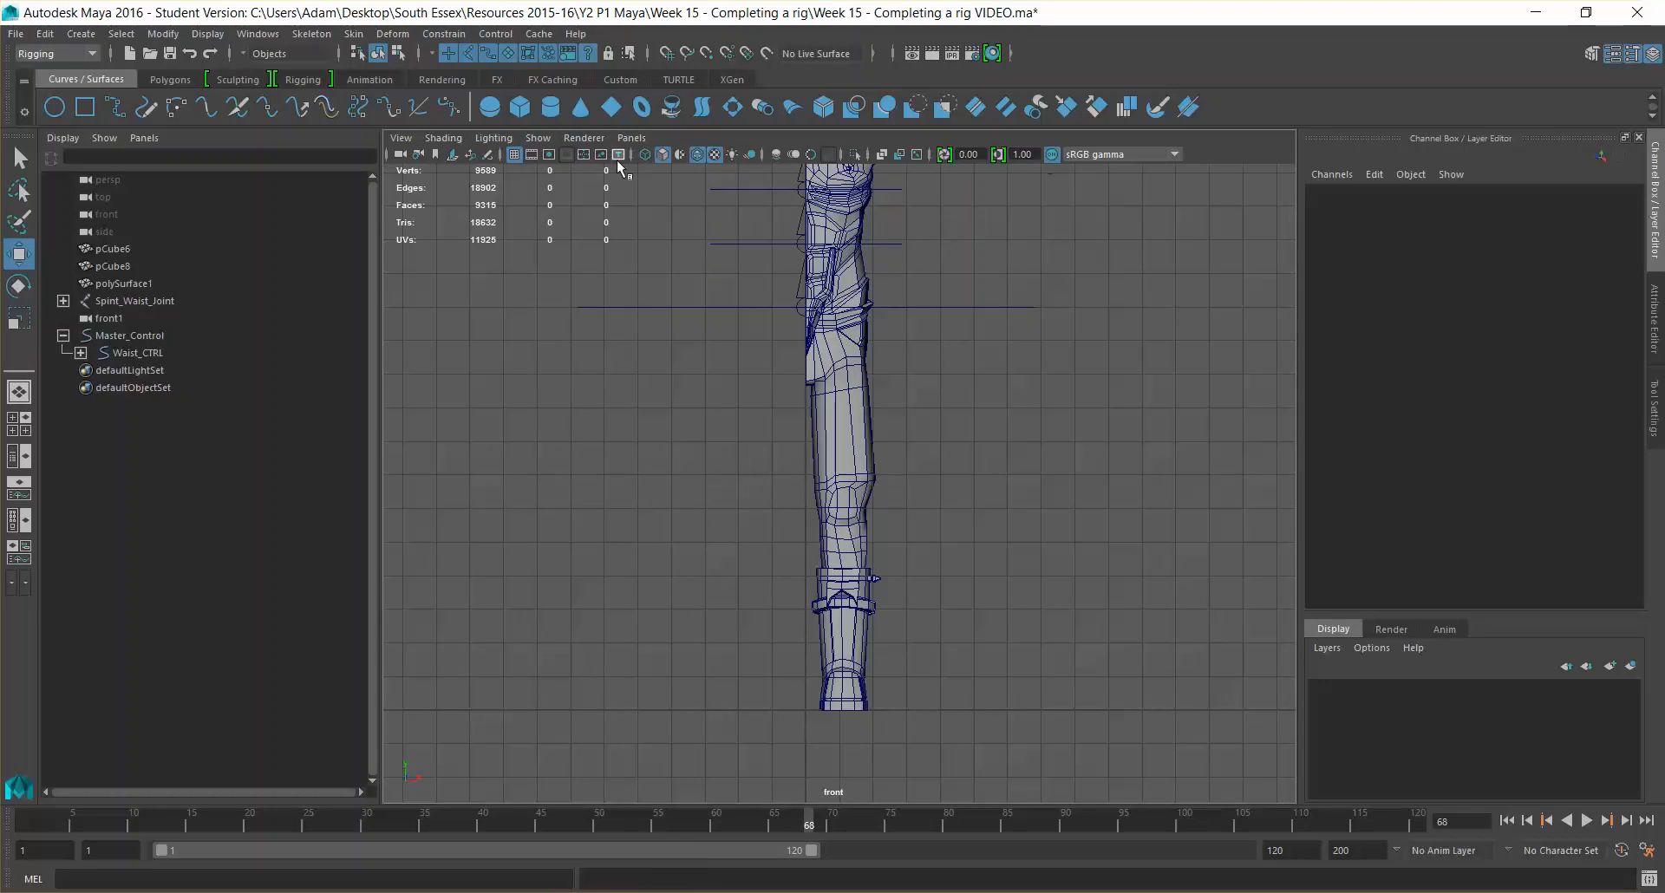
{"action": "left_click", "coordinate": [648, 157]}
{"action": "left_click", "coordinate": [648, 158]}
{"action": "left_click", "coordinate": [648, 158]}
{"action": "scroll", "coordinate": [924, 316], "scroll_direction": "up", "scroll_amount": 6}
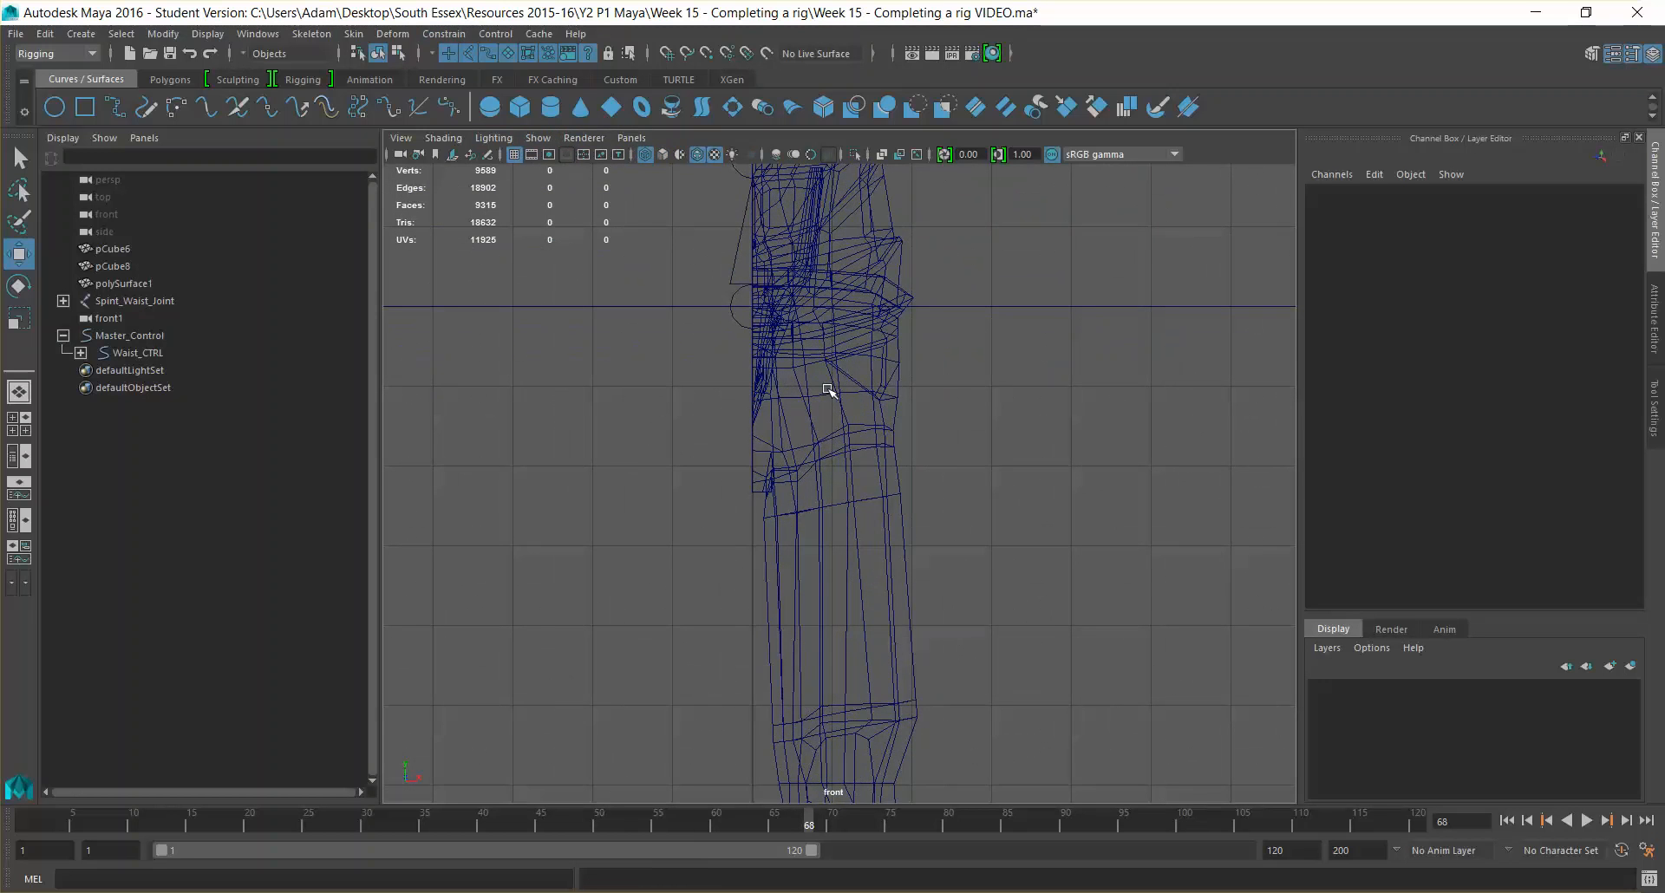
{"action": "mouse_move", "coordinate": [929, 486]}
{"action": "middle_mouse_down", "text": "alt"}
{"action": "mouse_move", "coordinate": [944, 362]}
{"action": "mouse_move", "coordinate": [925, 495]}
{"action": "middle_mouse_up", "text": "alt"}
{"action": "middle_click_drag", "start_coordinate": [854, 630], "coordinate": [882, 165], "text": "alt"}
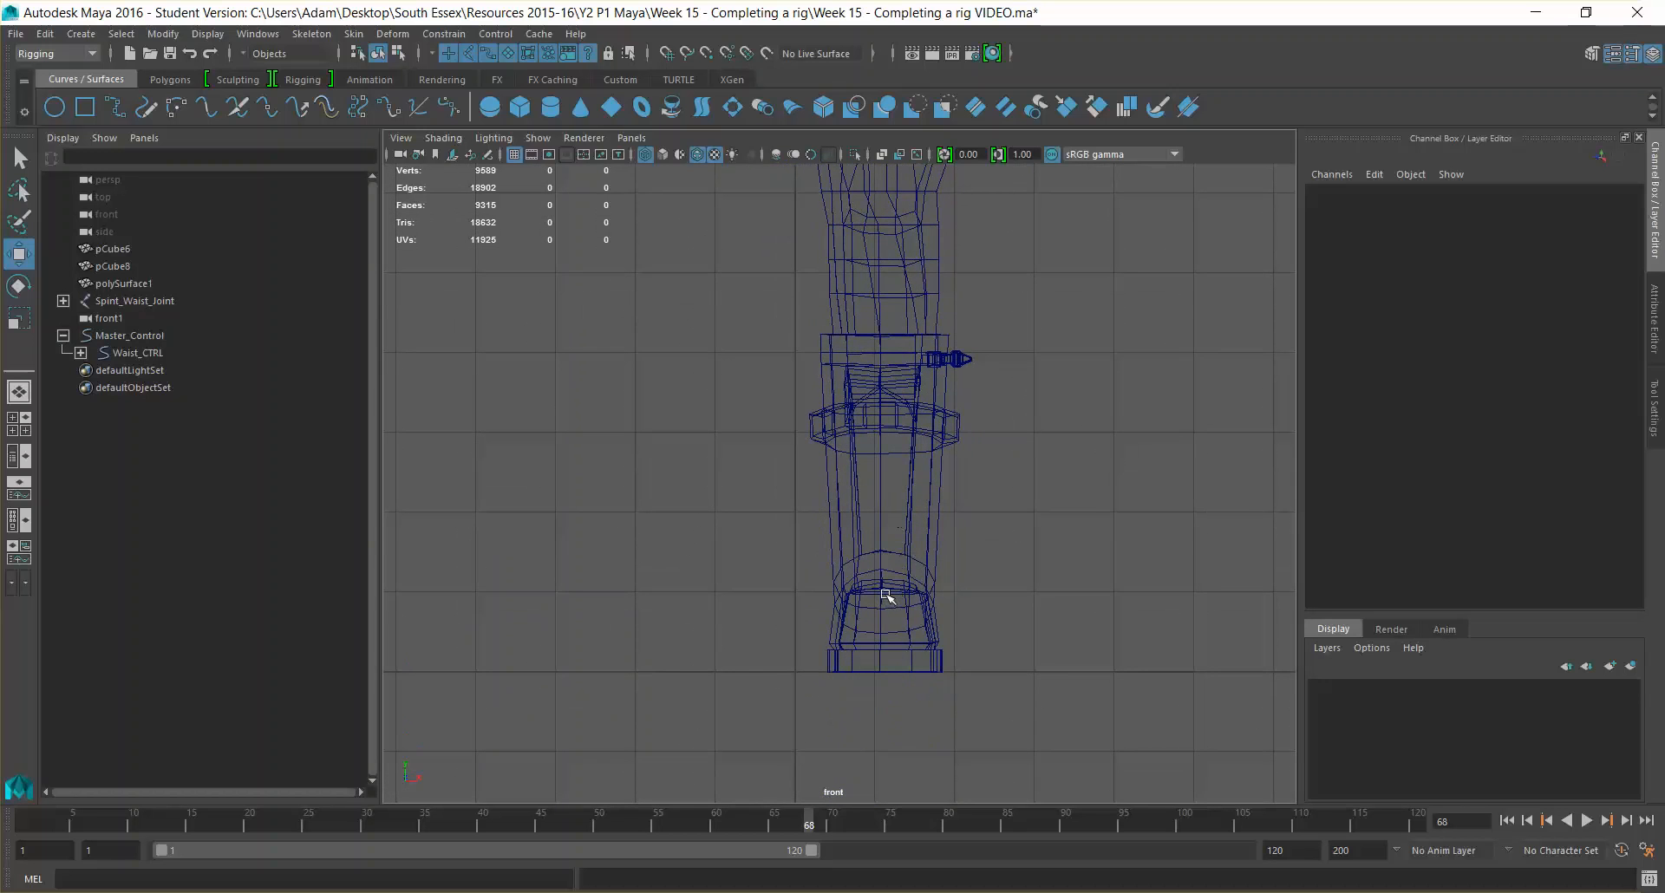
{"action": "middle_click_drag", "start_coordinate": [1000, 572], "coordinate": [967, 650], "text": "alt"}
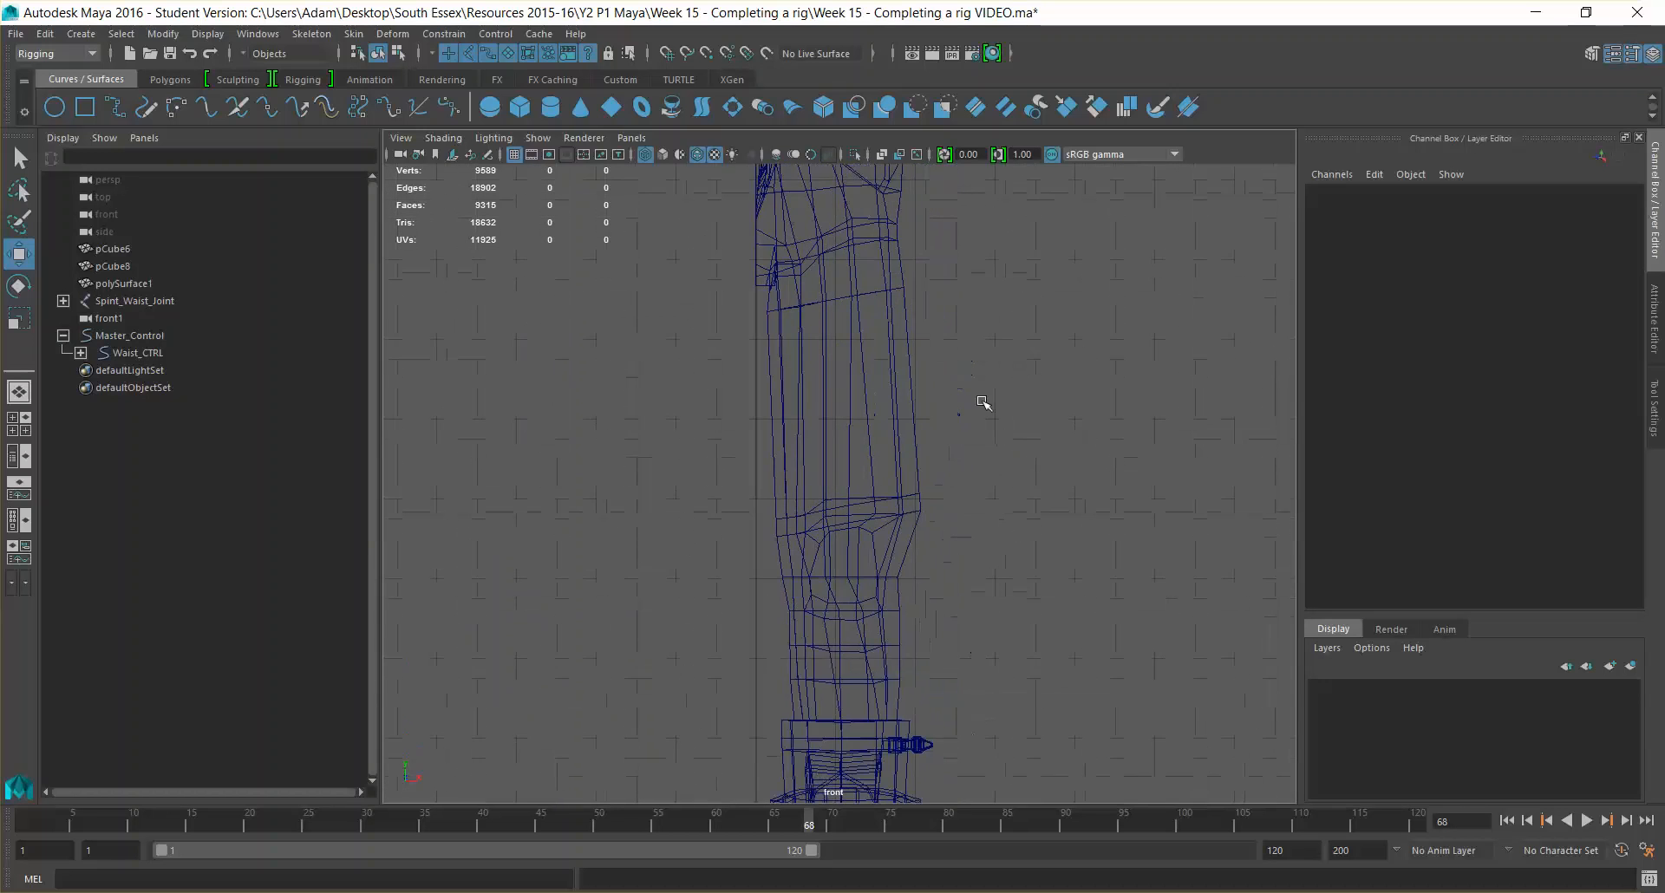
{"action": "middle_click_drag", "start_coordinate": [1011, 376], "coordinate": [1029, 487], "text": "alt"}
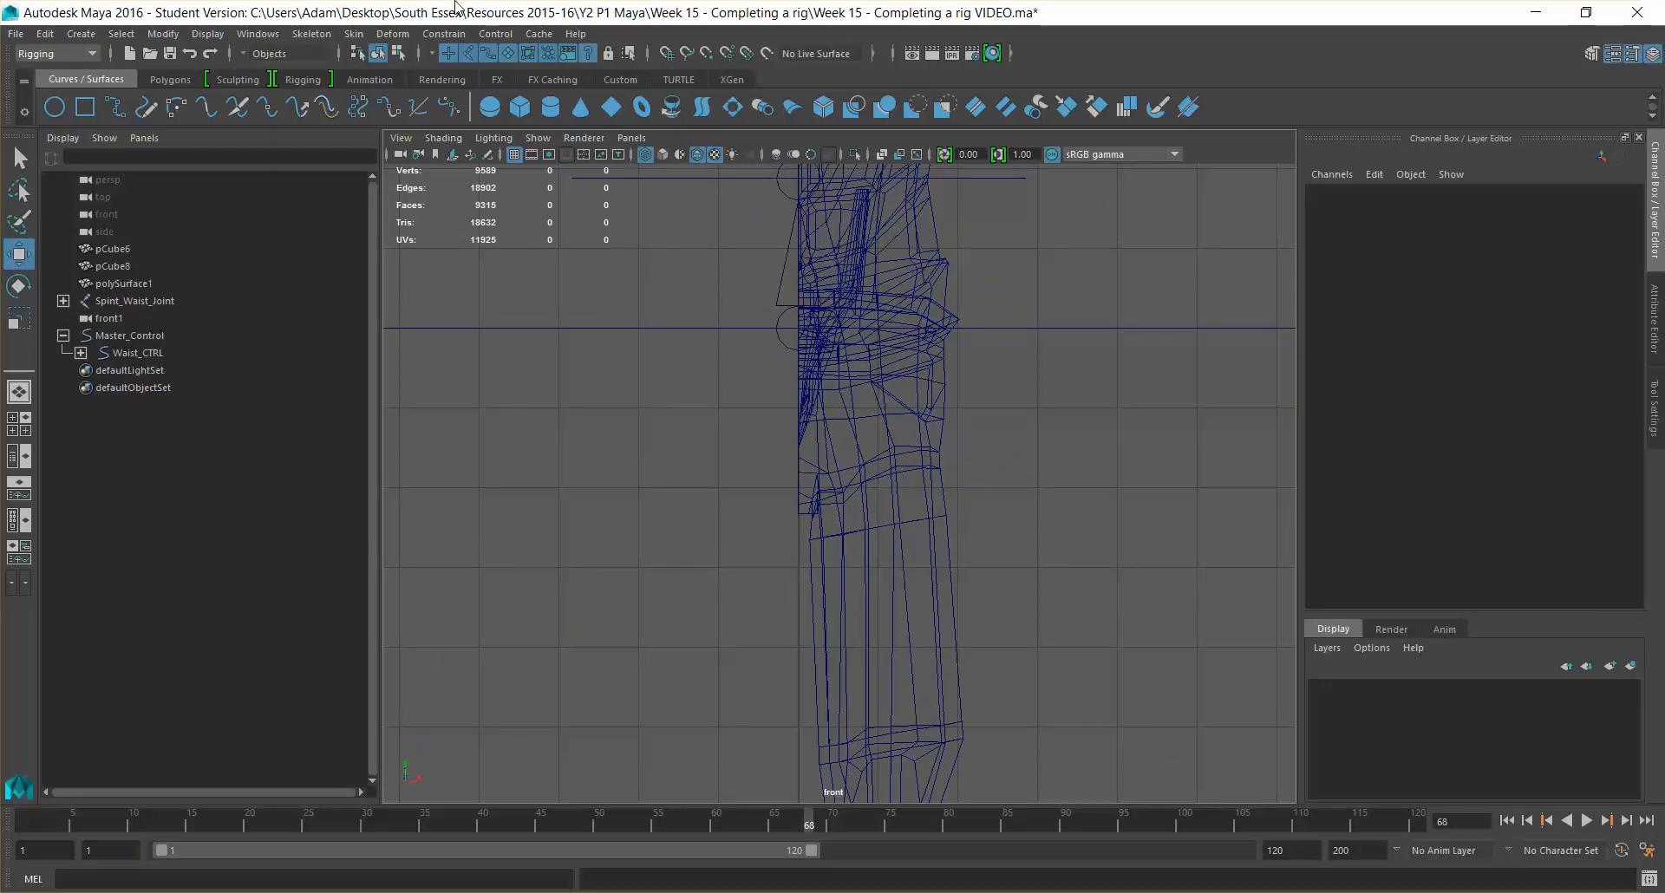
With Create Joints, branch off the waist joint and place a left hip joint in the front view, about -1.65, -1.0 from it
{"action": "left_click", "coordinate": [310, 35]}
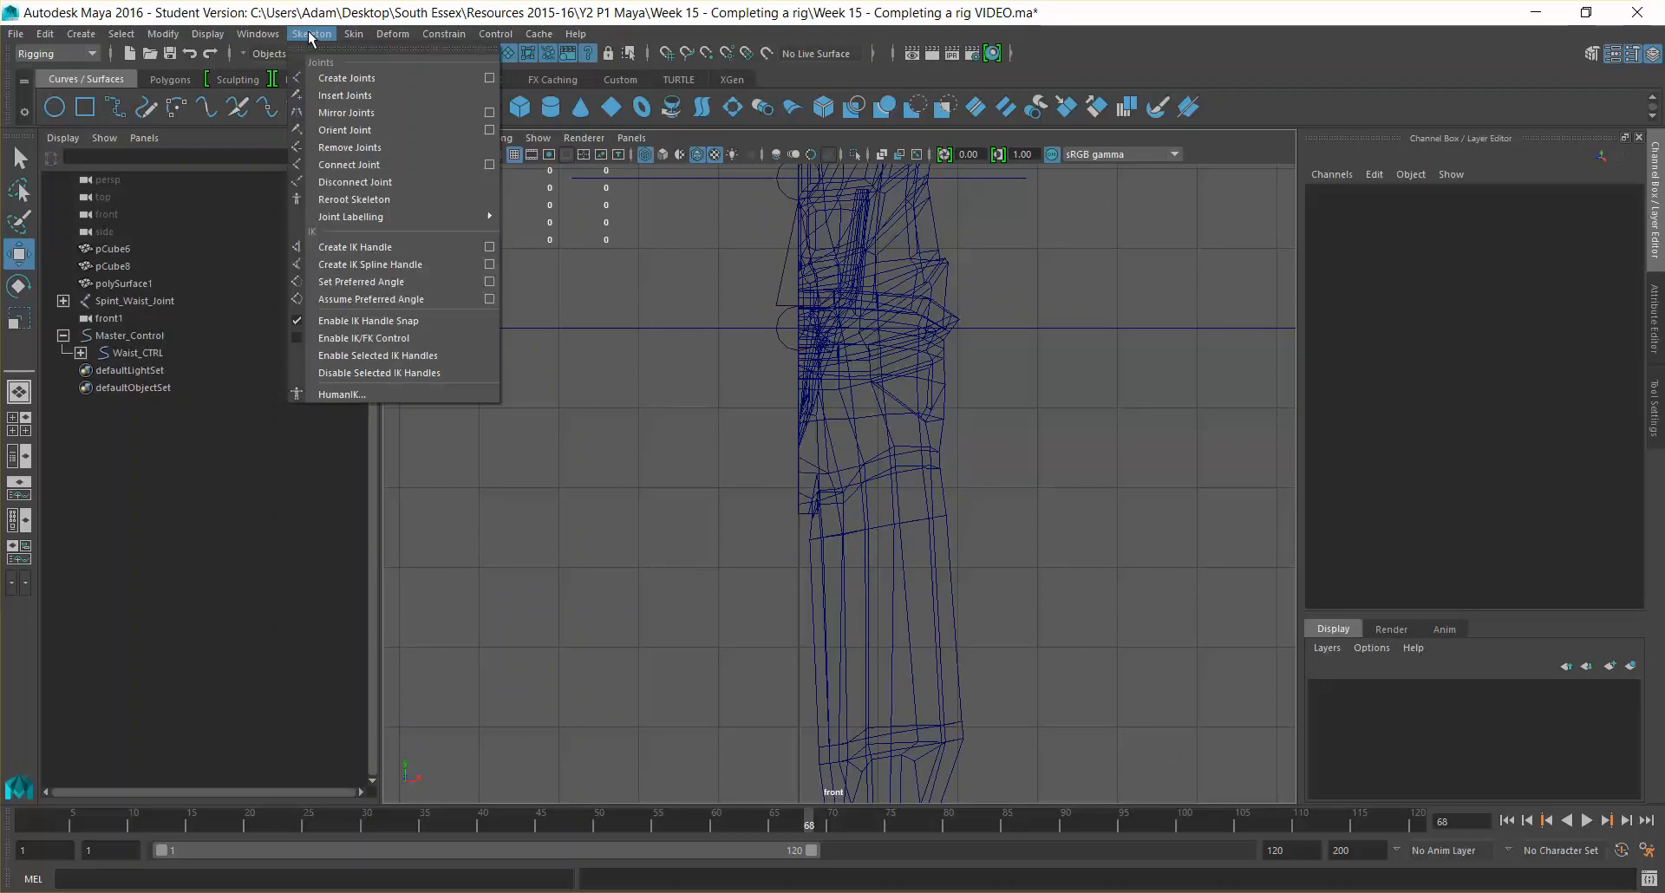
{"action": "left_click", "coordinate": [394, 77]}
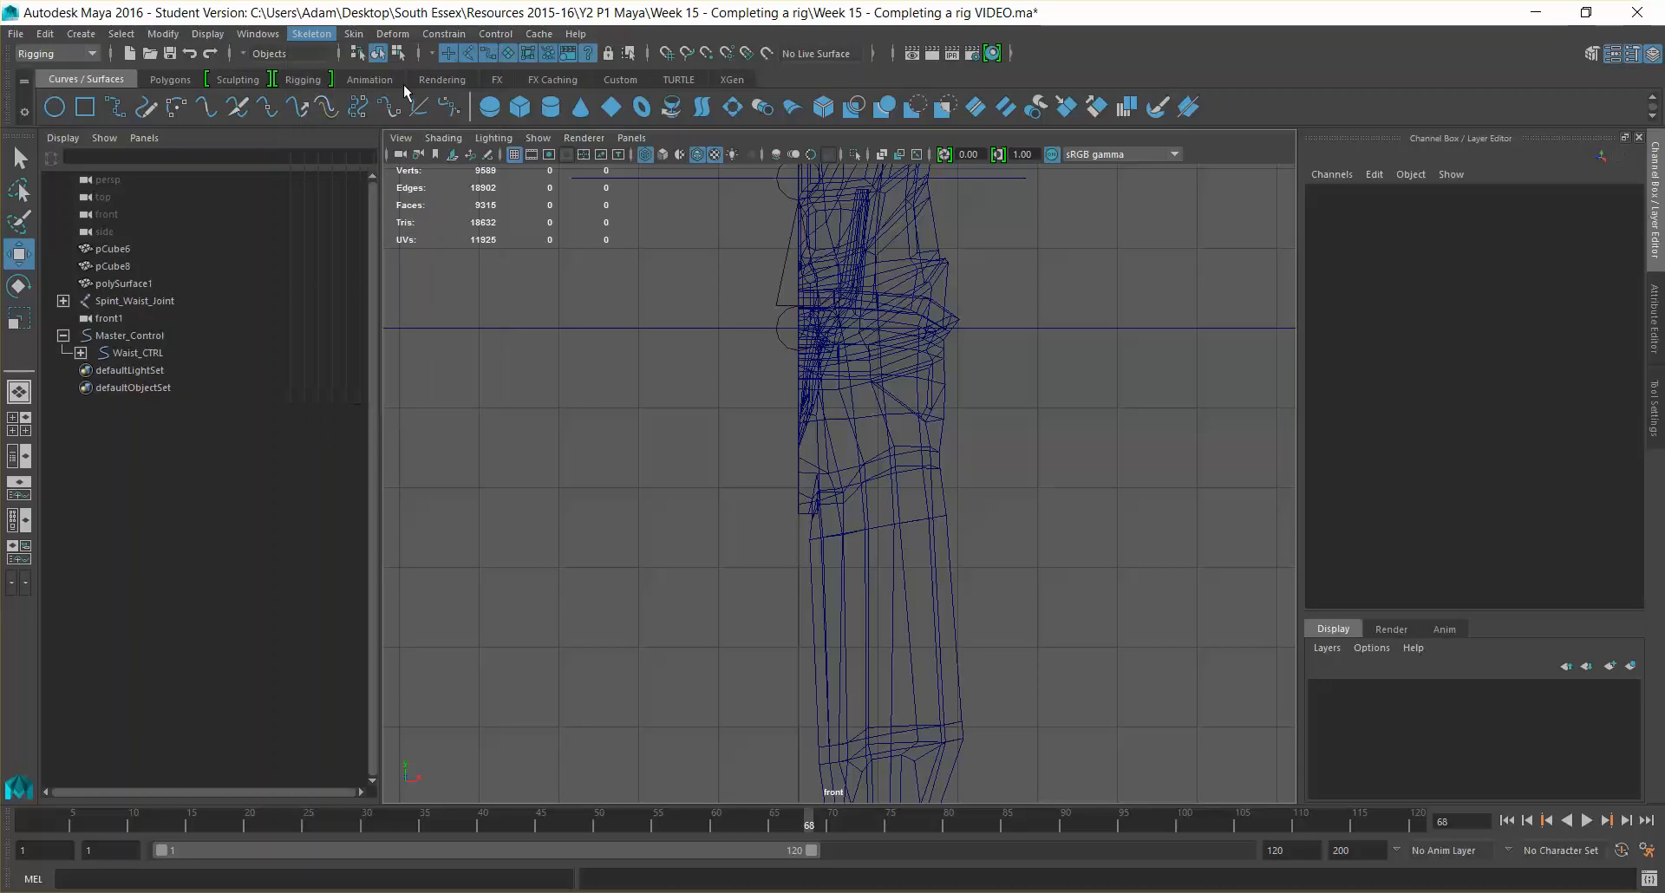
{"action": "left_click", "coordinate": [790, 328]}
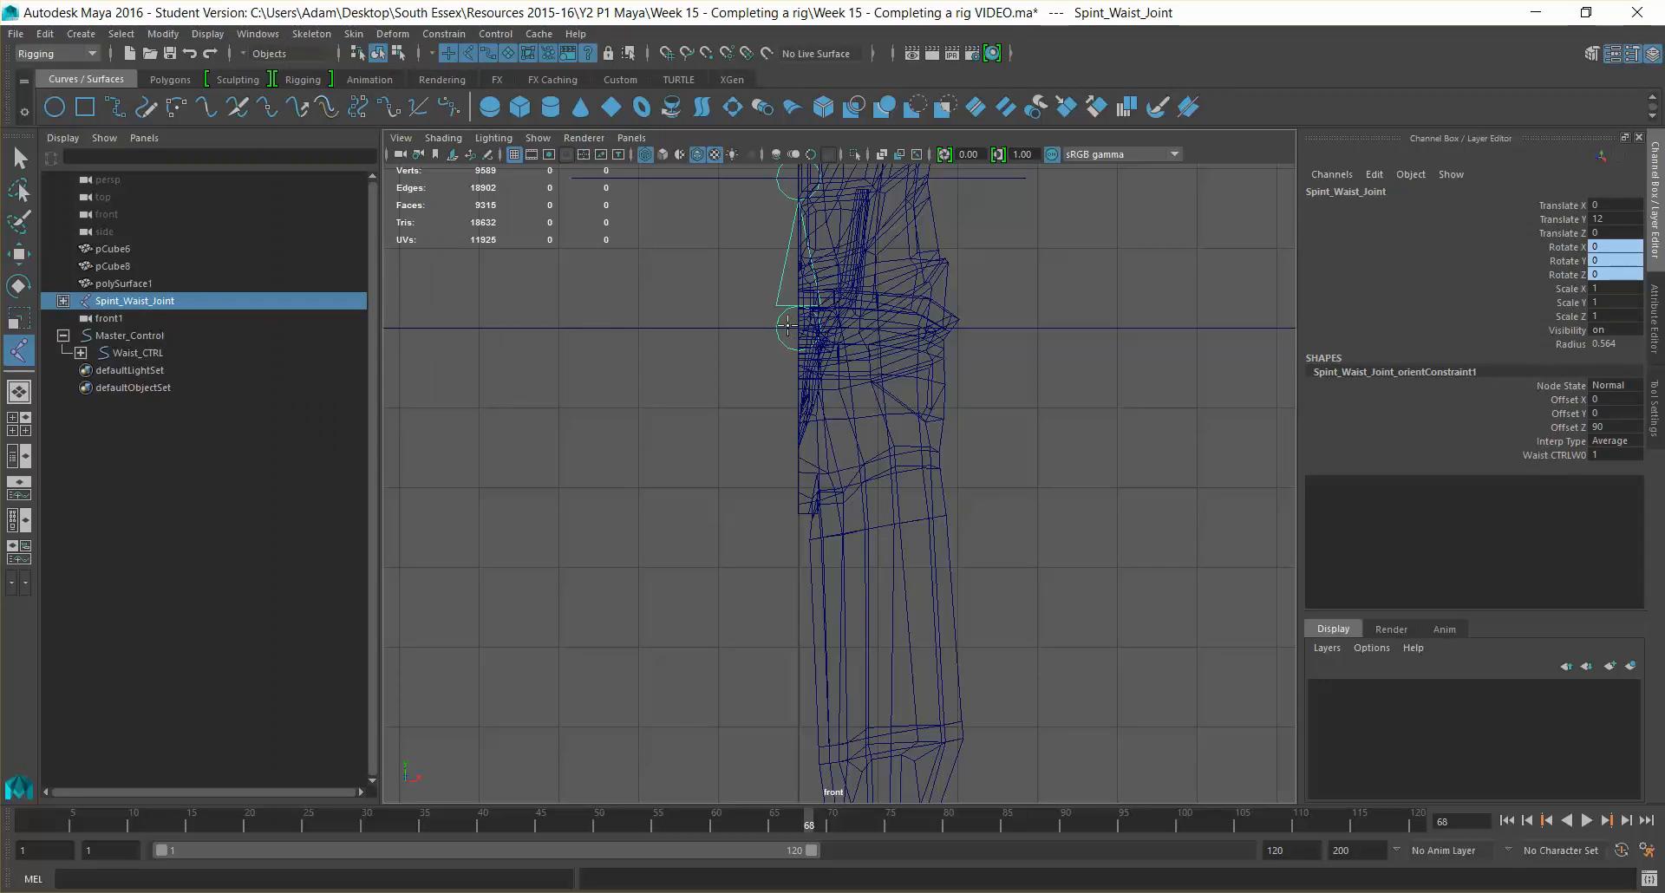
{"action": "left_click_drag", "start_coordinate": [809, 347], "coordinate": [877, 458]}
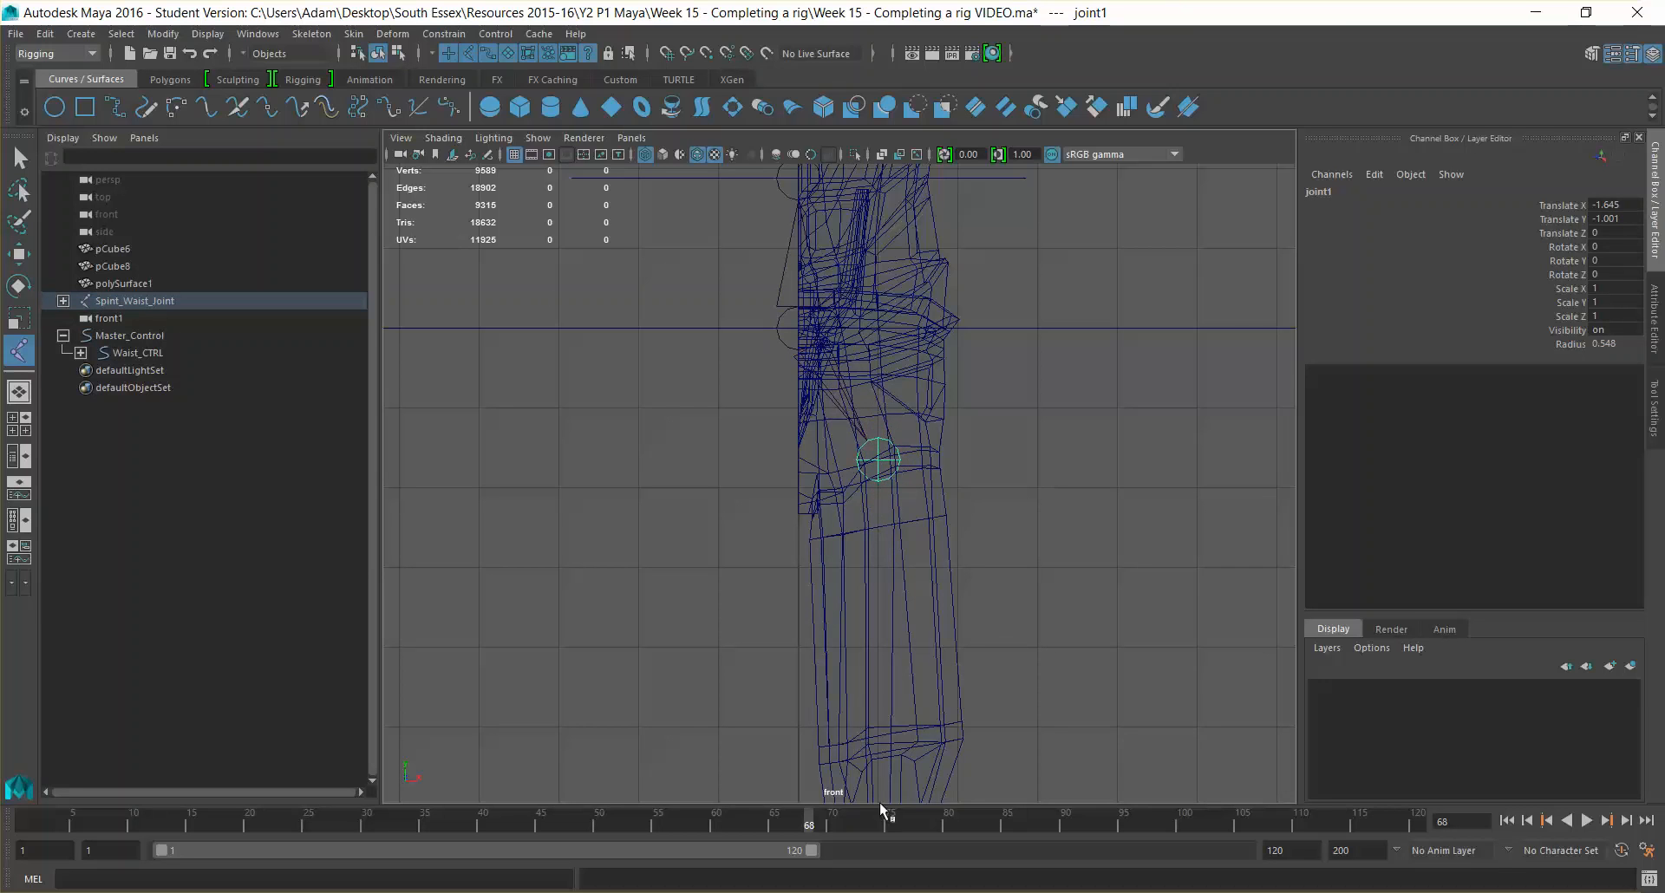
Switch to the orthographic side view and place the knee joint inside the knee mesh, about 4.3 units below the hip
{"action": "left_click", "coordinate": [640, 142]}
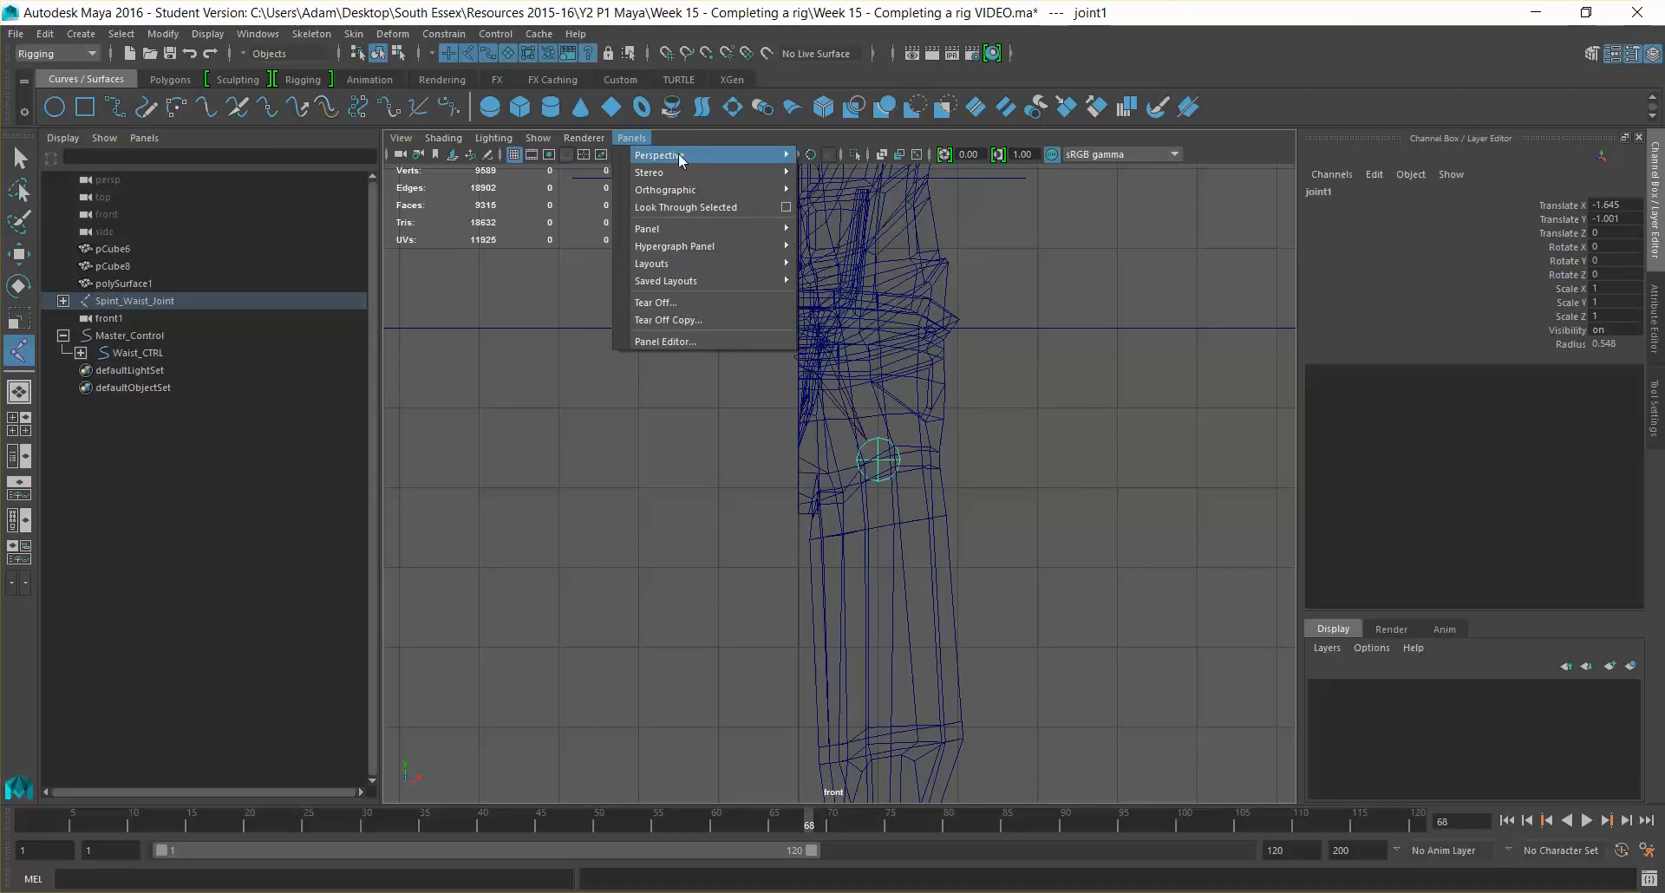
{"action": "mouse_move", "coordinate": [712, 196]}
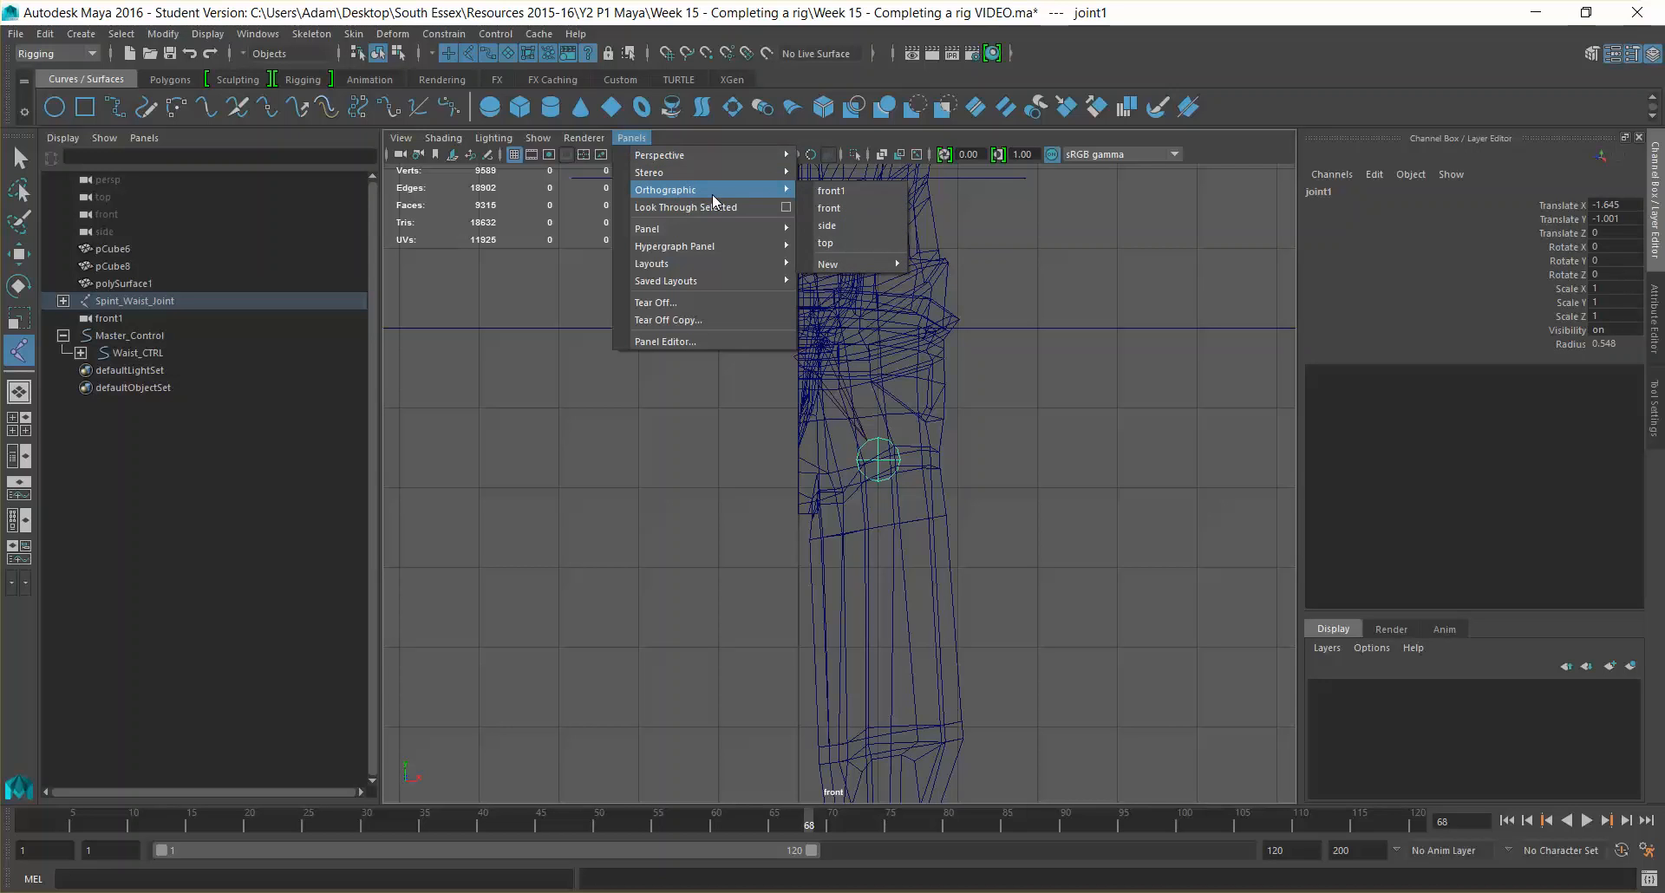
{"action": "left_click", "coordinate": [846, 225]}
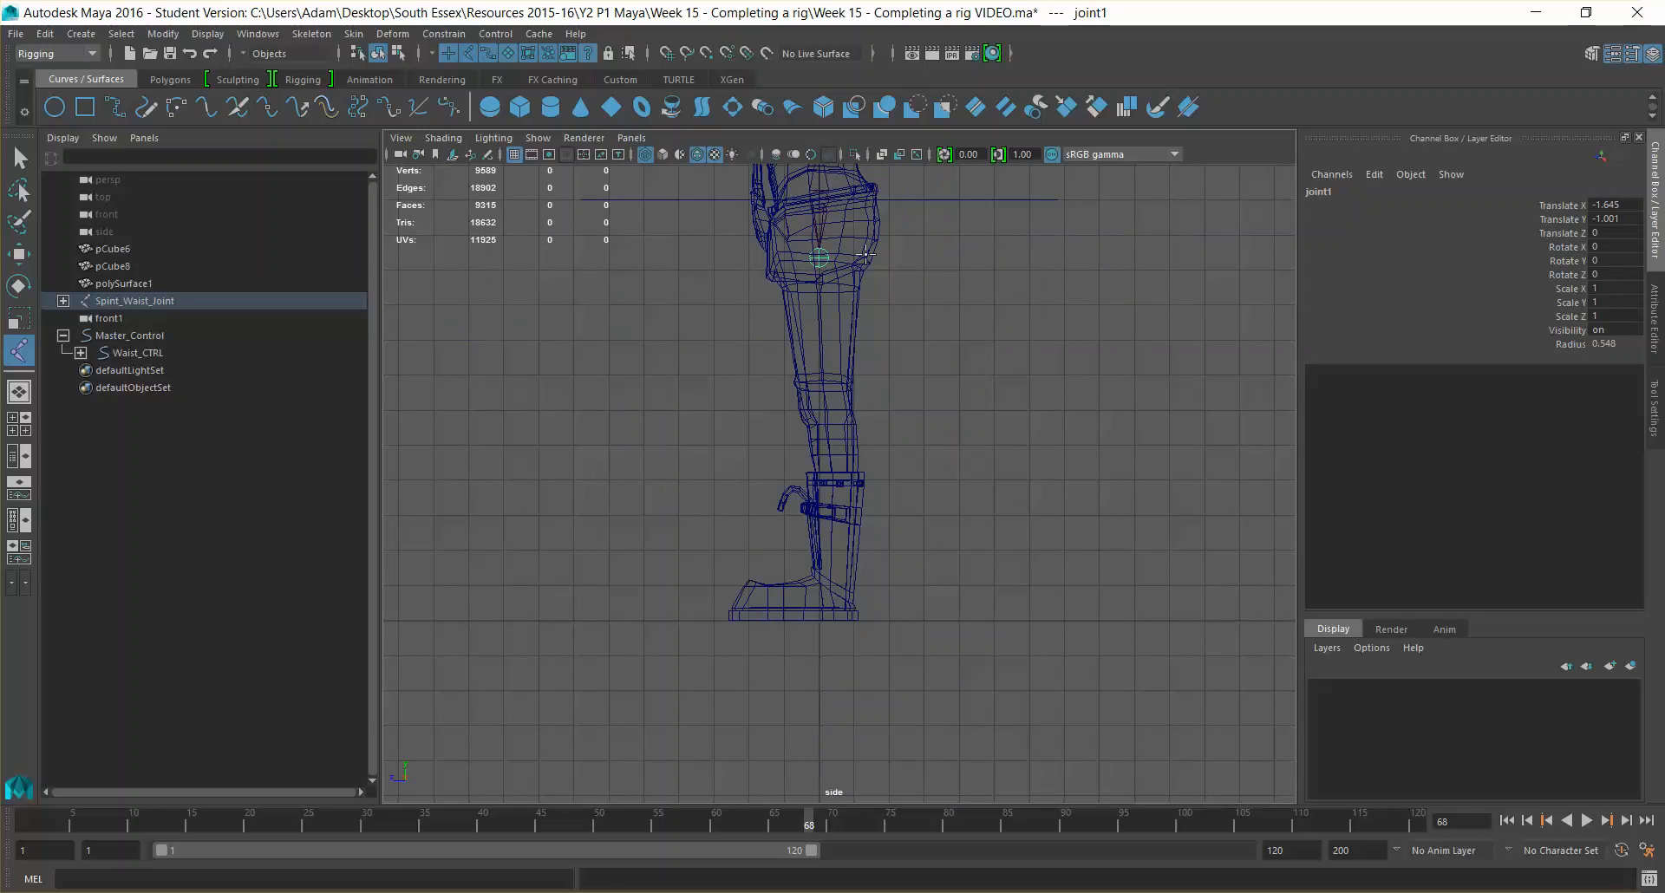
{"action": "scroll", "coordinate": [958, 451], "scroll_direction": "up", "scroll_amount": 5}
{"action": "middle_click_drag", "start_coordinate": [948, 451], "coordinate": [954, 290], "text": "alt"}
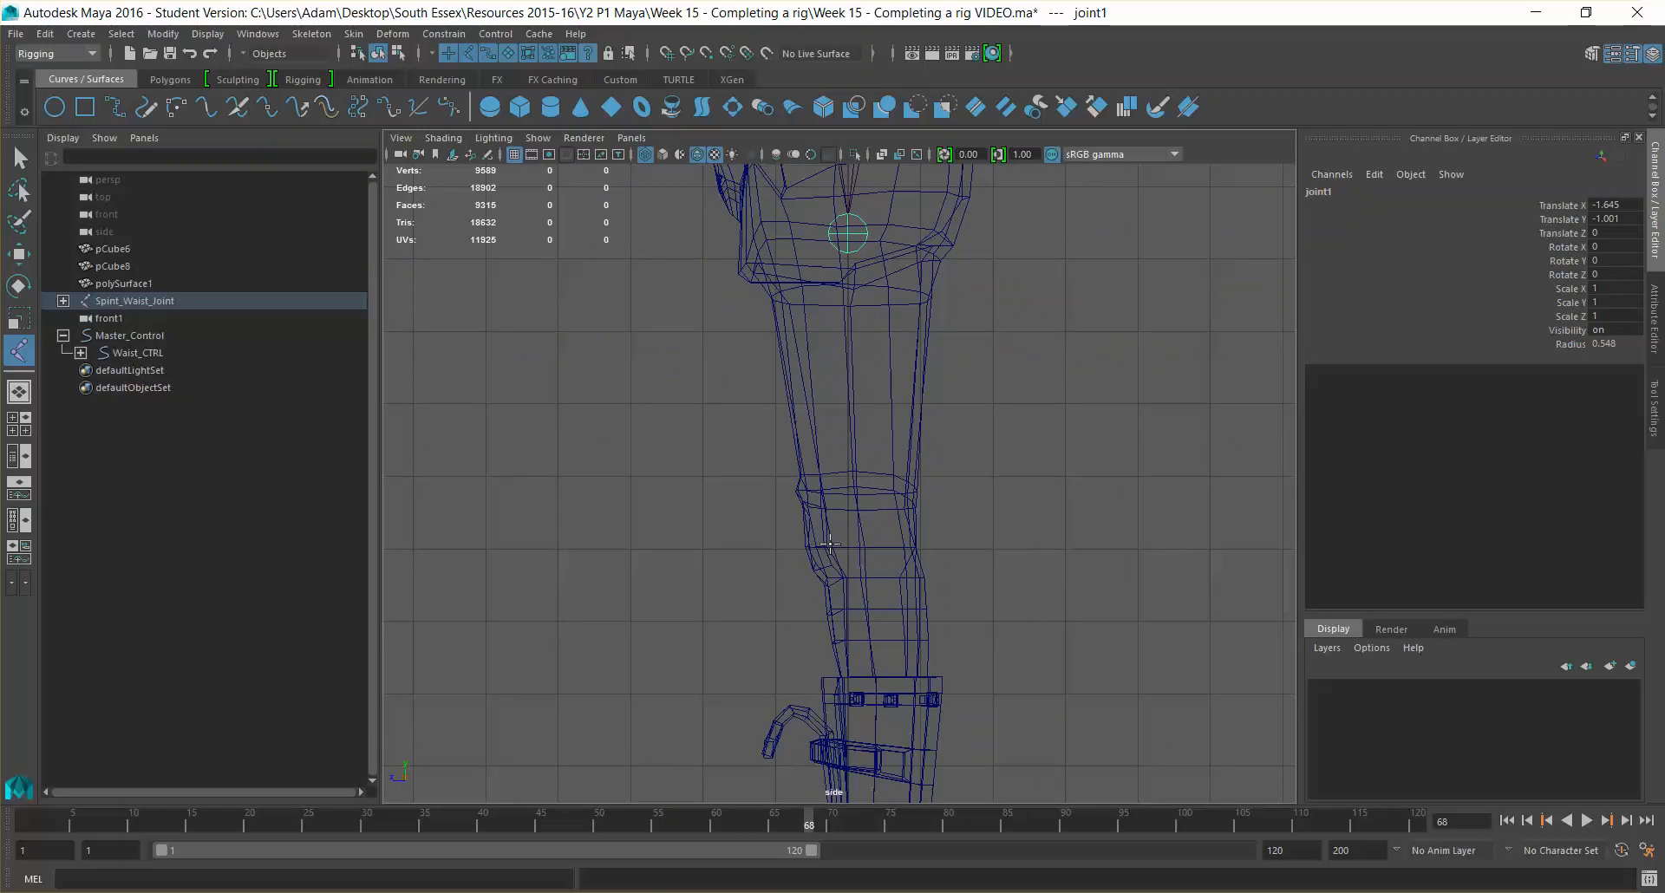
{"action": "left_click_drag", "start_coordinate": [849, 544], "coordinate": [841, 546]}
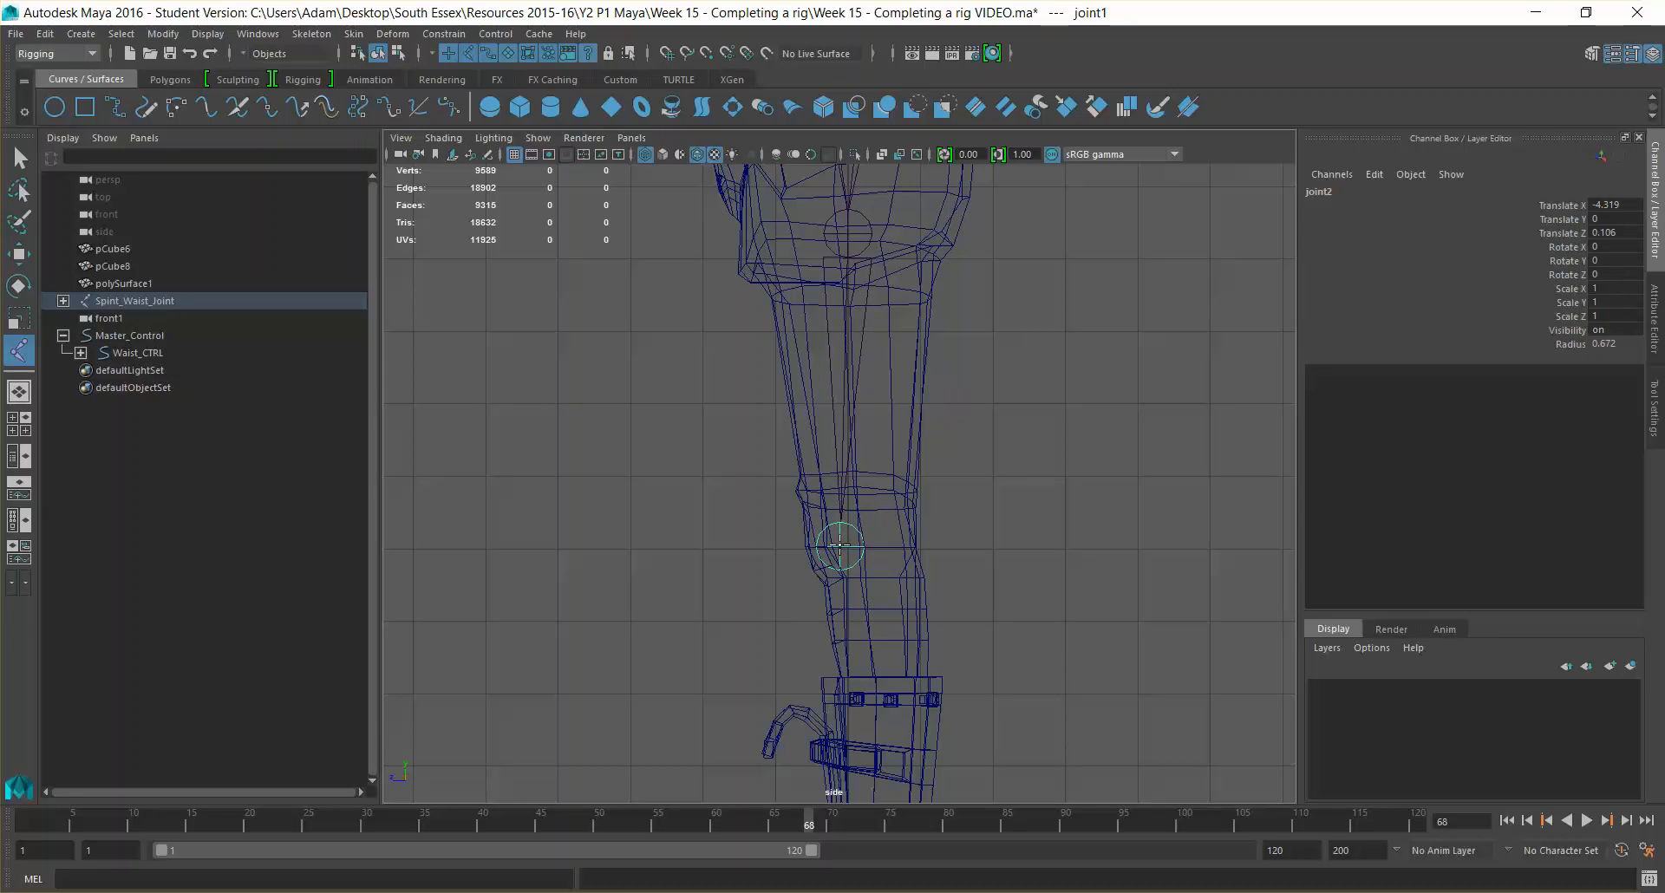
Add the ankle, toe and toe-tip joints, spaced about 5.2, 1.85 and 1.1 units apart, and finish the leg chain
{"action": "middle_click_drag", "start_coordinate": [858, 535], "coordinate": [916, 222], "text": "alt"}
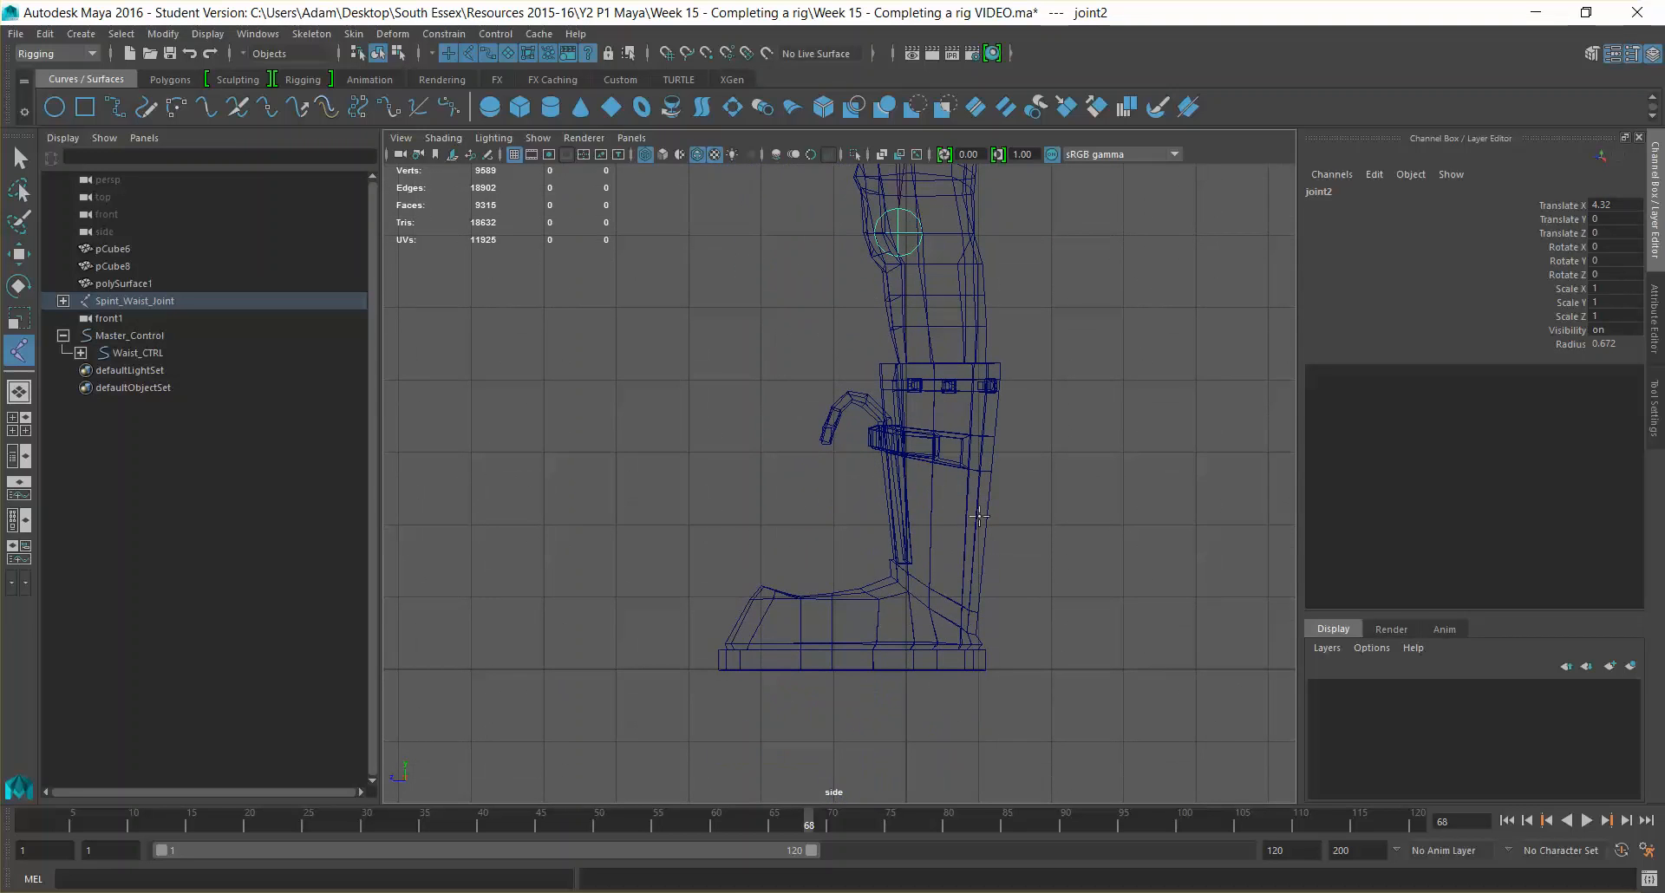
{"action": "left_click_drag", "start_coordinate": [938, 612], "coordinate": [931, 604]}
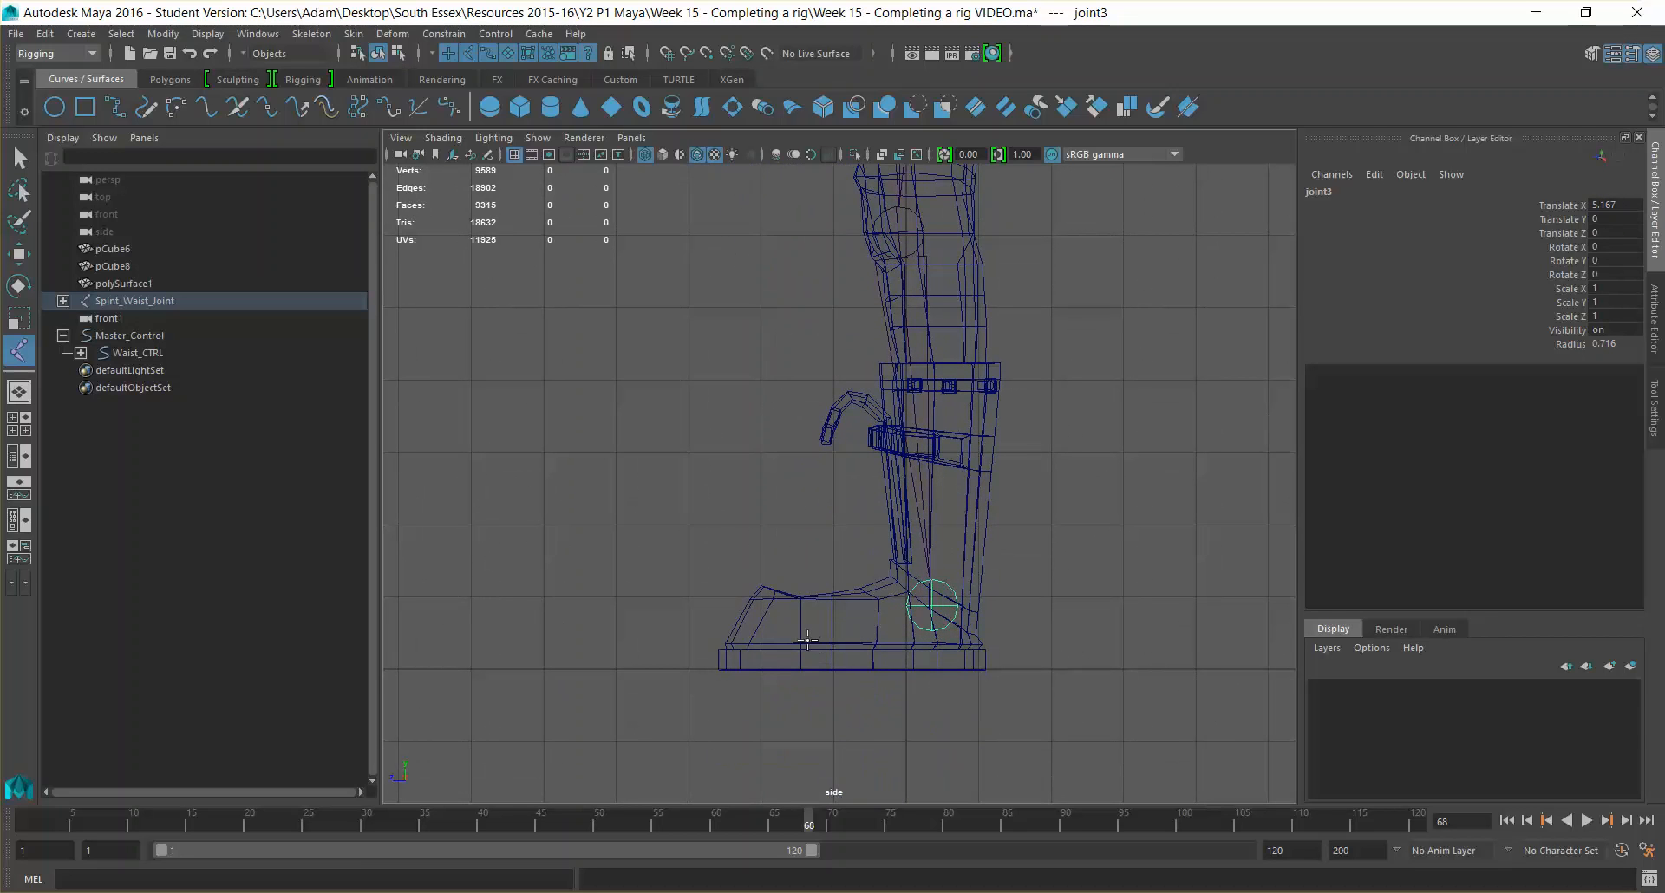
{"action": "left_click_drag", "start_coordinate": [806, 640], "coordinate": [801, 637]}
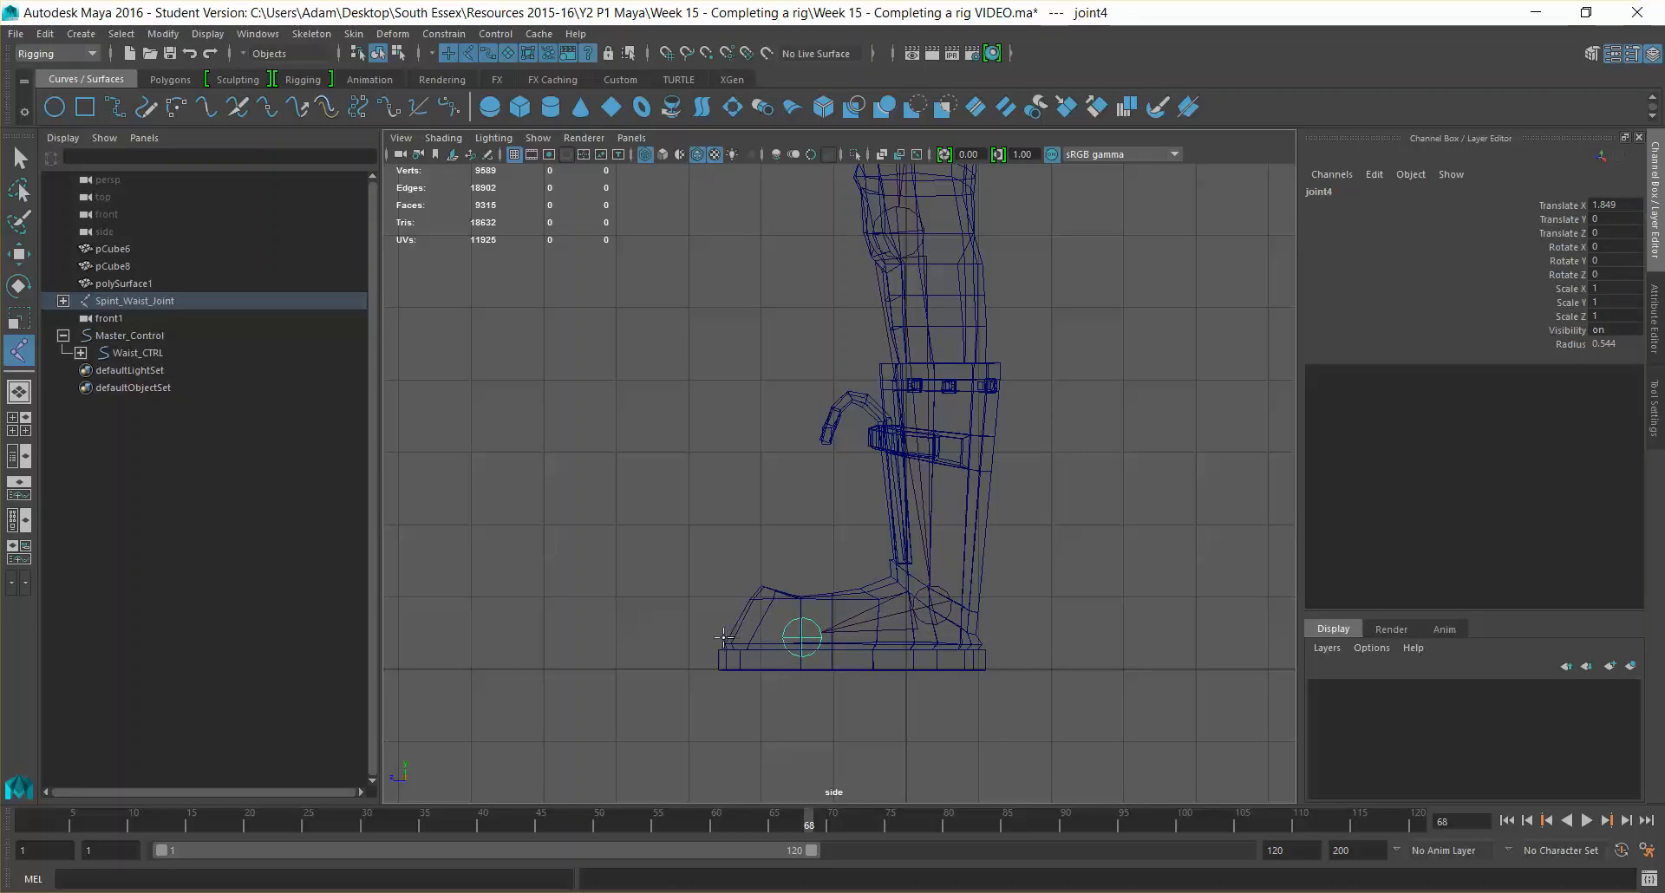
{"action": "left_click", "coordinate": [721, 638]}
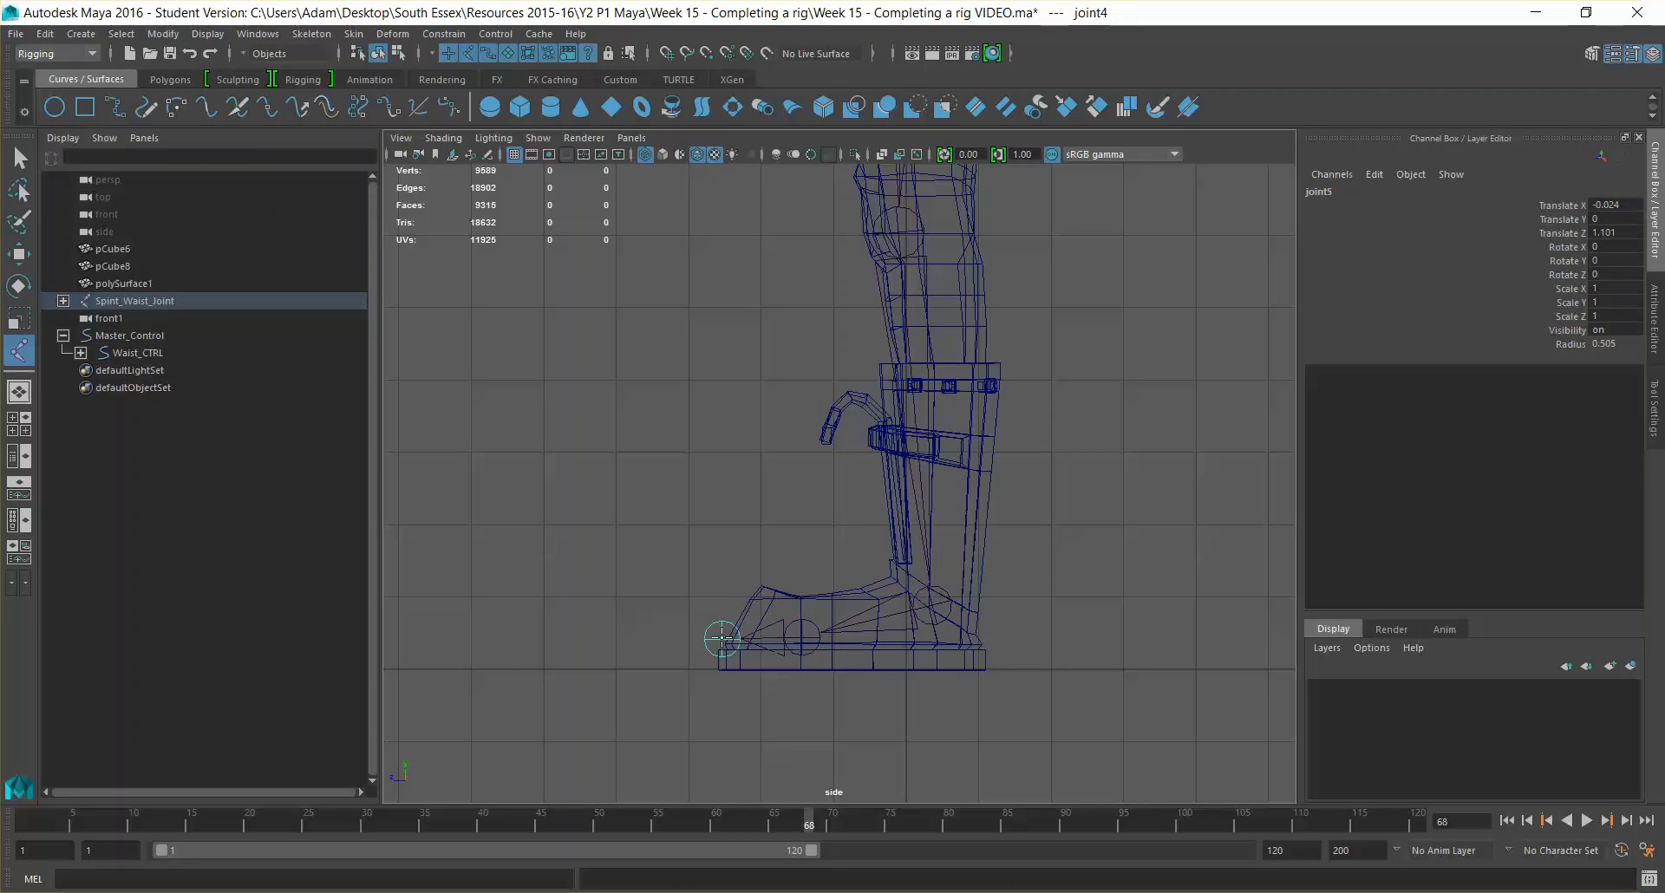
{"action": "key", "text": "Return"}
Expand the full hierarchy of the waist joint and rename the first joint of the new leg chain as L_Leg__Hip
{"action": "middle_click_drag", "start_coordinate": [1081, 406], "coordinate": [1048, 583], "text": "alt"}
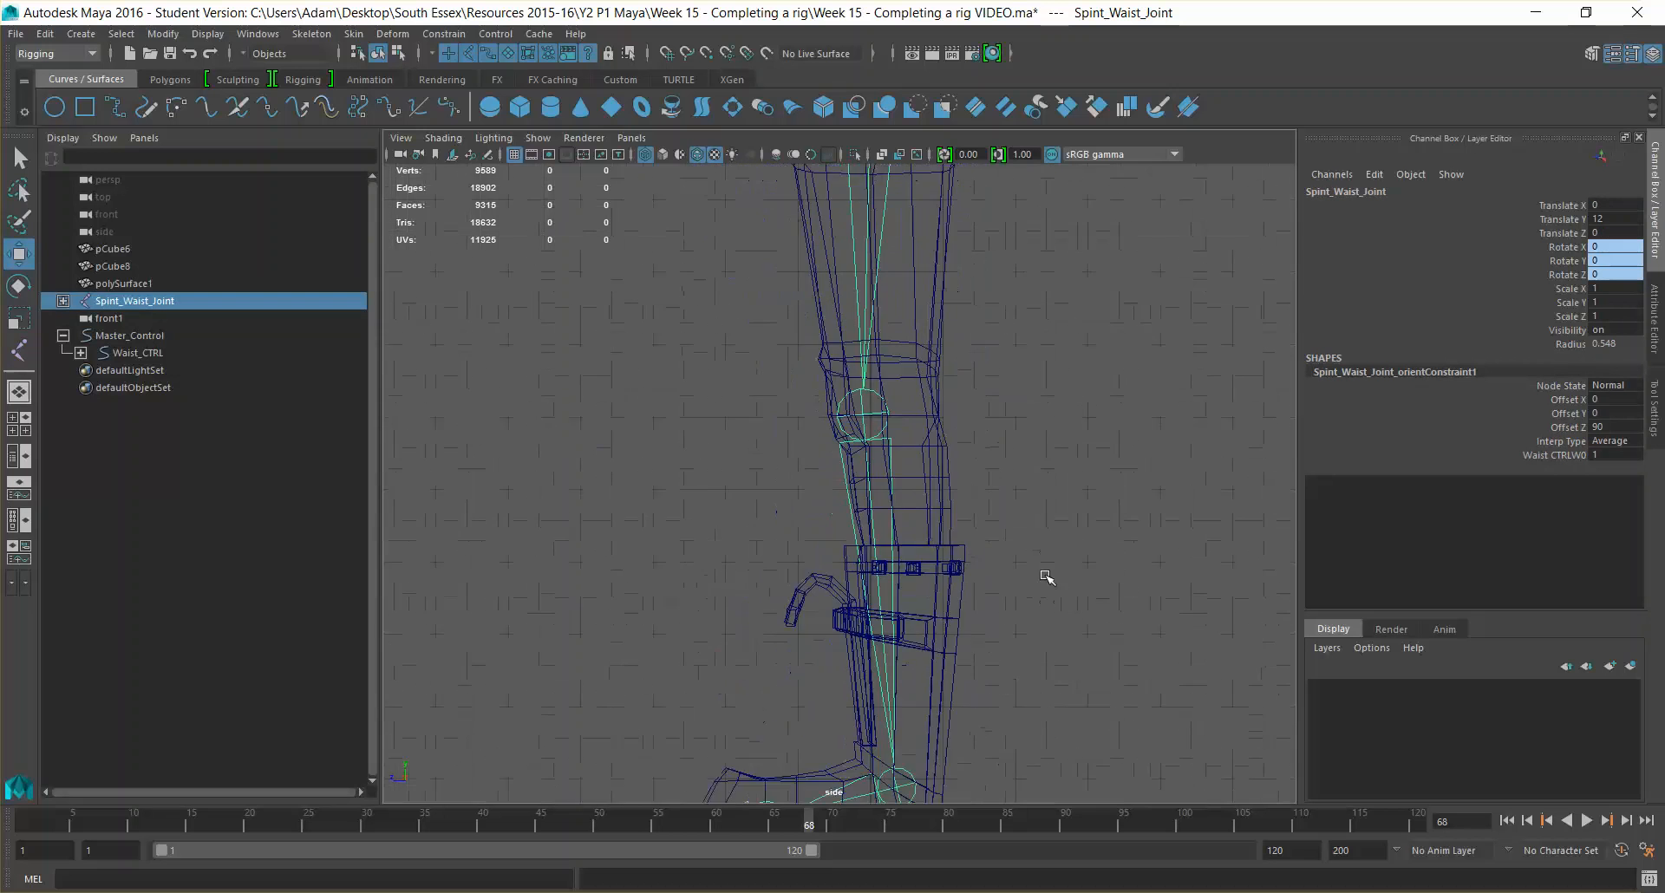
{"action": "scroll", "coordinate": [1045, 579], "scroll_direction": "down", "scroll_amount": 2}
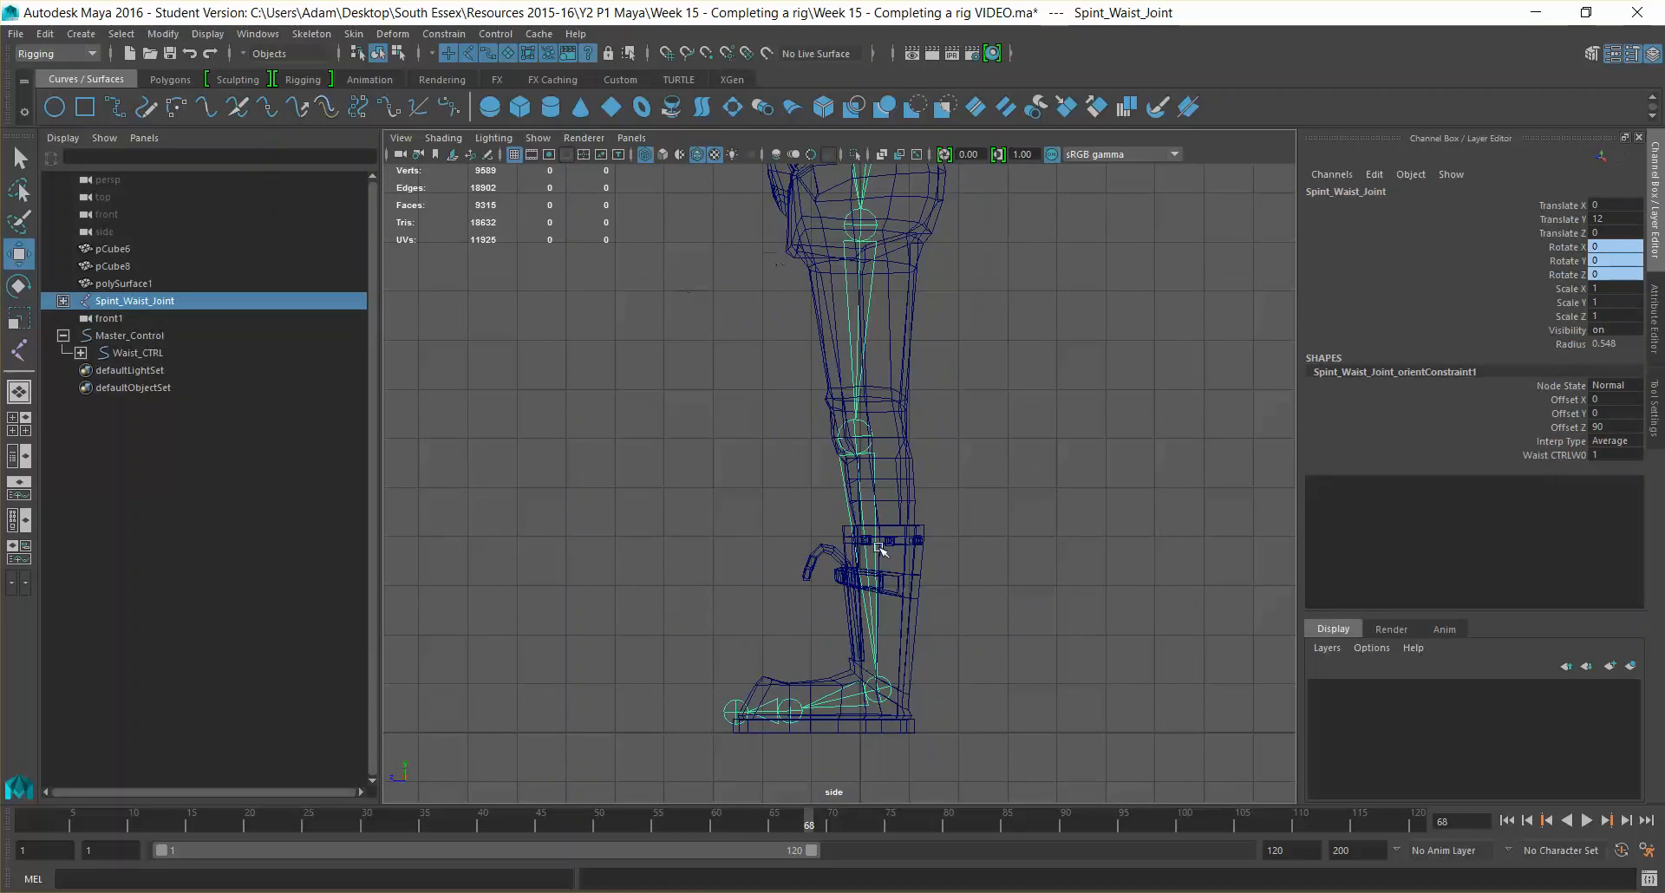
{"action": "left_click", "coordinate": [63, 300], "text": "shift"}
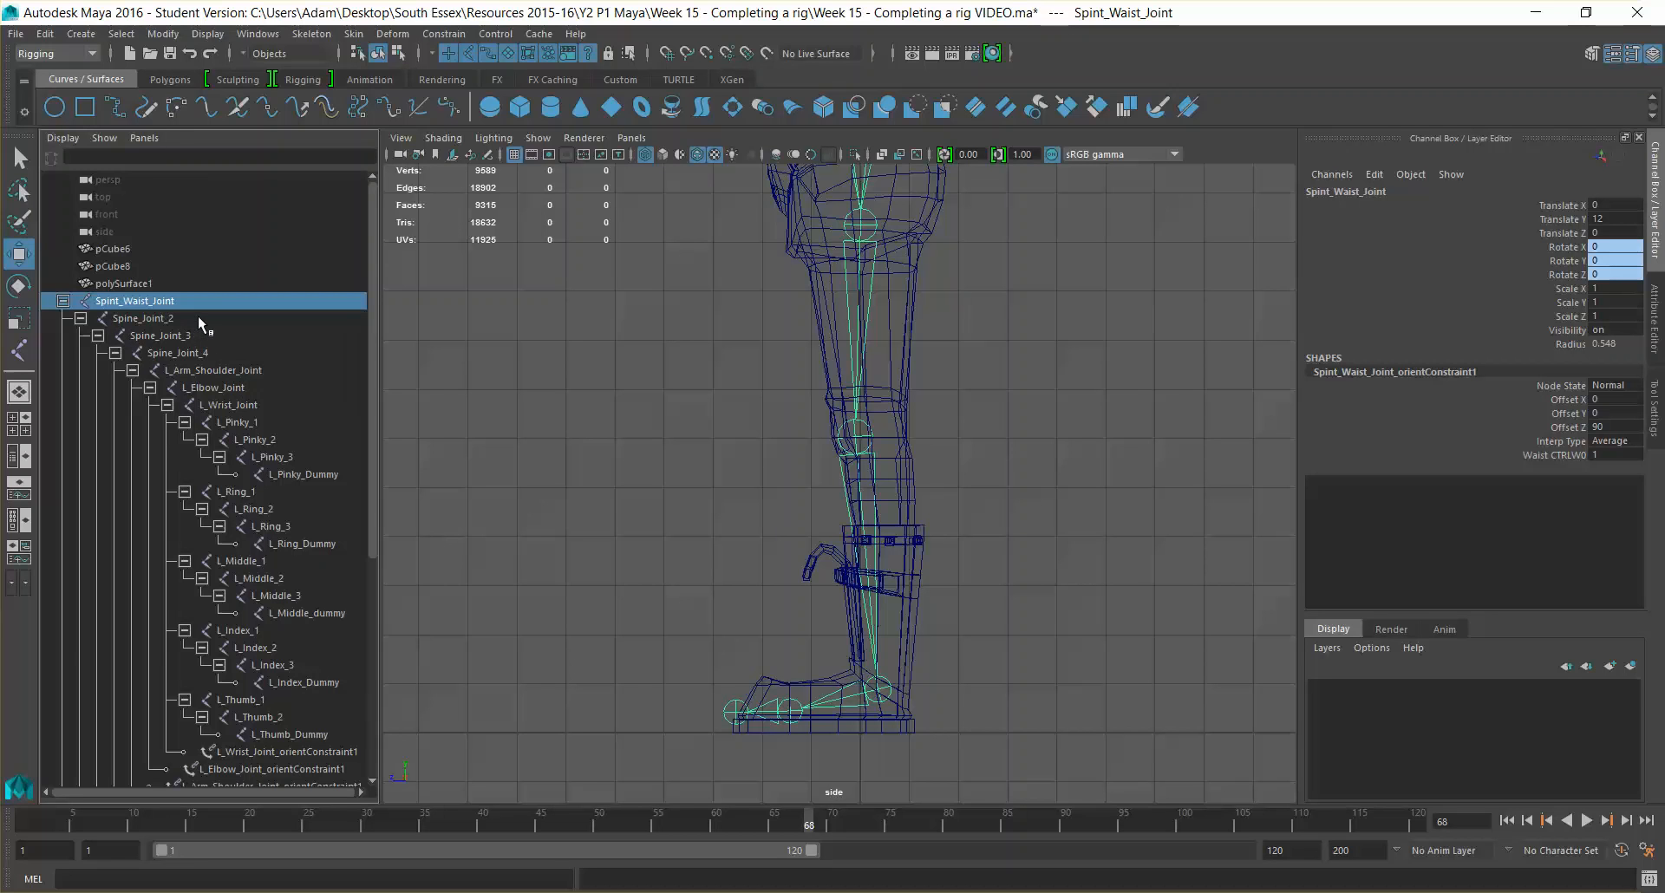
{"action": "scroll", "coordinate": [208, 332], "scroll_direction": "down", "scroll_amount": 7}
{"action": "left_click", "coordinate": [123, 615]}
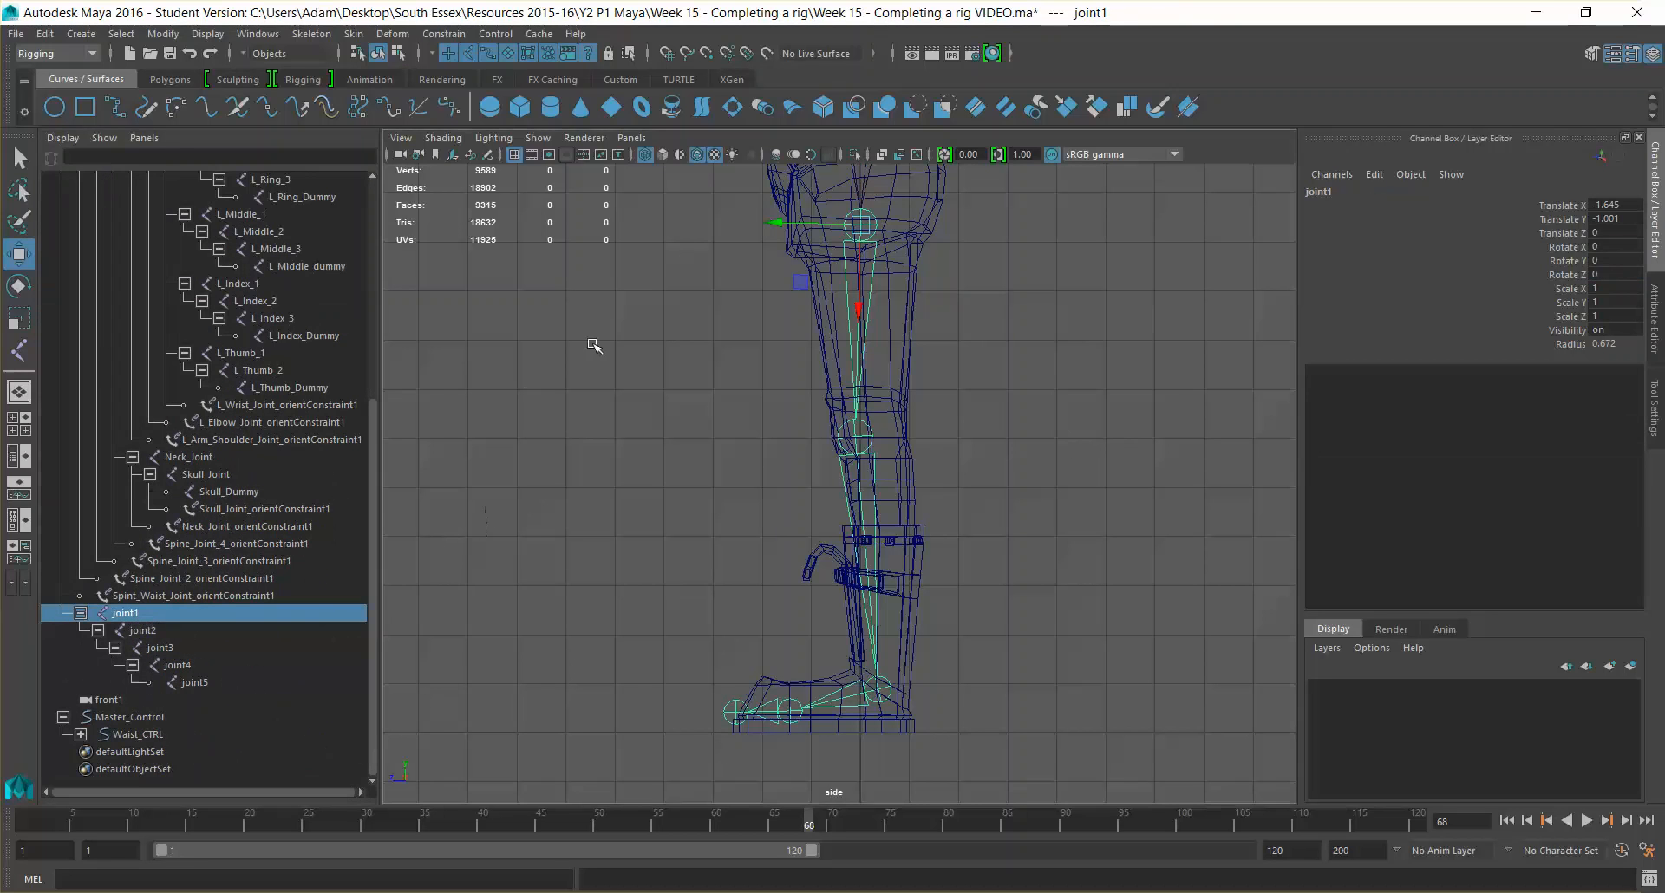
{"action": "double_click", "coordinate": [126, 614]}
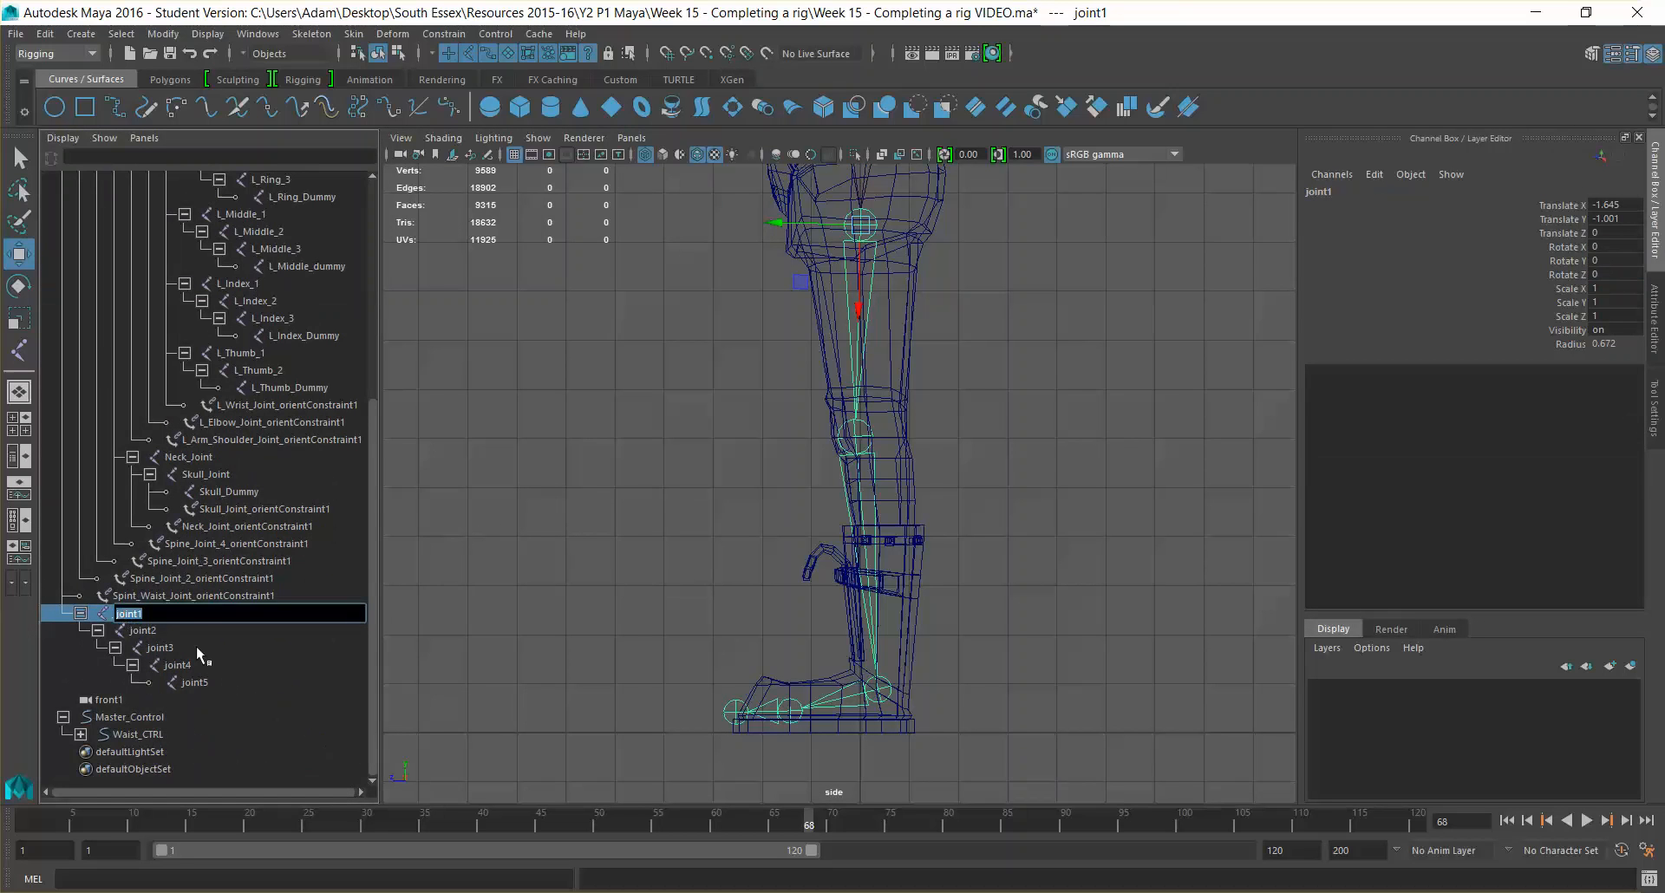
{"action": "type", "text": "L"}
{"action": "type", "text": "_Hip"}
{"action": "key", "text": "BackSpace"}
{"action": "key", "text": "BackSpace"}
{"action": "key", "text": "BackSpace"}
{"action": "key", "text": "BackSpace"}
{"action": "type", "text": "_Leg__Hip"}
{"action": "key", "text": "Return"}
Correct the hip joint's name to L_Leg_Hip with a single underscore and copy the name for the other leg joints
{"action": "double_click", "coordinate": [169, 614]}
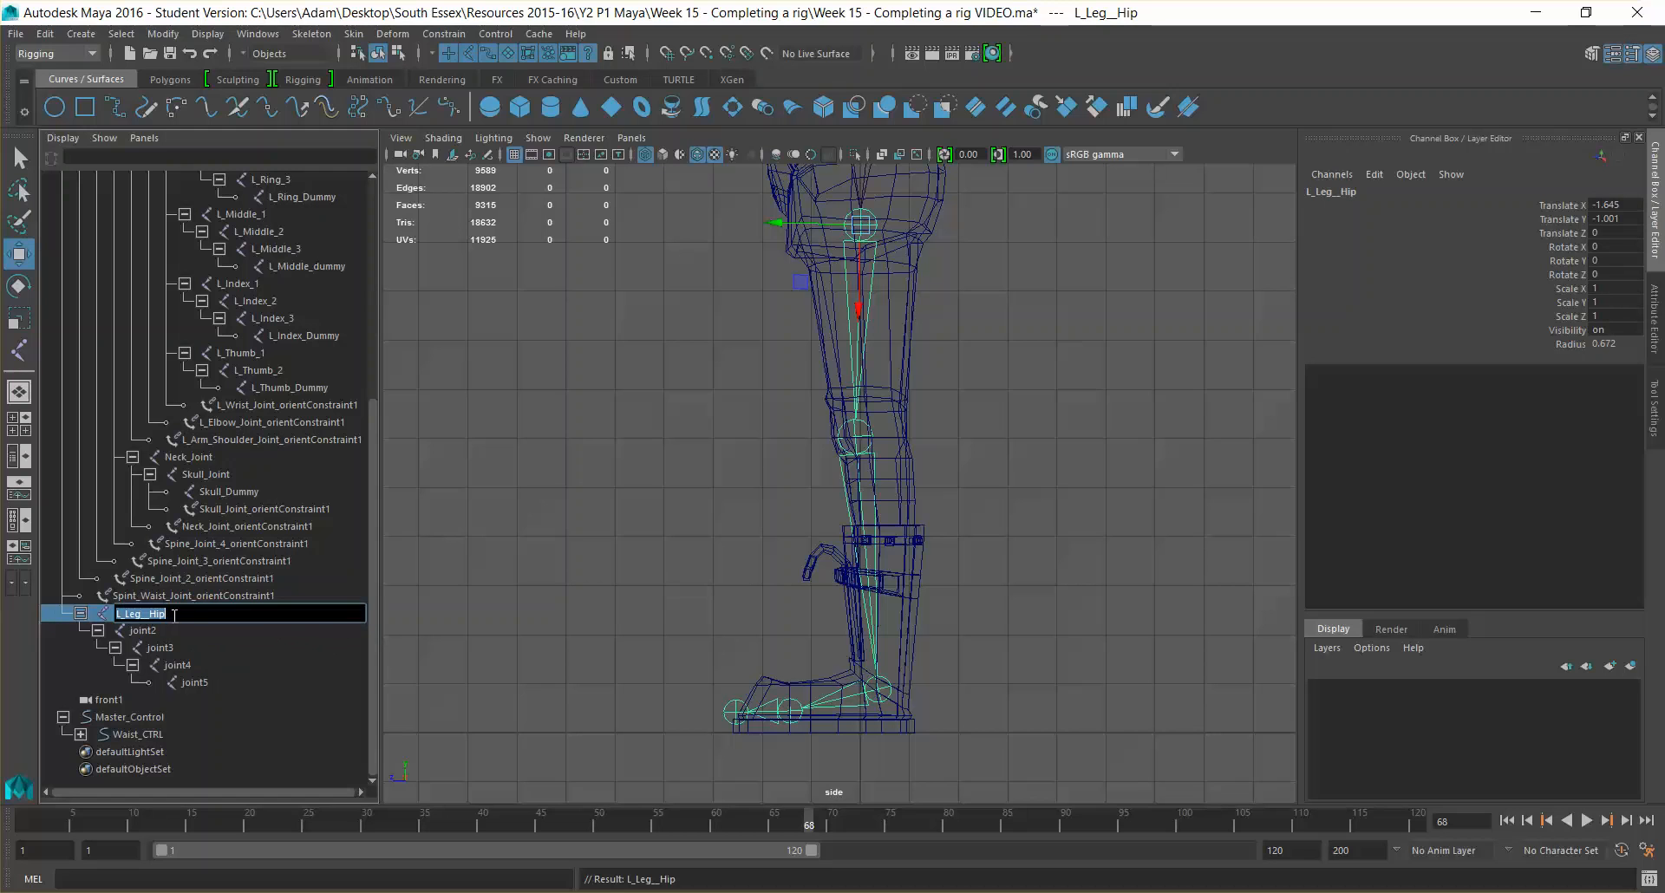
{"action": "left_click", "coordinate": [175, 615]}
{"action": "key", "text": "Left"}
{"action": "key", "text": "Left"}
{"action": "key", "text": "Left"}
{"action": "key", "text": "BackSpace"}
{"action": "left_click_drag", "start_coordinate": [200, 615], "coordinate": [29, 609]}
{"action": "key", "text": "ctrl+c"}
Rename the knee joint as L_Leg_Knee and the ankle joint as L_Leg_Ankle, reusing the copied name
{"action": "left_click", "coordinate": [160, 629]}
{"action": "double_click", "coordinate": [164, 631]}
{"action": "key", "text": "ctrl+v"}
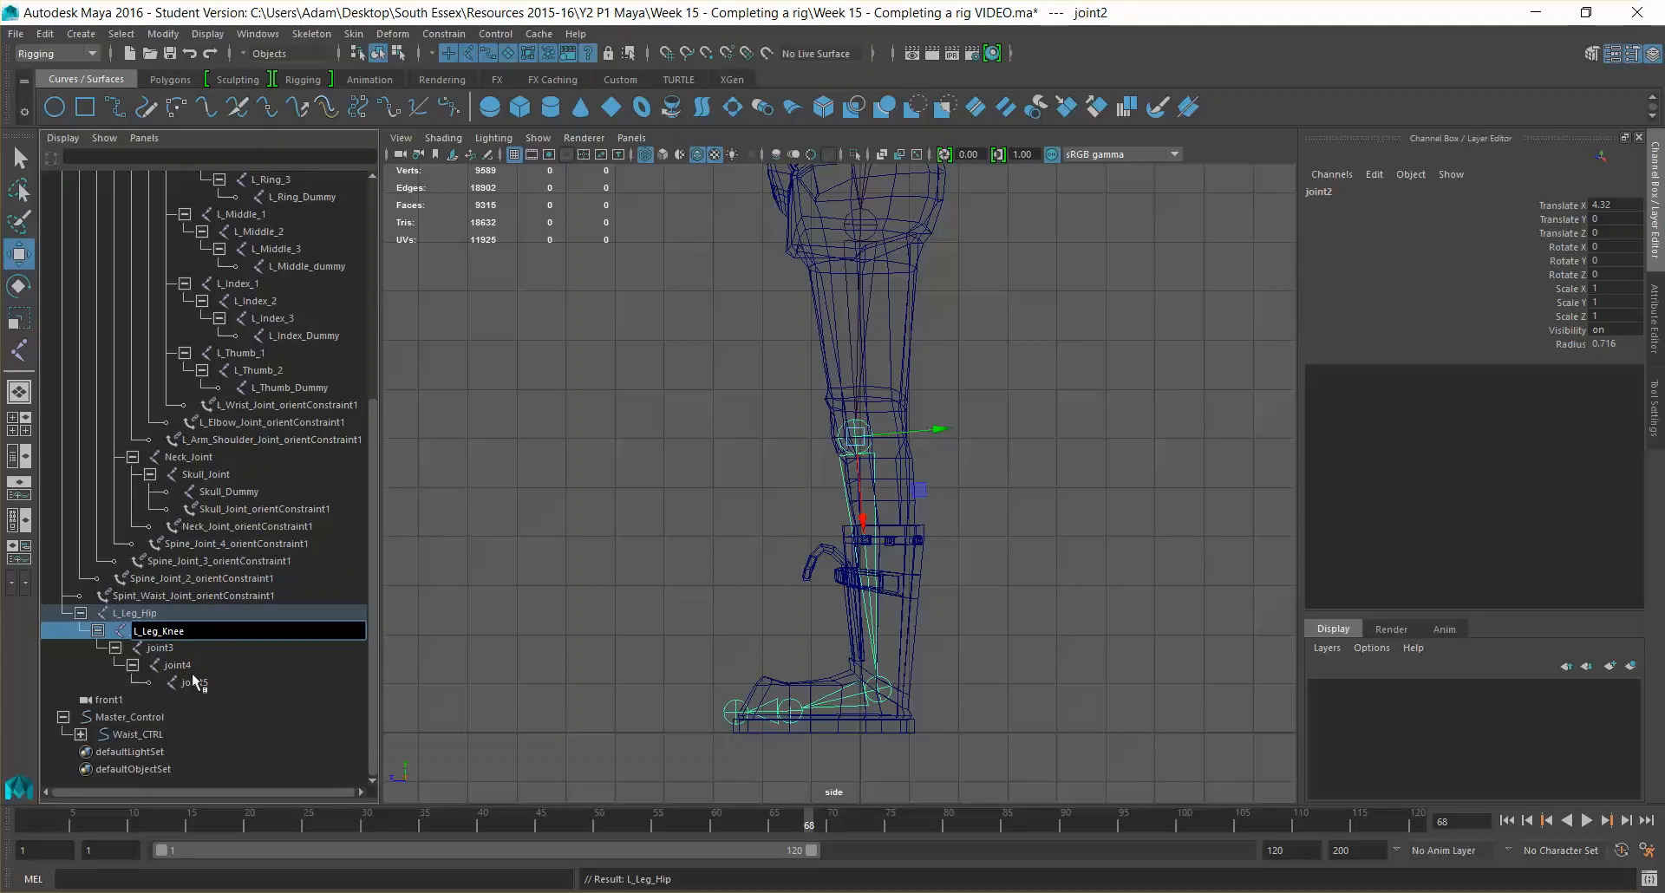
{"action": "left_click", "coordinate": [167, 654]}
{"action": "double_click", "coordinate": [178, 651]}
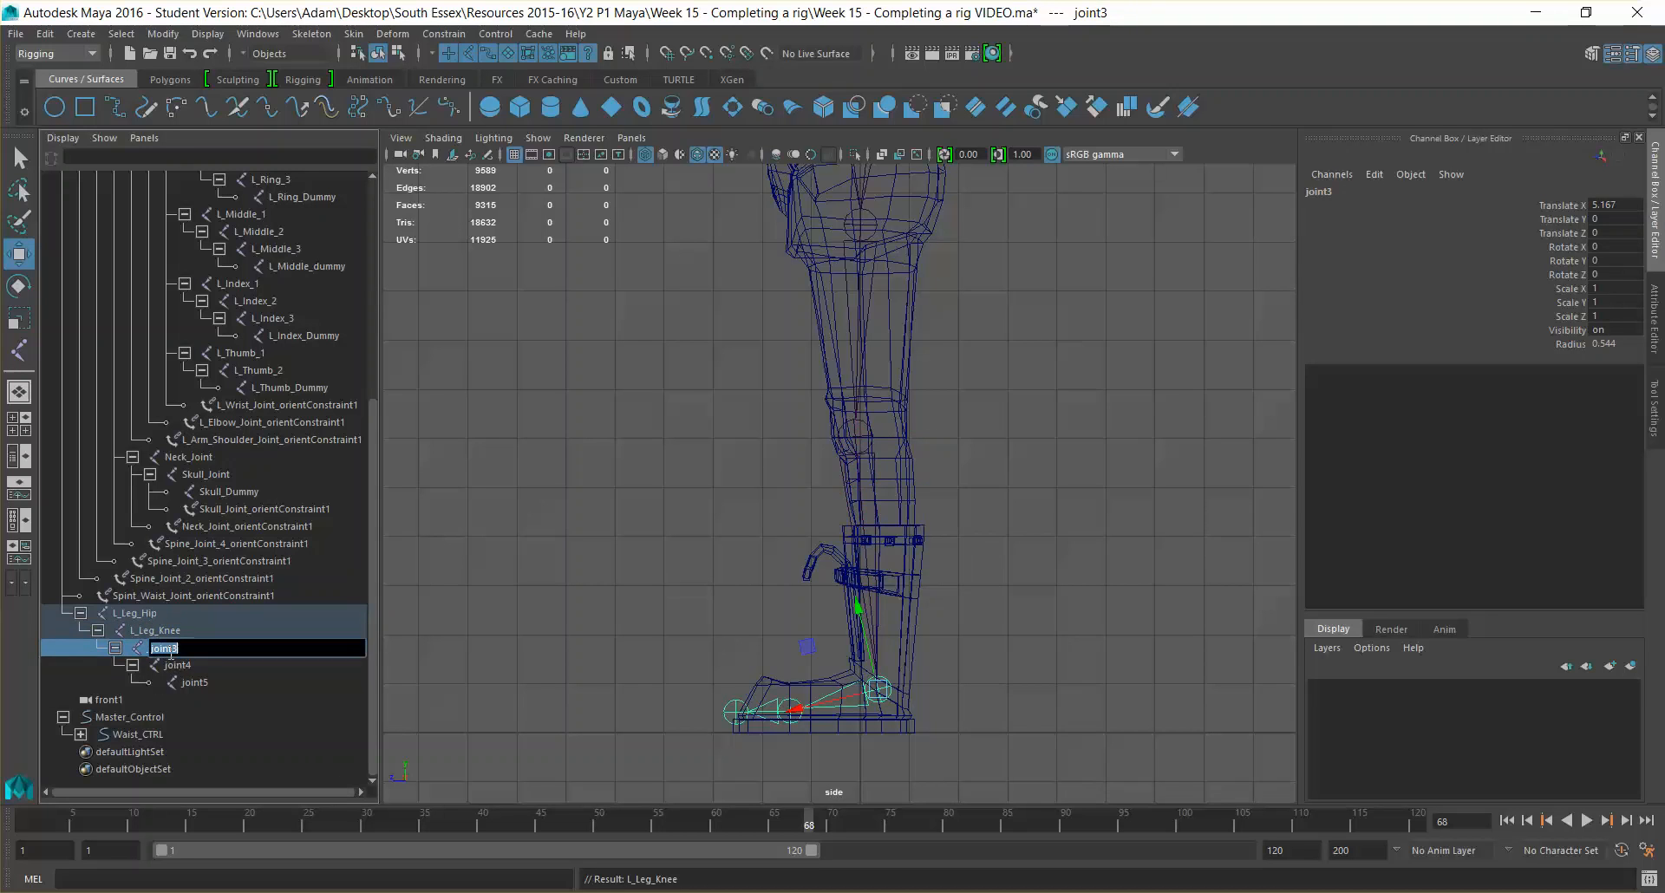
{"action": "key", "text": "ctrl+v"}
{"action": "type", "text": "Ankle"}
{"action": "key", "text": "Return"}
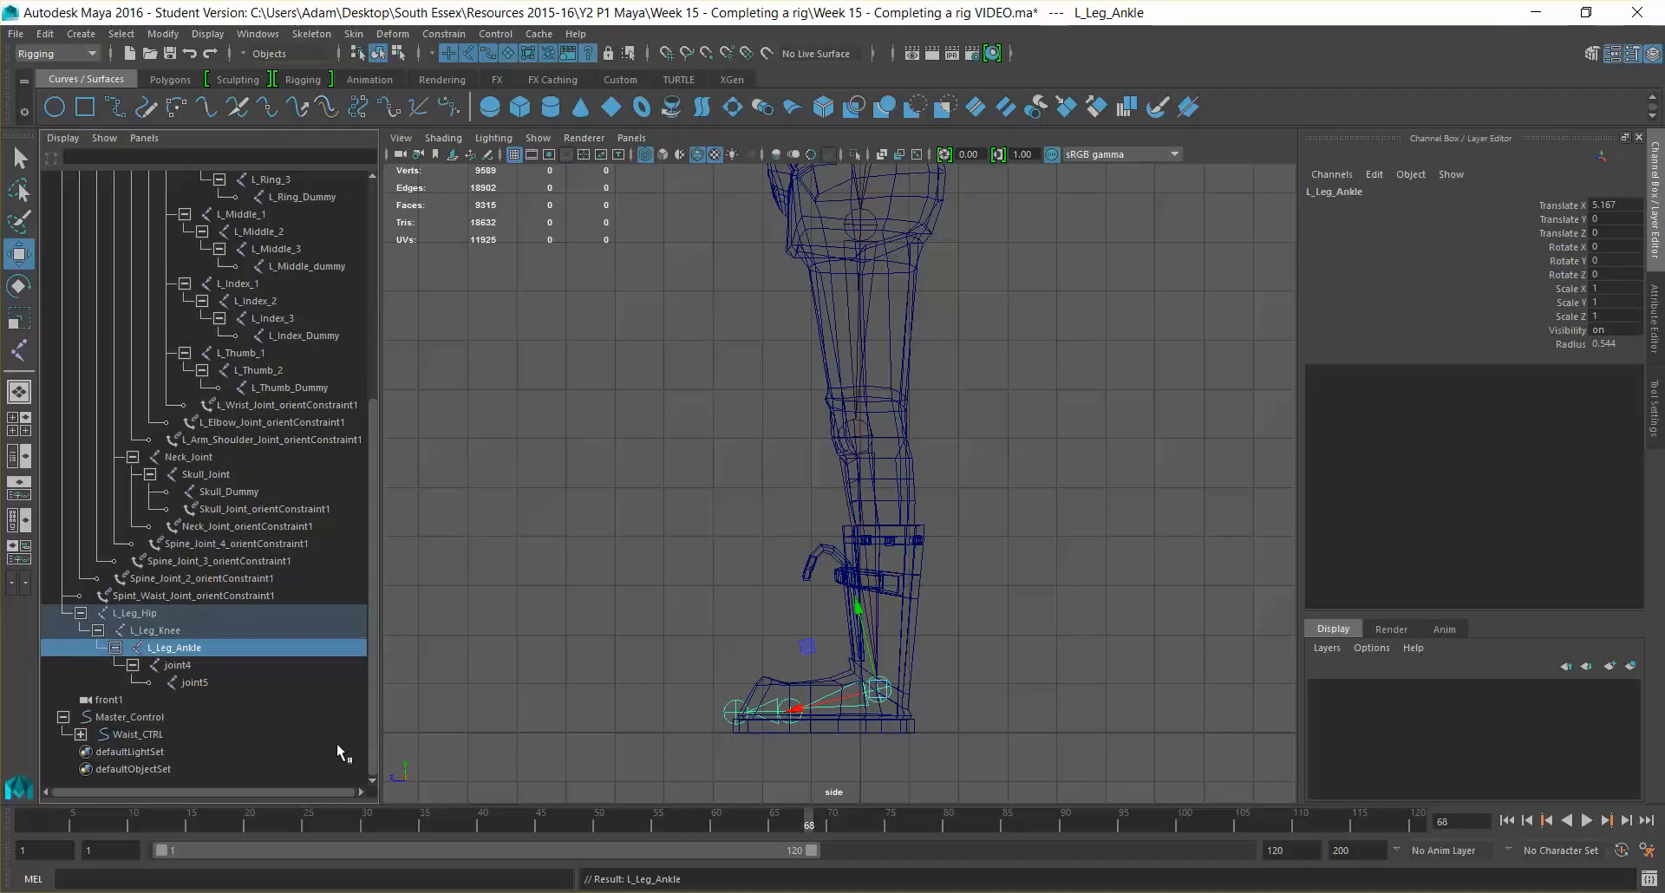
Rename the toe joint as L_Leg_Toe and the end joint of the chain as L_Leg_dummy
{"action": "double_click", "coordinate": [195, 664]}
{"action": "key", "text": "ctrl+v"}
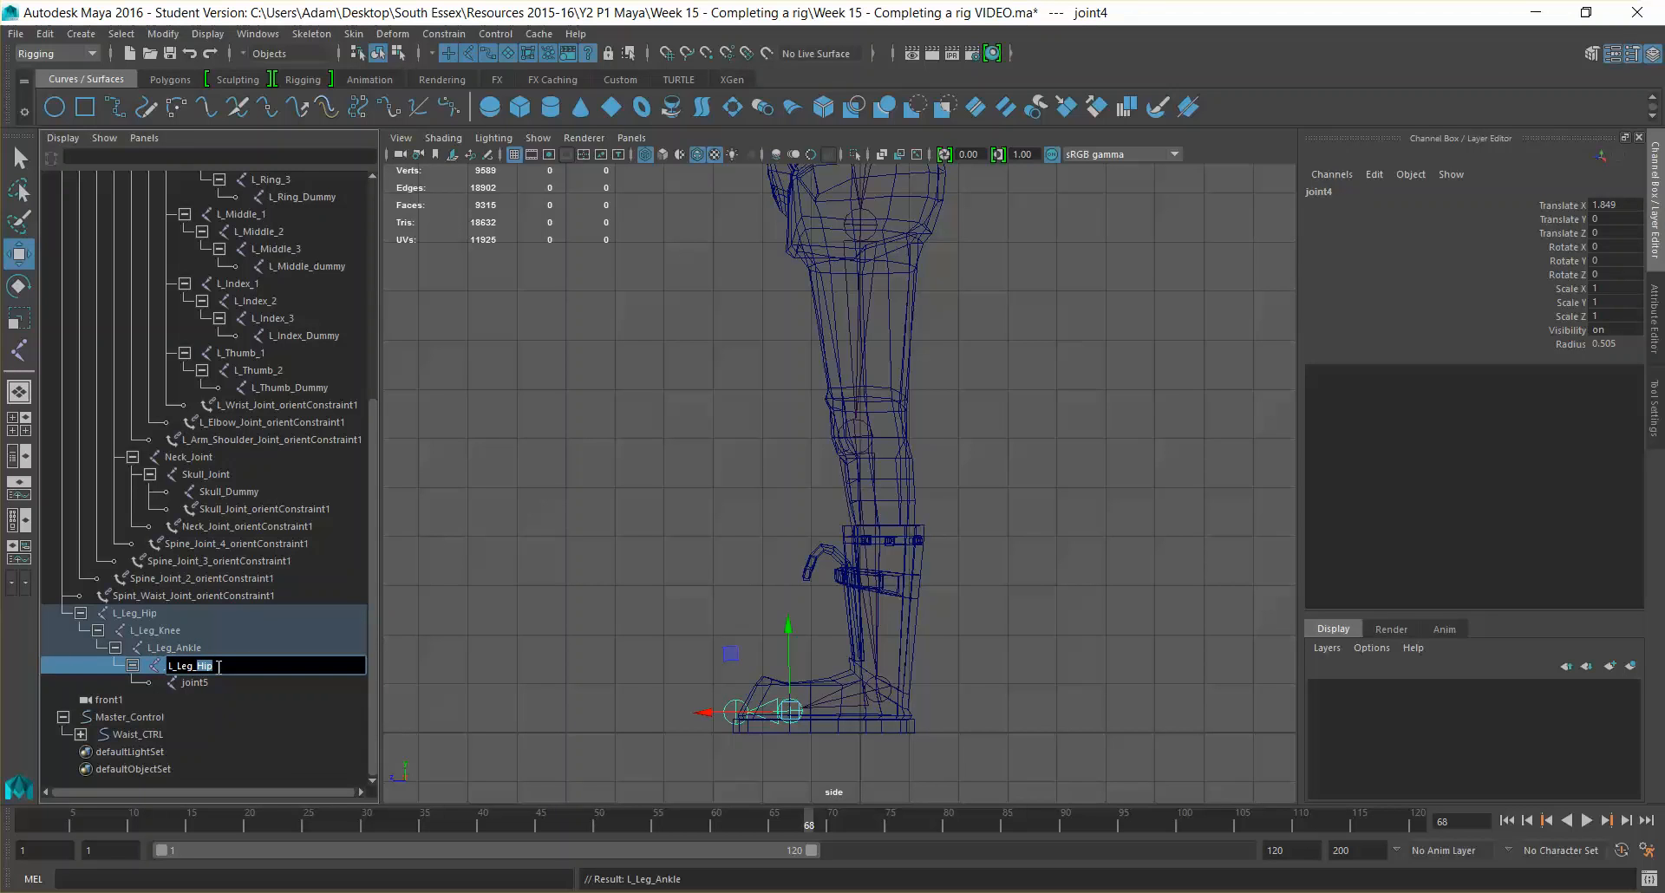
{"action": "key", "text": "Return"}
{"action": "double_click", "coordinate": [201, 683]}
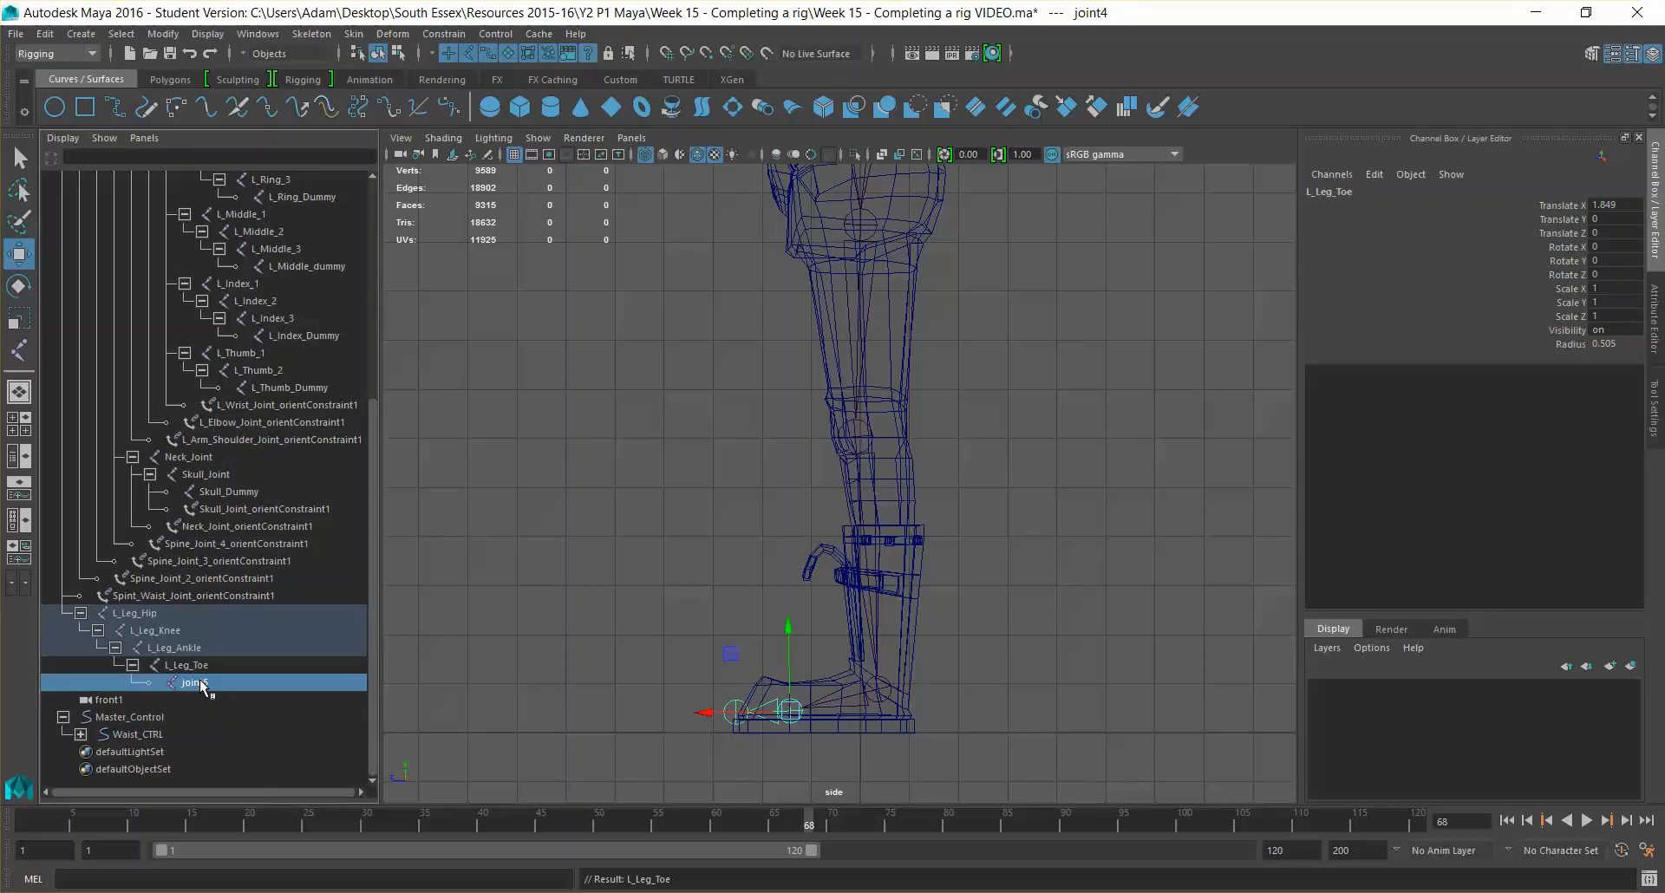
{"action": "key", "text": "ctrl+v"}
{"action": "left_click_drag", "start_coordinate": [233, 683], "coordinate": [214, 683]}
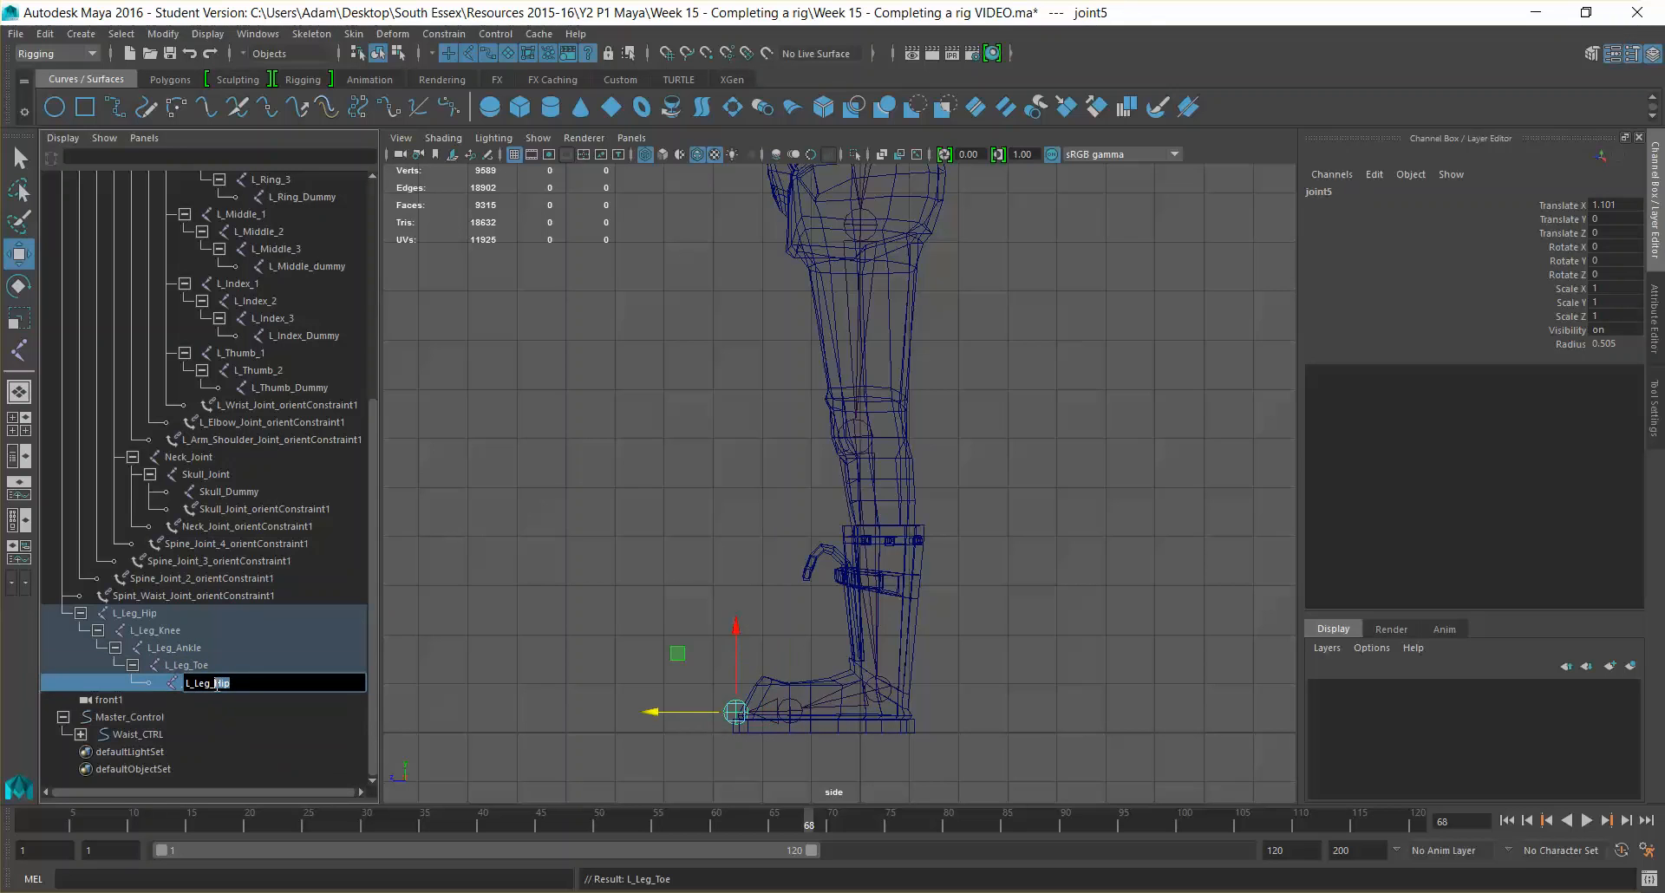
{"action": "key", "text": "Return"}
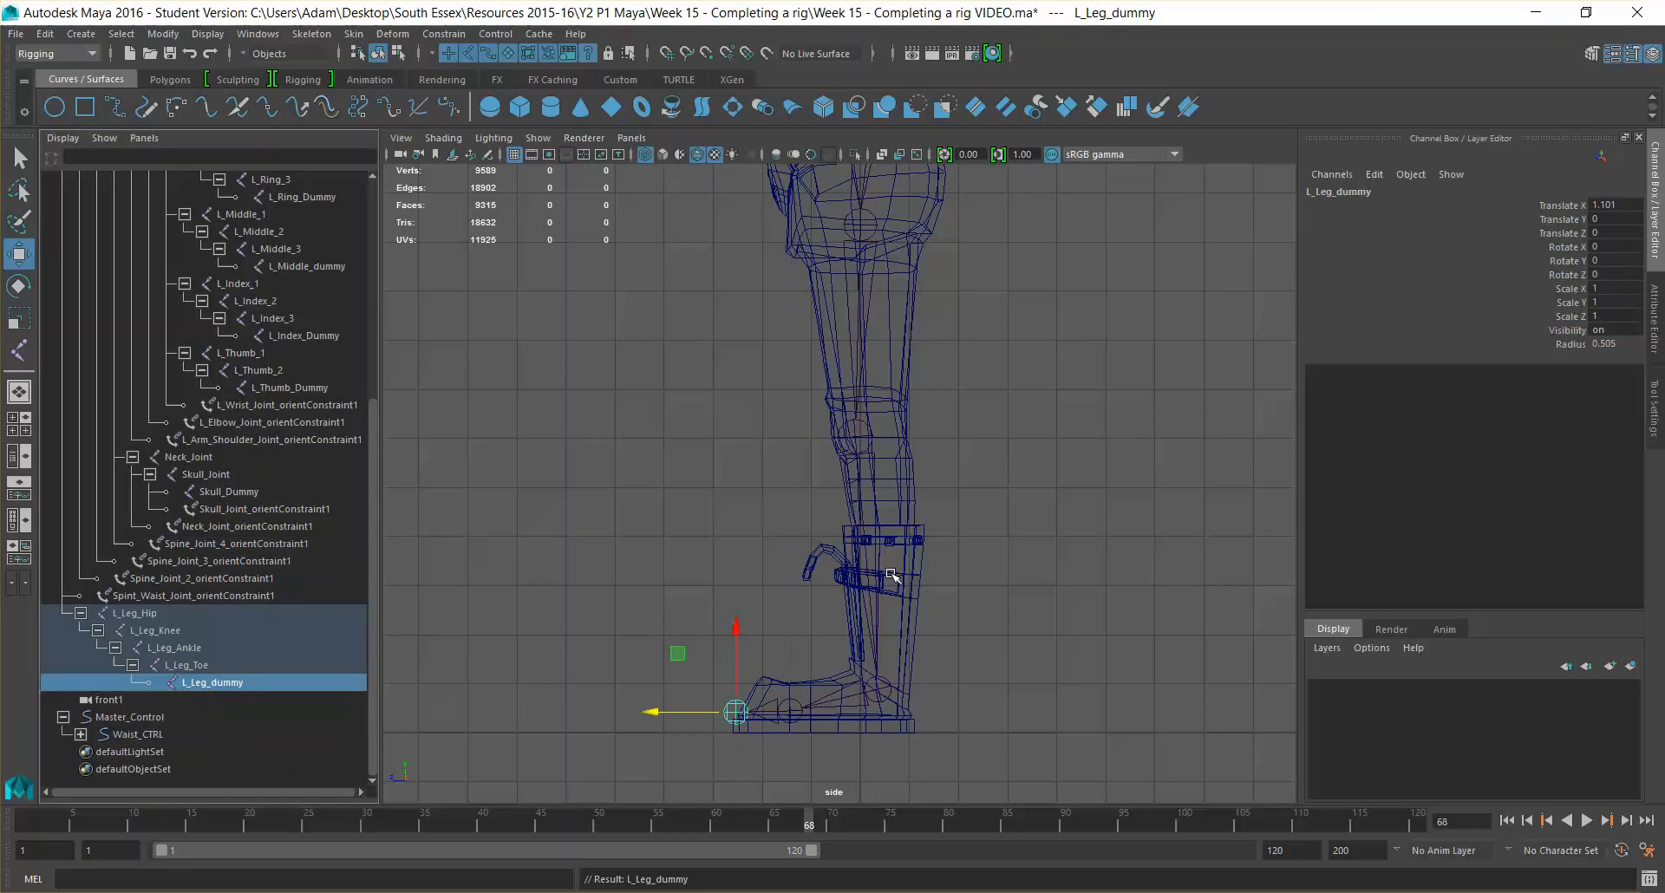
Hide the polygons in the side view so that only the joints and control curves are displayed
{"action": "middle_click_drag", "start_coordinate": [1075, 328], "coordinate": [1052, 461], "text": "alt"}
{"action": "right_click_drag", "start_coordinate": [1022, 508], "coordinate": [1014, 454], "text": "alt"}
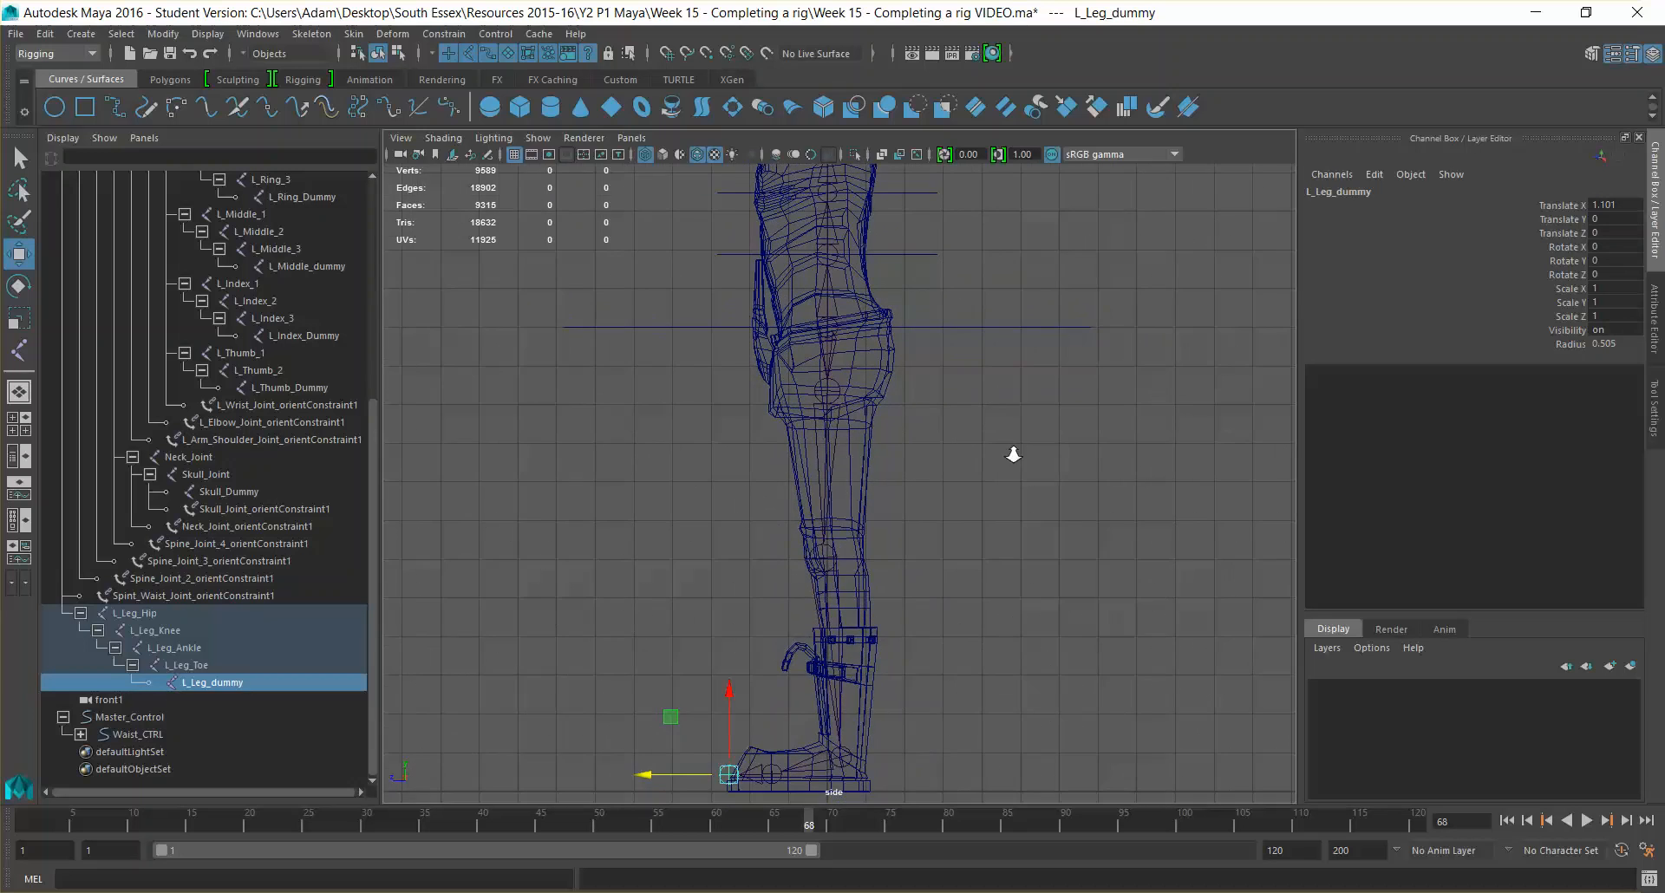
{"action": "middle_click_drag", "start_coordinate": [1011, 460], "coordinate": [989, 416], "text": "alt"}
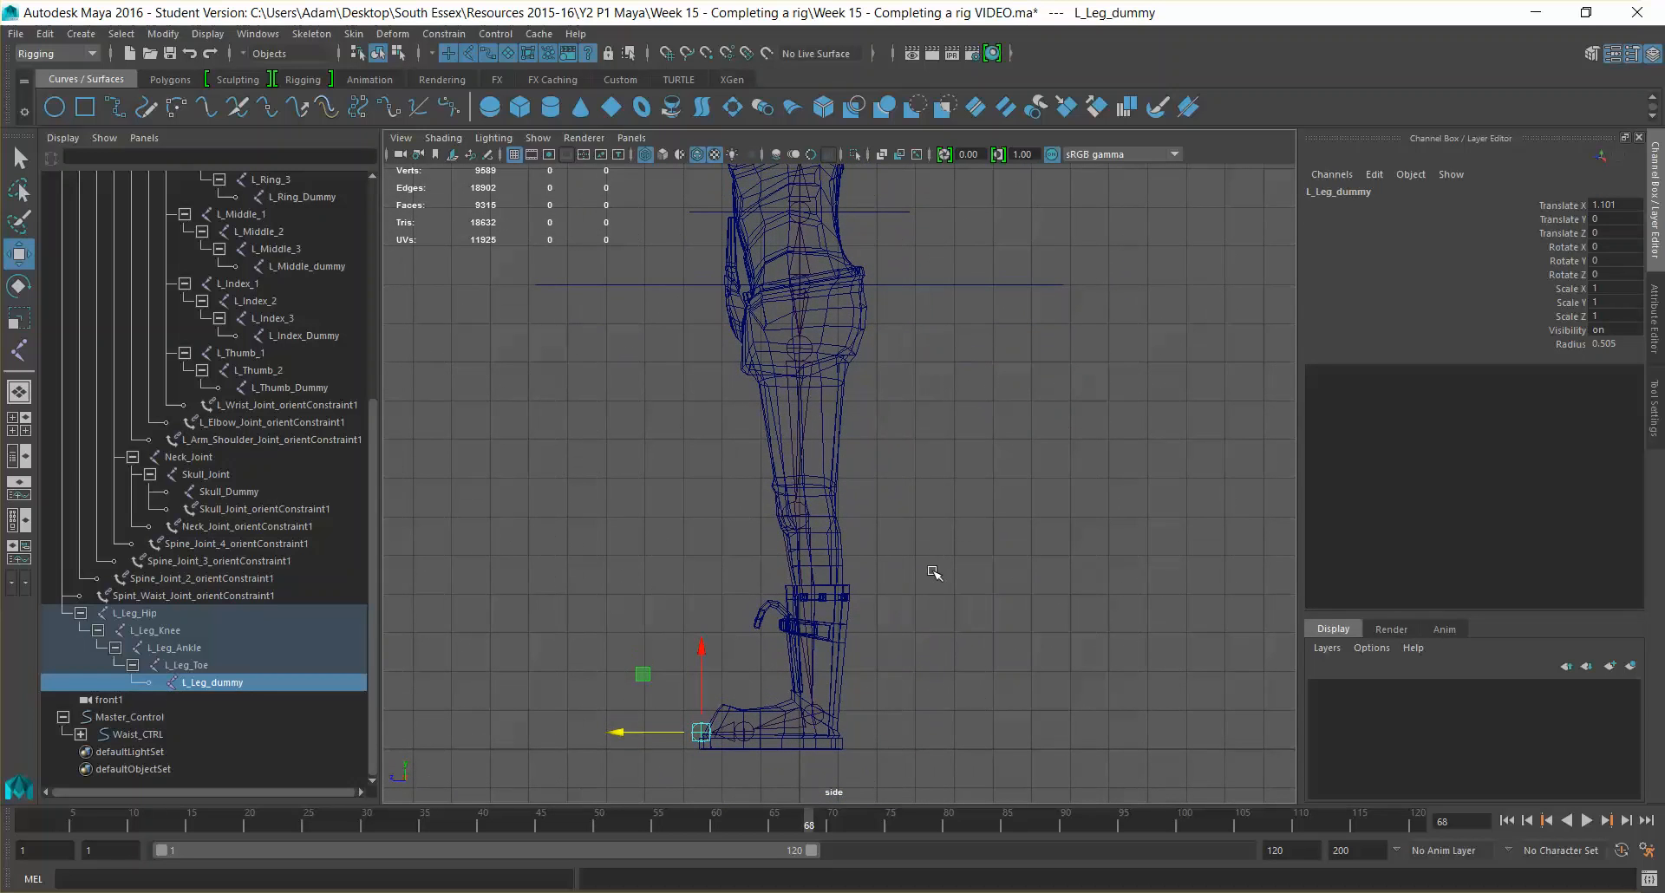
{"action": "left_click", "coordinate": [537, 137]}
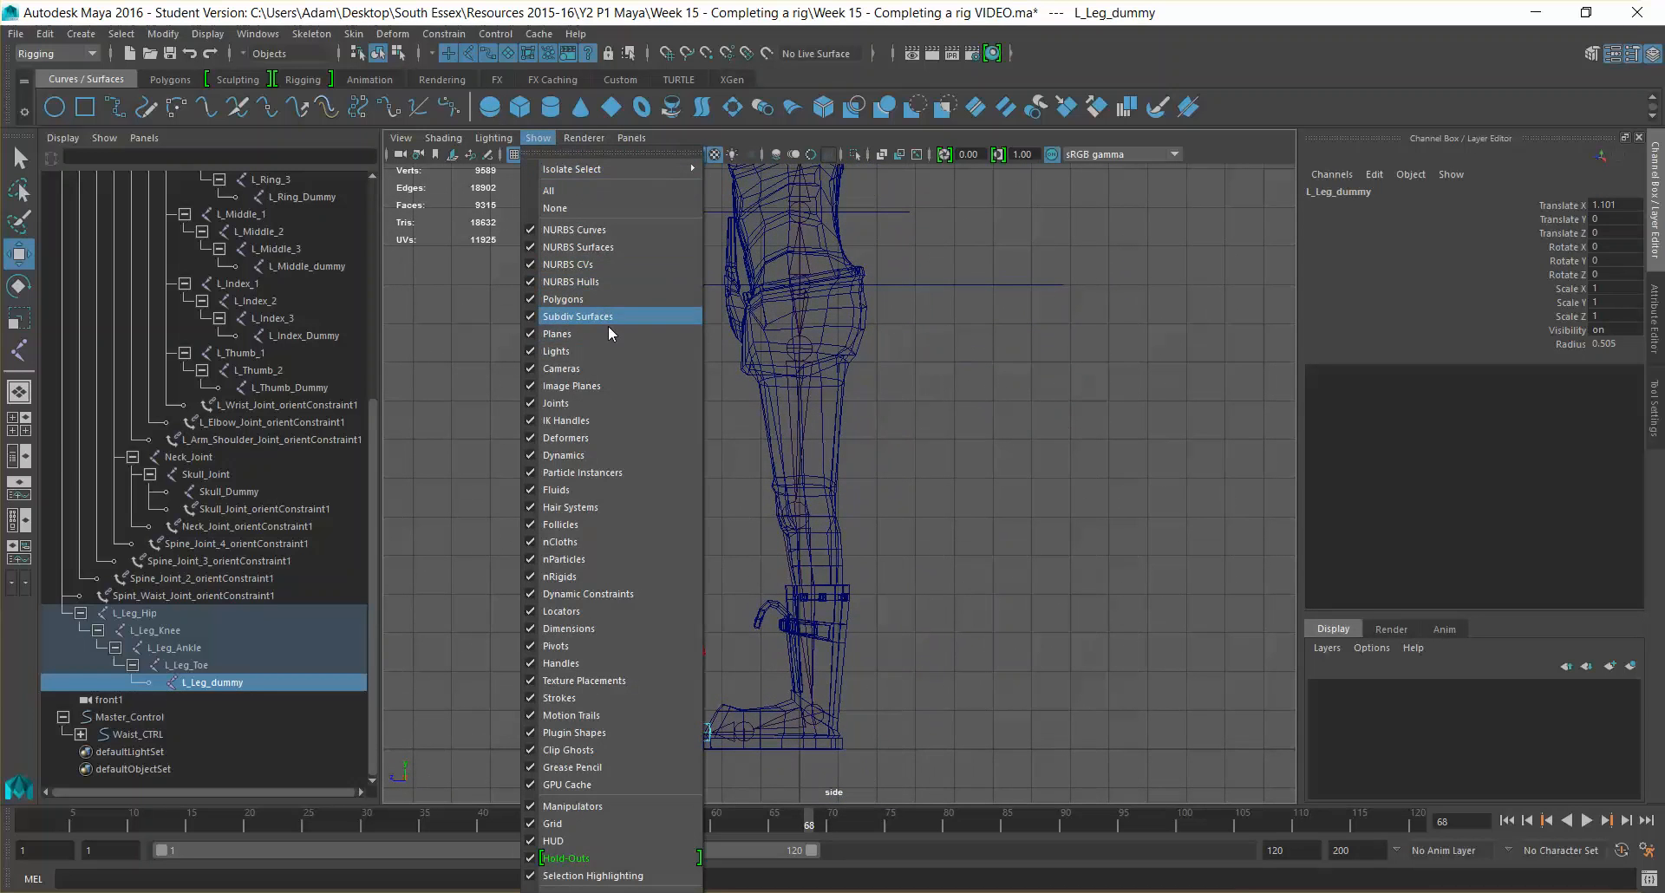
{"action": "left_click", "coordinate": [563, 299]}
{"action": "middle_click_drag", "start_coordinate": [953, 317], "coordinate": [959, 508], "text": "alt"}
{"action": "middle_click_drag", "start_coordinate": [1168, 528], "coordinate": [1133, 328], "text": "alt"}
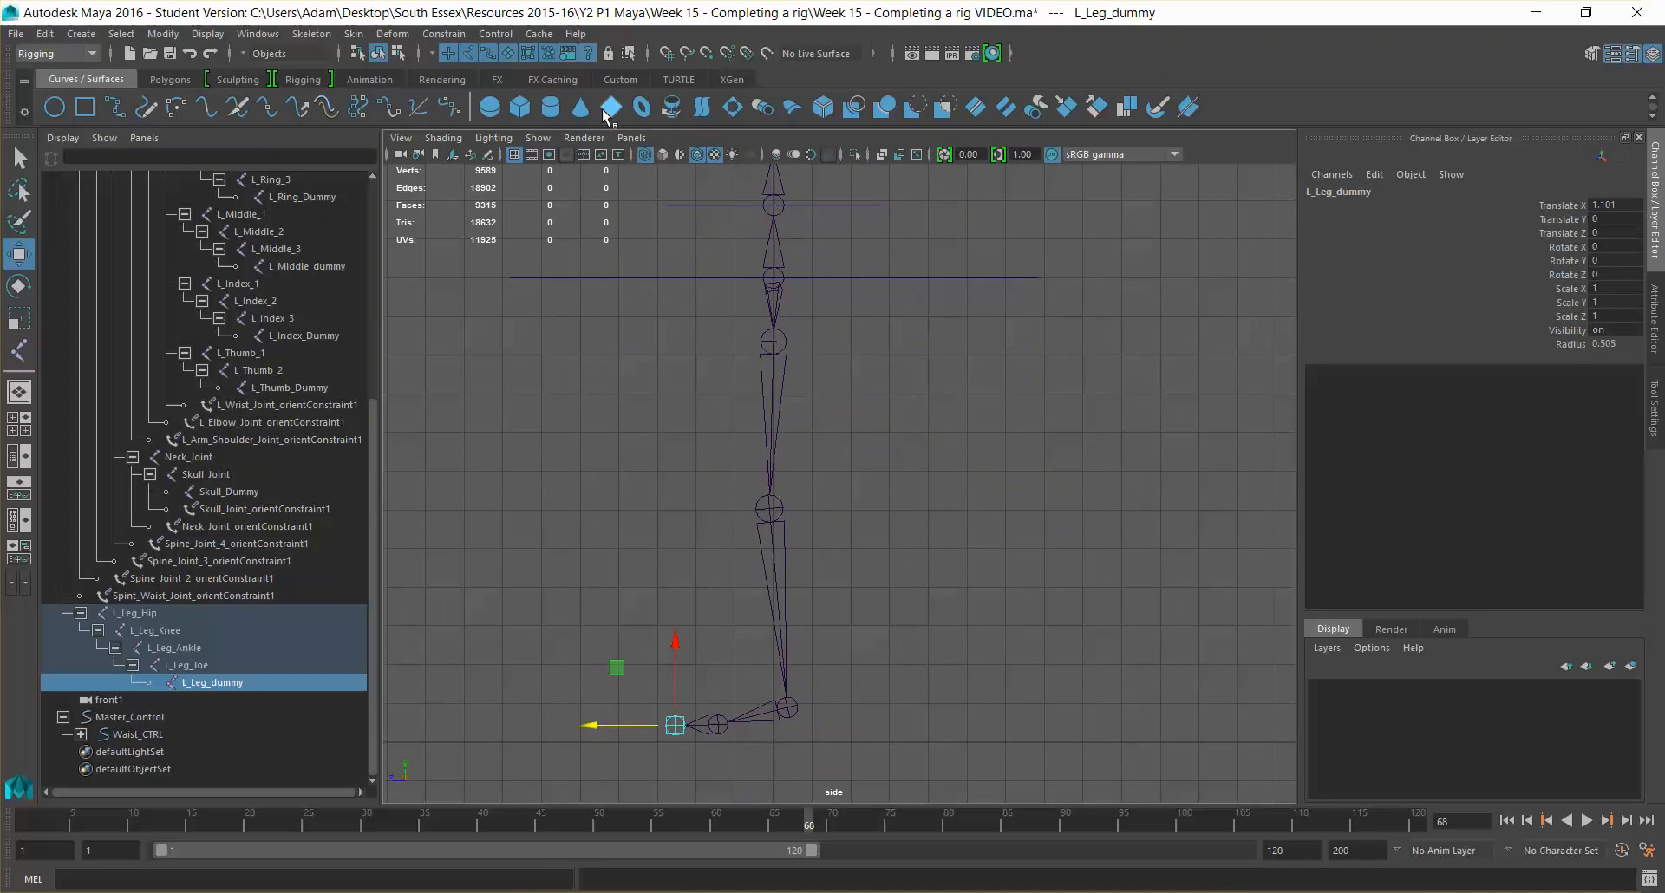
Switch the viewport to the persp camera and view the whole skeleton at an angle
{"action": "left_click", "coordinate": [631, 137]}
{"action": "mouse_move", "coordinate": [738, 156]}
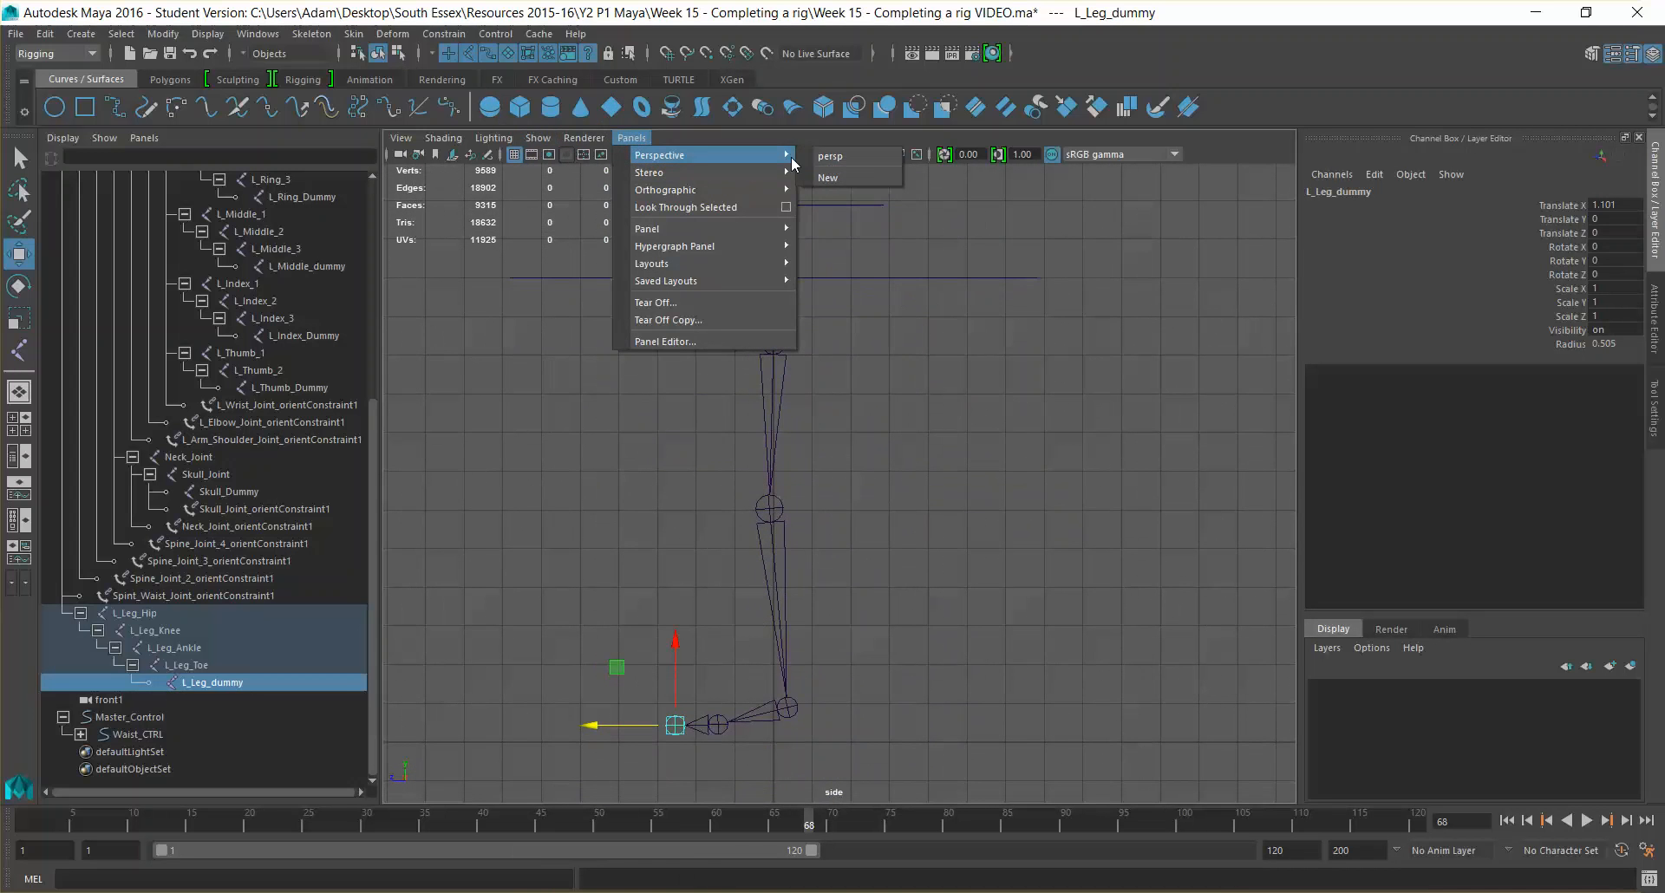
{"action": "left_click", "coordinate": [828, 158]}
{"action": "left_click_drag", "start_coordinate": [1025, 422], "coordinate": [985, 409], "text": "alt"}
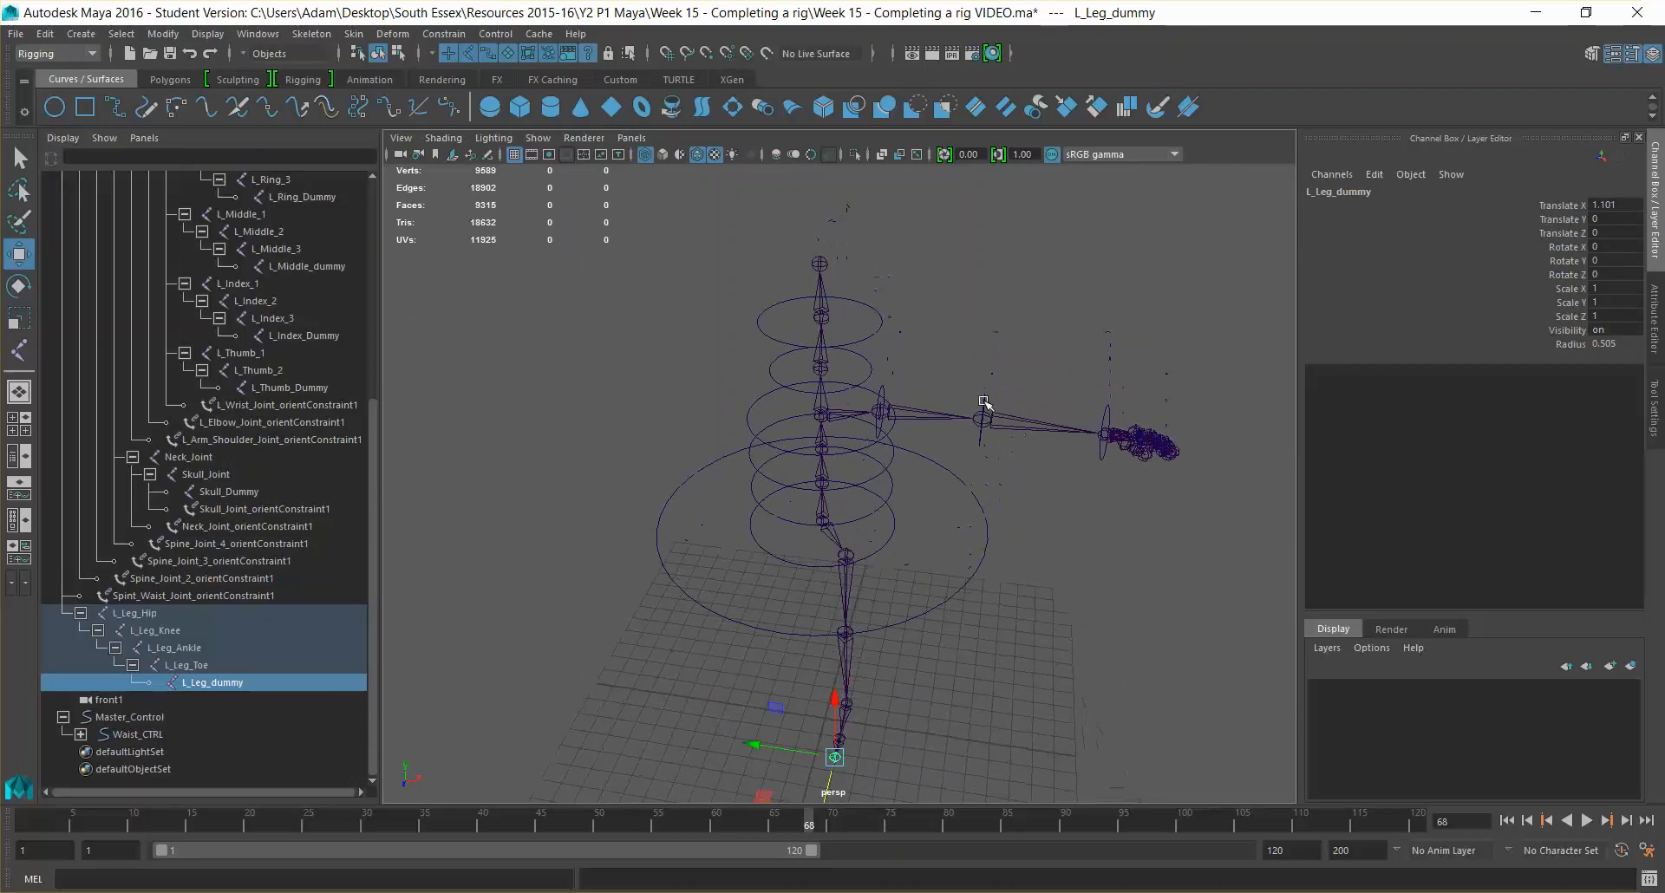
Test the arm's forward kinematics by rotating the left elbow control about -34° in Y, try the left shoulder control, and undo the changes
{"action": "left_click", "coordinate": [985, 410]}
{"action": "left_click_drag", "start_coordinate": [1029, 509], "coordinate": [977, 495], "text": "alt"}
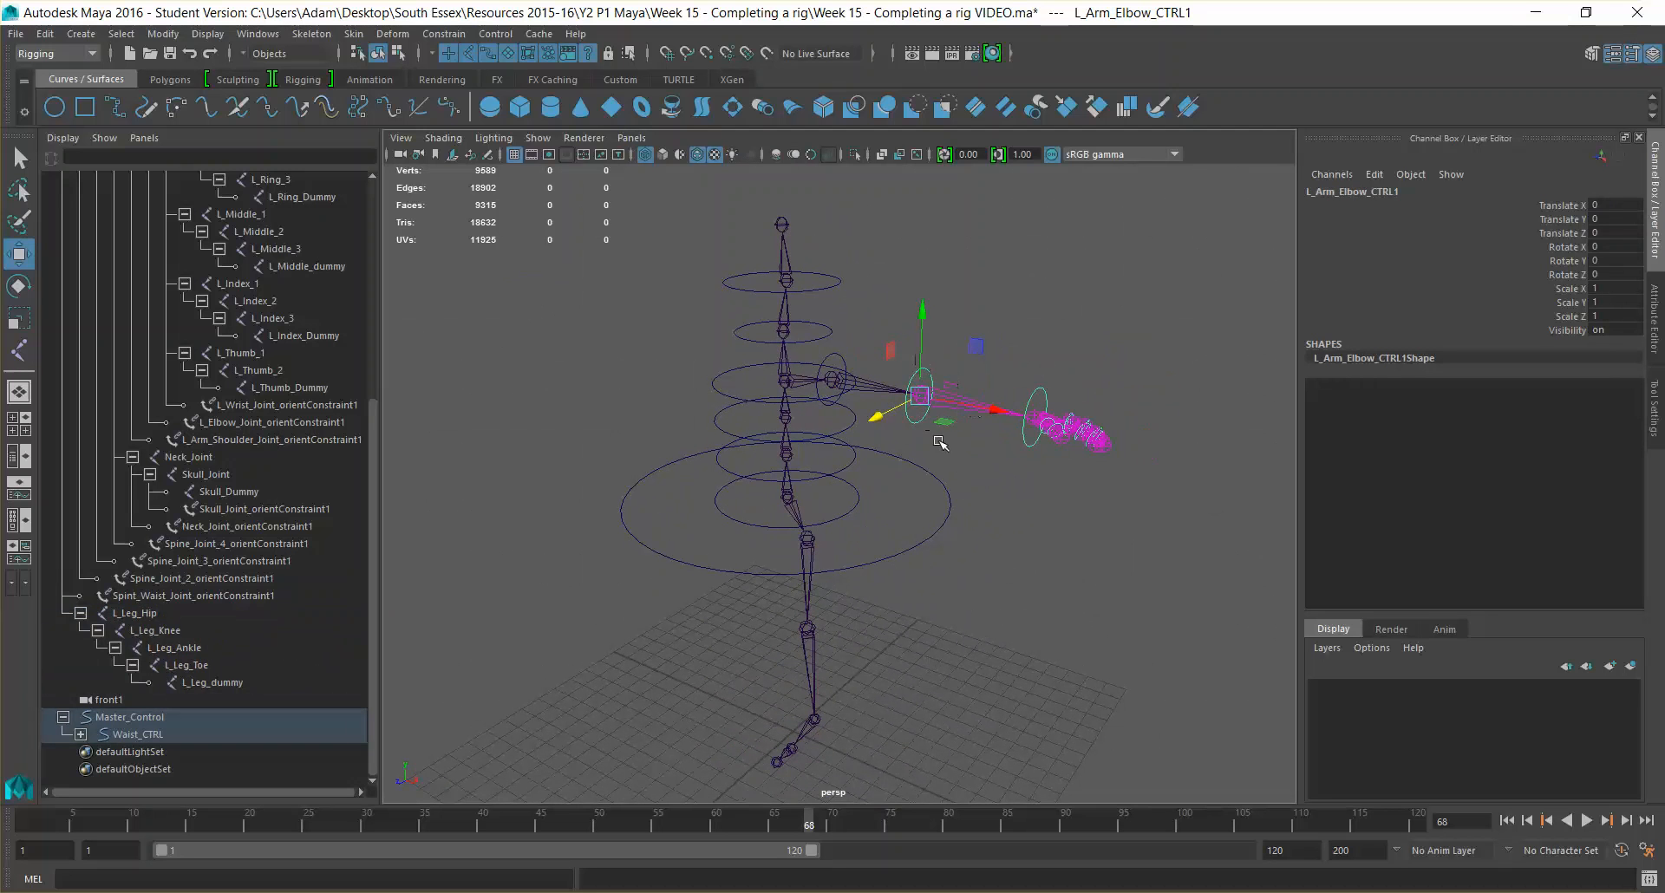
{"action": "key", "text": "e"}
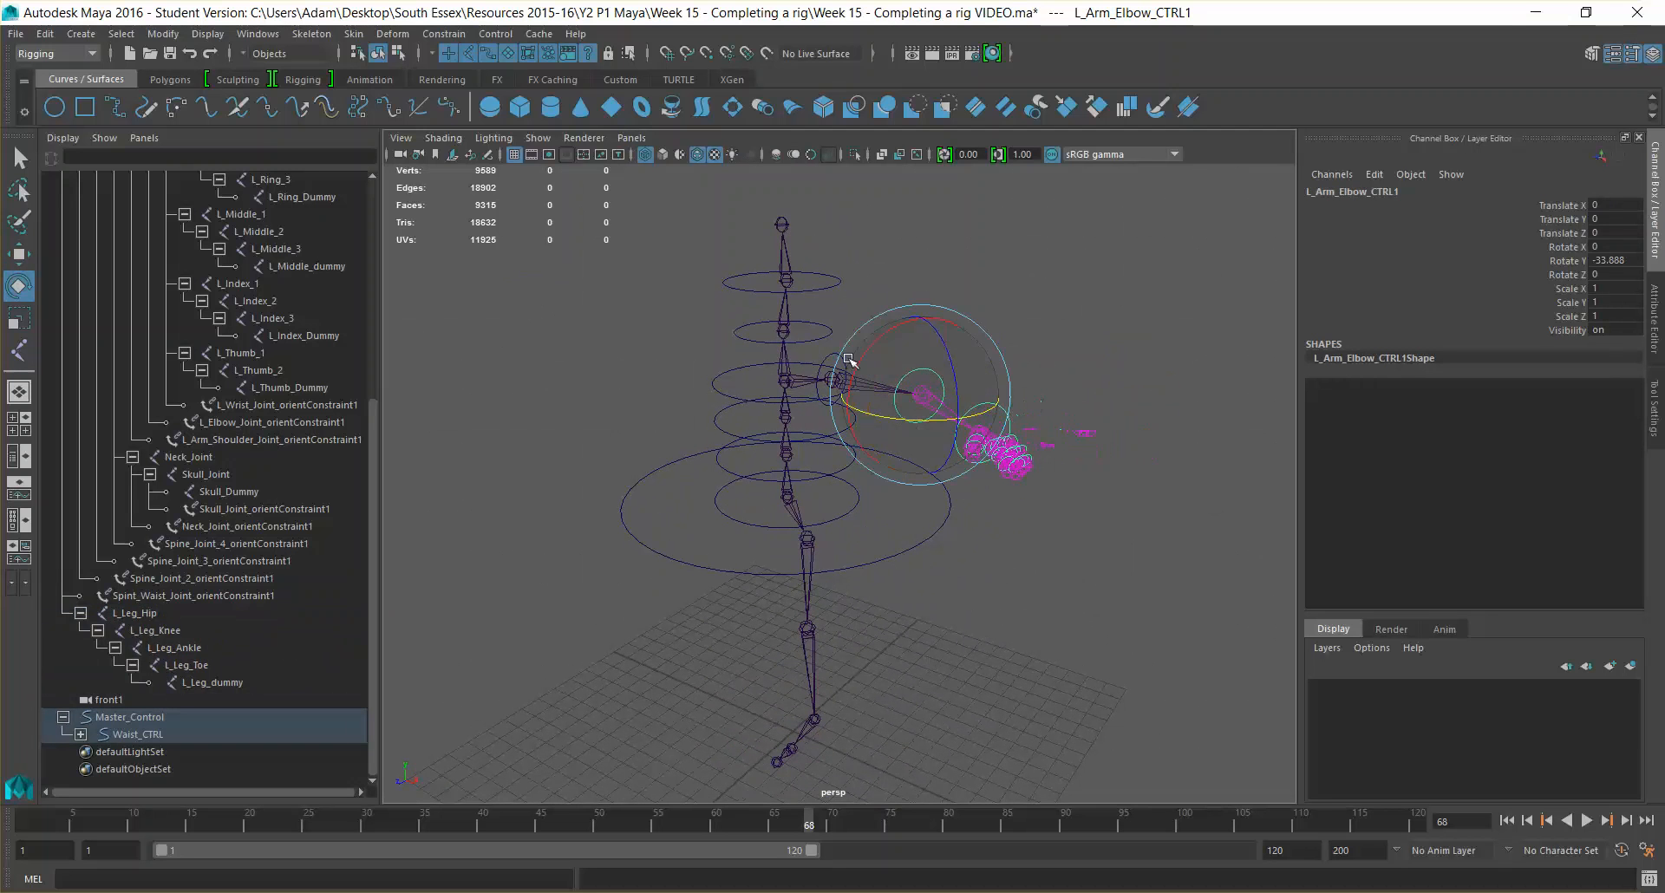
{"action": "left_click", "coordinate": [839, 400]}
{"action": "mouse_move", "coordinate": [839, 399]}
{"action": "left_mouse_down"}
{"action": "mouse_move", "coordinate": [822, 423]}
{"action": "mouse_move", "coordinate": [848, 392]}
{"action": "mouse_move", "coordinate": [839, 407]}
{"action": "left_mouse_up"}
{"action": "key", "text": "ctrl+z"}
{"action": "key", "text": "ctrl+z"}
{"action": "key", "text": "ctrl+z"}
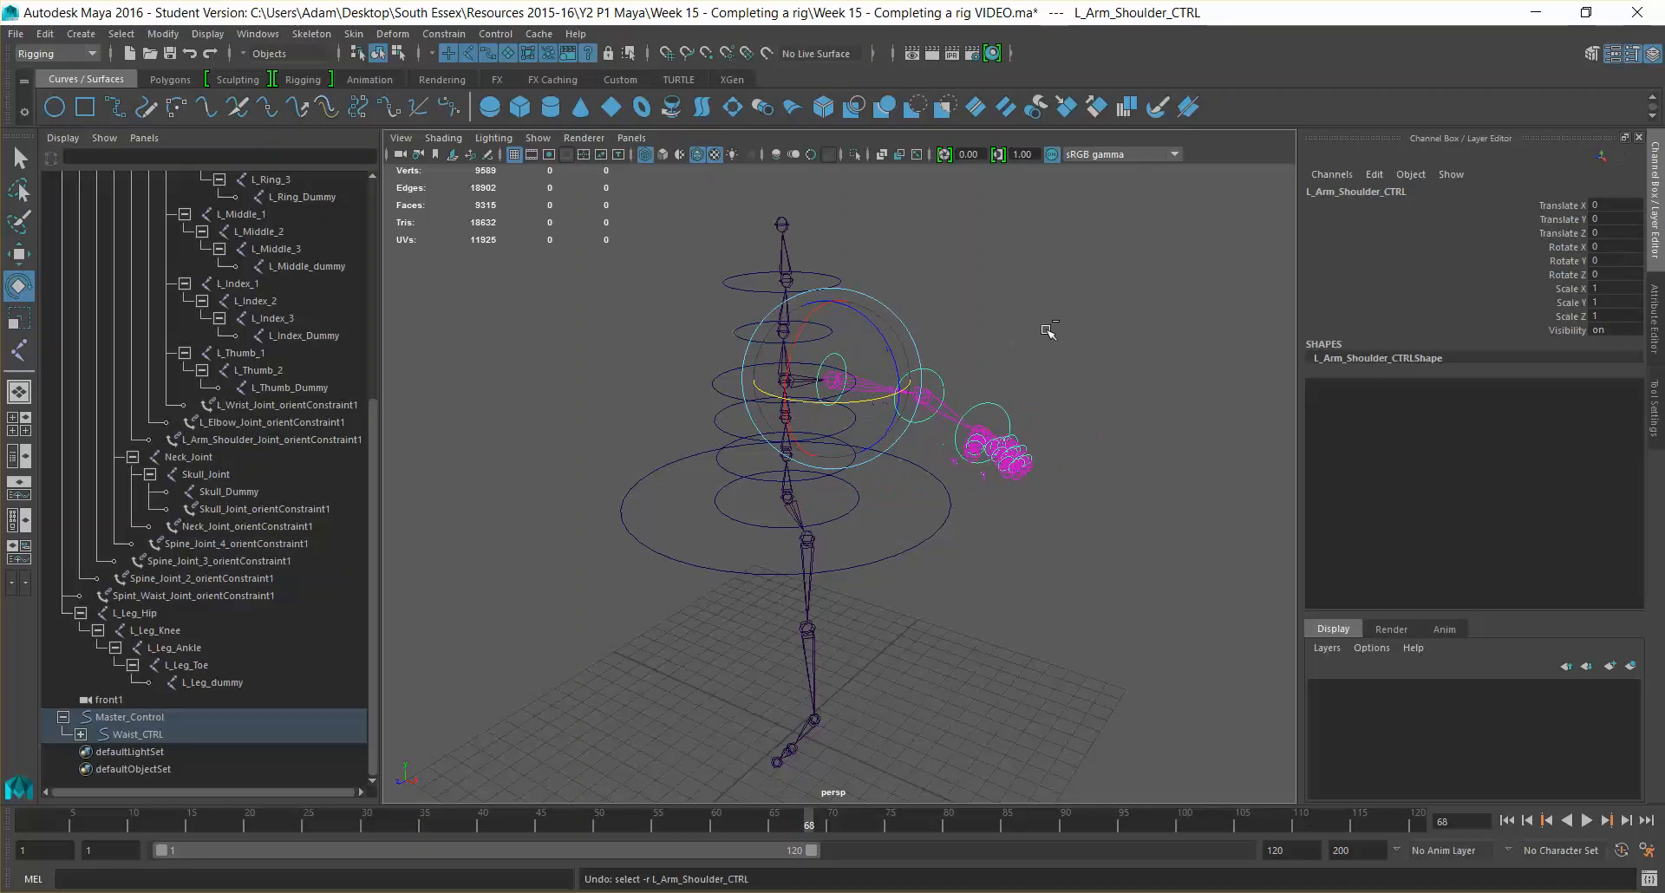
Switch the viewport to the side camera with the left leg's joint chain in view
{"action": "left_click_drag", "start_coordinate": [982, 683], "coordinate": [789, 409], "text": "alt"}
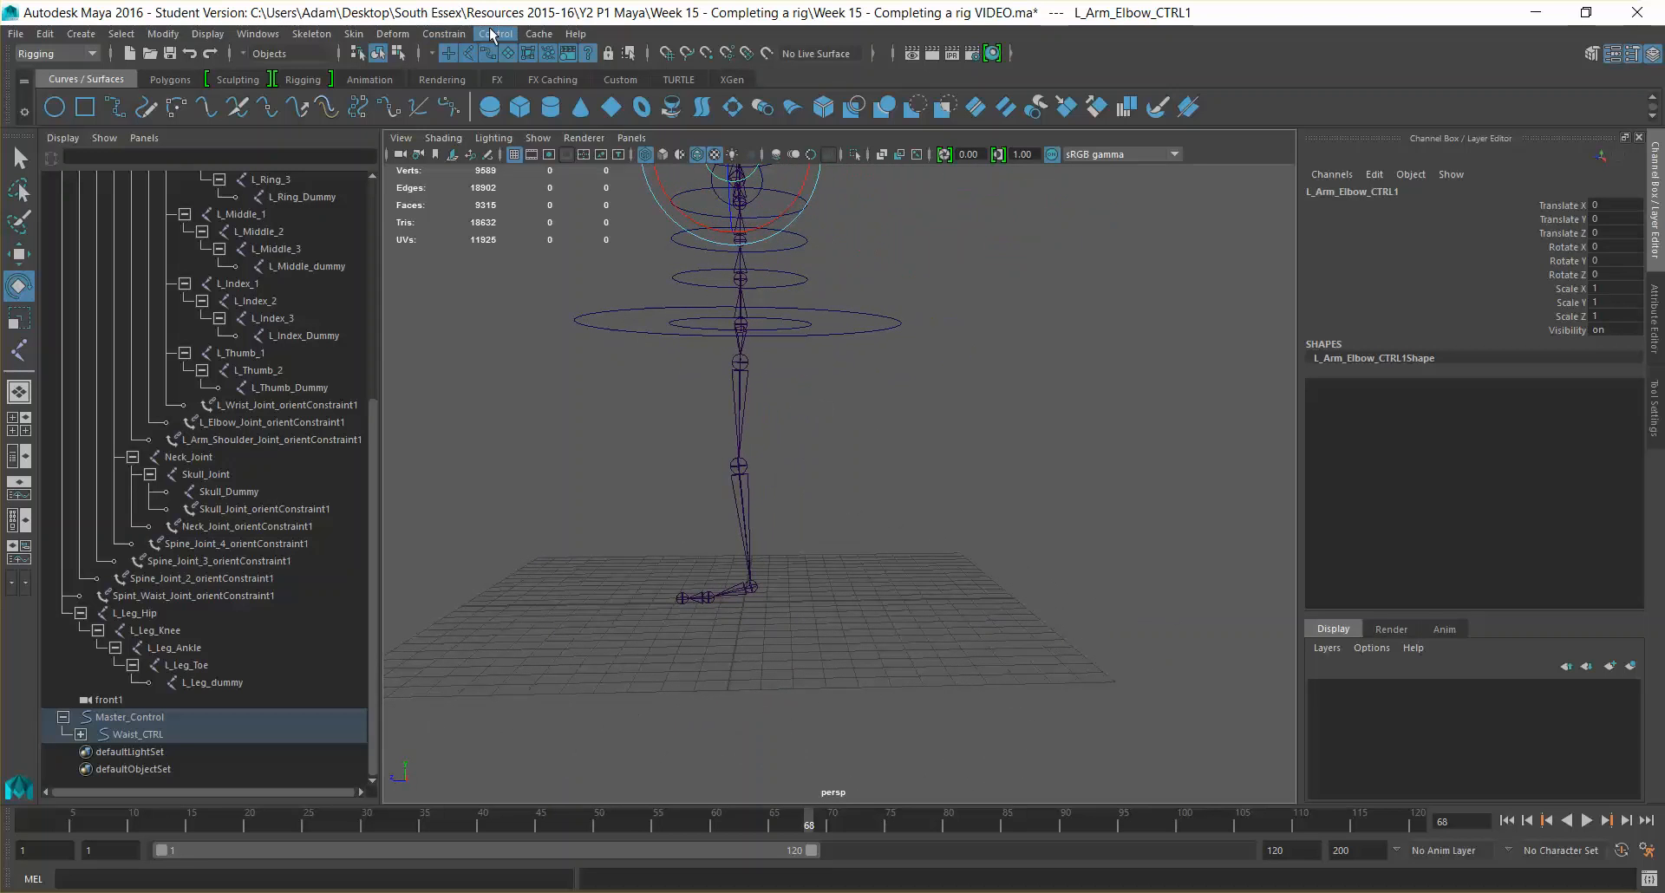
{"action": "left_click", "coordinate": [643, 141]}
{"action": "mouse_move", "coordinate": [741, 189]}
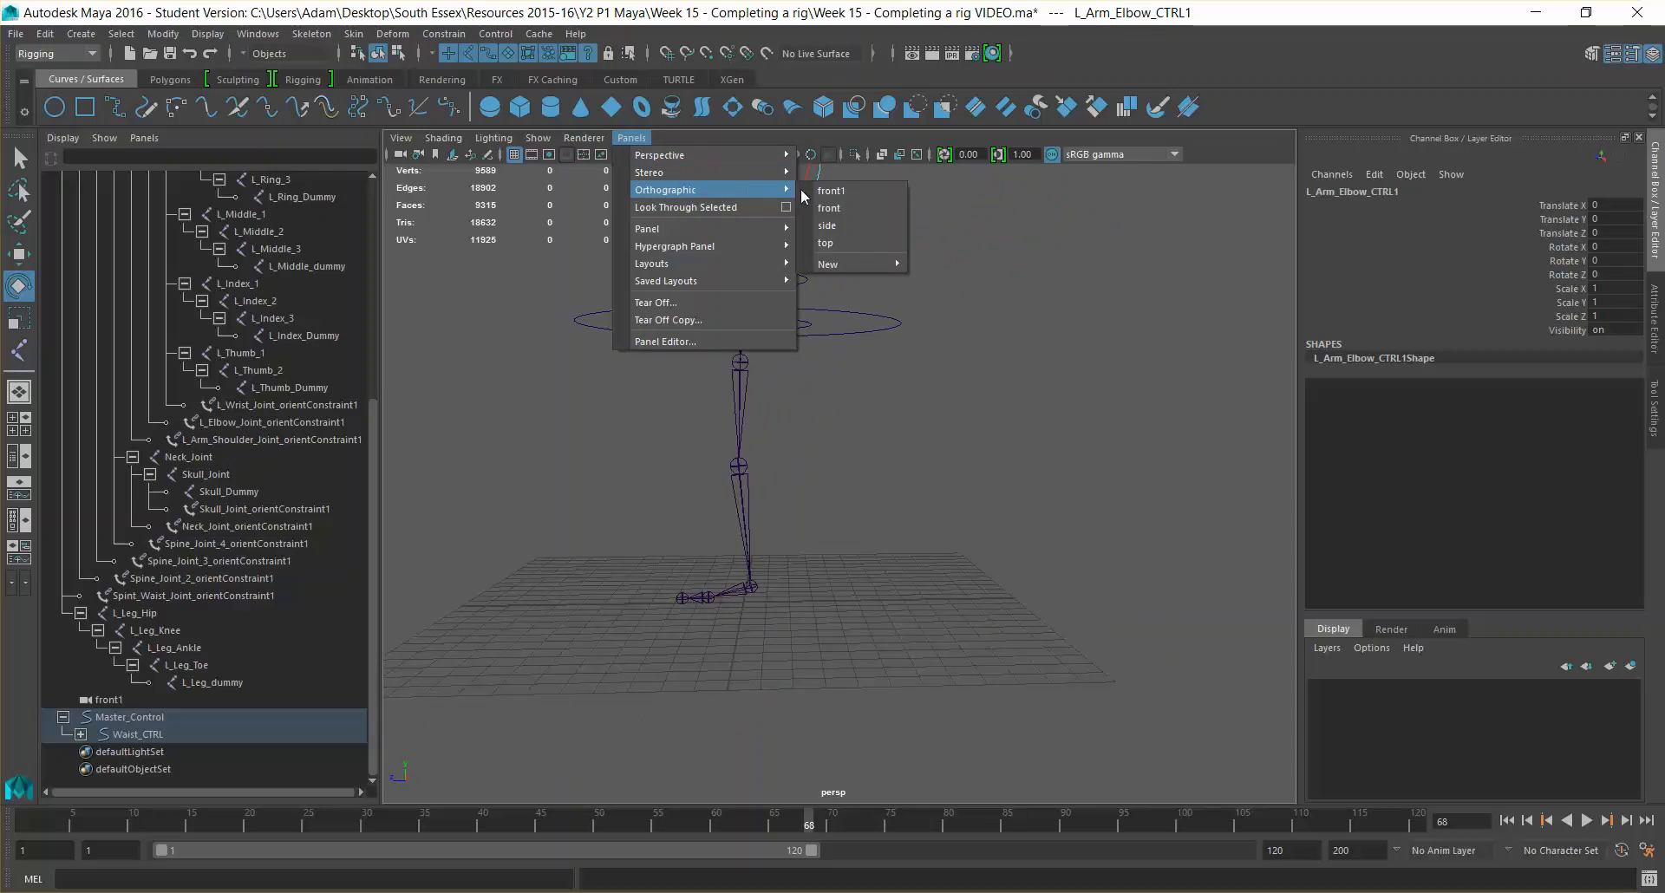
{"action": "left_click", "coordinate": [852, 224]}
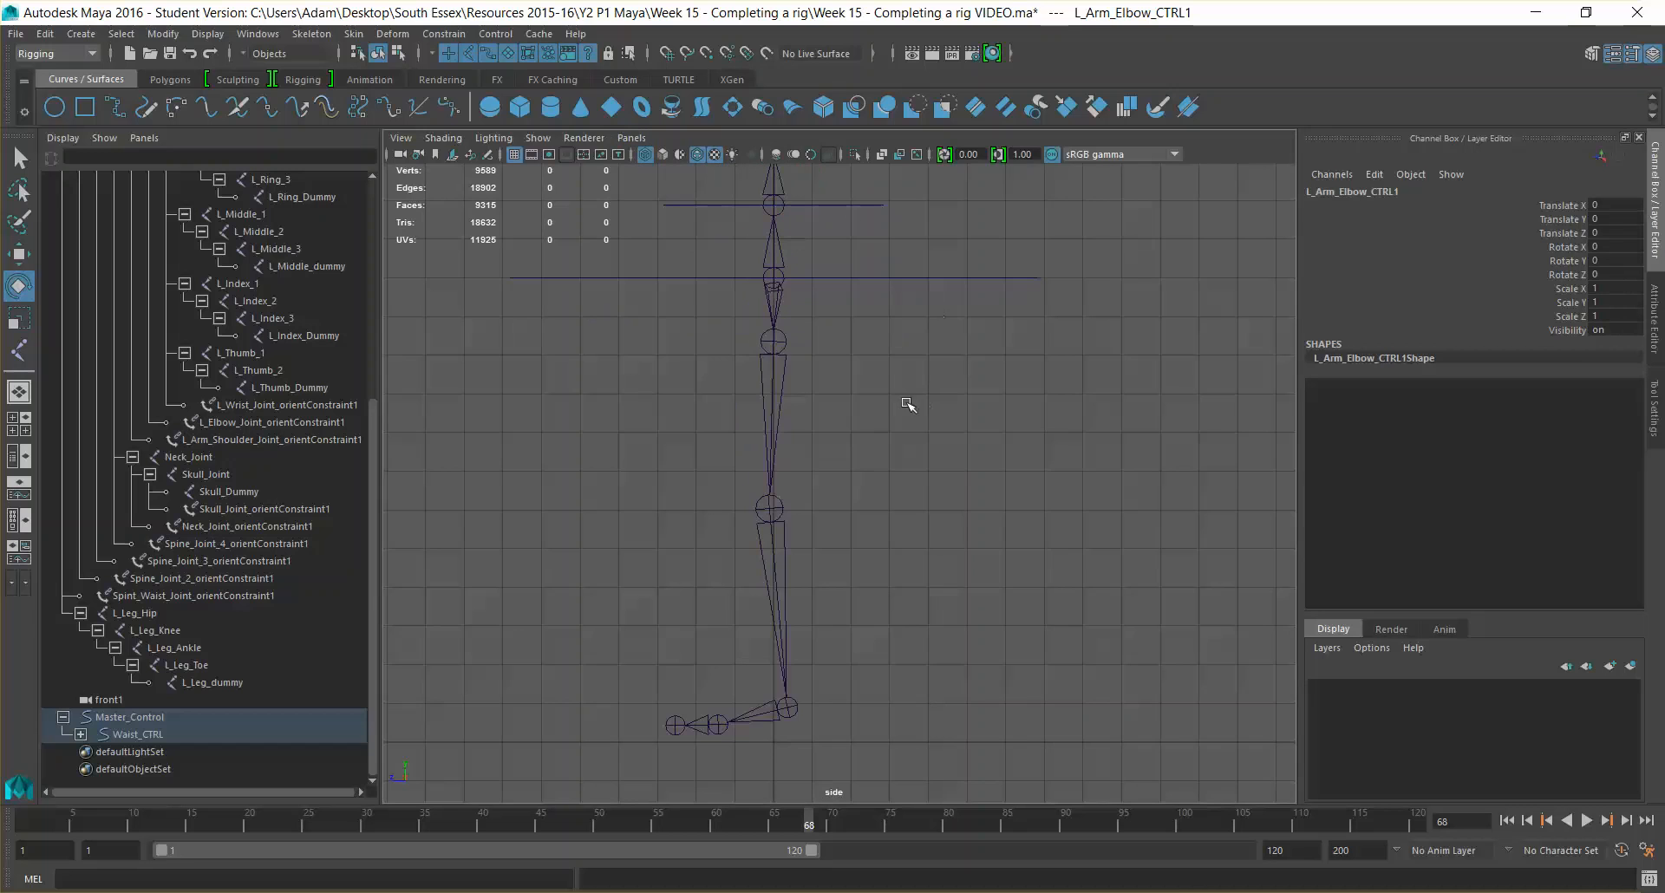
{"action": "left_click", "coordinate": [783, 348]}
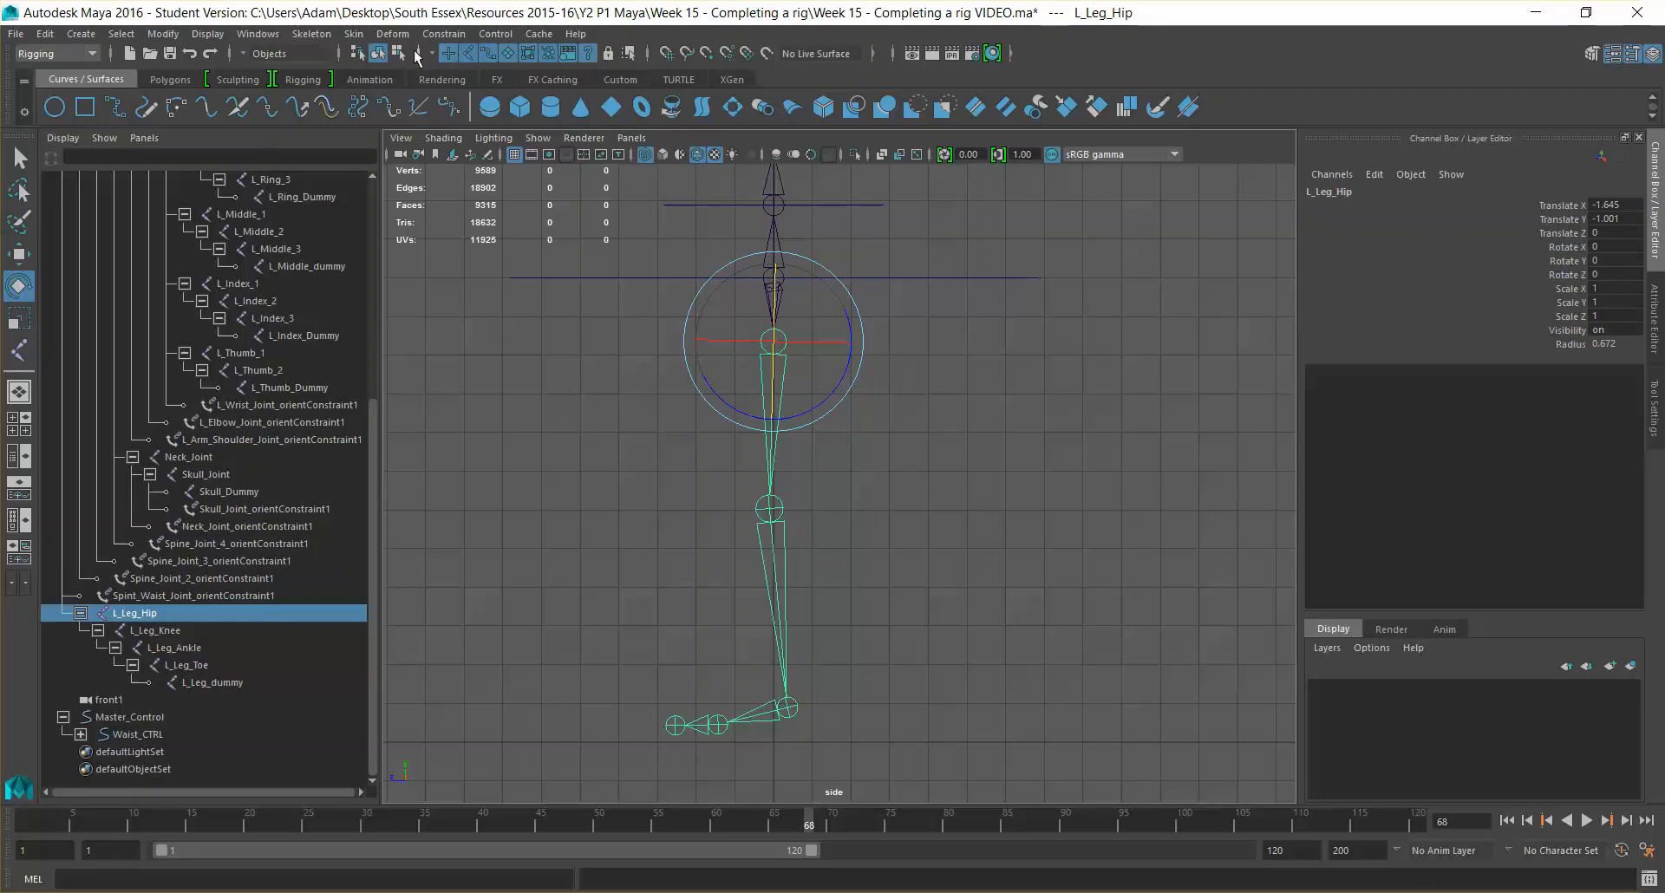
{"action": "left_click", "coordinate": [321, 36]}
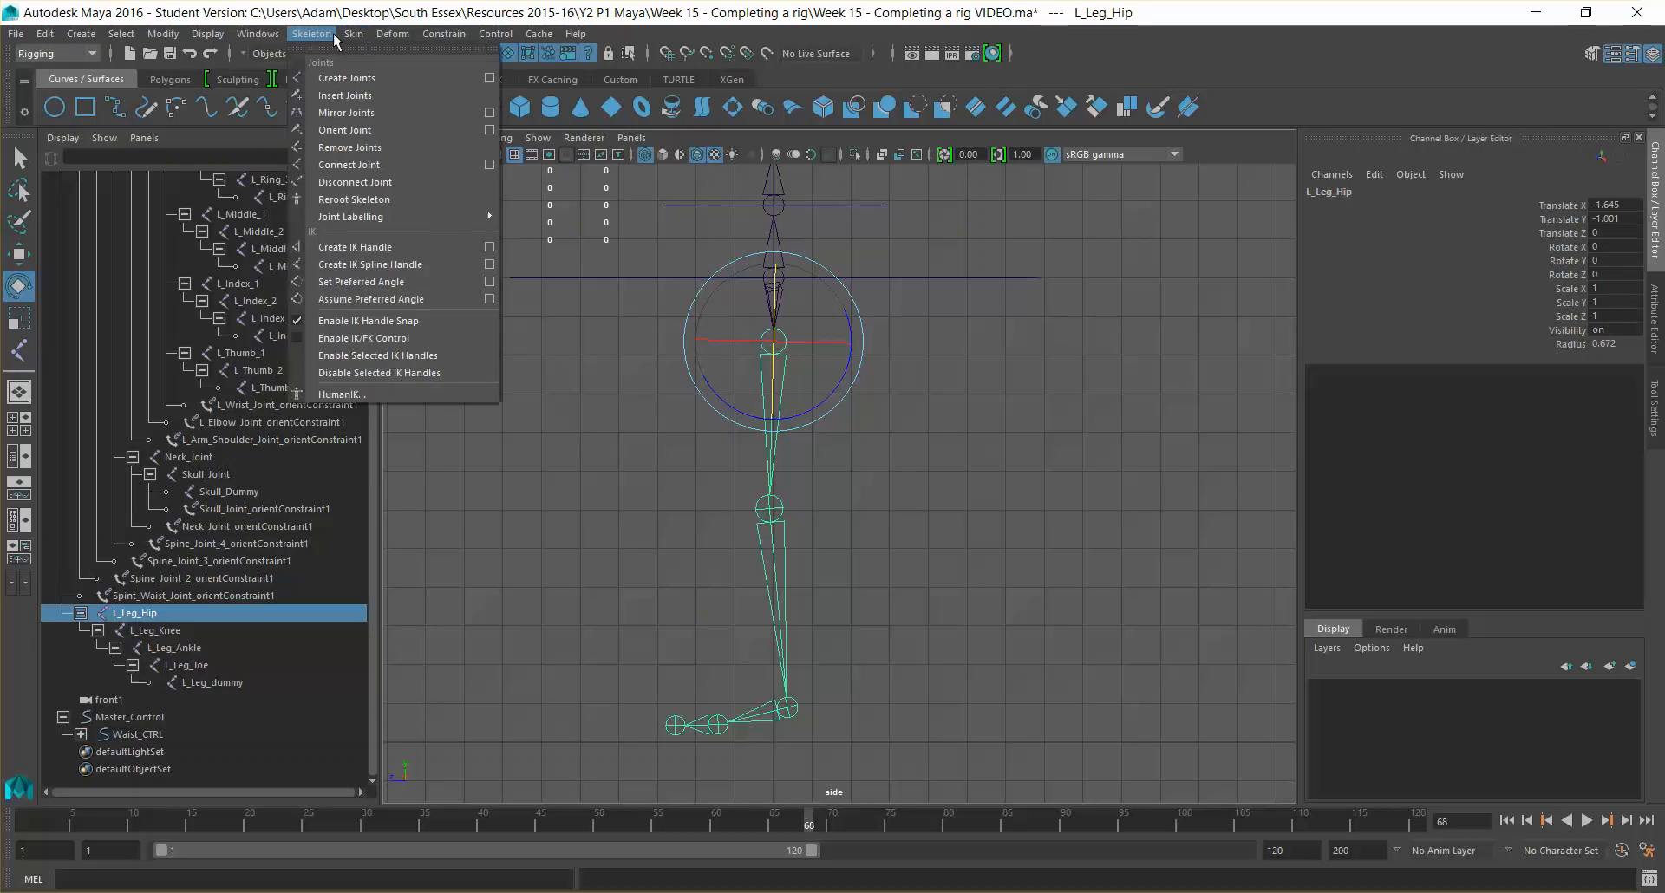
{"action": "left_click", "coordinate": [319, 36]}
{"action": "left_click", "coordinate": [446, 35]}
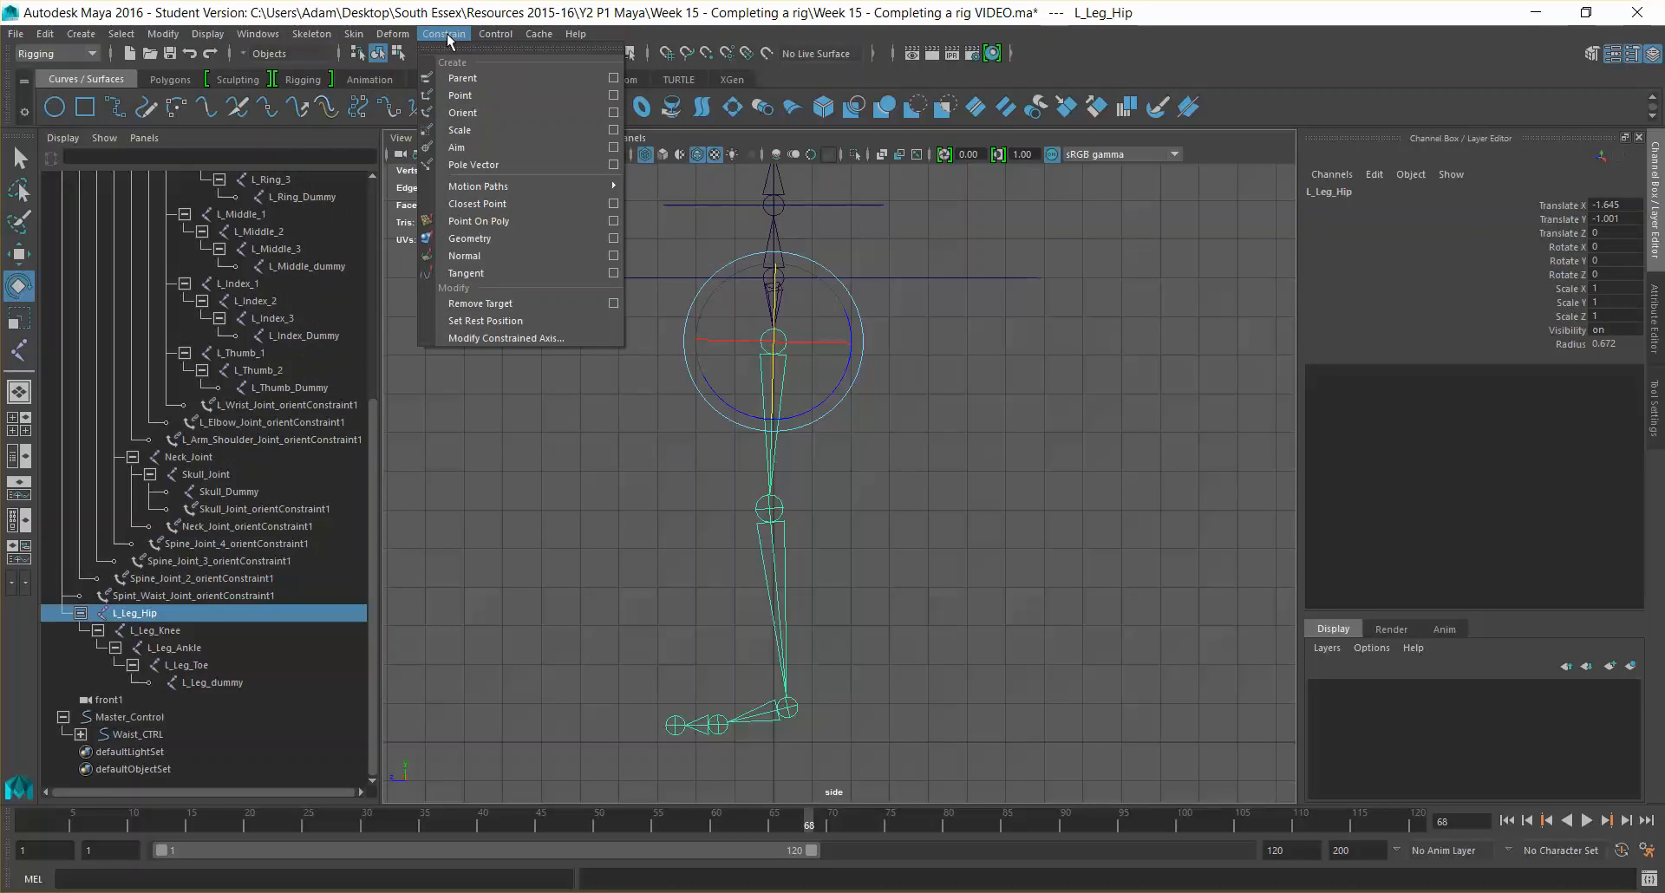
{"action": "left_click", "coordinate": [448, 37]}
Create an IK handle with the Single-Chain Solver from the left hip joint to the left ankle joint
{"action": "left_click", "coordinate": [445, 35]}
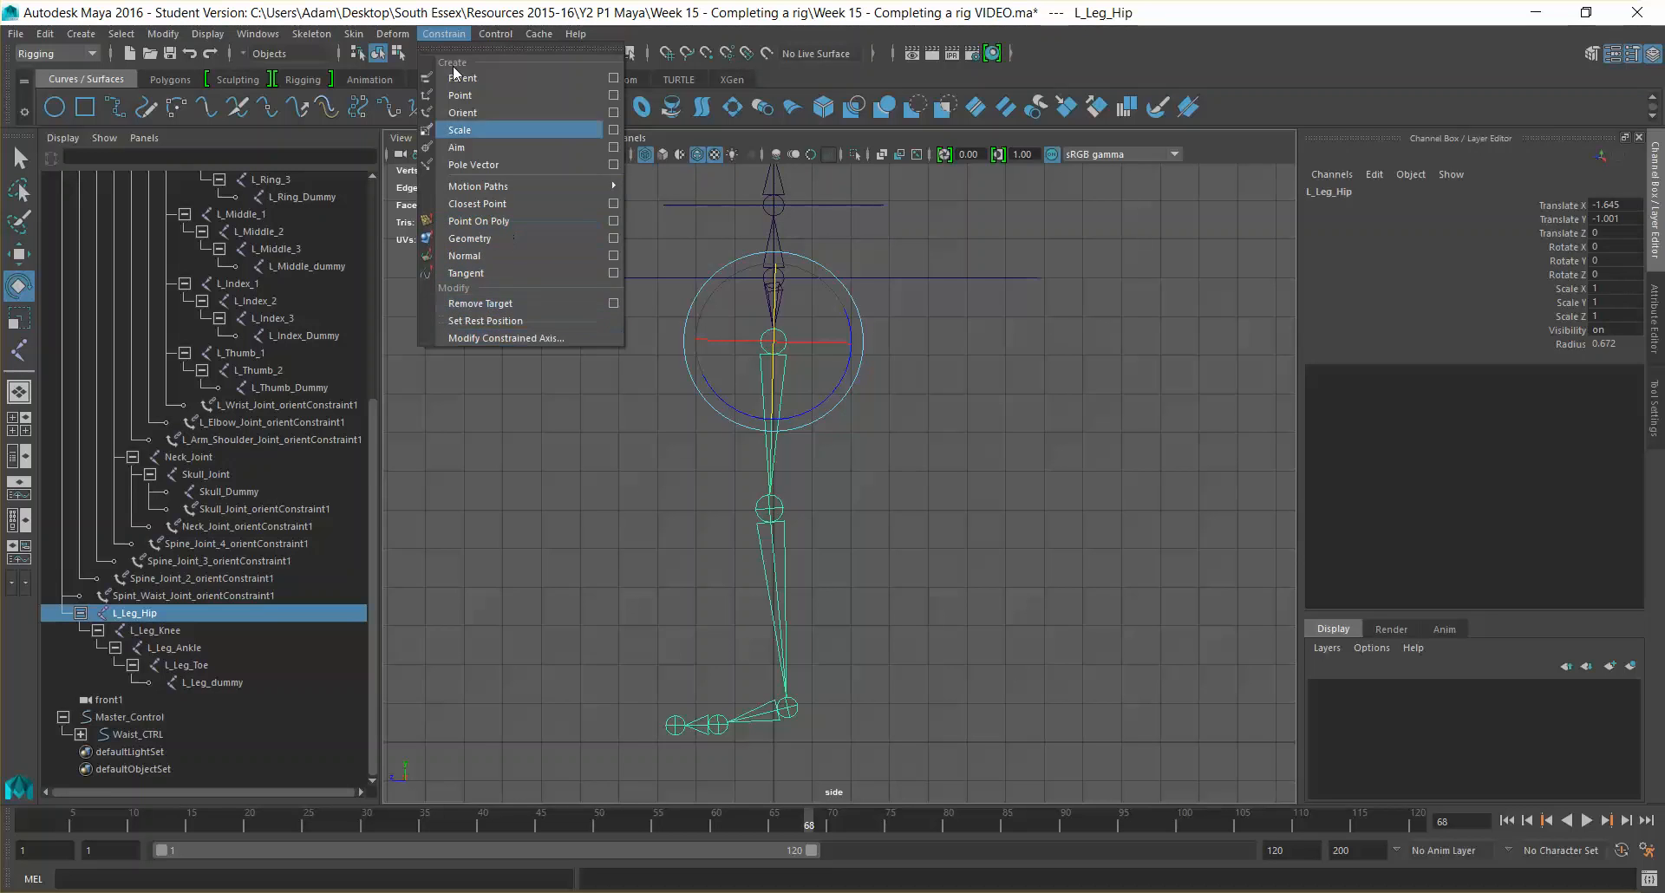
{"action": "mouse_move", "coordinate": [314, 37]}
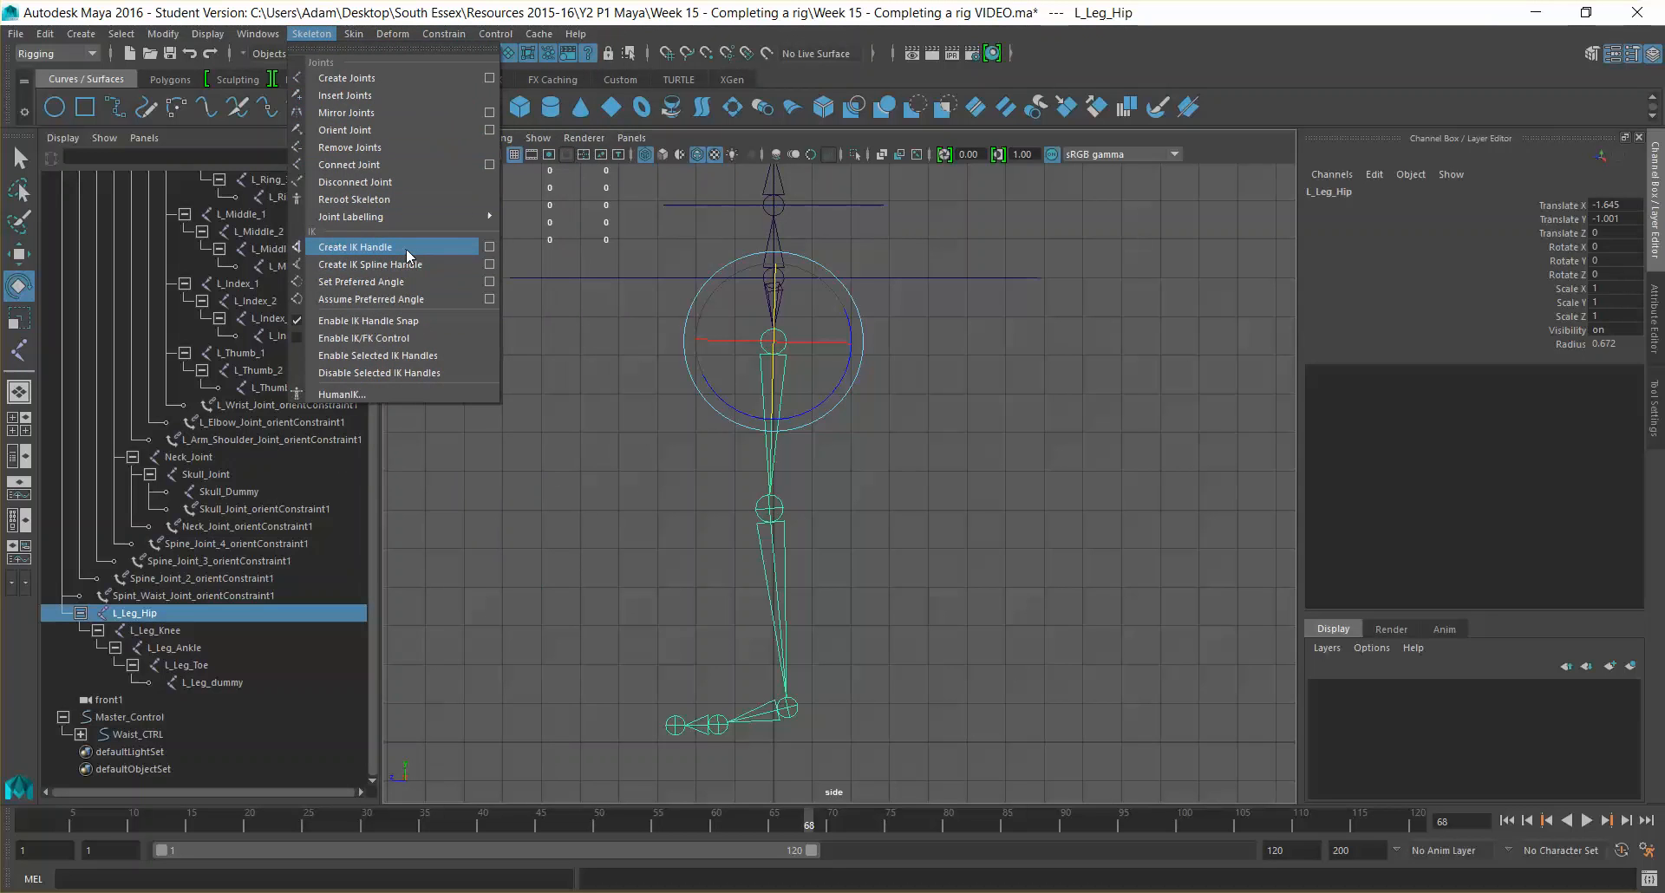
{"action": "left_click", "coordinate": [490, 251]}
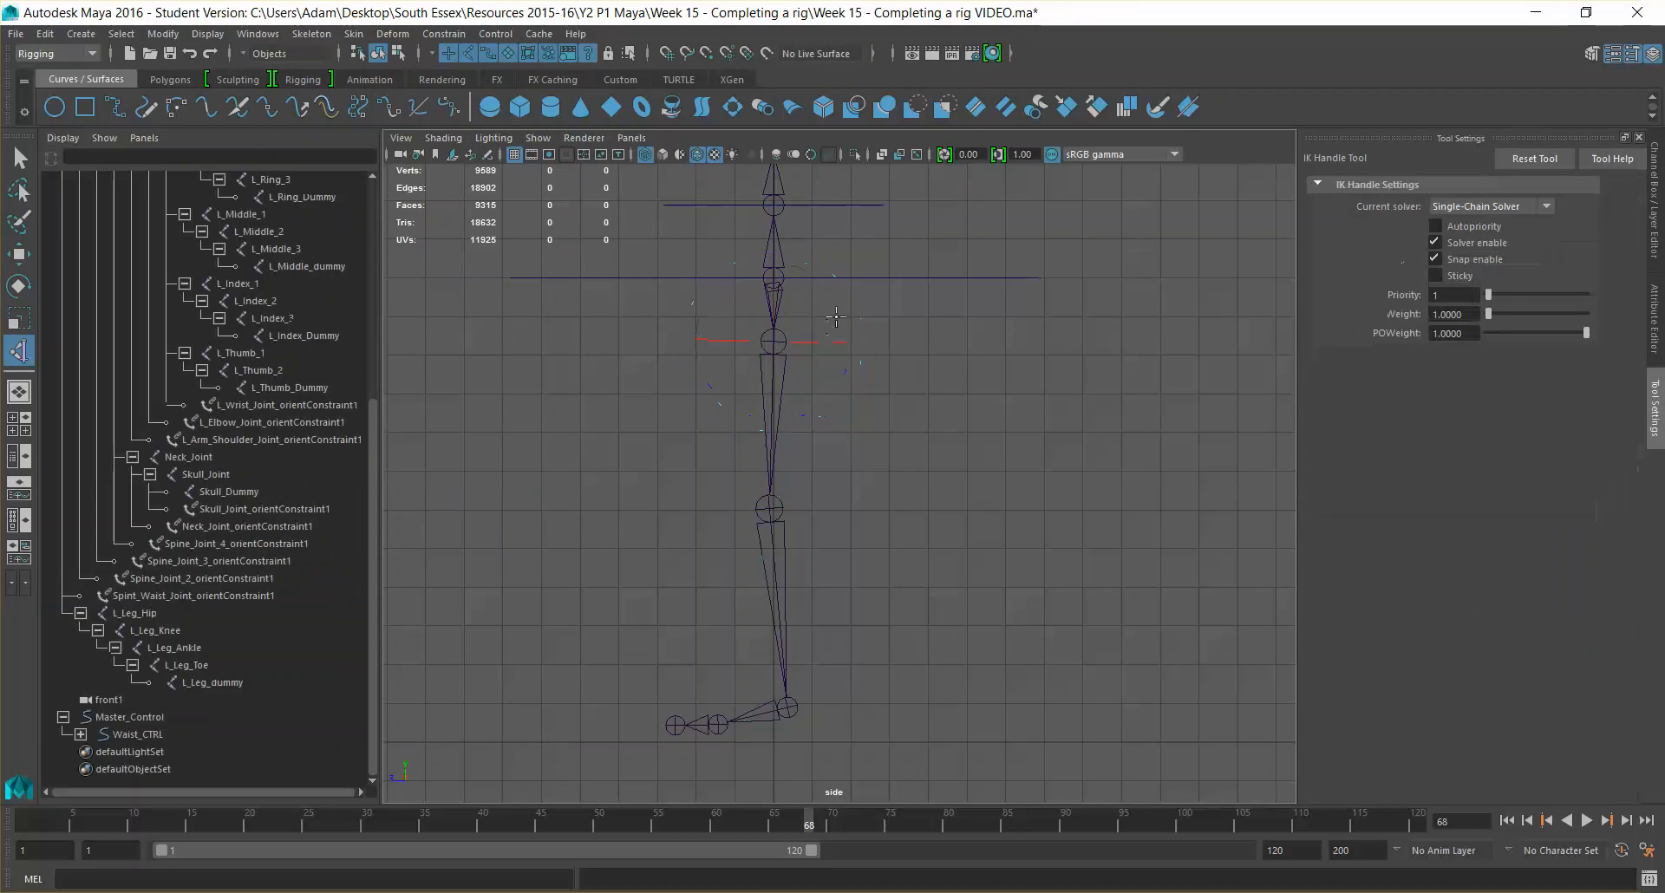
{"action": "left_click", "coordinate": [1537, 207]}
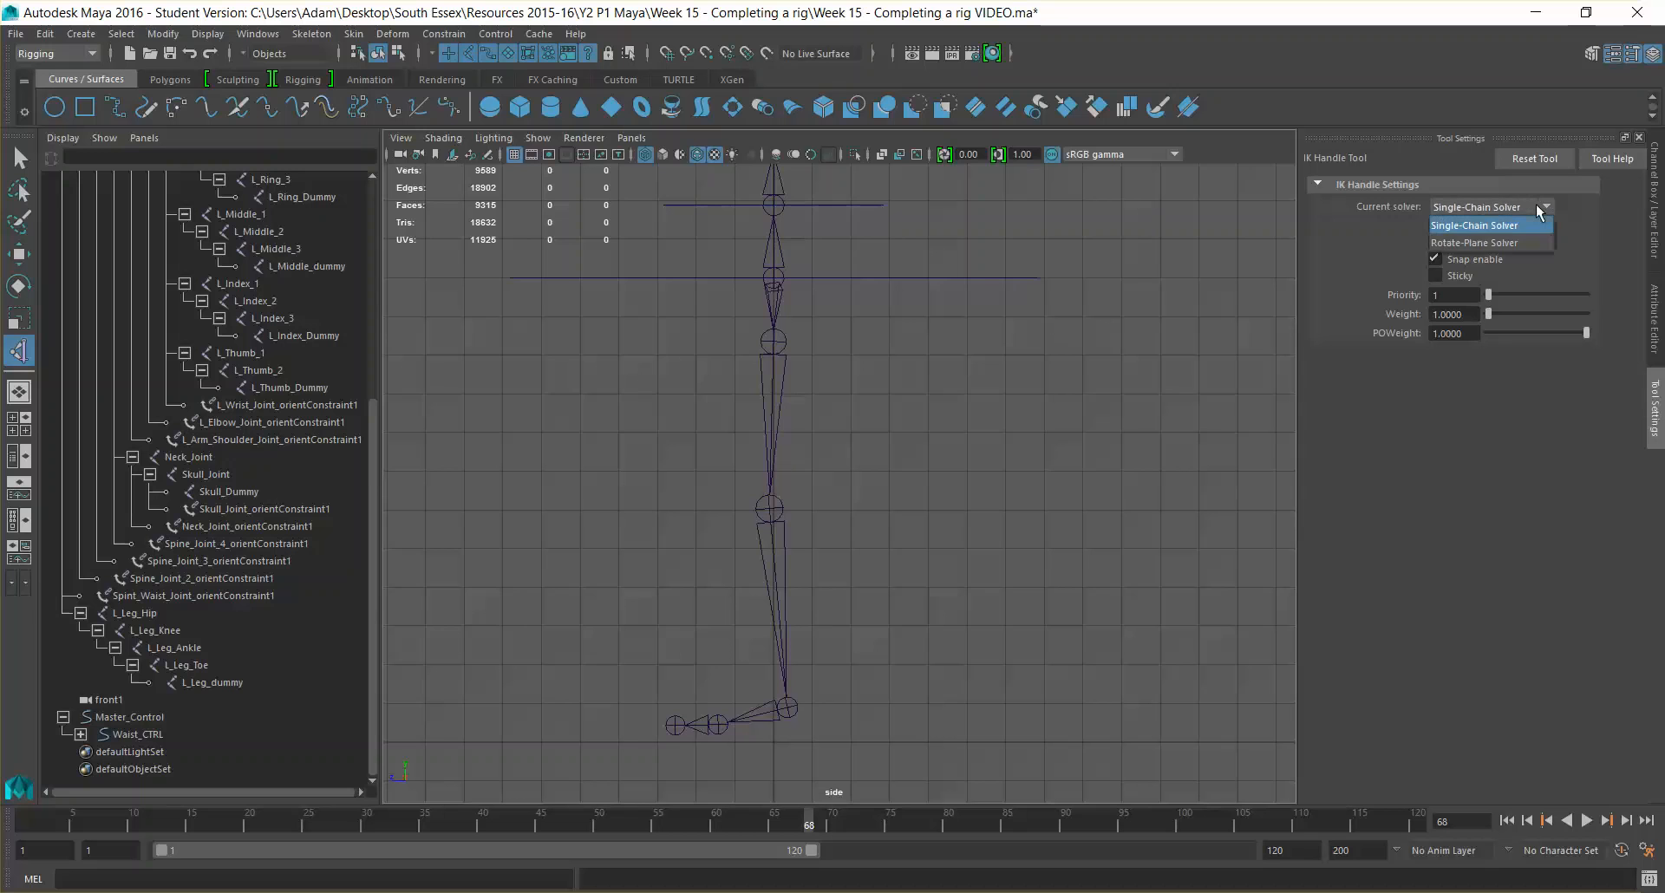
{"action": "left_click", "coordinate": [1536, 205]}
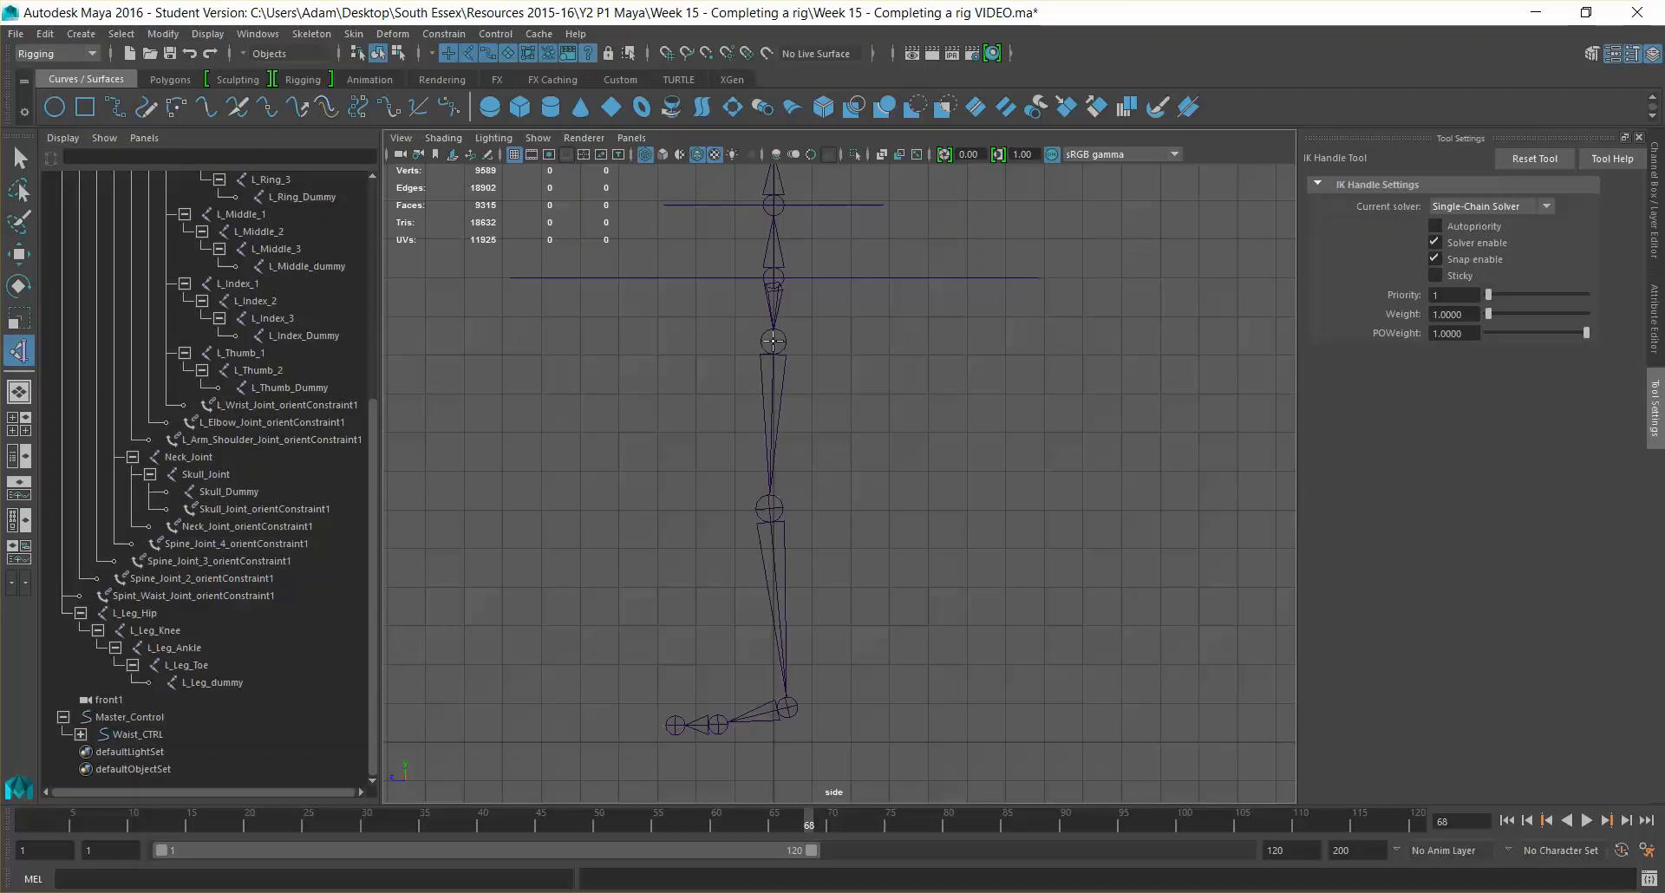
{"action": "left_click", "coordinate": [773, 341]}
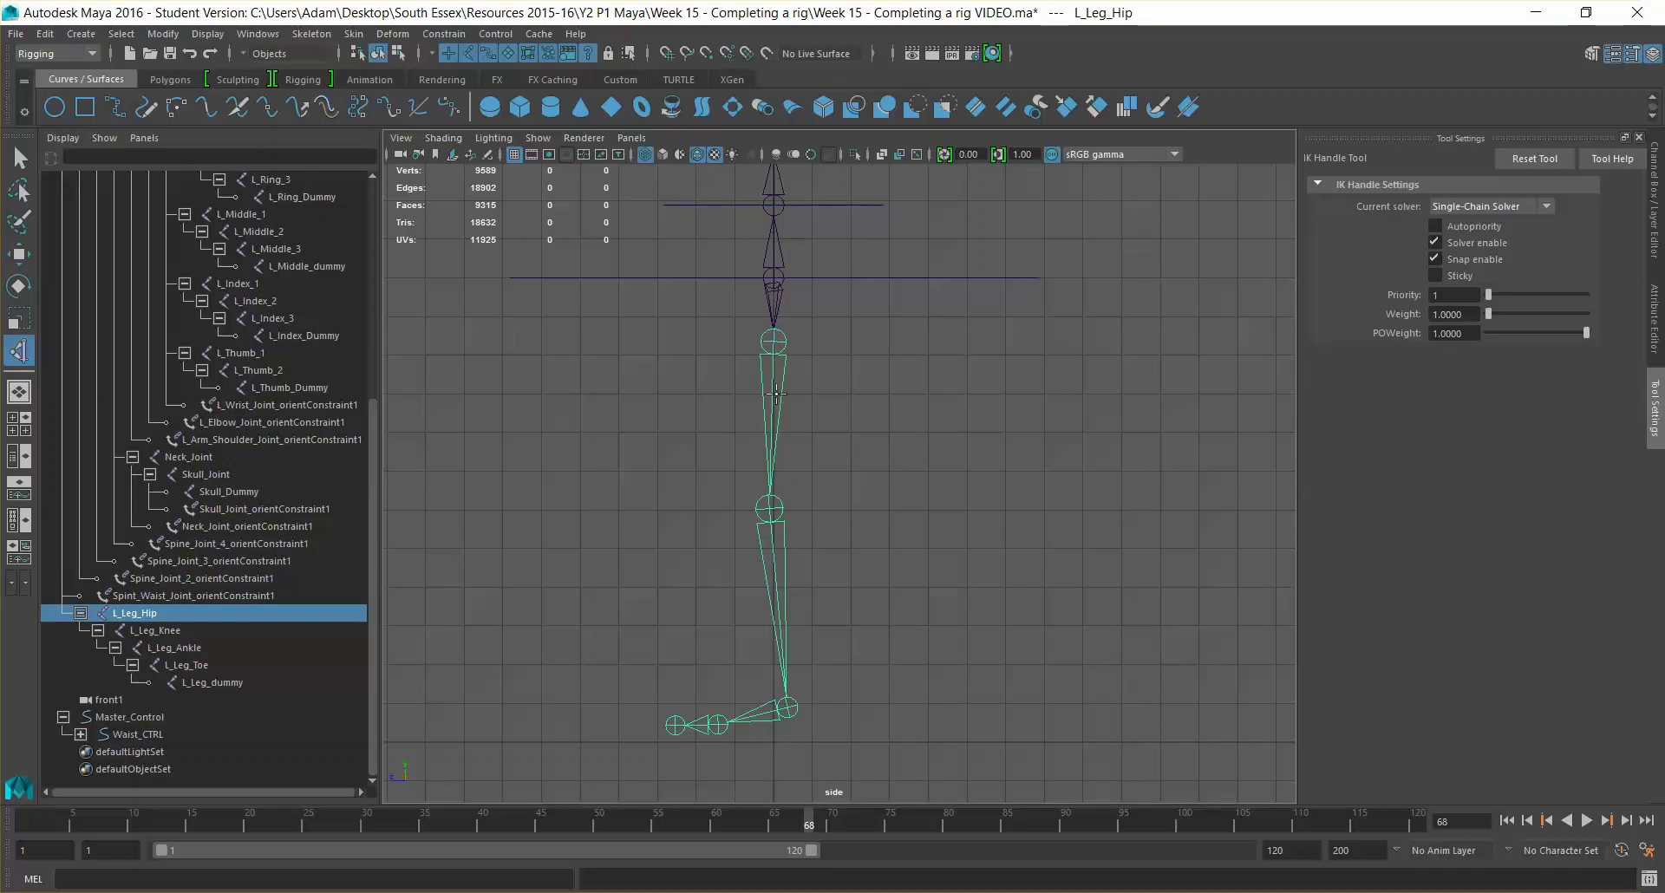
{"action": "left_click", "coordinate": [786, 707]}
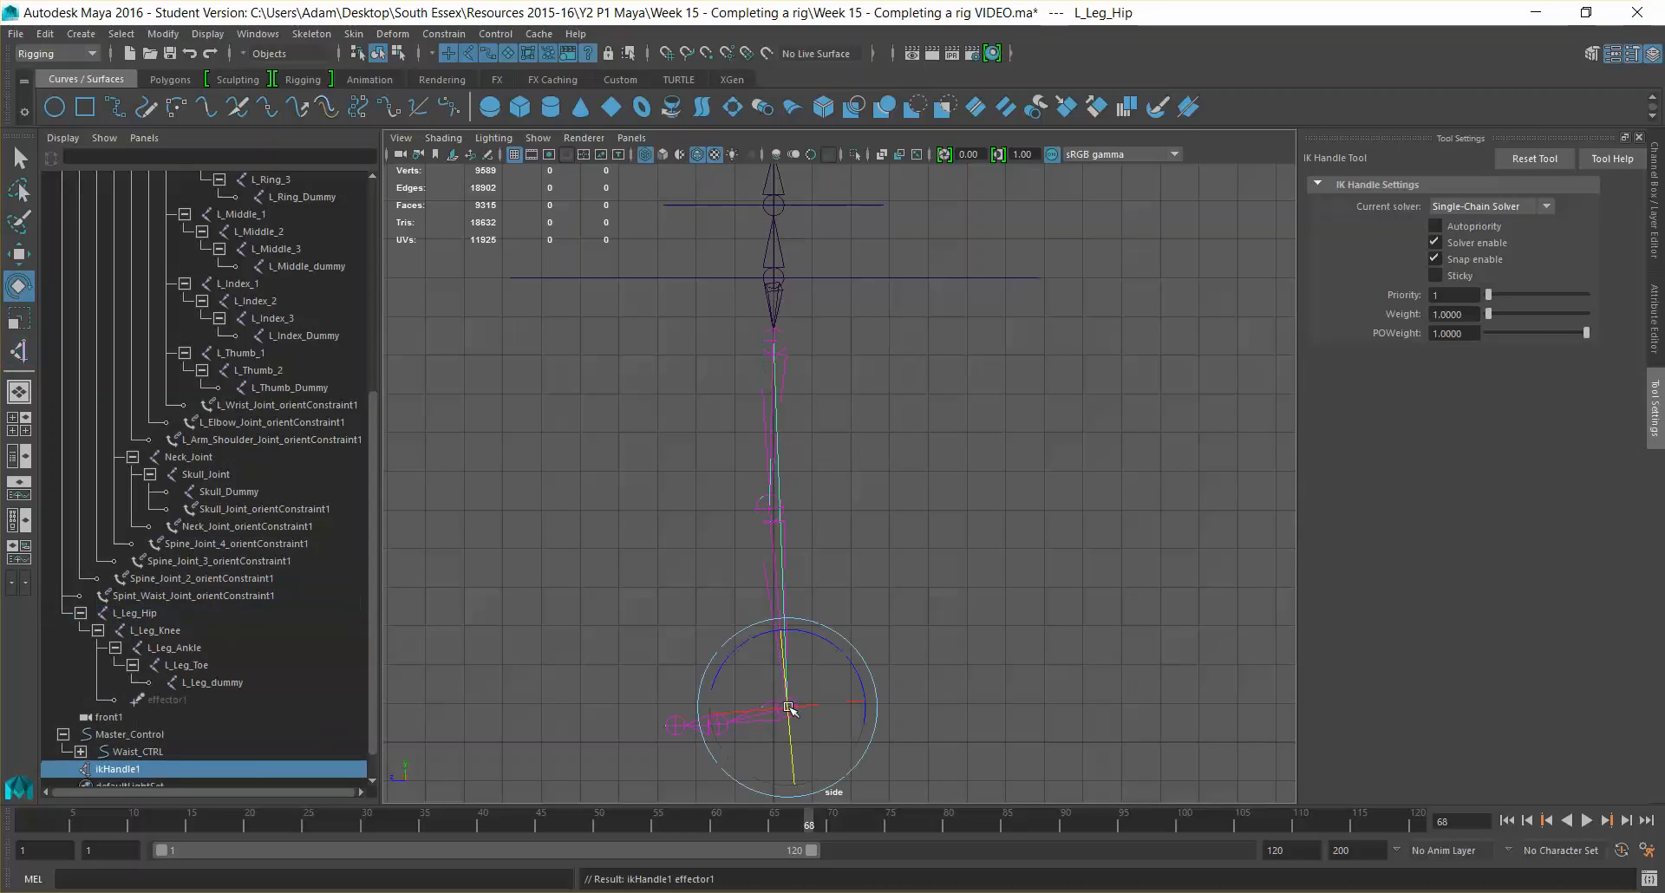
Try moving the new IK handle at the left ankle, and undo the move
{"action": "key", "text": "e"}
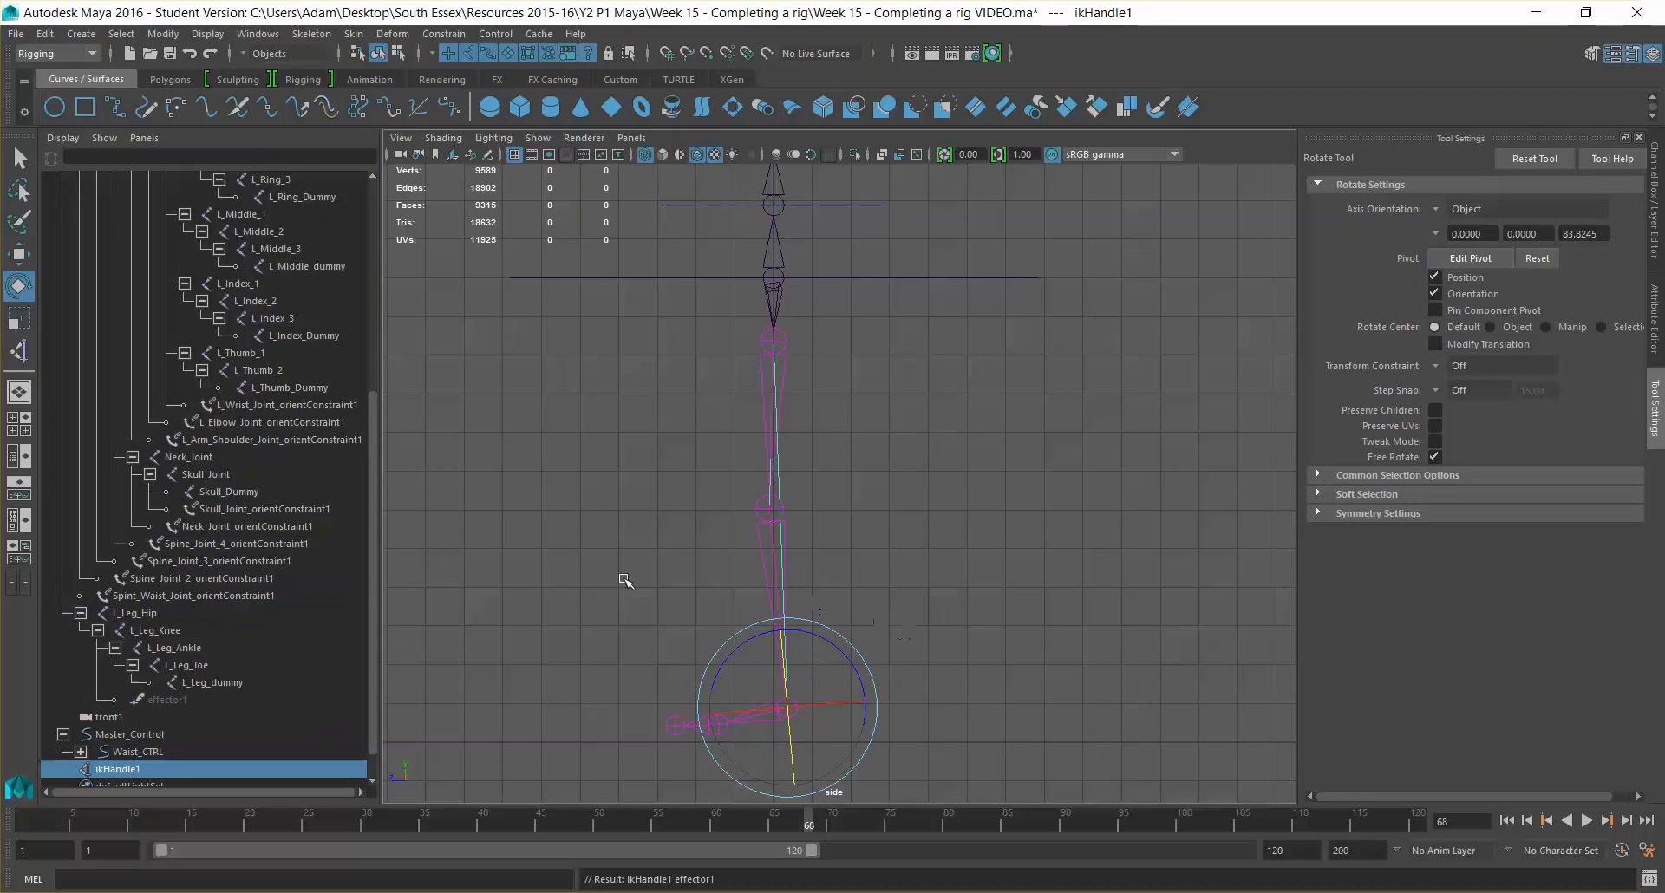
{"action": "scroll", "coordinate": [234, 594], "scroll_direction": "down", "scroll_amount": 2}
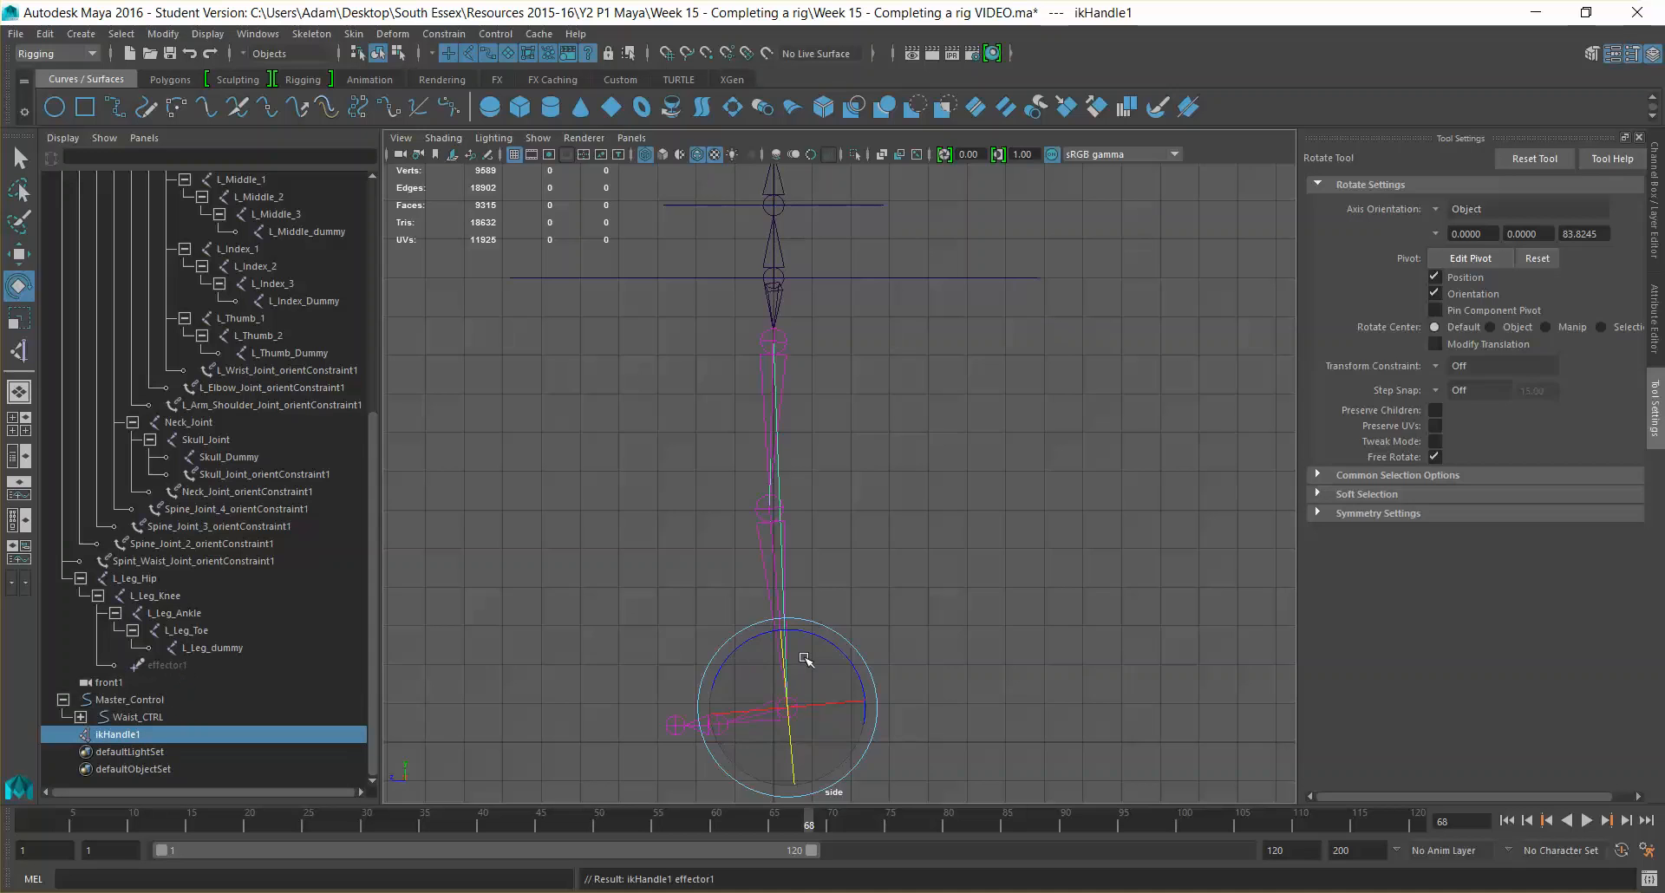
{"action": "key", "text": "w"}
{"action": "mouse_move", "coordinate": [791, 722]}
{"action": "left_mouse_down"}
{"action": "mouse_move", "coordinate": [740, 546]}
{"action": "mouse_move", "coordinate": [772, 476]}
{"action": "mouse_move", "coordinate": [900, 435]}
{"action": "mouse_move", "coordinate": [966, 372]}
{"action": "mouse_move", "coordinate": [665, 427]}
{"action": "mouse_move", "coordinate": [677, 360]}
{"action": "mouse_move", "coordinate": [751, 399]}
{"action": "mouse_move", "coordinate": [639, 631]}
{"action": "mouse_move", "coordinate": [698, 593]}
{"action": "mouse_move", "coordinate": [728, 684]}
{"action": "mouse_move", "coordinate": [780, 603]}
{"action": "mouse_move", "coordinate": [782, 720]}
{"action": "left_mouse_up"}
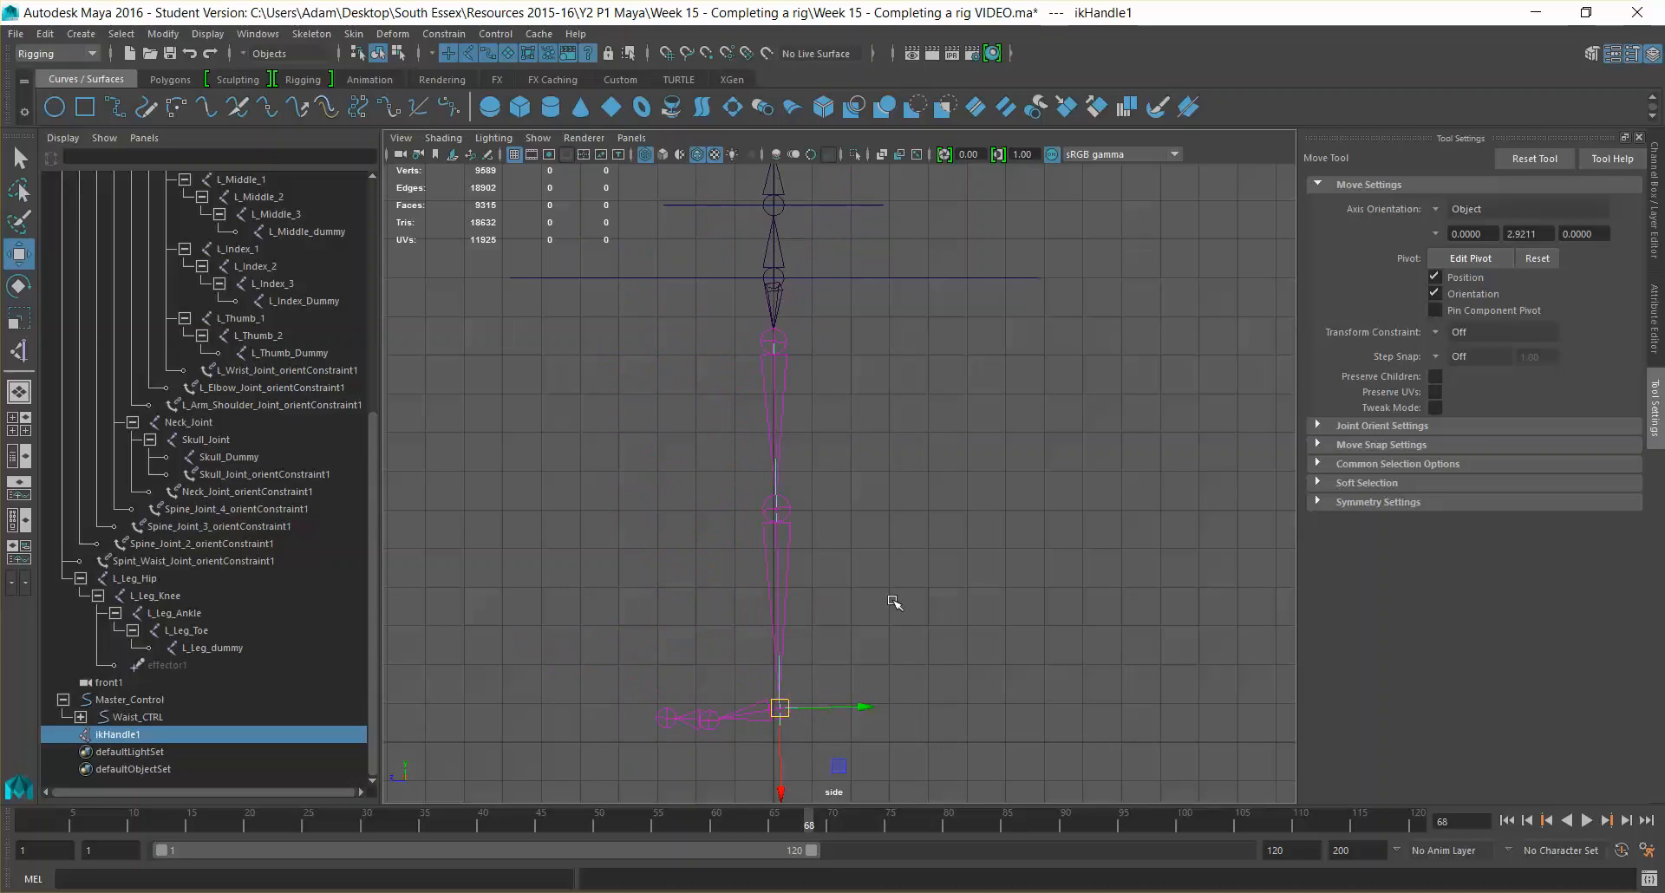
{"action": "key", "text": "ctrl+z"}
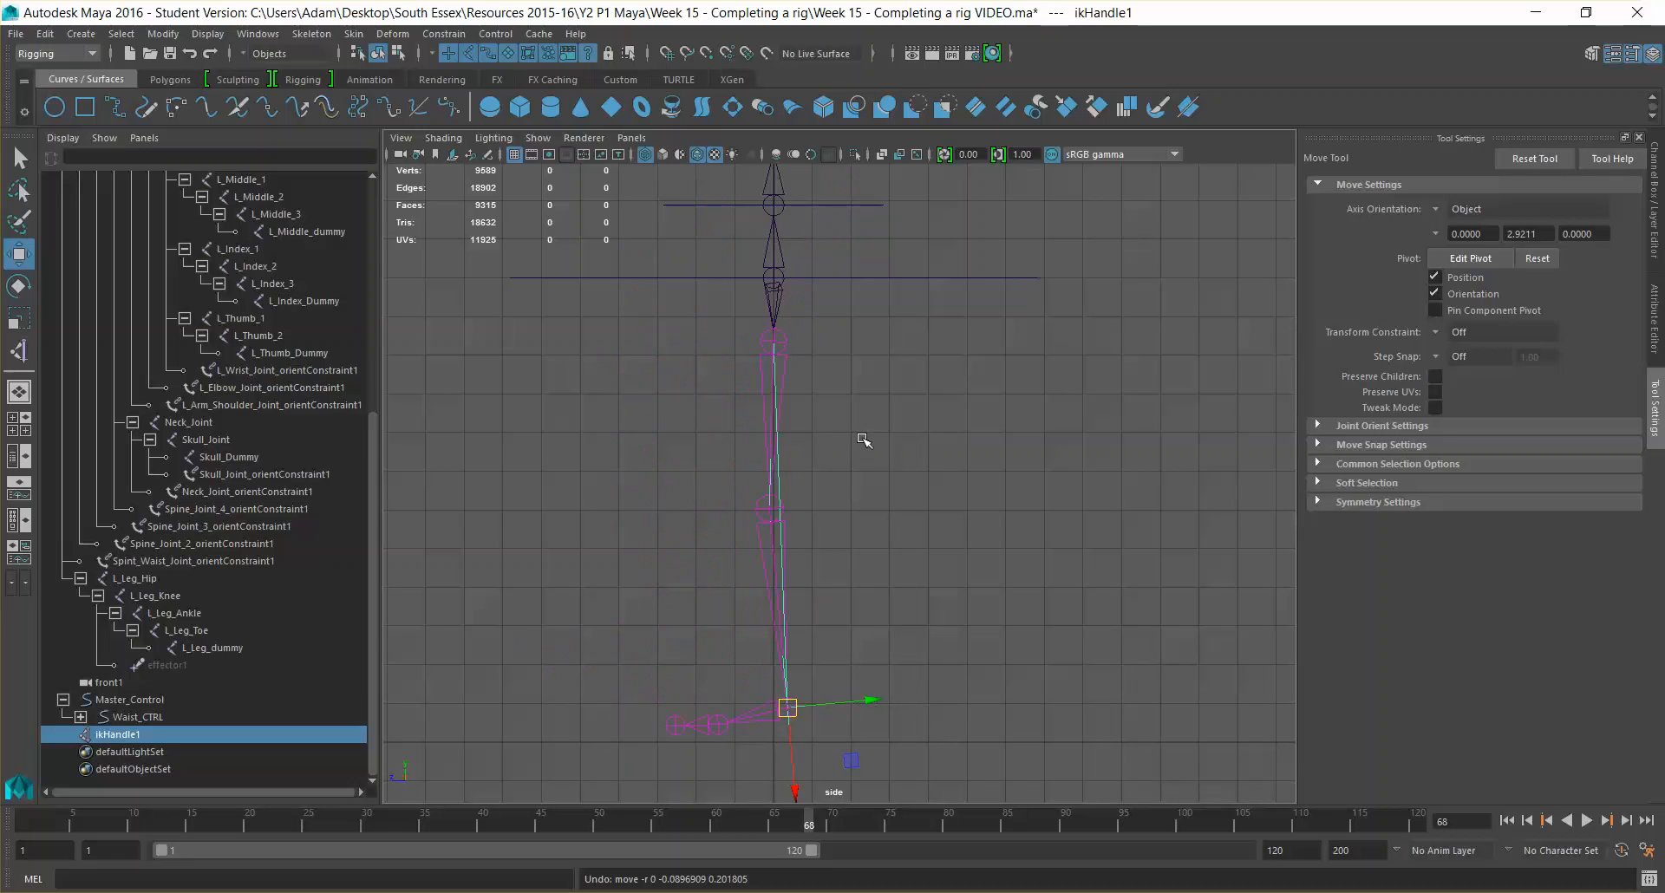
Switch the viewport to the persp camera, view the left foot joints up close from above, and clear the selection
{"action": "left_click", "coordinate": [633, 138]}
{"action": "mouse_move", "coordinate": [731, 154]}
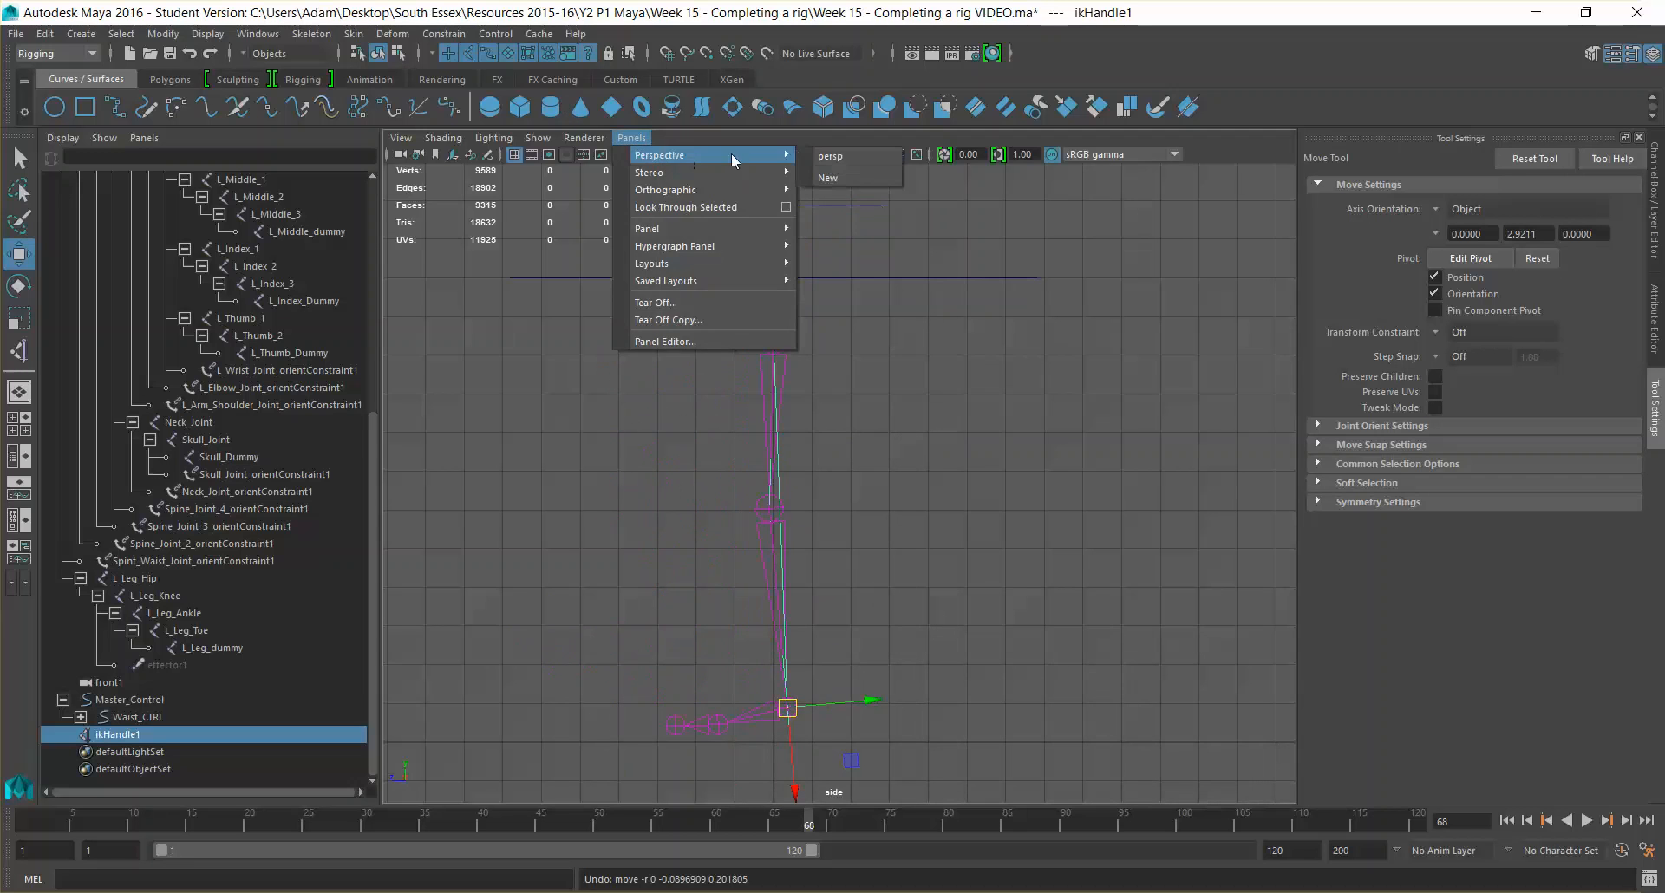
{"action": "left_click", "coordinate": [861, 159]}
{"action": "left_click_drag", "start_coordinate": [876, 420], "coordinate": [892, 313], "text": "alt"}
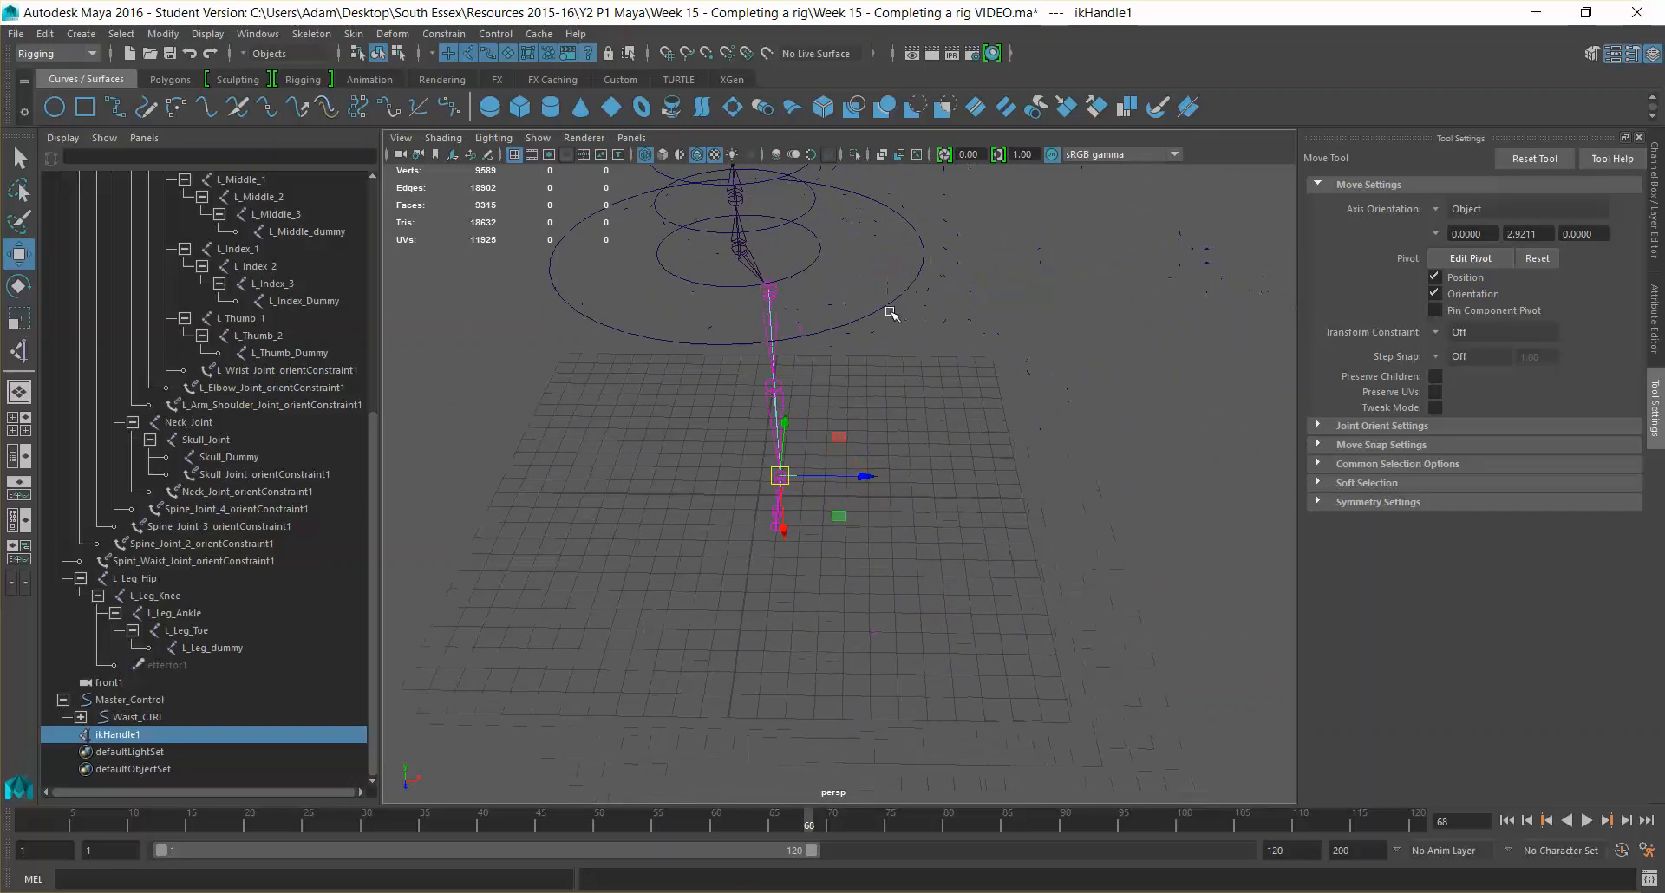
{"action": "left_click", "coordinate": [634, 137]}
{"action": "left_click", "coordinate": [849, 440]}
{"action": "scroll", "coordinate": [865, 462], "scroll_direction": "up", "scroll_amount": 4}
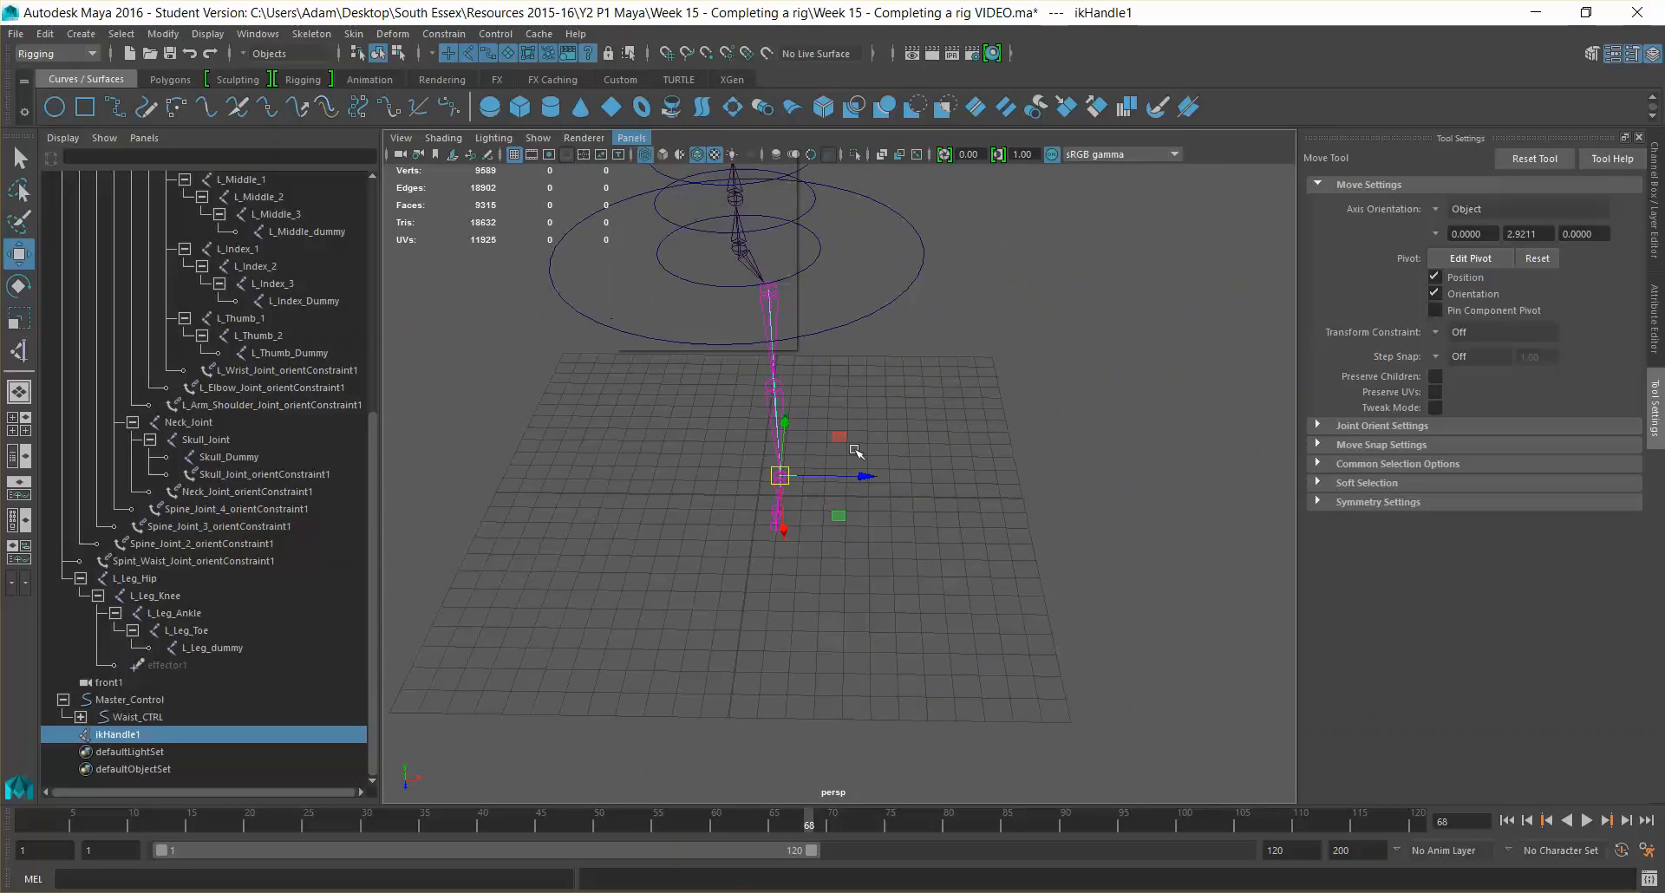
{"action": "left_click_drag", "start_coordinate": [888, 498], "coordinate": [847, 495], "text": "alt"}
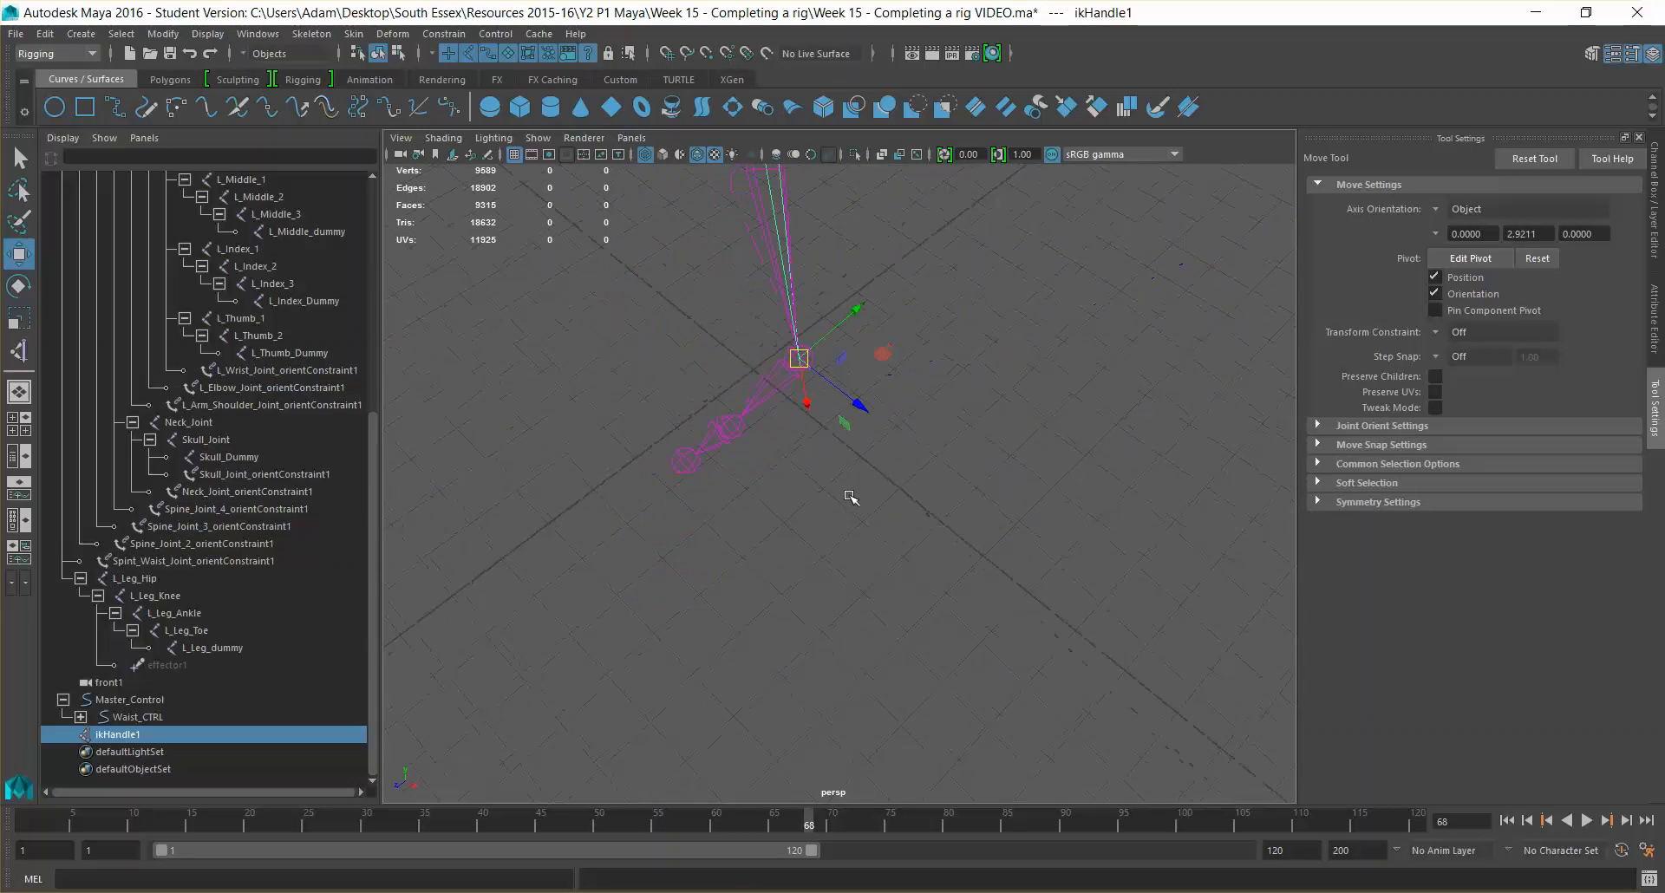
{"action": "left_click", "coordinate": [913, 520]}
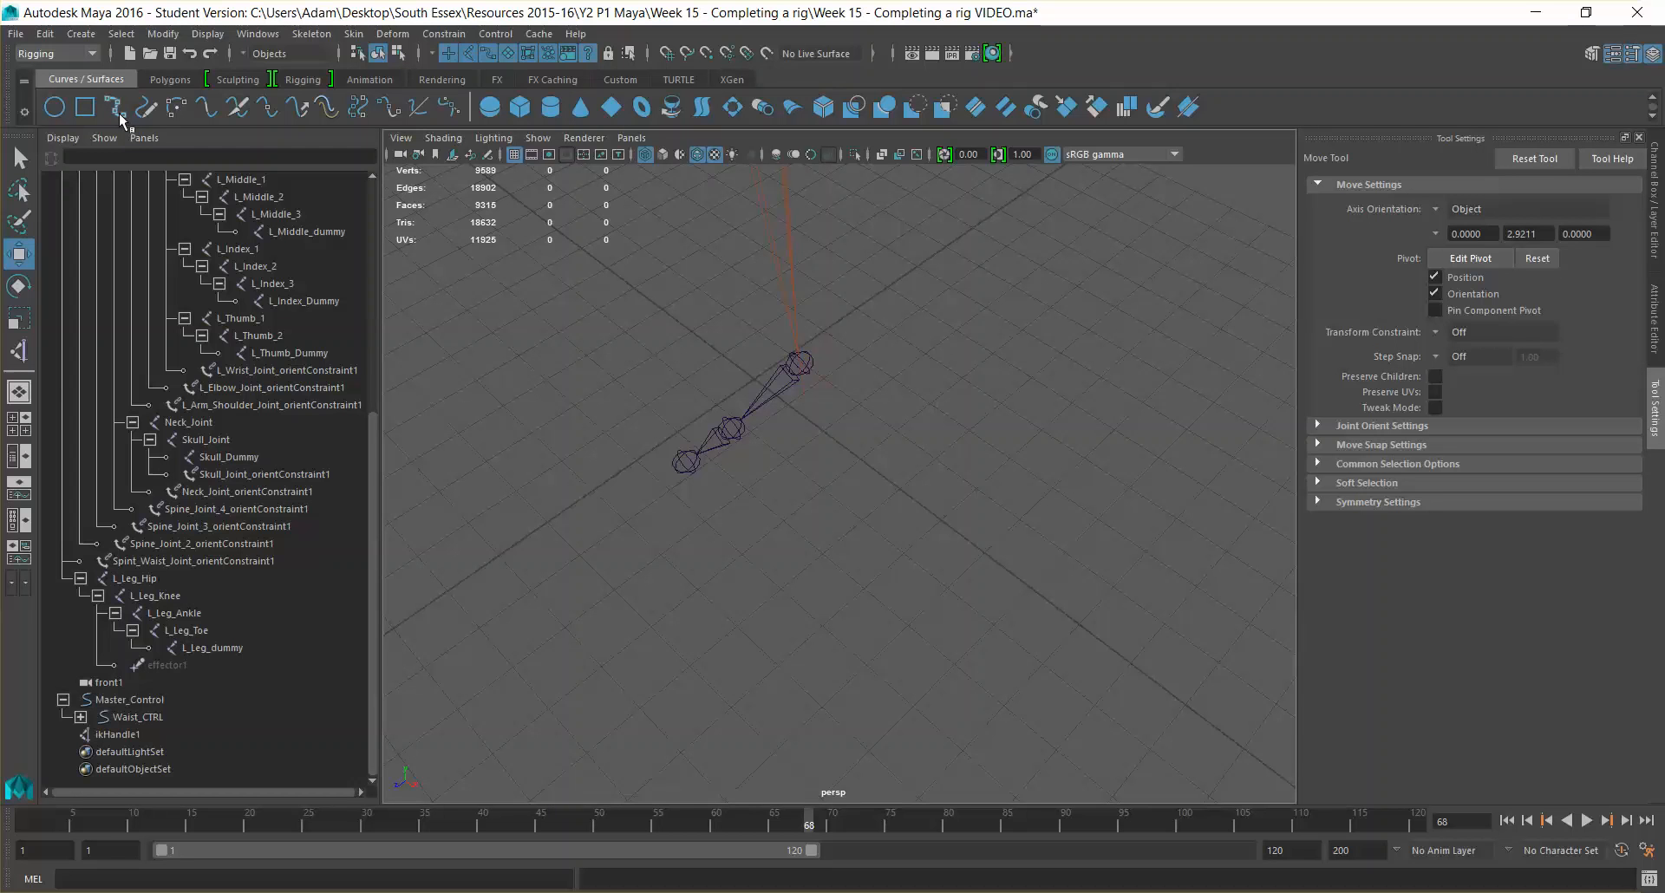
Try to draw a control outline beside the left foot with the CV Curve tool, and undo it
{"action": "left_click", "coordinate": [81, 33]}
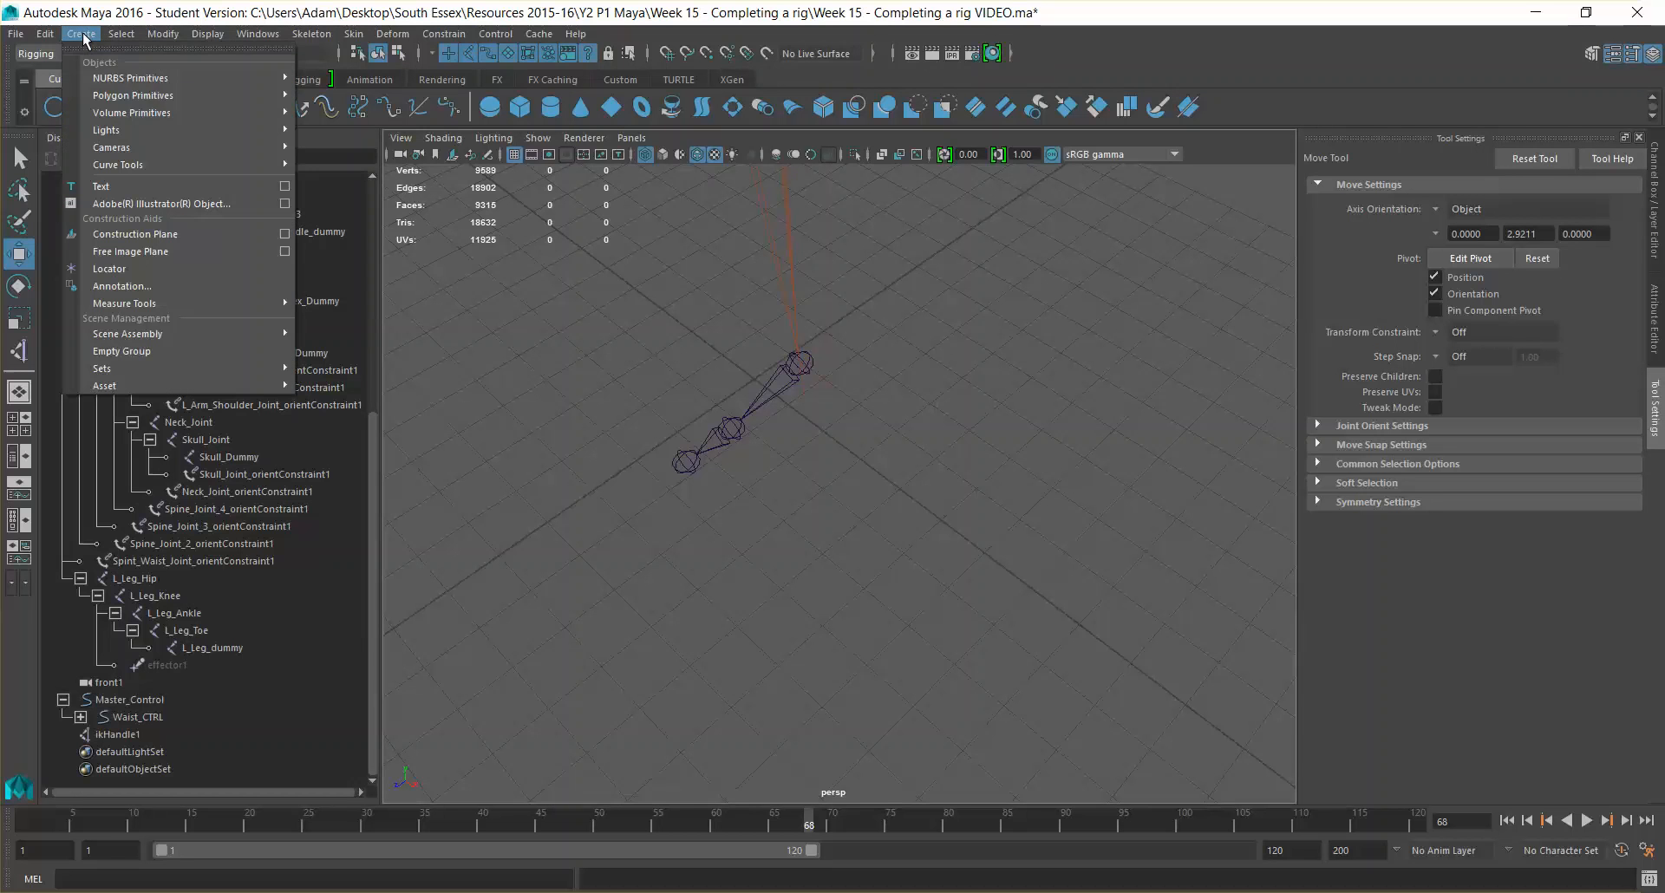
{"action": "mouse_move", "coordinate": [149, 163]}
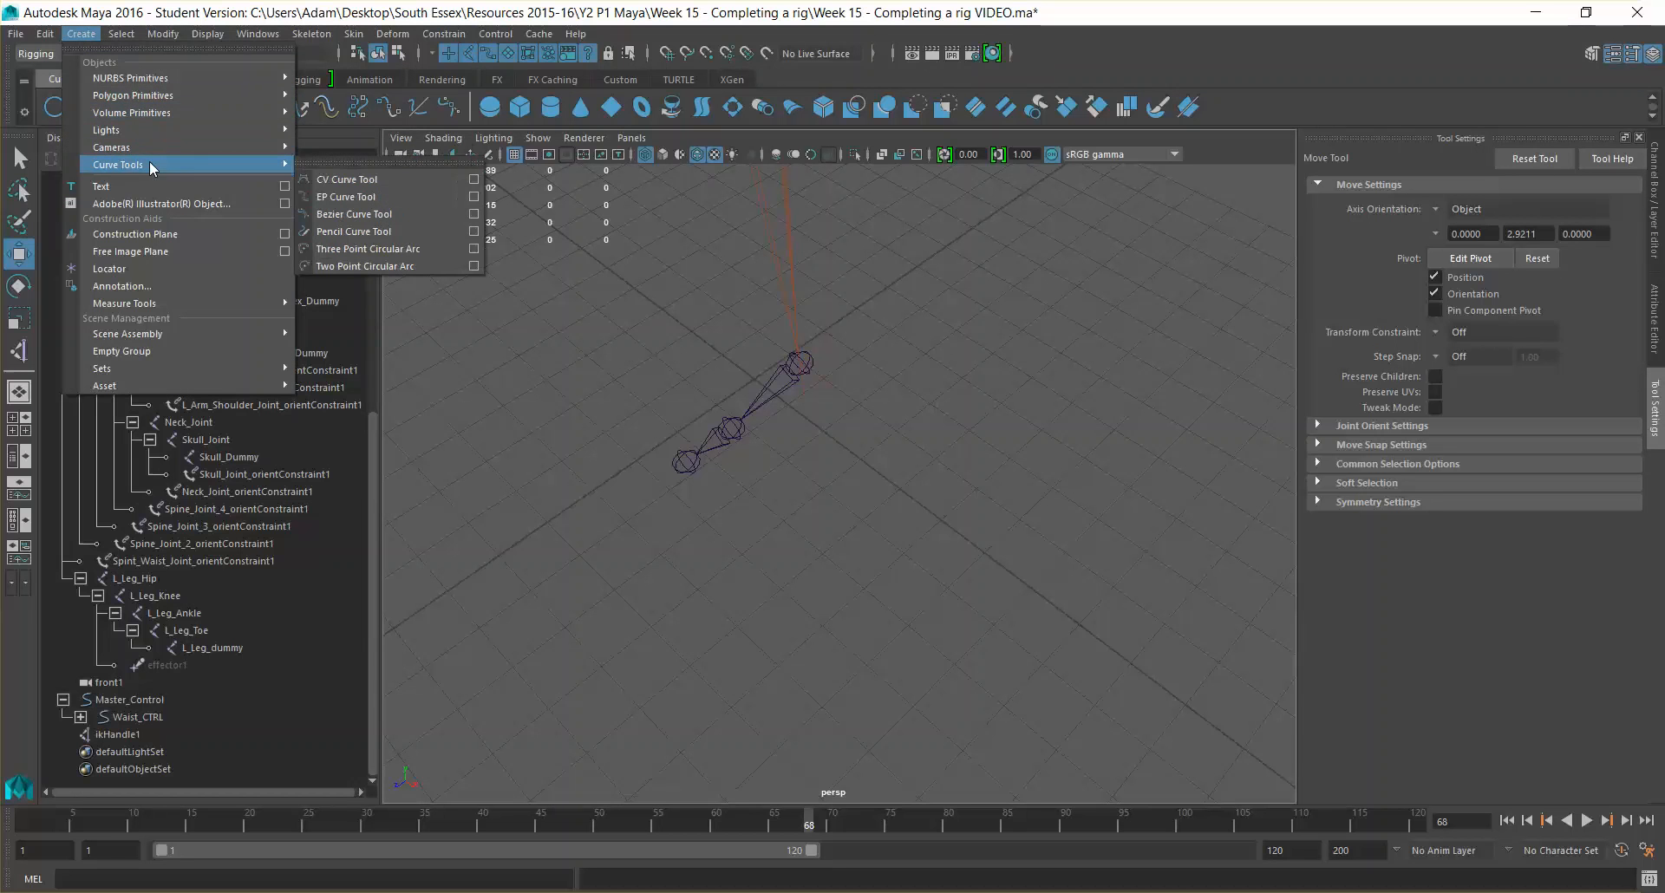
{"action": "left_click", "coordinate": [390, 180]}
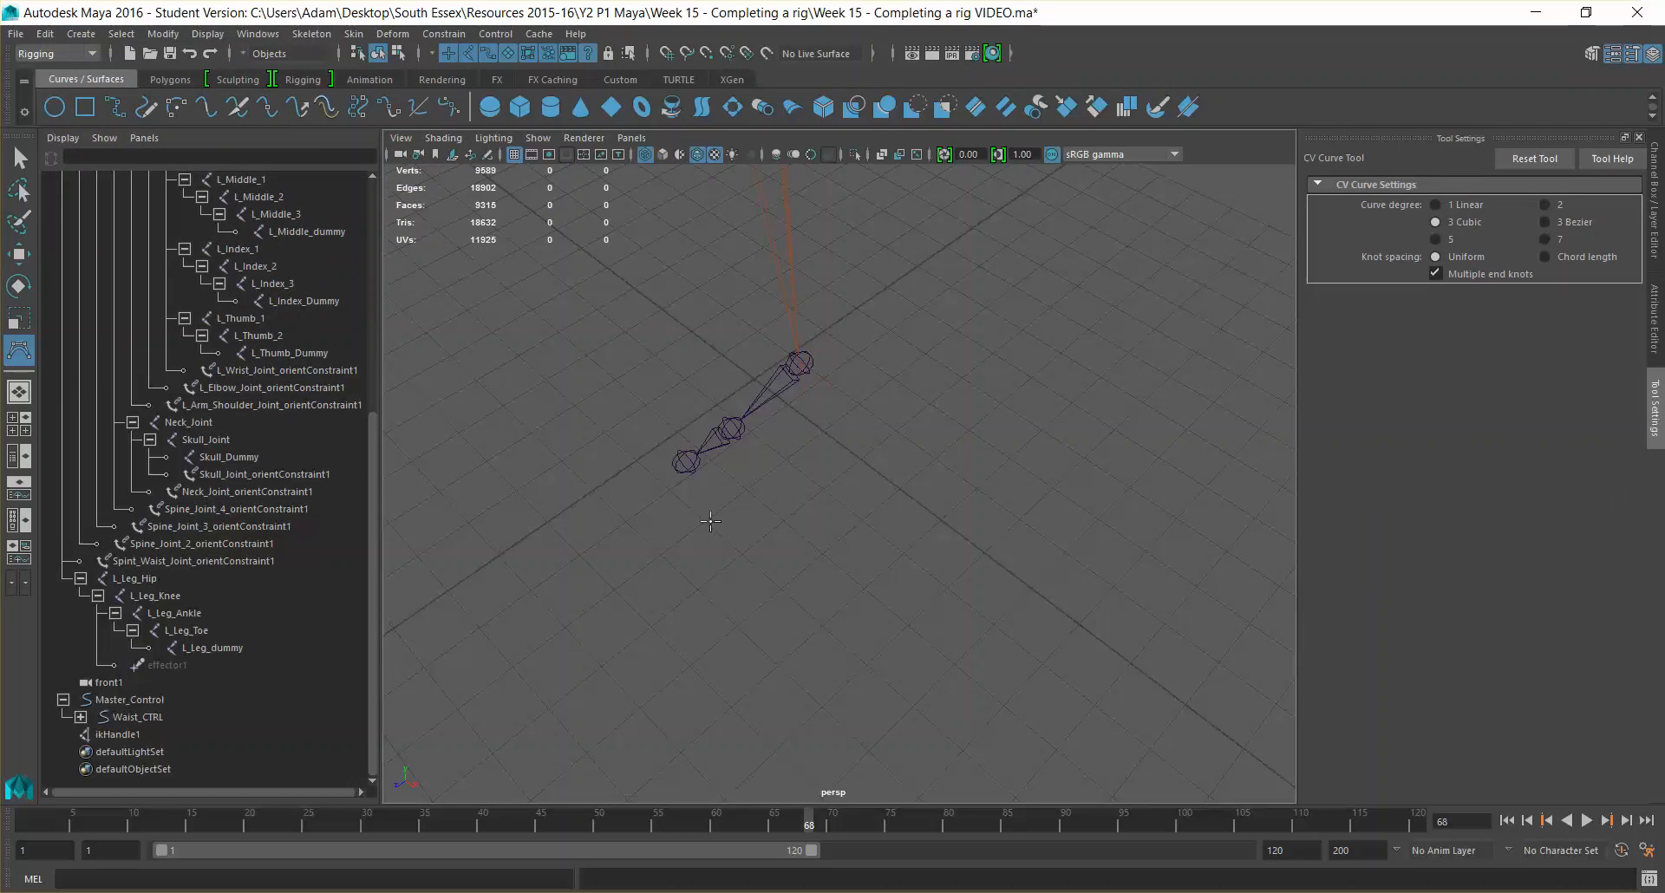
{"action": "left_click", "coordinate": [744, 557]}
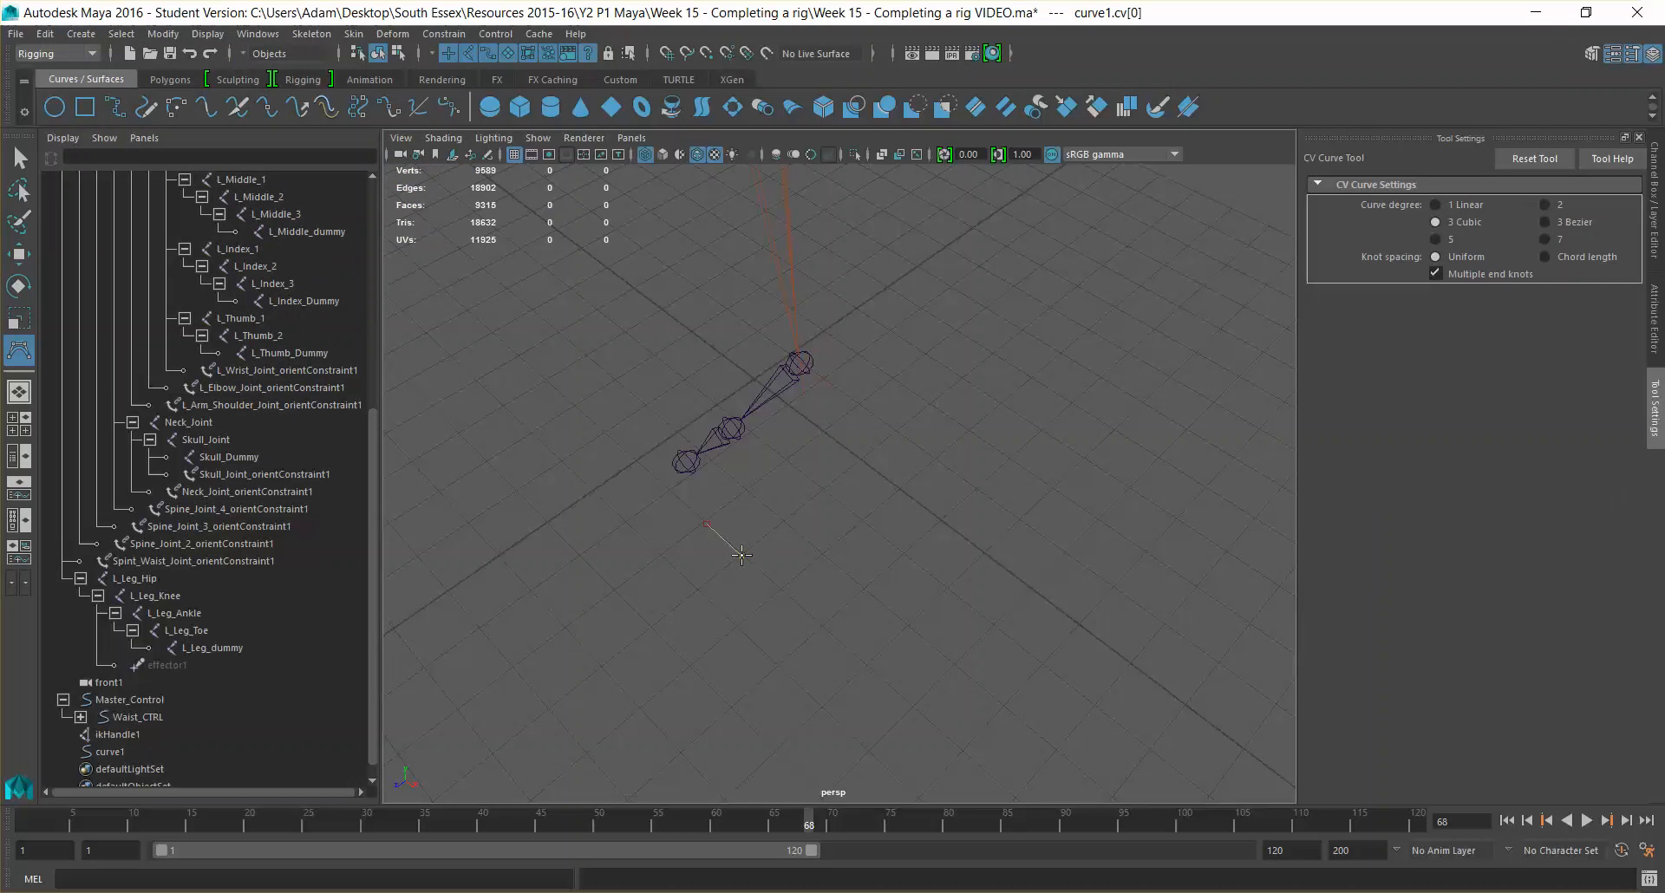
{"action": "left_click", "coordinate": [863, 462]}
{"action": "left_click", "coordinate": [832, 431]}
{"action": "key", "text": "ctrl+z"}
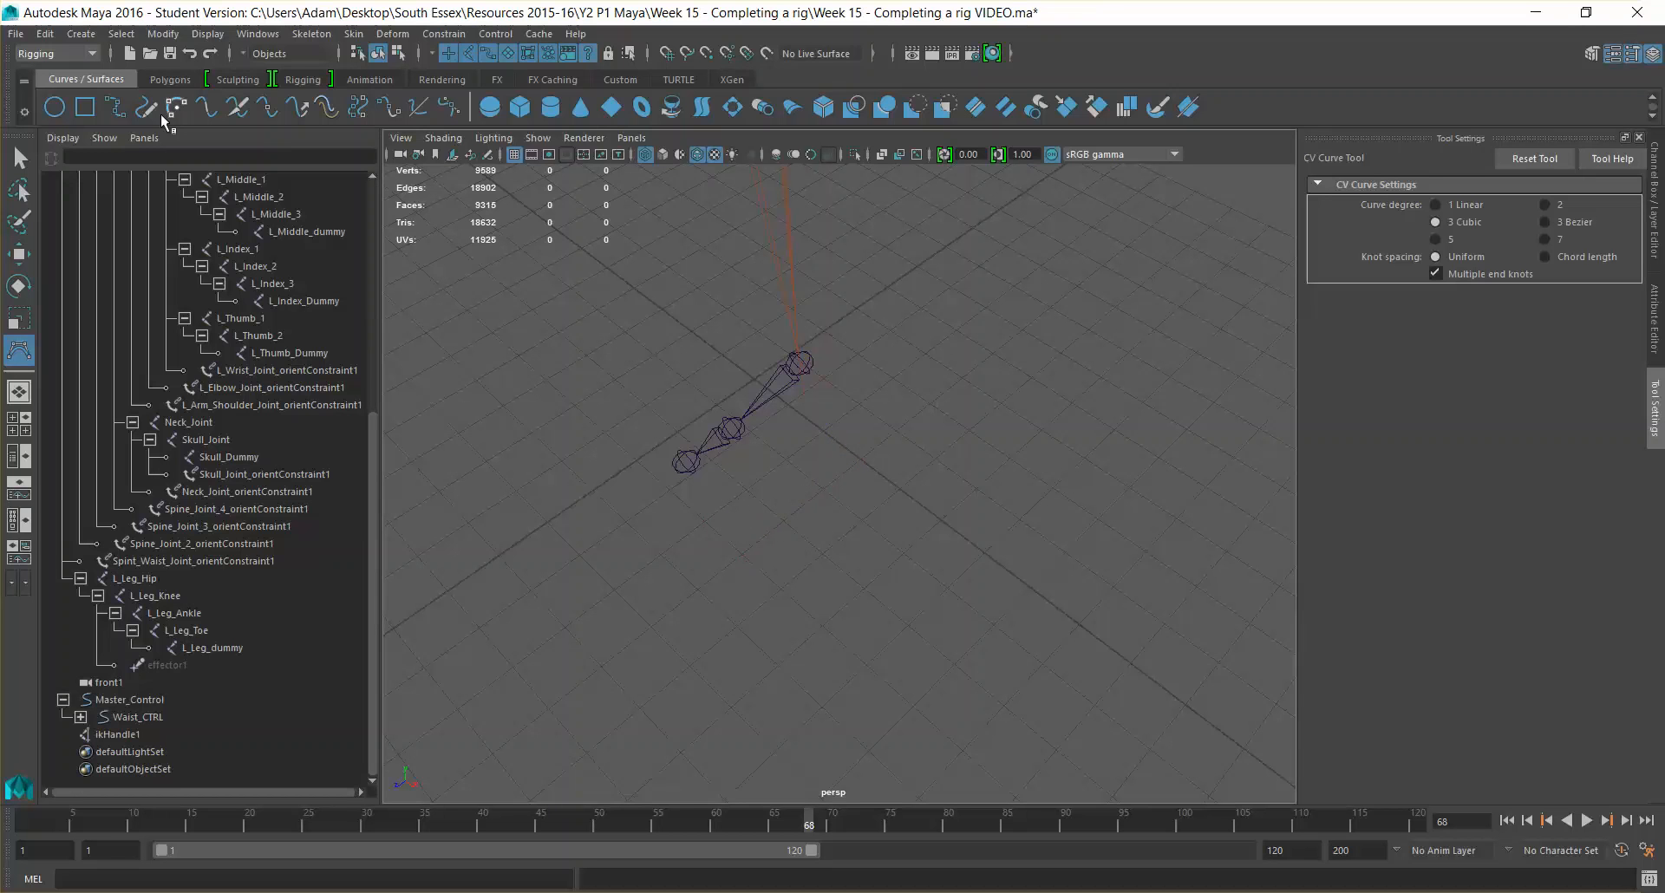
Detach the Curve Tools list as a floating palette and place it in the viewport beside the leg
{"action": "left_click", "coordinate": [81, 34]}
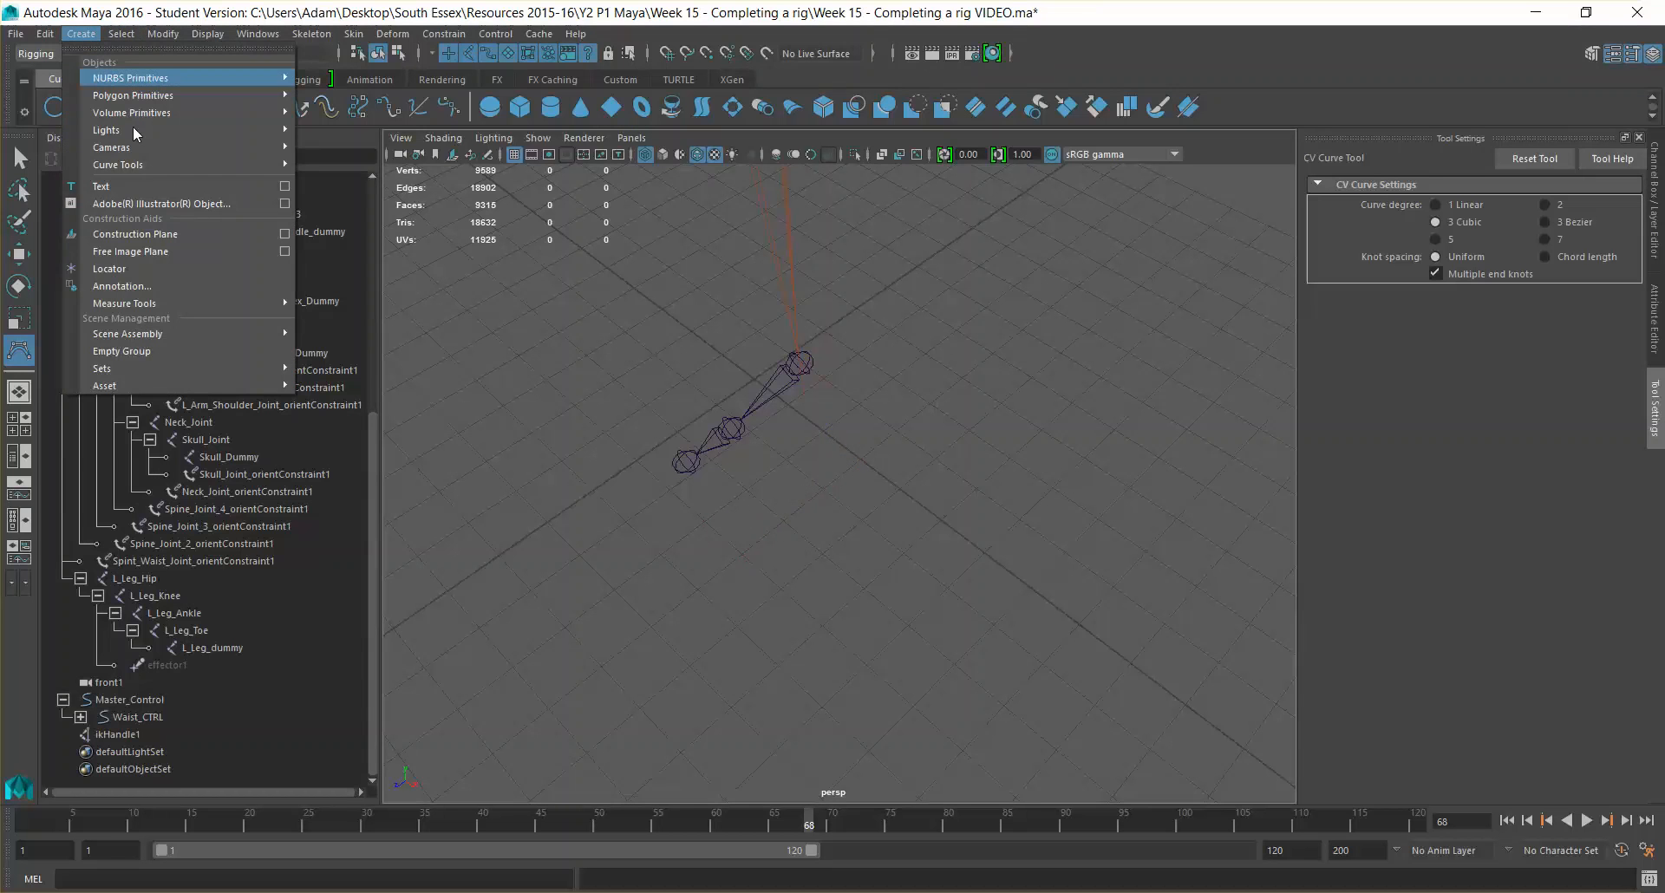
{"action": "left_click", "coordinate": [335, 159]}
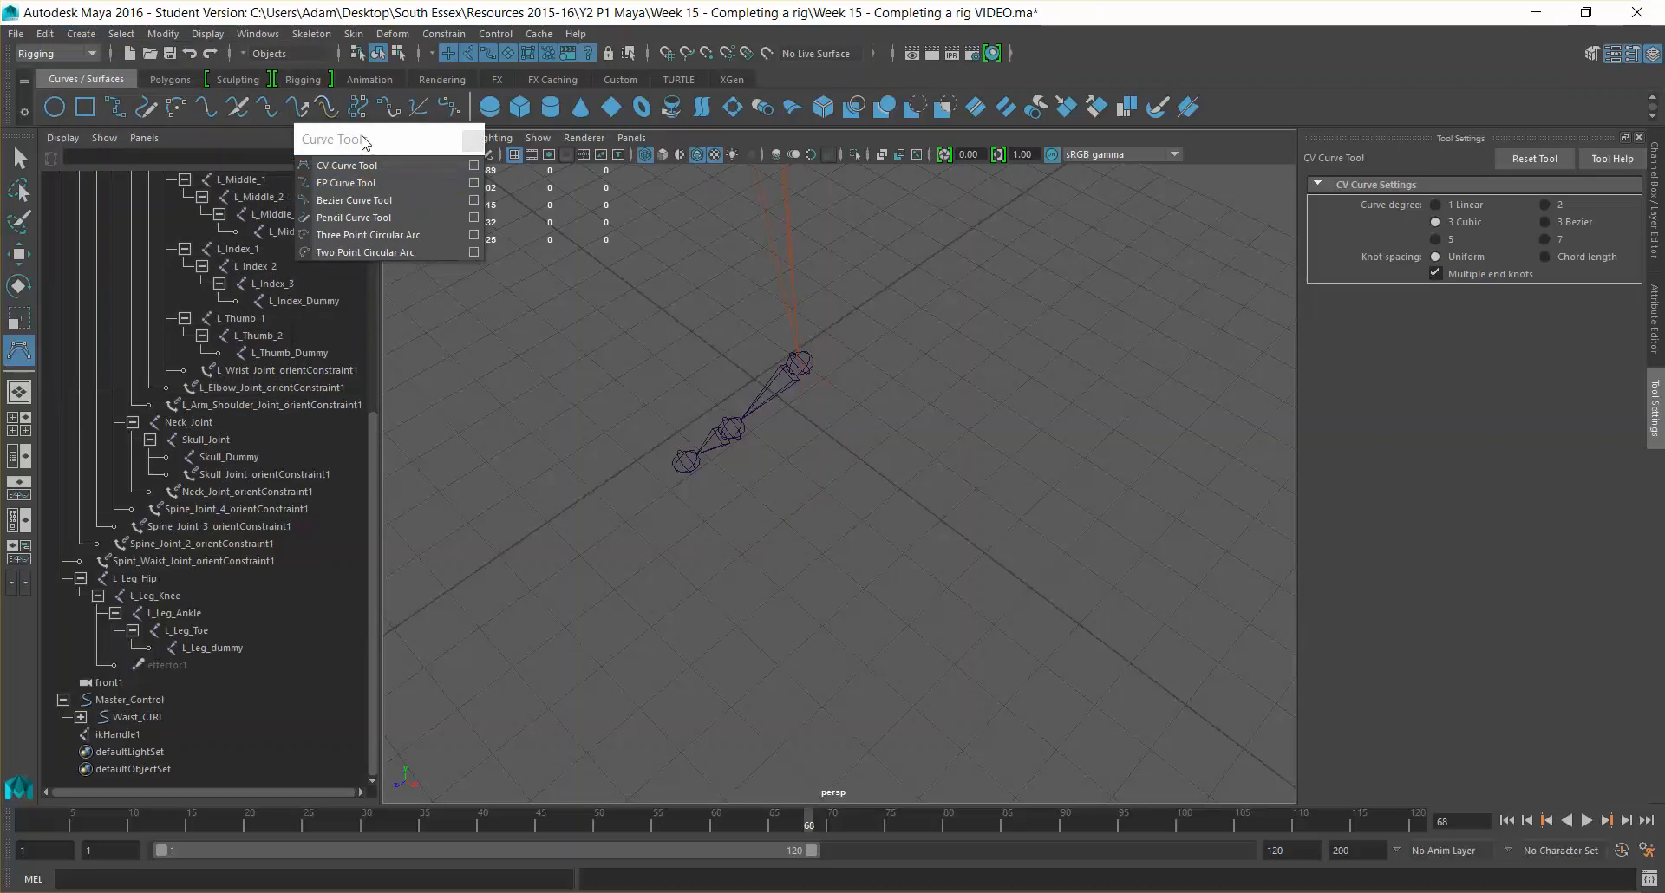
{"action": "left_click_drag", "start_coordinate": [364, 140], "coordinate": [1066, 245]}
Try to draw a closed outline beside the left foot with the EP Curve tool, and undo it
{"action": "left_click", "coordinate": [1049, 294]}
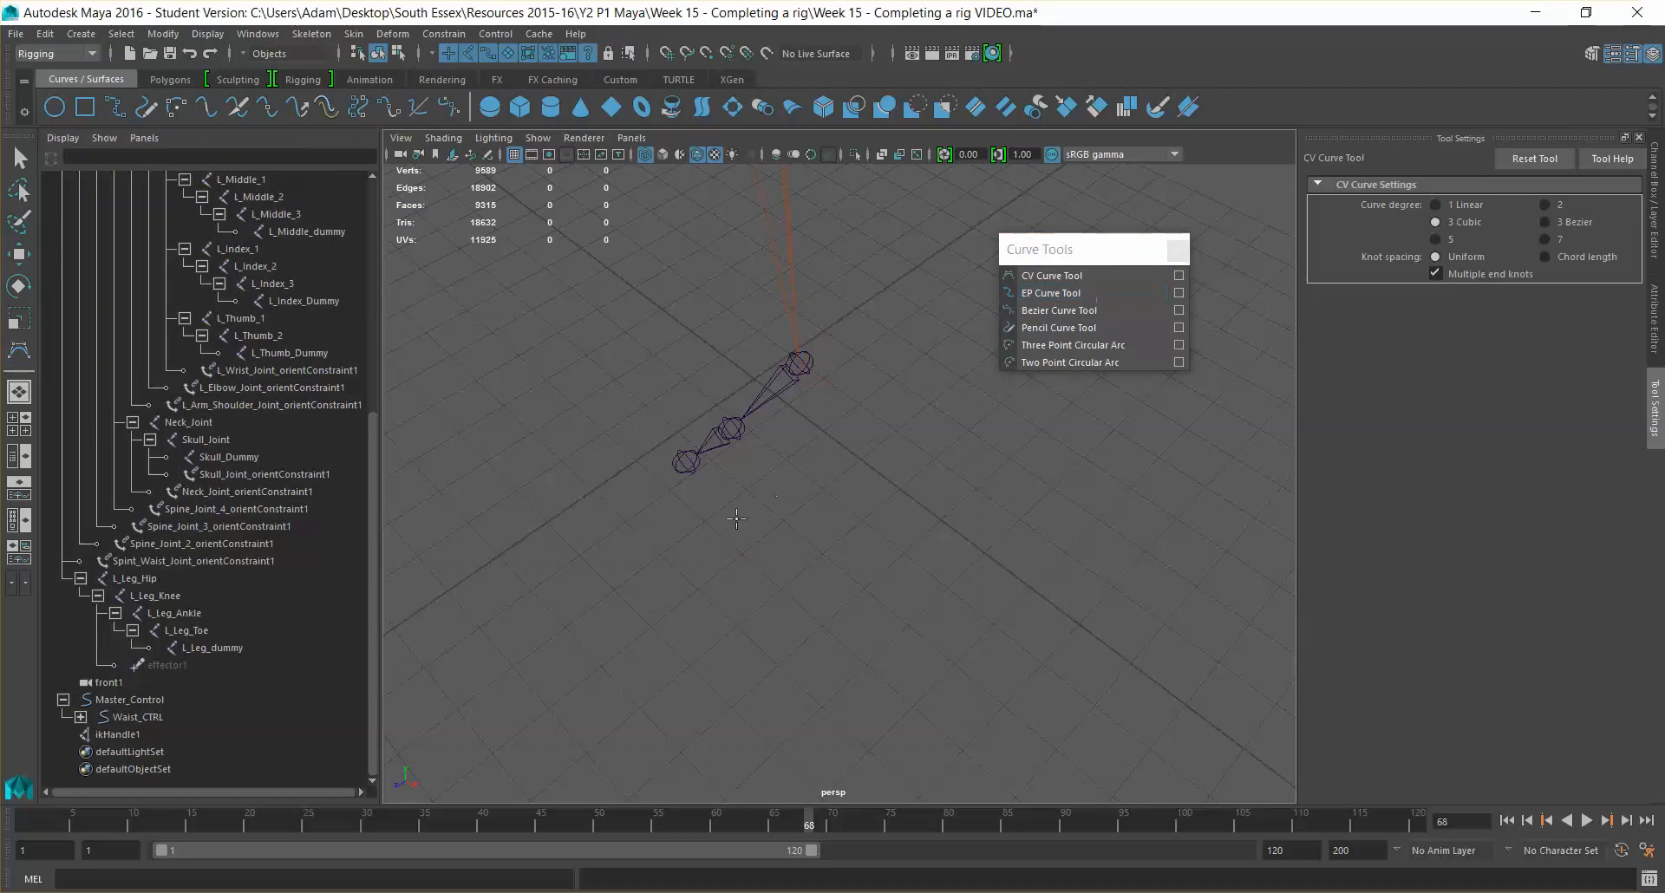
{"action": "left_click", "coordinate": [710, 528]}
{"action": "left_click", "coordinate": [737, 574]}
{"action": "left_click", "coordinate": [853, 477]}
{"action": "left_click", "coordinate": [808, 462]}
{"action": "left_click", "coordinate": [719, 503]}
{"action": "key", "text": "ctrl+z"}
Try to draw a closed four-sided outline on the grid beside the left foot with the Bezier Curve tool
{"action": "left_click", "coordinate": [1050, 310]}
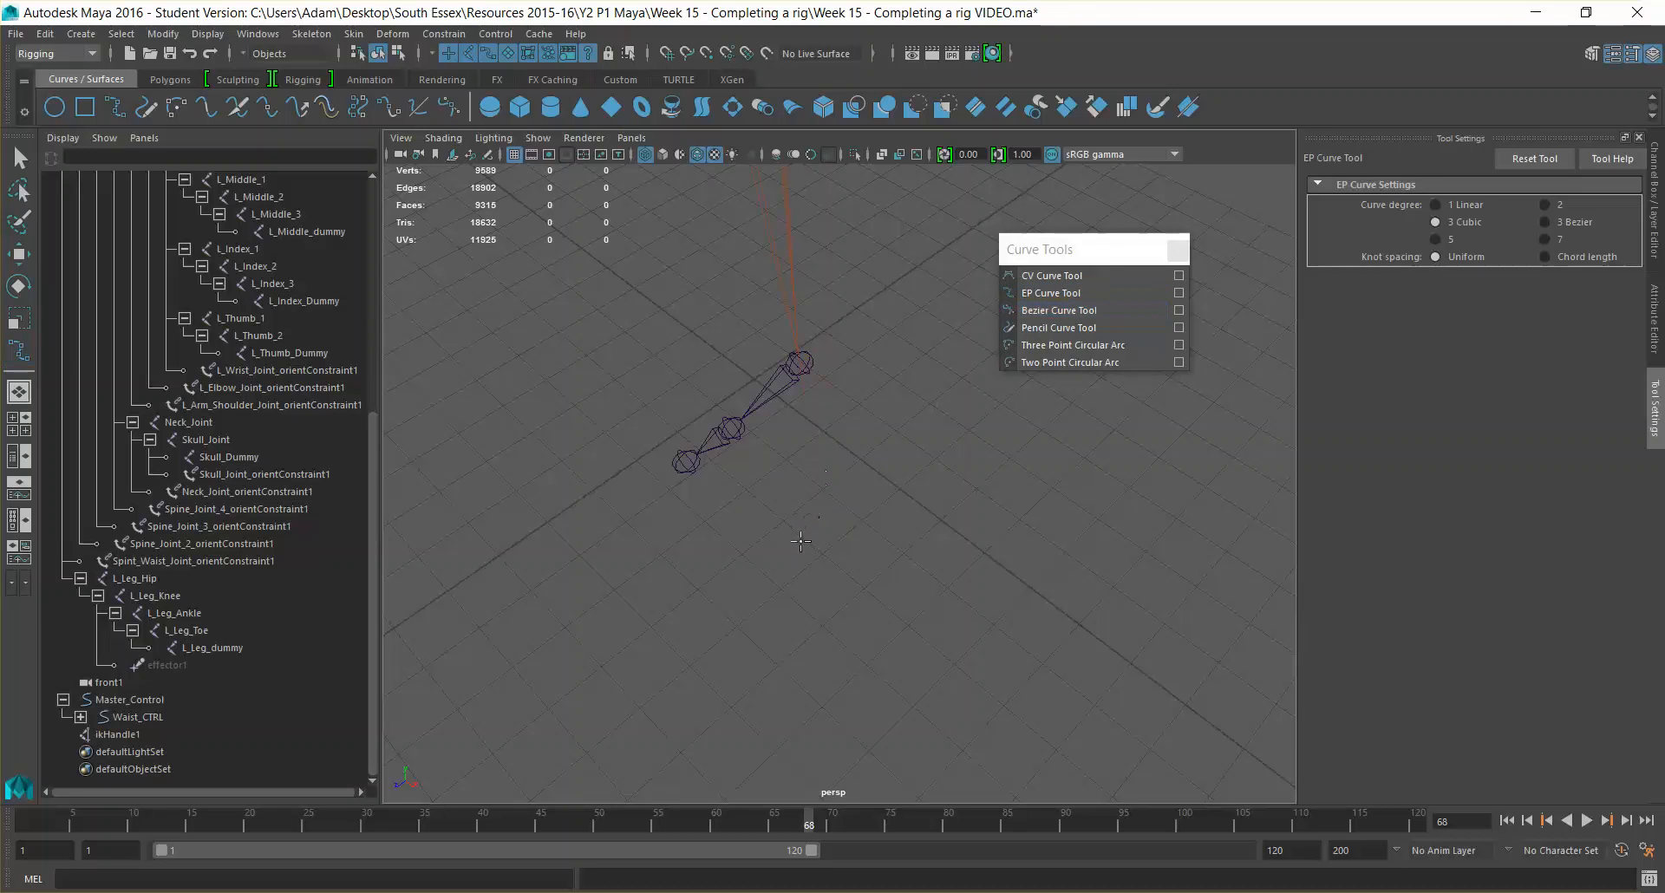
{"action": "left_click", "coordinate": [864, 478]}
{"action": "left_click", "coordinate": [918, 525]}
{"action": "left_click", "coordinate": [867, 581]}
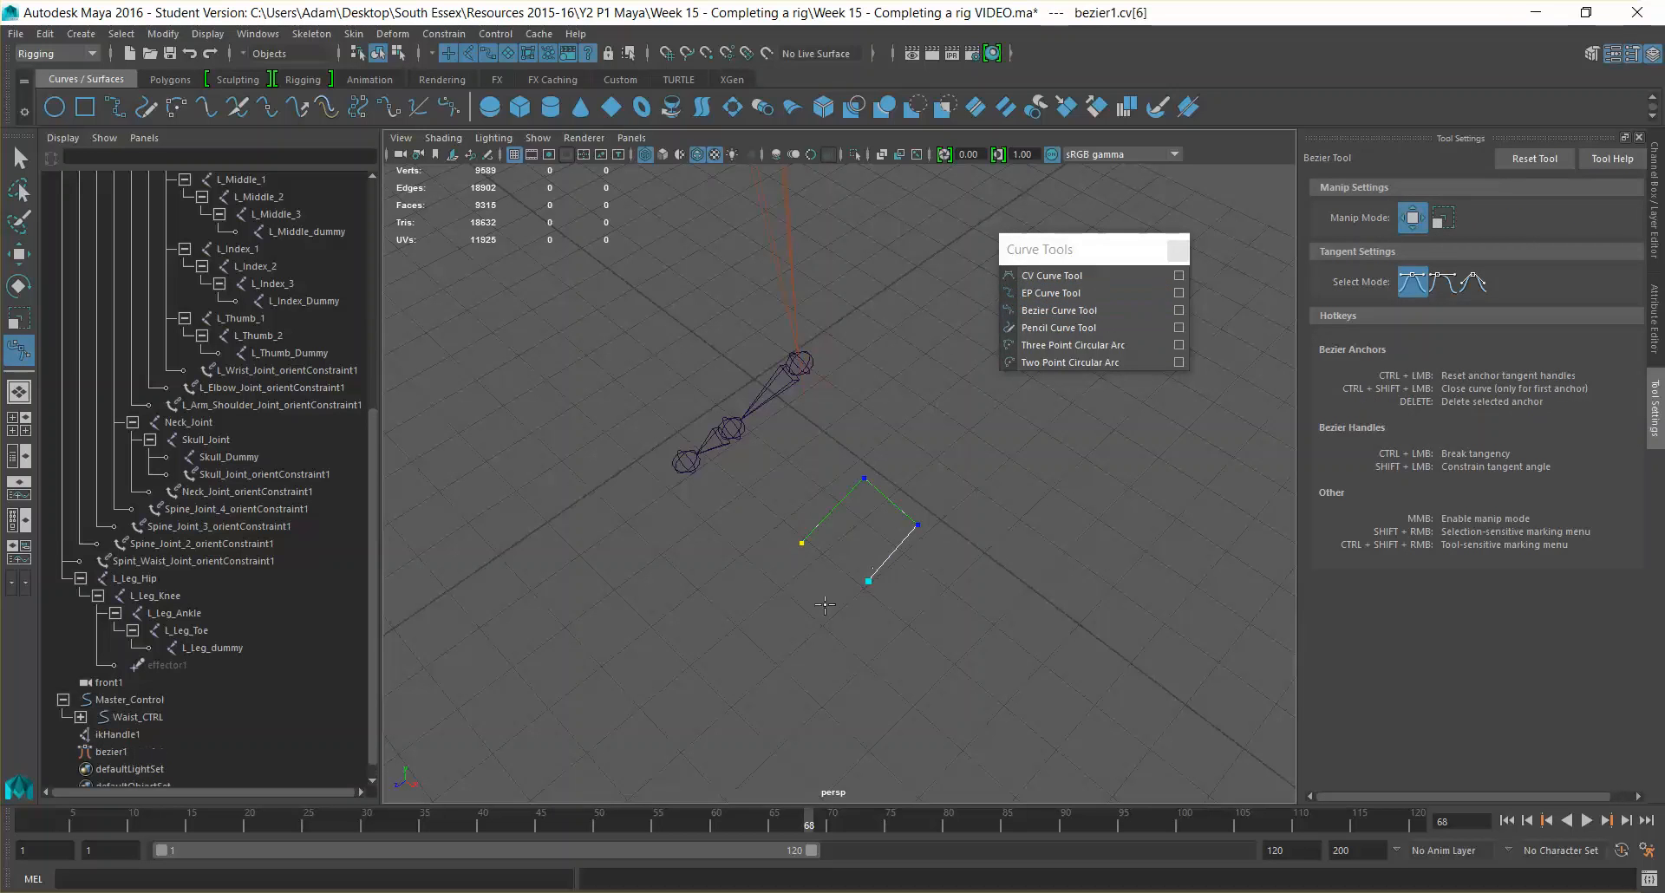
{"action": "left_click", "coordinate": [801, 546]}
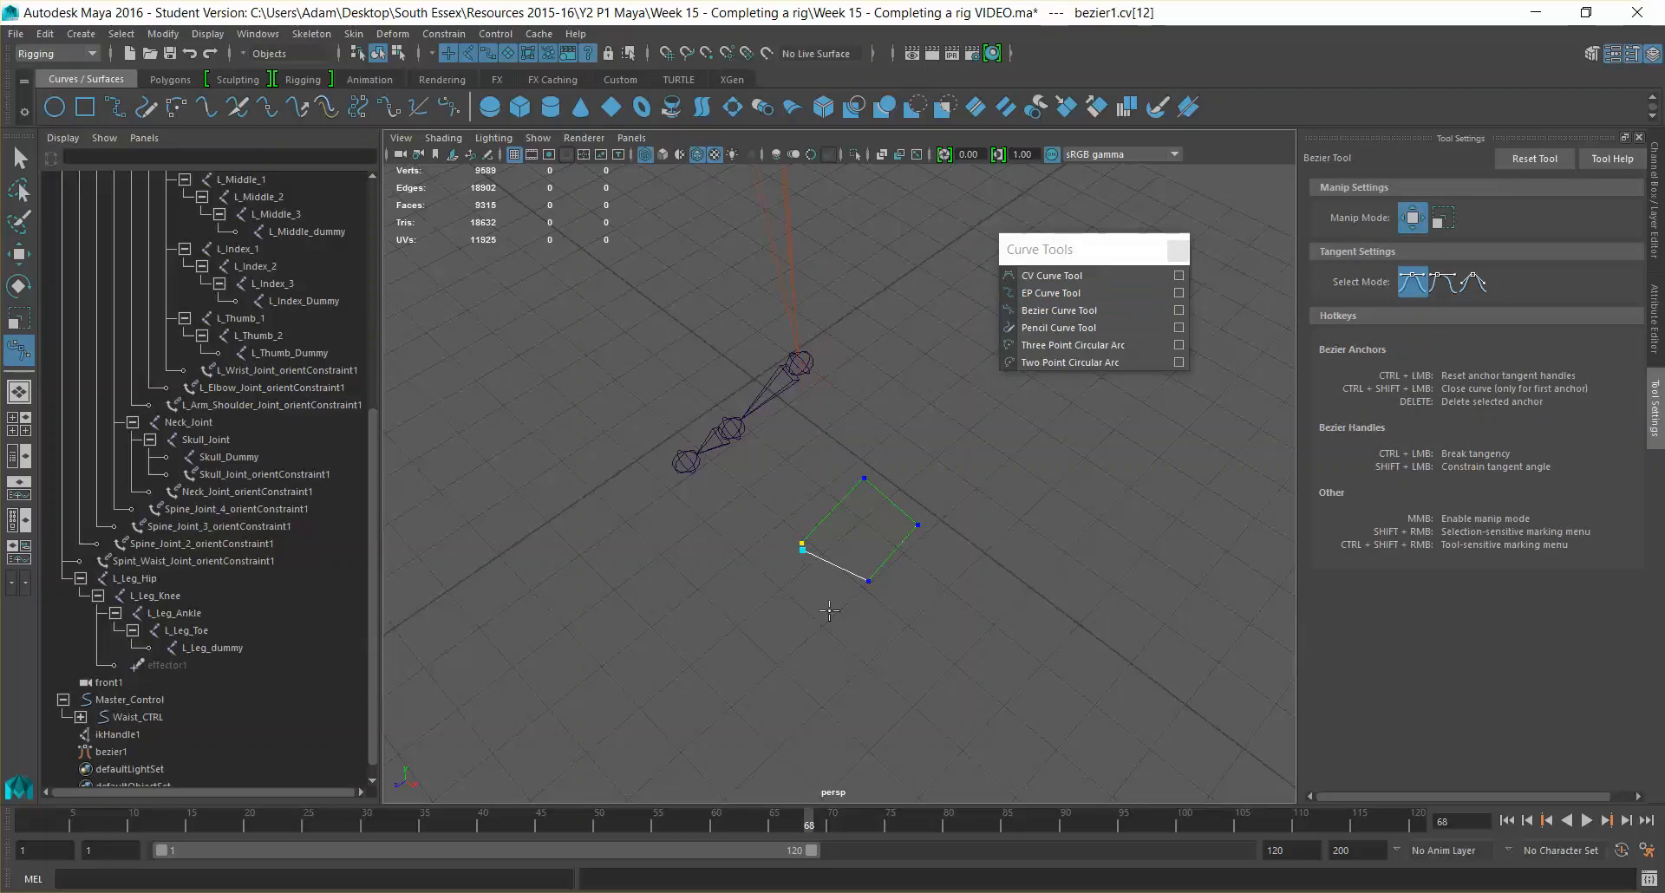
Restart the Bezier Curve tool and turn on grid snapping for drawing around the left foot
{"action": "left_click", "coordinate": [1054, 311]}
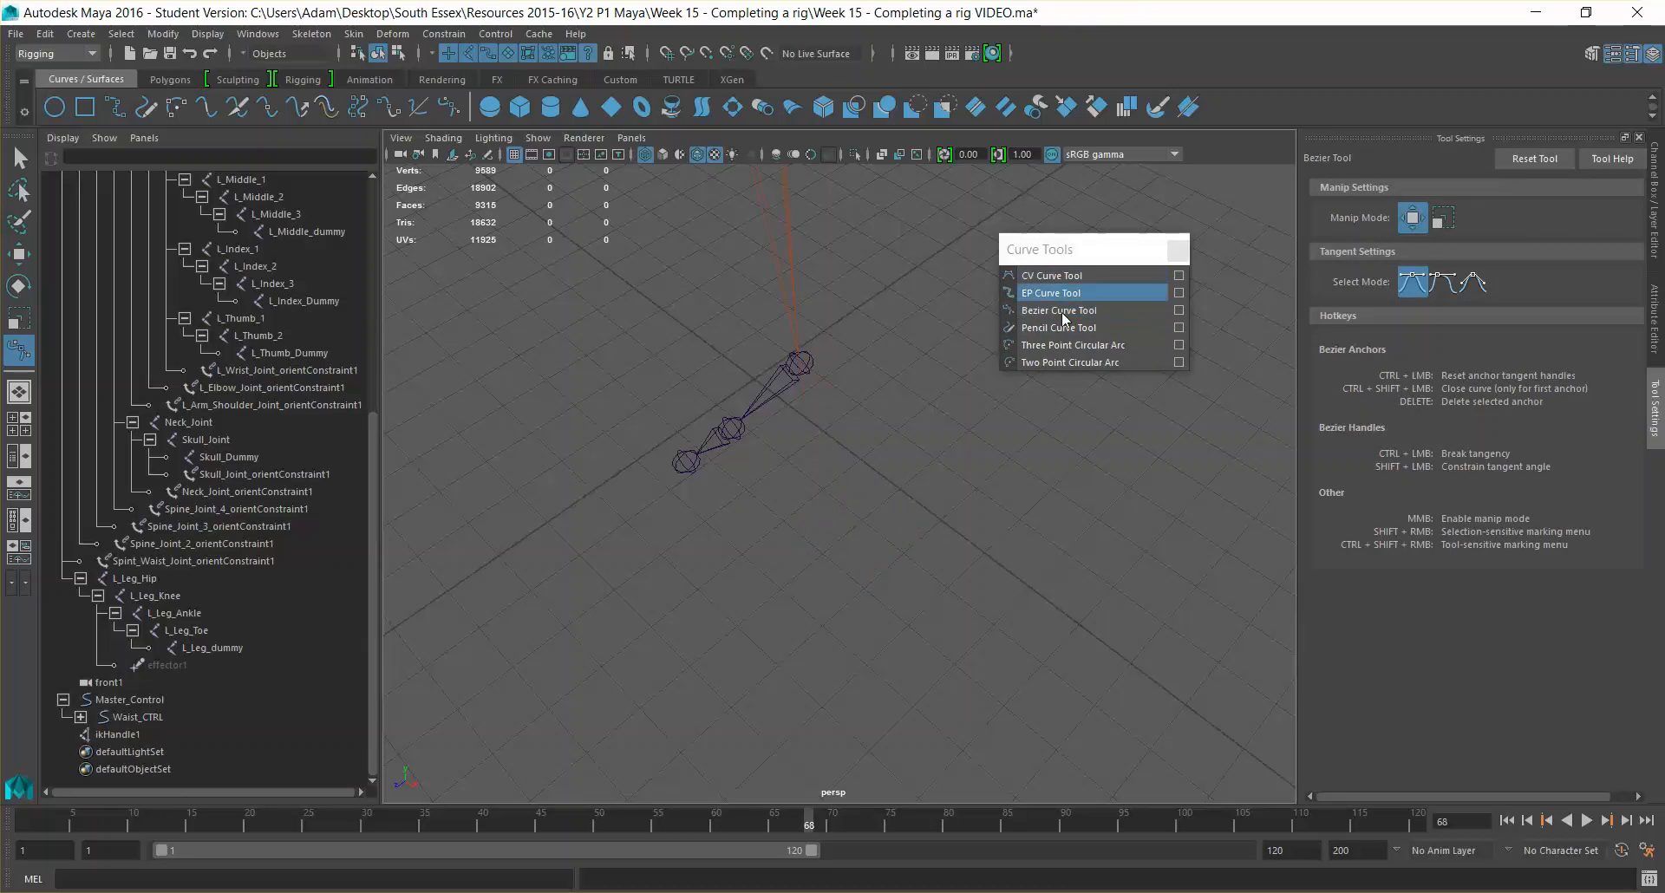
{"action": "left_click_drag", "start_coordinate": [682, 464], "coordinate": [881, 554], "text": "alt"}
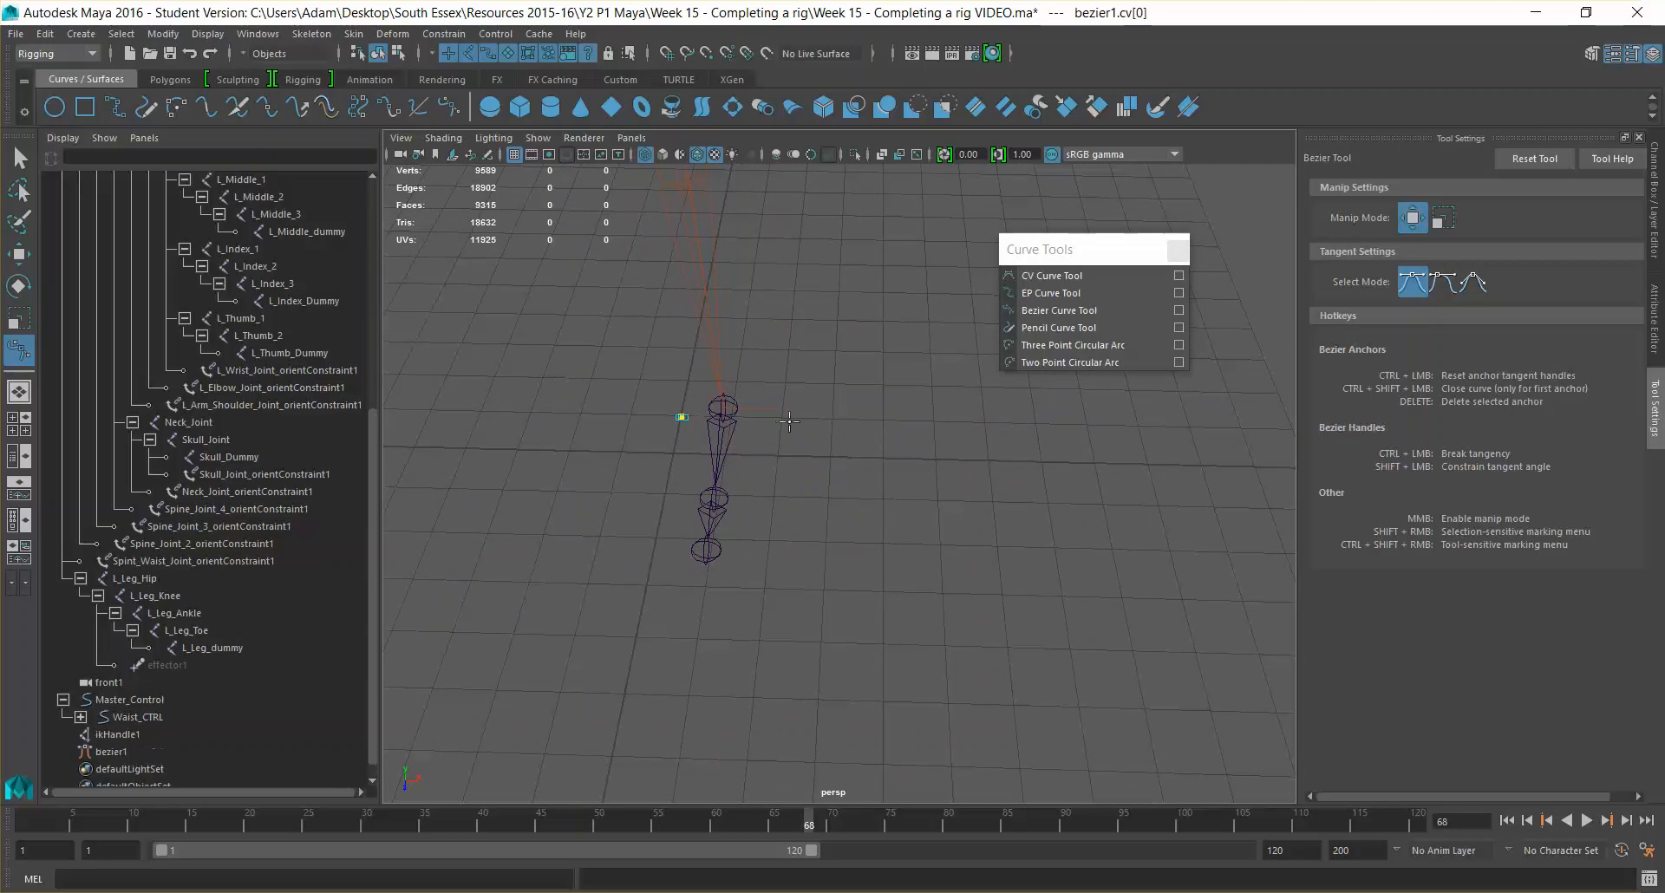
{"action": "left_click_drag", "start_coordinate": [805, 366], "coordinate": [737, 345], "text": "alt"}
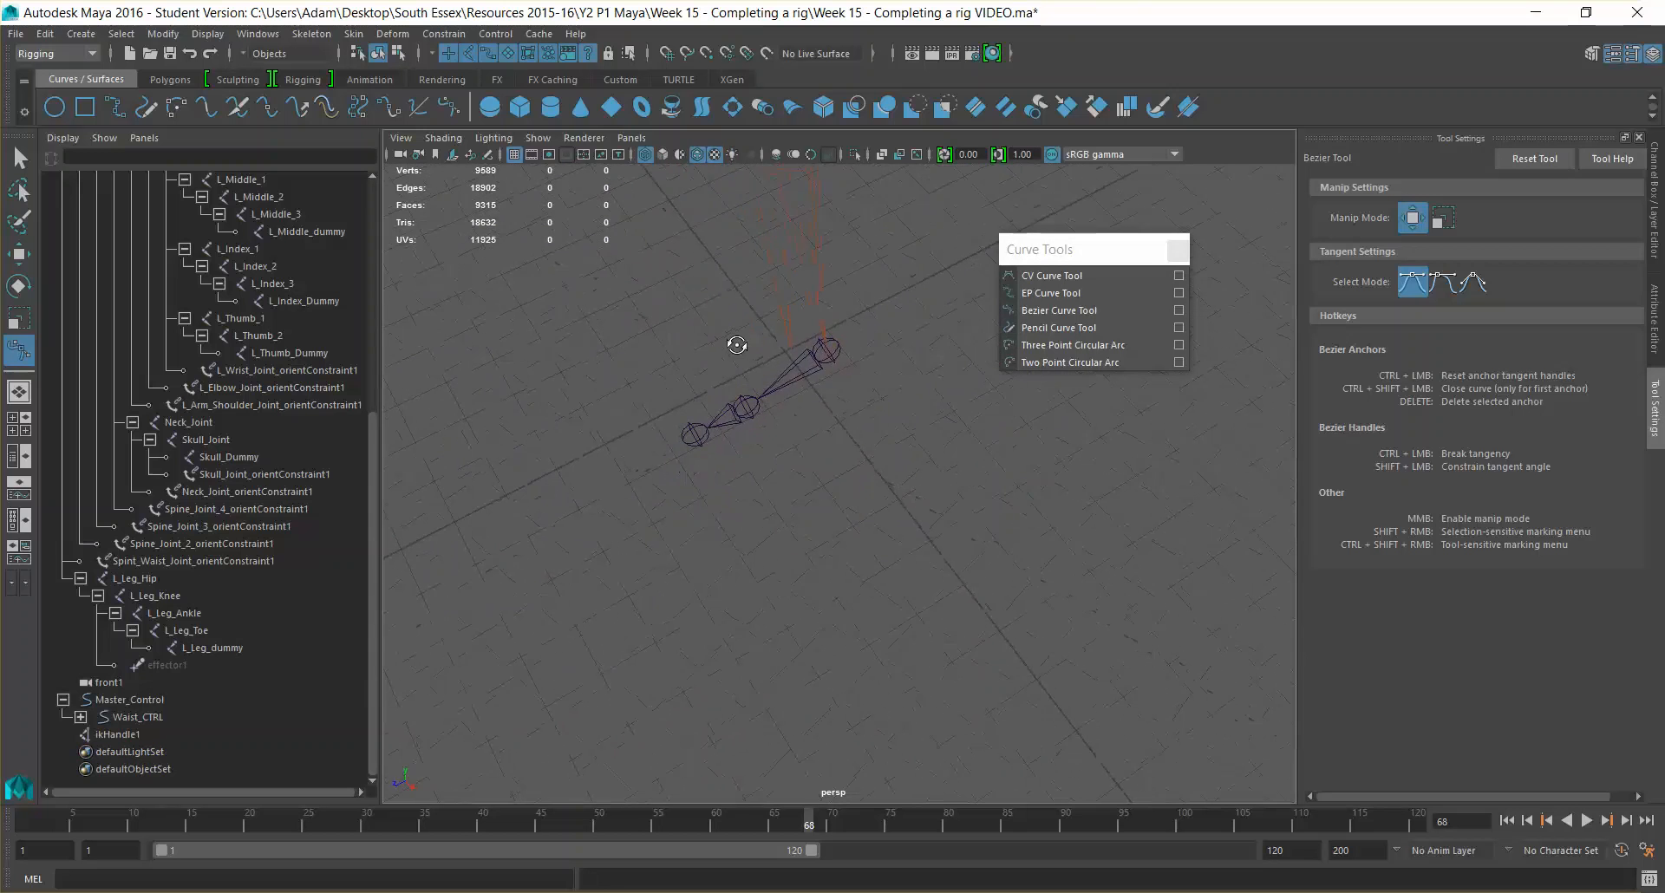
{"action": "left_click", "coordinate": [666, 53]}
{"action": "left_click_drag", "start_coordinate": [742, 529], "coordinate": [832, 520], "text": "alt"}
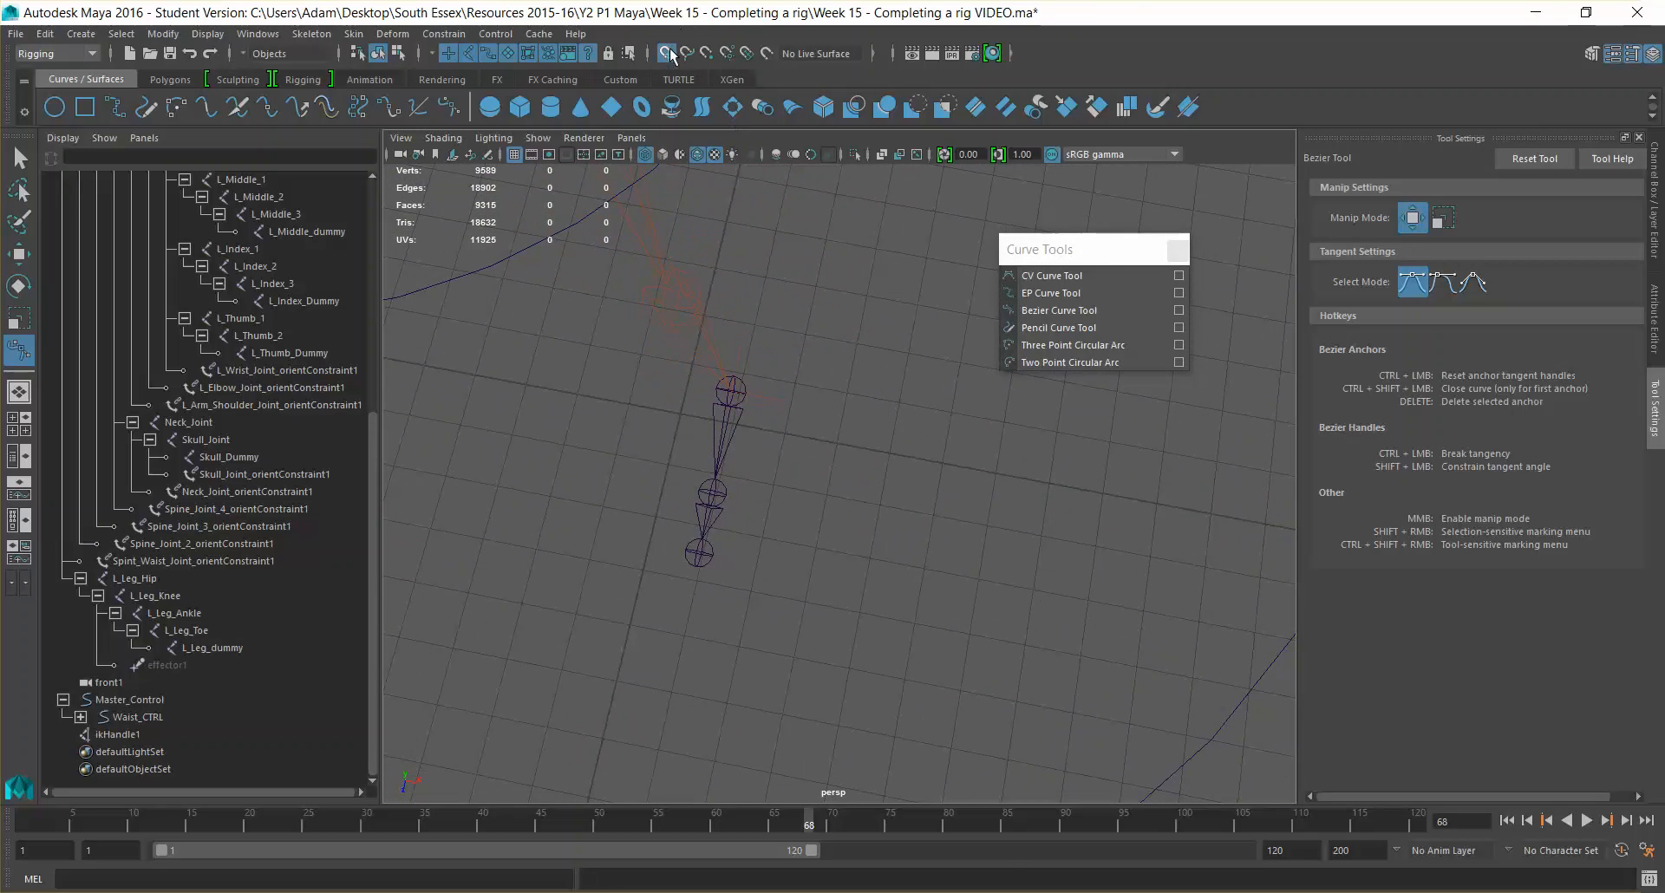
Try to draw a closed rectangular Bezier outline around the left foot joints, and delete the attempt
{"action": "left_click", "coordinate": [697, 370]}
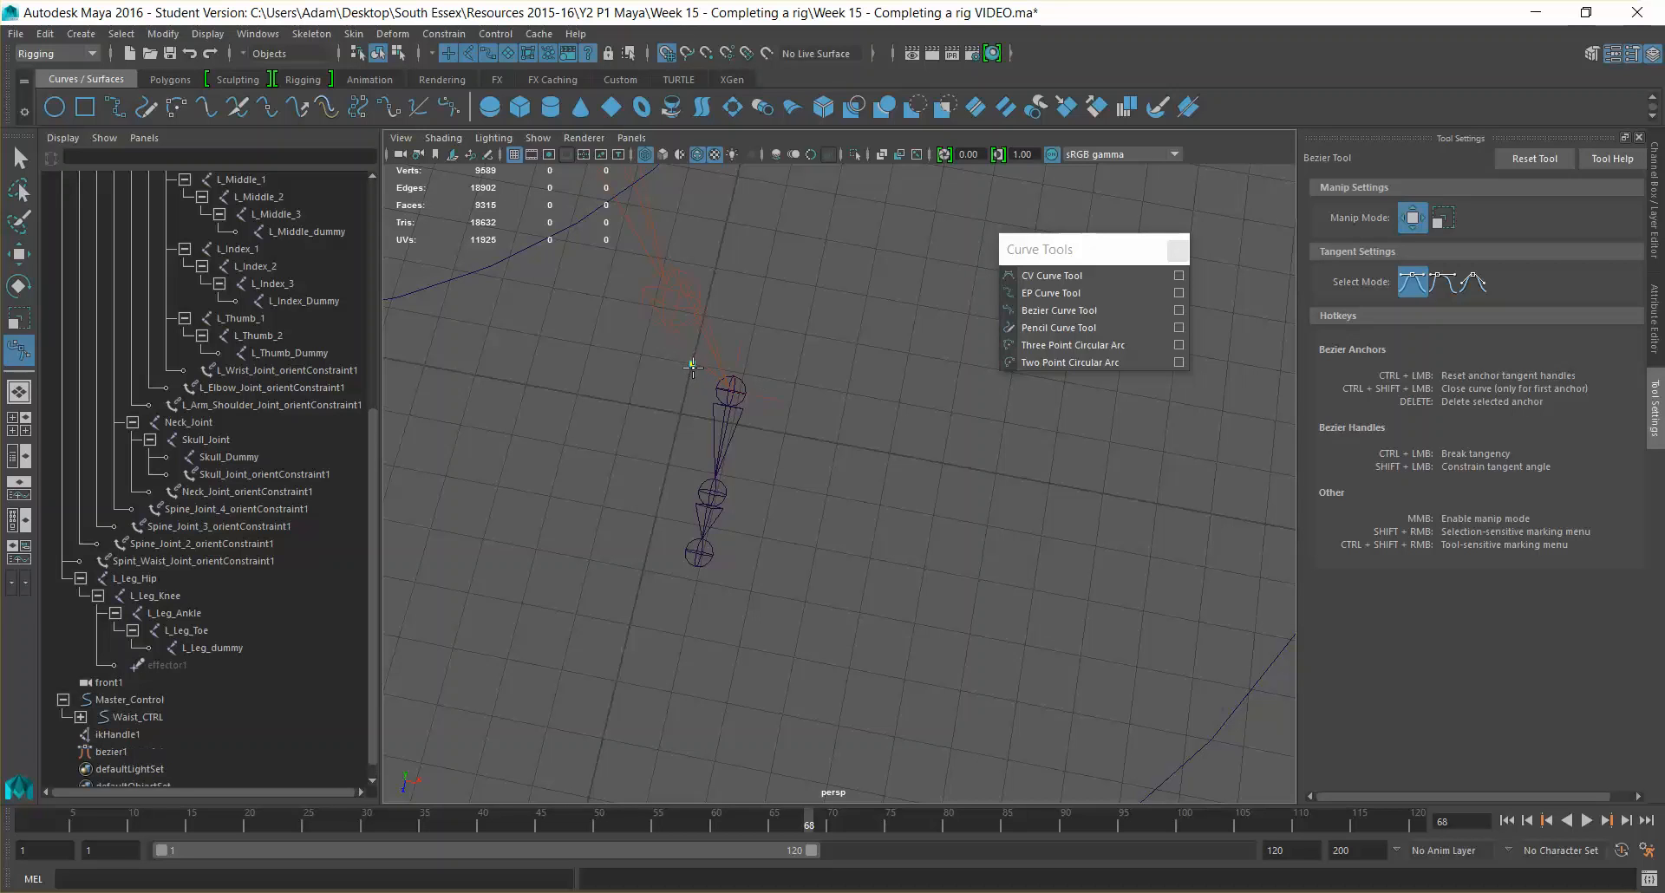
{"action": "left_click", "coordinate": [796, 384]}
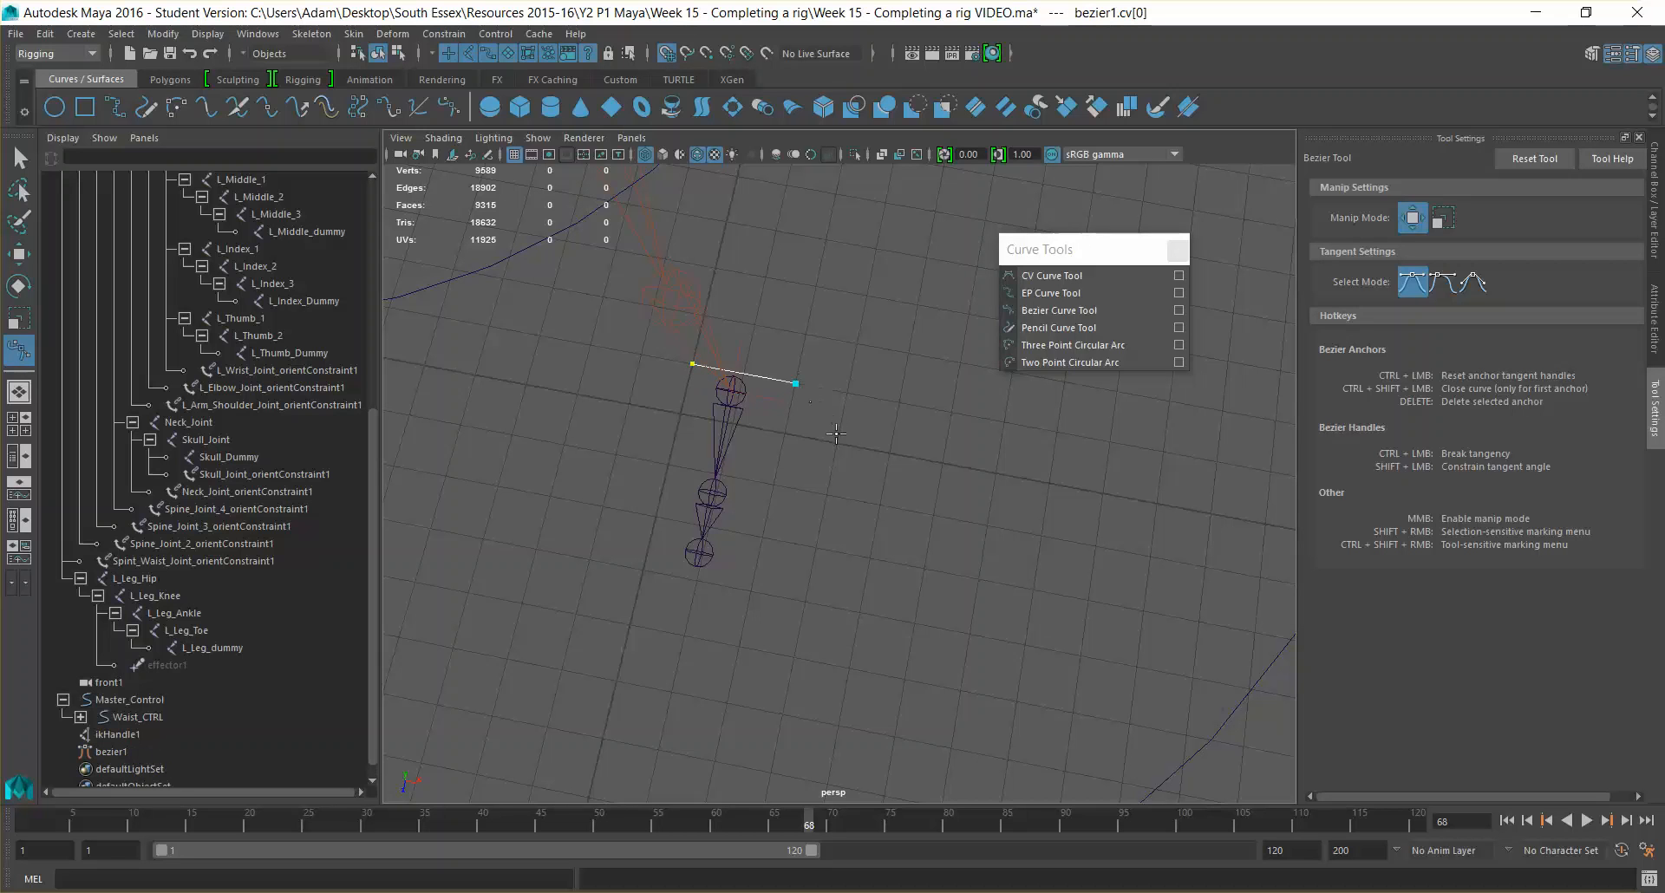
{"action": "left_click", "coordinate": [752, 593]}
{"action": "left_click", "coordinate": [643, 570]}
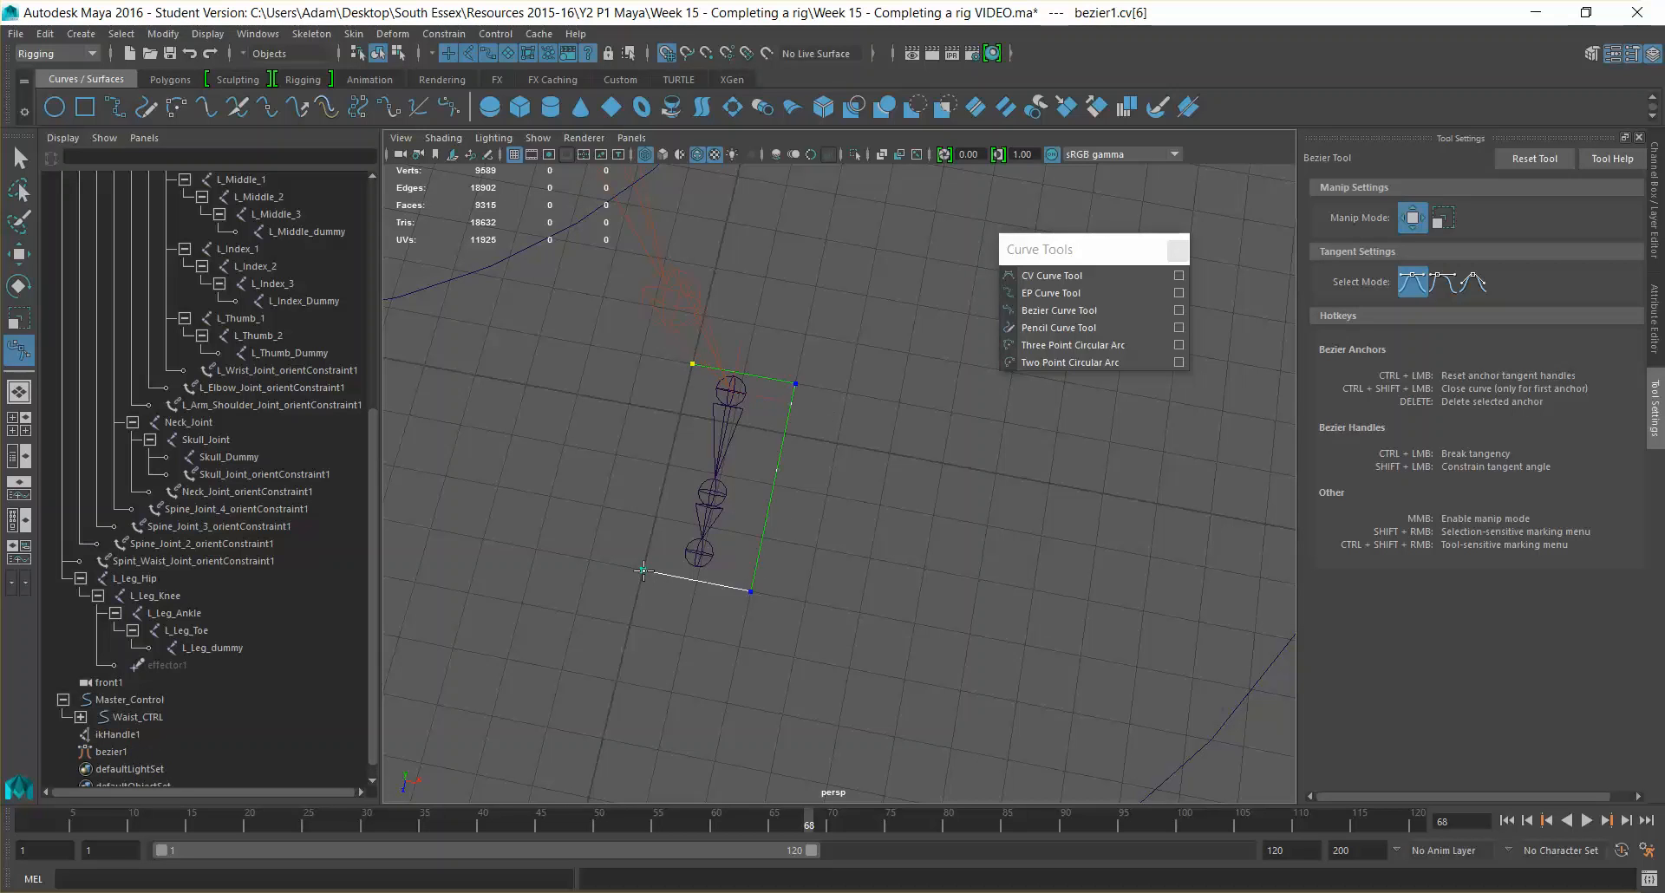
{"action": "left_click", "coordinate": [694, 365]}
{"action": "key", "text": "Delete"}
Draw a four-cornered, grid-snapped Bezier outline around the left foot joints, ending on the inner long side, and finish the curve
{"action": "left_click", "coordinate": [692, 365]}
{"action": "left_click", "coordinate": [795, 382]}
{"action": "left_click", "coordinate": [750, 593]}
{"action": "left_click", "coordinate": [644, 571]}
{"action": "left_click", "coordinate": [680, 413]}
{"action": "left_click", "coordinate": [21, 158]}
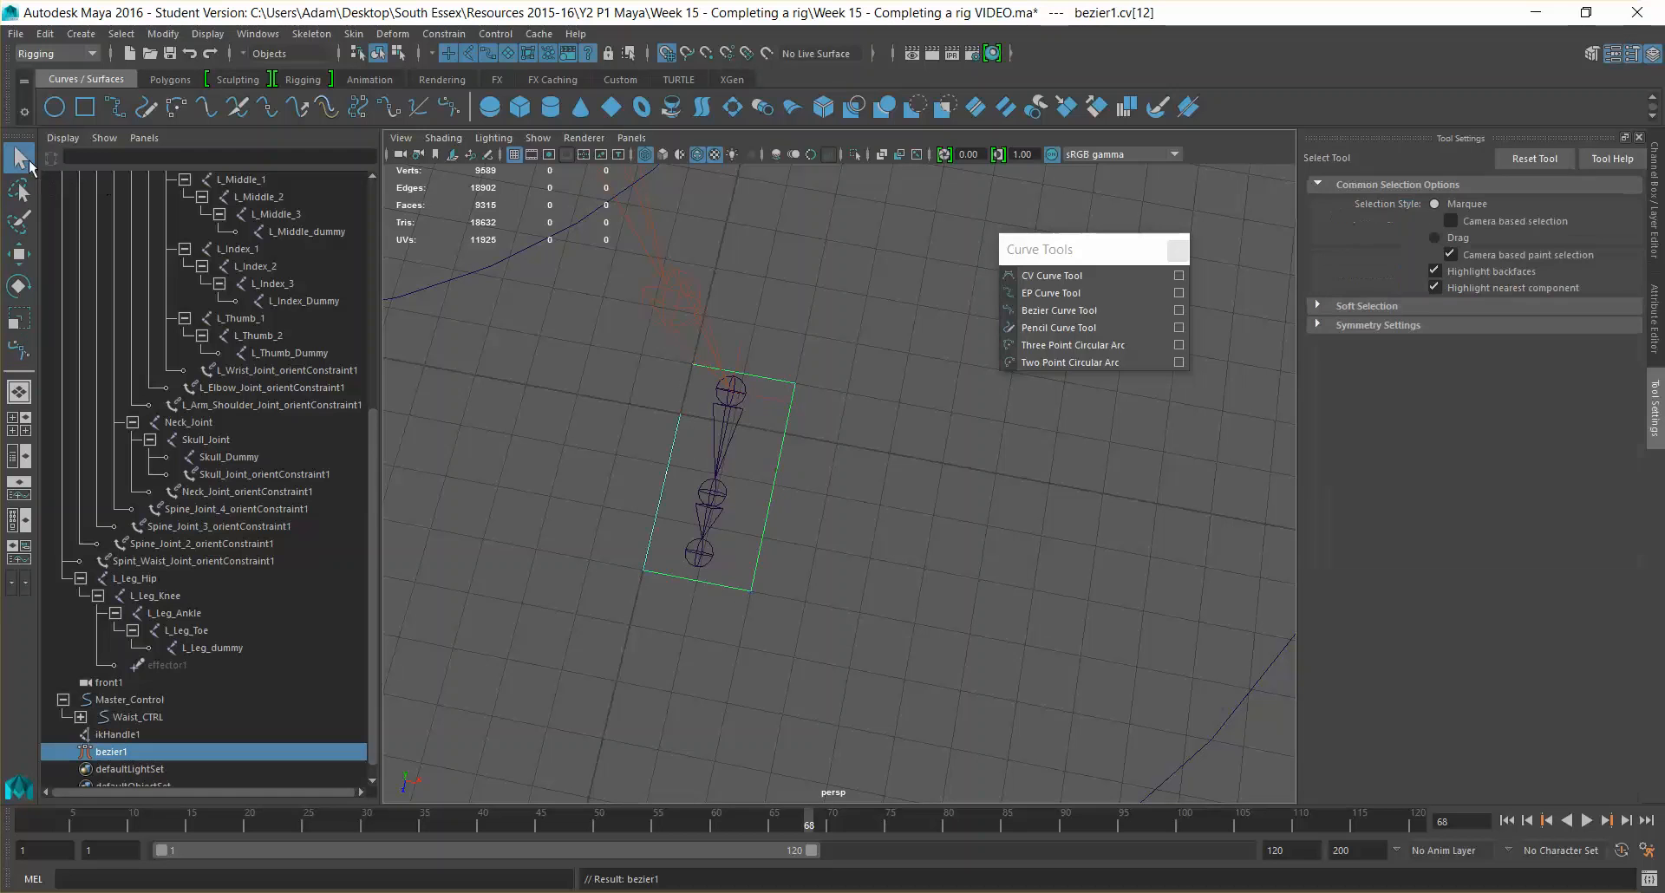
Move the outline's end control vertex onto its starting corner to close the rectangle, and return to object mode
{"action": "right_click_drag", "start_coordinate": [679, 428], "coordinate": [568, 428]}
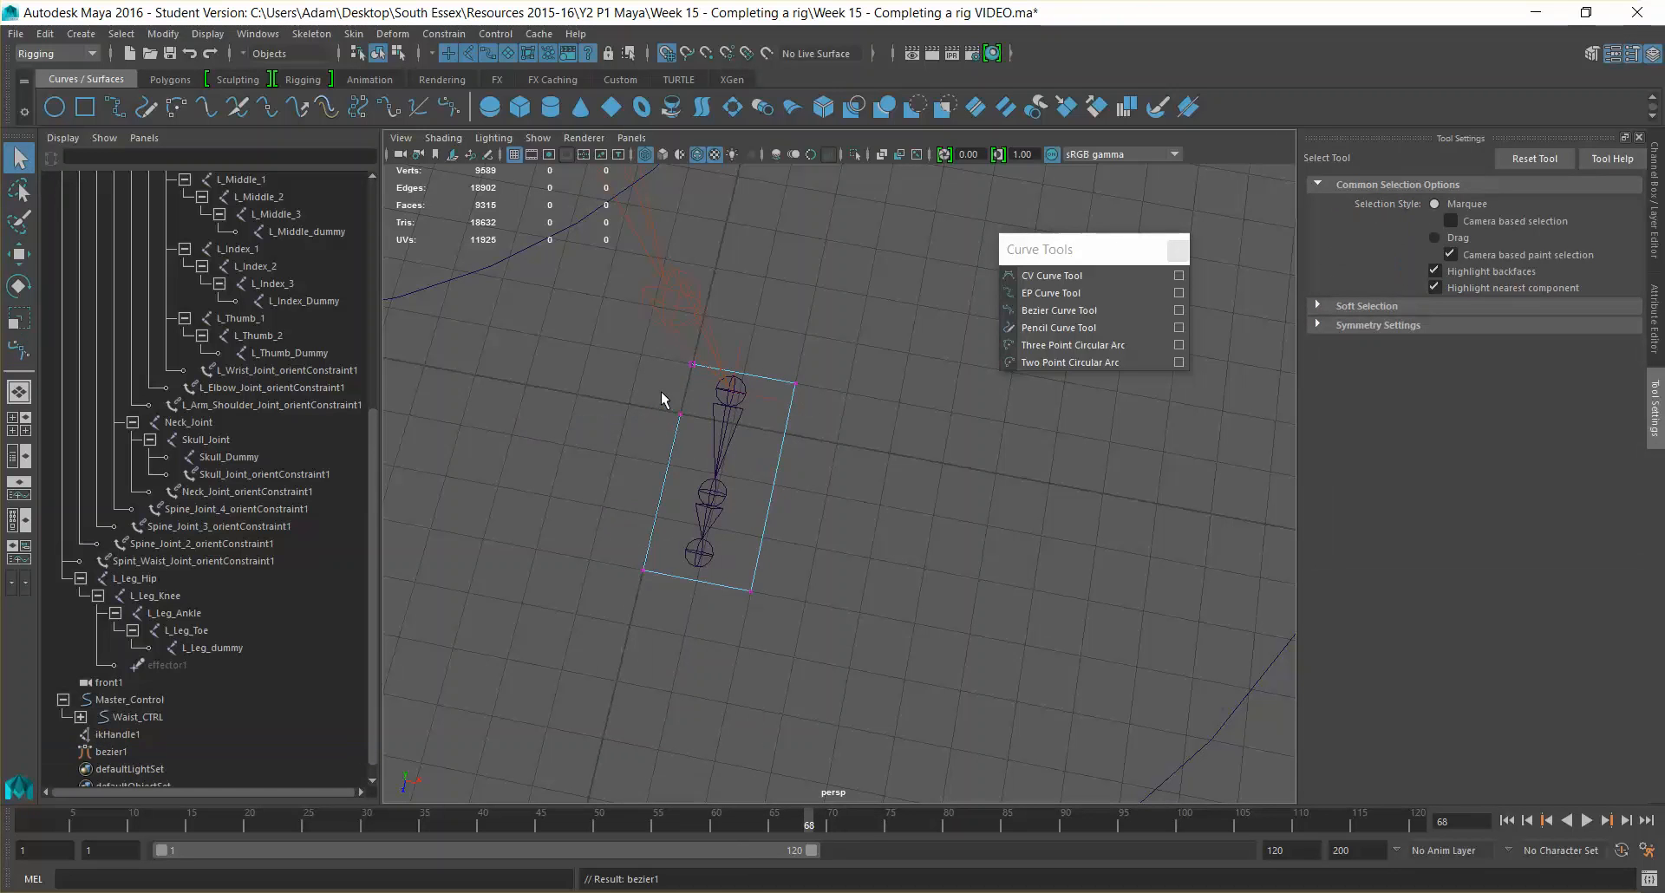
{"action": "left_click", "coordinate": [689, 430]}
{"action": "key", "text": "w"}
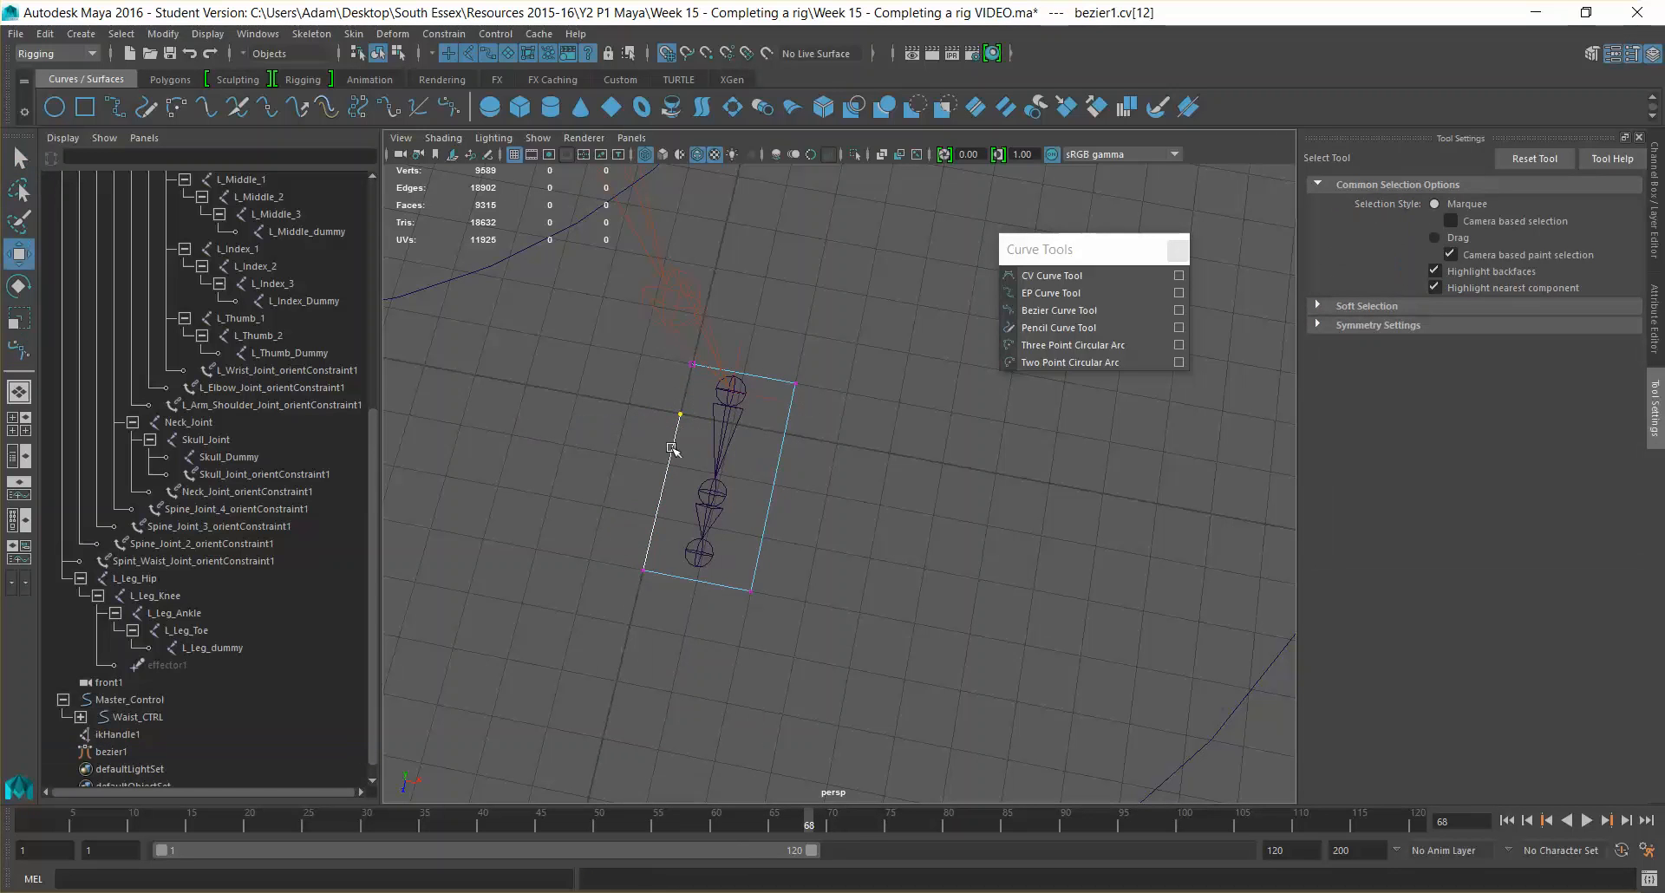
{"action": "left_click_drag", "start_coordinate": [673, 466], "coordinate": [697, 365]}
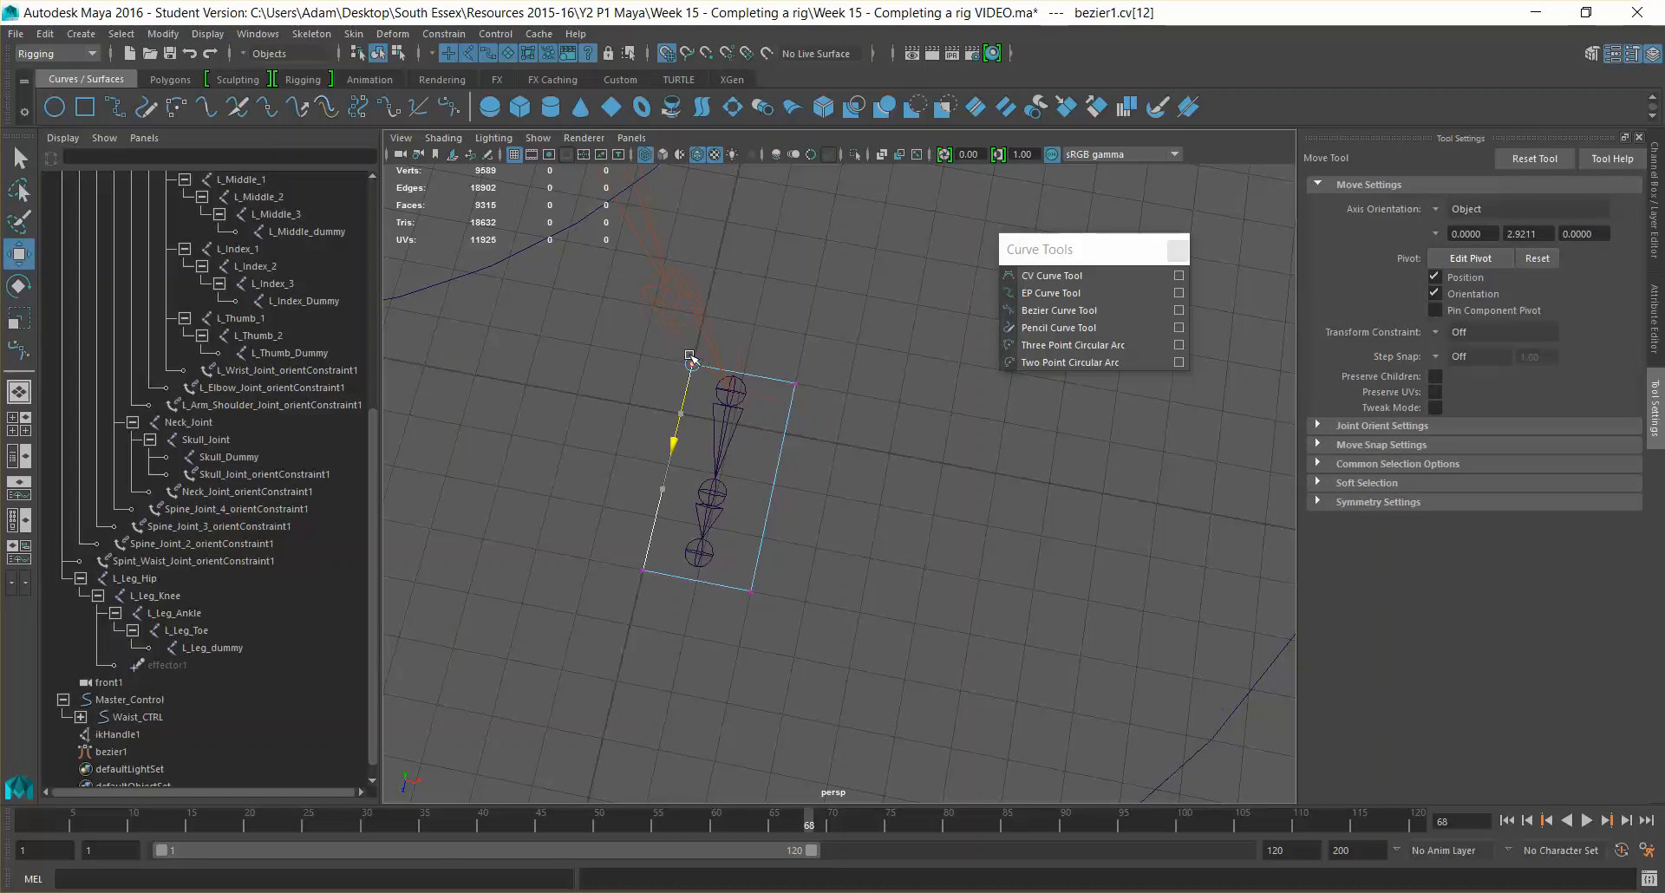
{"action": "right_click_drag", "start_coordinate": [777, 489], "coordinate": [808, 473]}
{"action": "mouse_move", "coordinate": [903, 569]}
{"action": "left_mouse_down", "text": "alt"}
{"action": "mouse_move", "coordinate": [898, 589]}
{"action": "mouse_move", "coordinate": [910, 538]}
{"action": "mouse_move", "coordinate": [878, 550]}
{"action": "left_mouse_up", "text": "alt"}
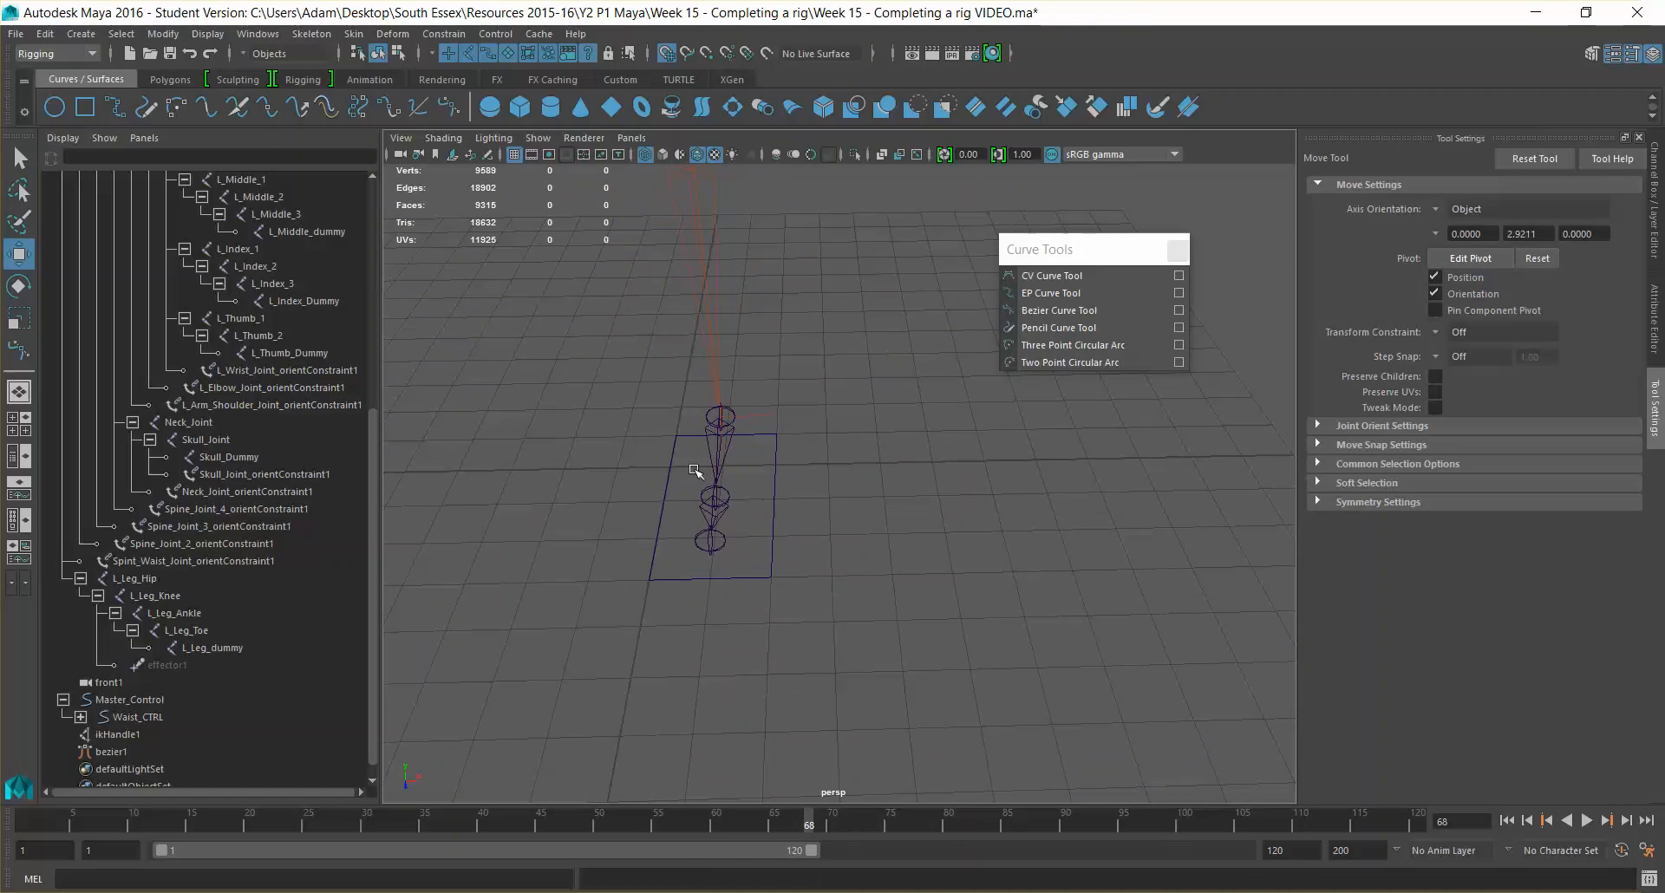
Turn off grid snapping and shift the inner side's control vertices slightly along X toward the foot, narrowing the outline
{"action": "left_click", "coordinate": [663, 503]}
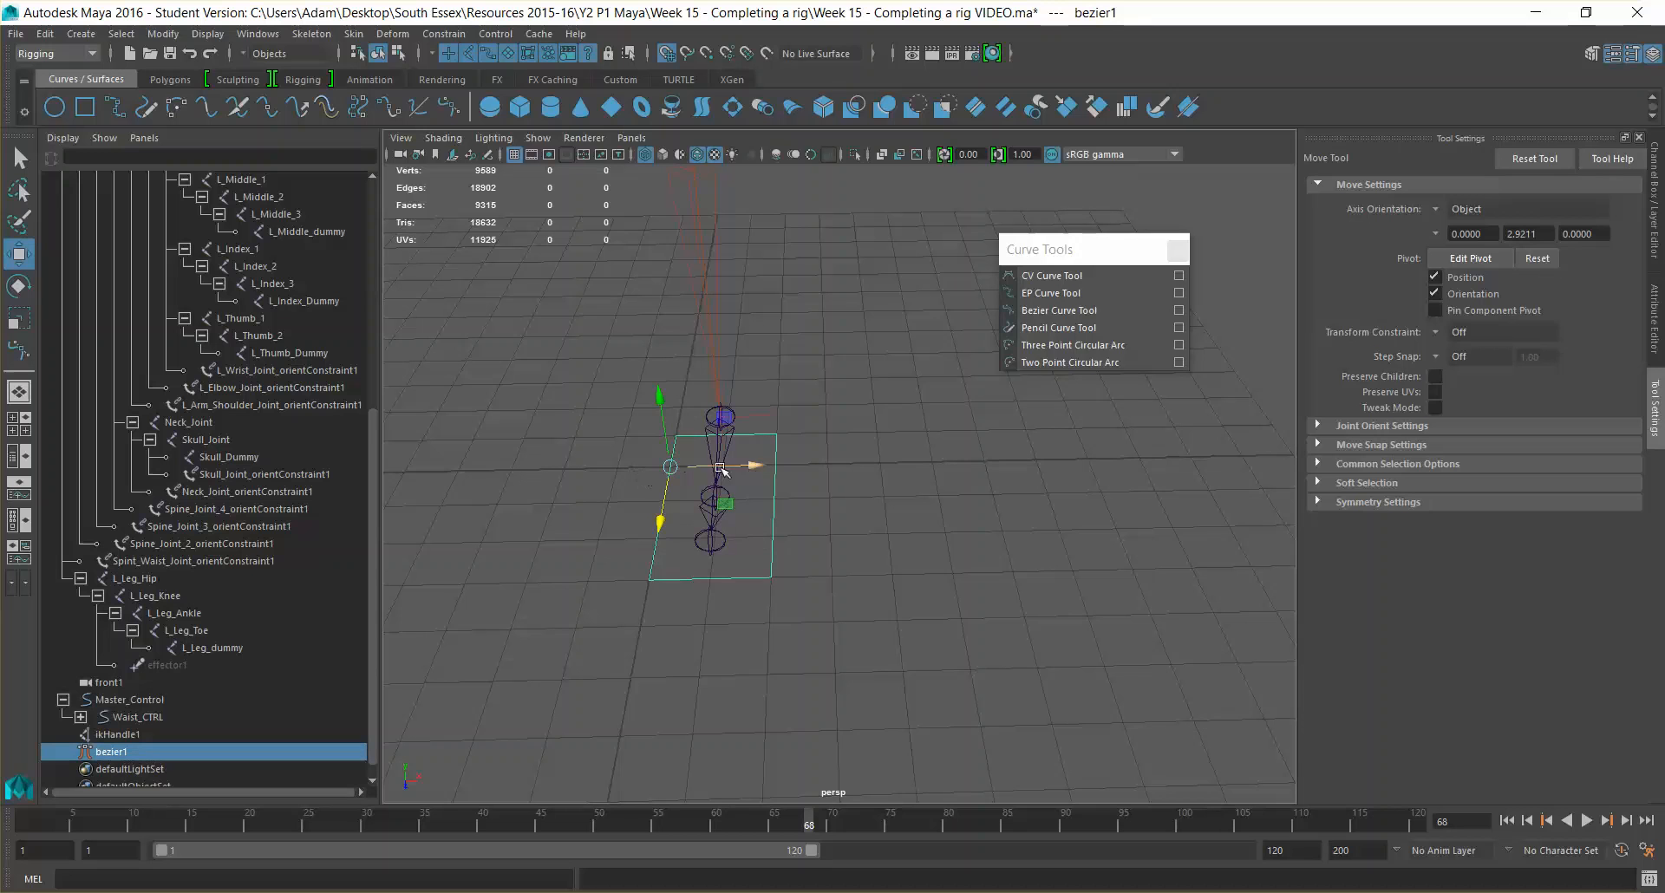
{"action": "right_click_drag", "start_coordinate": [776, 488], "coordinate": [725, 484]}
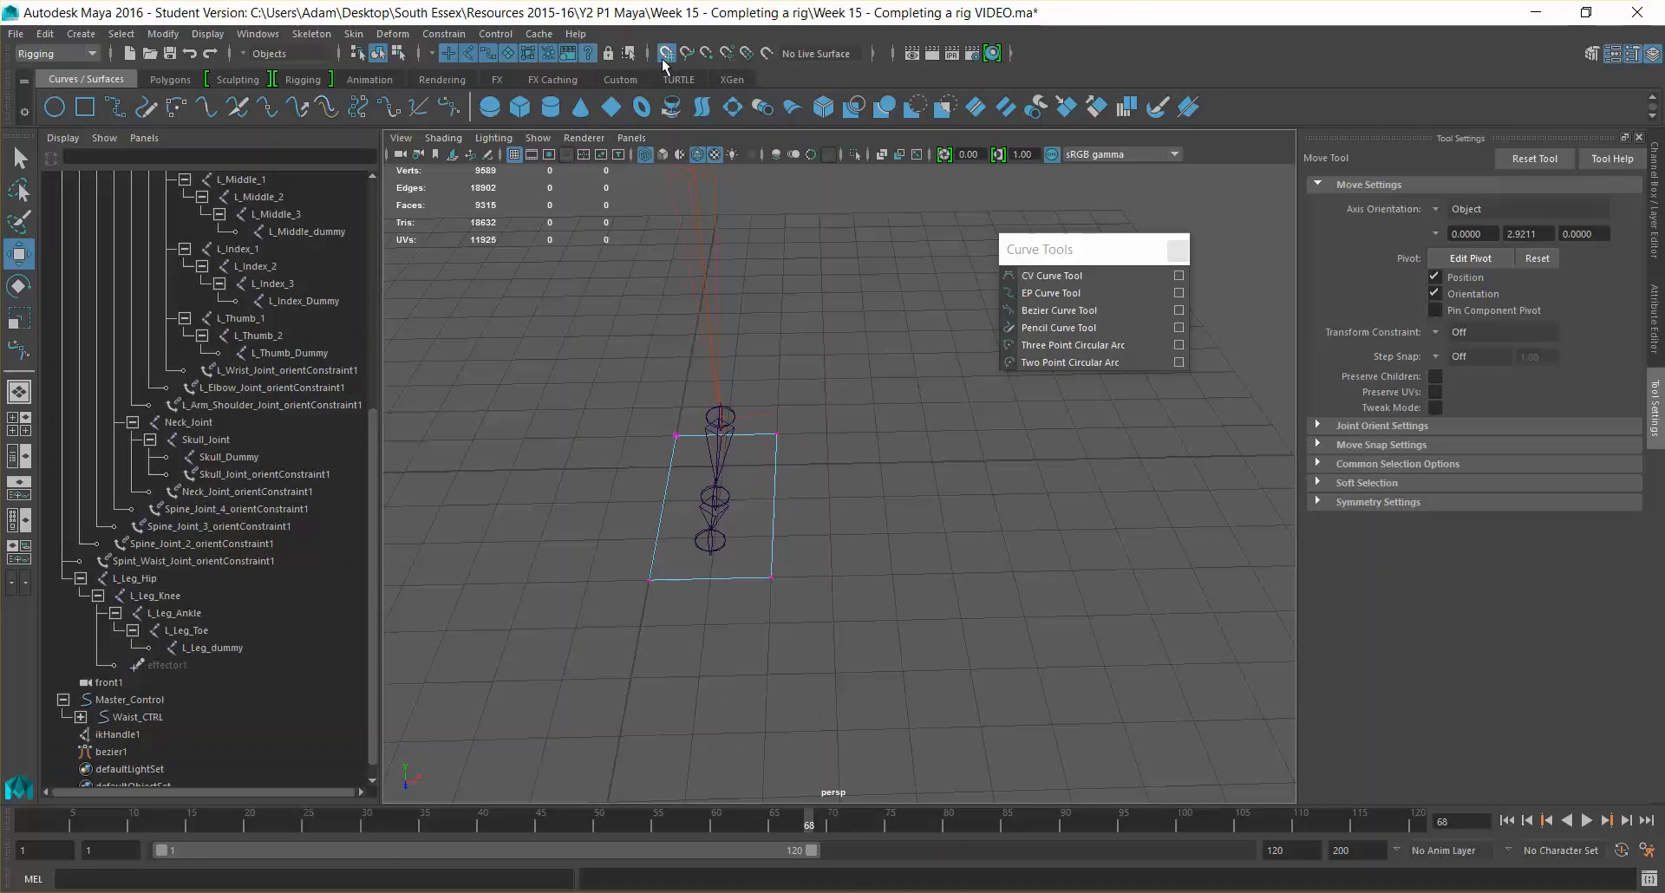
{"action": "left_click_drag", "start_coordinate": [599, 407], "coordinate": [684, 689]}
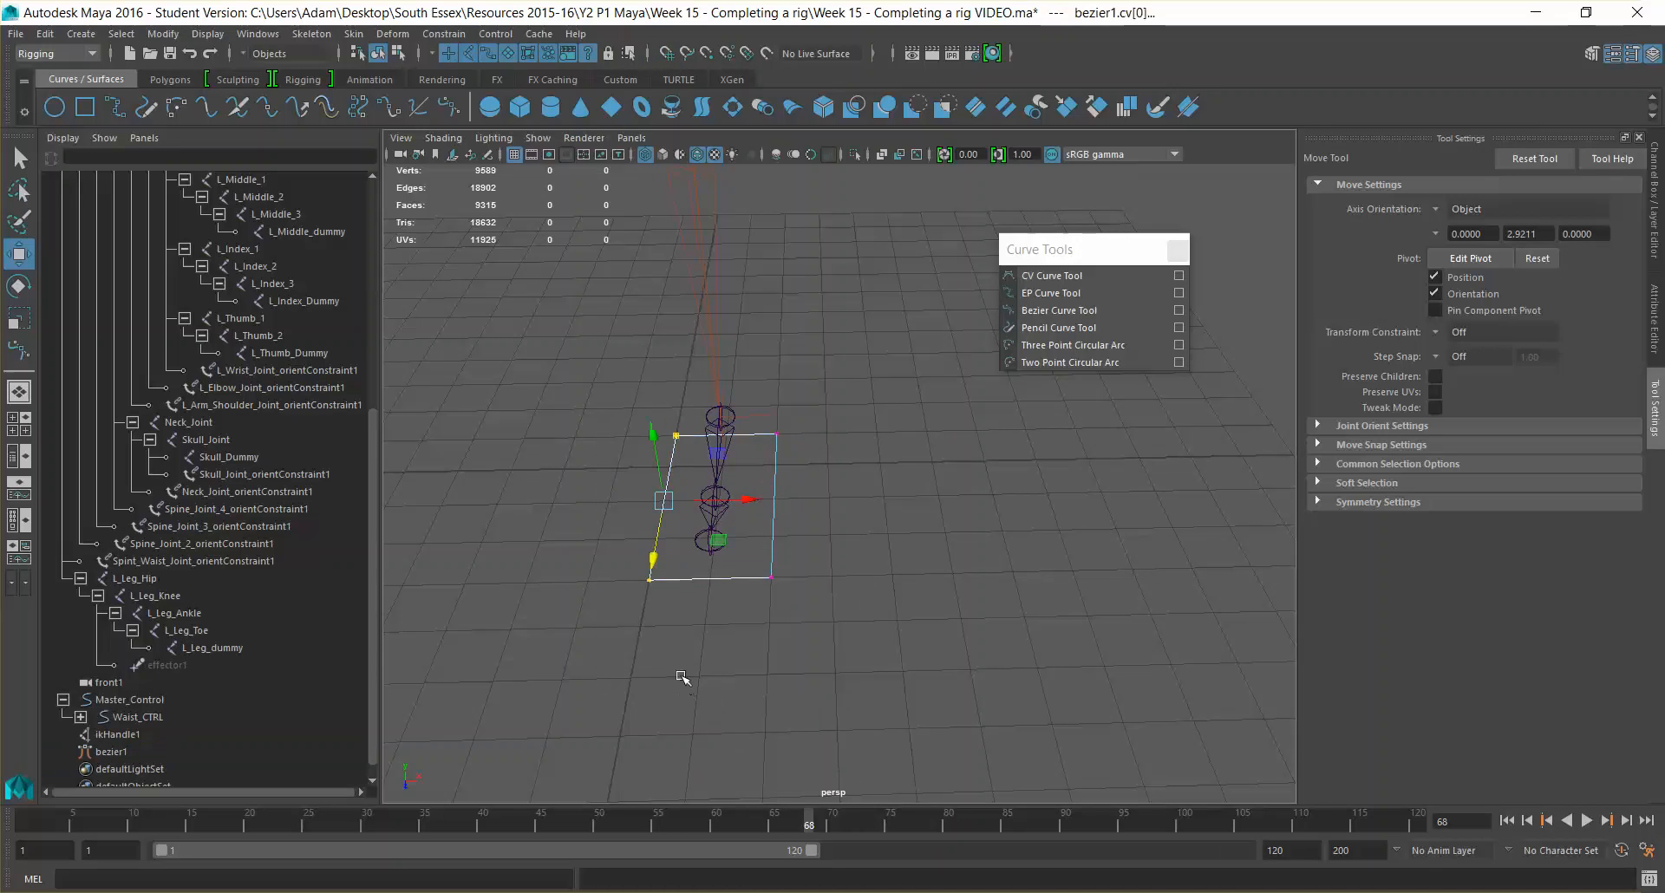
{"action": "left_click_drag", "start_coordinate": [750, 501], "coordinate": [766, 501]}
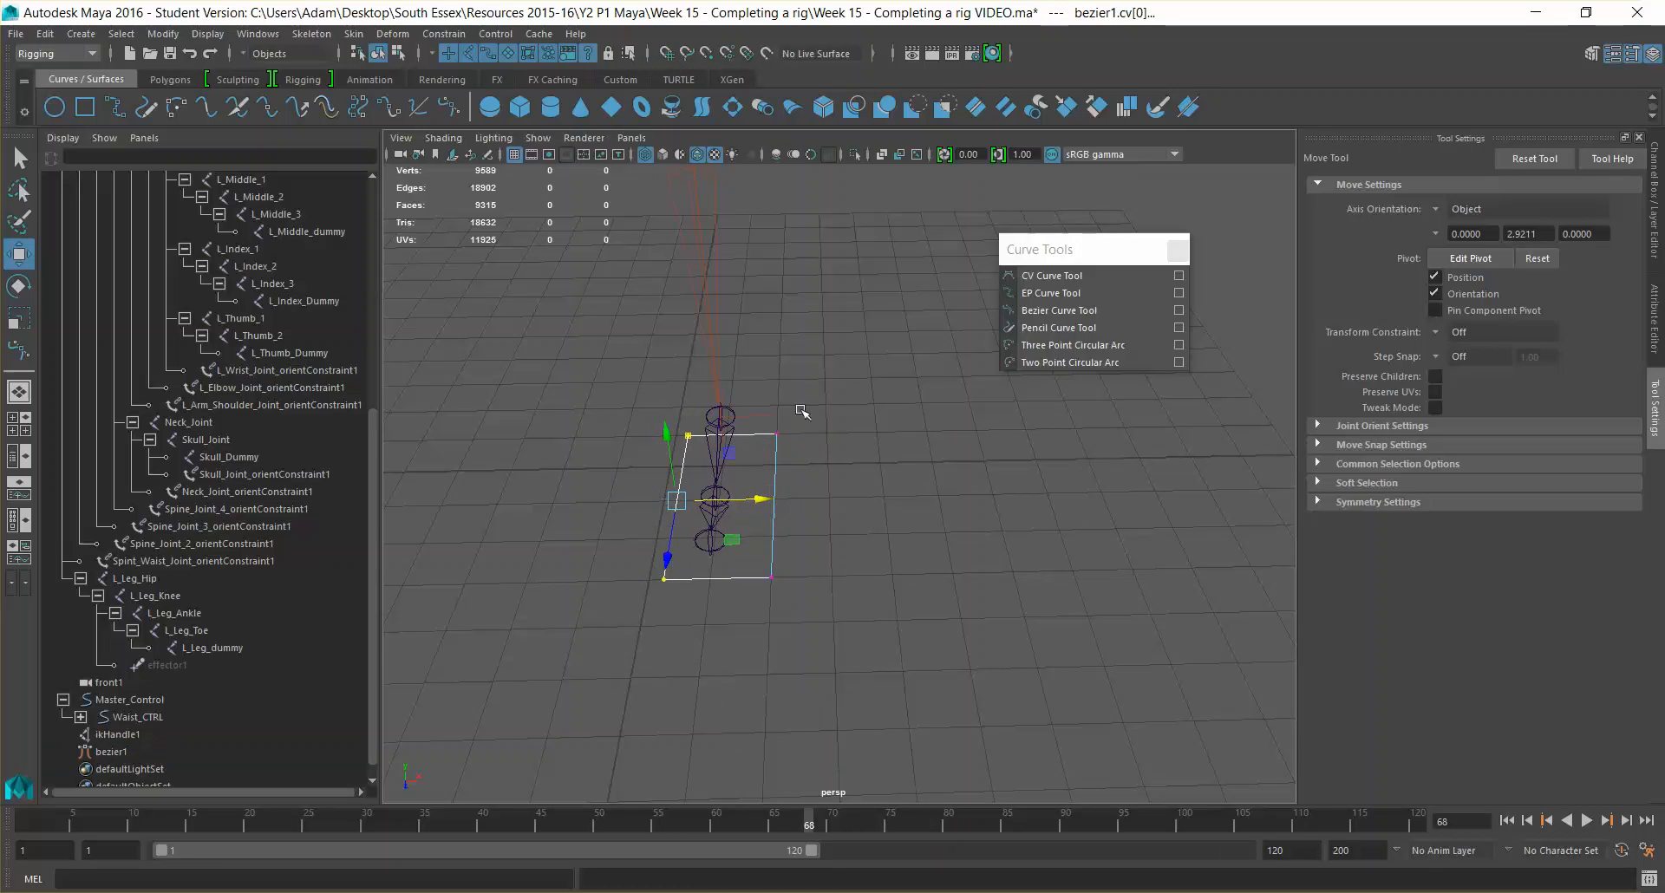
{"action": "right_click_drag", "start_coordinate": [777, 440], "coordinate": [828, 409]}
{"action": "left_click", "coordinate": [859, 626]}
Parent the left leg's IK handle to the rectangular foot curve
{"action": "left_click_drag", "start_coordinate": [974, 593], "coordinate": [854, 525], "text": "alt"}
{"action": "middle_click_drag", "start_coordinate": [862, 495], "coordinate": [864, 588], "text": "alt"}
{"action": "left_click", "coordinate": [803, 479]}
{"action": "mouse_move", "coordinate": [866, 588]}
{"action": "left_mouse_down", "text": "alt"}
{"action": "mouse_move", "coordinate": [848, 560]}
{"action": "mouse_move", "coordinate": [861, 568]}
{"action": "left_mouse_up", "text": "alt"}
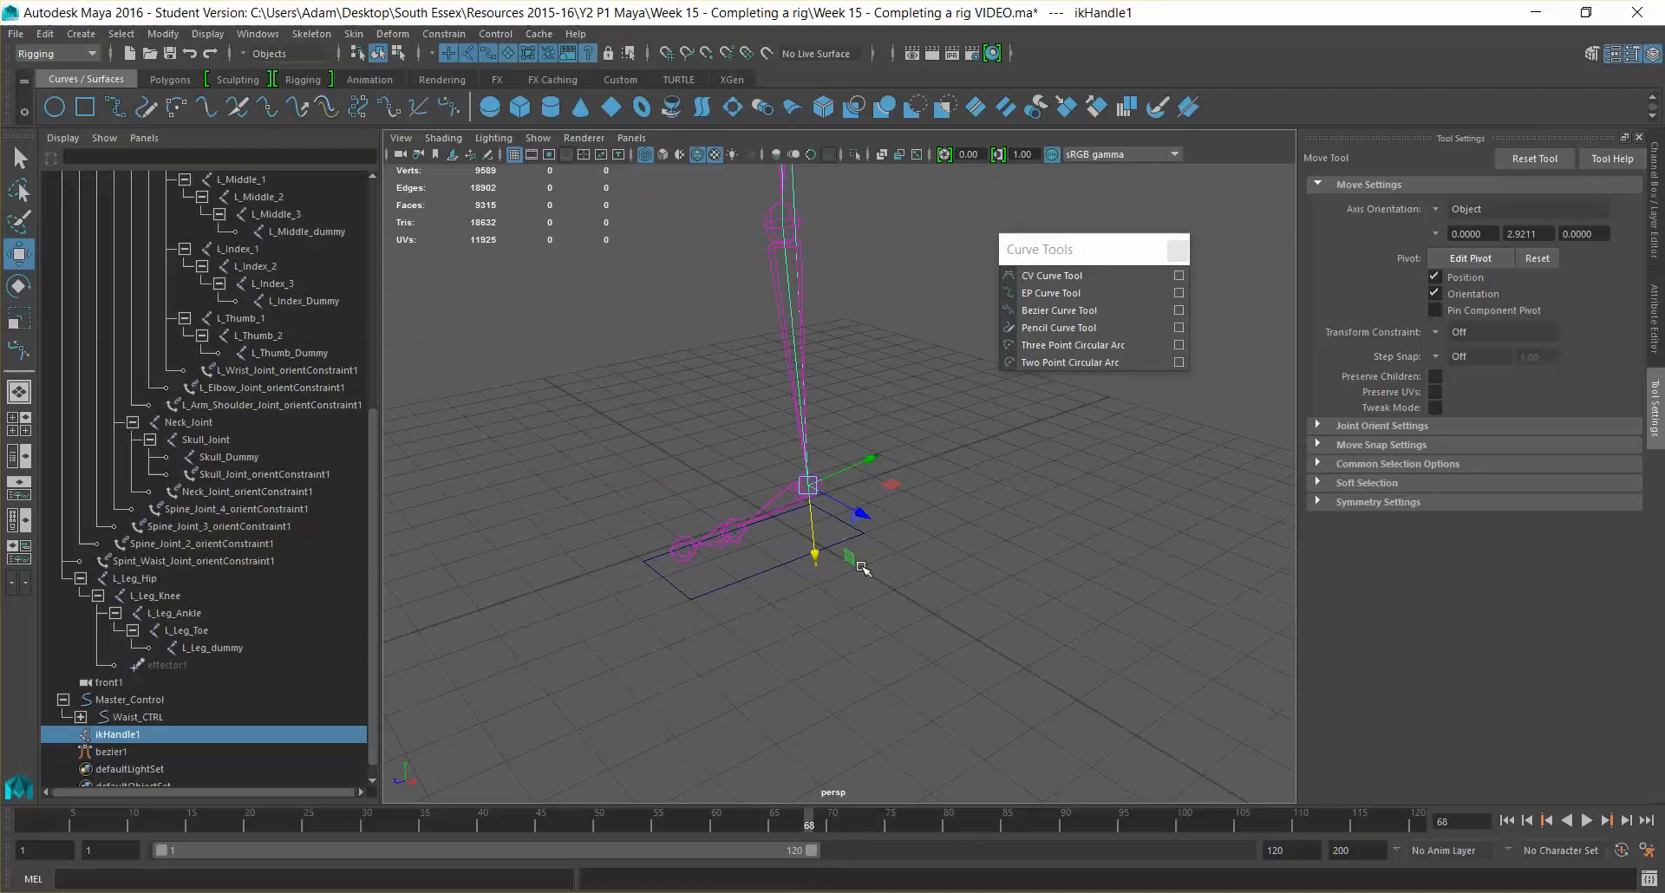
{"action": "left_click", "coordinate": [743, 580], "text": "shift"}
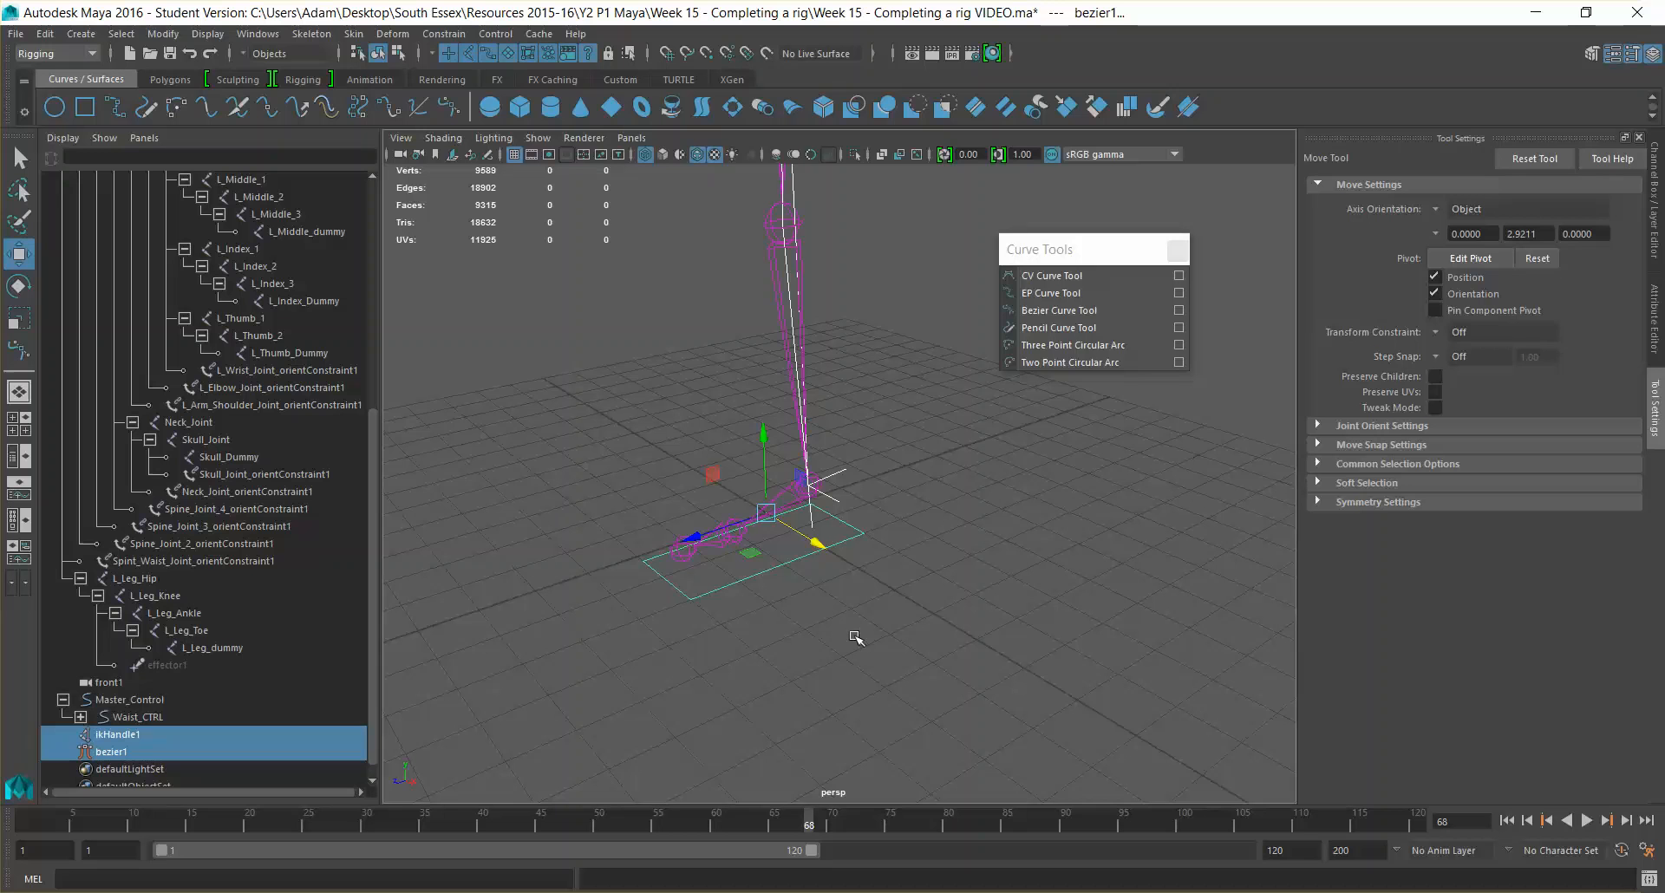
{"action": "left_click", "coordinate": [840, 475]}
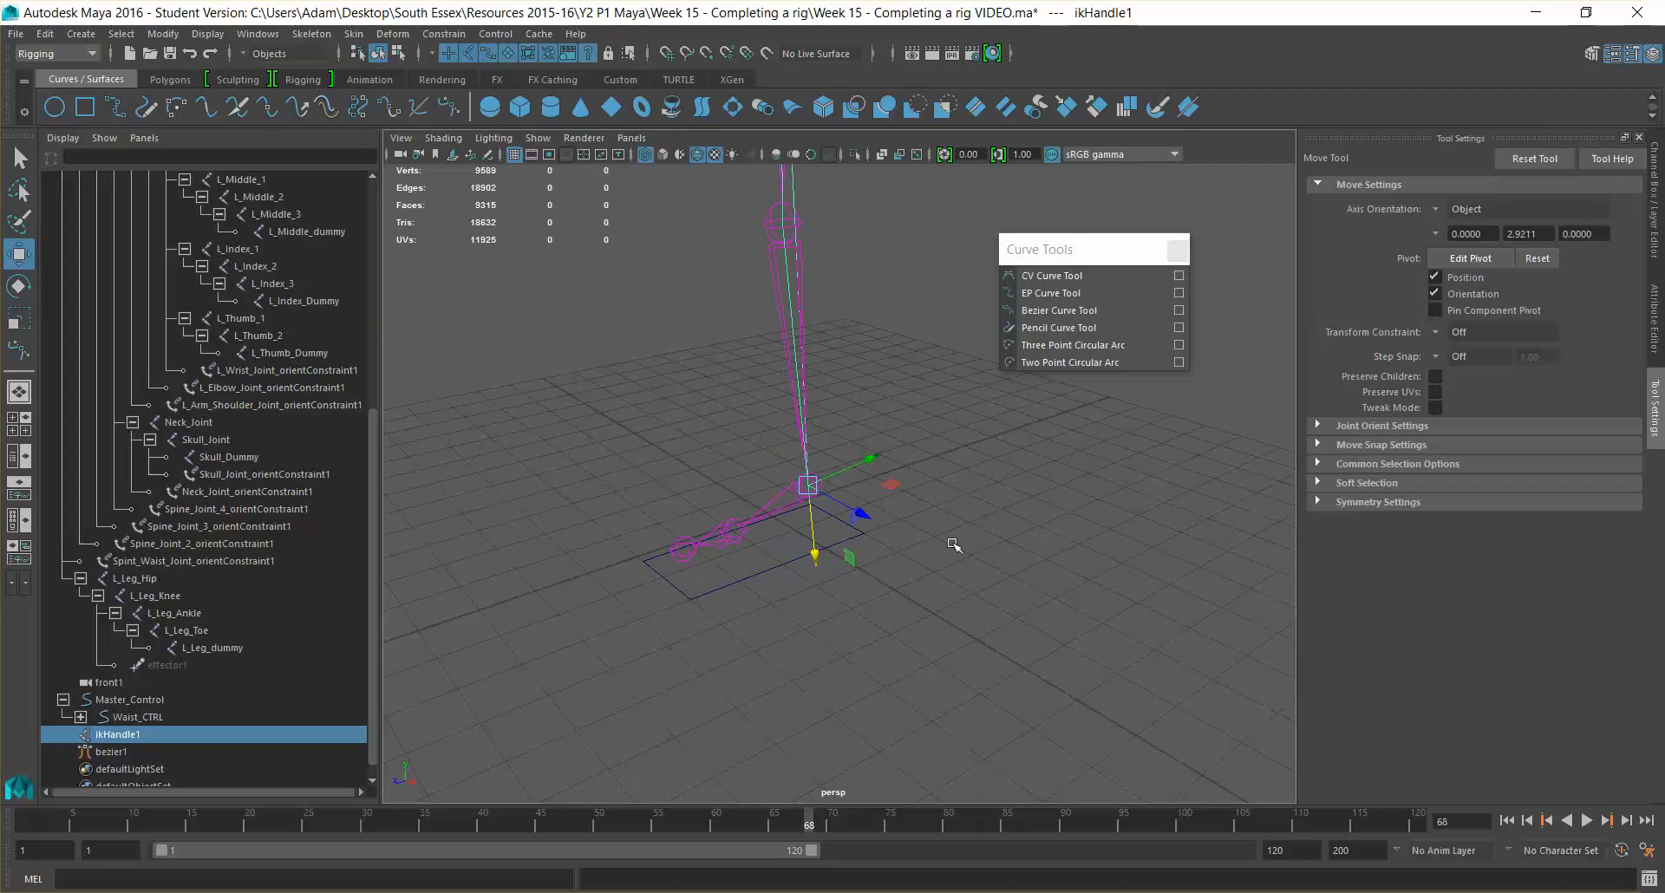
{"action": "left_click", "coordinate": [763, 571], "text": "shift"}
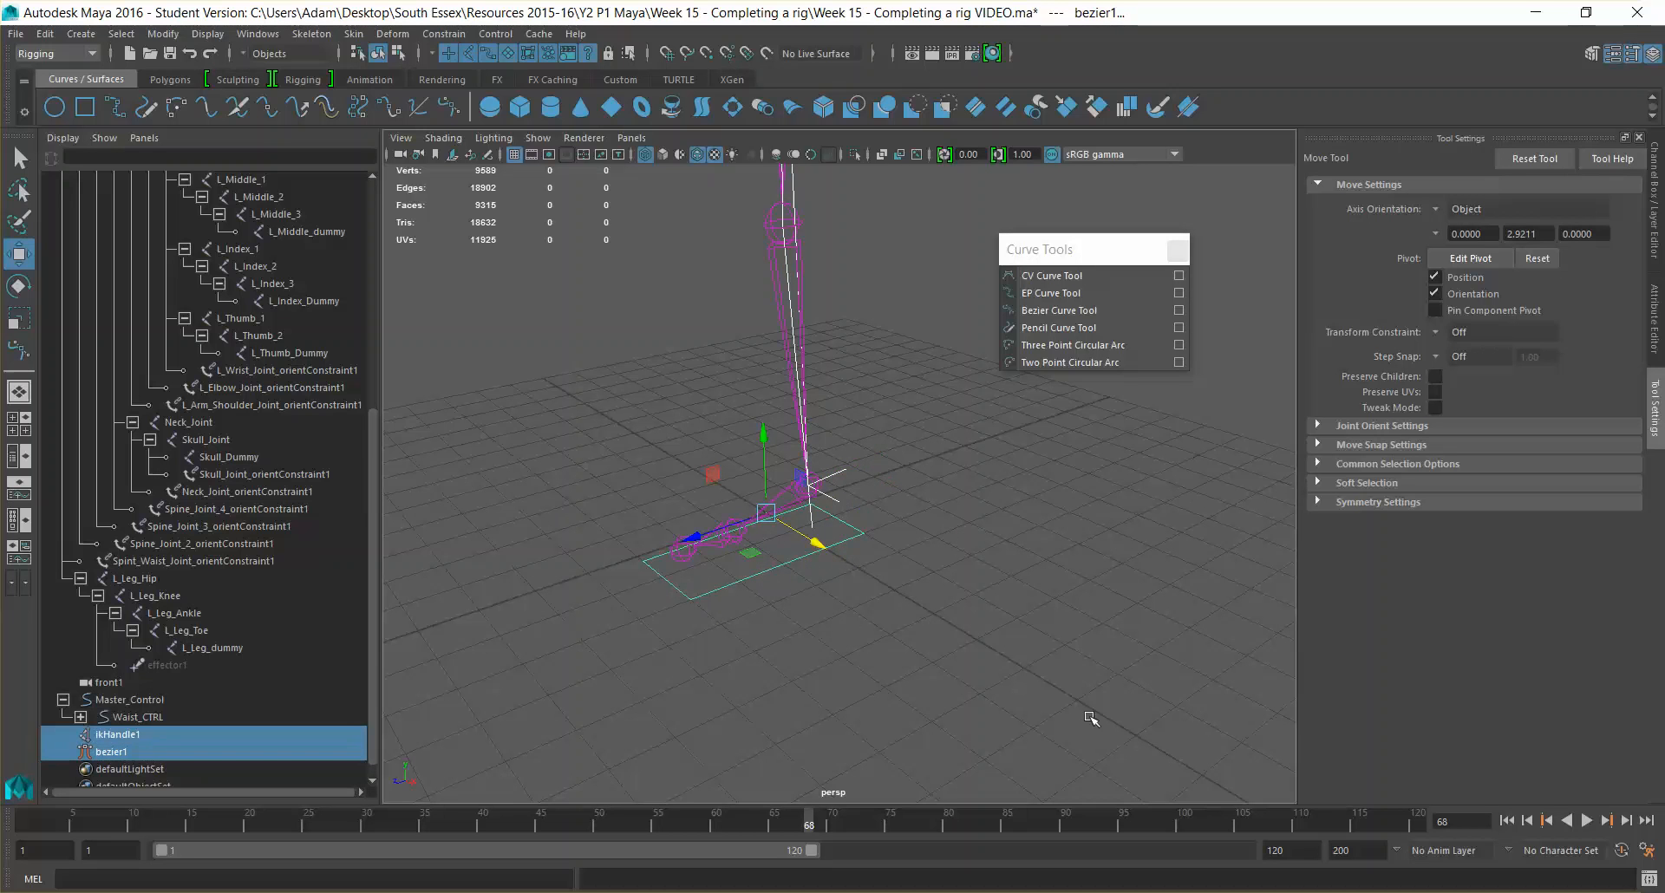
{"action": "key", "text": "p"}
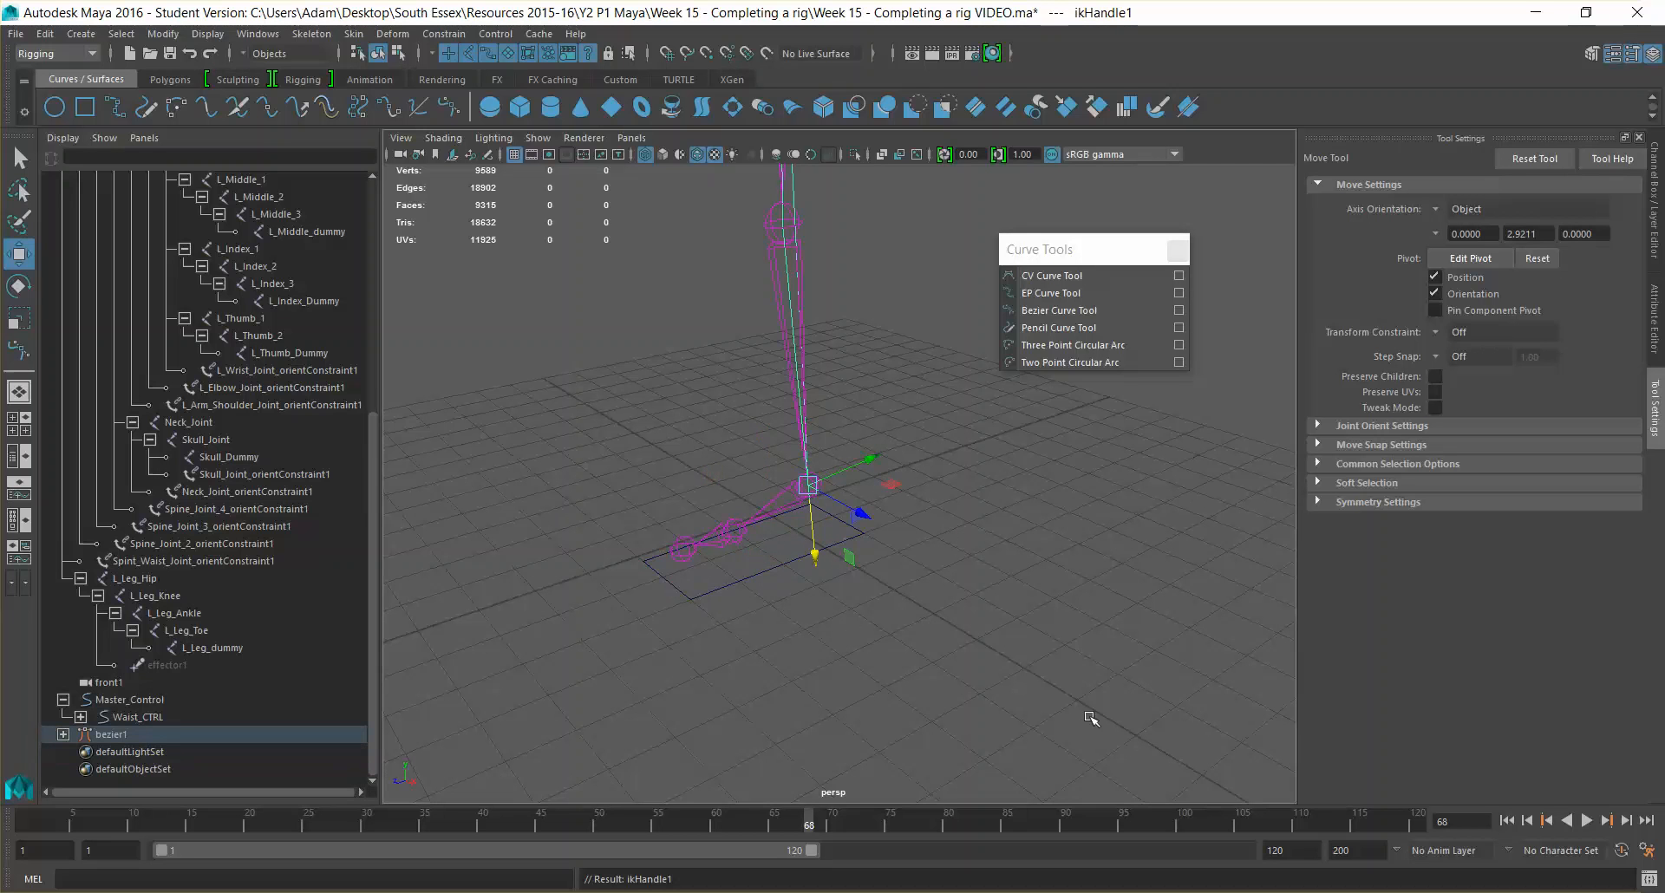
Test the foot control by moving and rotating the curve, and undo both changes
{"action": "left_click", "coordinate": [753, 577]}
{"action": "left_click_drag", "start_coordinate": [833, 618], "coordinate": [757, 595], "text": "alt"}
{"action": "left_click_drag", "start_coordinate": [819, 528], "coordinate": [794, 383]}
{"action": "key", "text": "ctrl+z"}
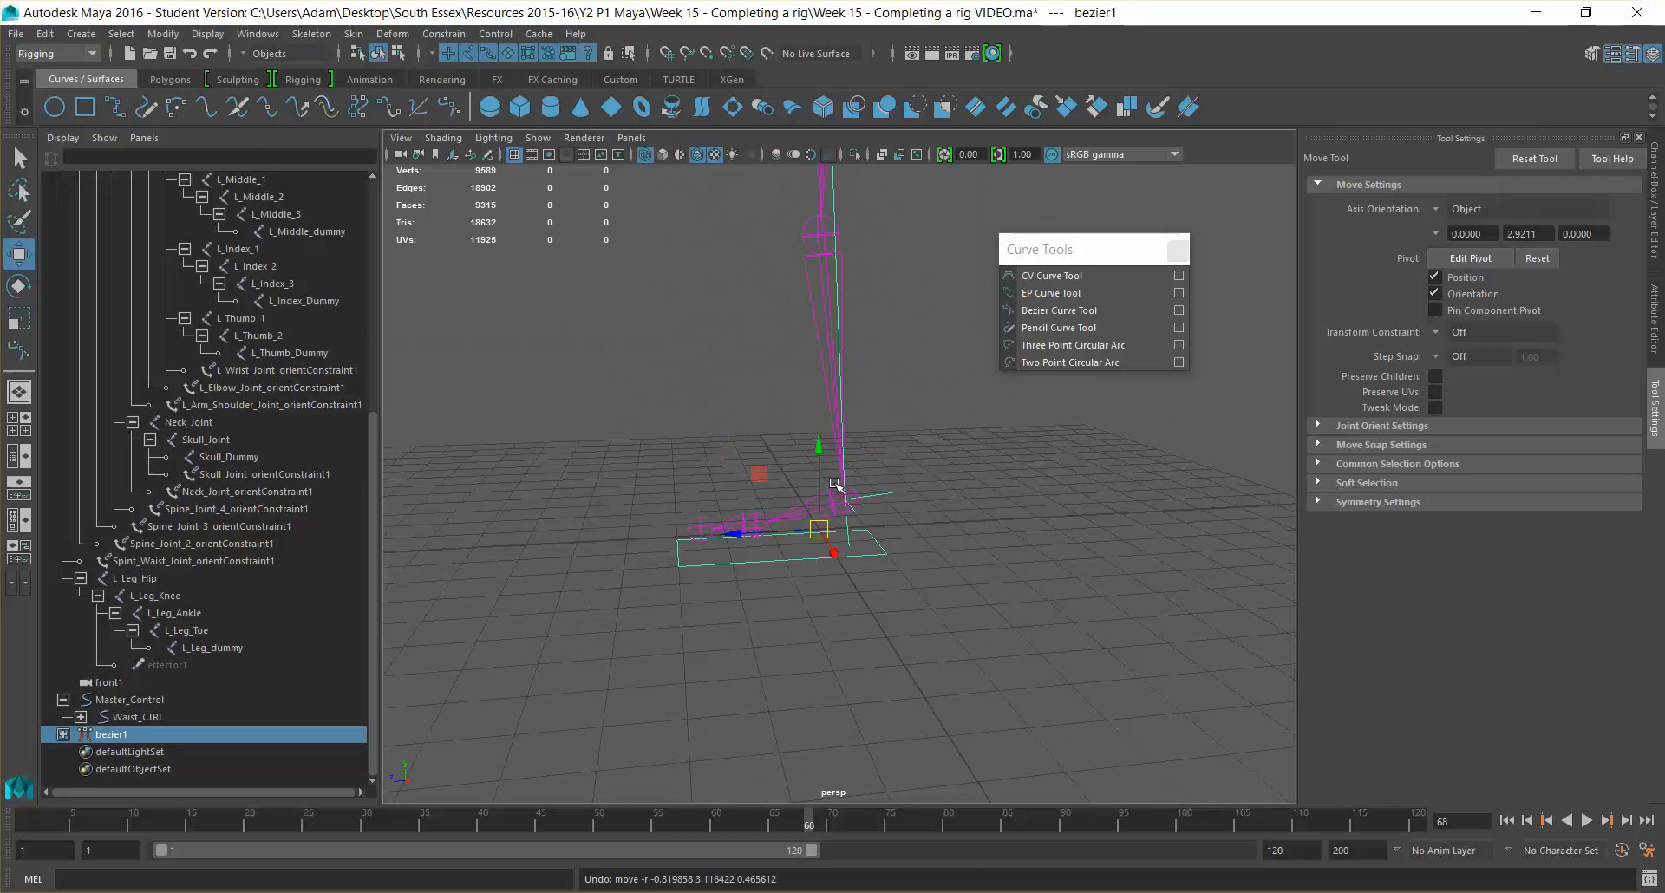
{"action": "key", "text": "e"}
{"action": "left_click_drag", "start_coordinate": [831, 466], "coordinate": [819, 503]}
{"action": "key", "text": "ctrl+z"}
Select the foot curve again, try raising it to bend the leg, and undo the move
{"action": "mouse_move", "coordinate": [929, 565]}
{"action": "left_mouse_down", "text": "alt"}
{"action": "mouse_move", "coordinate": [884, 634]}
{"action": "mouse_move", "coordinate": [975, 601]}
{"action": "mouse_move", "coordinate": [1001, 540]}
{"action": "mouse_move", "coordinate": [1044, 558]}
{"action": "mouse_move", "coordinate": [996, 595]}
{"action": "left_mouse_up", "text": "alt"}
{"action": "left_click", "coordinate": [1009, 571]}
{"action": "left_click", "coordinate": [899, 505]}
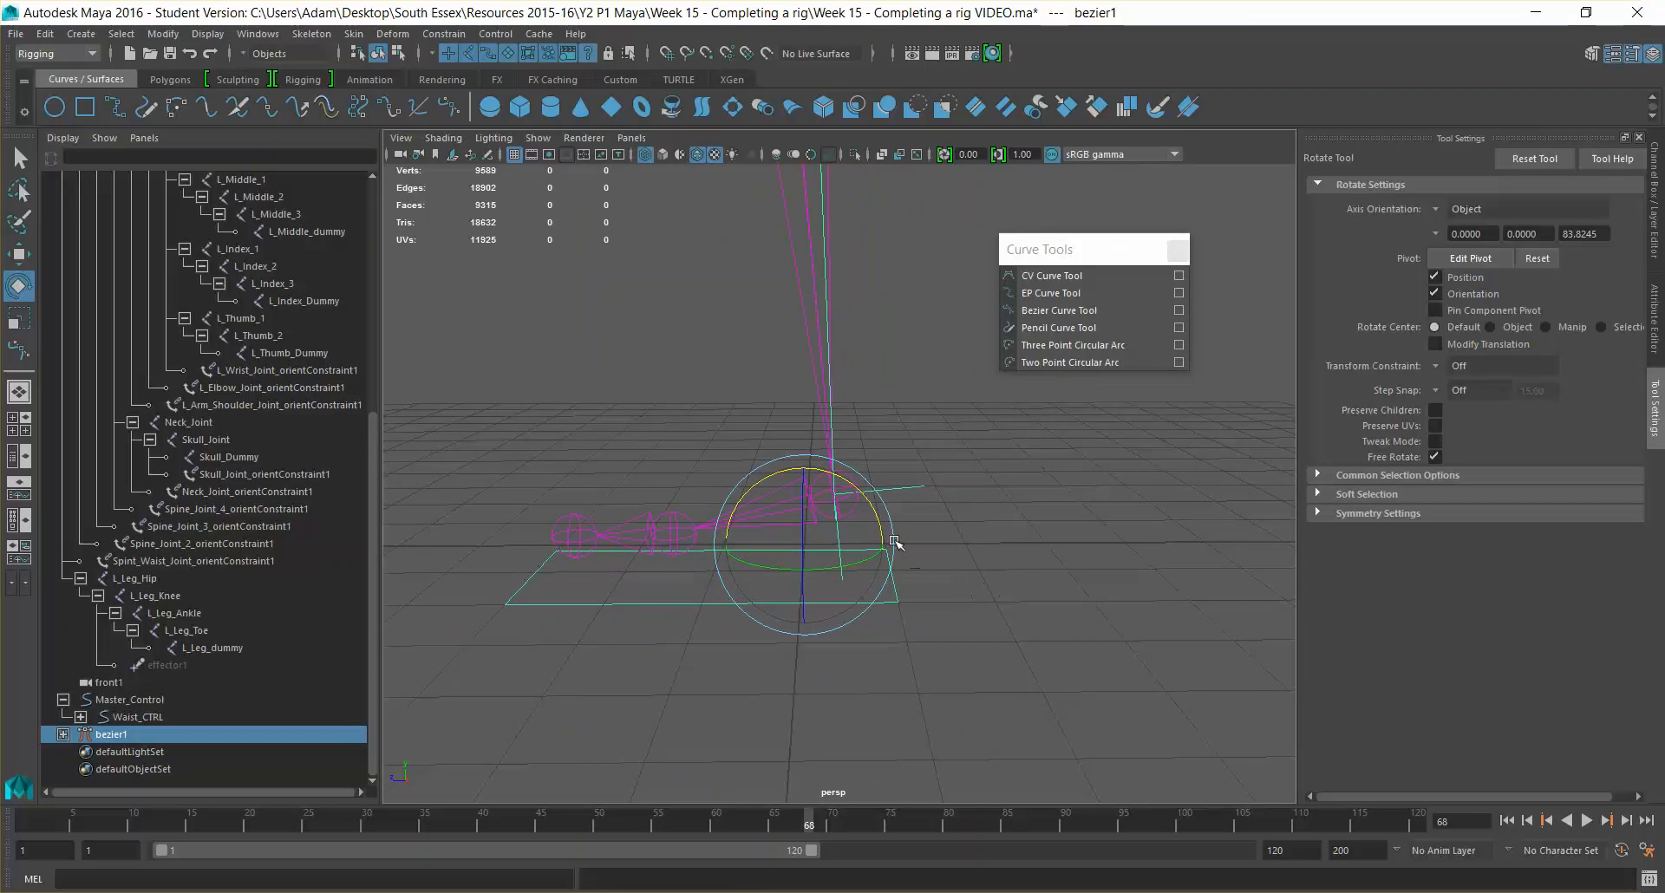
{"action": "key", "text": "w"}
{"action": "left_click_drag", "start_coordinate": [803, 472], "coordinate": [891, 280]}
{"action": "key", "text": "ctrl+z"}
{"action": "key", "text": "alt"}
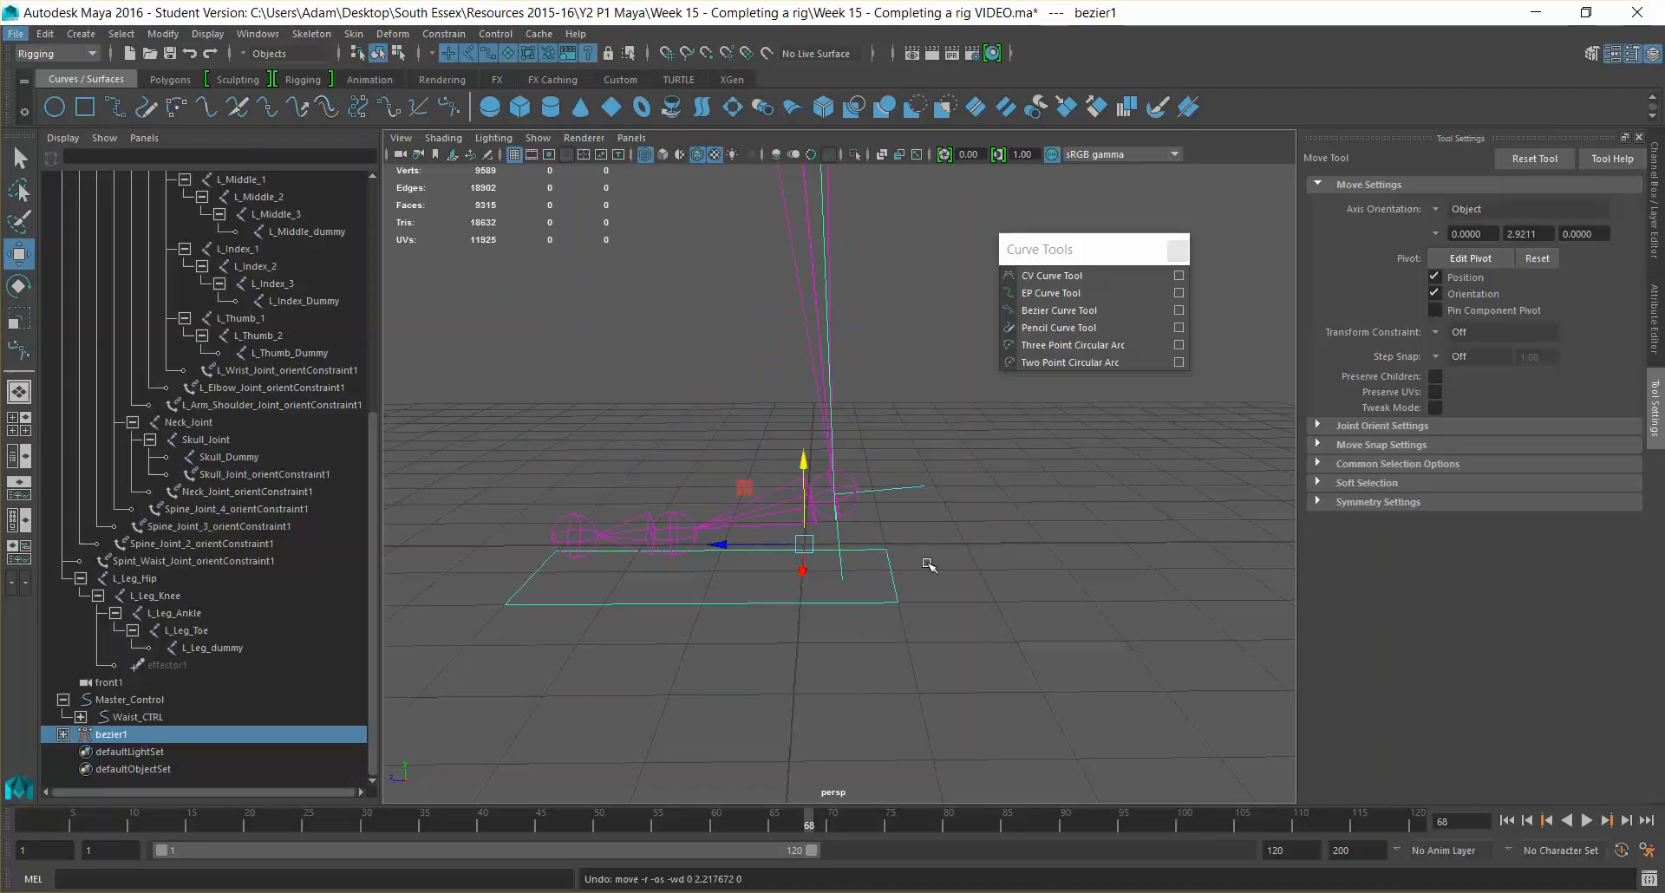
Try moving the left leg's IK handle on its own, and undo the move
{"action": "left_click", "coordinate": [906, 488]}
{"action": "mouse_move", "coordinate": [912, 489]}
{"action": "left_mouse_down"}
{"action": "mouse_move", "coordinate": [997, 481]}
{"action": "mouse_move", "coordinate": [928, 496]}
{"action": "left_mouse_up"}
{"action": "key", "text": "ctrl+z"}
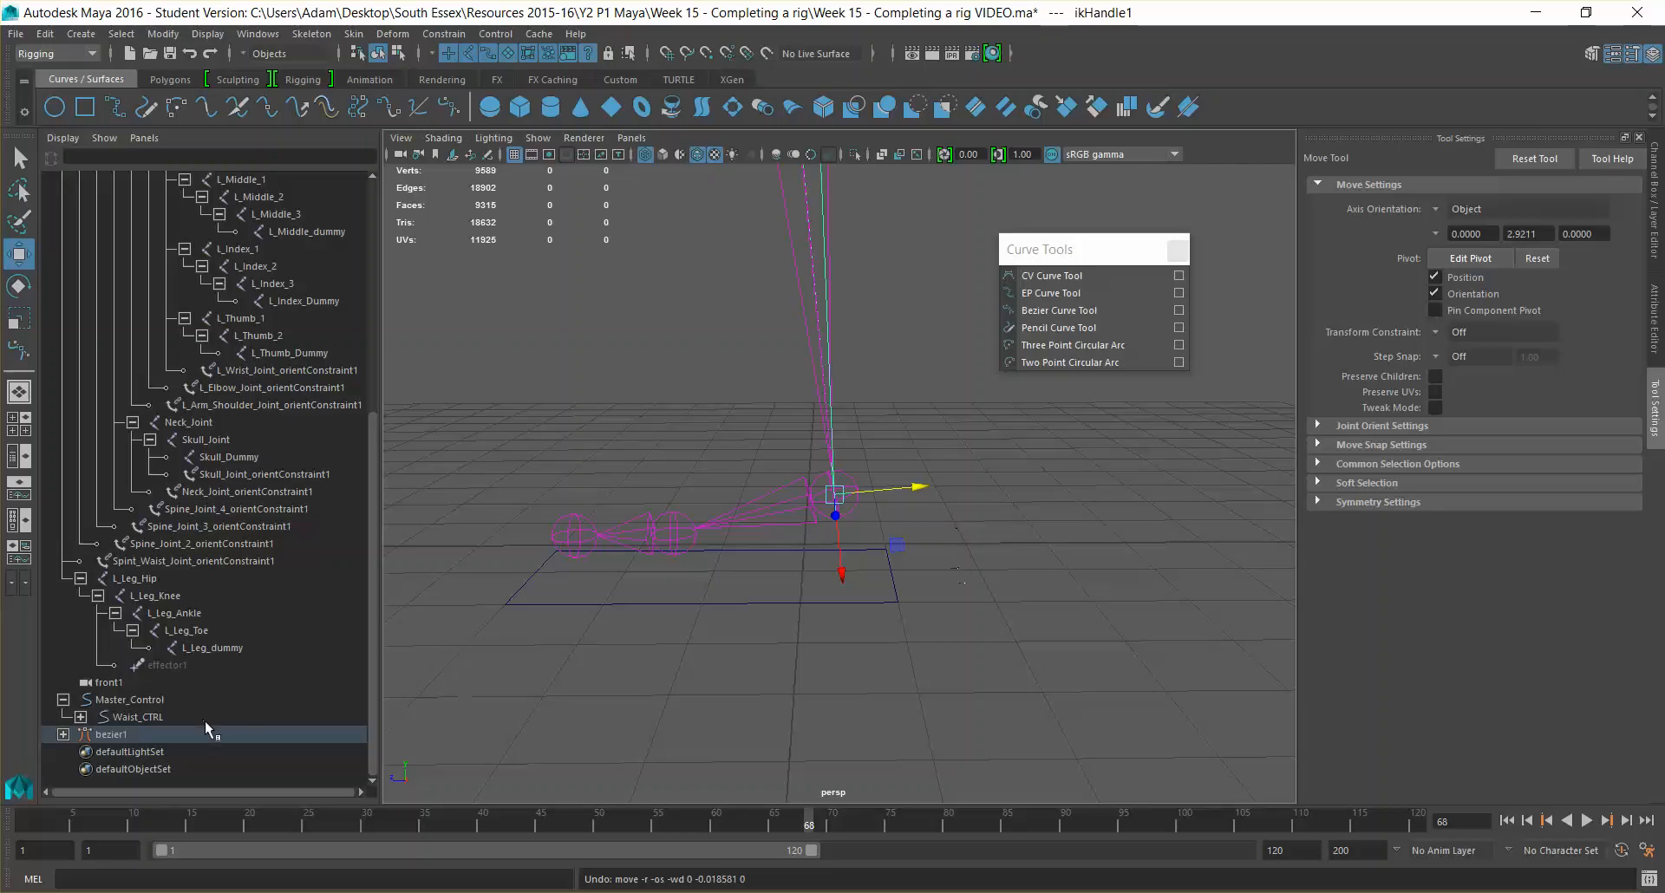
Move the foot curve's pivot up to the ankle joint where the IK handle sits, and leave pivot editing
{"action": "left_click", "coordinate": [745, 602]}
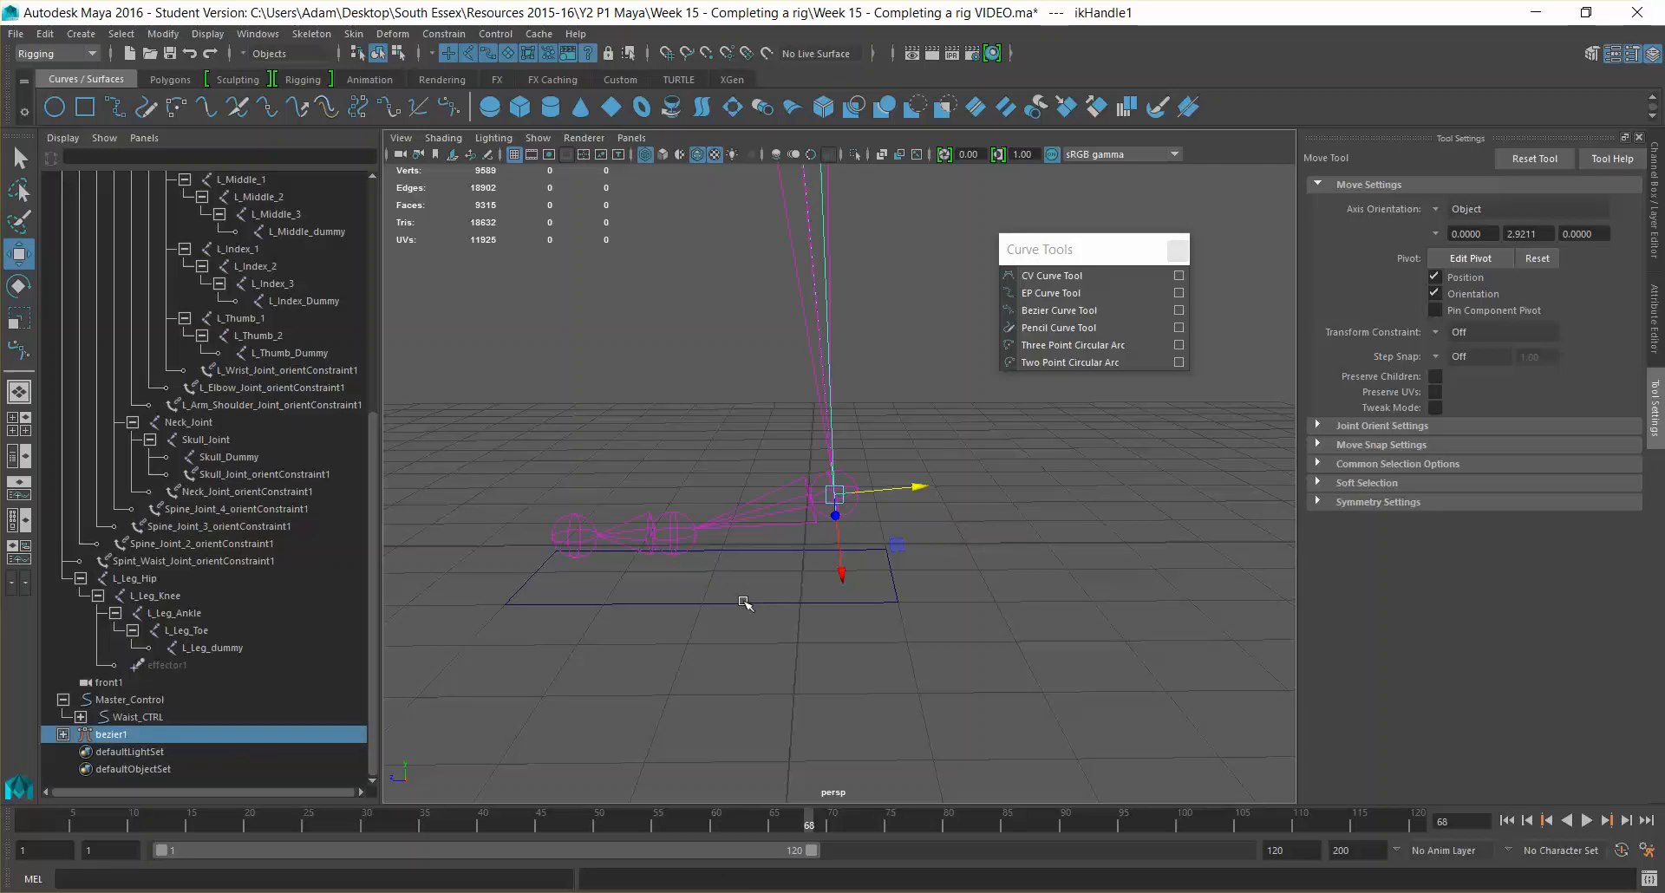
{"action": "left_click_drag", "start_coordinate": [906, 616], "coordinate": [1126, 676], "text": "alt"}
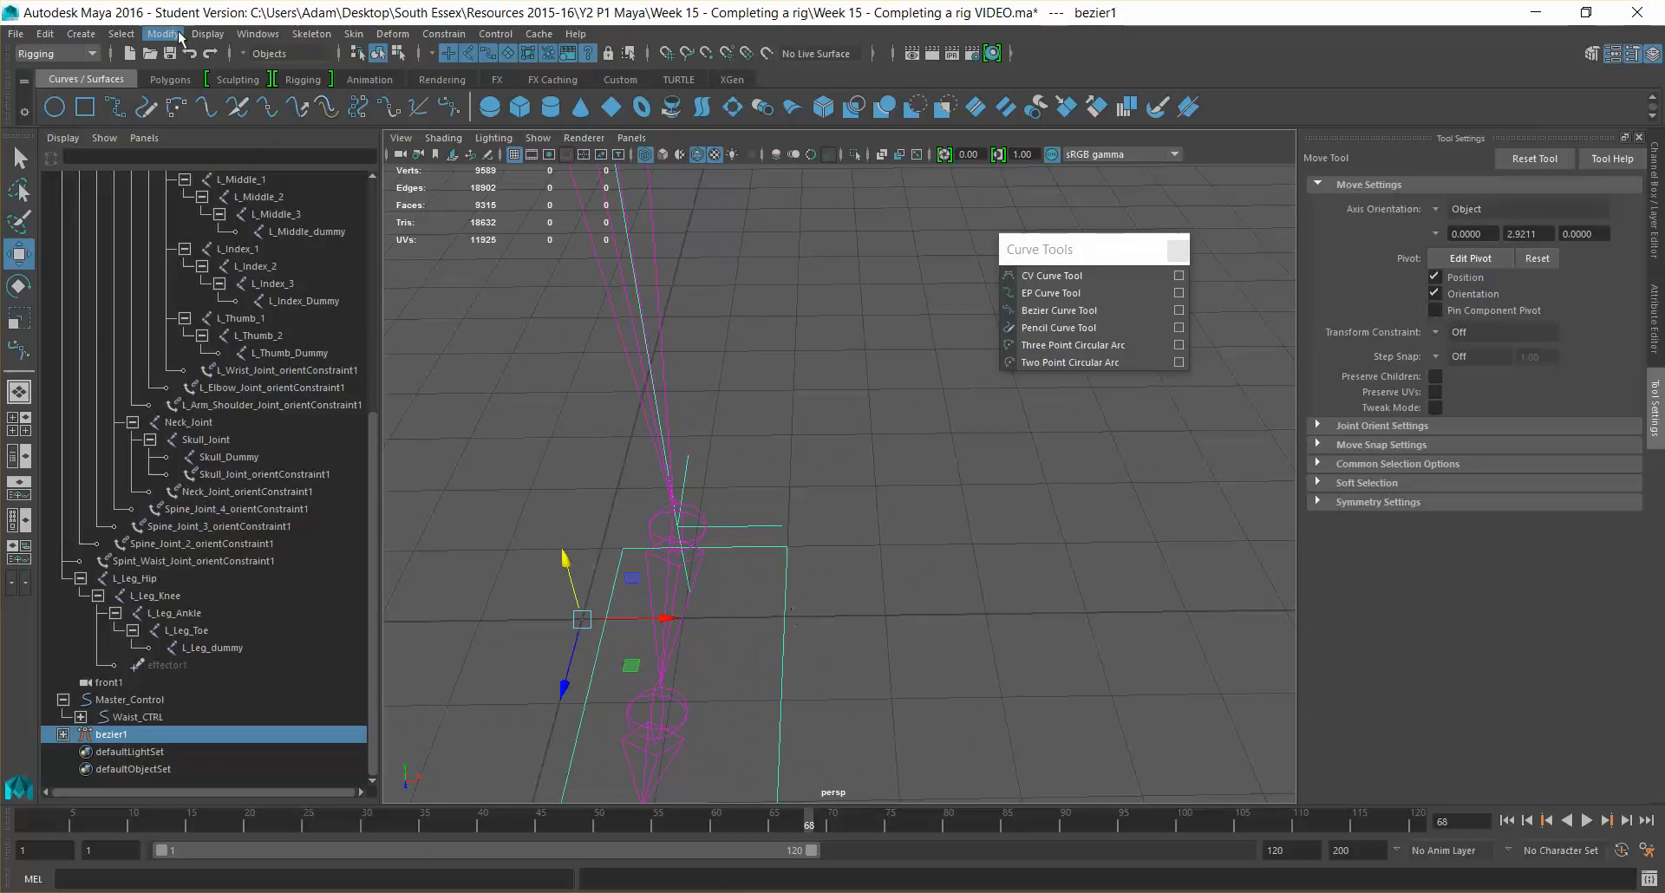
{"action": "left_click_drag", "start_coordinate": [927, 538], "coordinate": [800, 513], "text": "alt"}
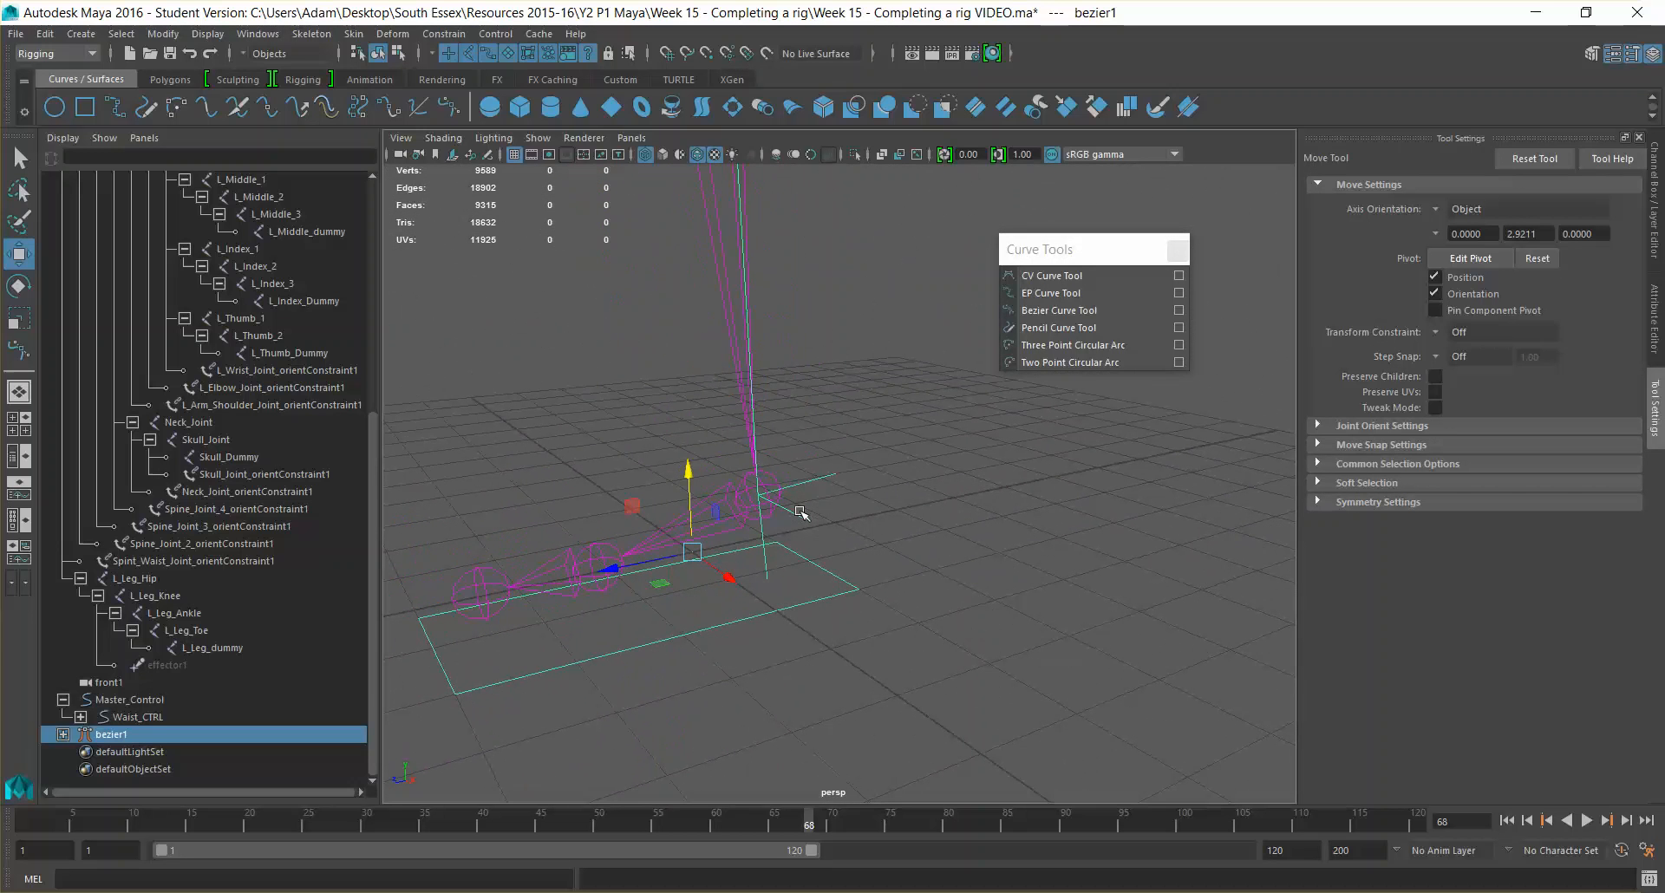
{"action": "key", "text": "Insert"}
{"action": "left_click_drag", "start_coordinate": [774, 620], "coordinate": [827, 640], "text": "alt"}
{"action": "key", "text": "v"}
{"action": "left_click_drag", "start_coordinate": [697, 596], "coordinate": [743, 620]}
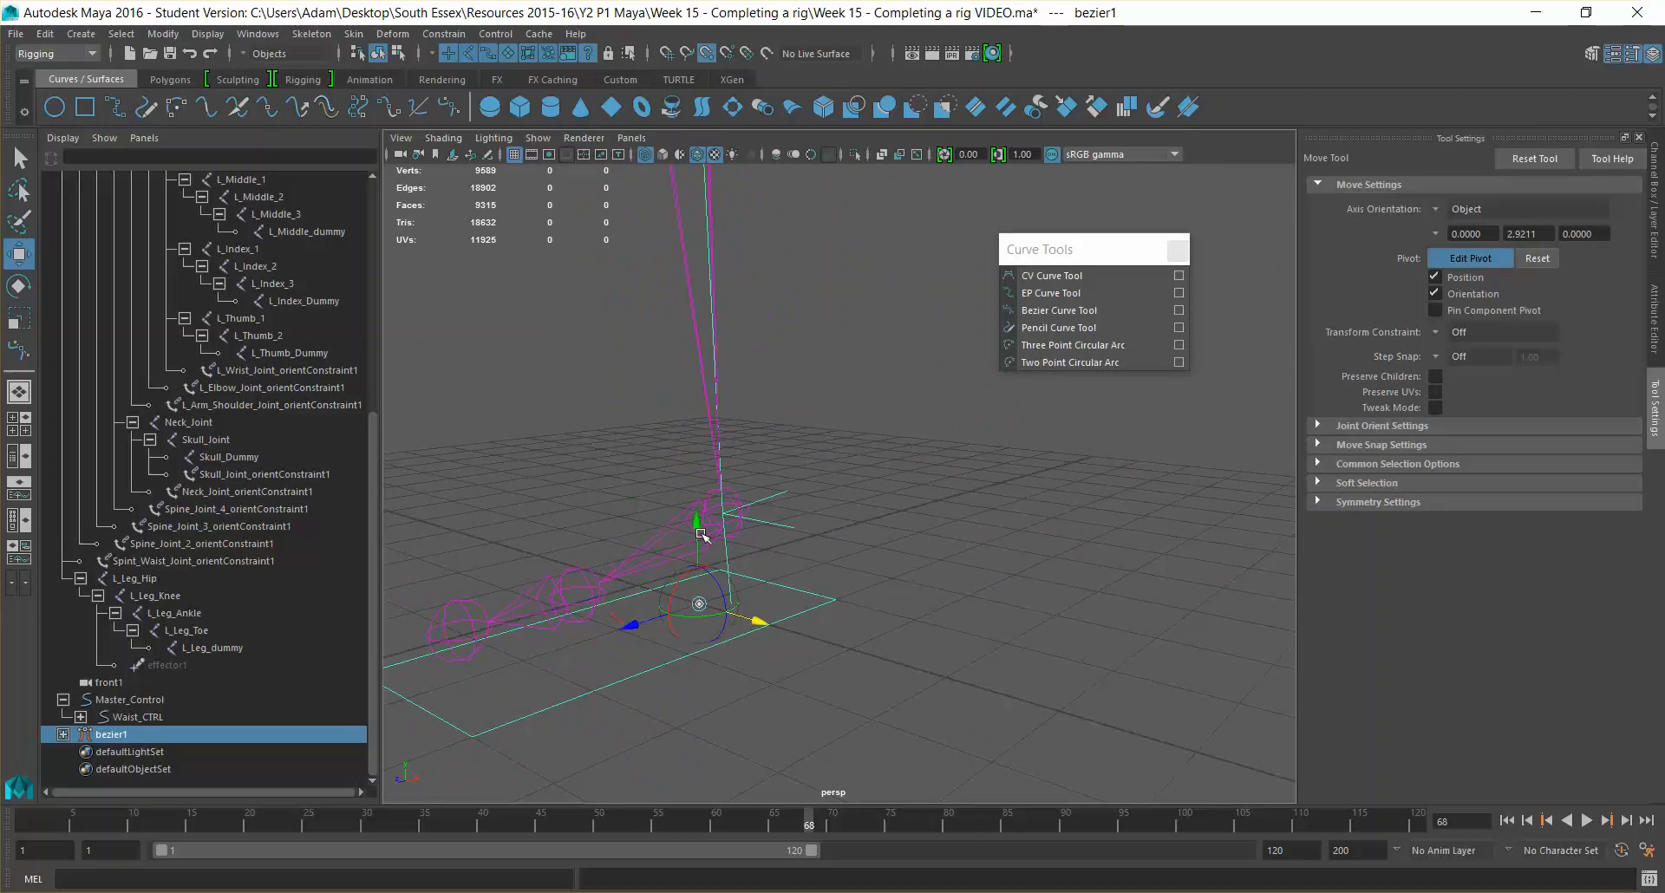
{"action": "left_click_drag", "start_coordinate": [692, 524], "coordinate": [695, 470]}
{"action": "left_click_drag", "start_coordinate": [907, 591], "coordinate": [819, 454], "text": "alt"}
{"action": "left_click_drag", "start_coordinate": [956, 516], "coordinate": [896, 564], "text": "alt"}
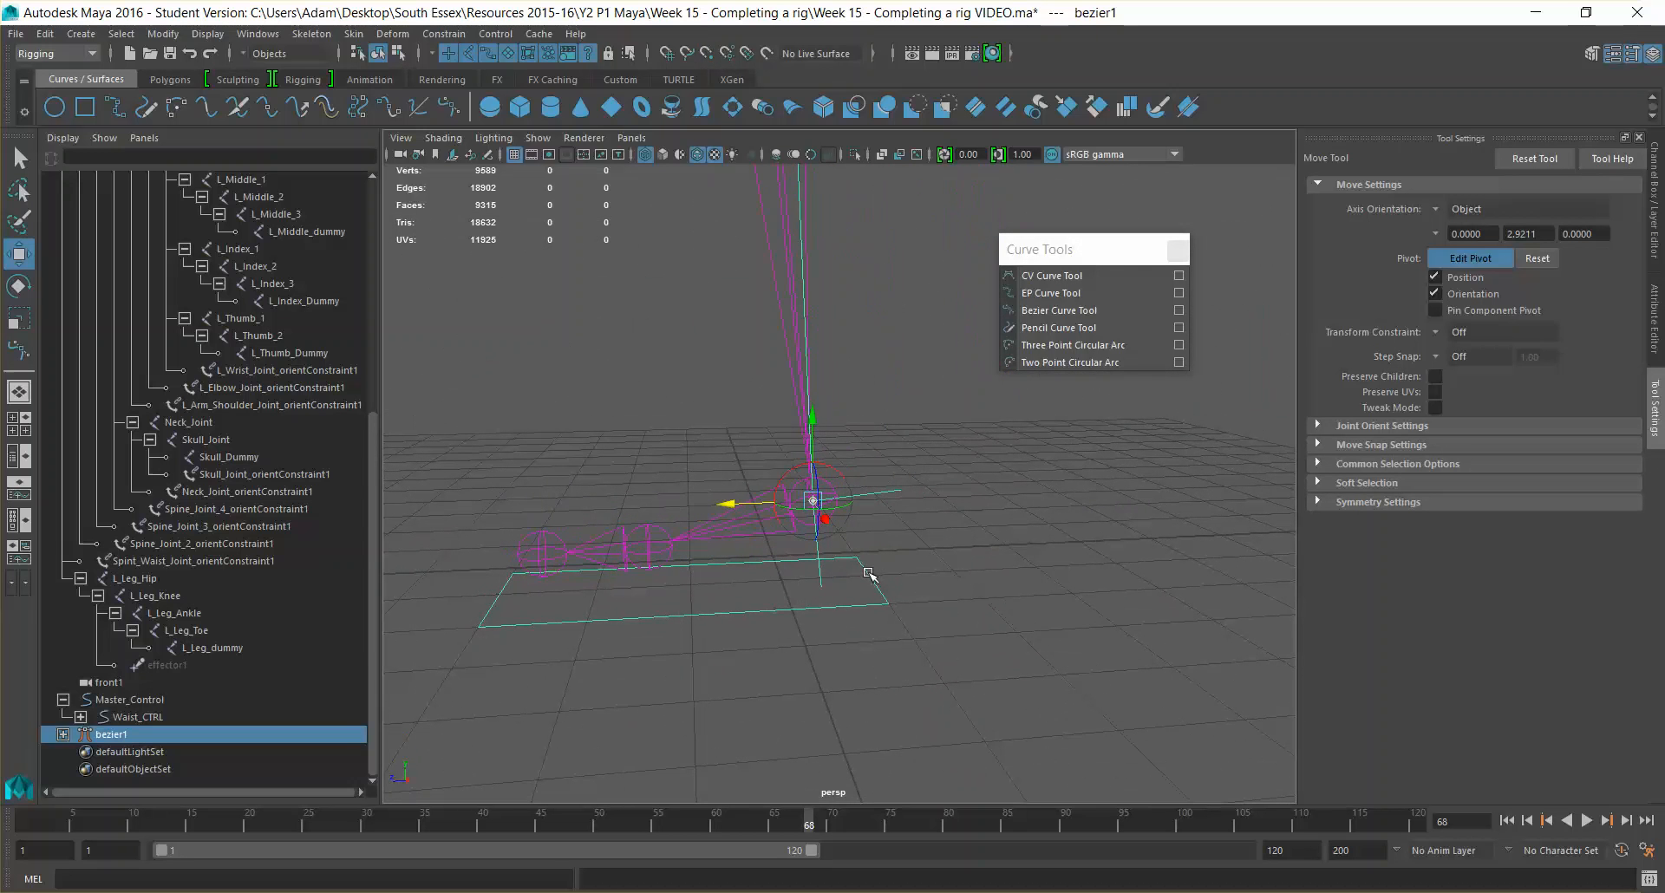
{"action": "key", "text": "Insert"}
Try rotating the foot curve around its ankle pivot, and undo the rotation
{"action": "left_click_drag", "start_coordinate": [936, 621], "coordinate": [881, 583], "text": "alt"}
{"action": "left_click", "coordinate": [914, 616]}
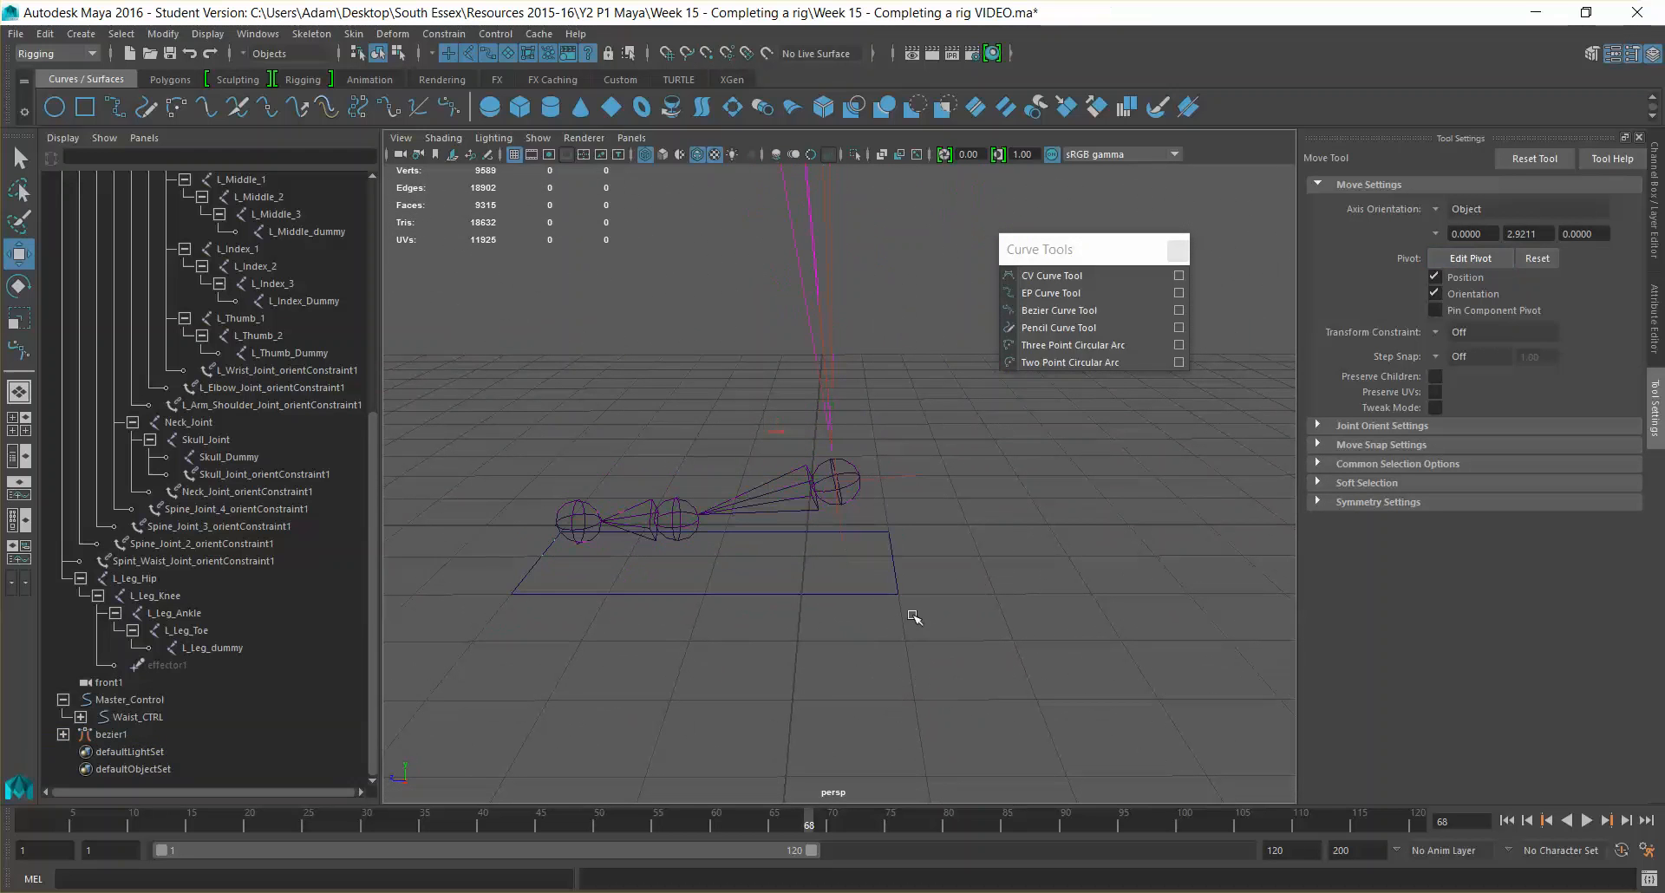
{"action": "left_click_drag", "start_coordinate": [915, 613], "coordinate": [911, 607]}
{"action": "key", "text": "e"}
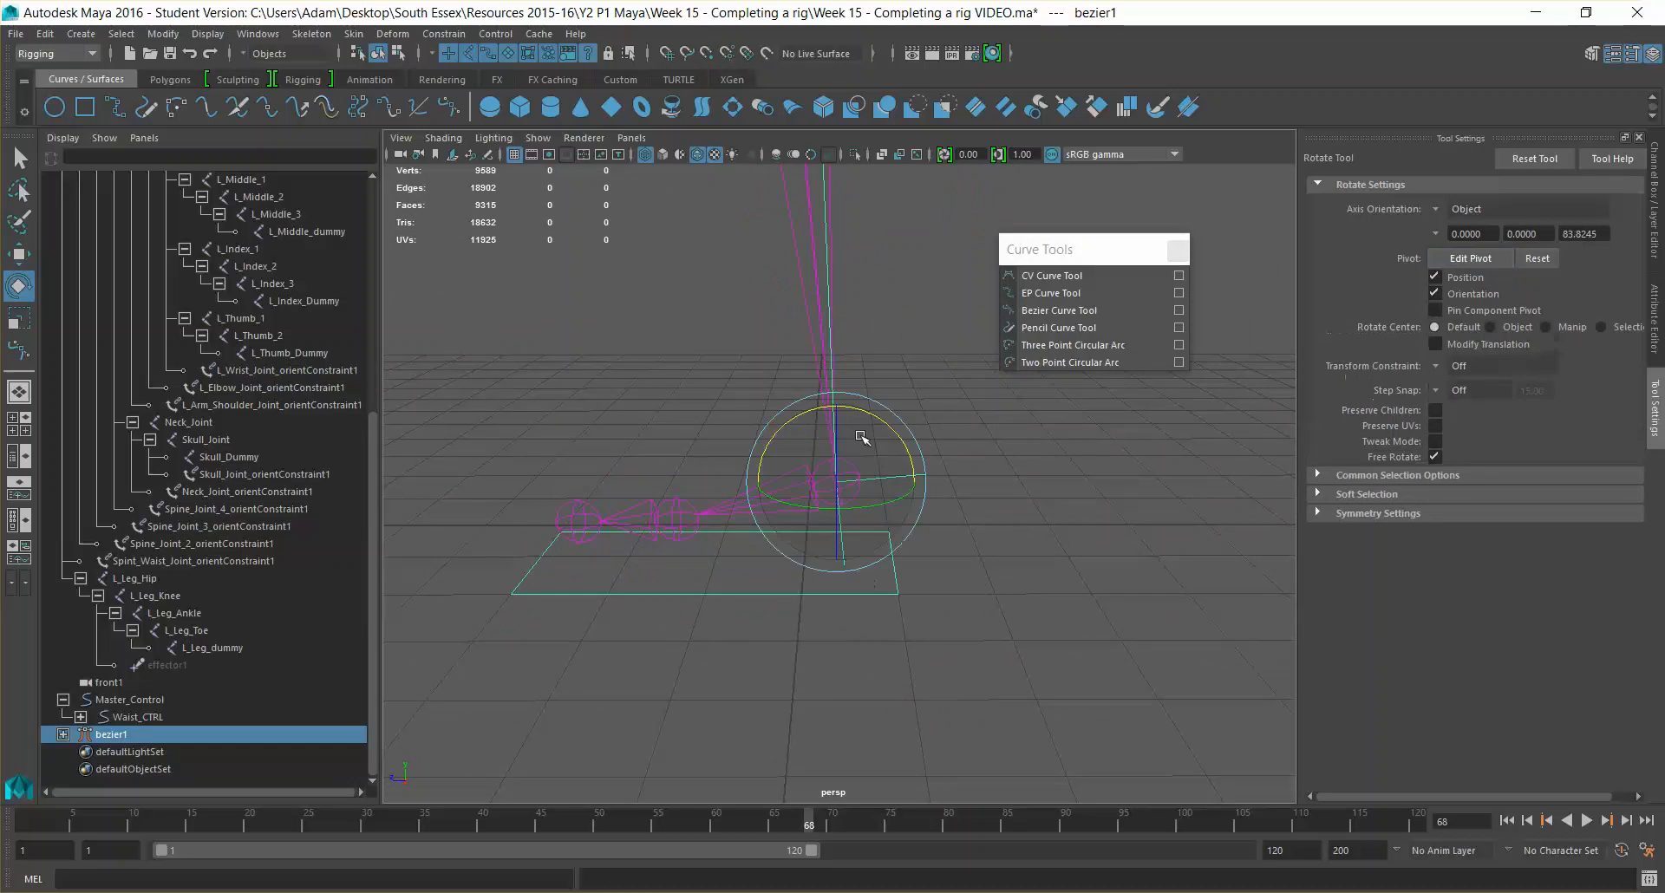
{"action": "mouse_move", "coordinate": [888, 420]}
{"action": "left_mouse_down"}
{"action": "mouse_move", "coordinate": [908, 458]}
{"action": "mouse_move", "coordinate": [819, 391]}
{"action": "mouse_move", "coordinate": [898, 436]}
{"action": "left_mouse_up"}
{"action": "key", "text": "ctrl+z"}
{"action": "key", "text": "ctrl+z"}
Try orient-constraining the foot curve to the left leg's IK handle, and undo the constraint
{"action": "left_click", "coordinate": [995, 499]}
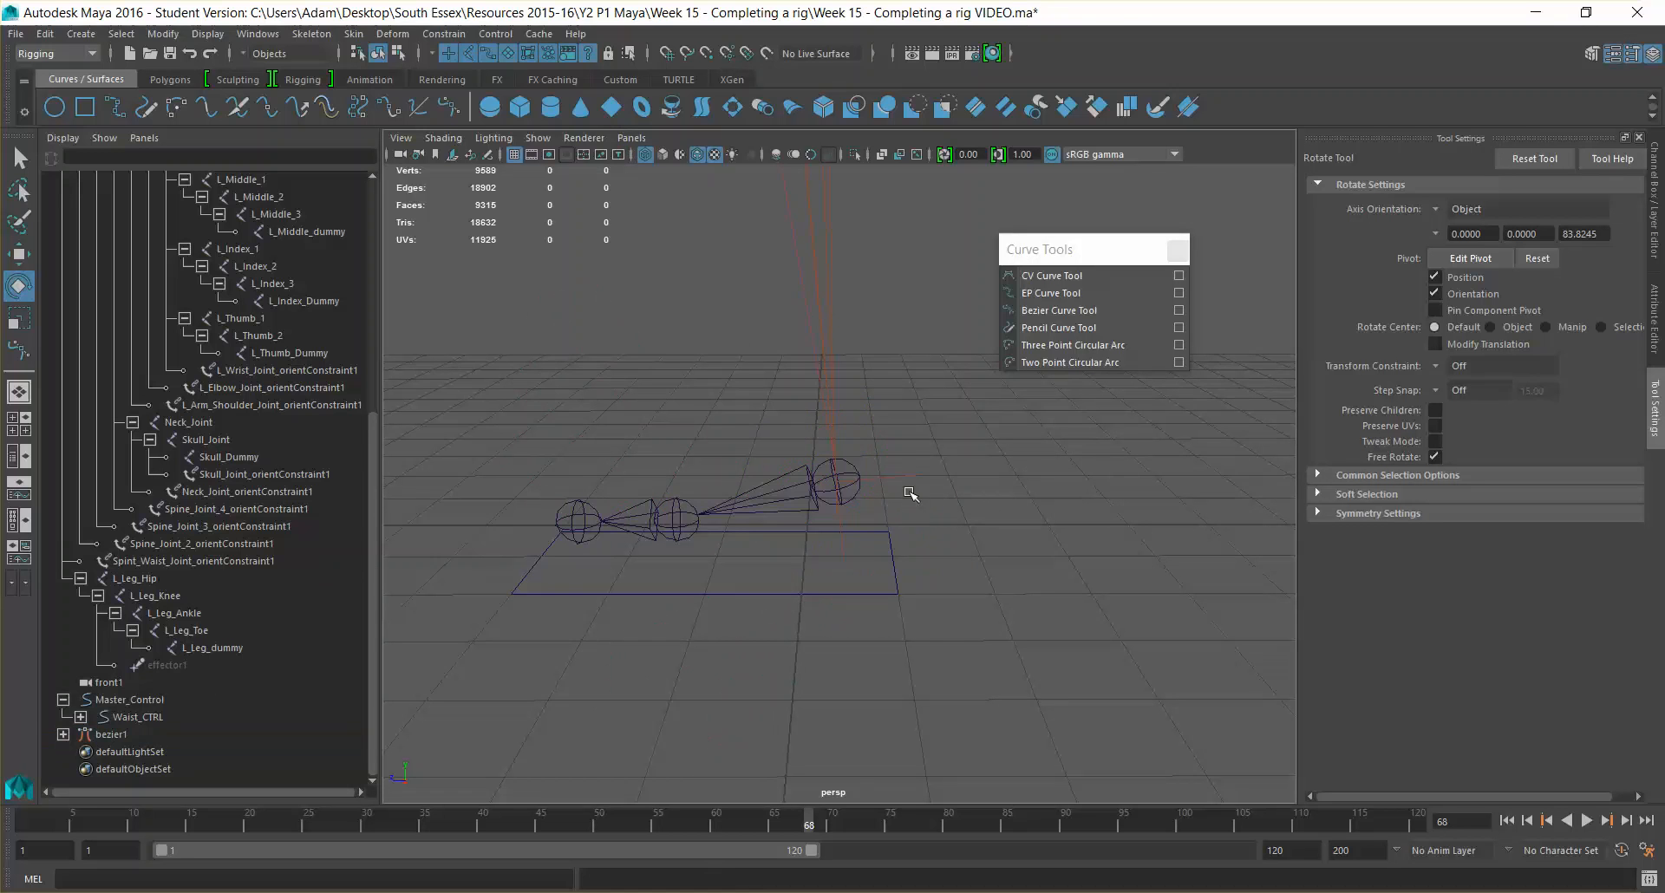
{"action": "left_click", "coordinate": [903, 480]}
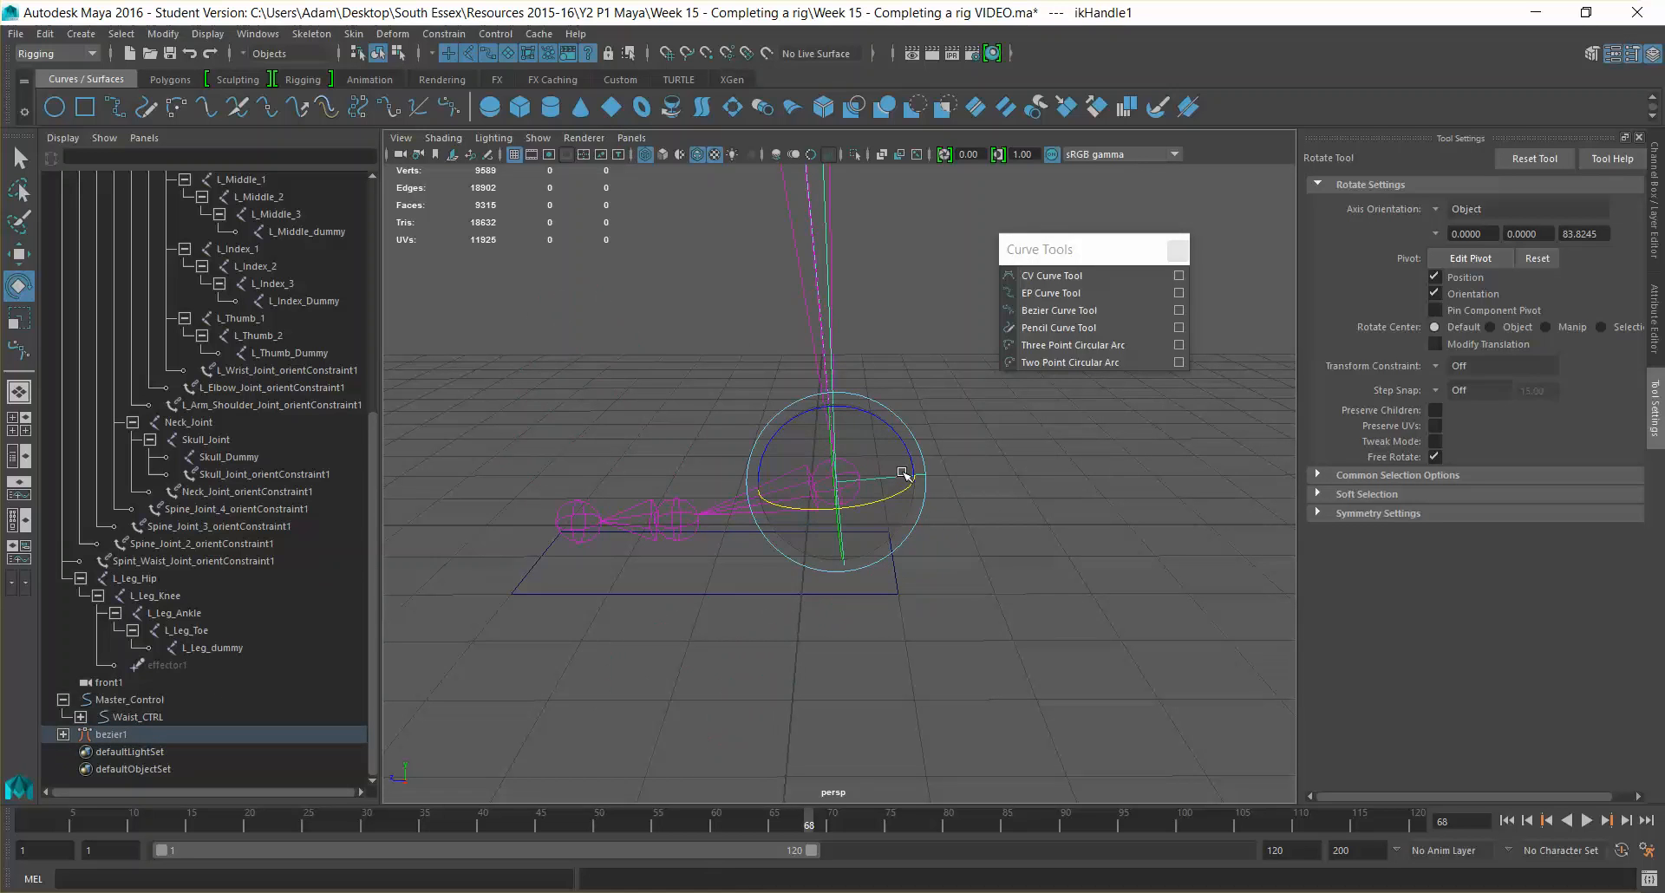
{"action": "left_click", "coordinate": [894, 588]}
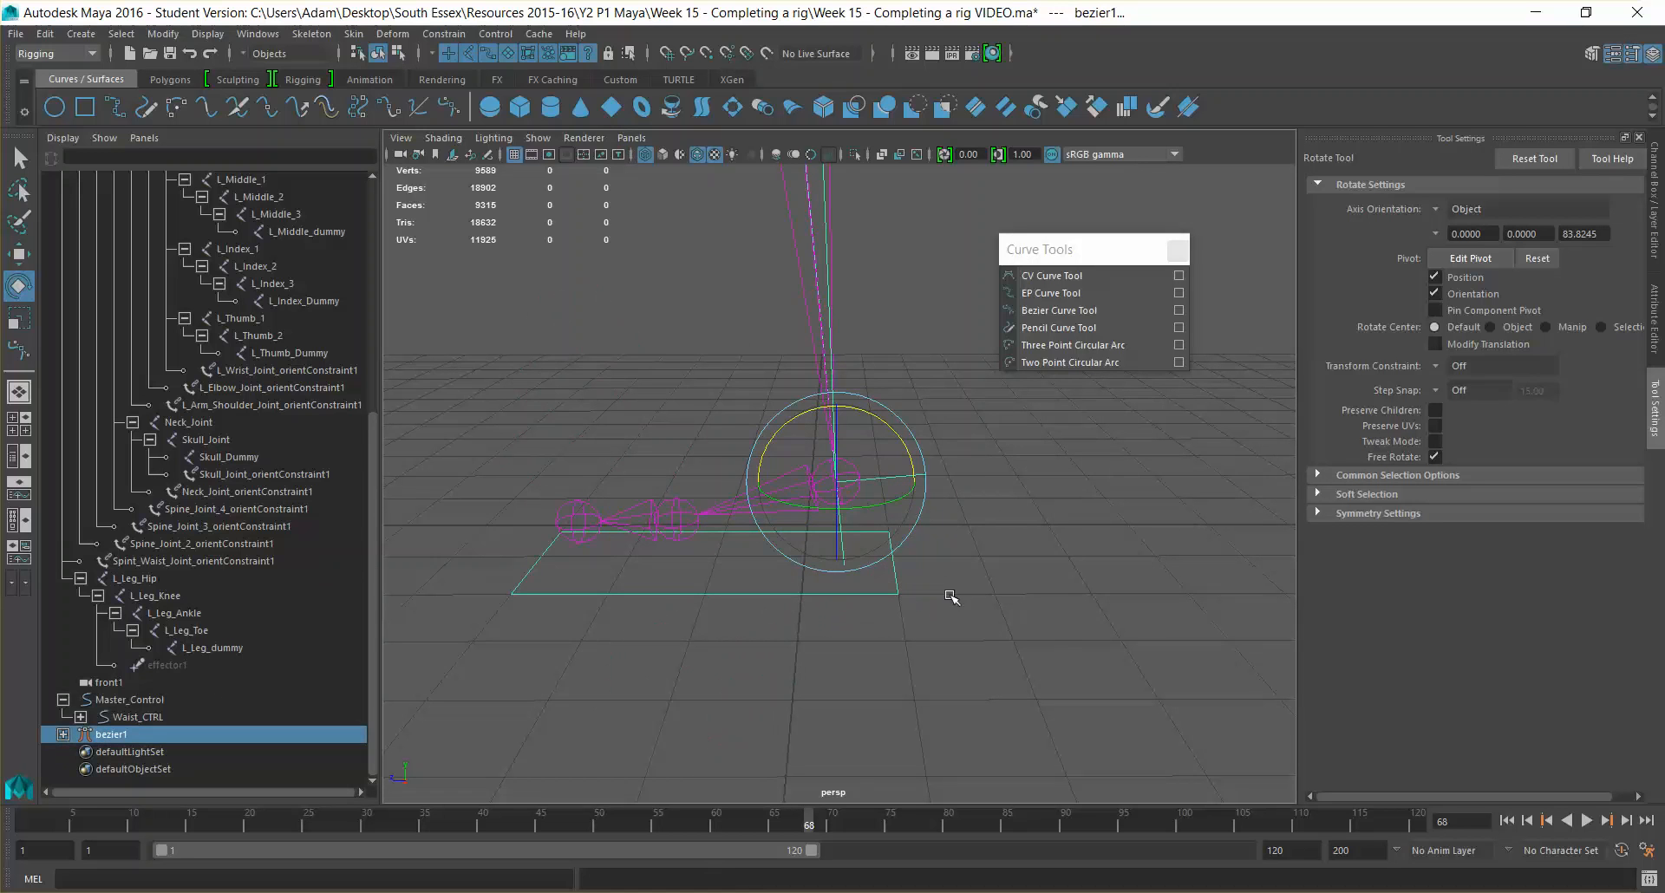
{"action": "left_click", "coordinate": [444, 34]}
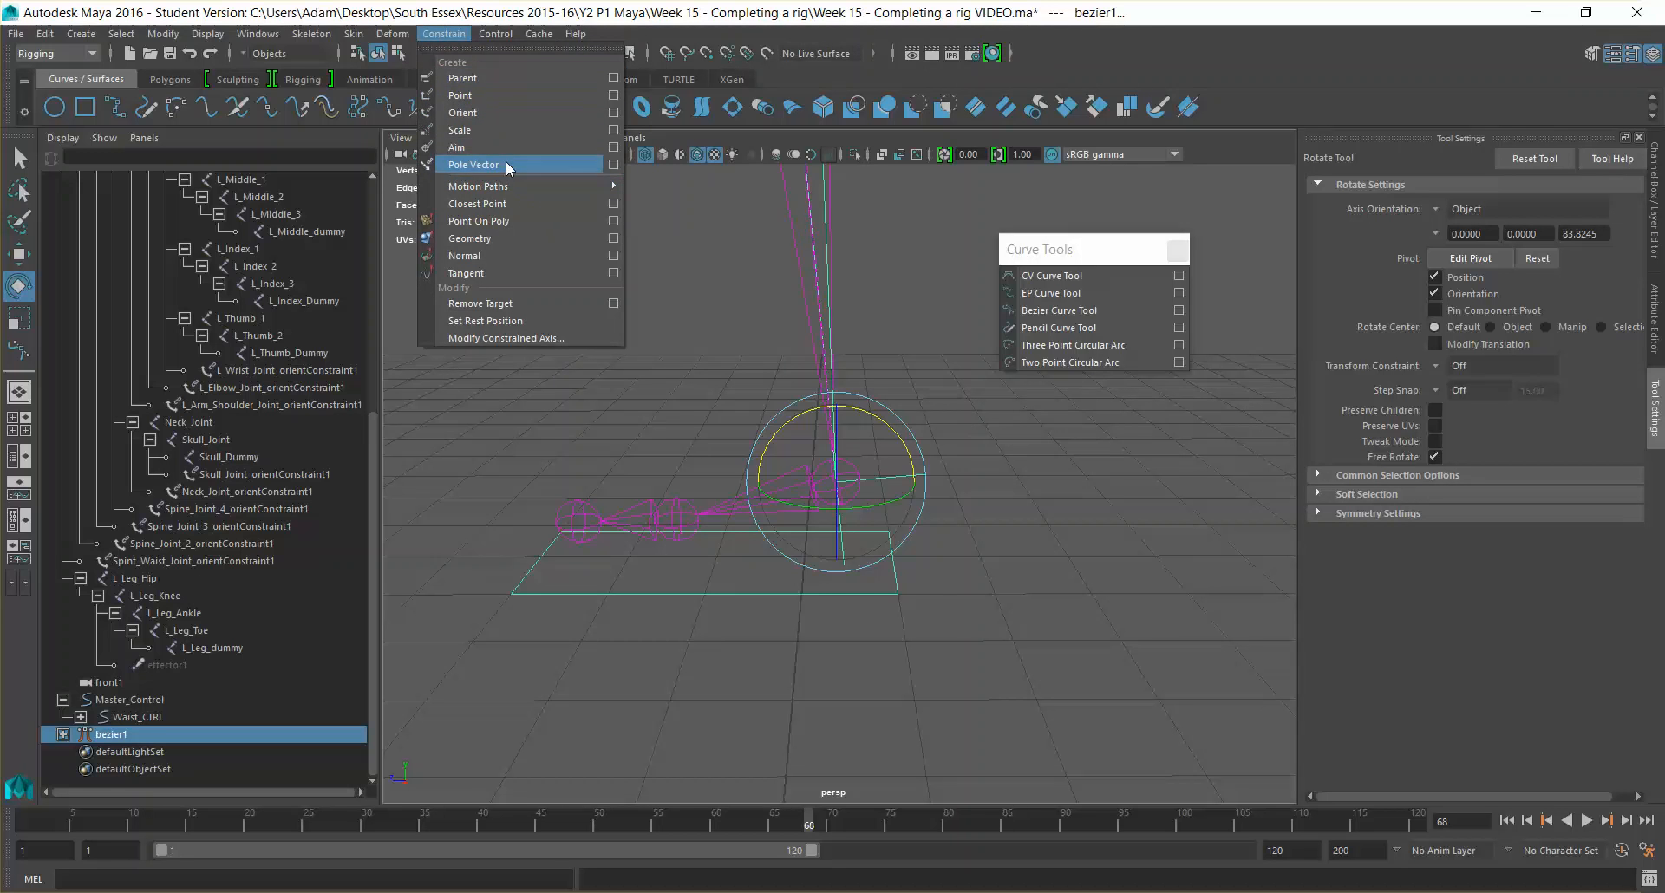
{"action": "left_click", "coordinate": [498, 122]}
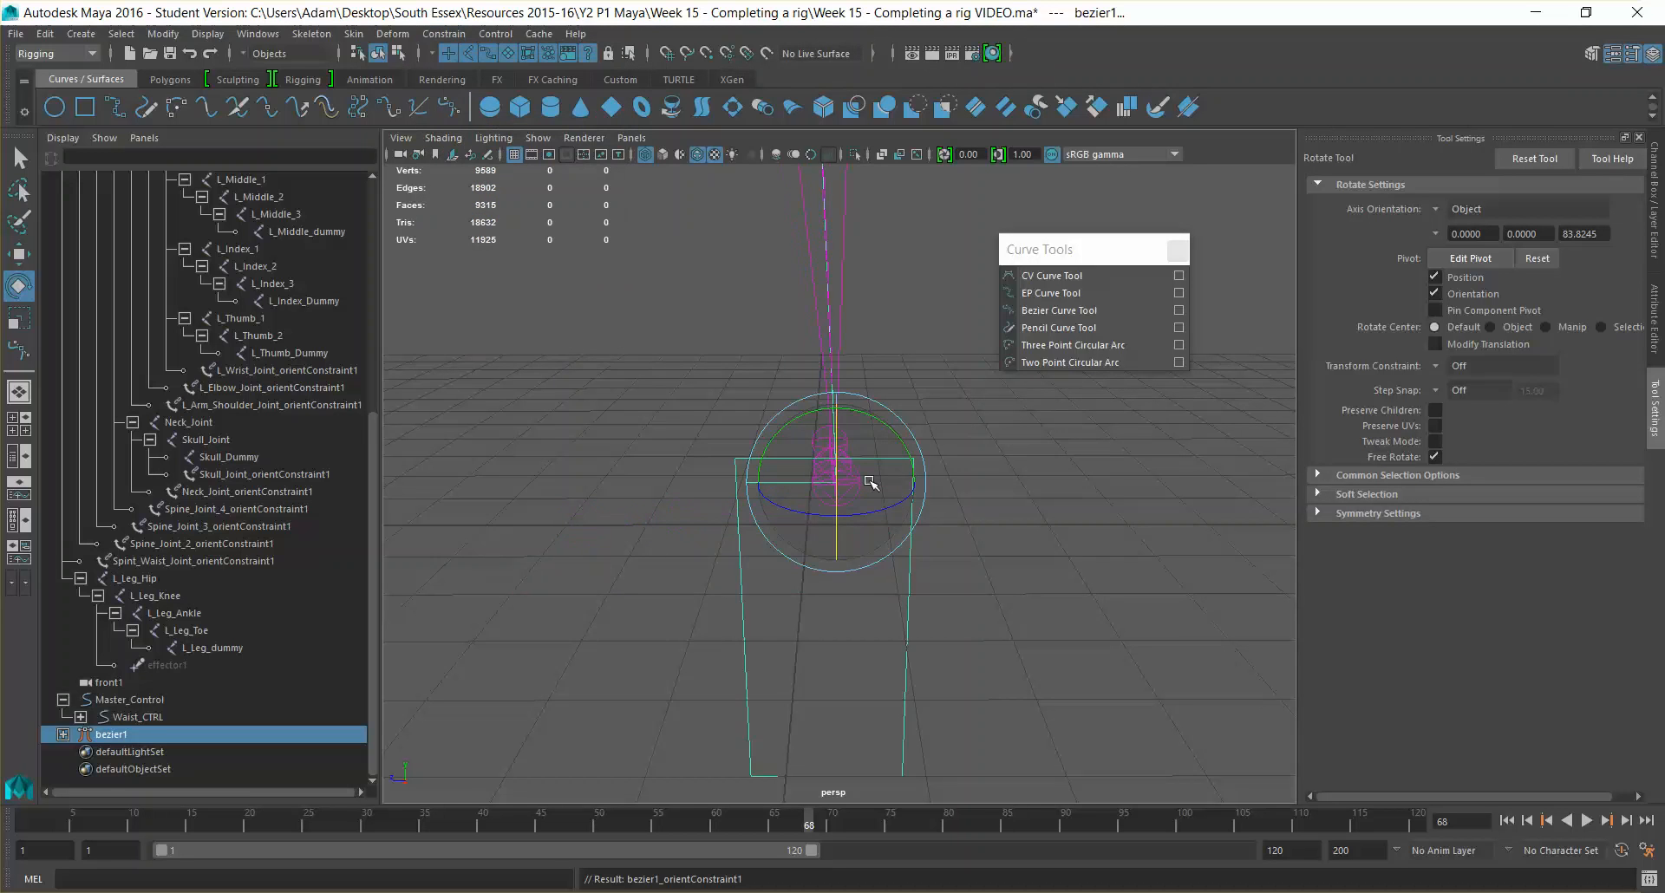
{"action": "key", "text": "ctrl+z"}
Select the left leg's IK handle together with the foot curve and parent the handle under the curve
{"action": "left_click", "coordinate": [903, 591]}
{"action": "left_click_drag", "start_coordinate": [926, 580], "coordinate": [861, 613]}
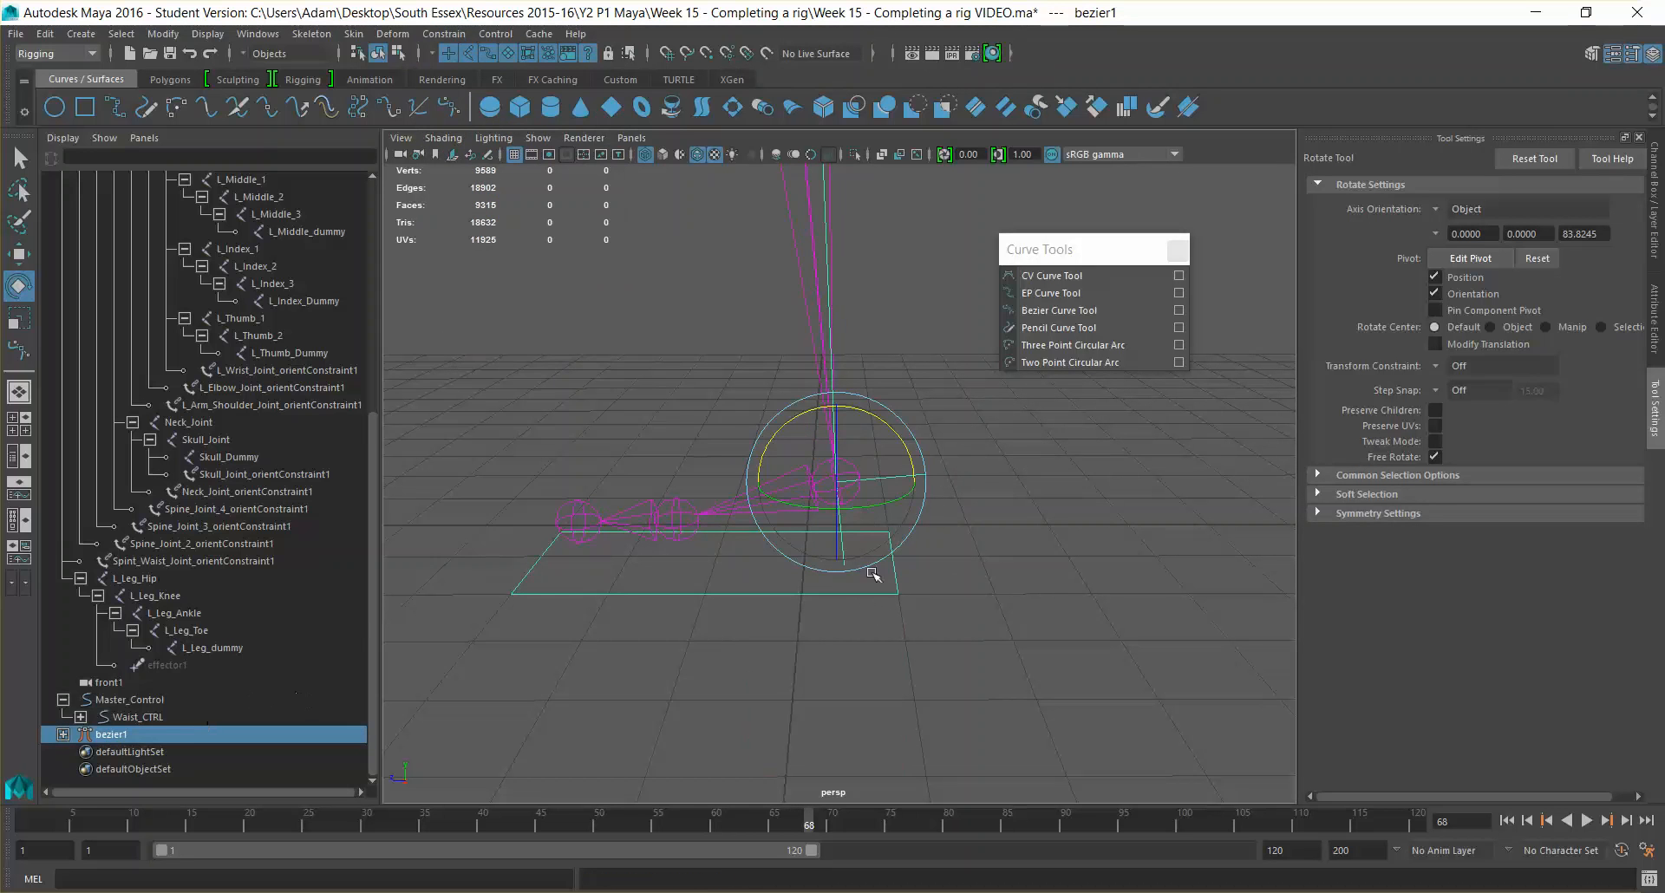
{"action": "key", "text": "minus"}
{"action": "key", "text": "minus"}
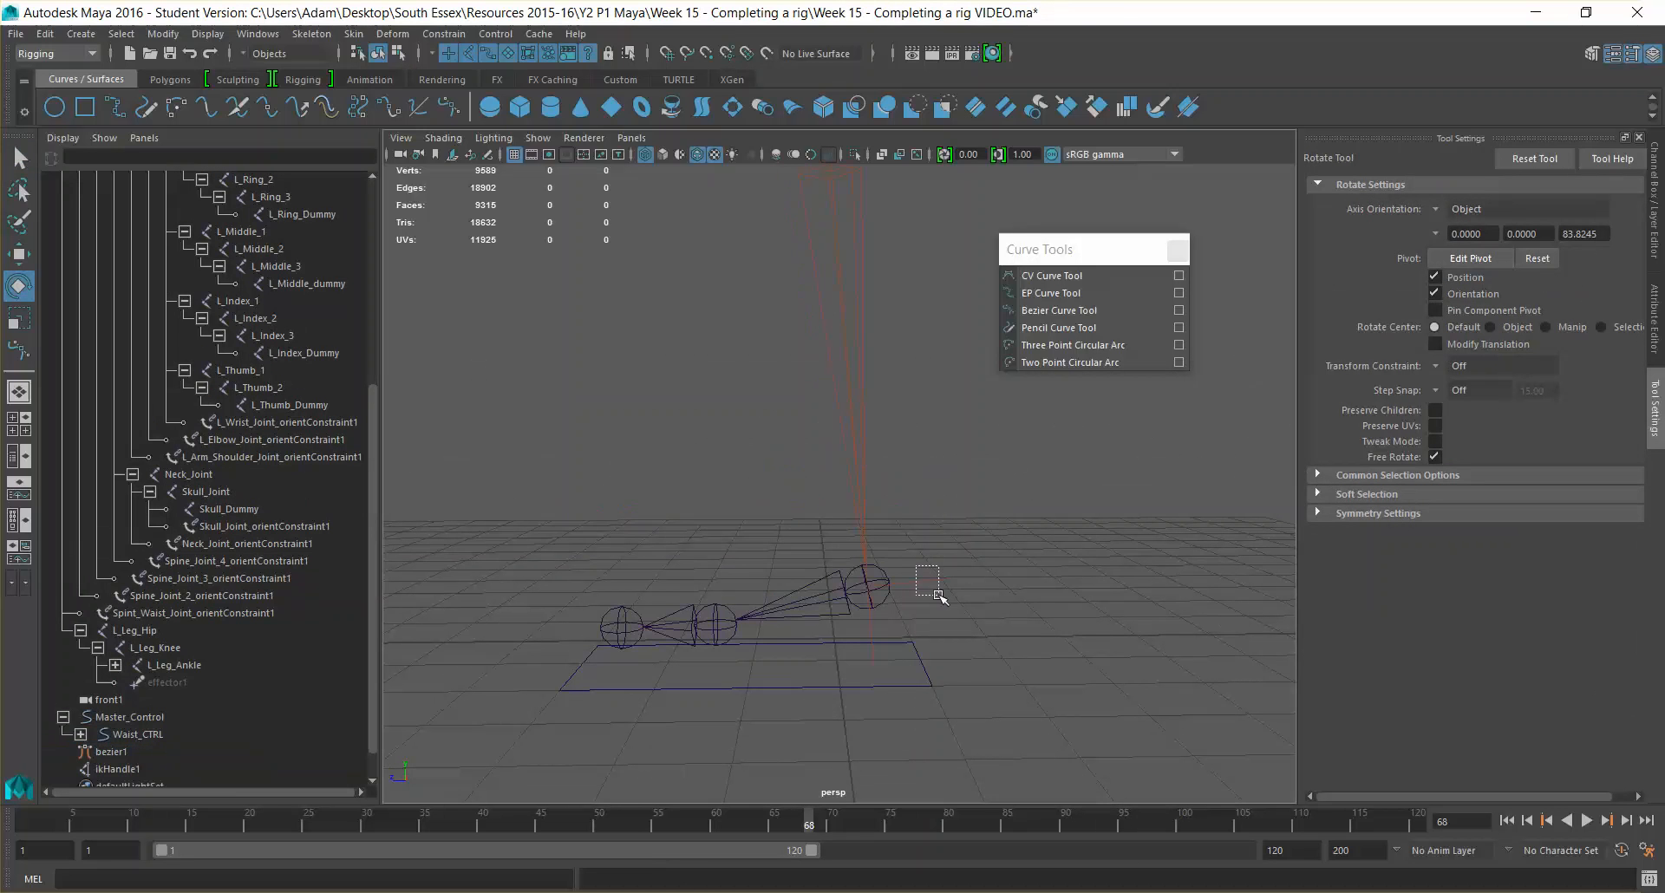
{"action": "left_click_drag", "start_coordinate": [938, 597], "coordinate": [918, 662]}
{"action": "left_click", "coordinate": [926, 666], "text": "shift"}
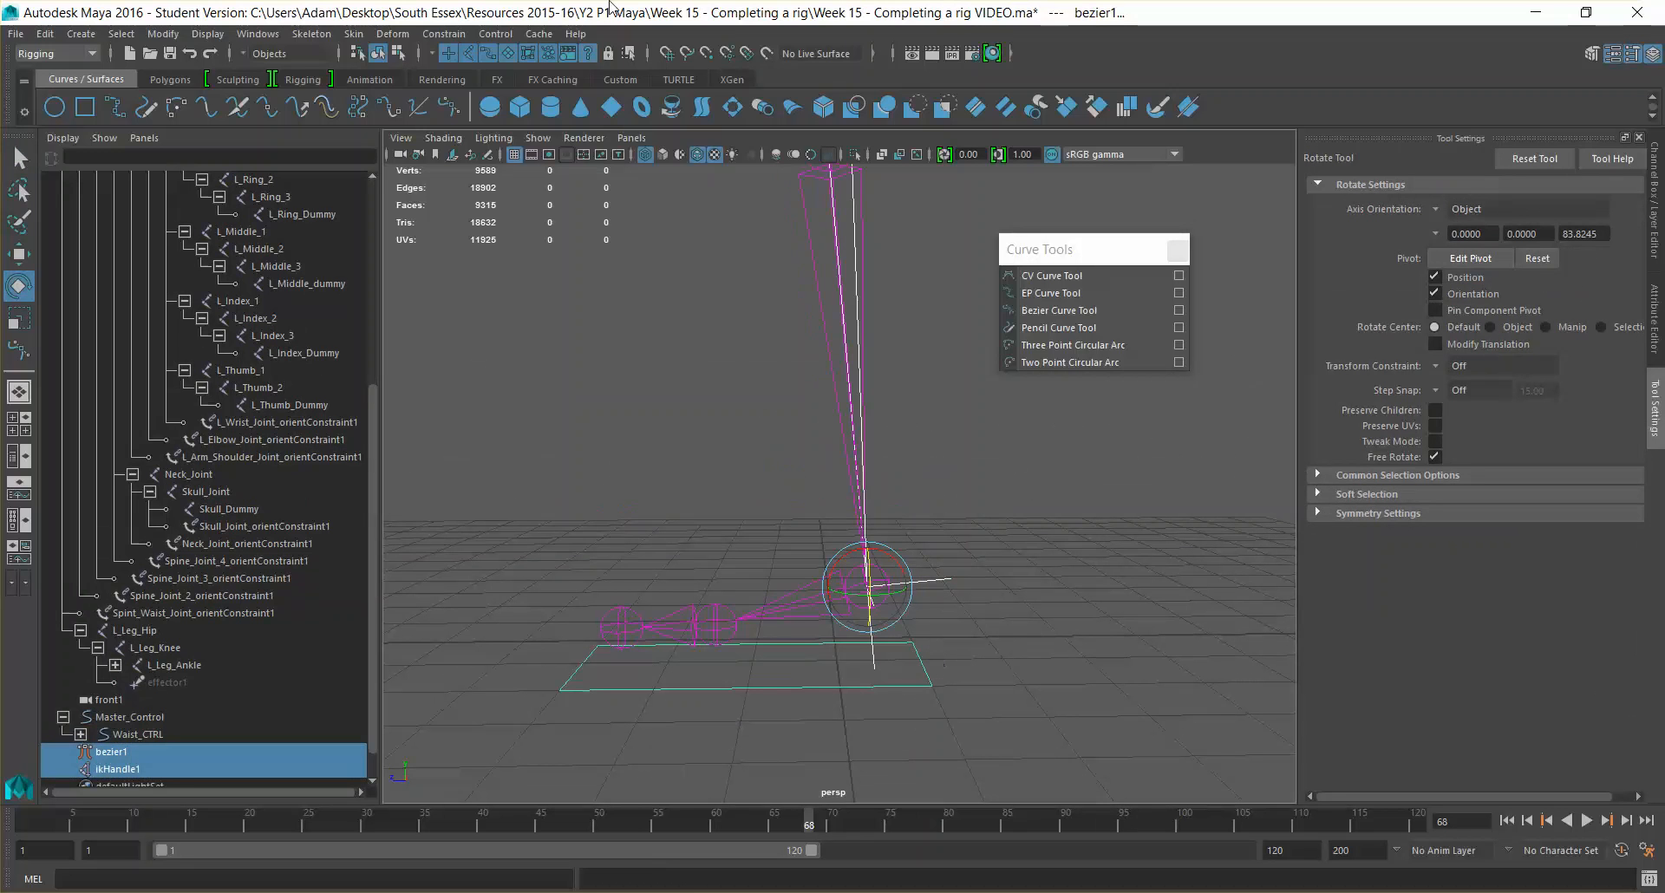
{"action": "left_click", "coordinate": [354, 34]}
{"action": "key", "text": "p"}
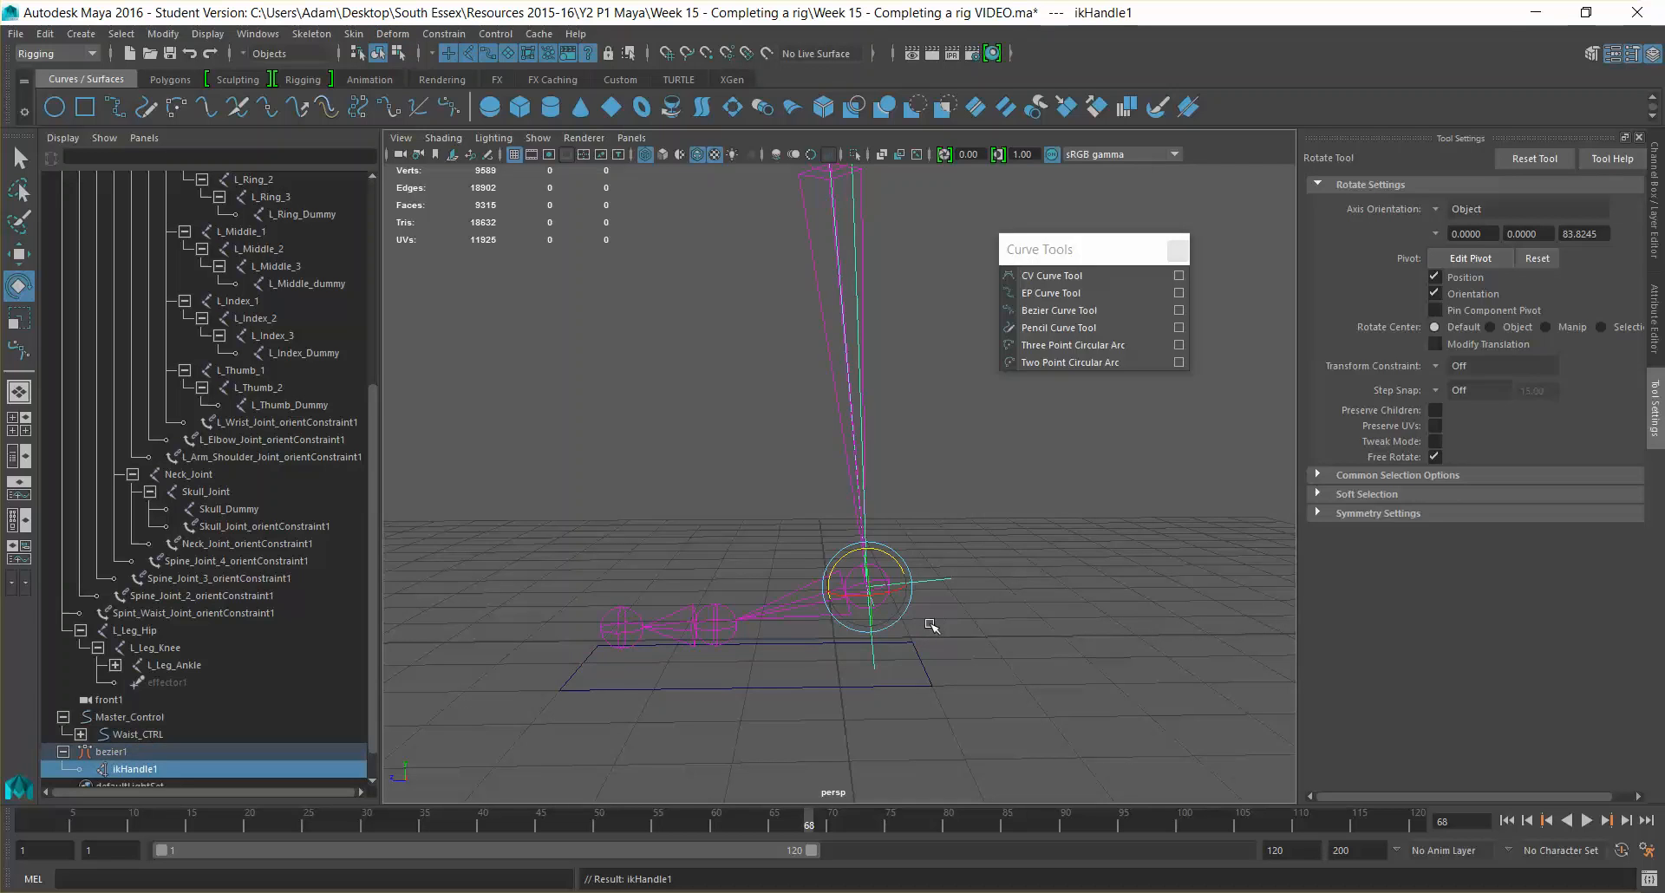
Orient-constrain the L_Leg_Ankle joint to the foot curve, with the curve as the driver
{"action": "left_click", "coordinate": [792, 595]}
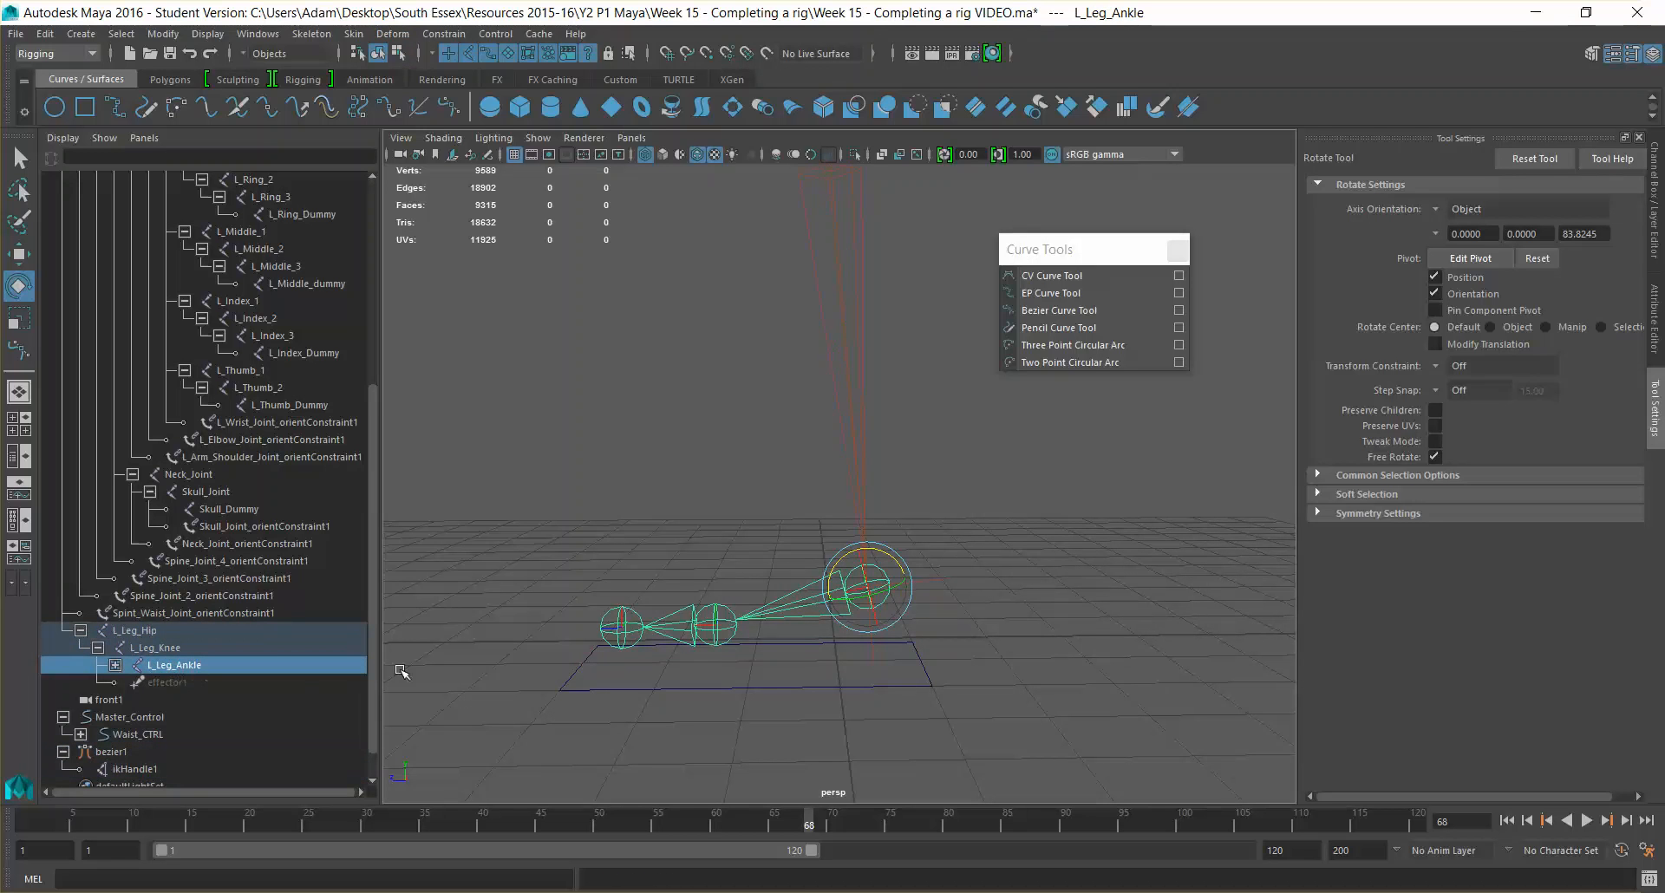
{"action": "left_click", "coordinate": [841, 686], "text": "shift"}
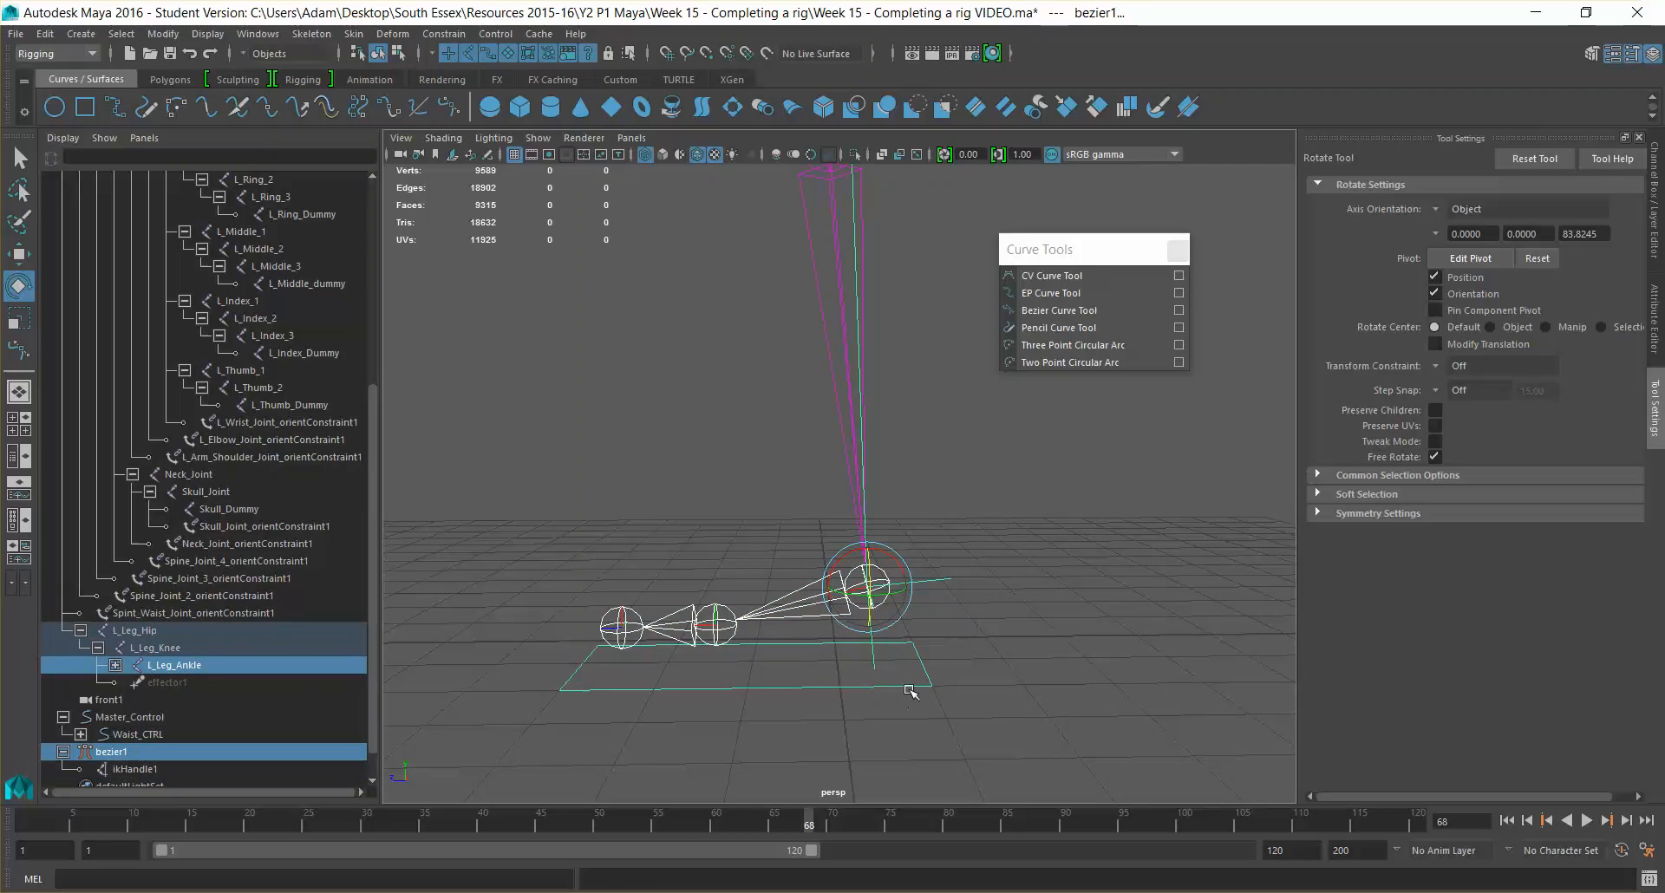
{"action": "left_click", "coordinate": [813, 687]}
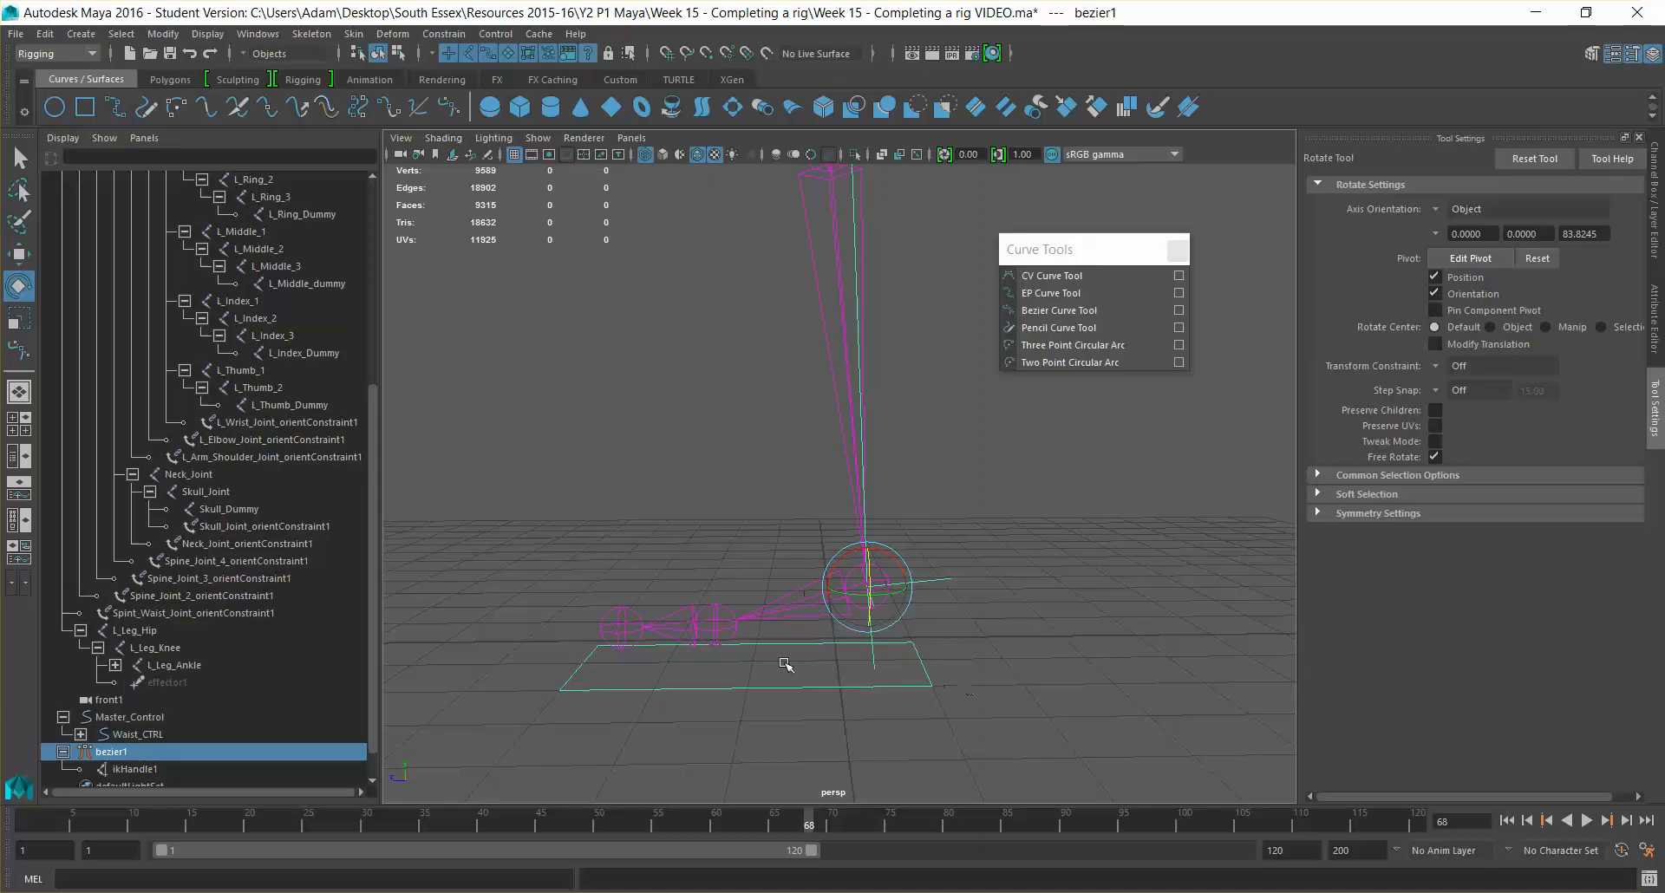
{"action": "left_click", "coordinate": [780, 607], "text": "shift"}
{"action": "left_click", "coordinate": [444, 34]}
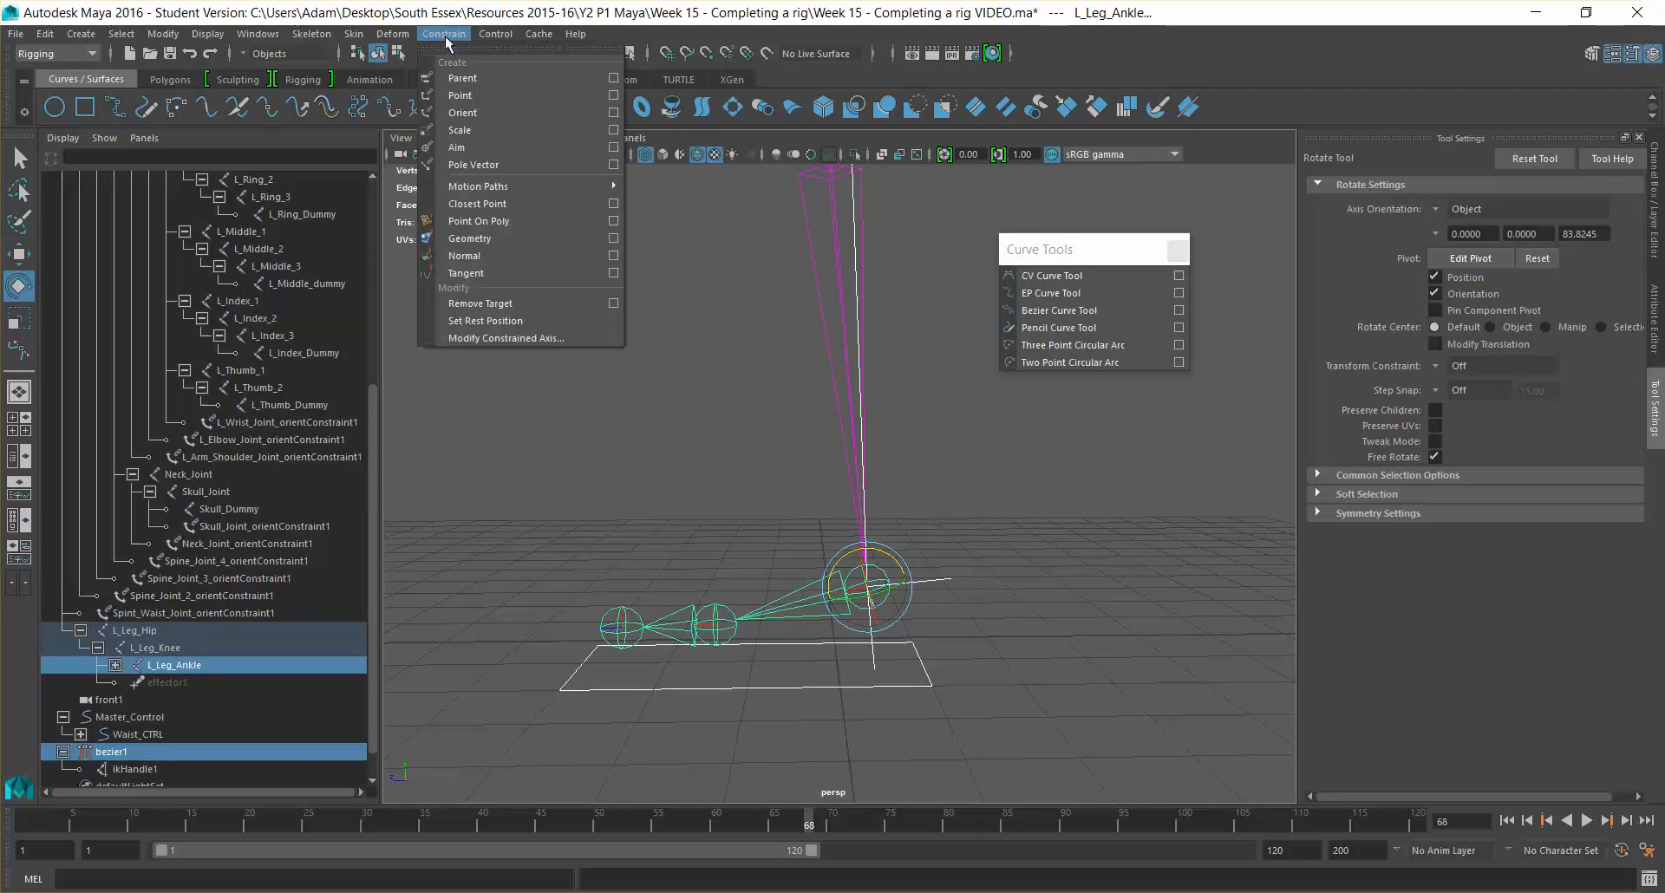
{"action": "left_click", "coordinate": [479, 112]}
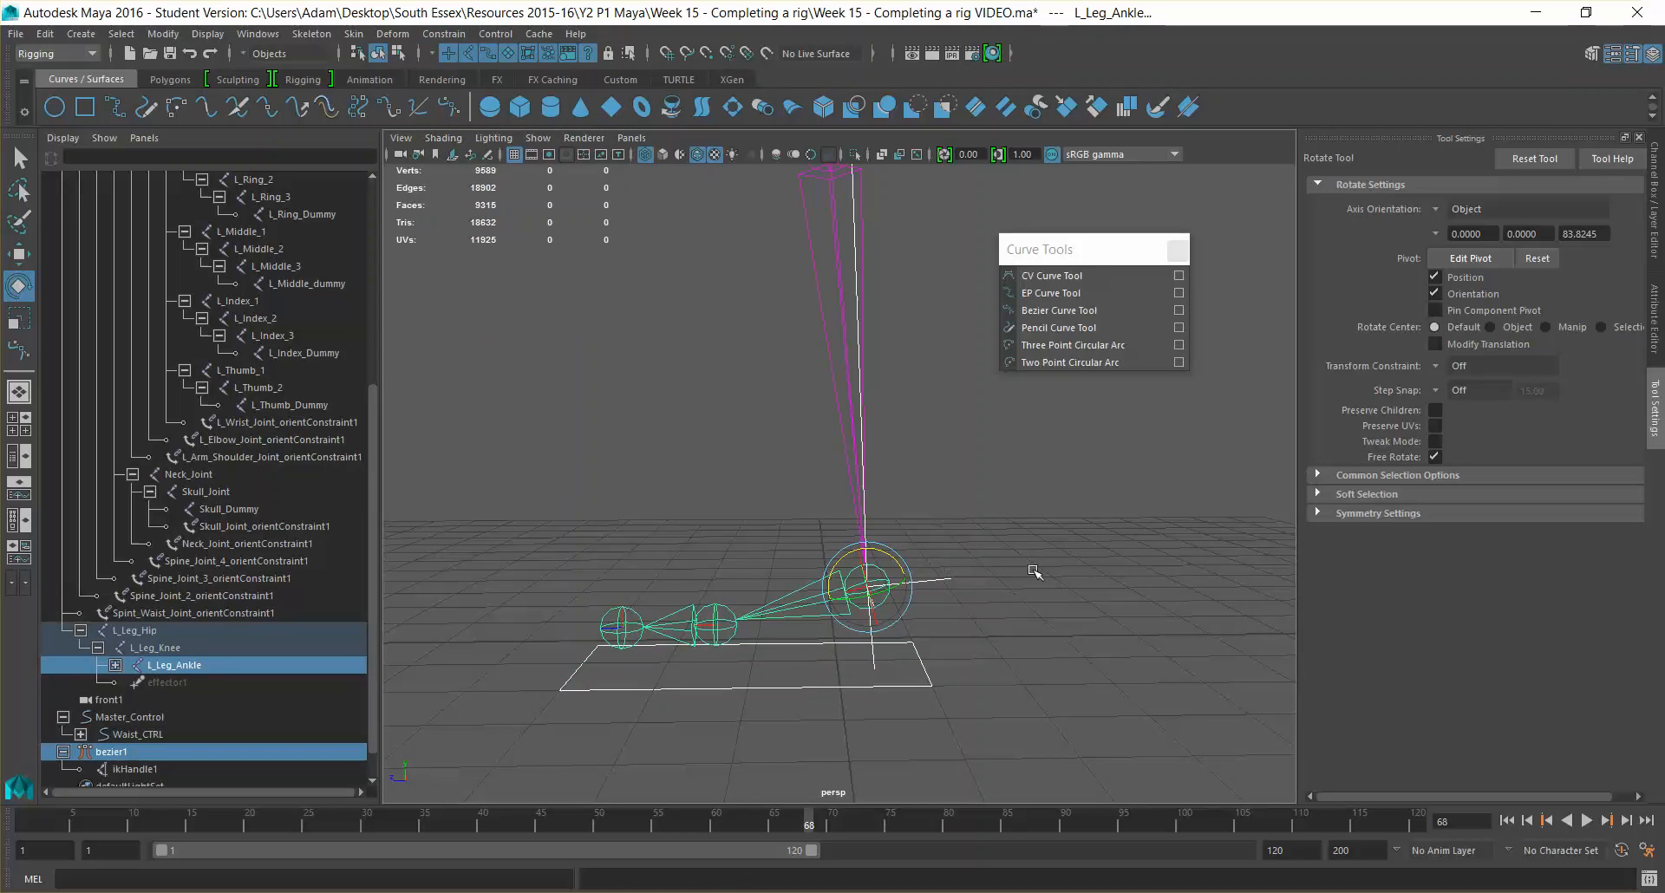
Try raising and rotating the foot curve to test the knee bend and ankle, and undo the changes
{"action": "left_click", "coordinate": [922, 669]}
{"action": "left_click", "coordinate": [893, 559]}
{"action": "key", "text": "equal"}
{"action": "key", "text": "equal"}
{"action": "key", "text": "equal"}
{"action": "key", "text": "equal"}
{"action": "key", "text": "equal"}
{"action": "left_click_drag", "start_coordinate": [971, 468], "coordinate": [998, 508]}
{"action": "key", "text": "w"}
{"action": "left_click_drag", "start_coordinate": [870, 434], "coordinate": [866, 246]}
{"action": "key", "text": "e"}
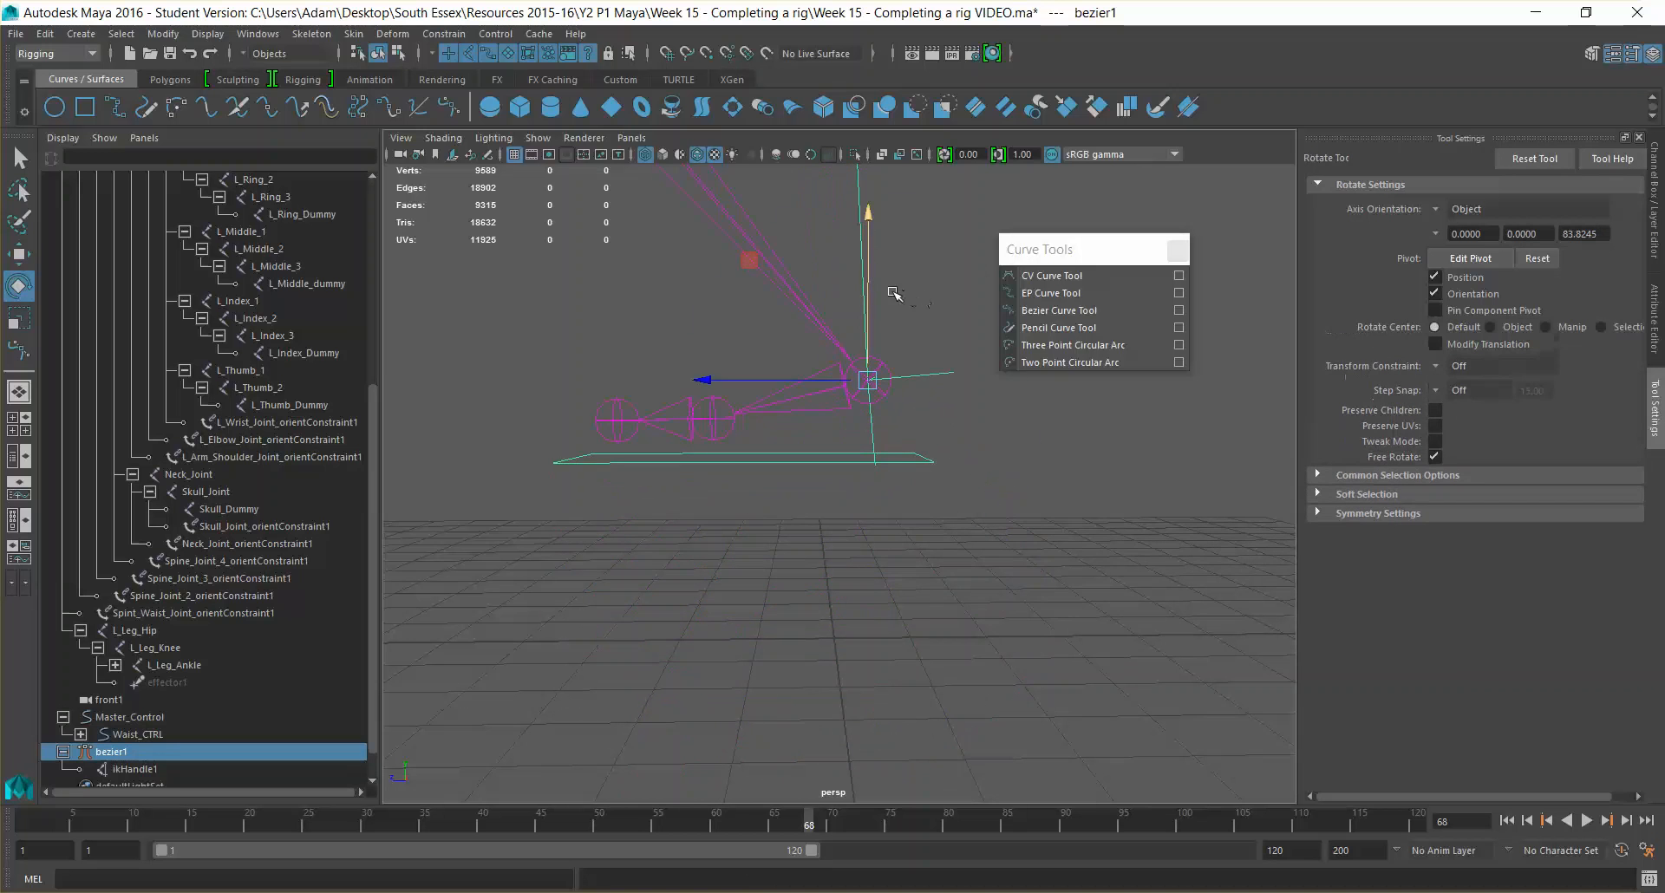
{"action": "left_click_drag", "start_coordinate": [728, 299], "coordinate": [1098, 555]}
{"action": "key", "text": "ctrl+z"}
Examine the whole rig from several angles and expand the L_Leg_Ankle hierarchy to check its constraint
{"action": "left_click", "coordinate": [1657, 191]}
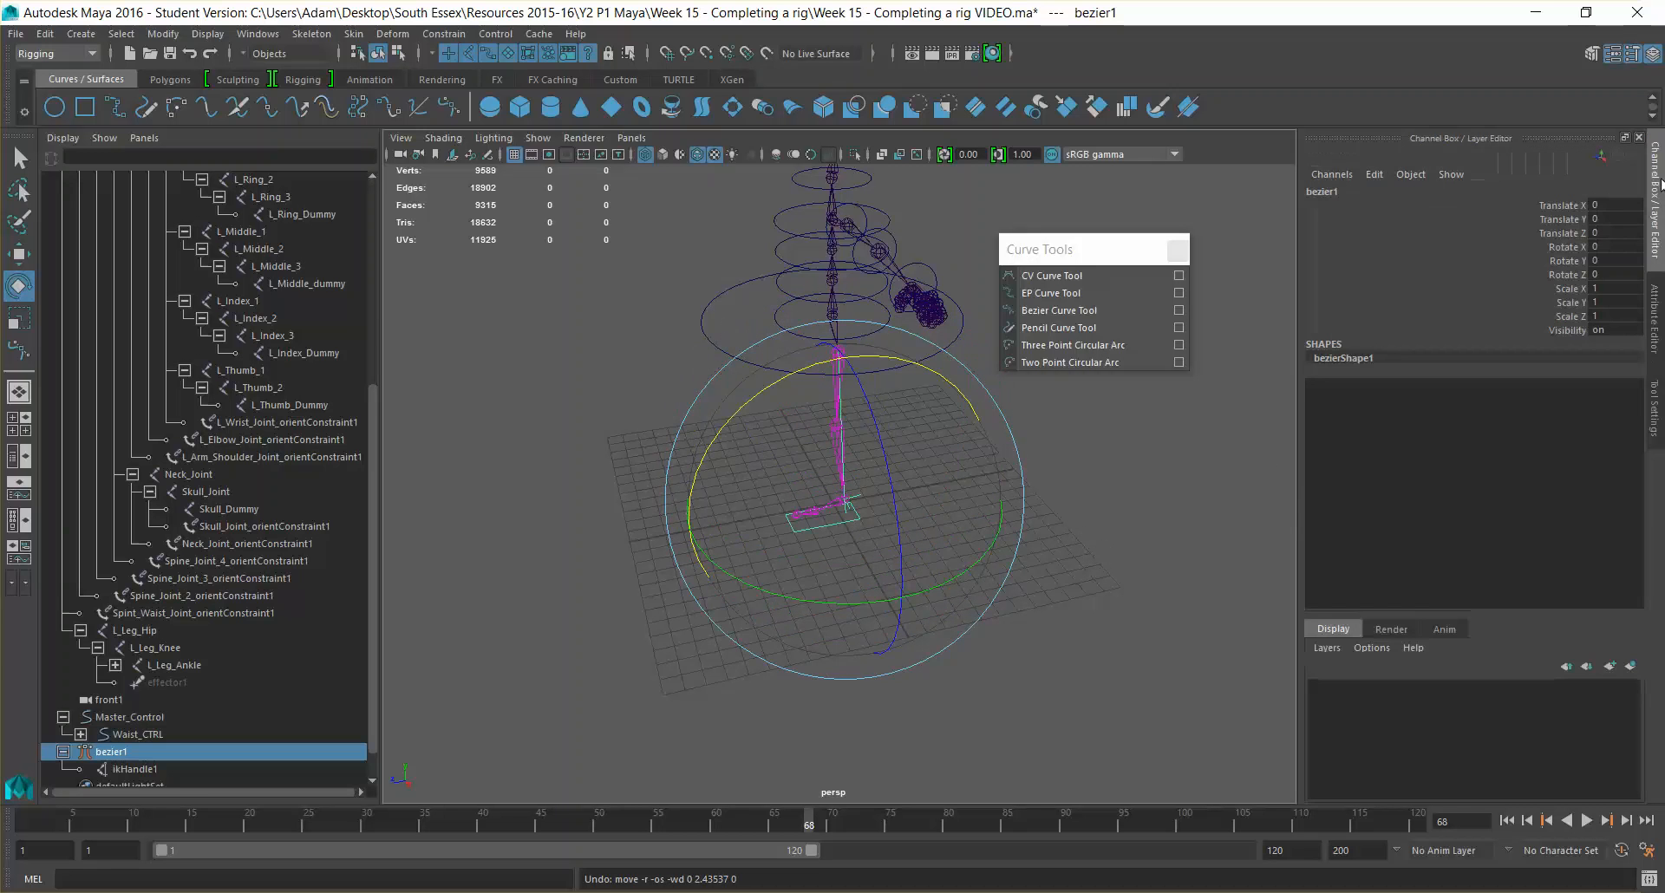
{"action": "left_click", "coordinate": [1093, 606]}
{"action": "left_click_drag", "start_coordinate": [960, 615], "coordinate": [1001, 564], "text": "alt"}
{"action": "left_click_drag", "start_coordinate": [869, 530], "coordinate": [720, 499], "text": "alt"}
{"action": "right_click_drag", "start_coordinate": [773, 528], "coordinate": [851, 602], "text": "alt"}
{"action": "left_click_drag", "start_coordinate": [851, 603], "coordinate": [803, 590], "text": "alt"}
{"action": "middle_click_drag", "start_coordinate": [878, 546], "coordinate": [864, 676], "text": "alt"}
{"action": "left_click_drag", "start_coordinate": [824, 312], "coordinate": [1023, 436], "text": "alt"}
{"action": "left_click", "coordinate": [115, 665]}
{"action": "scroll", "coordinate": [250, 650], "scroll_direction": "down", "scroll_amount": 2}
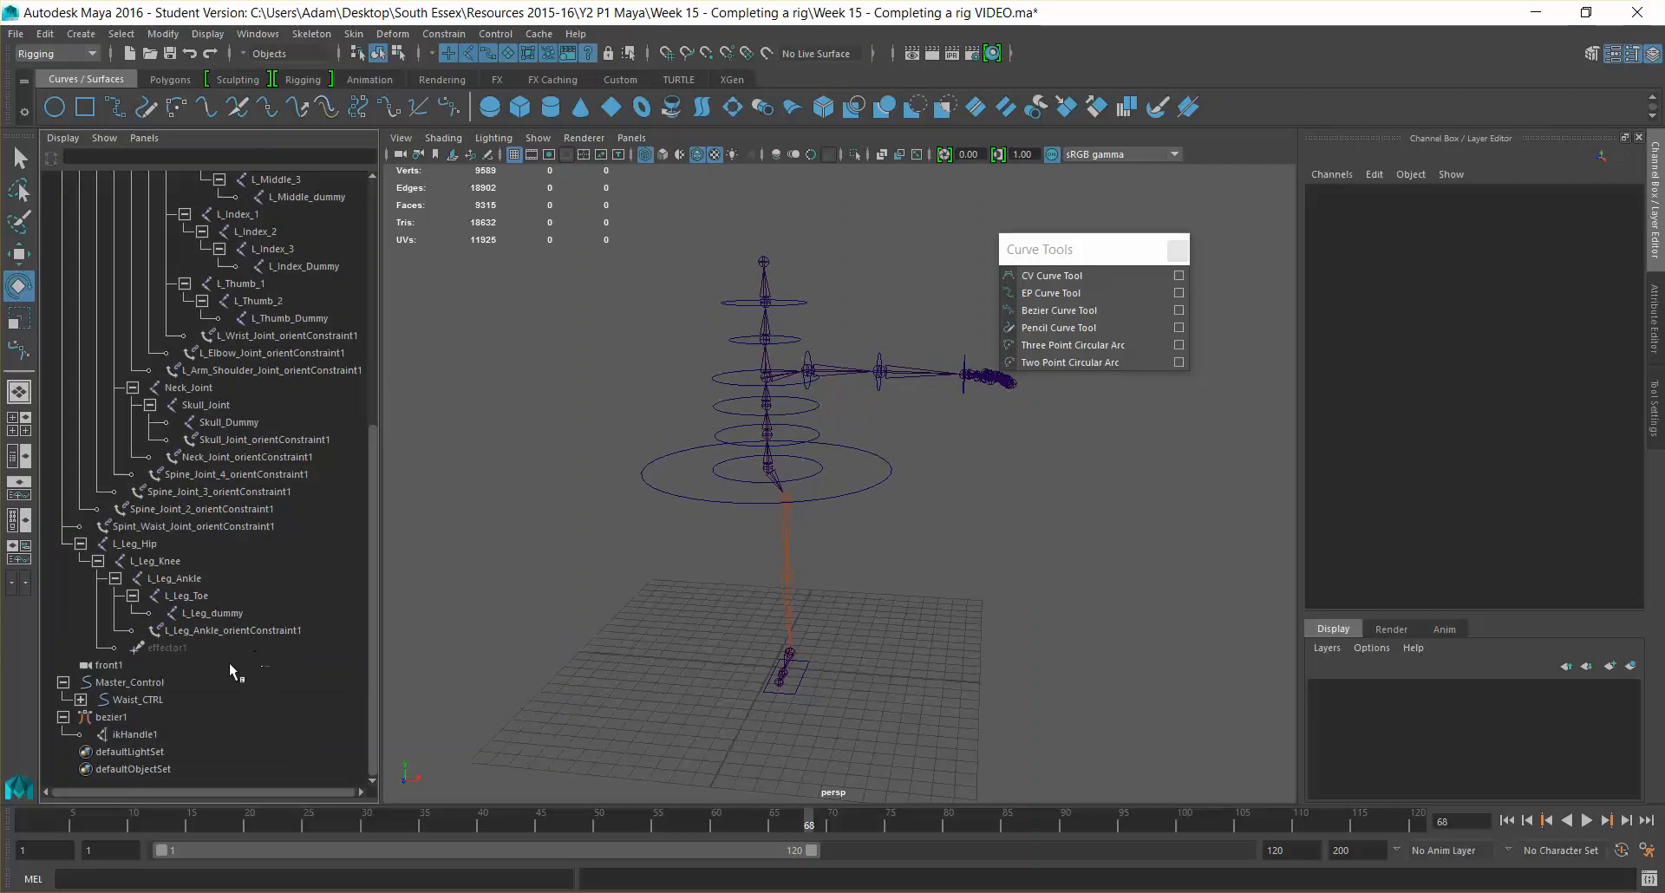
Rename the foot curve as Foot_CTRL and clear the selection
{"action": "left_click", "coordinate": [122, 719]}
{"action": "double_click", "coordinate": [1341, 190]}
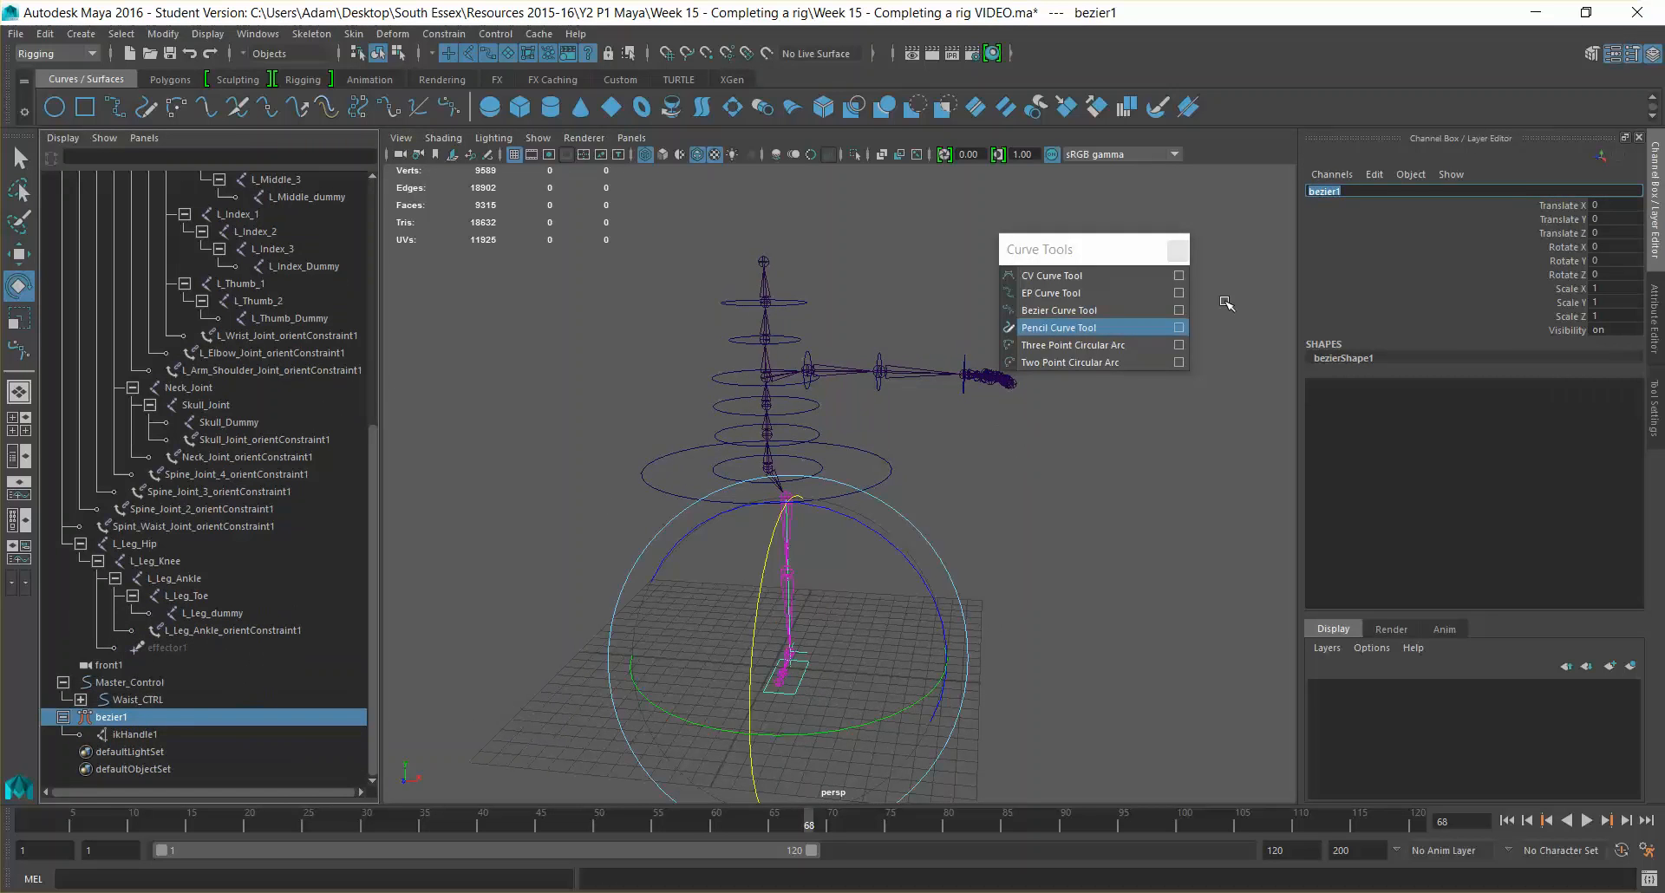
{"action": "type", "text": "Foot"}
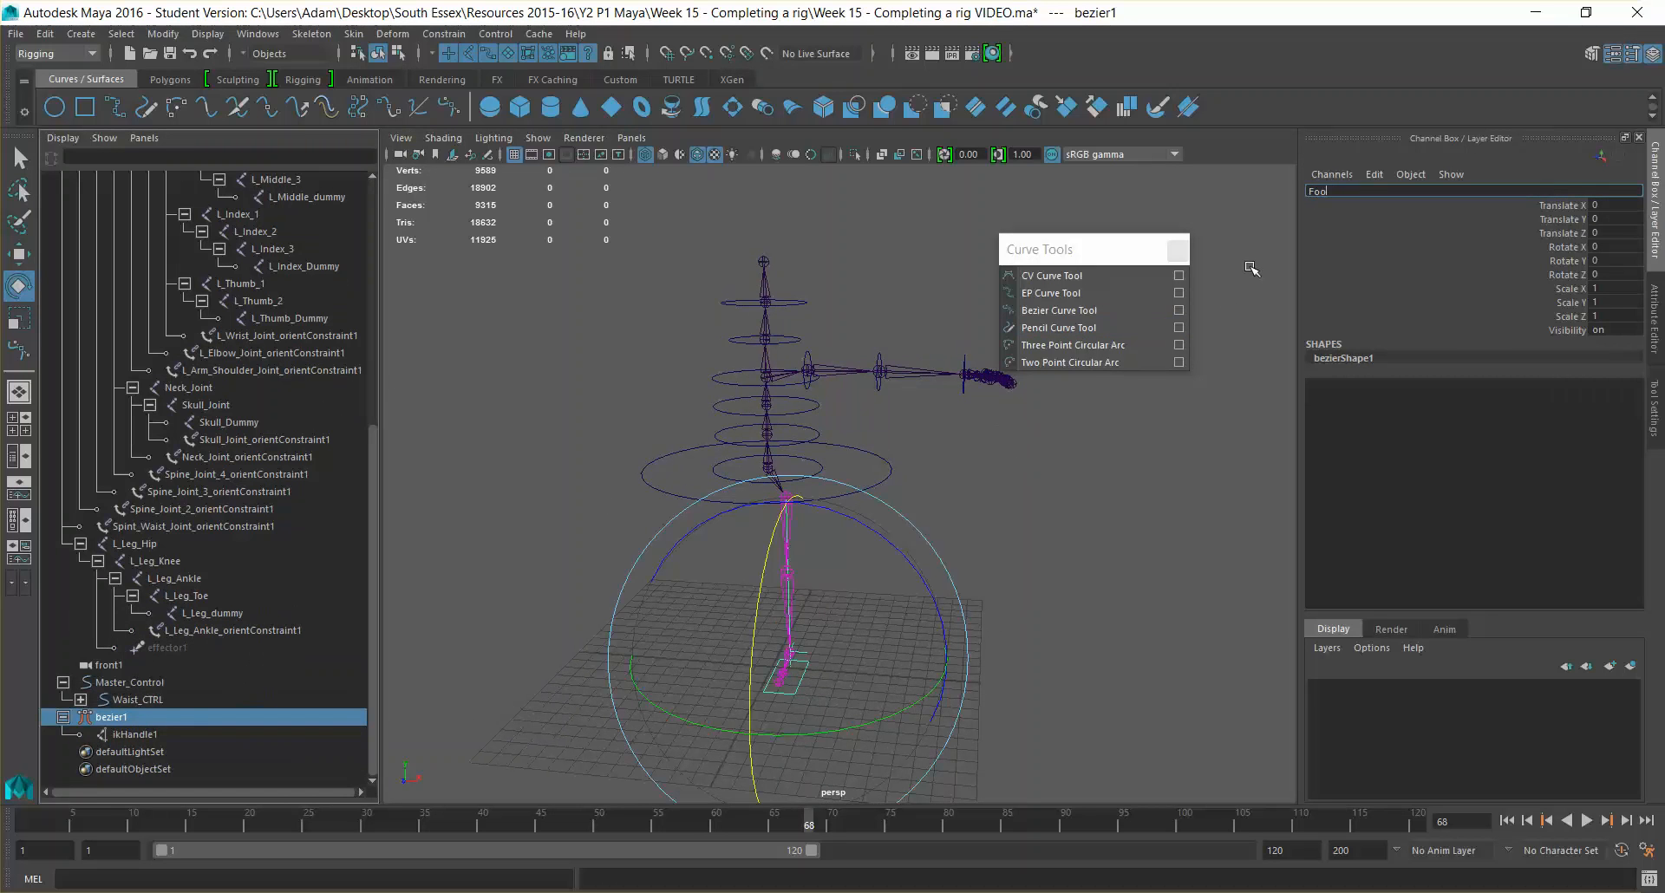
{"action": "type", "text": " CTRL"}
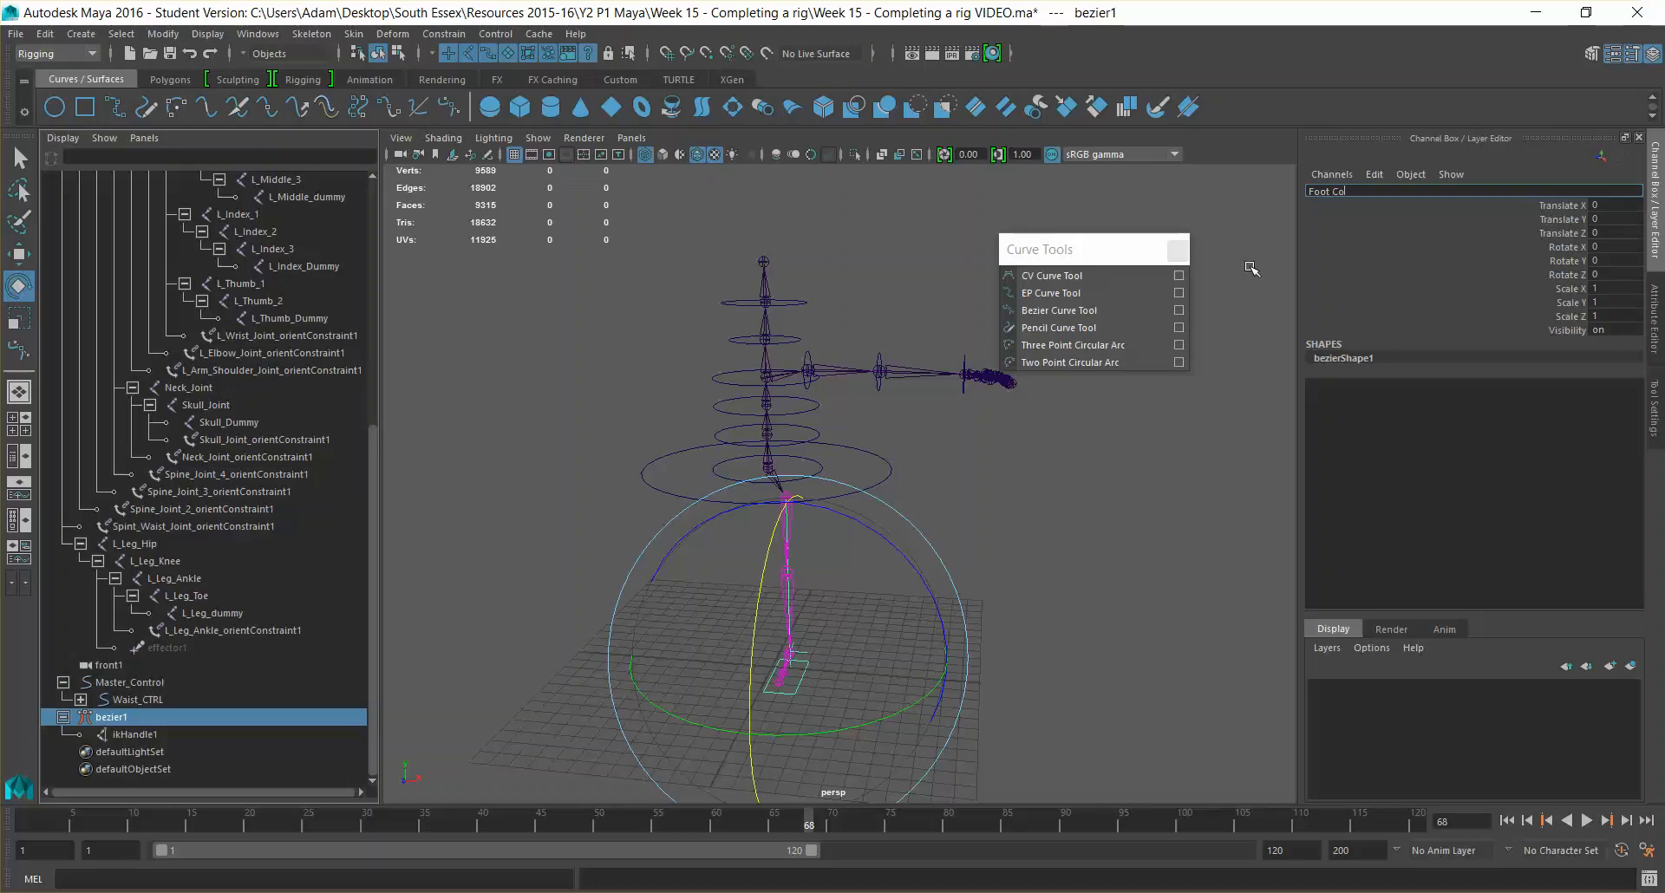
{"action": "key", "text": "Return"}
{"action": "left_click", "coordinate": [1221, 477]}
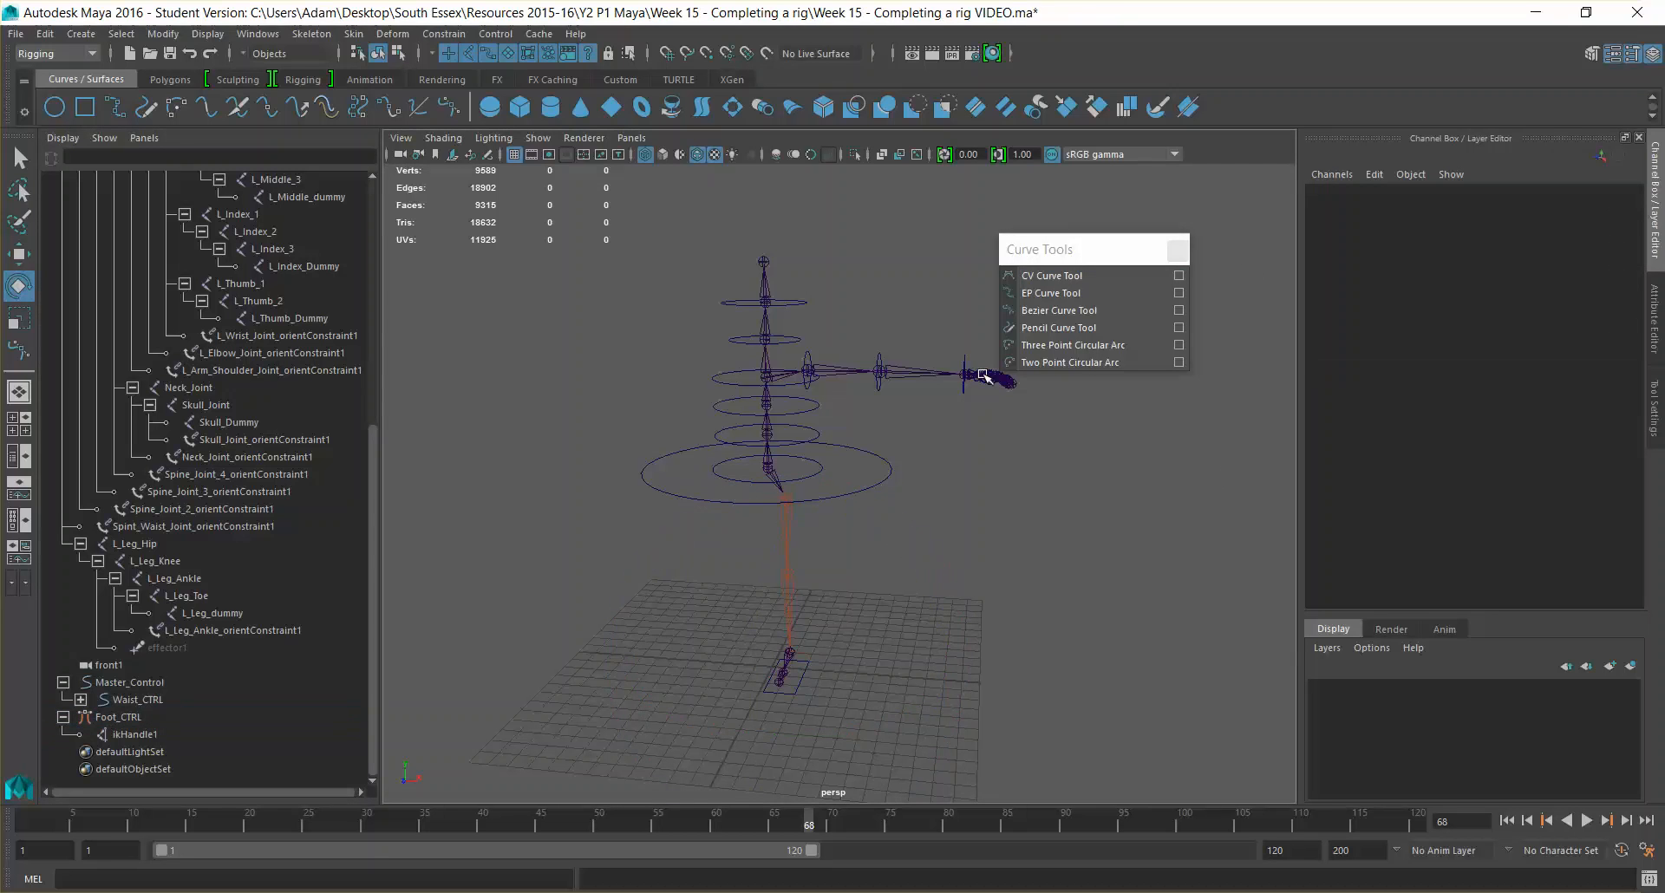
Try rotating Master_Control and moving it along Z to see what follows, and undo both changes
{"action": "left_click", "coordinate": [803, 673]}
{"action": "left_click", "coordinate": [981, 494]}
{"action": "left_click_drag", "start_coordinate": [981, 494], "coordinate": [892, 534], "text": "alt"}
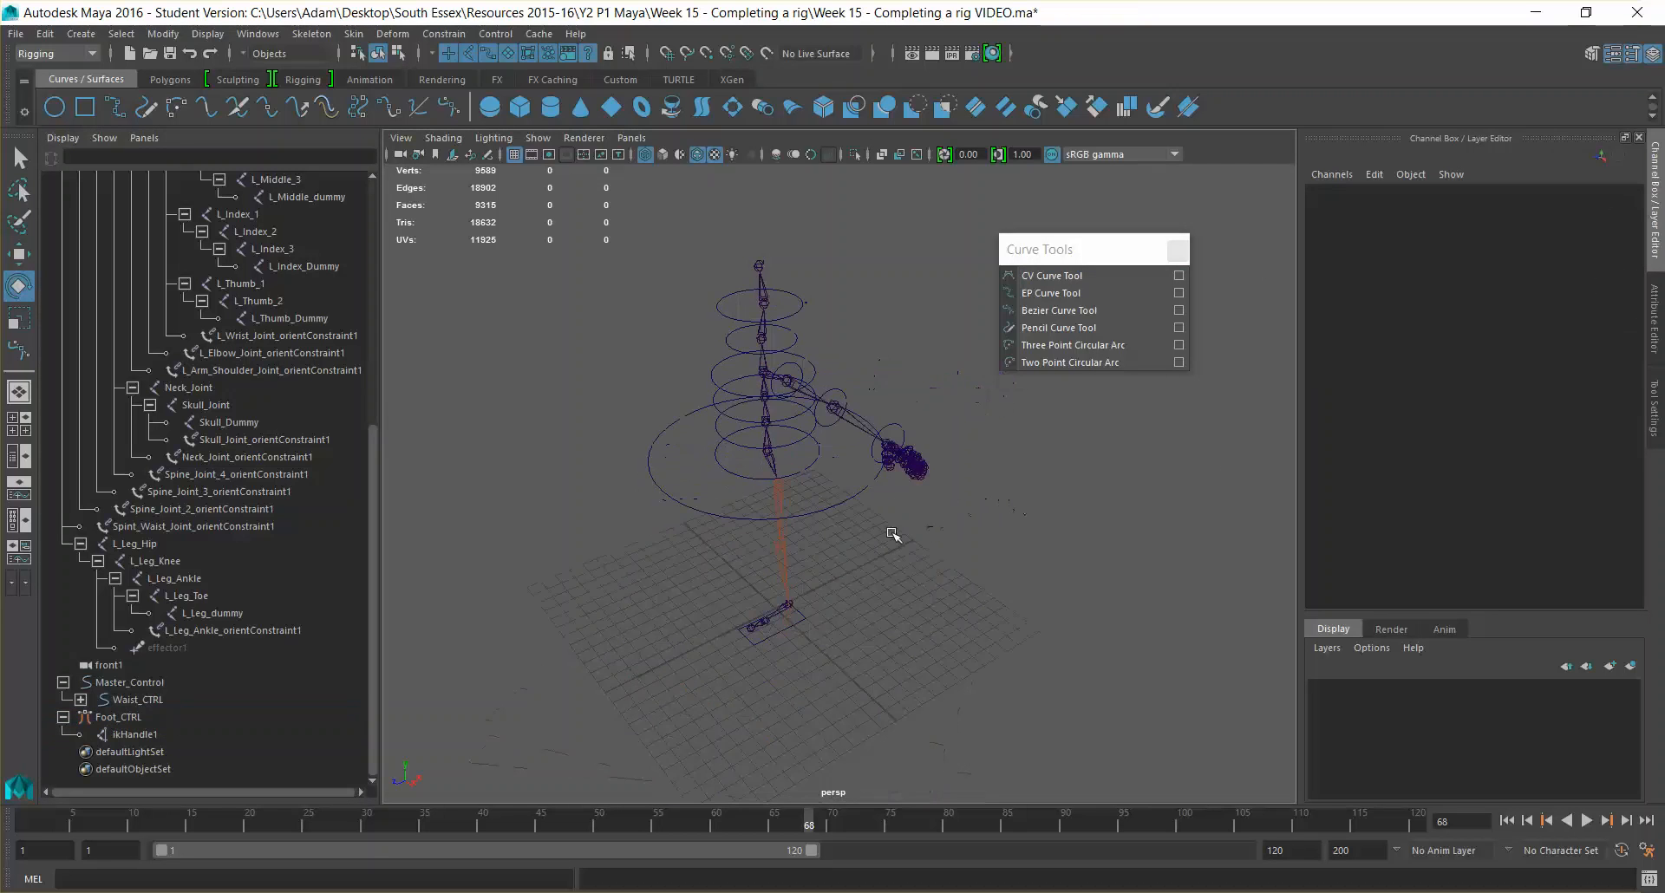
{"action": "left_click", "coordinate": [865, 491]}
{"action": "key", "text": "ctrl+z"}
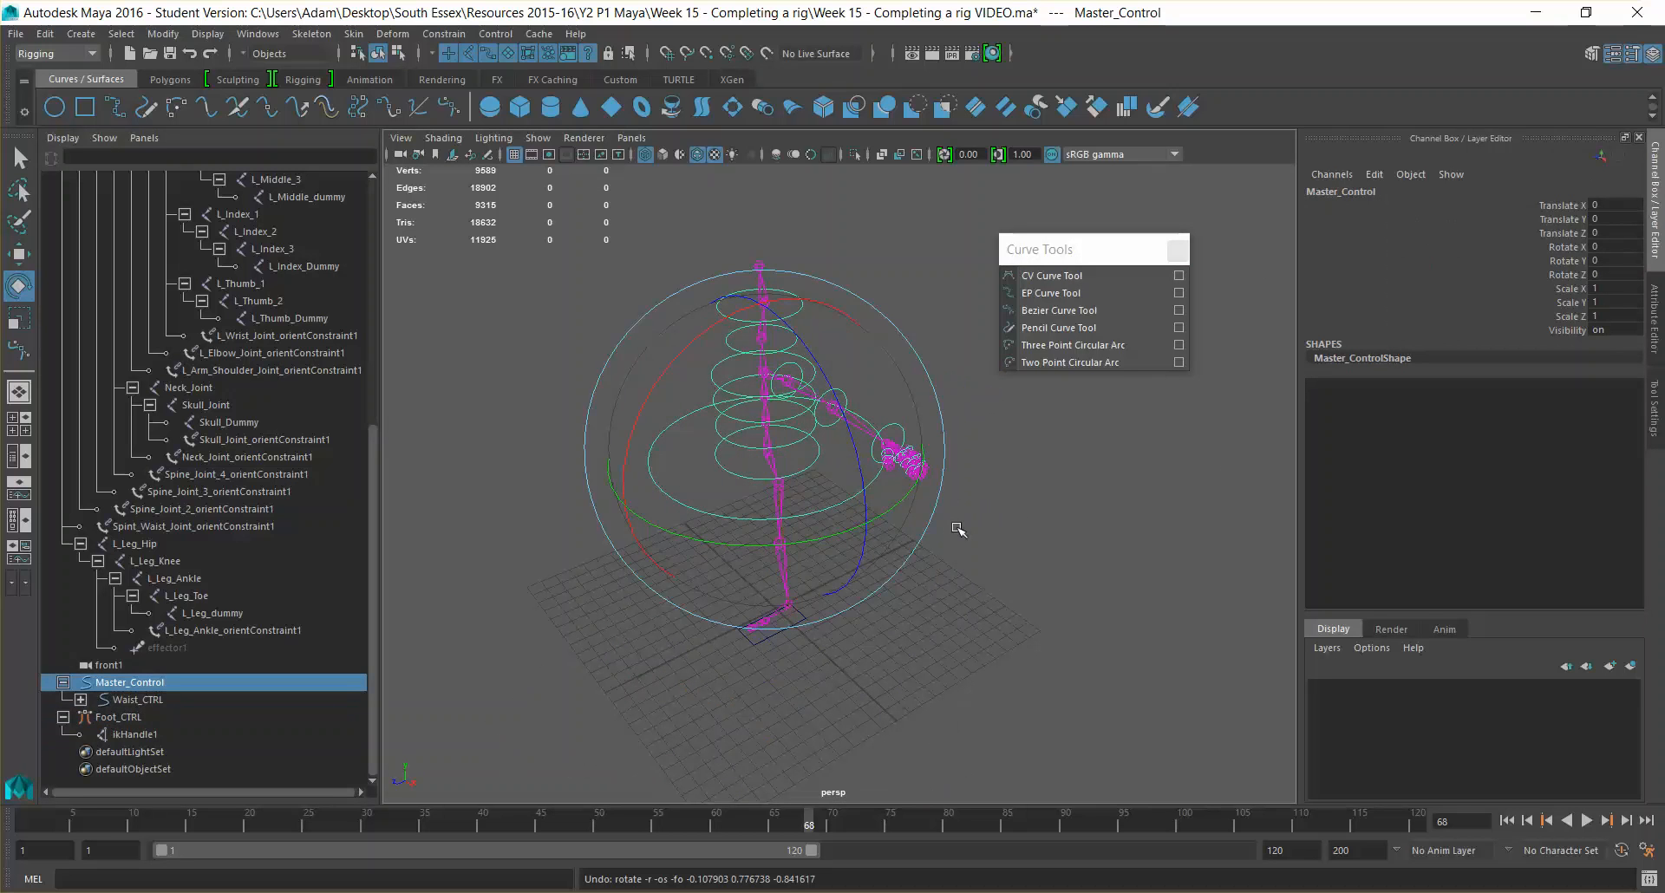
{"action": "key", "text": "w"}
{"action": "left_click_drag", "start_coordinate": [637, 506], "coordinate": [910, 395]}
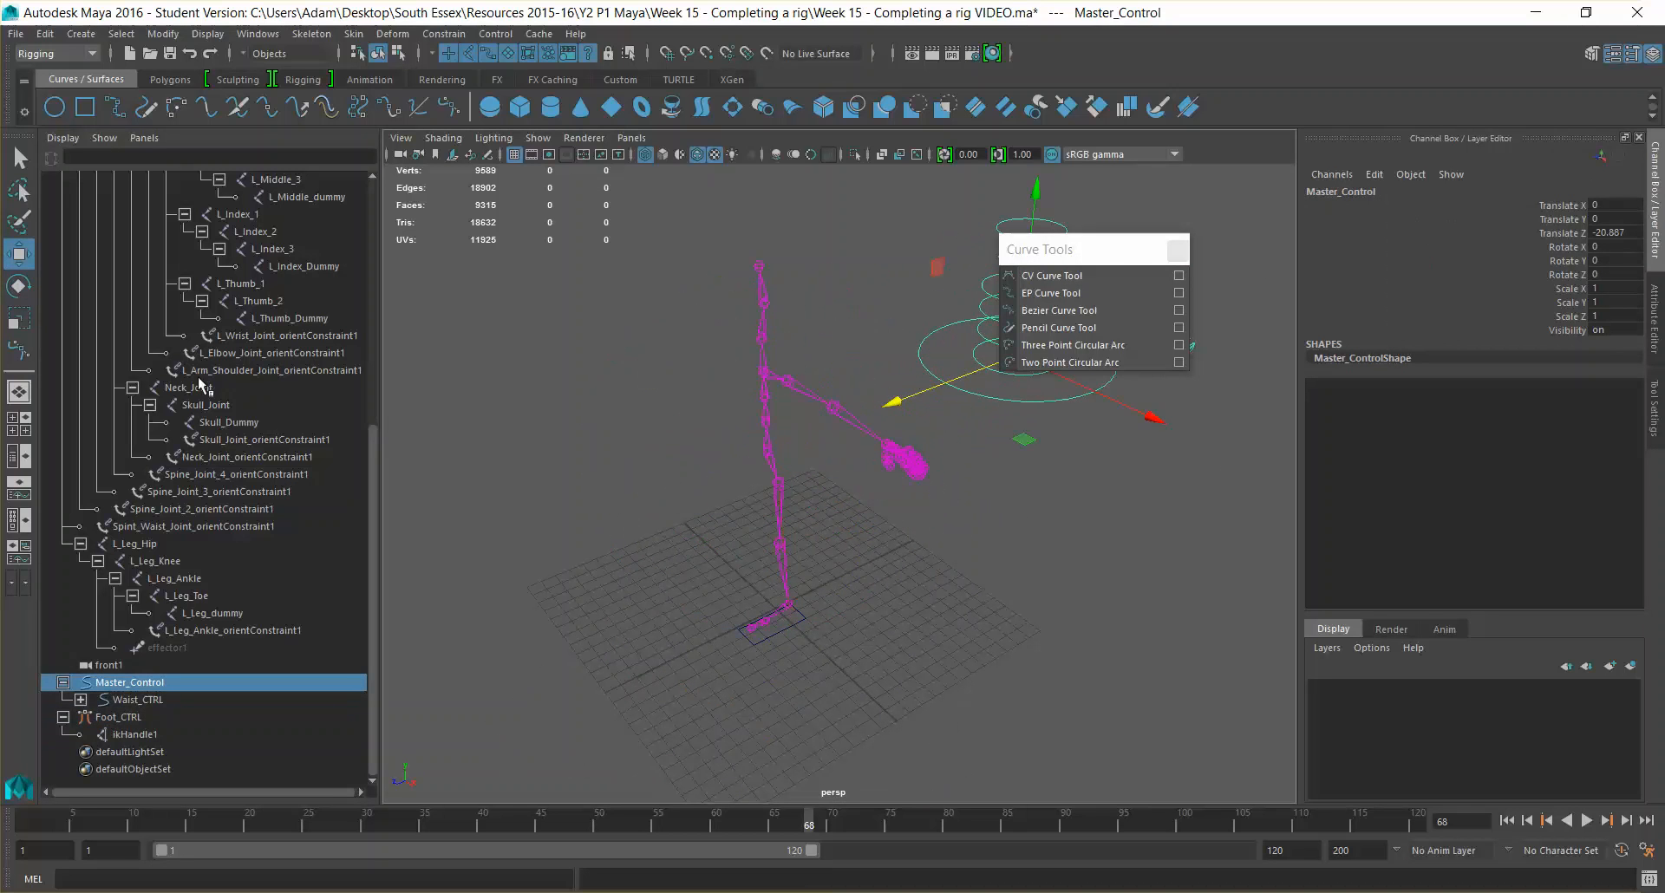
{"action": "key", "text": "ctrl+z"}
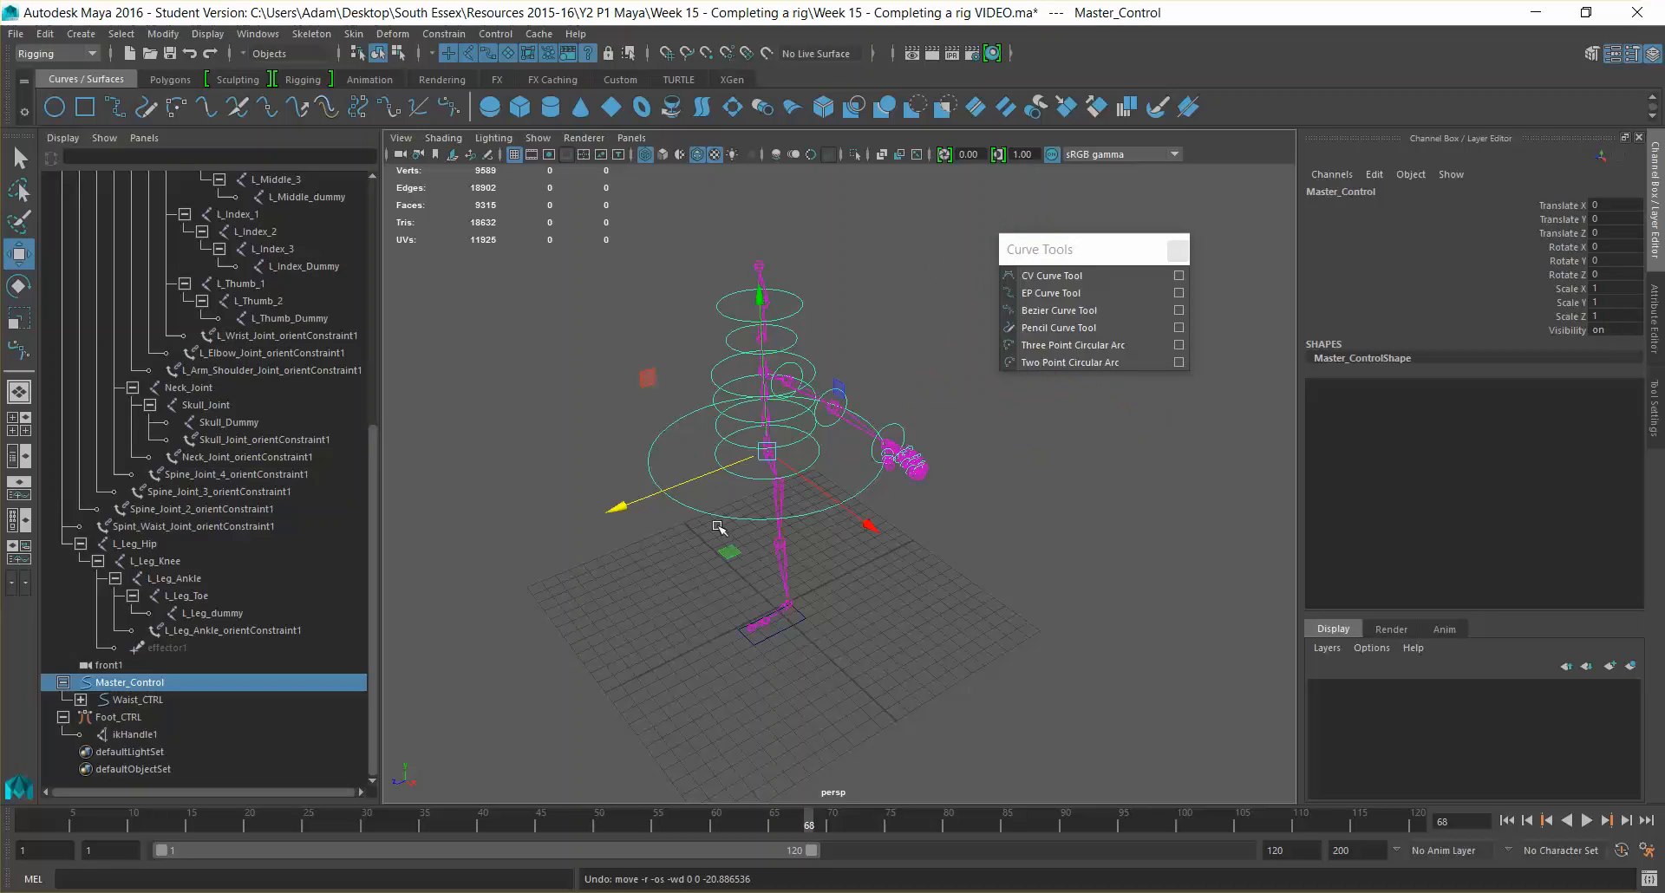
Check the Waist_CTRL hierarchy and collapse everything under Master_Control
{"action": "left_click_drag", "start_coordinate": [900, 616], "coordinate": [959, 595], "text": "alt"}
{"action": "left_click", "coordinate": [81, 700]}
{"action": "left_click", "coordinate": [81, 700]}
{"action": "left_click", "coordinate": [62, 683]}
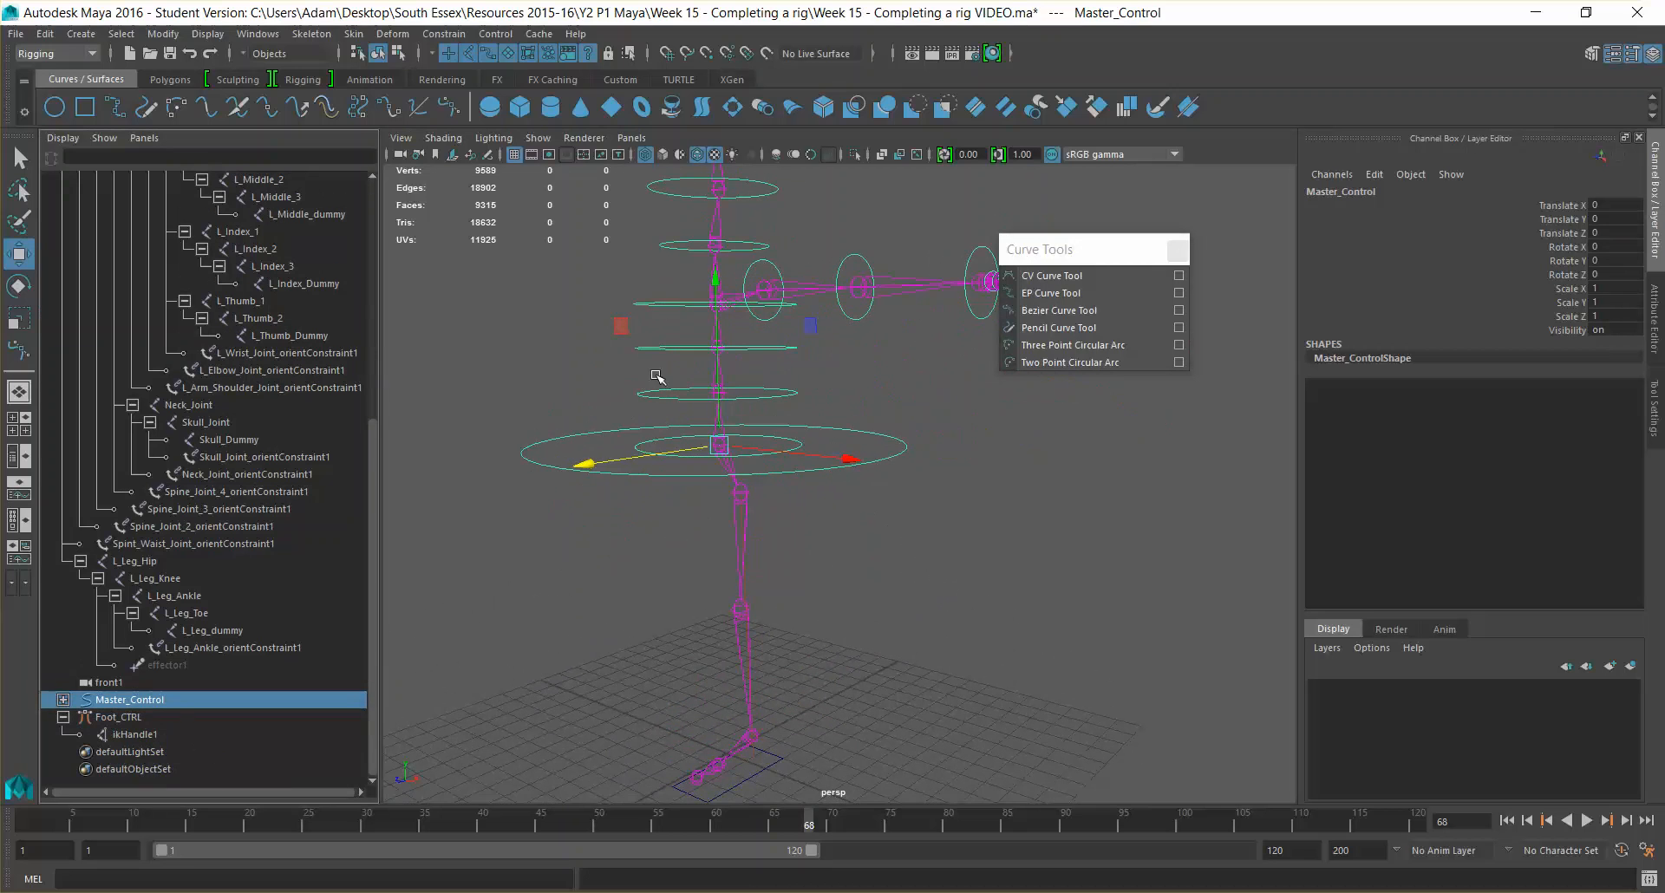
Select Spint_Waist_Joint, try moving it backward along Z, and undo the move
{"action": "left_click_drag", "start_coordinate": [743, 441], "coordinate": [747, 434], "text": "alt"}
{"action": "left_click", "coordinate": [738, 448]}
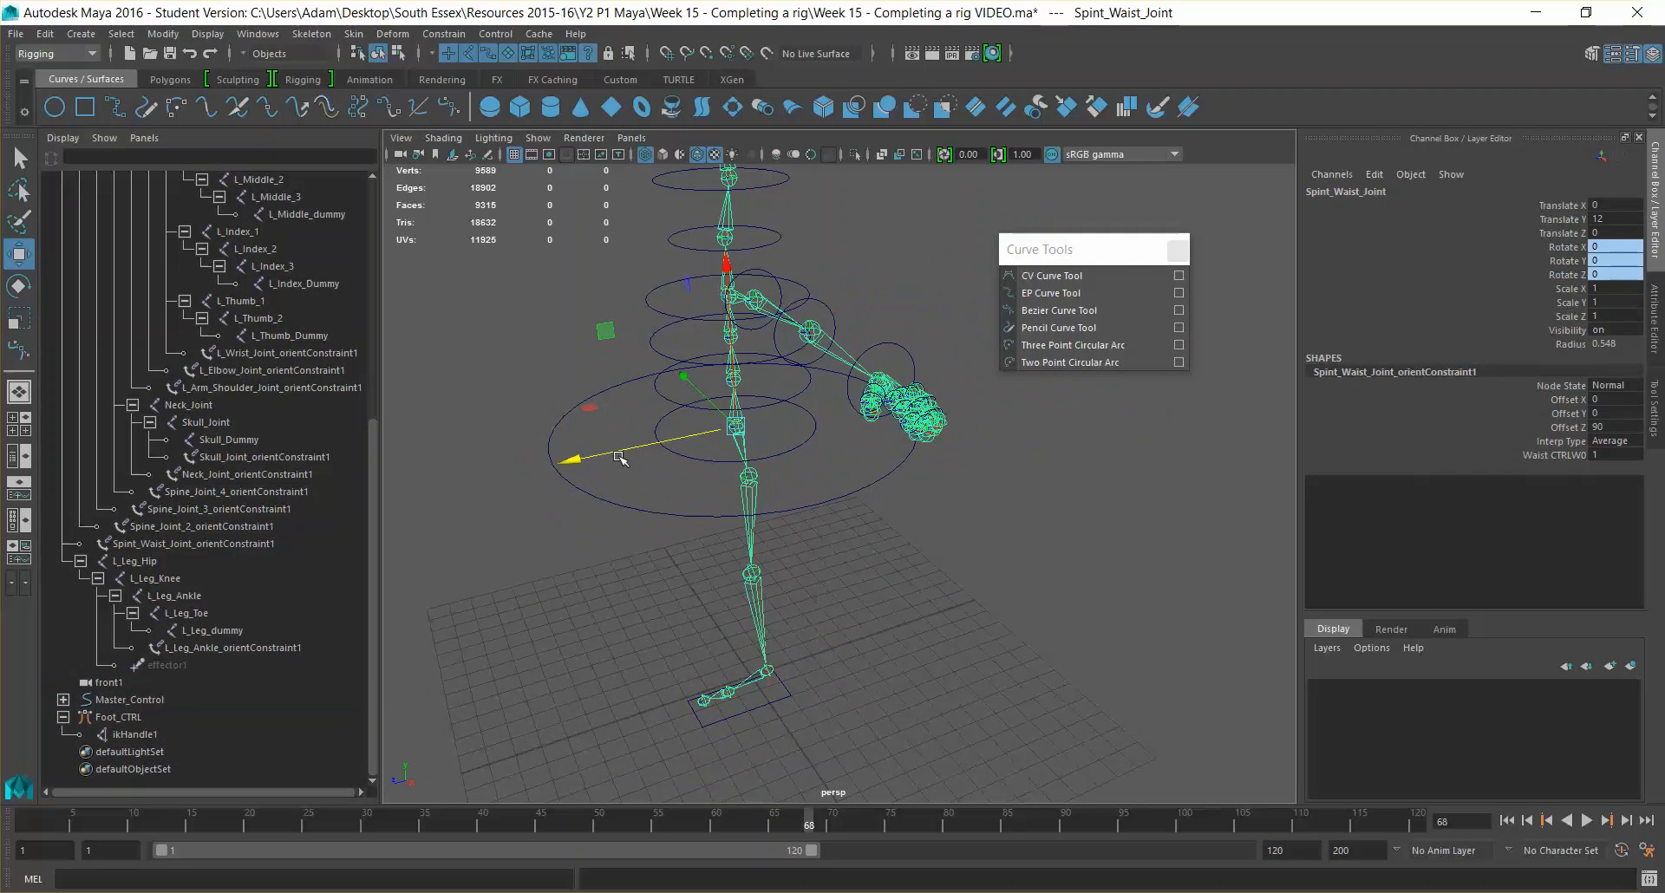
{"action": "left_click_drag", "start_coordinate": [608, 462], "coordinate": [771, 421]}
{"action": "key", "text": "q"}
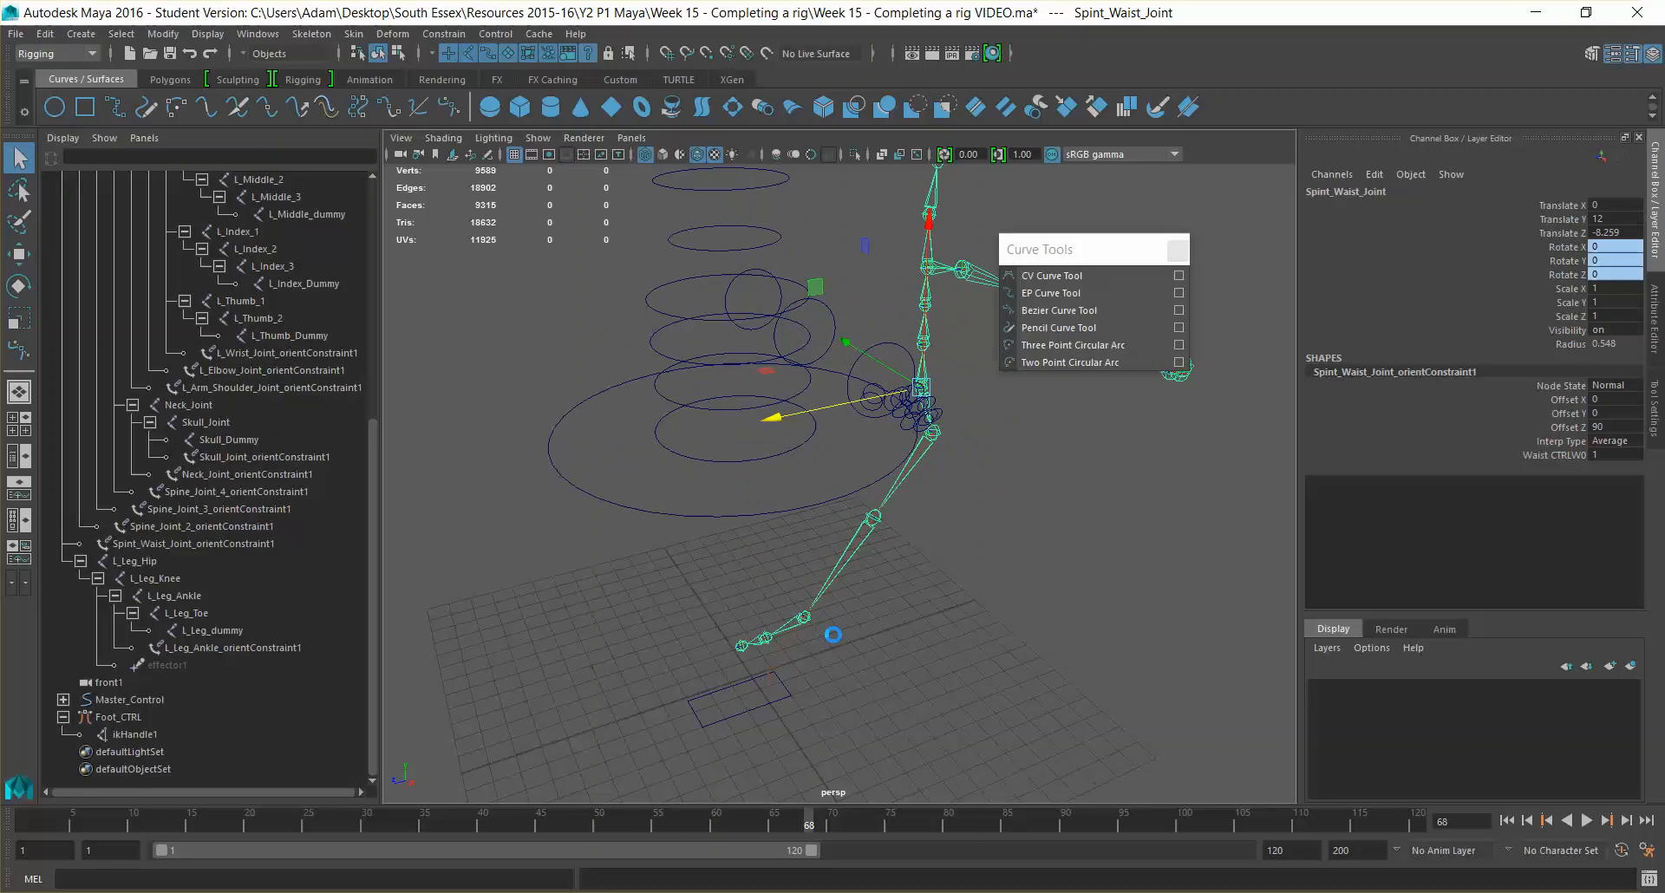
{"action": "key", "text": "ctrl+s"}
{"action": "left_click", "coordinate": [867, 470]}
{"action": "key", "text": "ctrl+z"}
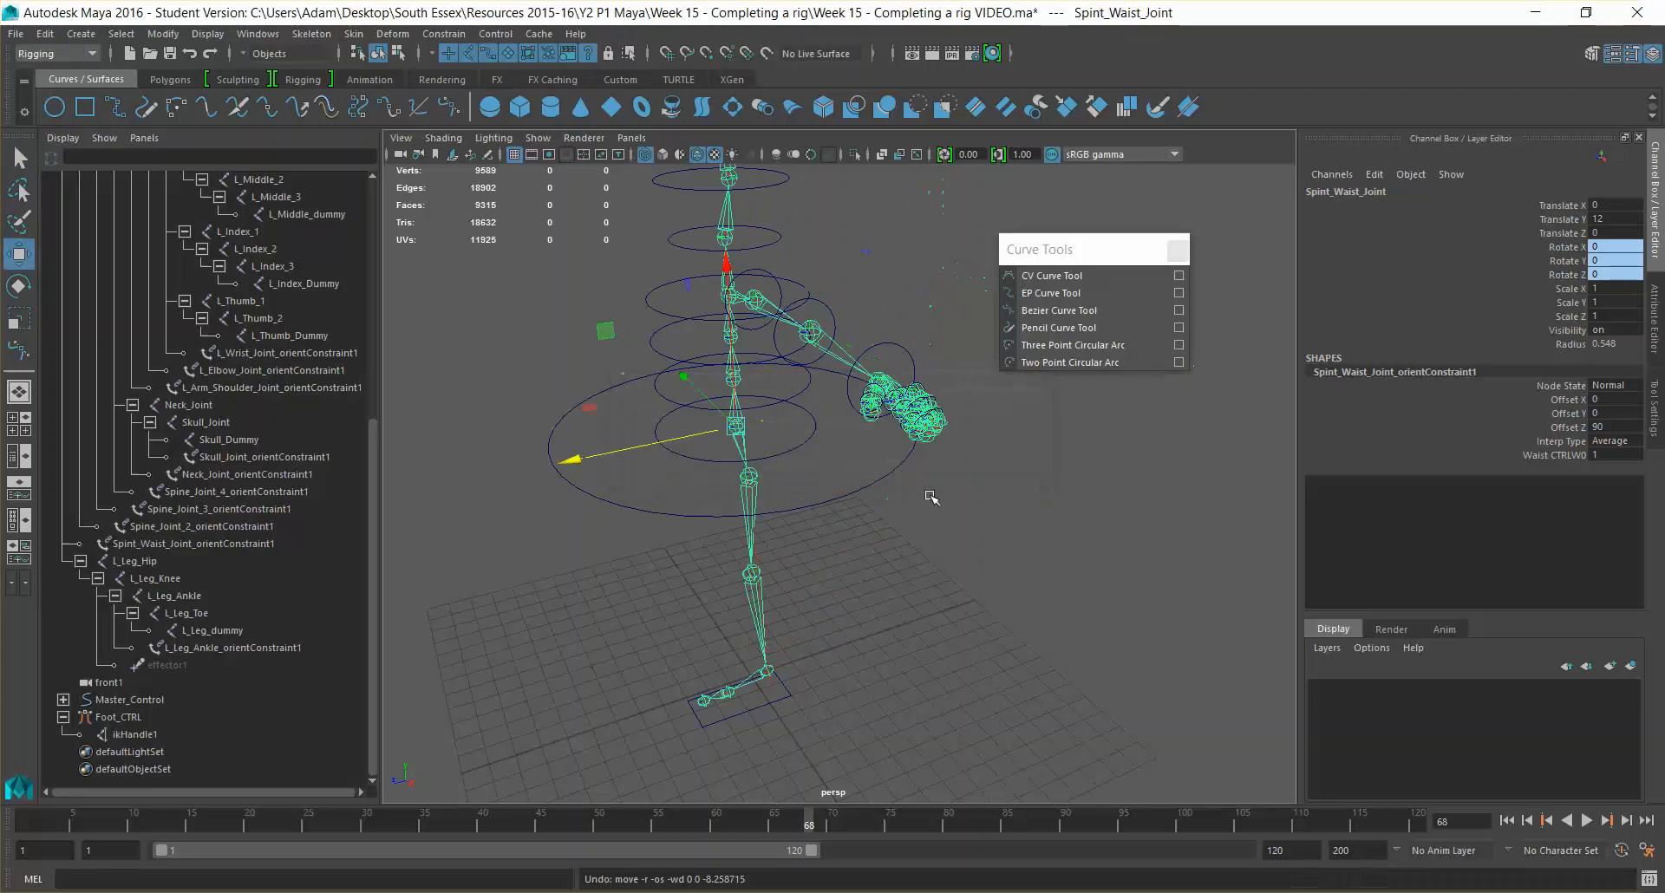
Parent Foot_CTRL under Master_Control
{"action": "left_click", "coordinate": [793, 690]}
{"action": "left_click", "coordinate": [790, 694]}
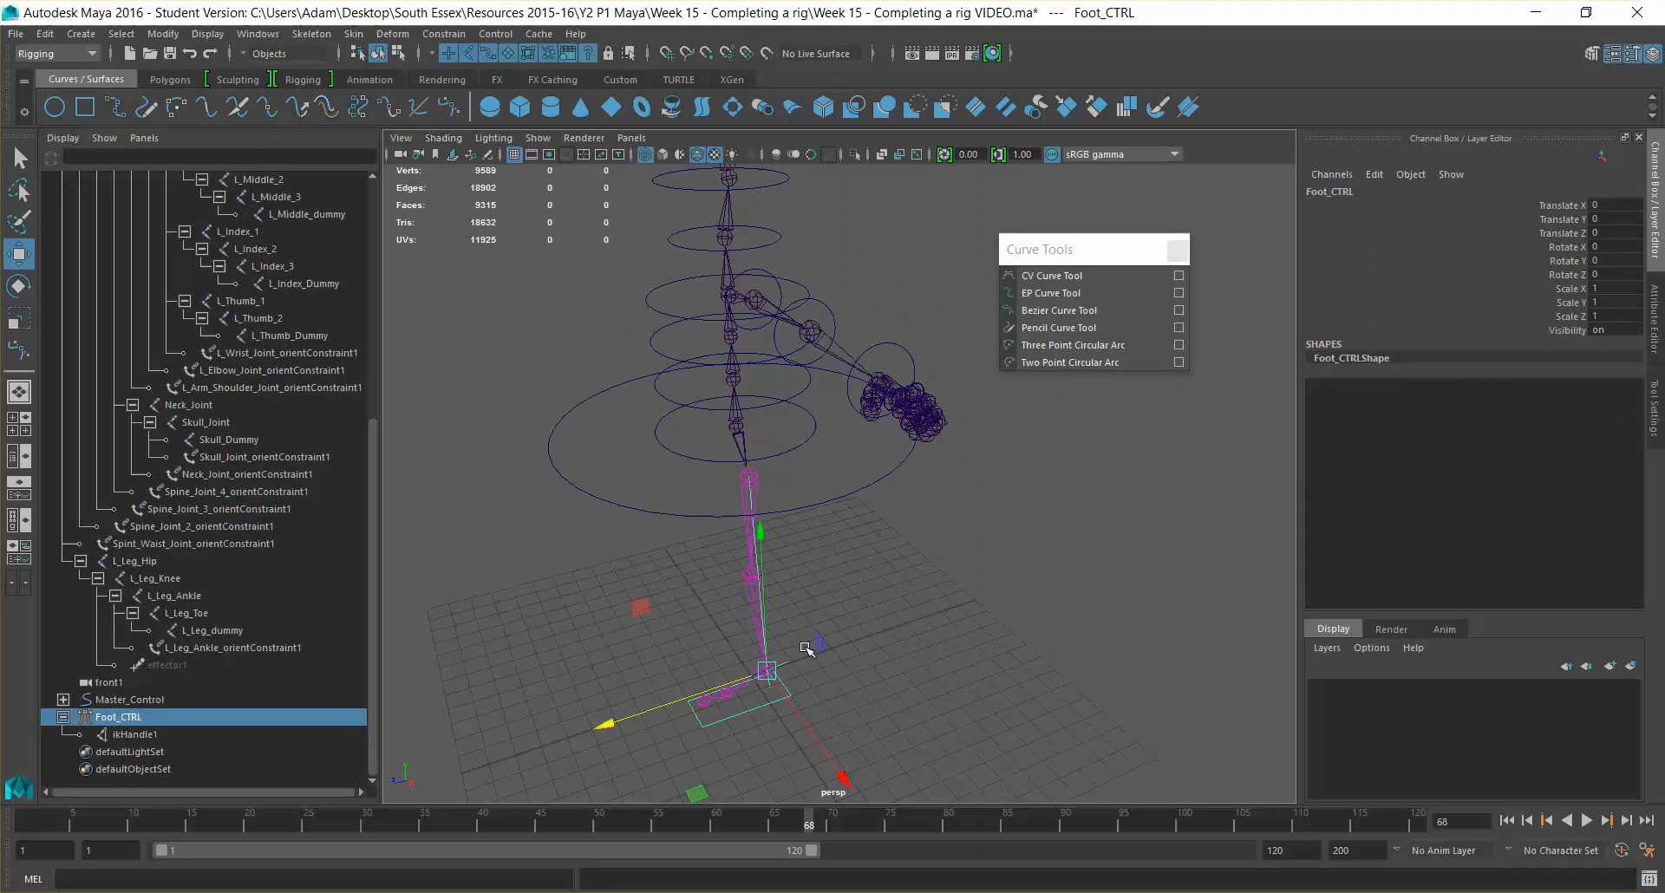
{"action": "left_click", "coordinate": [873, 484], "text": "shift"}
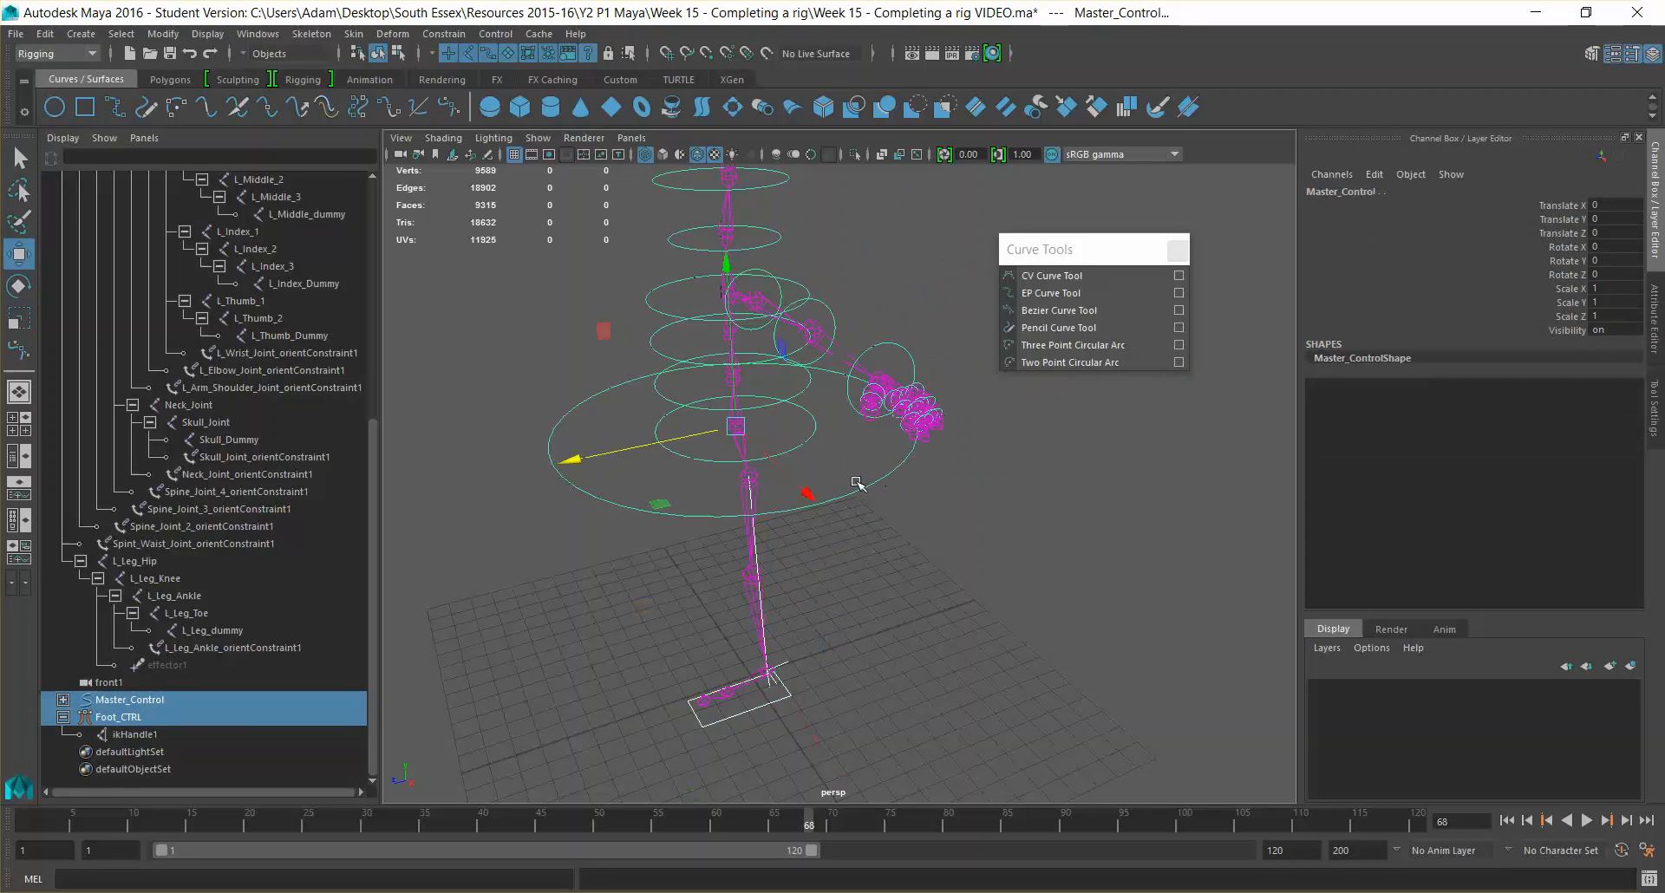
{"action": "key", "text": "p"}
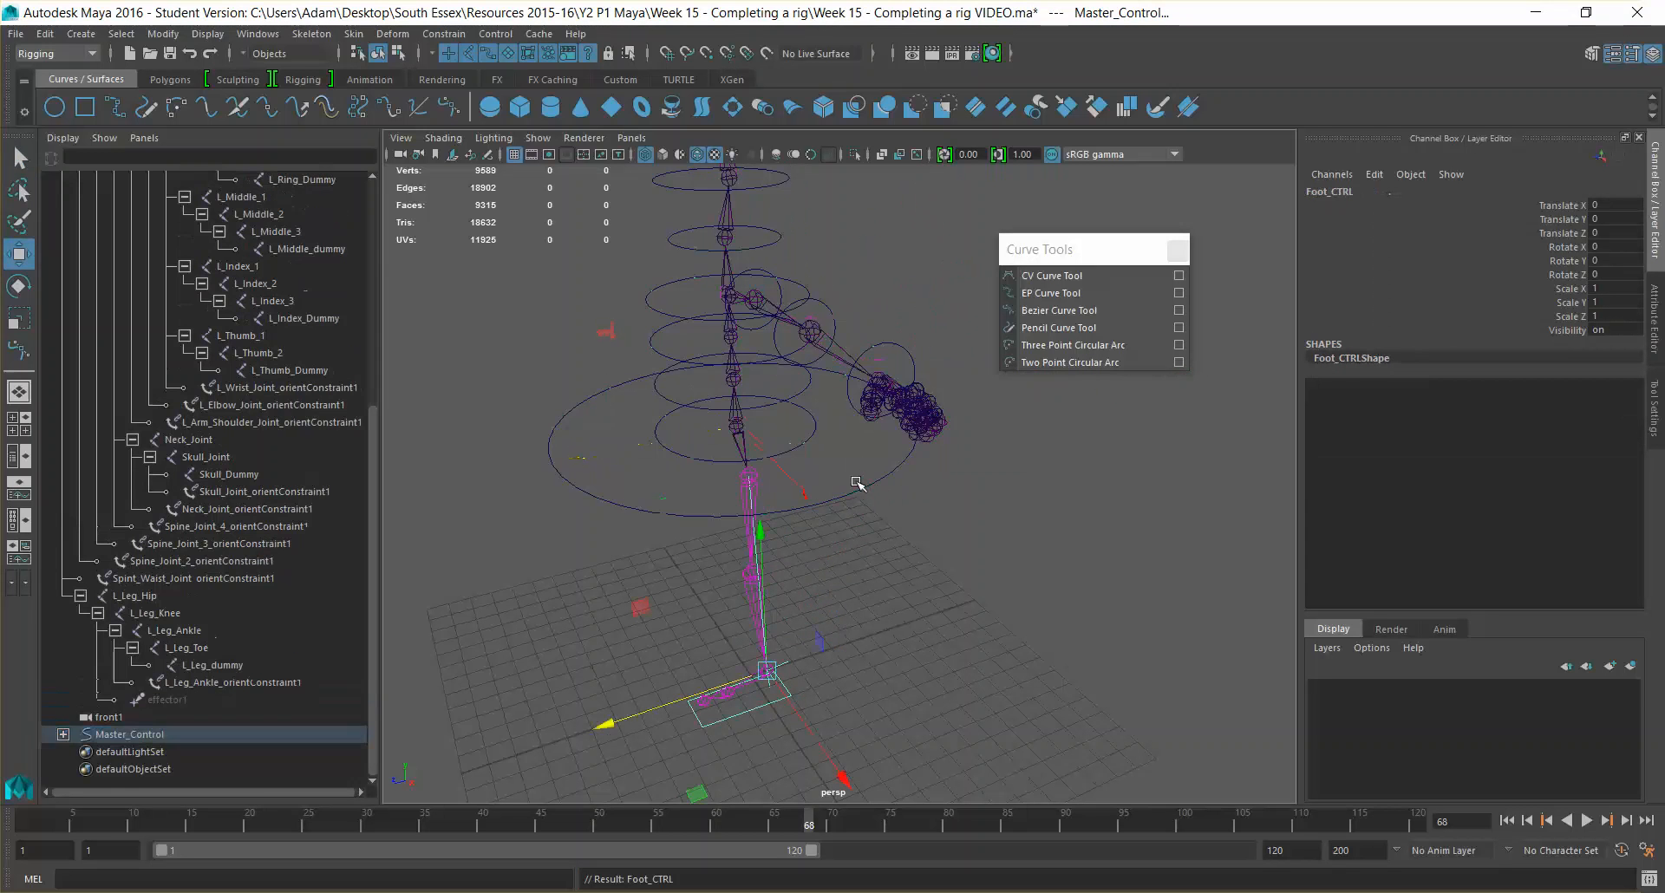
Select Master_Control alone, try moving it along Z together with the foot control, and undo the move
{"action": "left_click", "coordinate": [841, 493]}
{"action": "left_click", "coordinate": [825, 518]}
{"action": "left_click_drag", "start_coordinate": [578, 461], "coordinate": [647, 483]}
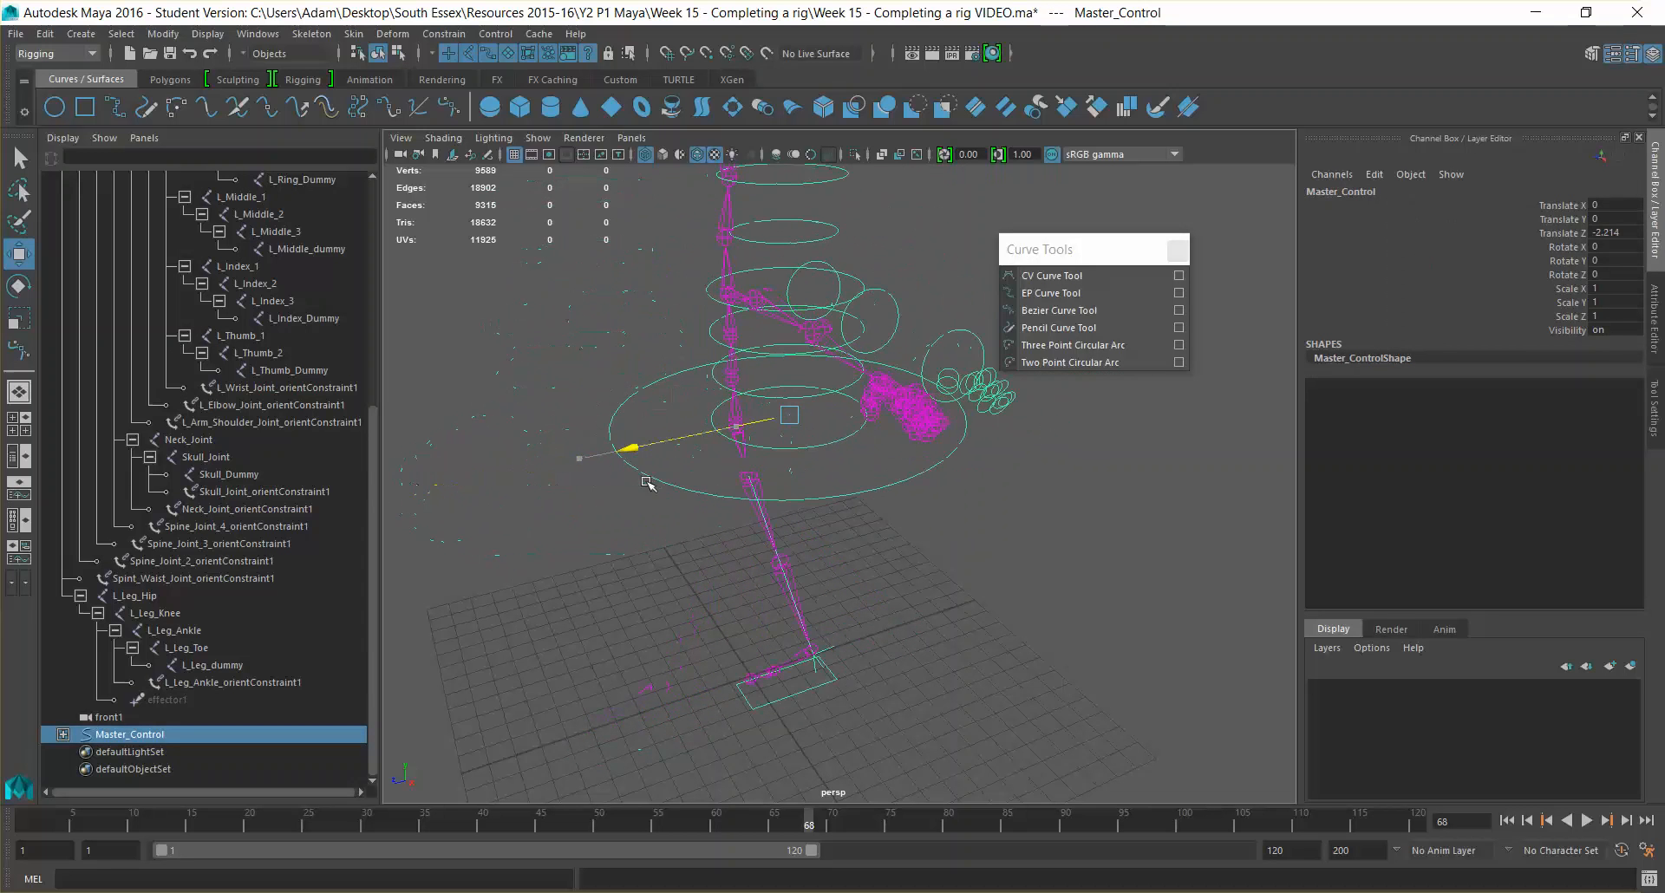
{"action": "key", "text": "ctrl+z"}
Select Waist_CTRL, try moving it along Z, and undo the move
{"action": "left_click", "coordinate": [707, 463]}
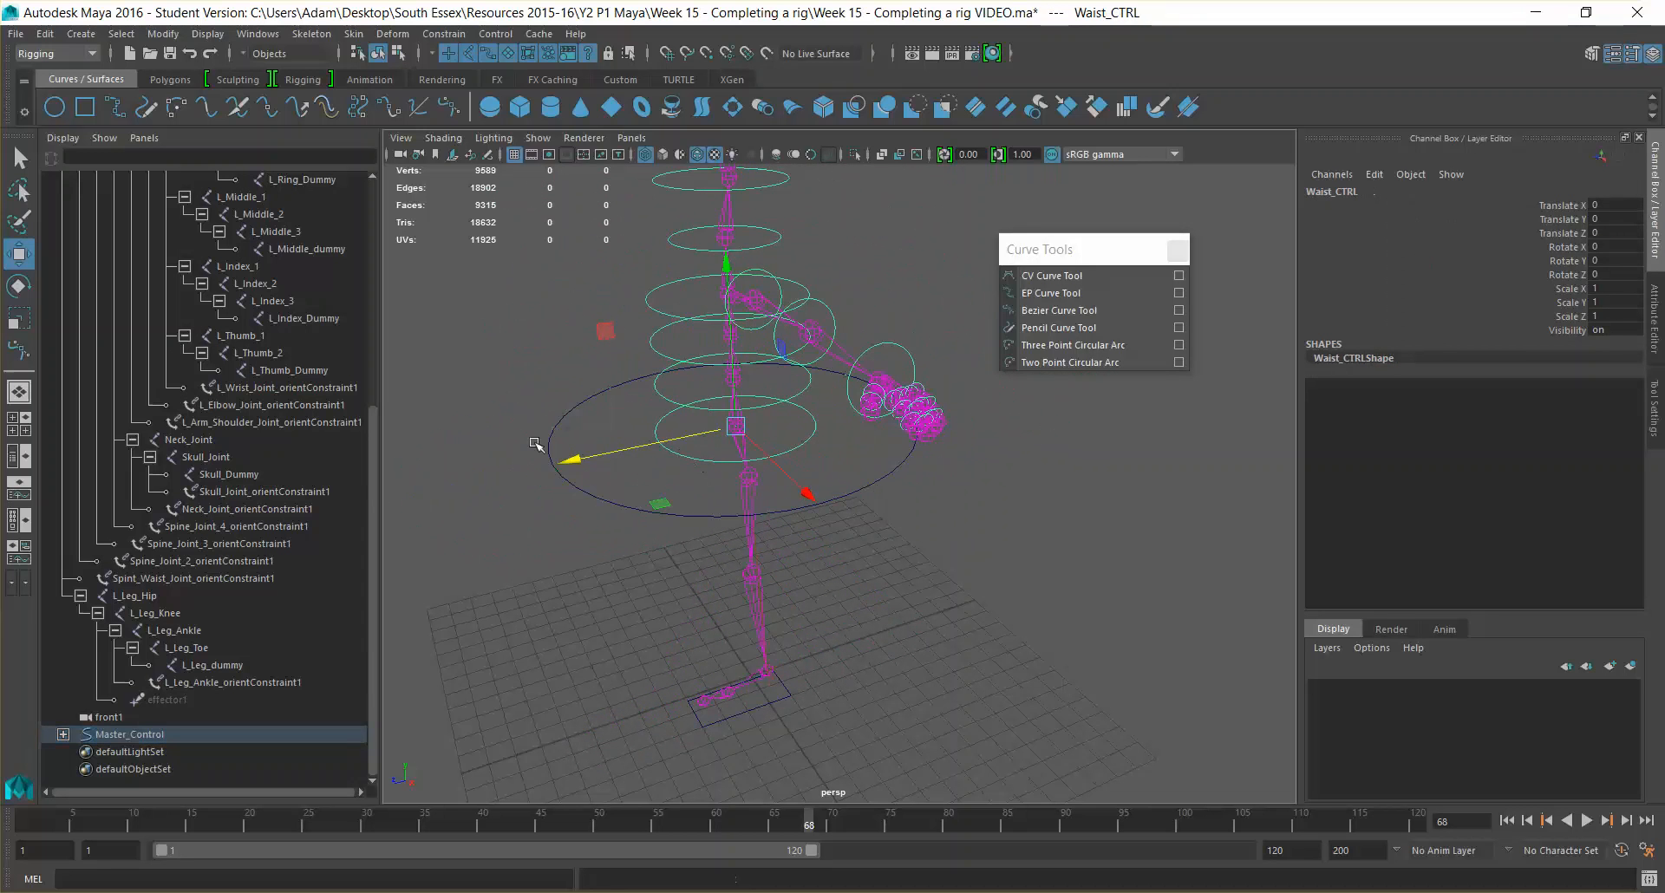
{"action": "left_click_drag", "start_coordinate": [574, 461], "coordinate": [743, 546]}
{"action": "key", "text": "ctrl+z"}
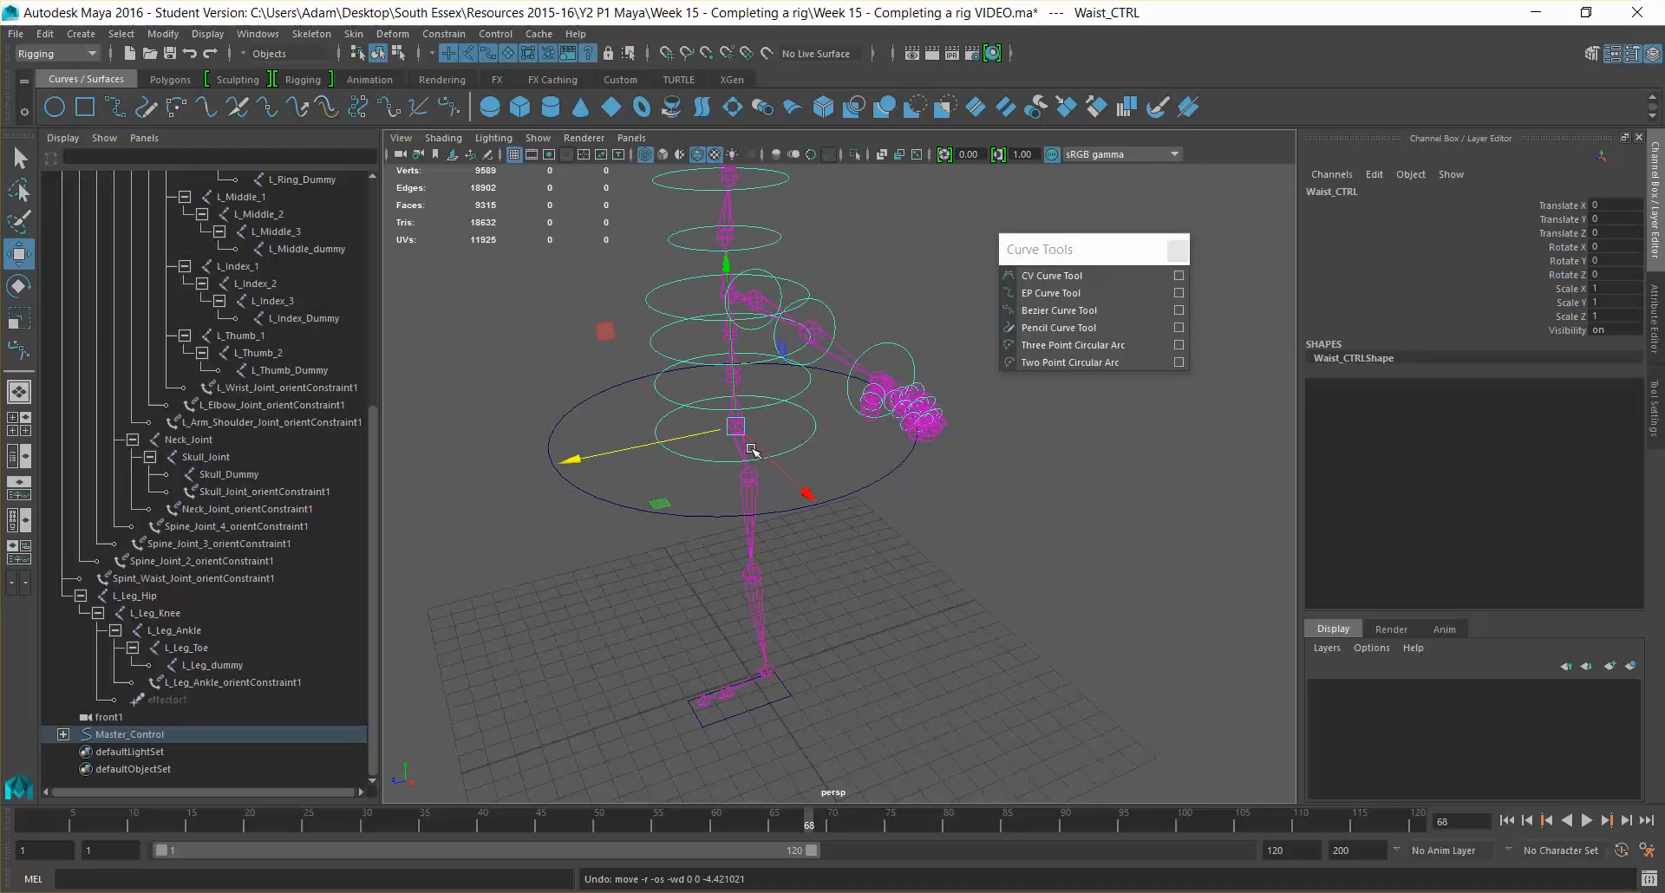
Try moving Spint_Waist_Joint backward along Z, undo the move, and clear the selection
{"action": "left_click", "coordinate": [746, 449]}
{"action": "left_click_drag", "start_coordinate": [572, 459], "coordinate": [728, 433]}
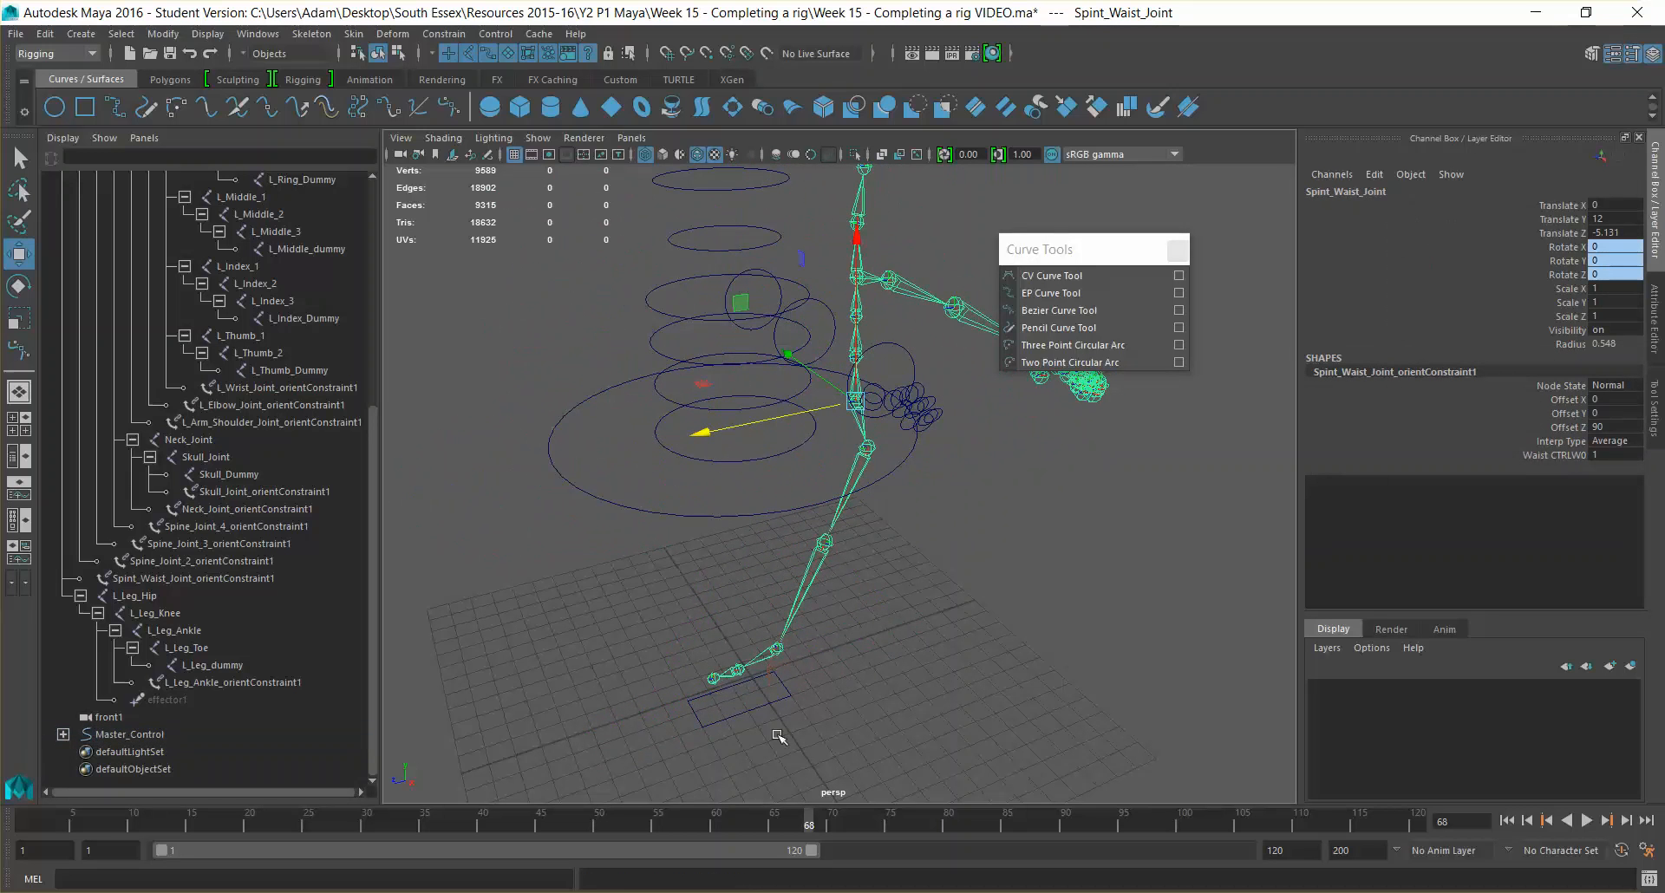
{"action": "key", "text": "ctrl+z"}
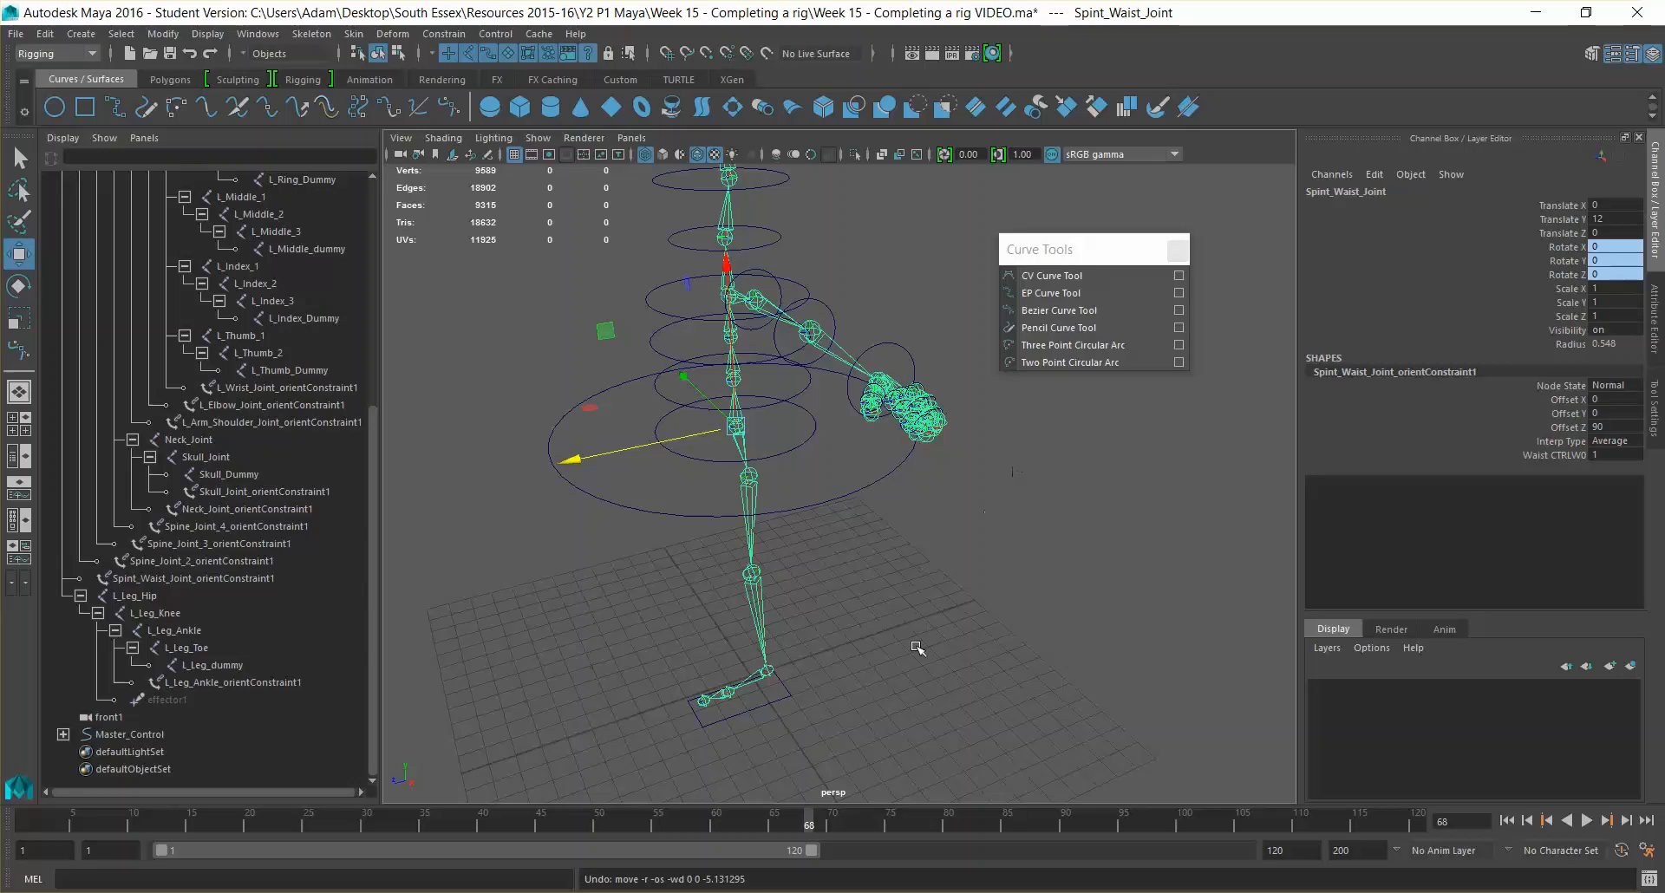
{"action": "left_click", "coordinate": [917, 647]}
{"action": "left_click_drag", "start_coordinate": [869, 649], "coordinate": [981, 613], "text": "alt"}
{"action": "left_click_drag", "start_coordinate": [847, 575], "coordinate": [901, 575], "text": "alt"}
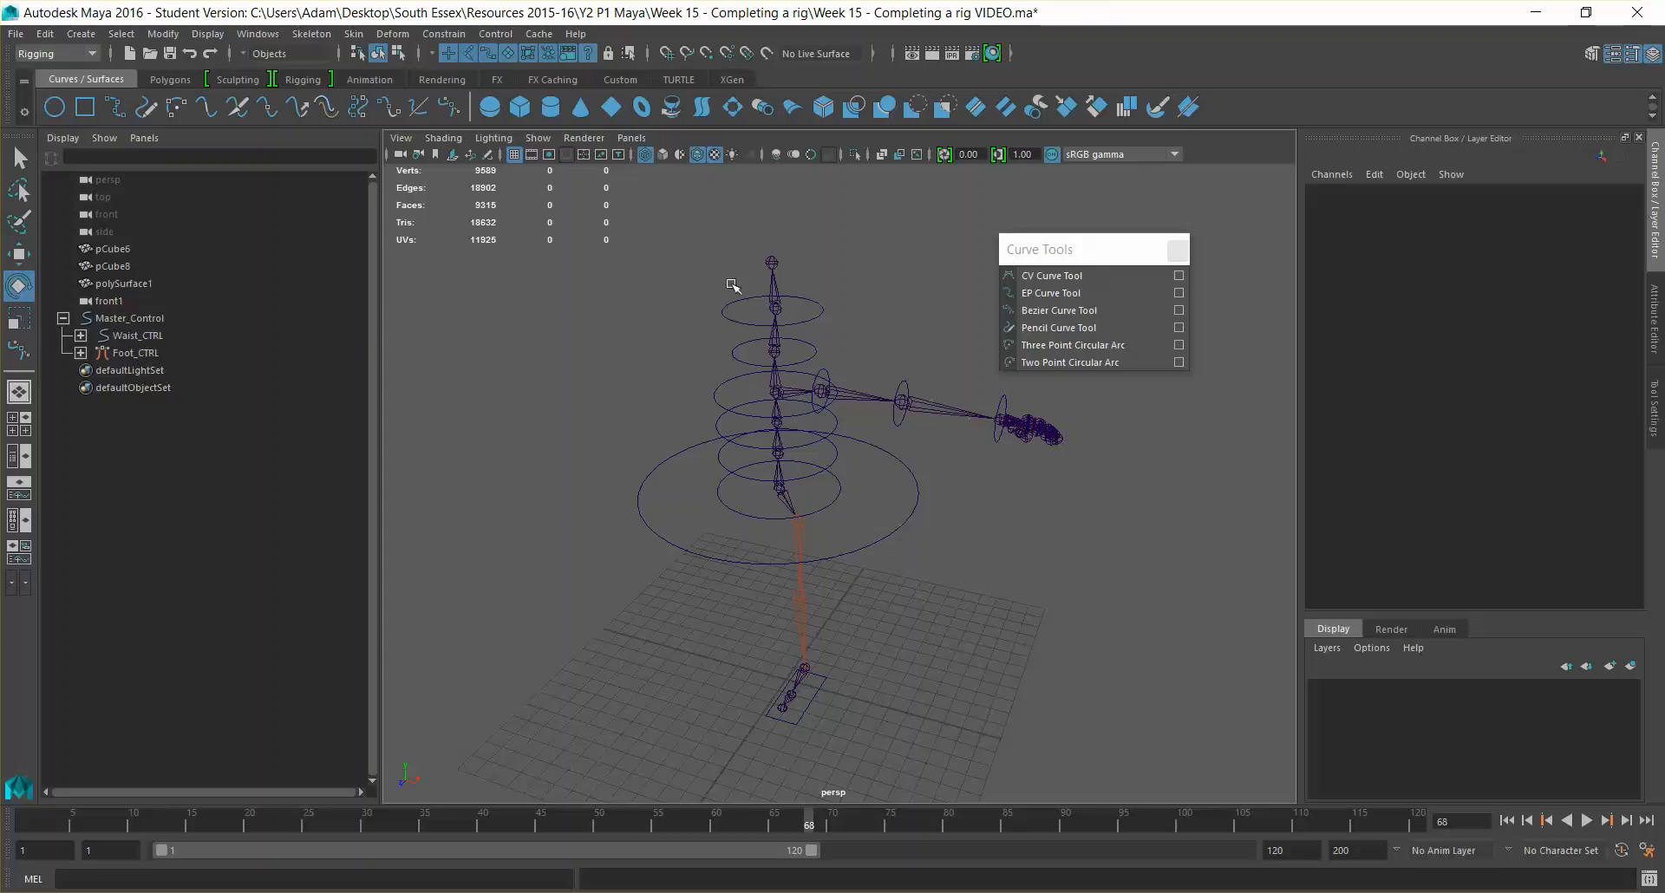
Try adjusting the left arm and upper spine controls, undoing each change
{"action": "left_click_drag", "start_coordinate": [909, 384], "coordinate": [940, 407]}
{"action": "key", "text": "ctrl+z"}
{"action": "left_click", "coordinate": [813, 348]}
{"action": "left_click_drag", "start_coordinate": [763, 353], "coordinate": [763, 351]}
{"action": "key", "text": "ctrl+z"}
Move the Curve Tools window aside, select L_Arm_Shoulder_Joint, and close the Mirror Joint options
{"action": "left_click_drag", "start_coordinate": [933, 701], "coordinate": [948, 479], "text": "alt"}
{"action": "left_click", "coordinate": [934, 705]}
{"action": "left_click", "coordinate": [932, 699]}
{"action": "left_click_drag", "start_coordinate": [1041, 250], "coordinate": [1116, 216]}
{"action": "mouse_move", "coordinate": [864, 717]}
{"action": "left_mouse_down", "text": "alt"}
{"action": "mouse_move", "coordinate": [816, 706]}
{"action": "mouse_move", "coordinate": [885, 703]}
{"action": "left_mouse_up", "text": "alt"}
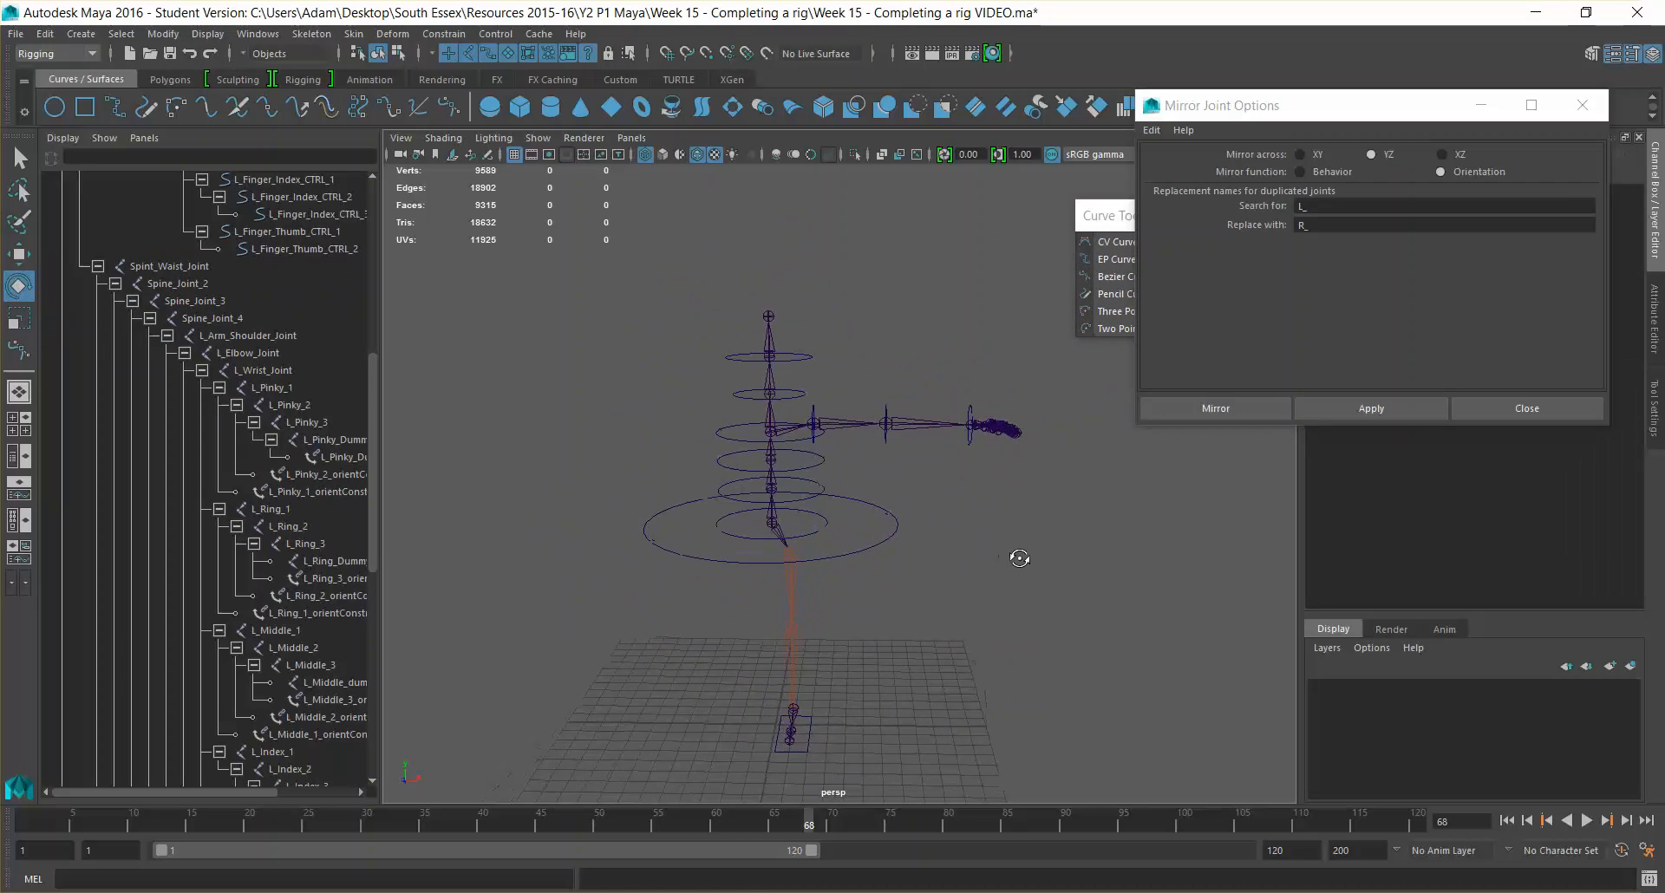
{"action": "left_click", "coordinate": [772, 427]}
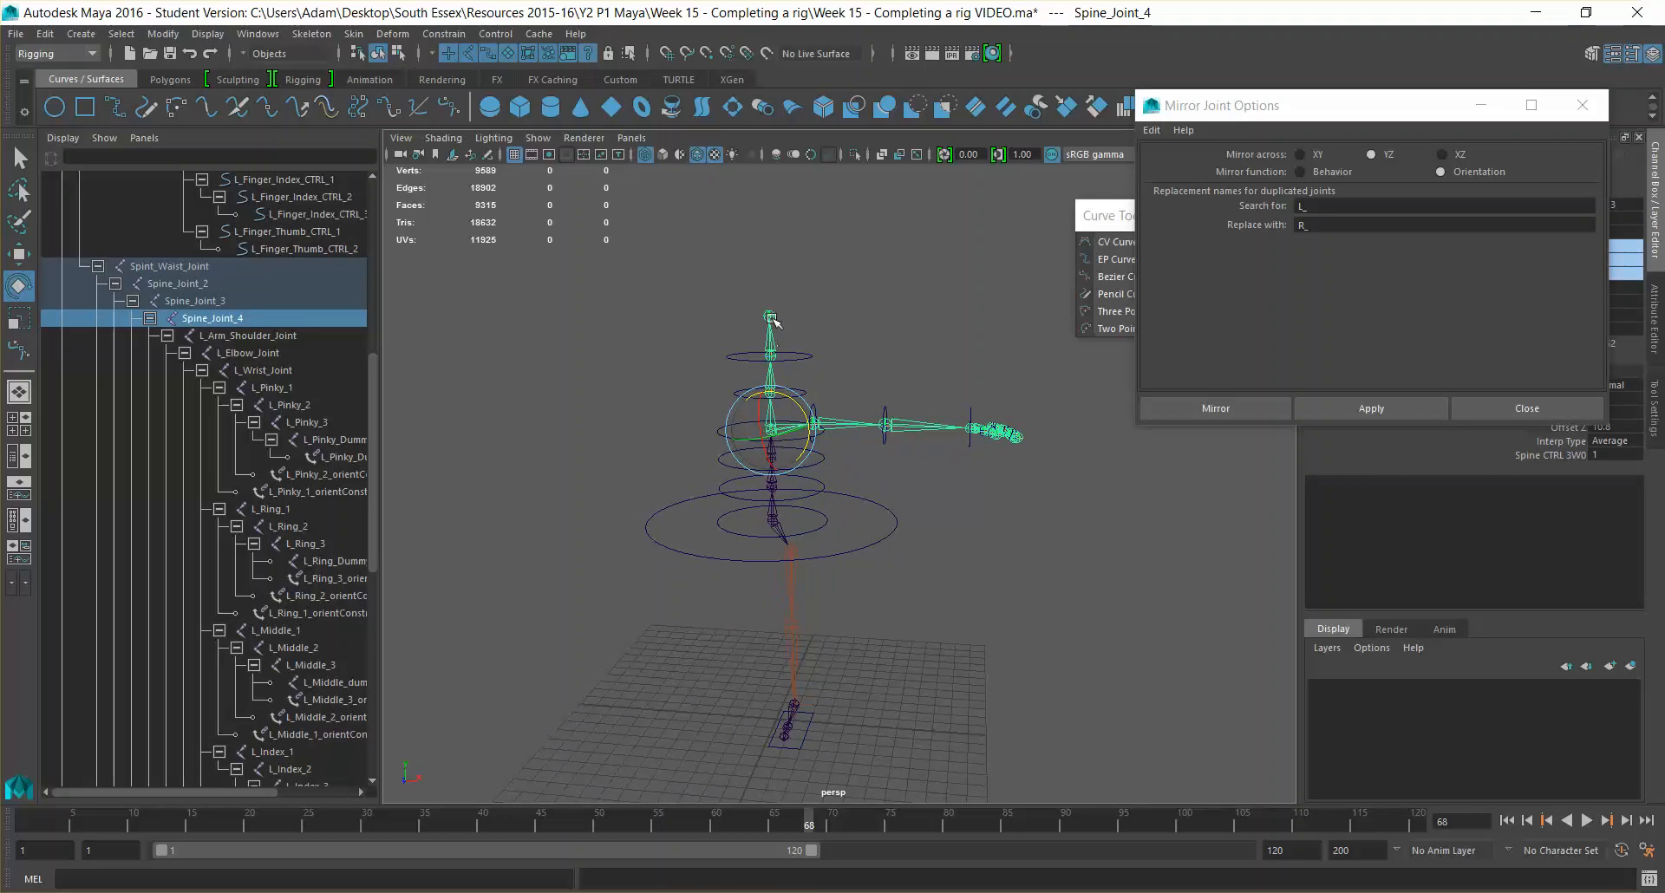
{"action": "left_click_drag", "start_coordinate": [838, 335], "coordinate": [889, 370], "text": "alt"}
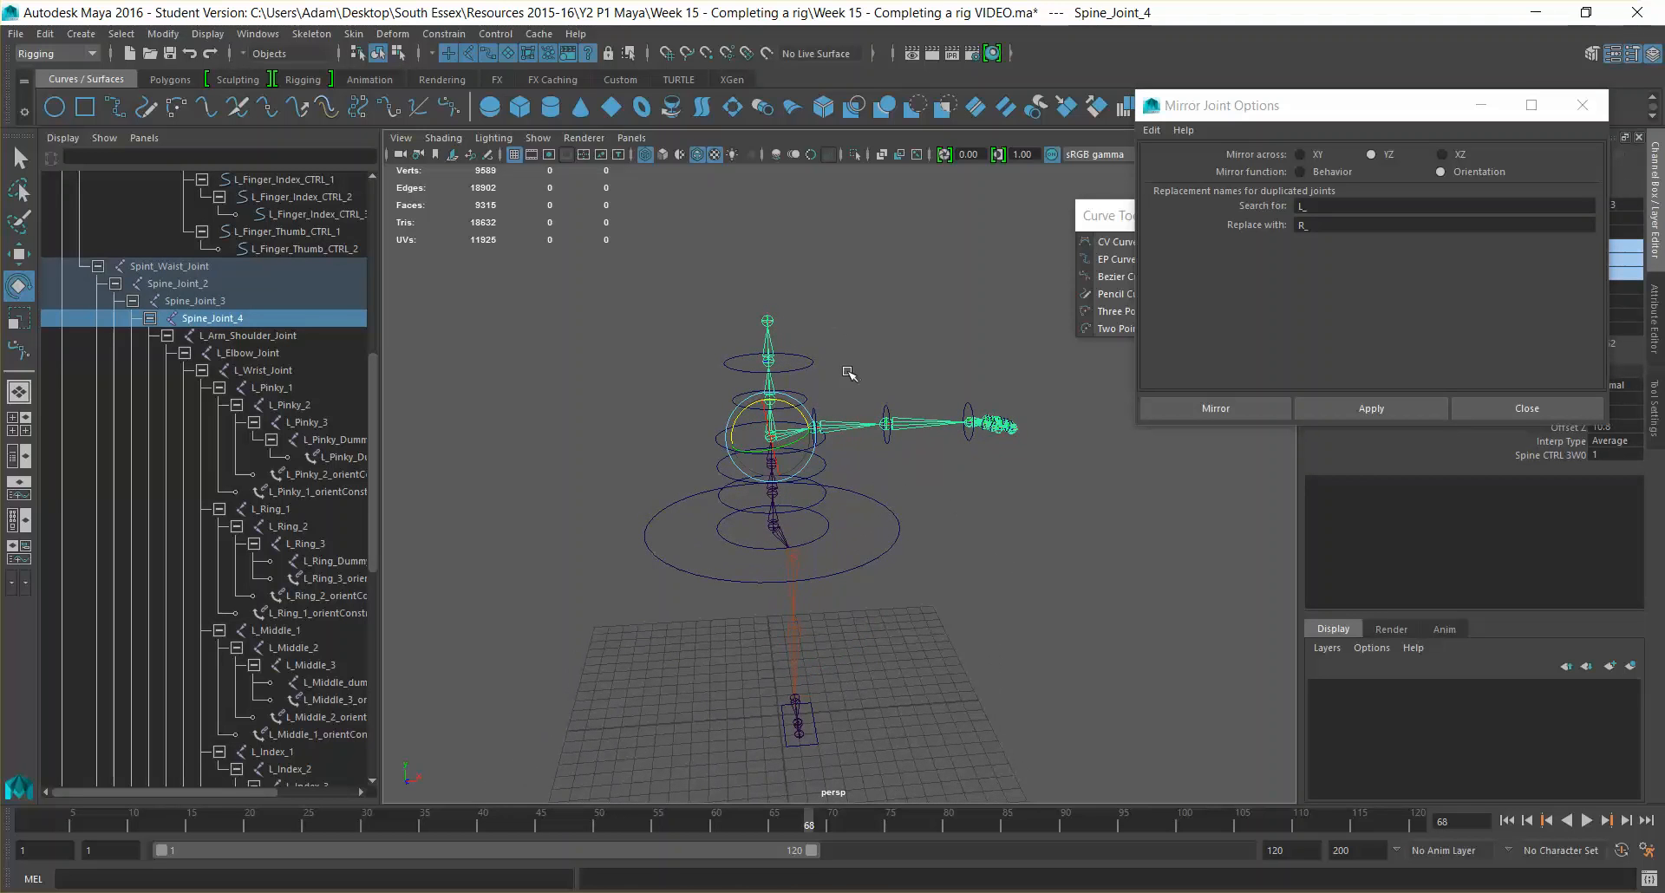
{"action": "left_click", "coordinate": [841, 423]}
{"action": "left_click_drag", "start_coordinate": [847, 424], "coordinate": [858, 433], "text": "alt"}
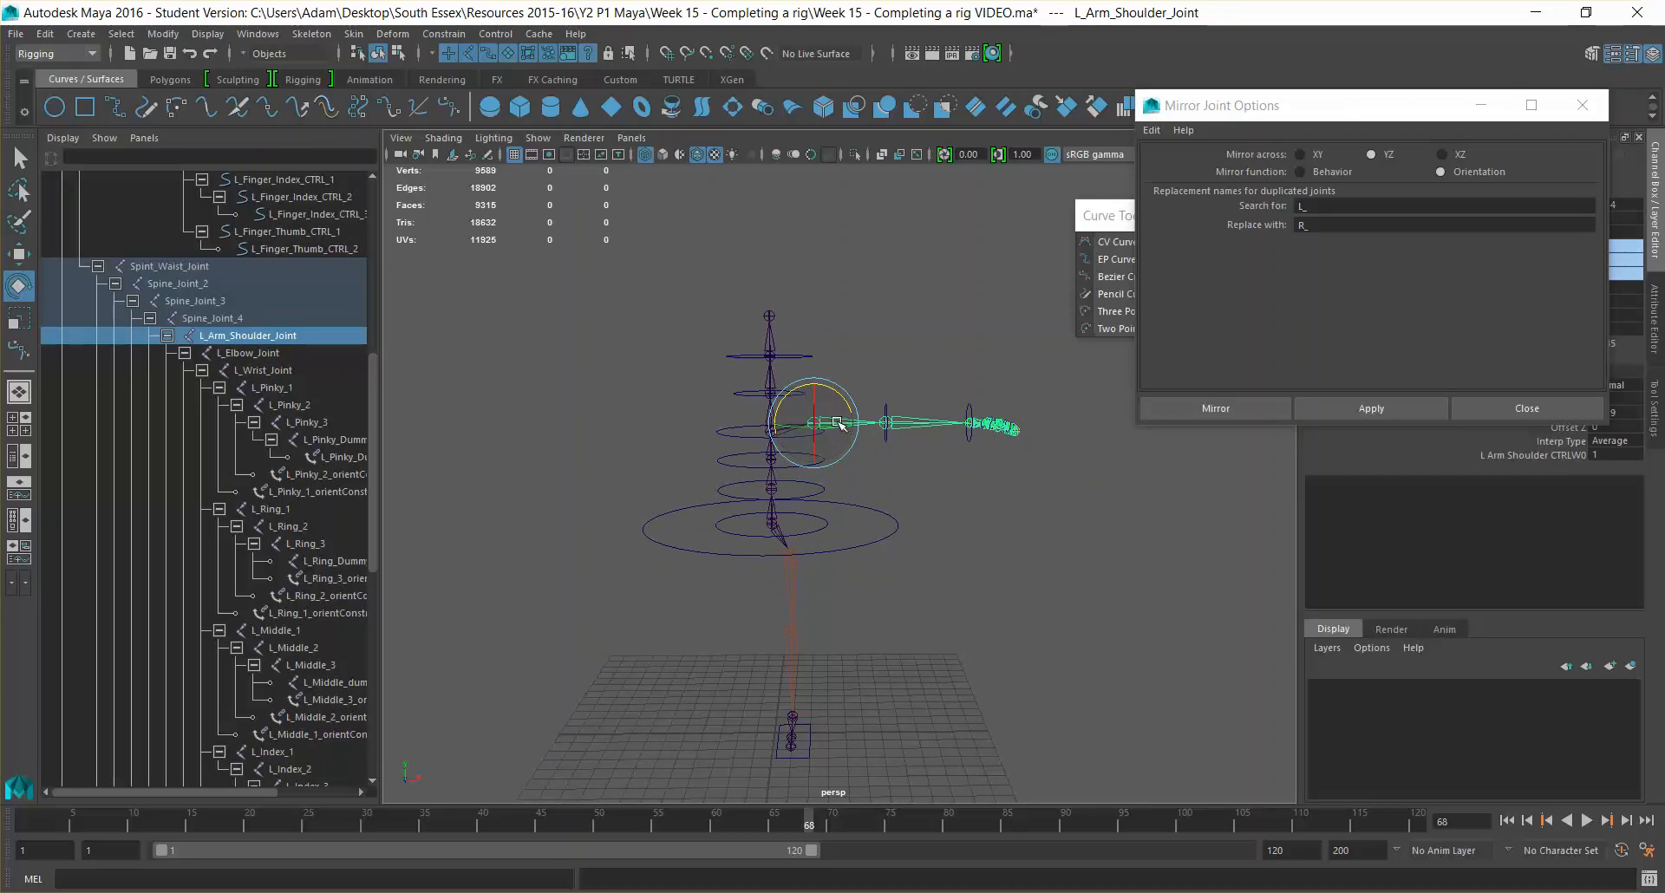
{"action": "left_click", "coordinate": [1582, 105]}
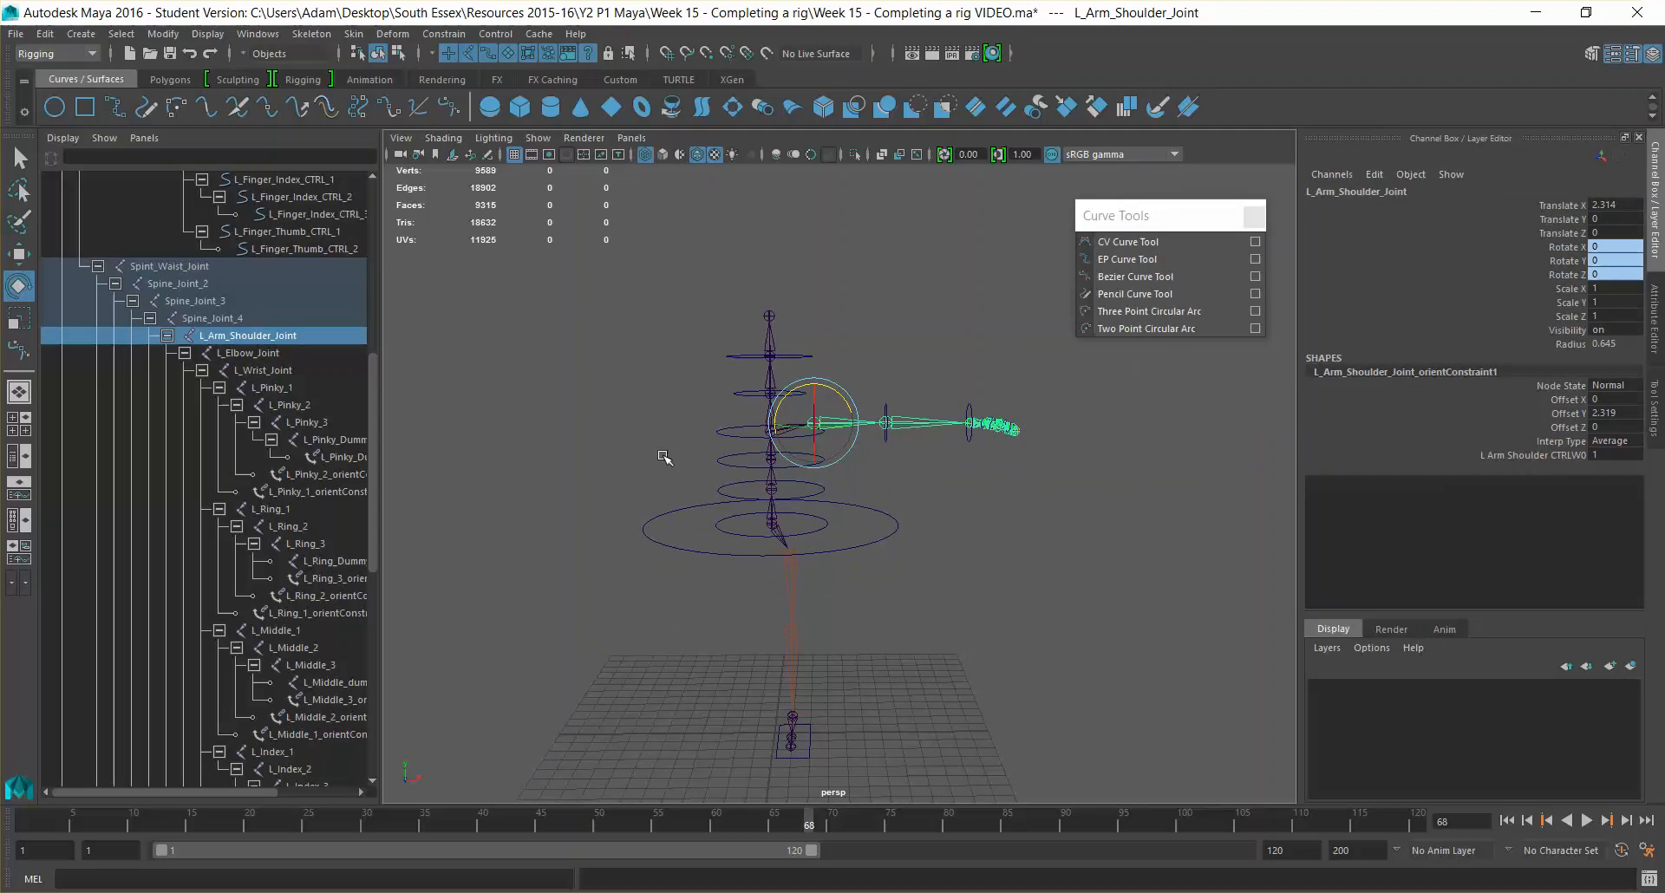
Reopen the Mirror Joint options, reset them to defaults, and set the mirror function to Orientation
{"action": "left_click", "coordinate": [312, 34]}
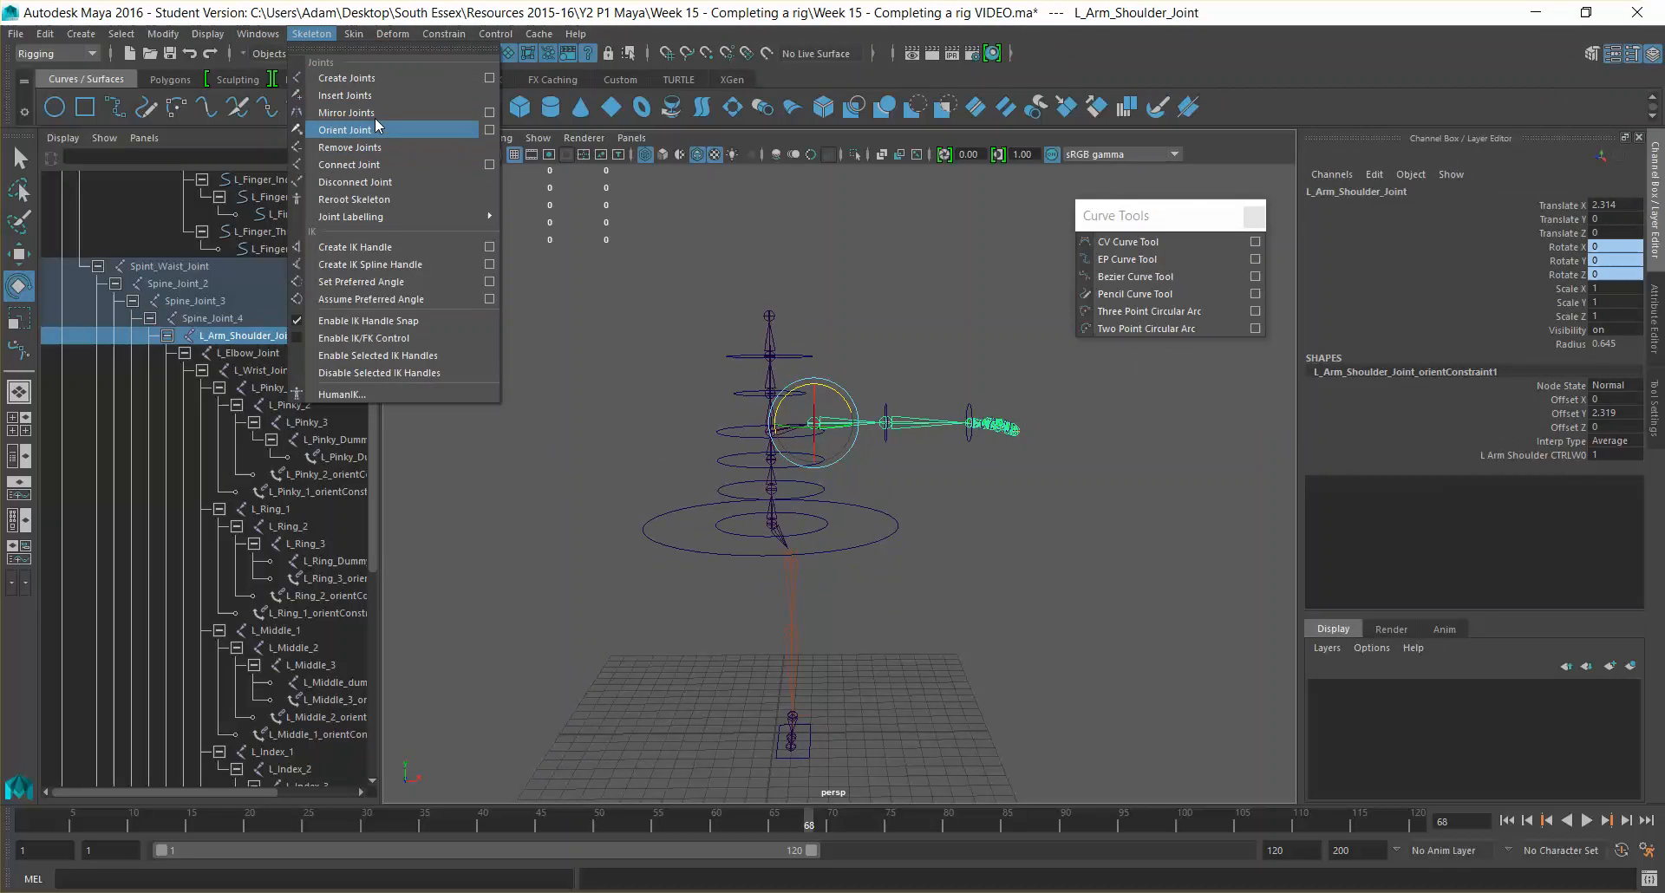
{"action": "left_click", "coordinate": [489, 112]}
{"action": "left_click", "coordinate": [1152, 130]}
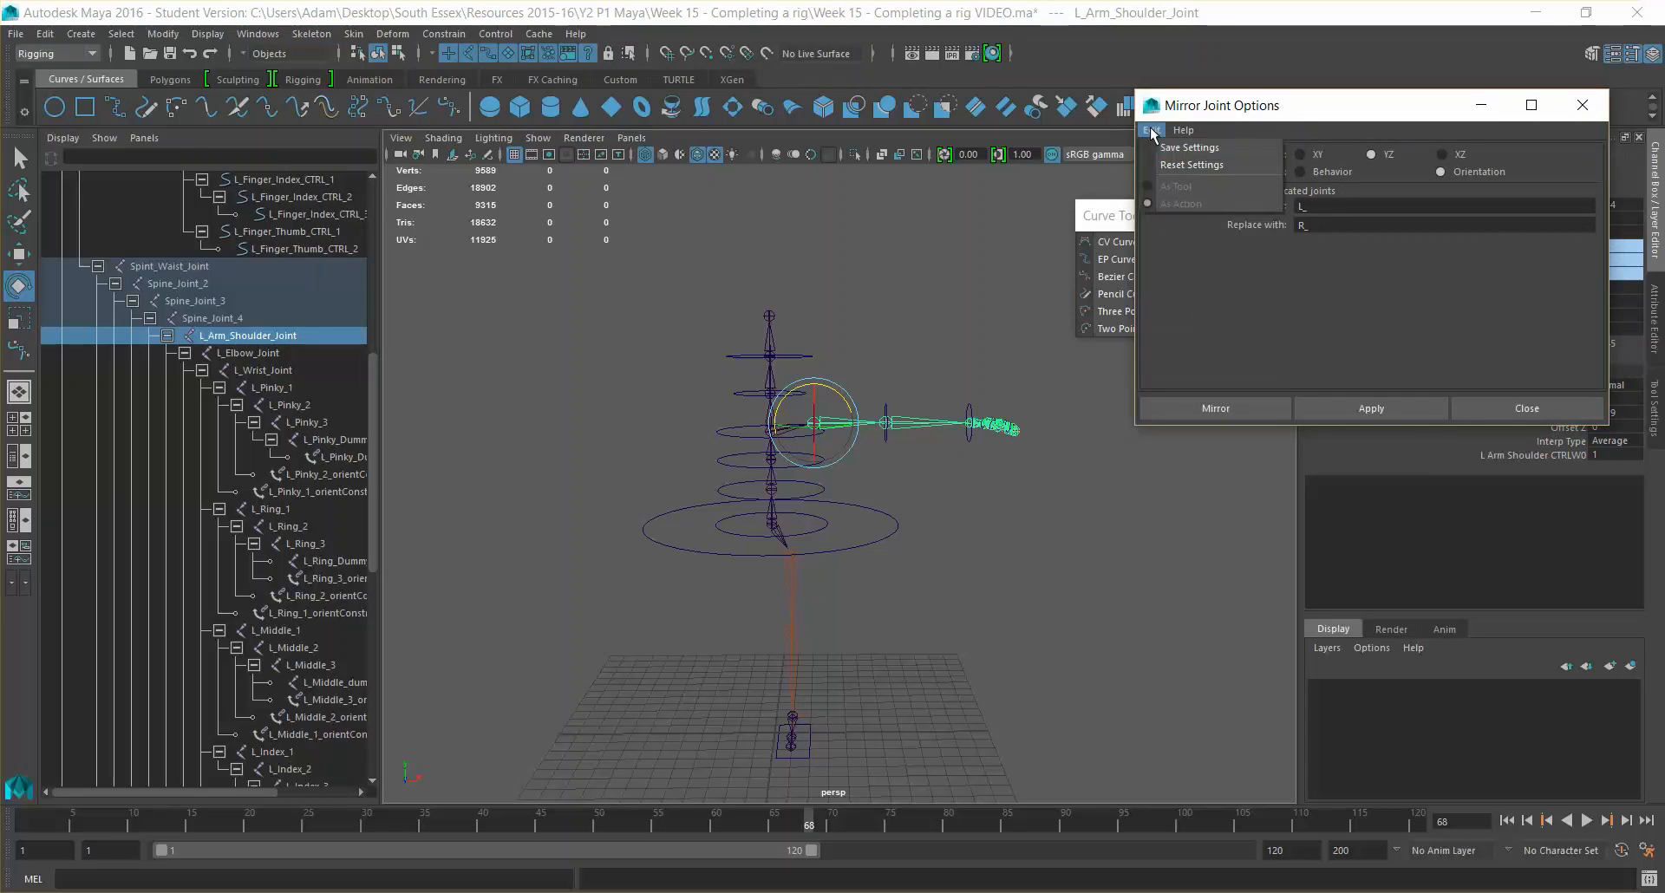
{"action": "left_click", "coordinate": [1211, 163]}
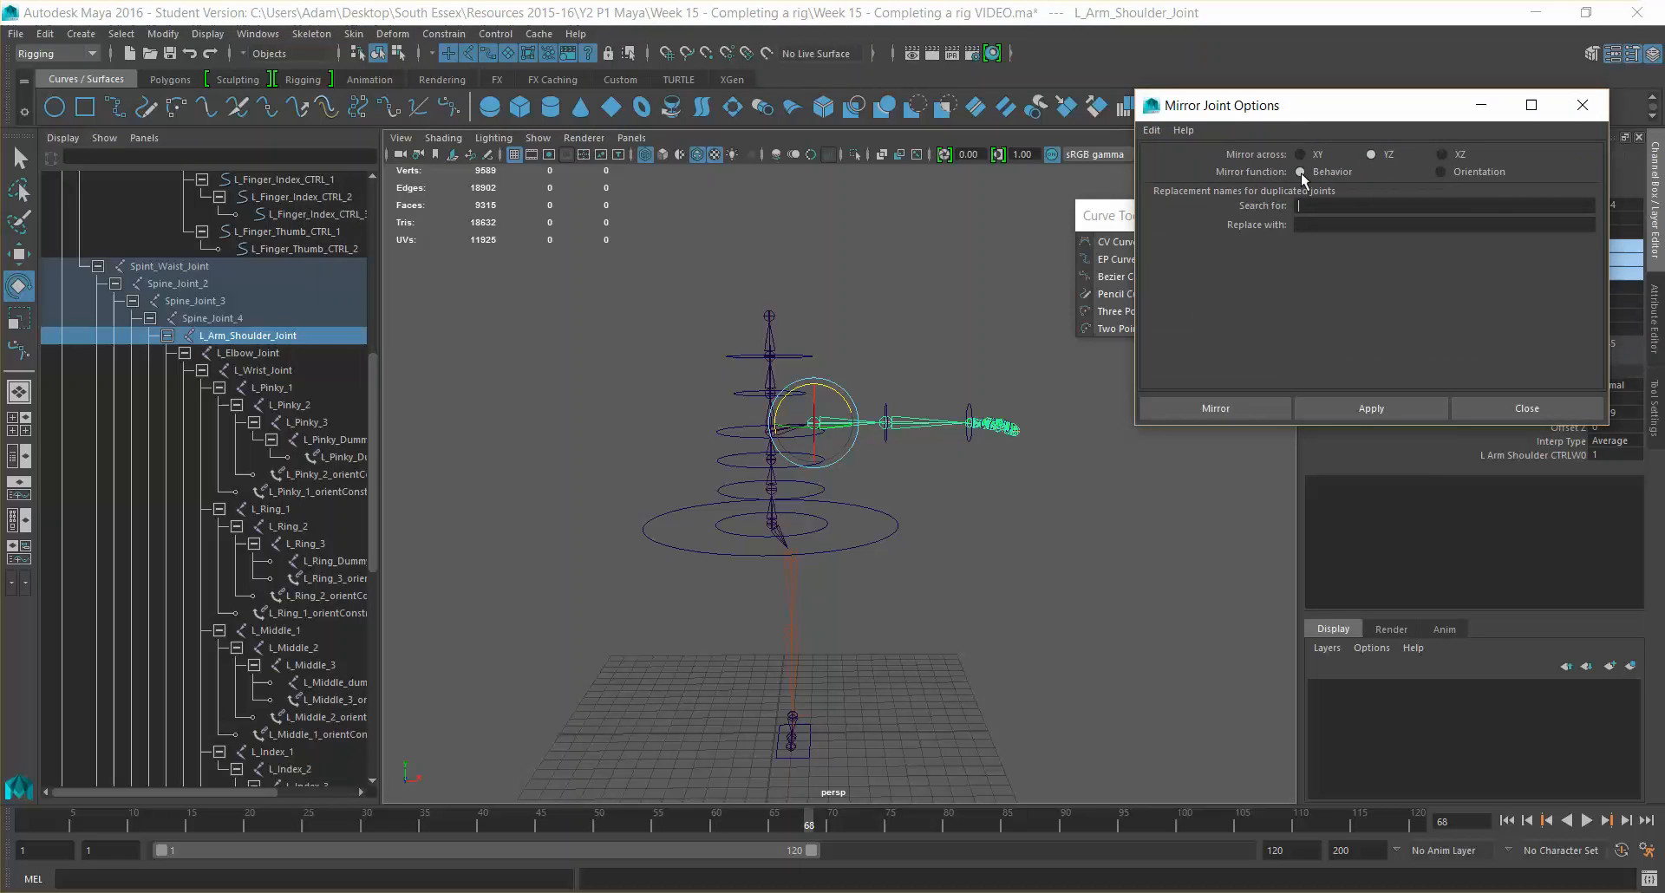
{"action": "left_click", "coordinate": [1475, 170]}
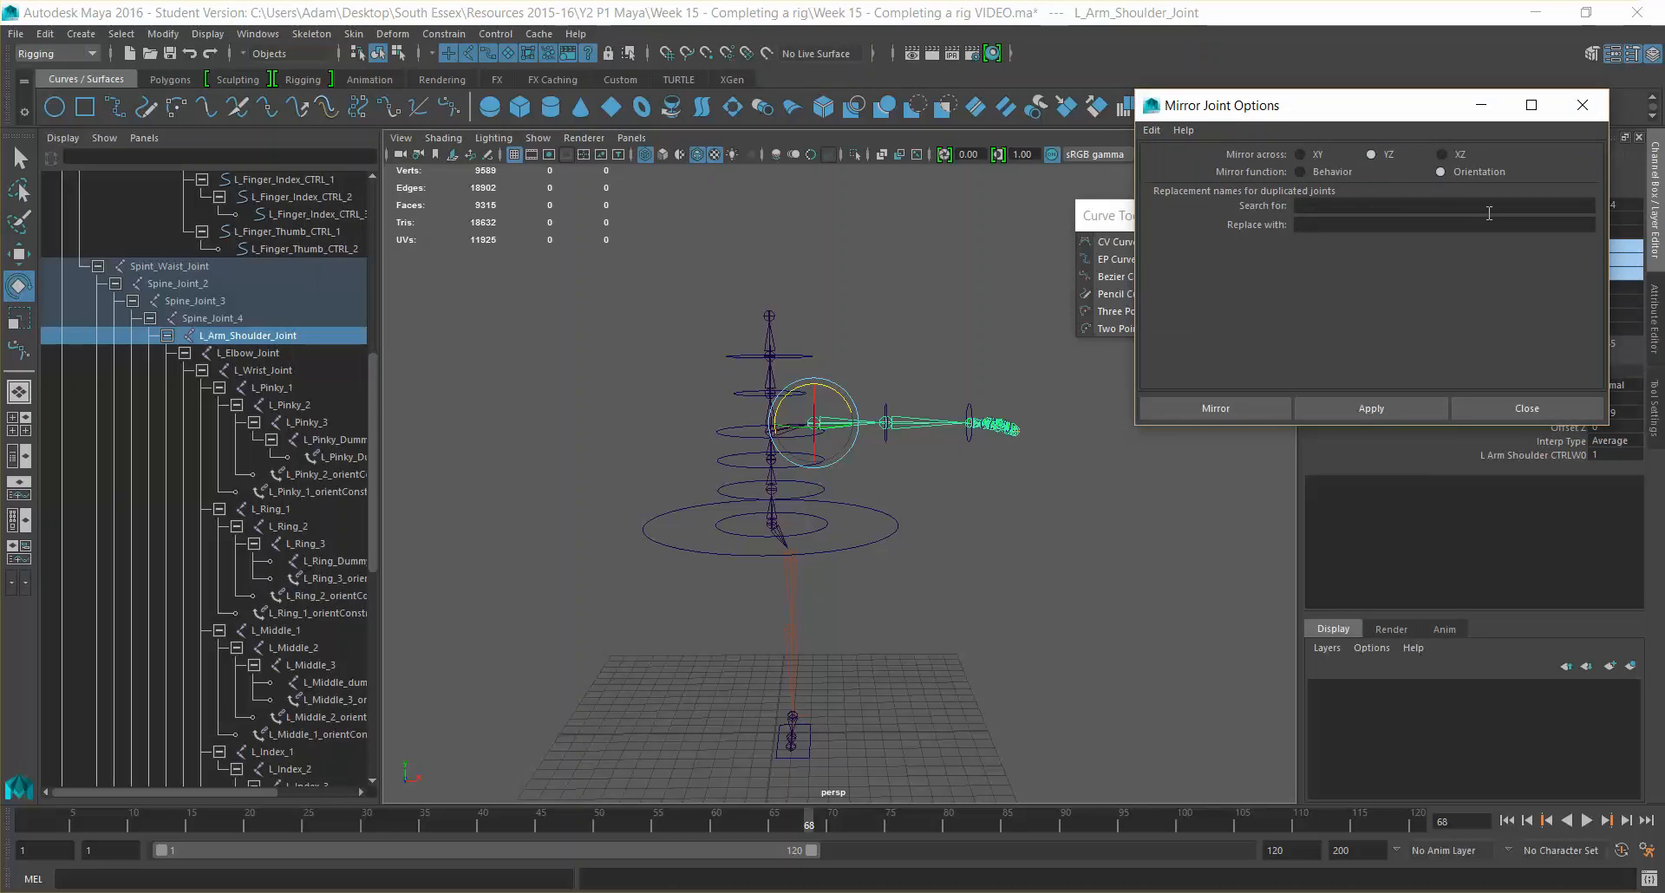
Mirror the left arm from L_Arm_Shoulder_Joint across YZ, replacing the name prefix L_ with R_
{"action": "type", "text": "L_"}
{"action": "left_click", "coordinate": [1321, 221]}
{"action": "type", "text": "R_"}
{"action": "left_click", "coordinate": [1367, 409]}
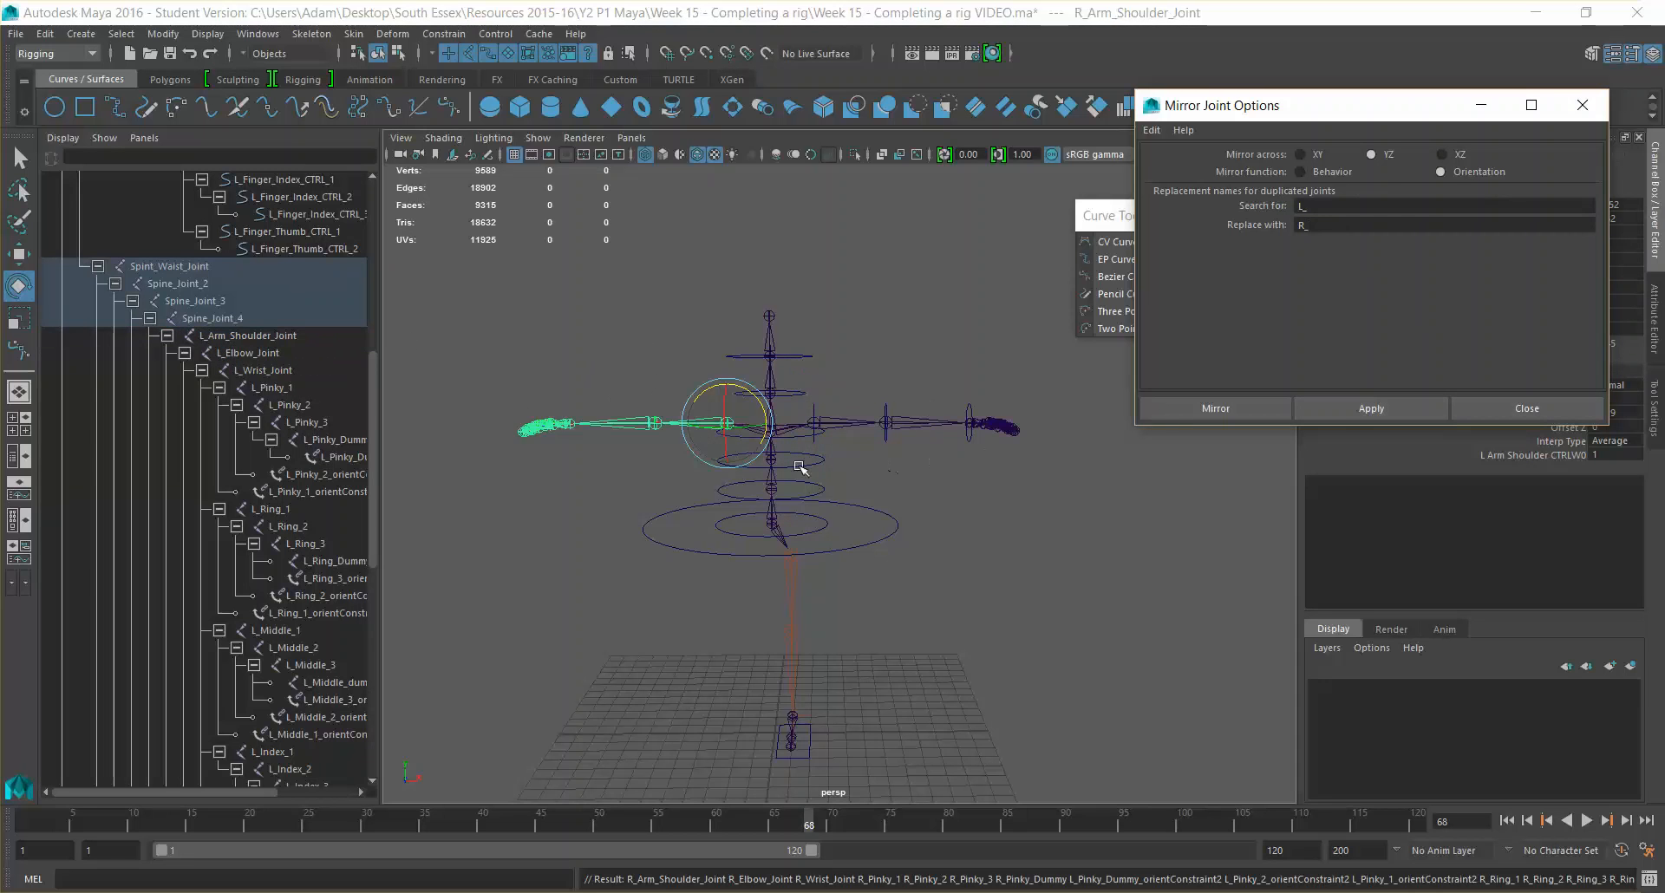
Mirror the left leg from L_Leg_Hip across YZ with the same L_ to R_ renaming
{"action": "left_click", "coordinate": [989, 525]}
{"action": "left_click_drag", "start_coordinate": [987, 528], "coordinate": [847, 379], "text": "alt"}
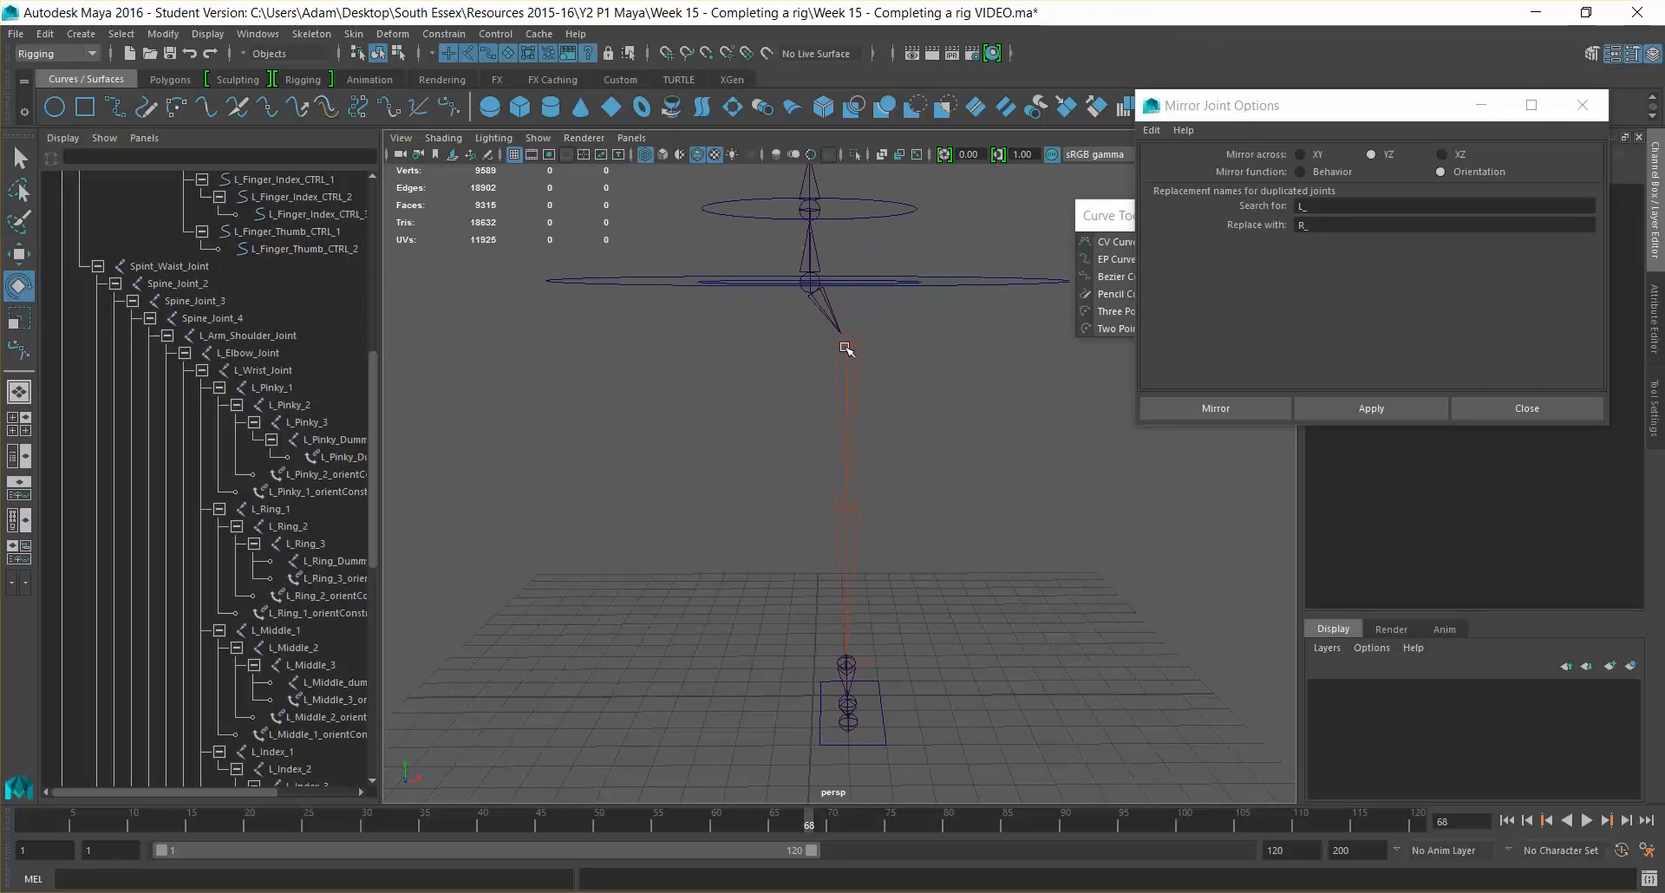
{"action": "left_click", "coordinate": [845, 348]}
{"action": "left_click_drag", "start_coordinate": [974, 440], "coordinate": [1084, 460], "text": "alt"}
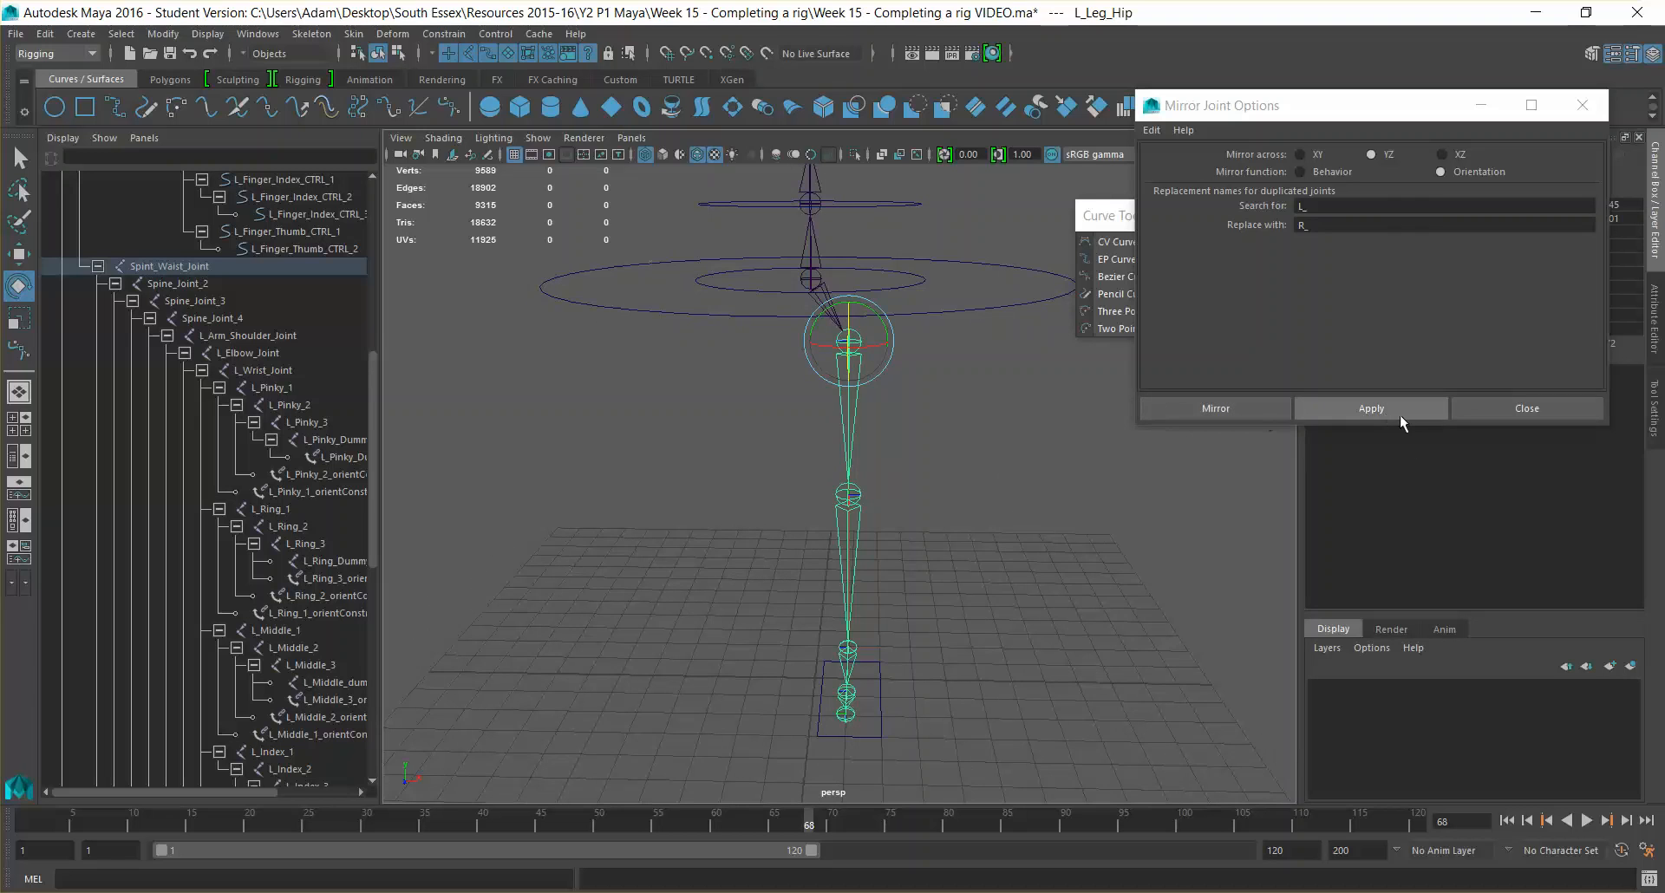
{"action": "left_click", "coordinate": [1400, 422]}
{"action": "left_click", "coordinate": [990, 577]}
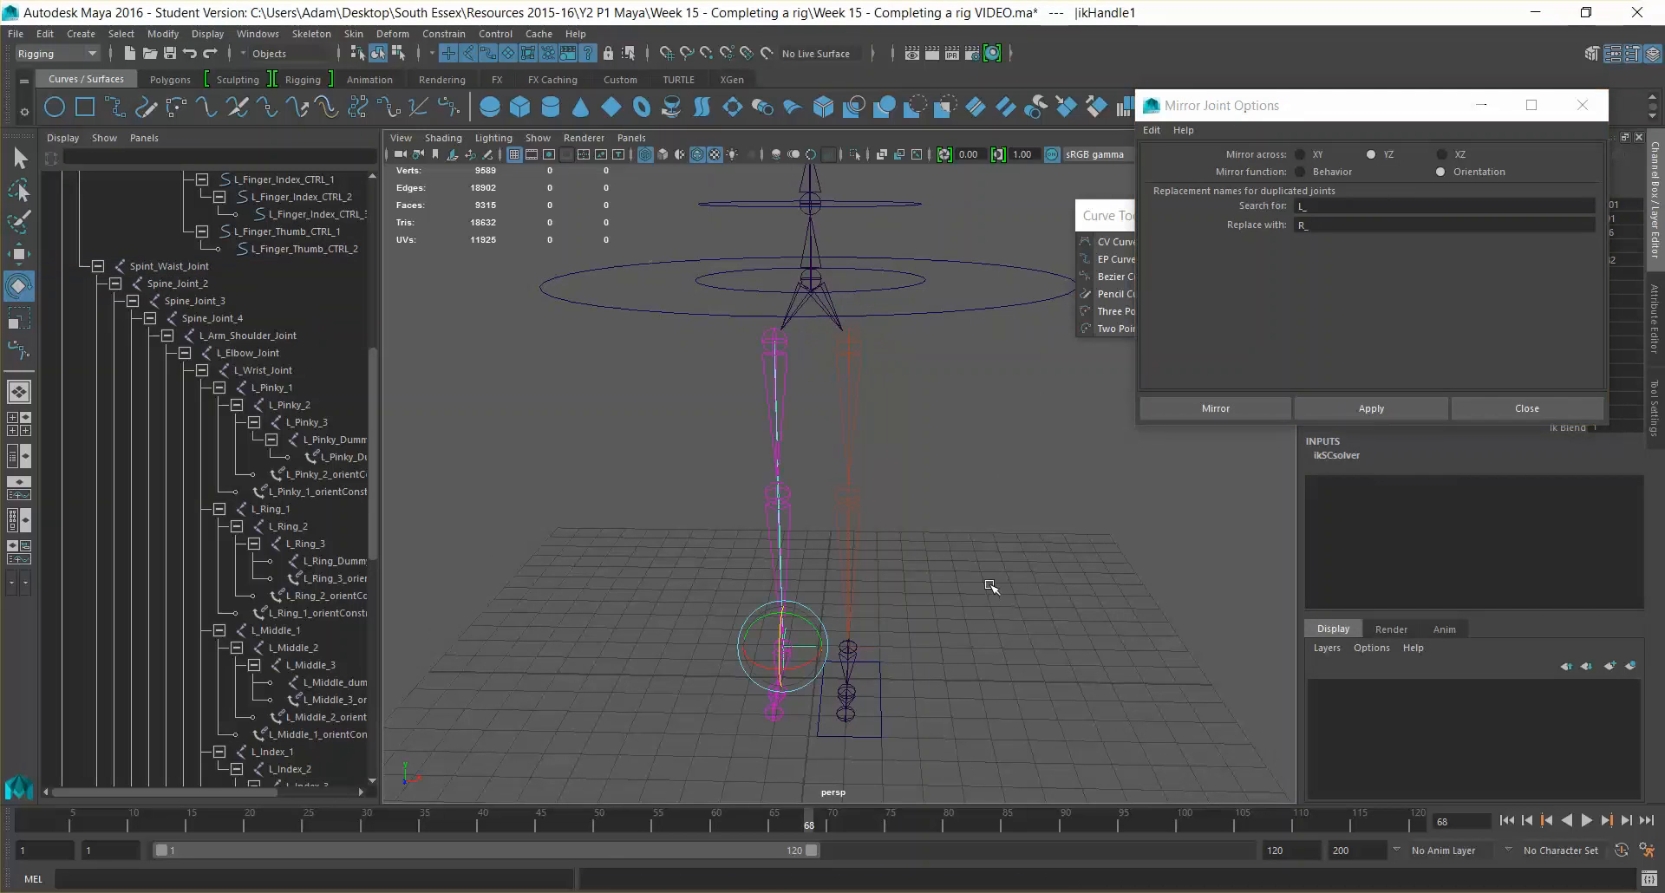
{"action": "left_click_drag", "start_coordinate": [985, 580], "coordinate": [943, 591], "text": "alt"}
{"action": "scroll", "coordinate": [950, 580], "scroll_direction": "up", "scroll_amount": 2}
{"action": "middle_click_drag", "start_coordinate": [952, 577], "coordinate": [938, 650], "text": "alt"}
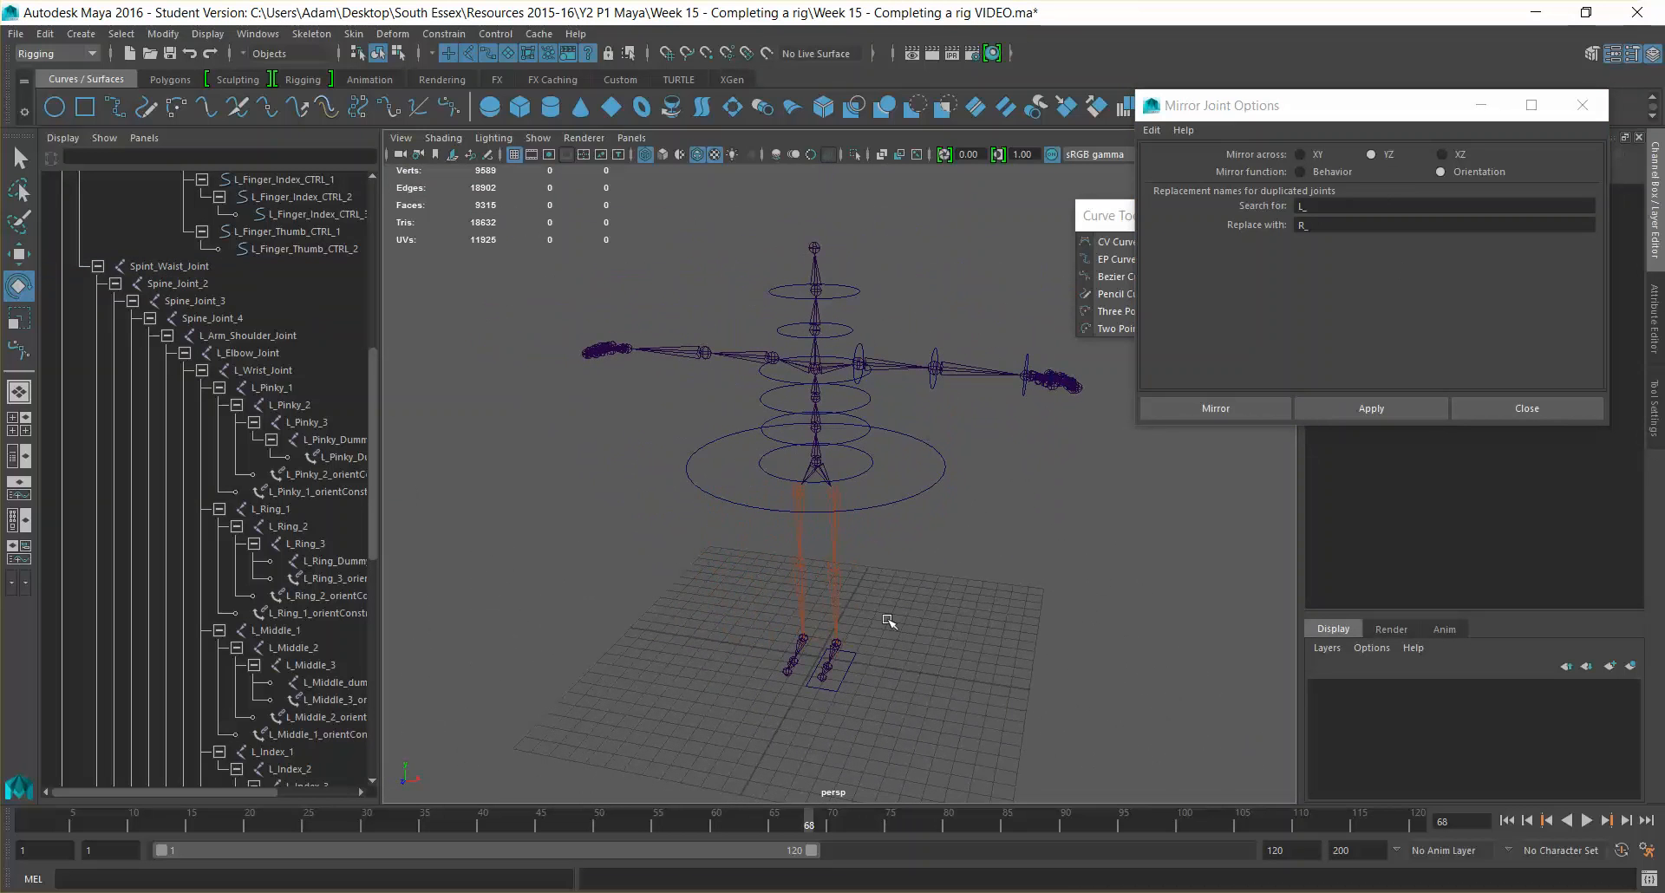
Select R_Elbow_Joint to check the mirrored arm, and deselect it
{"action": "left_click", "coordinate": [708, 354]}
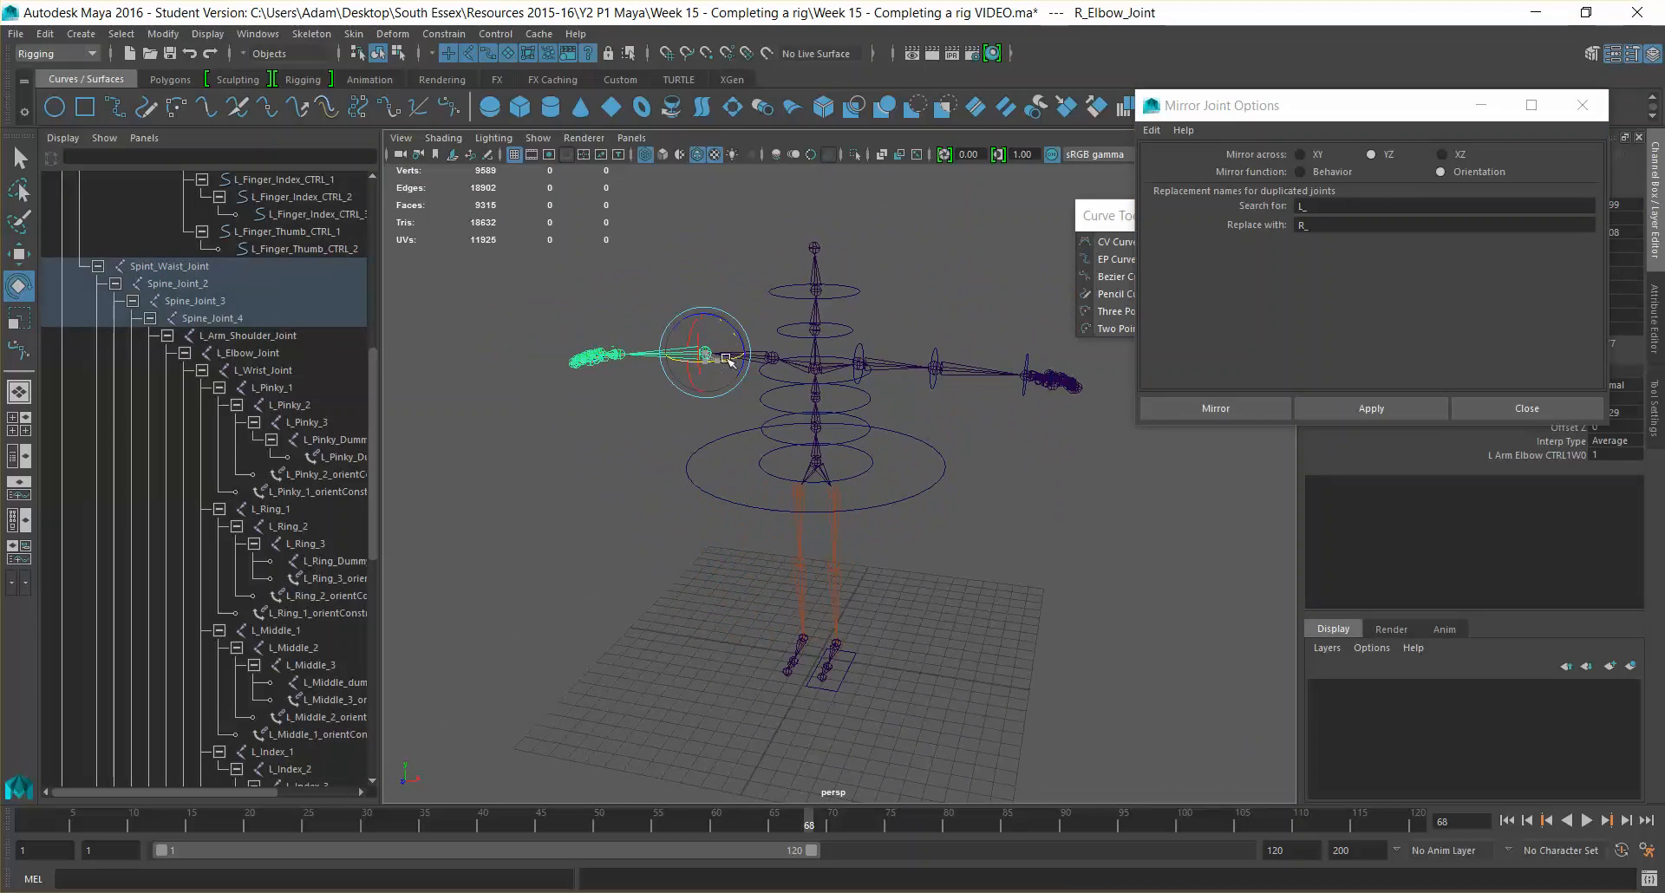
{"action": "left_click_drag", "start_coordinate": [952, 473], "coordinate": [821, 544], "text": "alt"}
{"action": "left_click", "coordinate": [1007, 583]}
Try moving the mirrored right leg's ikHandle1, undo the move, and clear the selection
{"action": "left_click", "coordinate": [796, 573]}
{"action": "mouse_move", "coordinate": [1033, 565]}
{"action": "left_mouse_down", "text": "alt"}
{"action": "mouse_move", "coordinate": [971, 555]}
{"action": "mouse_move", "coordinate": [1011, 569]}
{"action": "left_mouse_up", "text": "alt"}
{"action": "key", "text": "w"}
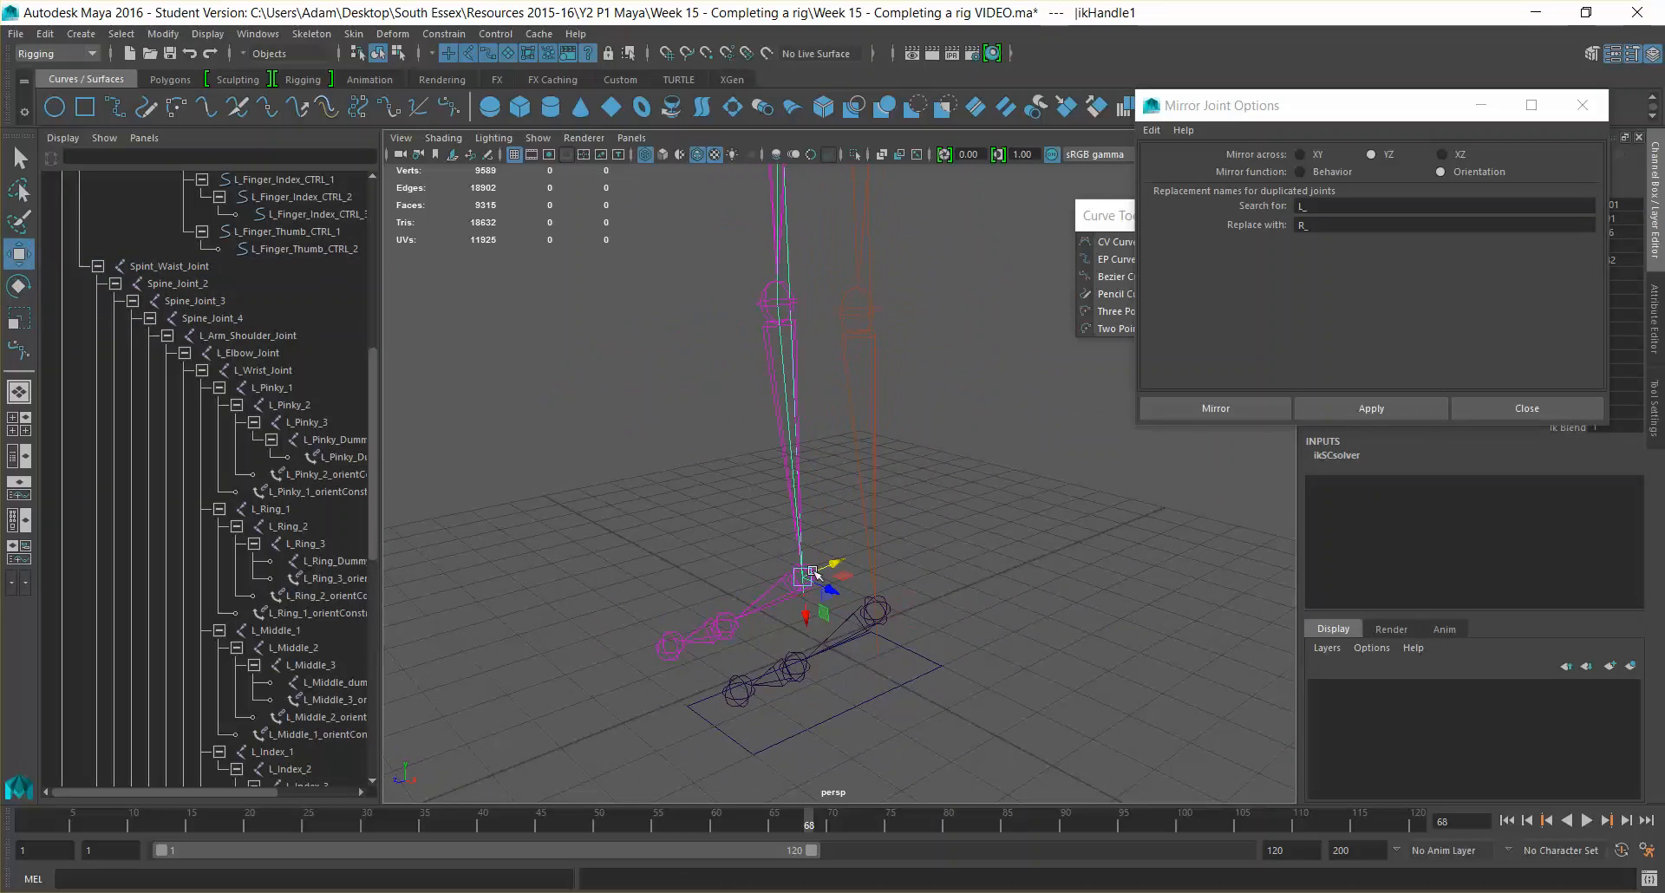
{"action": "left_click_drag", "start_coordinate": [809, 621], "coordinate": [812, 582]}
{"action": "key", "text": "ctrl+z"}
{"action": "left_click_drag", "start_coordinate": [1000, 677], "coordinate": [1022, 633], "text": "alt"}
{"action": "left_click", "coordinate": [1023, 633]}
Collapse the entire Master_Control hierarchy in the Outliner
{"action": "right_click_drag", "start_coordinate": [1023, 633], "coordinate": [844, 451], "text": "alt"}
{"action": "scroll", "coordinate": [194, 334], "scroll_direction": "up", "scroll_amount": 5}
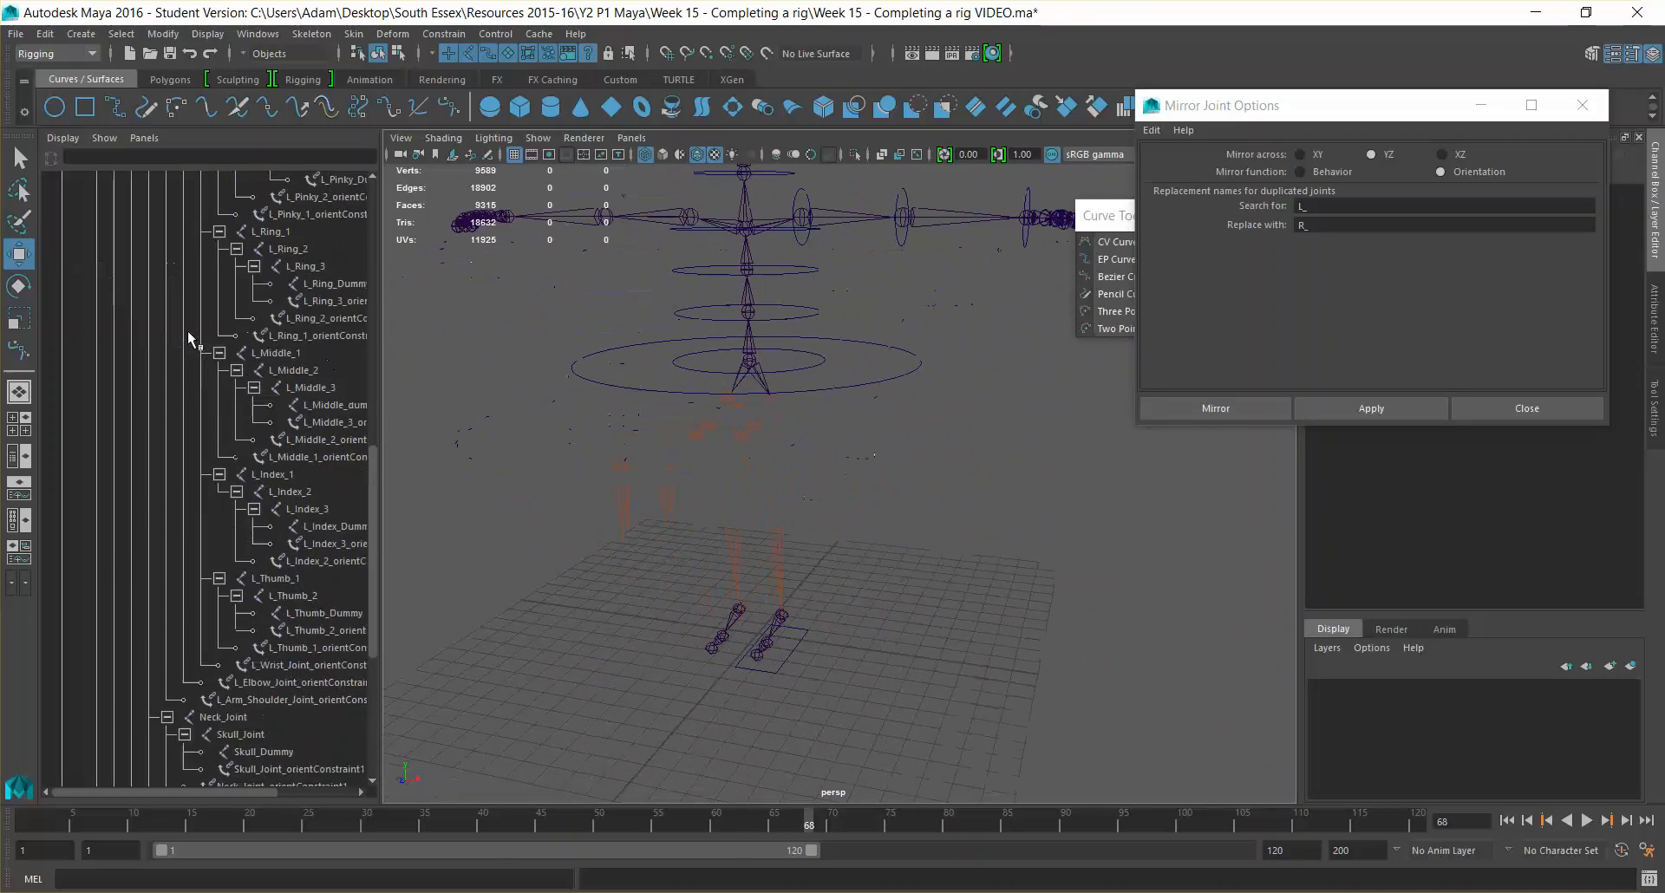
{"action": "scroll", "coordinate": [94, 443], "scroll_direction": "up", "scroll_amount": 8}
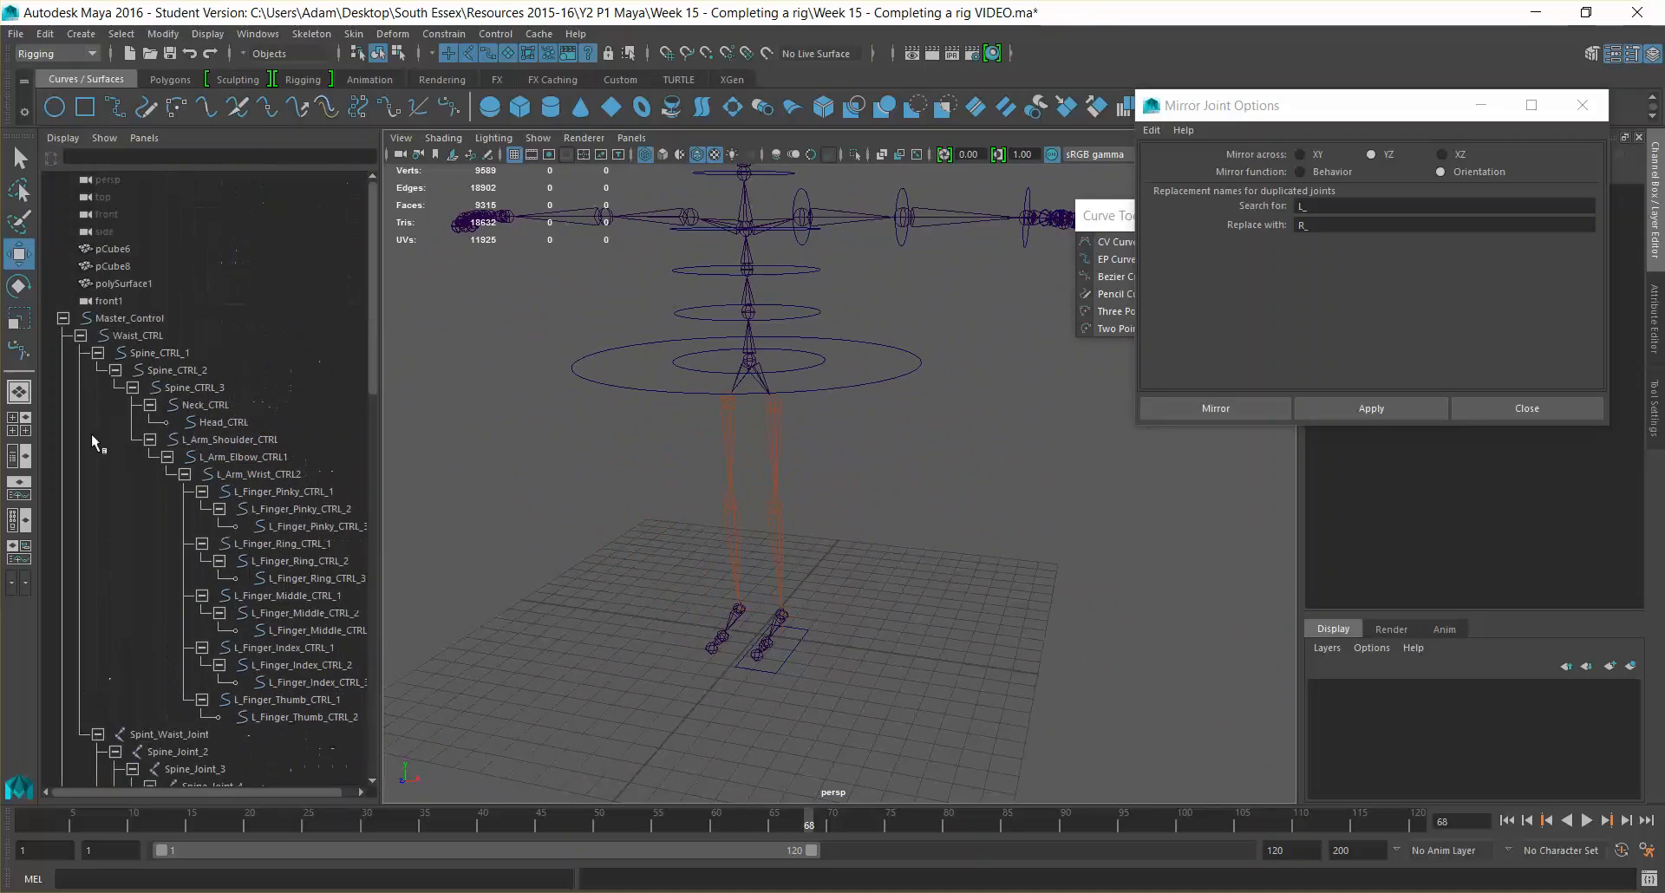
{"action": "left_click", "coordinate": [63, 318]}
Examine the mirrored right arm and the joints of its hand up close
{"action": "left_click_drag", "start_coordinate": [903, 685], "coordinate": [772, 477], "text": "alt"}
{"action": "left_click", "coordinate": [1003, 713]}
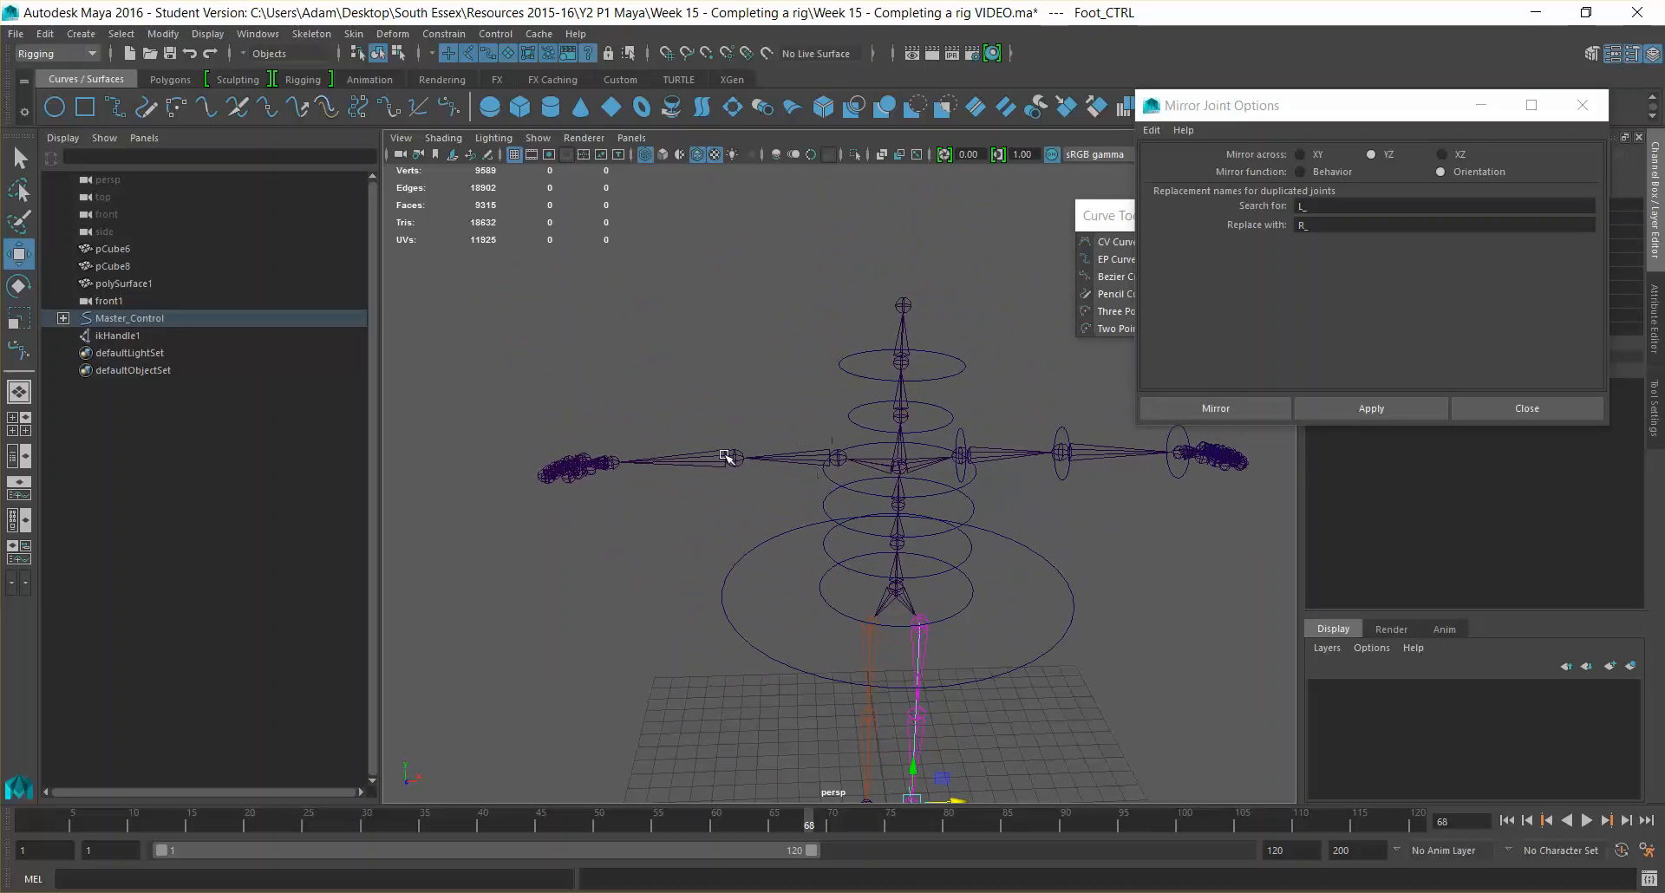
{"action": "left_click", "coordinate": [549, 455]}
{"action": "left_click_drag", "start_coordinate": [549, 455], "coordinate": [743, 301], "text": "alt"}
{"action": "left_click", "coordinate": [743, 524]}
{"action": "scroll", "coordinate": [876, 529], "scroll_direction": "up", "scroll_amount": 3}
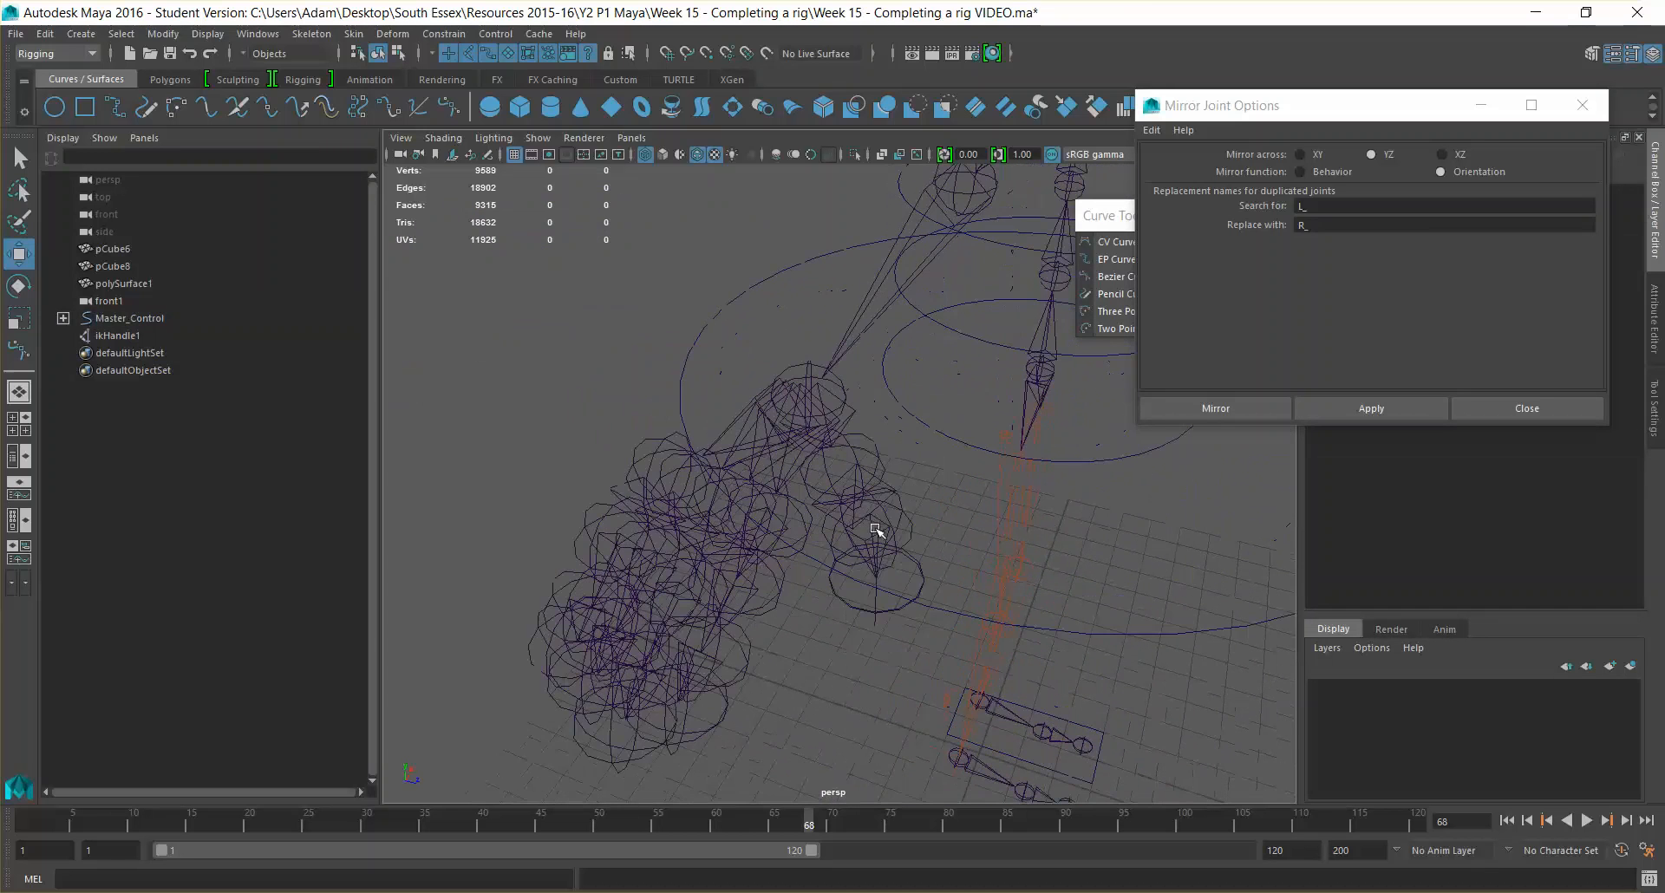
{"action": "mouse_move", "coordinate": [811, 628]}
{"action": "left_mouse_down", "text": "alt"}
{"action": "mouse_move", "coordinate": [747, 617]}
{"action": "mouse_move", "coordinate": [803, 617]}
{"action": "left_mouse_up", "text": "alt"}
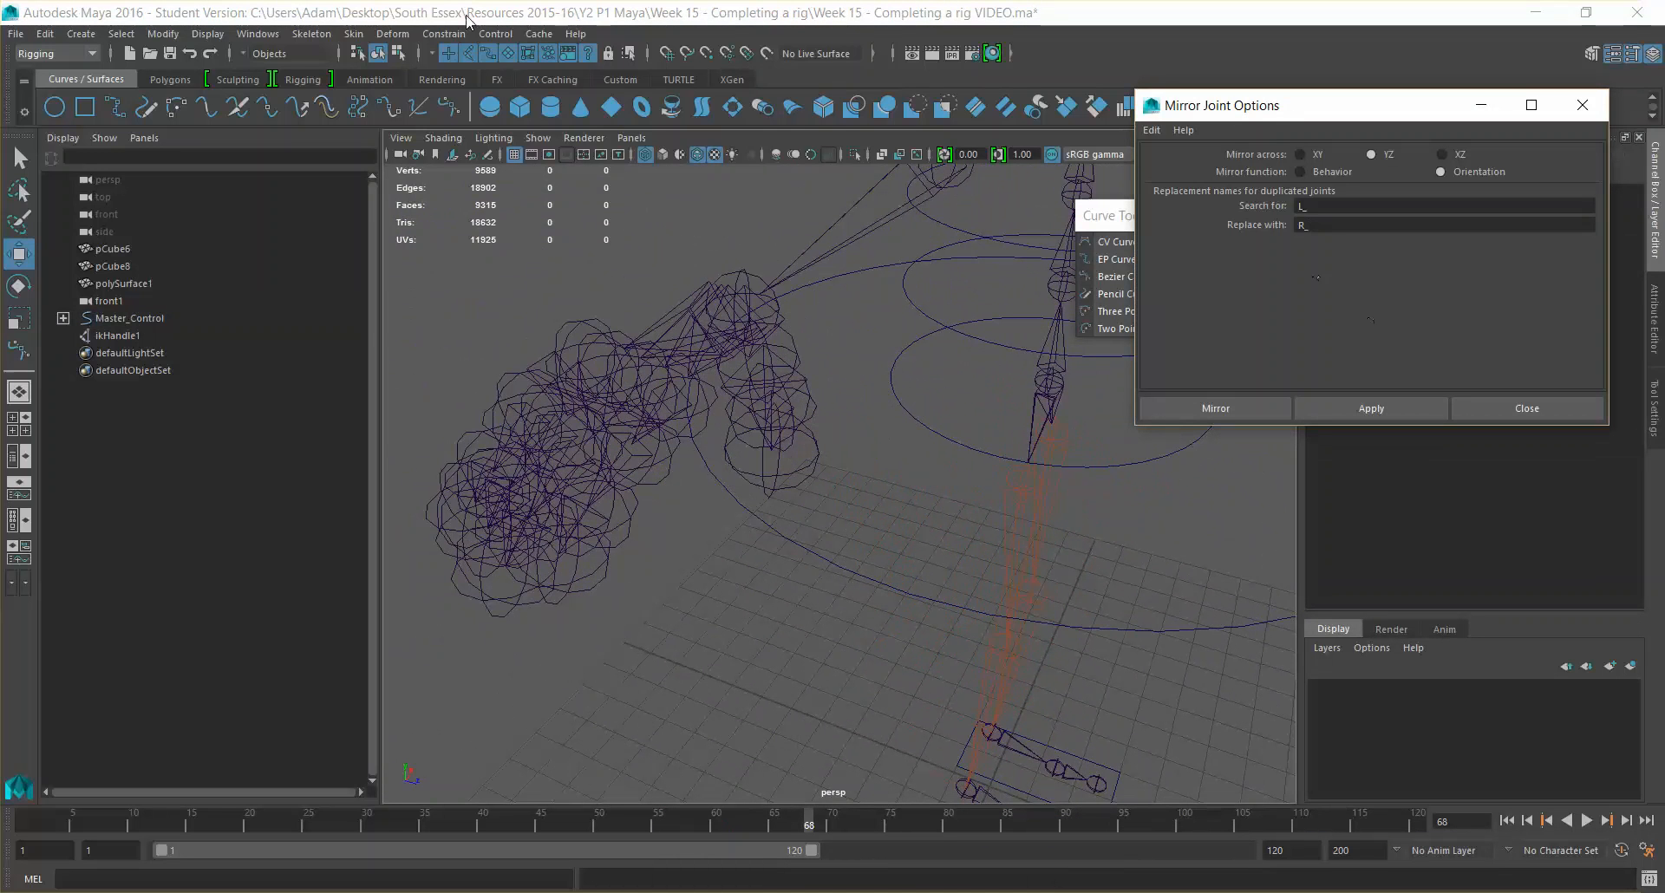
Set the joint display size to 0.40
{"action": "left_click", "coordinate": [208, 34]}
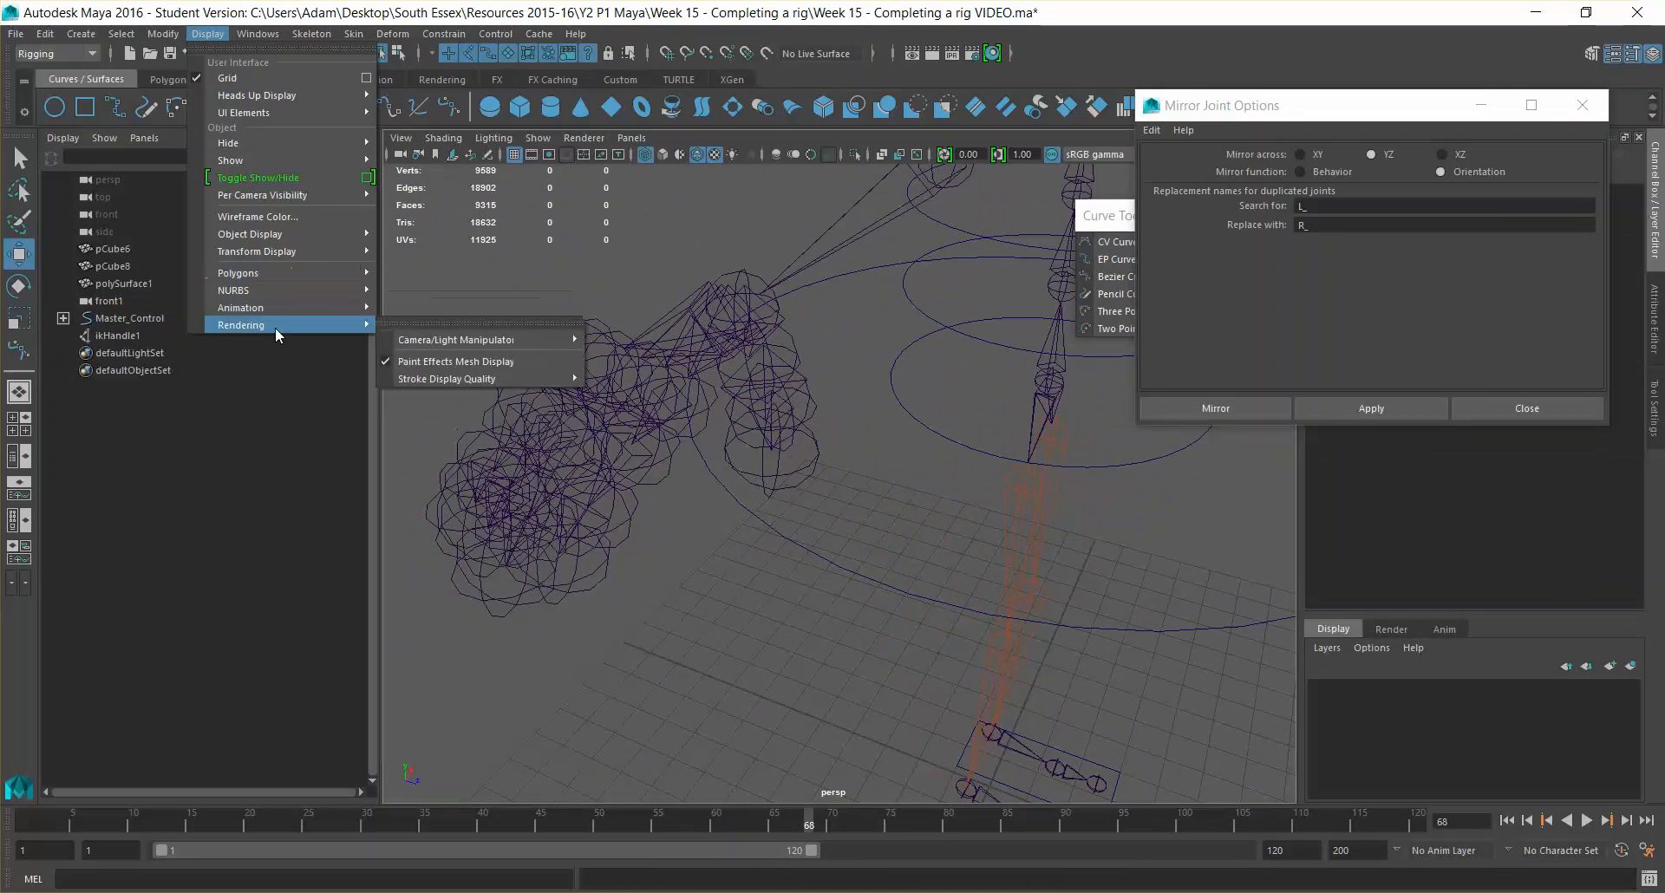
{"action": "mouse_move", "coordinate": [266, 306]}
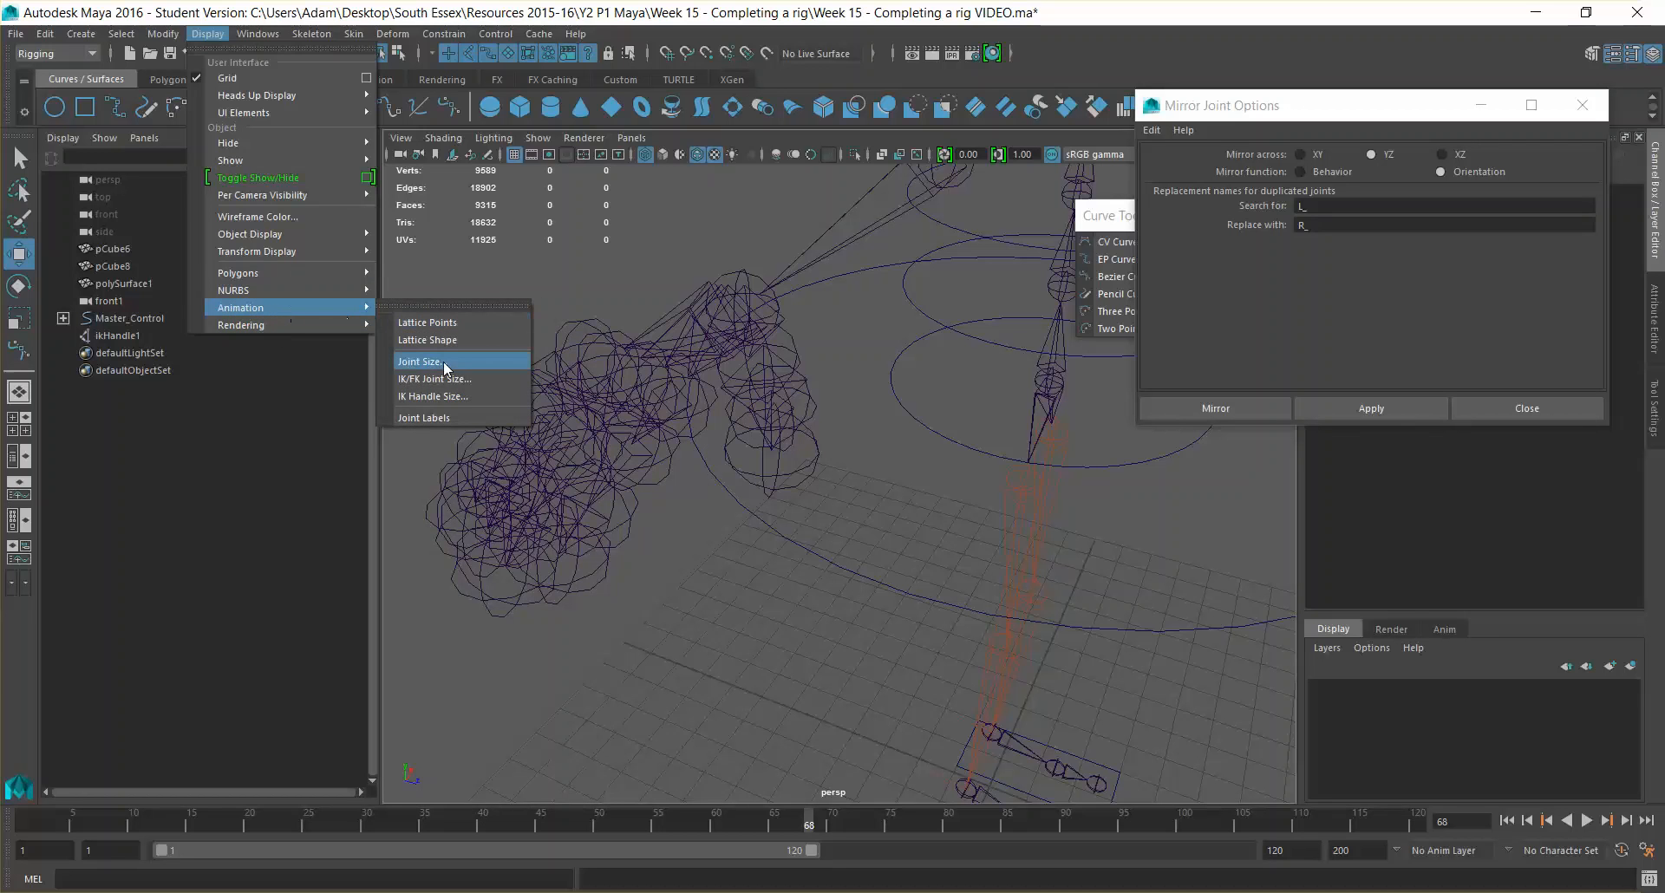
{"action": "left_click", "coordinate": [481, 366]}
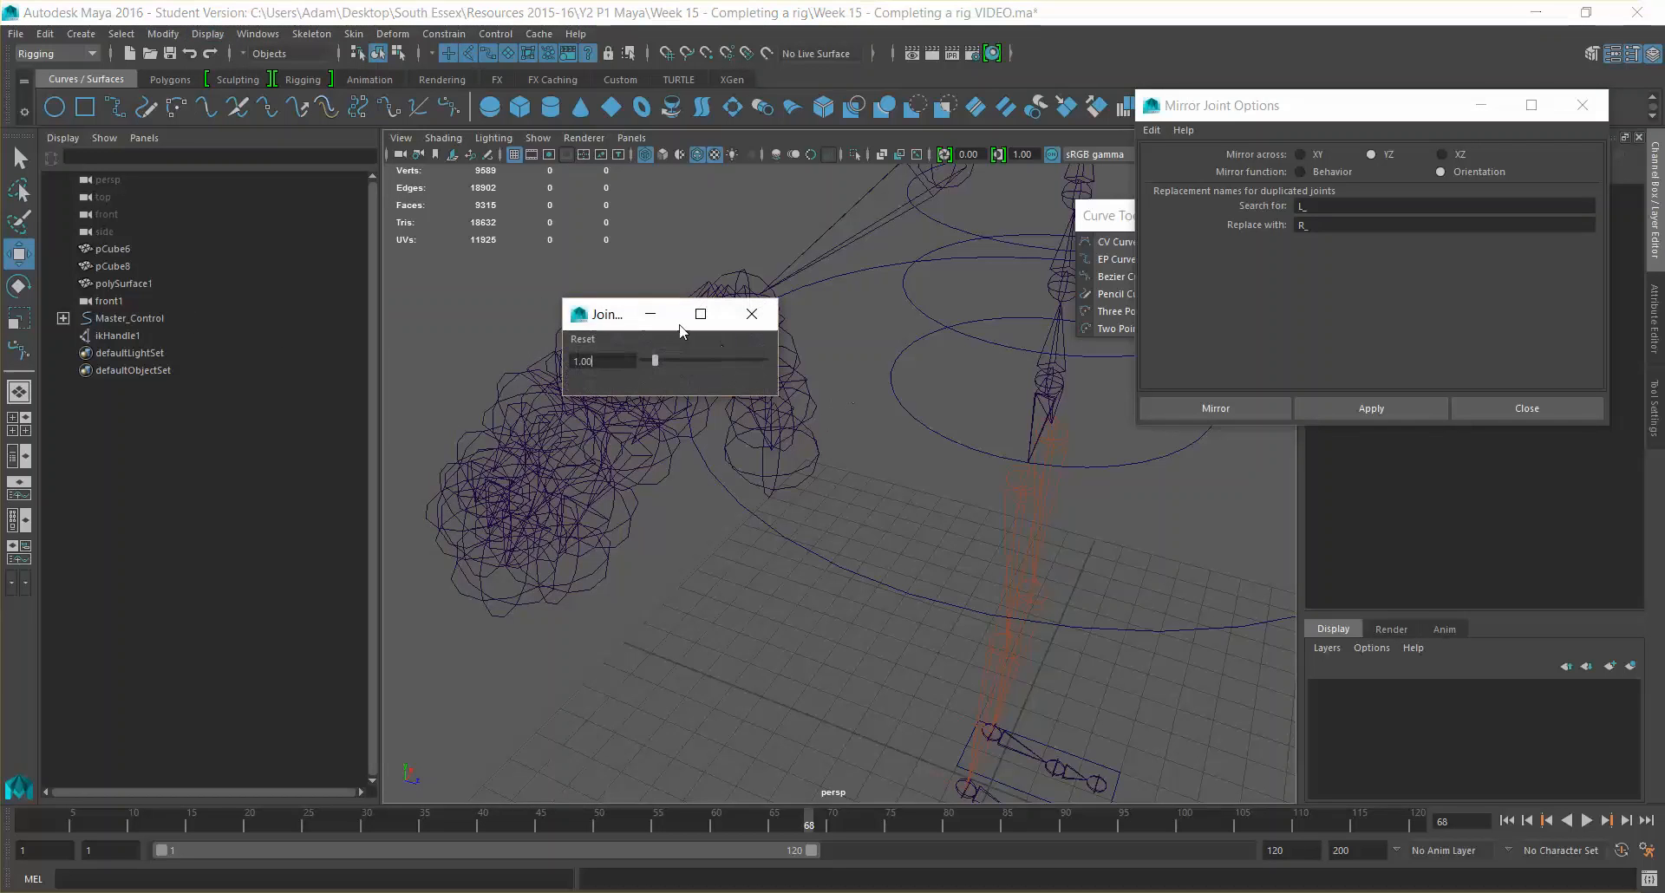
{"action": "left_click_drag", "start_coordinate": [607, 314], "coordinate": [837, 267]}
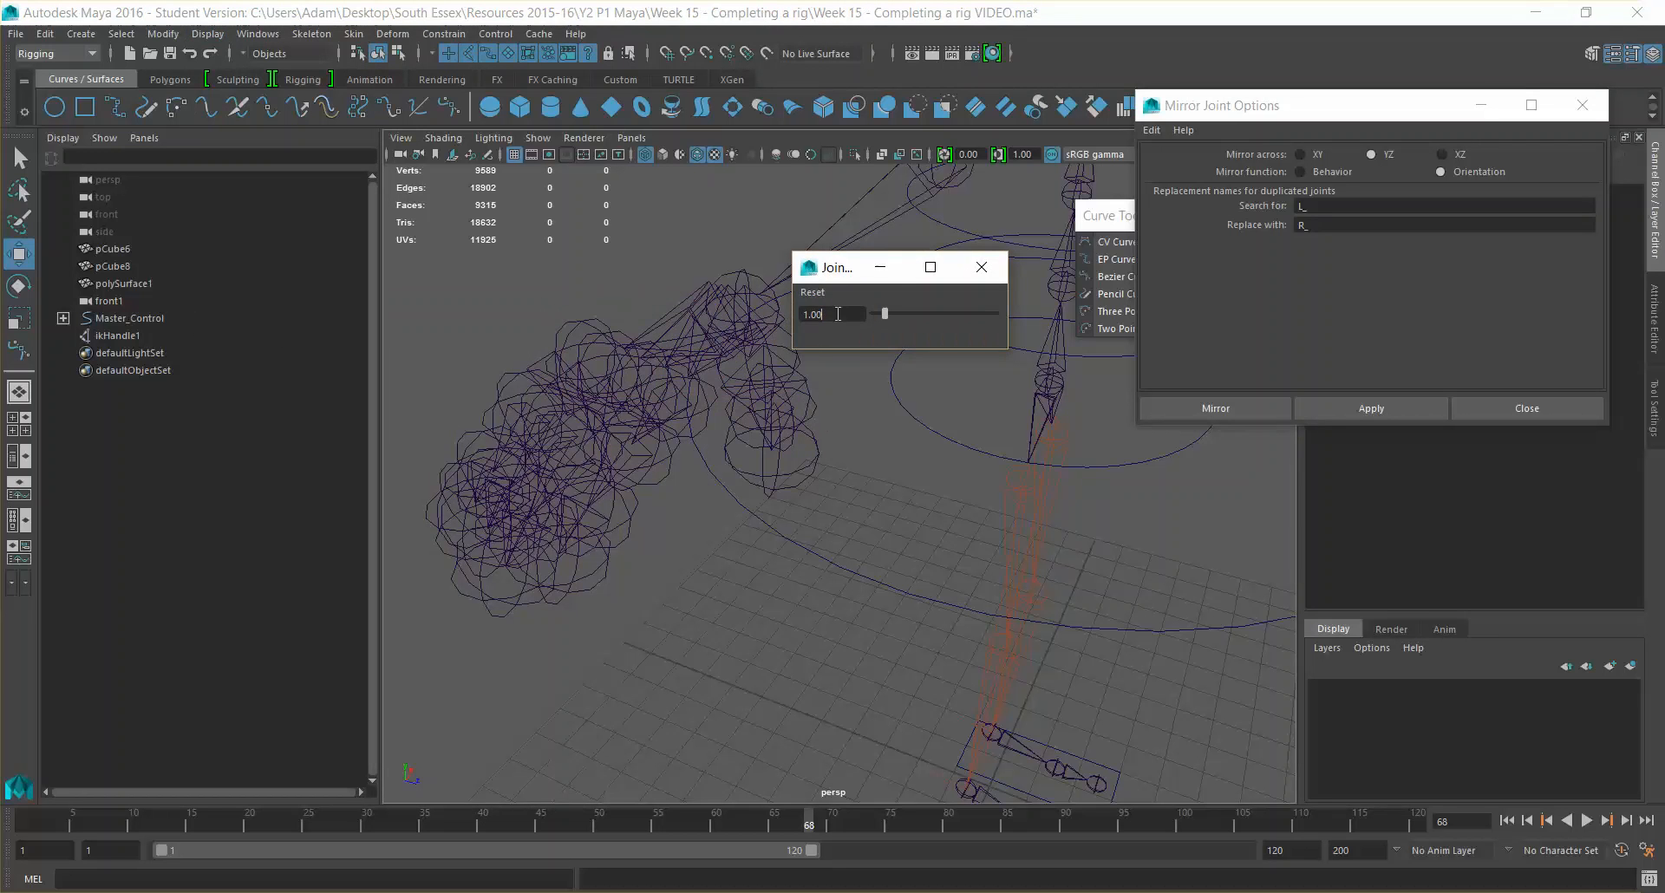
{"action": "type", "text": "0,40"}
{"action": "key", "text": "Return"}
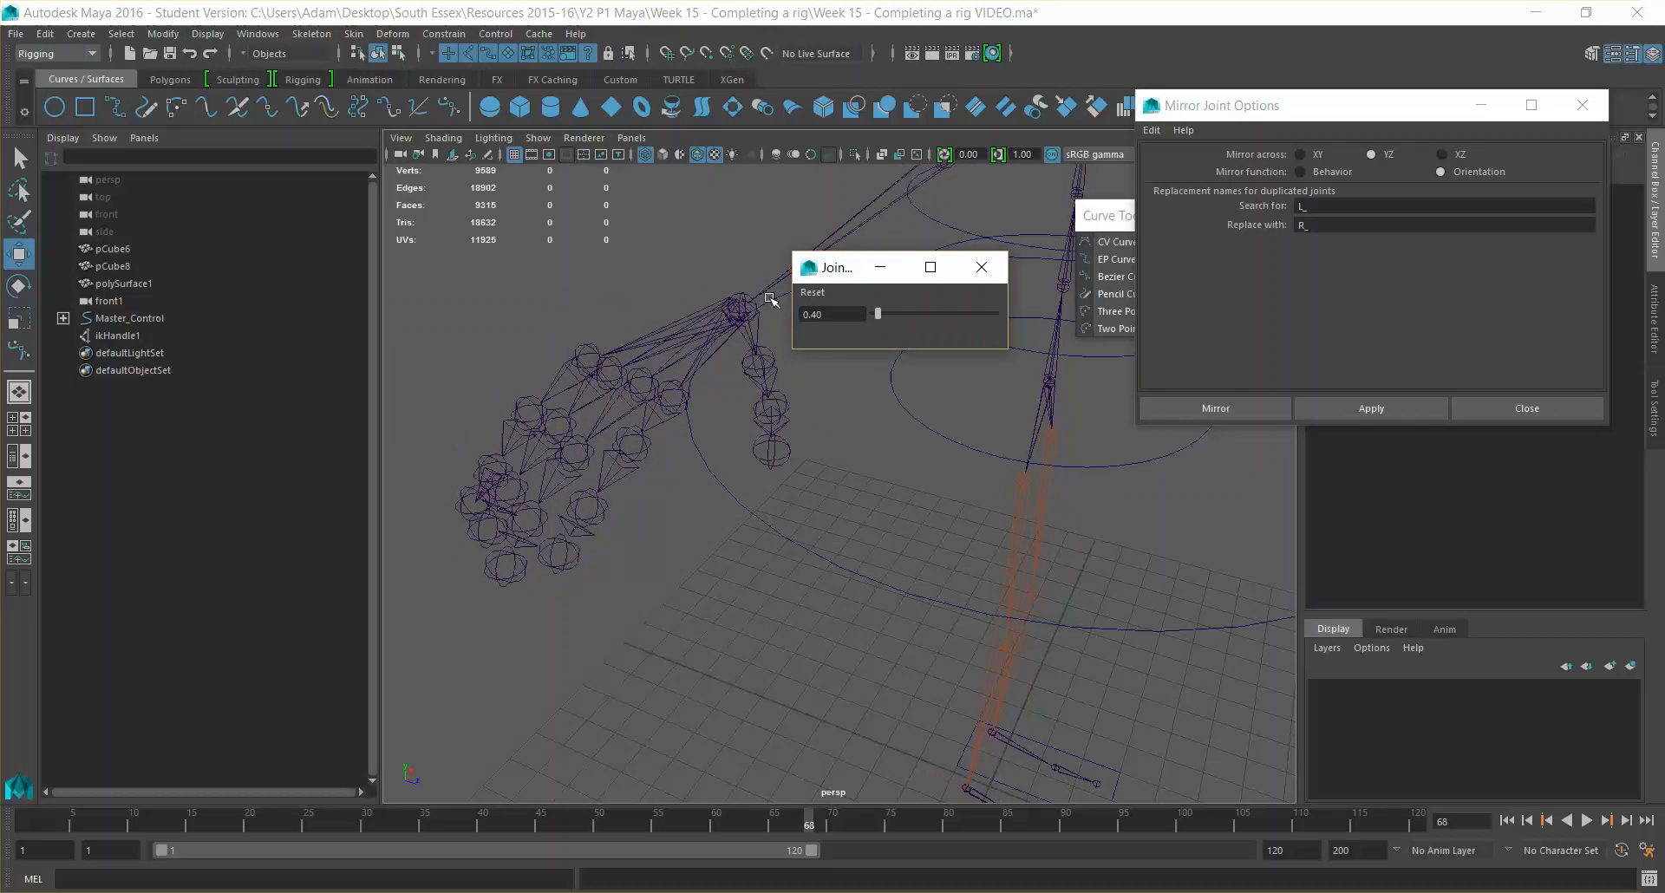
Inspect the right hand's finger joints from several angles, and close the Mirror Joint options and Joint Size windows
{"action": "left_click_drag", "start_coordinate": [778, 437], "coordinate": [850, 491], "text": "alt"}
{"action": "scroll", "coordinate": [930, 532], "scroll_direction": "down", "scroll_amount": 3}
{"action": "left_click_drag", "start_coordinate": [930, 533], "coordinate": [920, 457], "text": "alt"}
{"action": "left_click_drag", "start_coordinate": [1029, 537], "coordinate": [968, 522], "text": "alt"}
{"action": "scroll", "coordinate": [996, 475], "scroll_direction": "up", "scroll_amount": 5}
{"action": "scroll", "coordinate": [989, 488], "scroll_direction": "down", "scroll_amount": 5}
{"action": "mouse_move", "coordinate": [932, 574]}
{"action": "left_mouse_down", "text": "alt"}
{"action": "mouse_move", "coordinate": [907, 576]}
{"action": "mouse_move", "coordinate": [920, 569]}
{"action": "left_mouse_up", "text": "alt"}
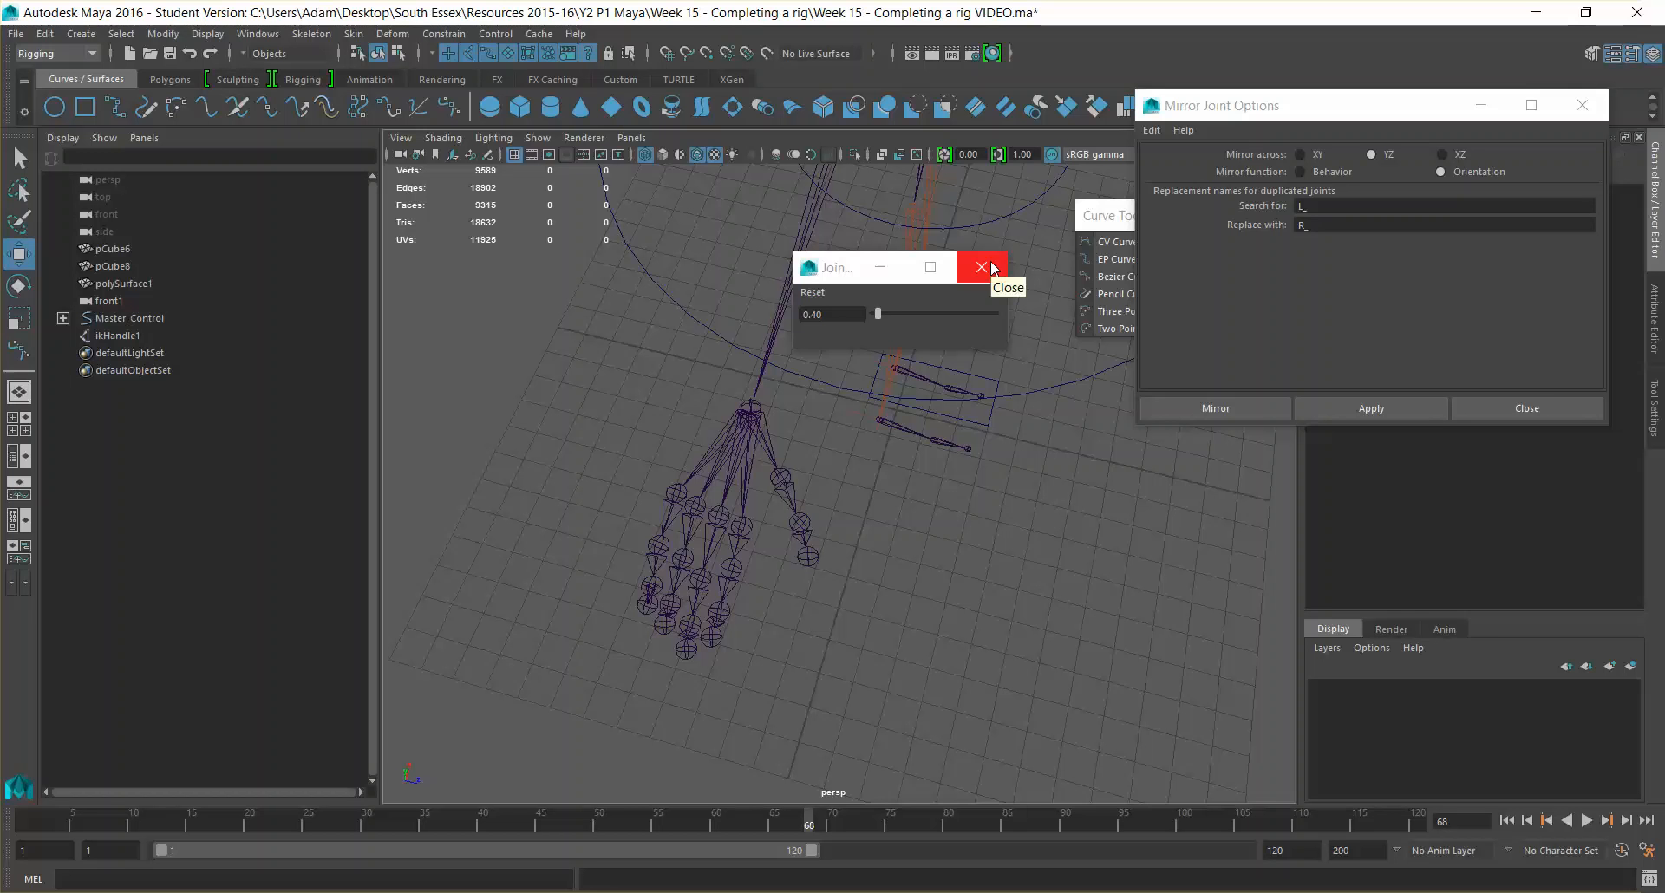
{"action": "left_click", "coordinate": [1537, 408]}
{"action": "left_click", "coordinate": [982, 267]}
Create a NURBS circle with a radius of 1 at the origin, between the feet of the rig
{"action": "left_click_drag", "start_coordinate": [997, 540], "coordinate": [953, 555], "text": "alt"}
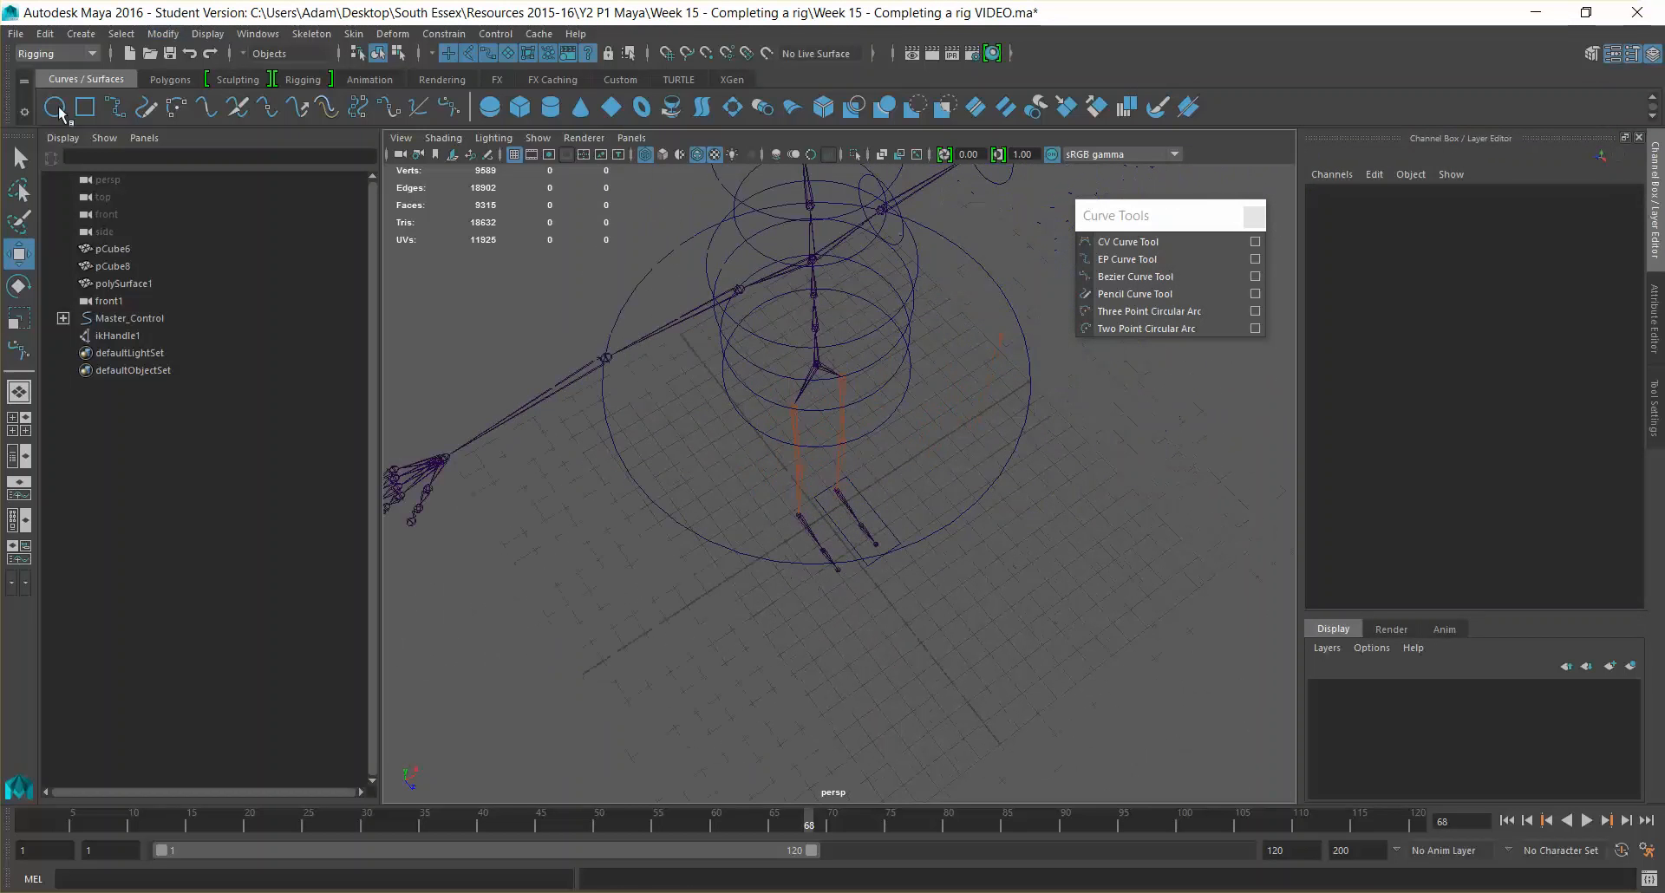
{"action": "left_click_drag", "start_coordinate": [801, 532], "coordinate": [847, 549]}
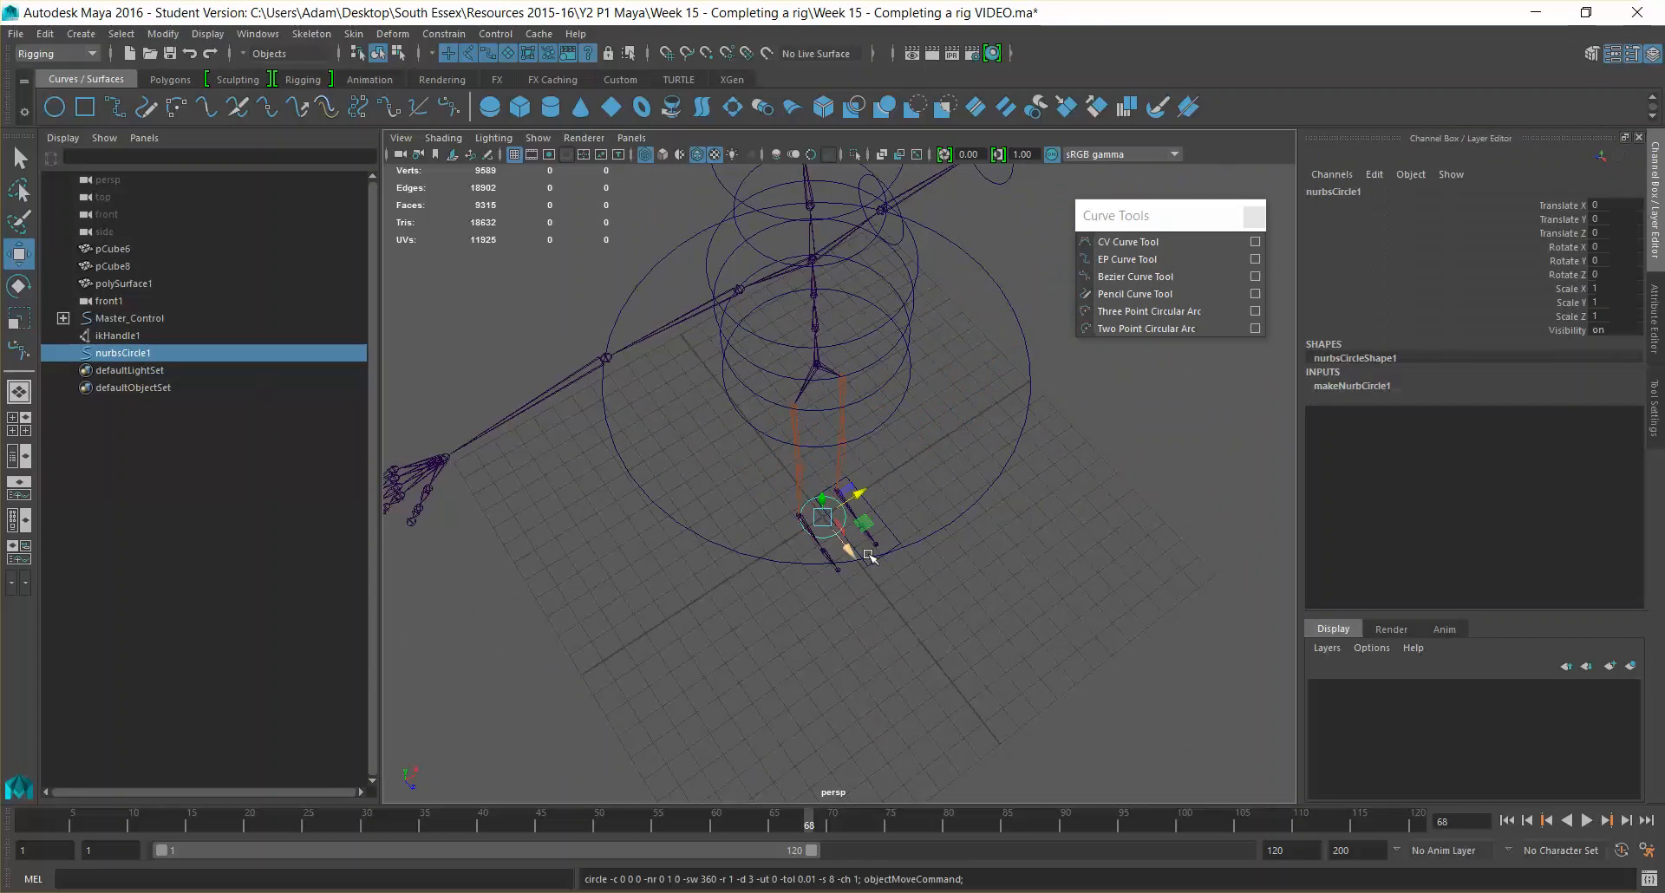
{"action": "left_click", "coordinate": [1398, 389]}
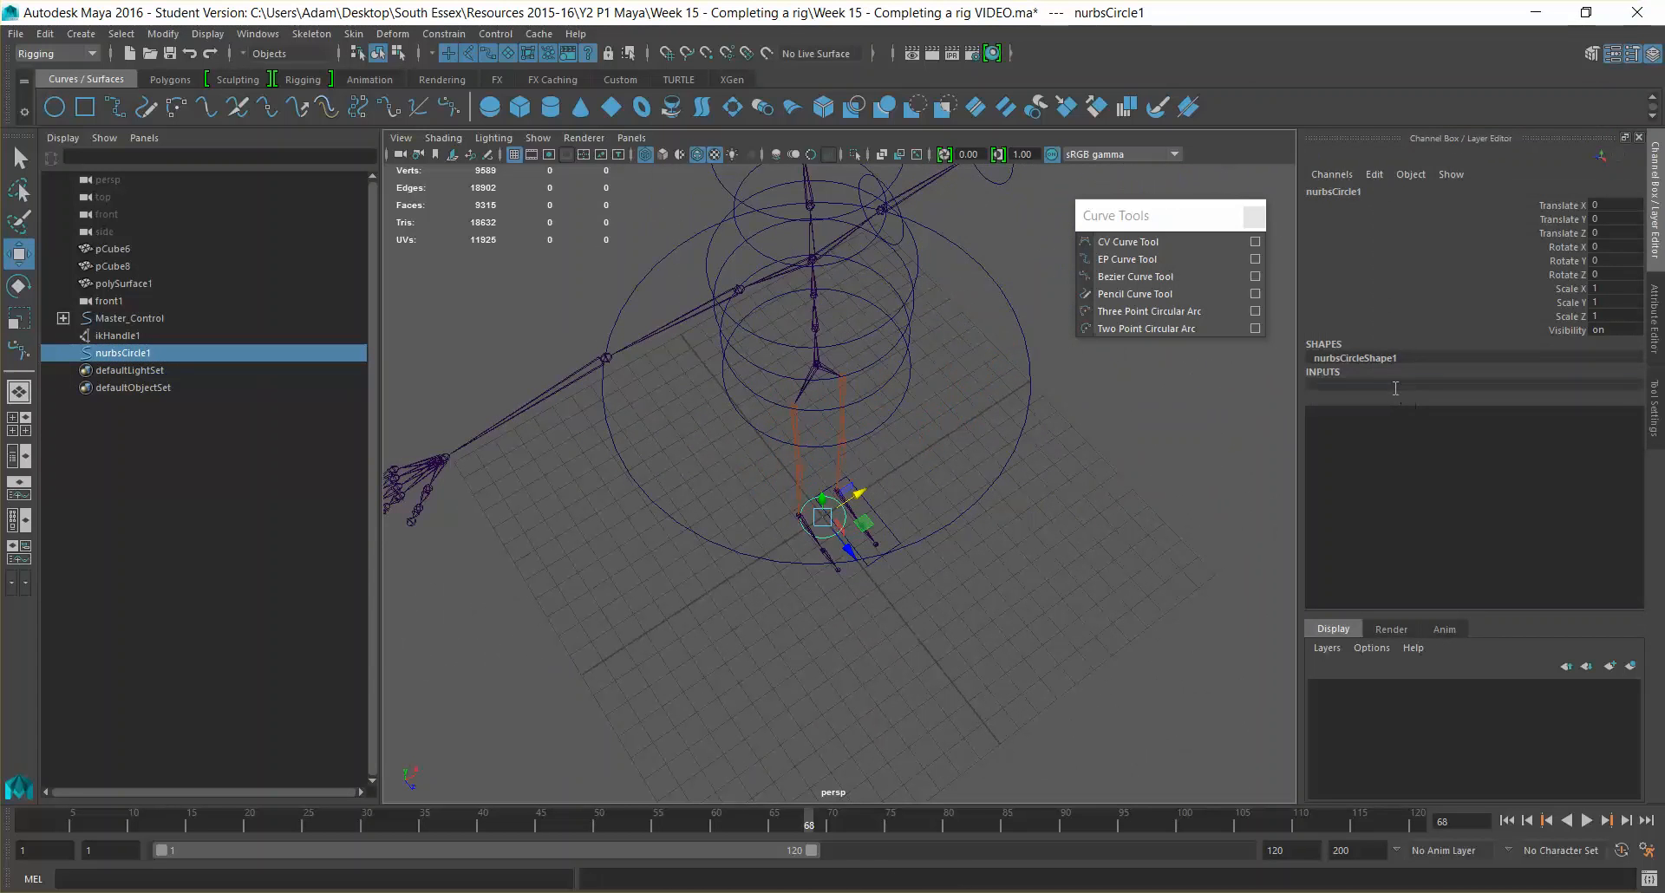
{"action": "left_click", "coordinate": [1607, 482]}
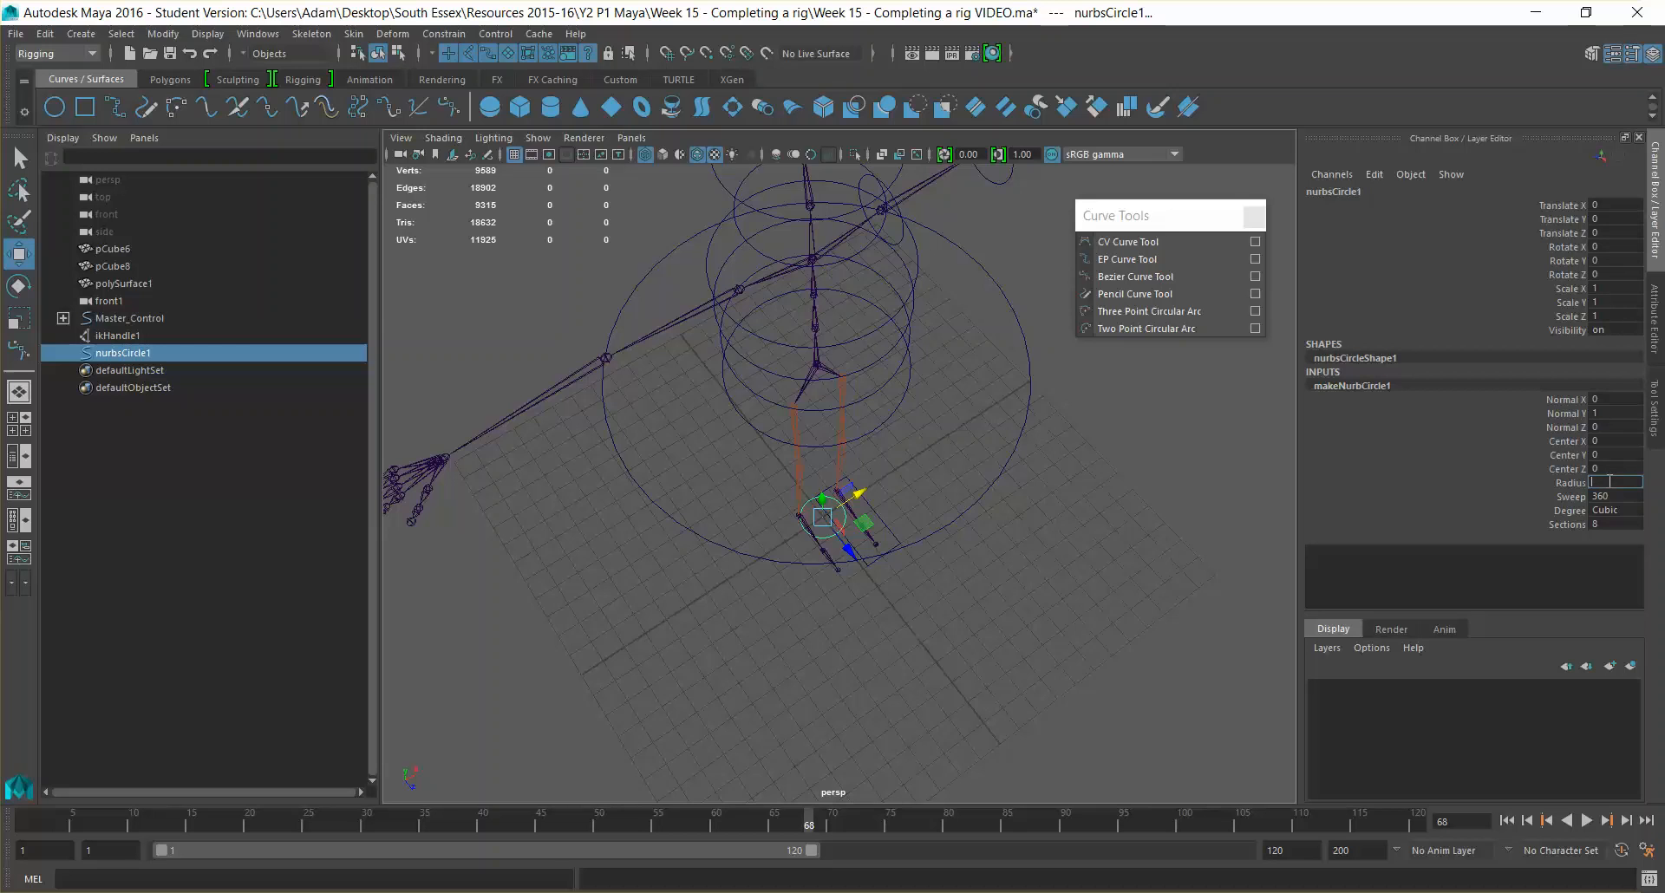
Raise the new circle to shoulder height, about 17.87 in Translate Y, and set its Rotate Z to 90
{"action": "left_click_drag", "start_coordinate": [880, 322], "coordinate": [892, 368], "text": "alt"}
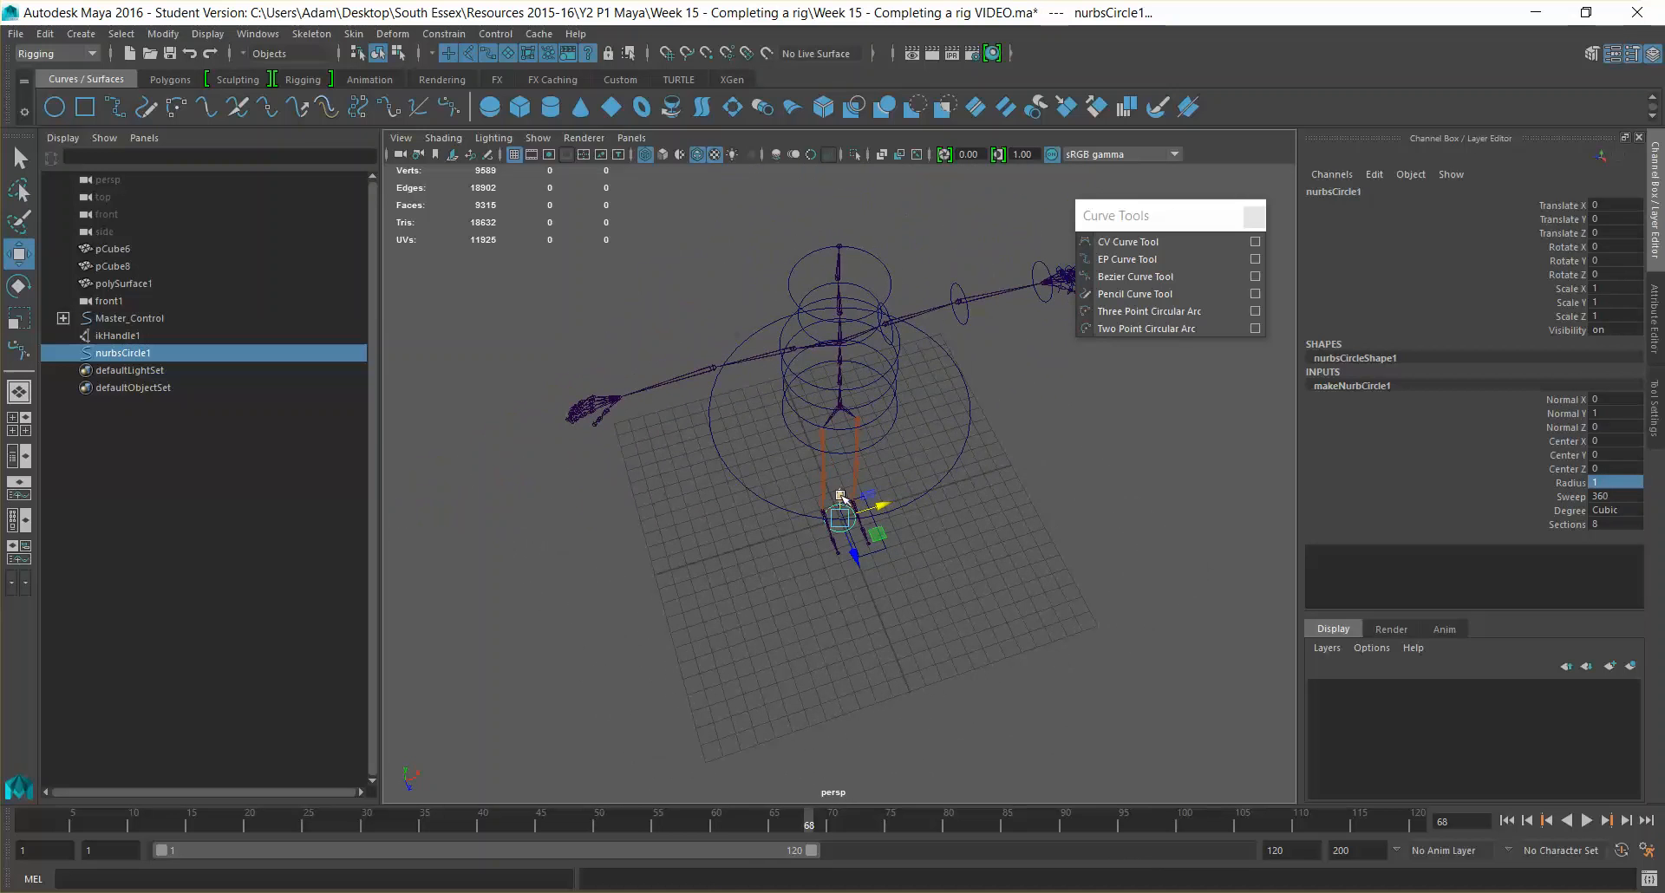
{"action": "mouse_move", "coordinate": [840, 496]}
{"action": "left_mouse_down"}
{"action": "mouse_move", "coordinate": [844, 299]}
{"action": "mouse_move", "coordinate": [928, 310]}
{"action": "mouse_move", "coordinate": [911, 312]}
{"action": "mouse_move", "coordinate": [917, 336]}
{"action": "mouse_move", "coordinate": [962, 335]}
{"action": "mouse_move", "coordinate": [847, 524]}
{"action": "mouse_move", "coordinate": [783, 491]}
{"action": "mouse_move", "coordinate": [658, 496]}
{"action": "mouse_move", "coordinate": [859, 503]}
{"action": "left_mouse_up"}
{"action": "key", "text": "e"}
{"action": "left_click", "coordinate": [1626, 275]}
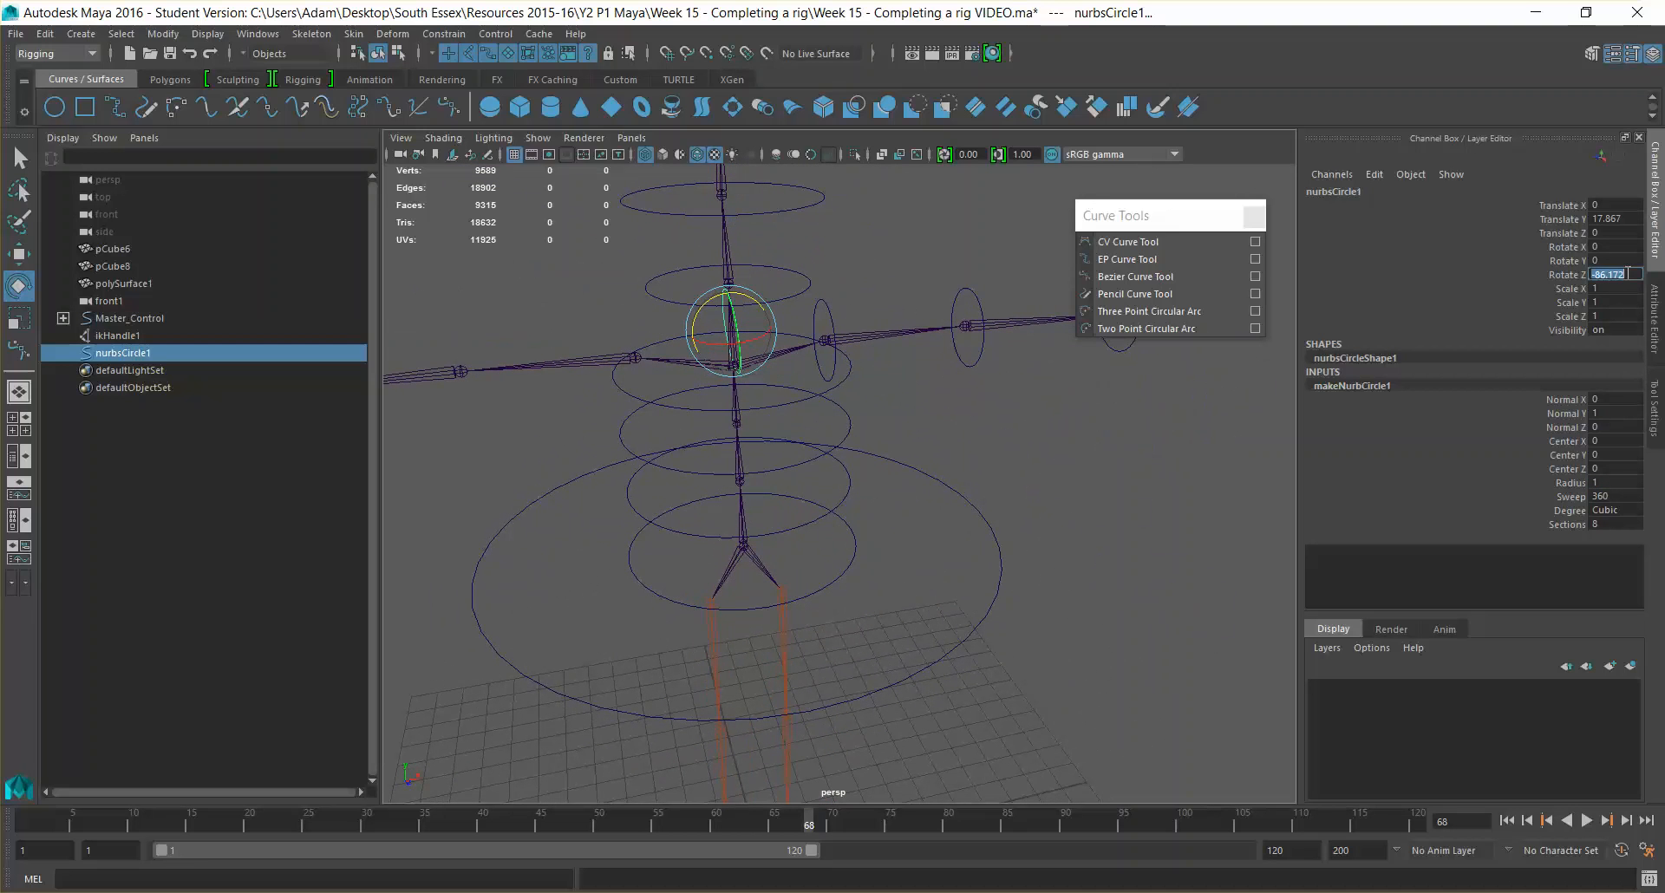
Move the upright circle sideways along X to the mirrored right shoulder, at about -2.49 in Translate X
{"action": "key", "text": "w"}
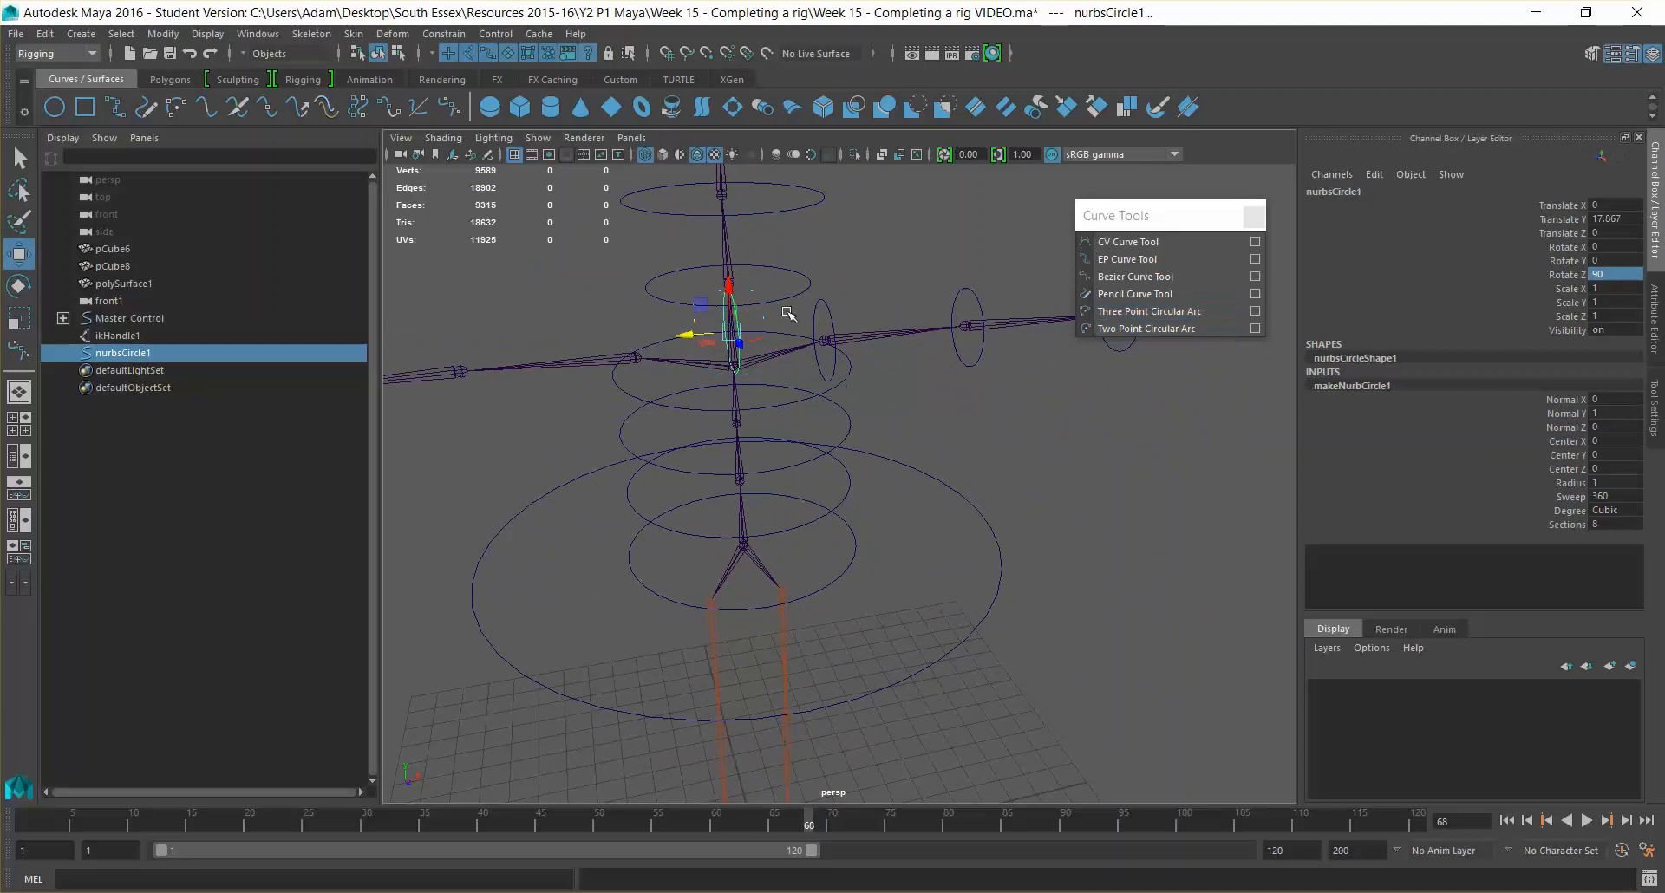
{"action": "left_click_drag", "start_coordinate": [685, 333], "coordinate": [785, 338]}
{"action": "mouse_move", "coordinate": [902, 395]}
{"action": "left_mouse_down", "text": "alt"}
{"action": "mouse_move", "coordinate": [737, 409]}
{"action": "mouse_move", "coordinate": [941, 438]}
{"action": "mouse_move", "coordinate": [921, 397]}
{"action": "left_mouse_up", "text": "alt"}
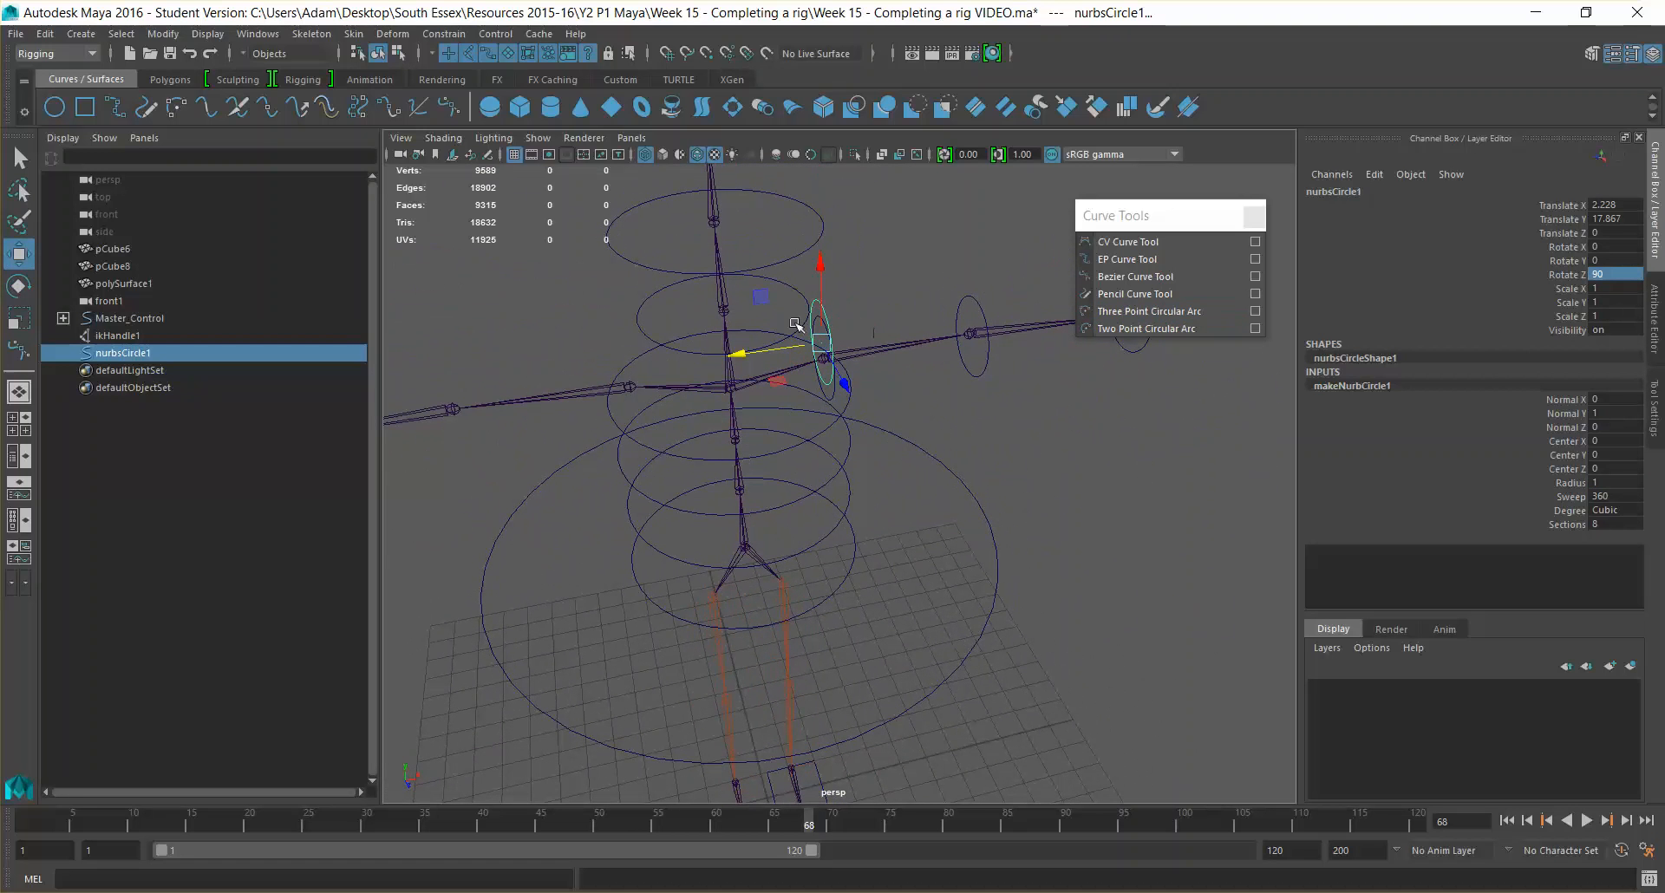
{"action": "scroll", "coordinate": [781, 339], "scroll_direction": "down", "scroll_amount": 3}
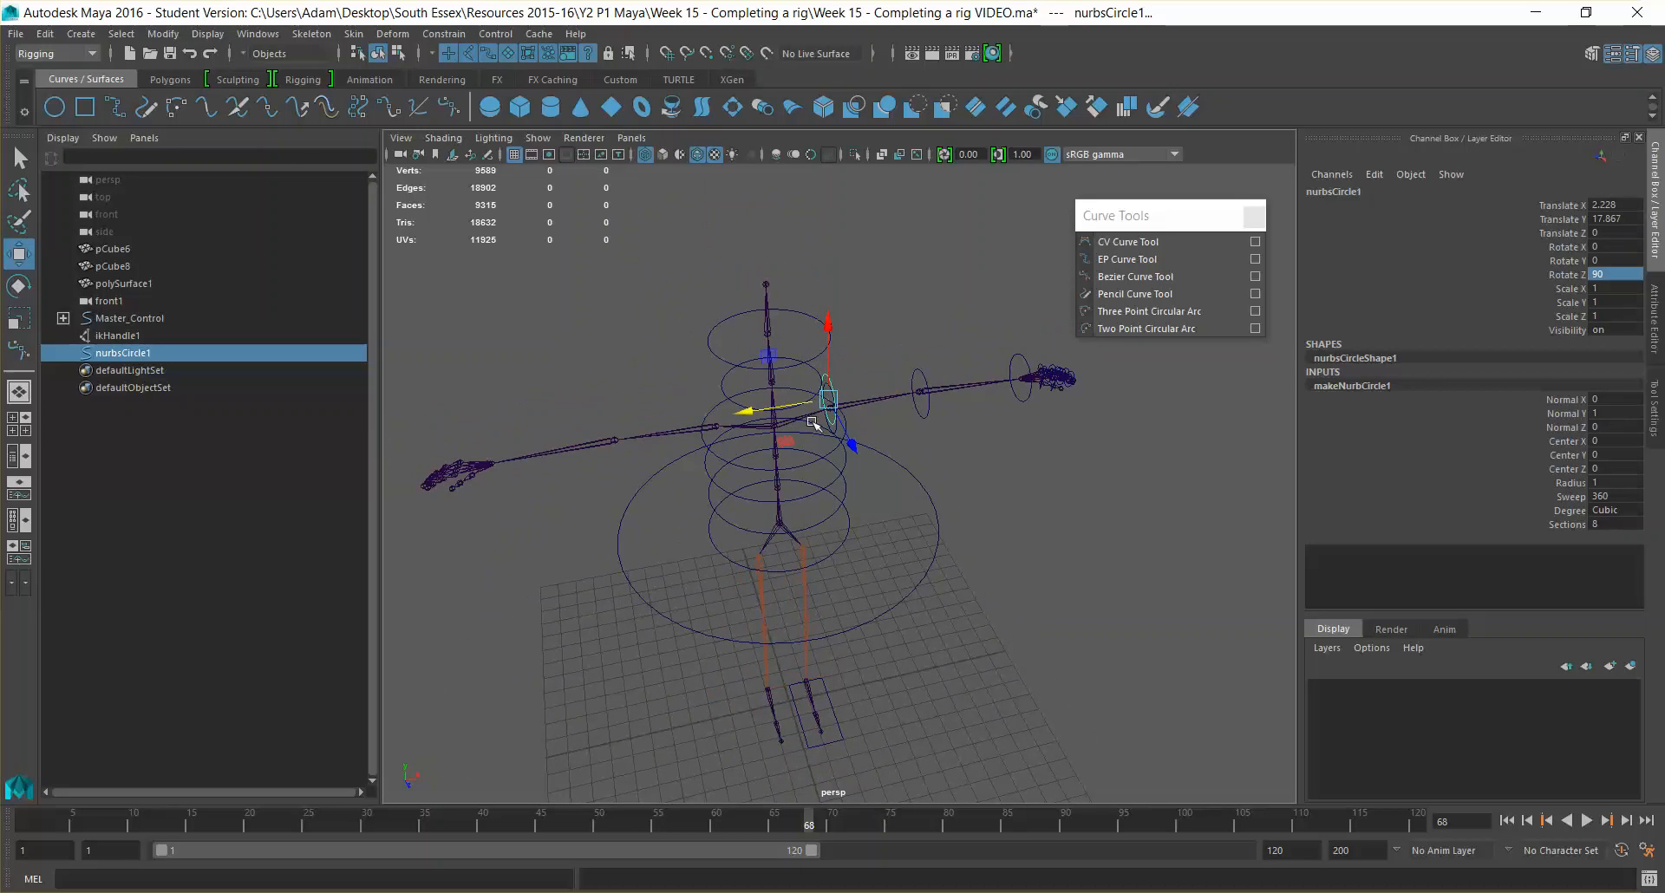
{"action": "left_click_drag", "start_coordinate": [748, 414], "coordinate": [623, 417]}
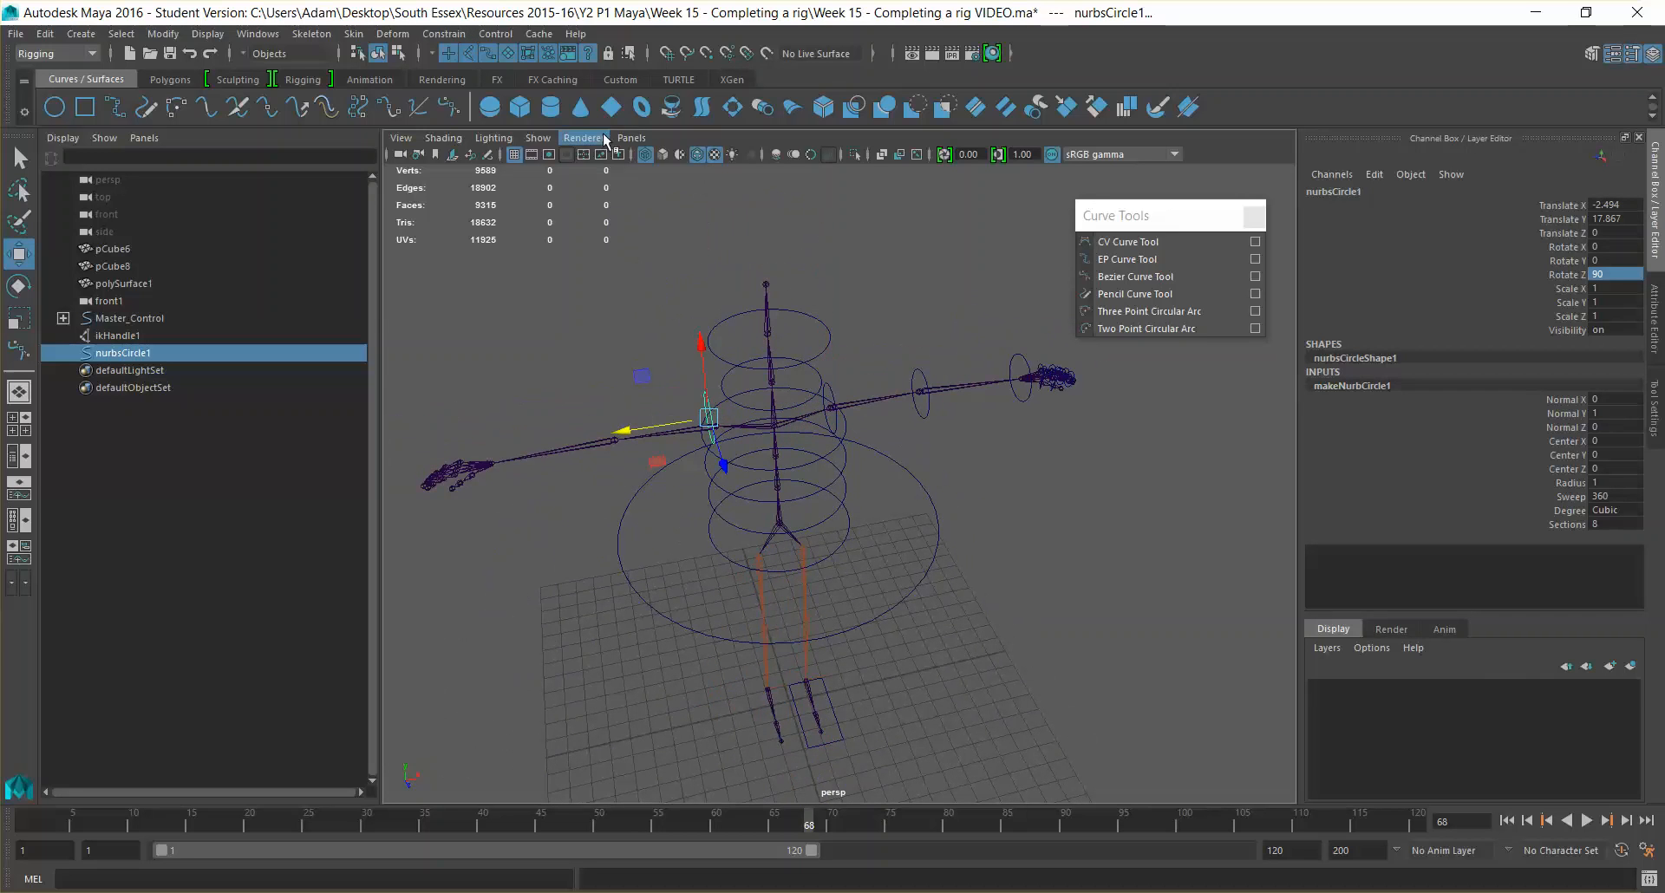
Switch to the front view and snap the circle onto the centre of the right shoulder joint
{"action": "left_click", "coordinate": [631, 138]}
{"action": "mouse_move", "coordinate": [704, 155]}
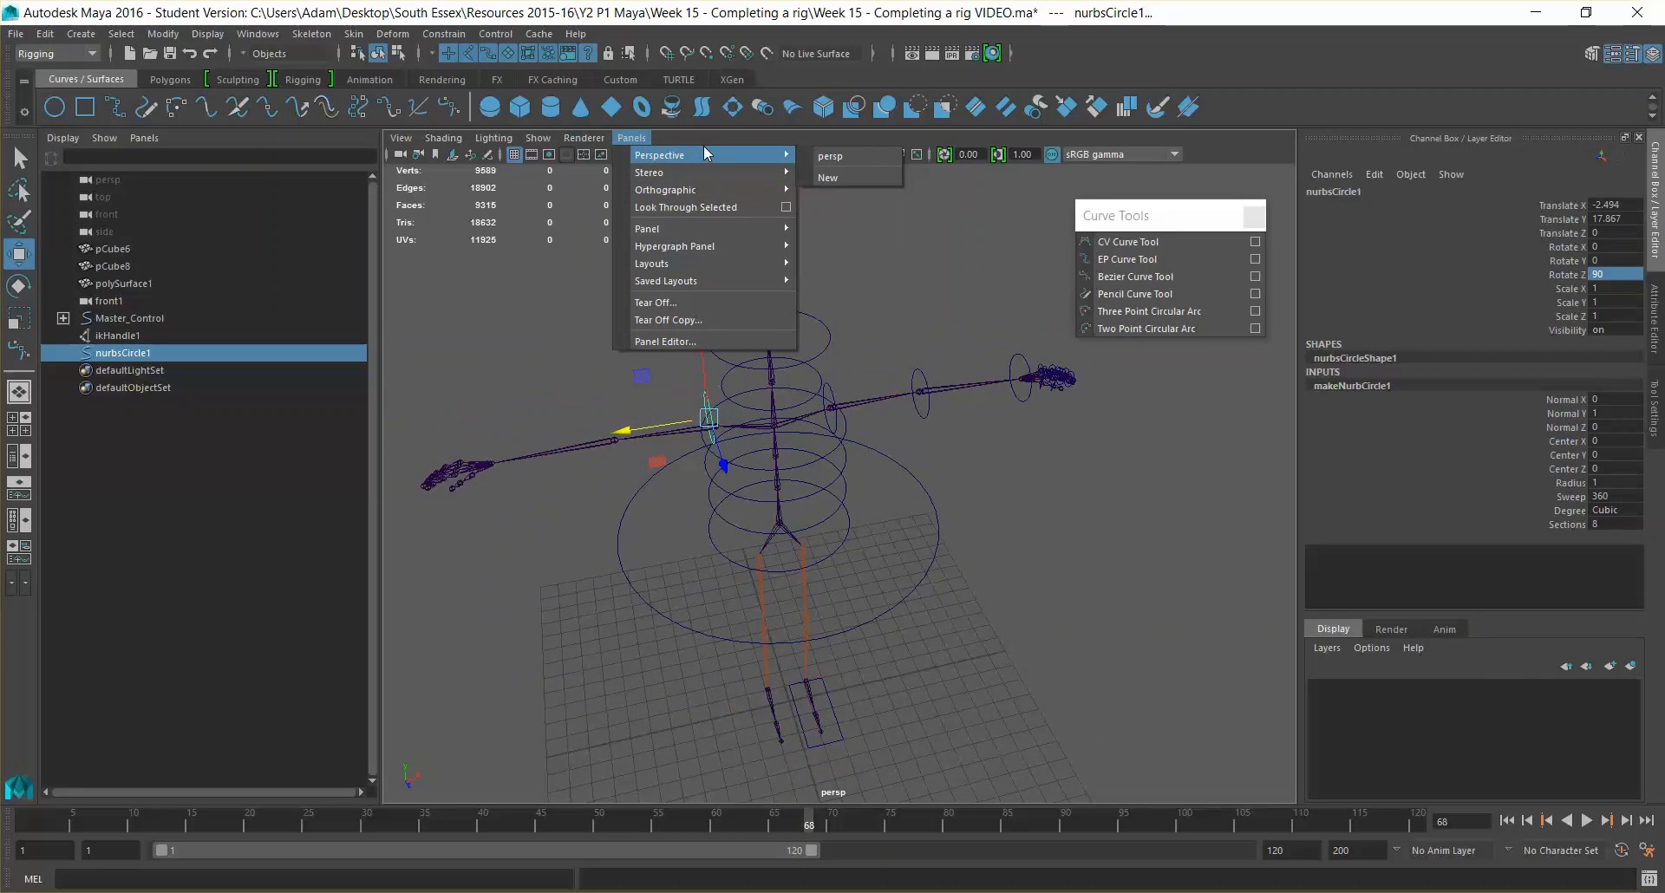
{"action": "mouse_move", "coordinate": [700, 189]}
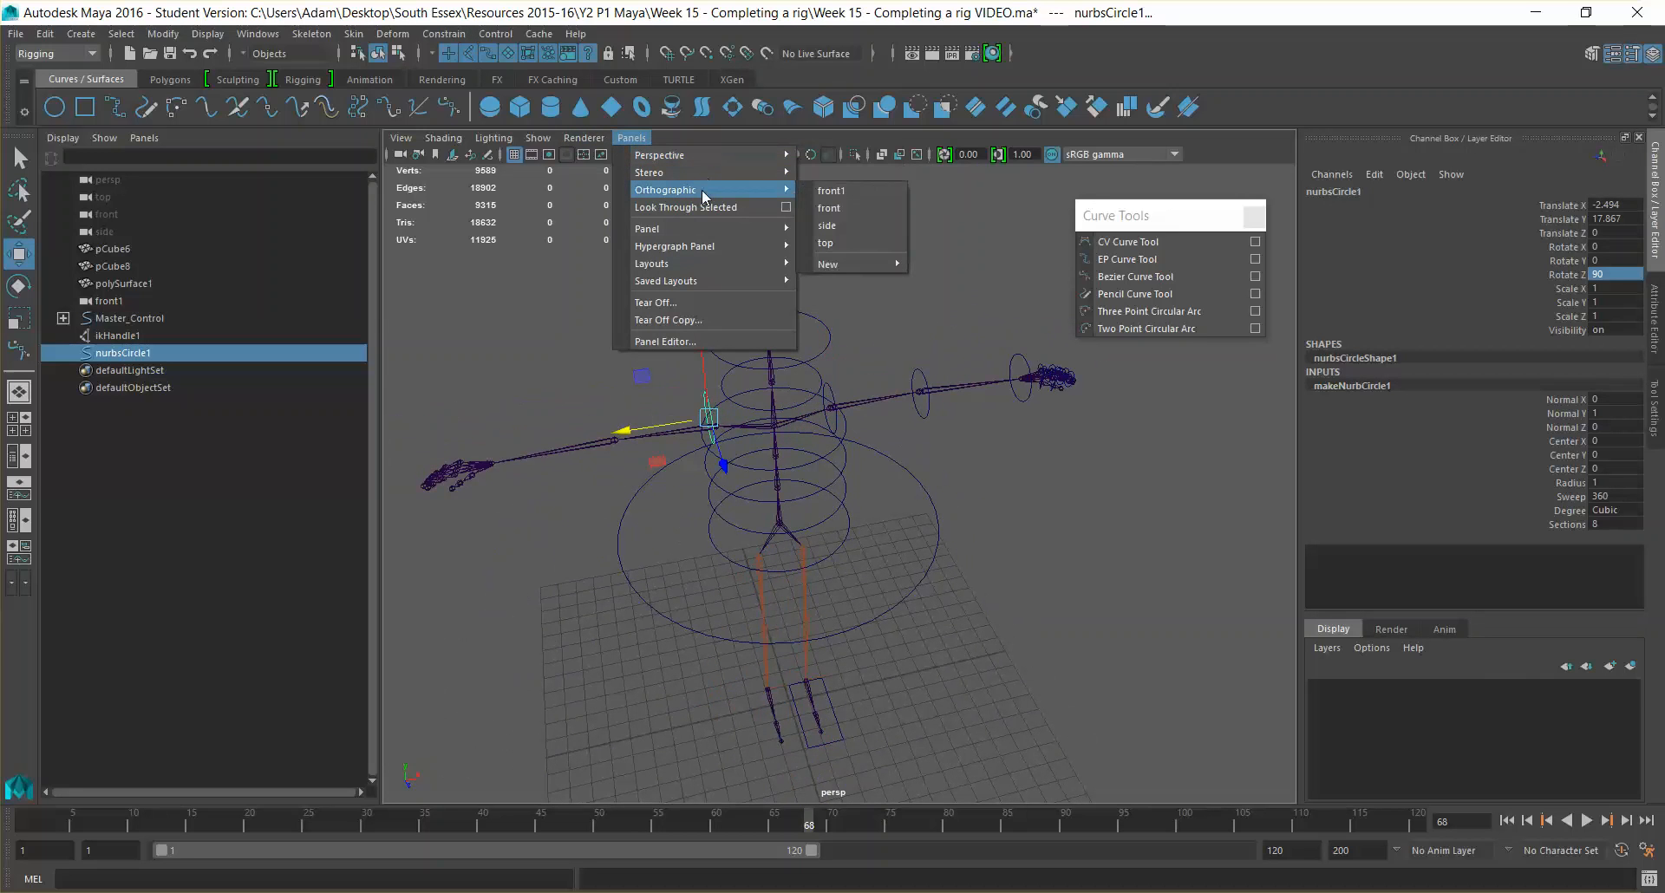
{"action": "left_click", "coordinate": [857, 205]}
{"action": "key", "text": "f"}
{"action": "scroll", "coordinate": [899, 390], "scroll_direction": "down", "scroll_amount": 4}
{"action": "key", "text": "v"}
{"action": "left_click_drag", "start_coordinate": [839, 483], "coordinate": [852, 513]}
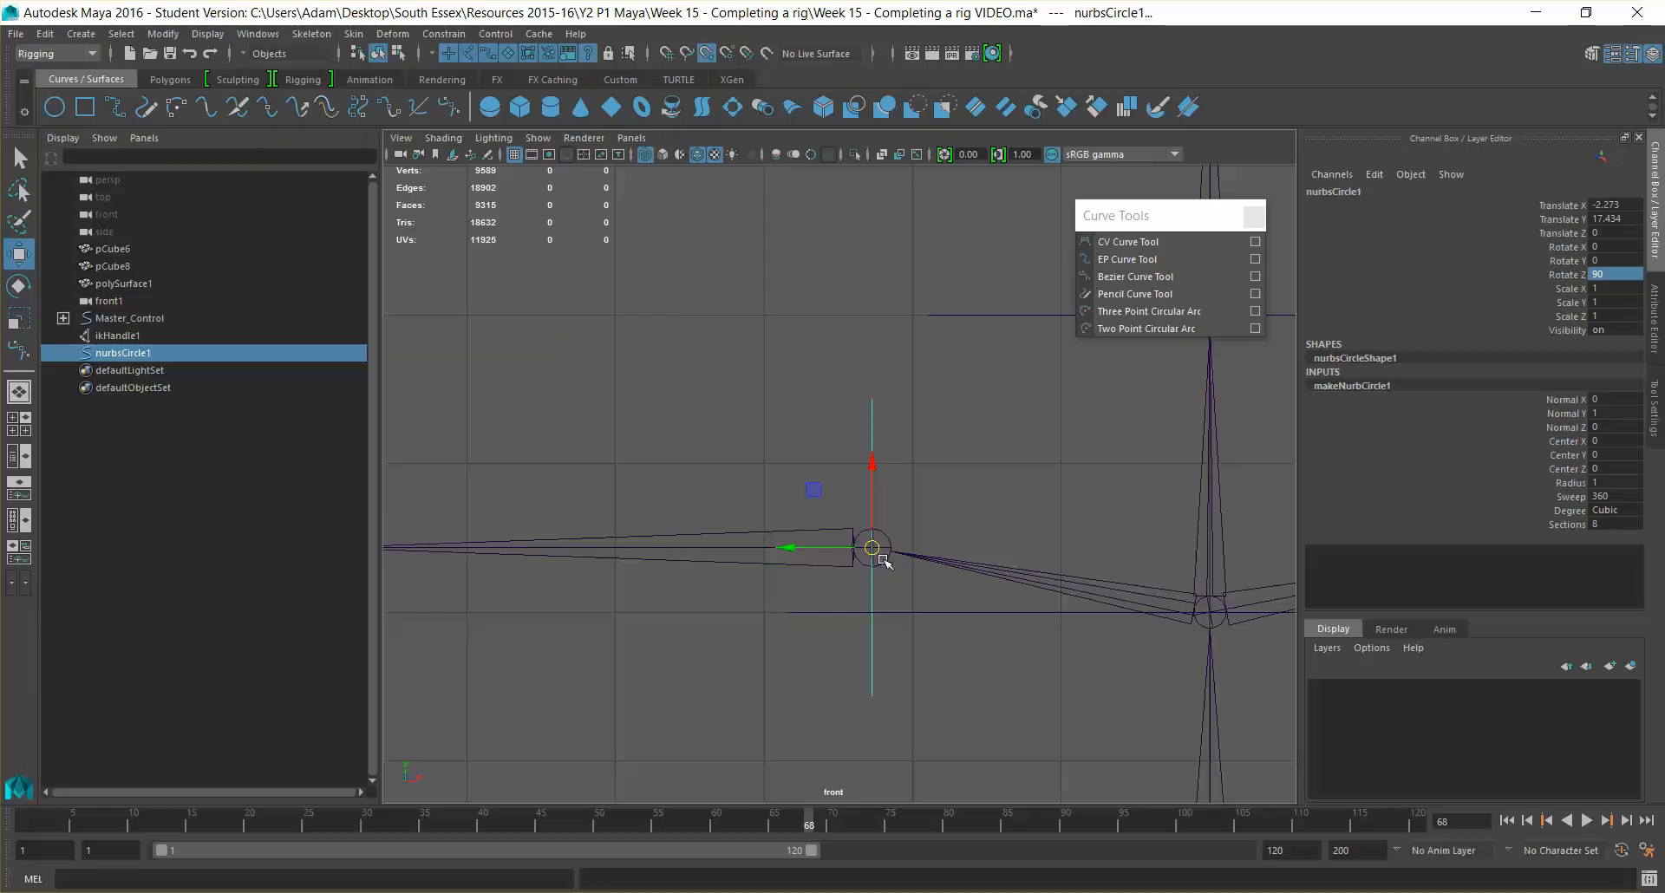
{"action": "scroll", "coordinate": [889, 521], "scroll_direction": "down", "scroll_amount": 2}
{"action": "middle_click_drag", "start_coordinate": [905, 471], "coordinate": [959, 461], "text": "alt"}
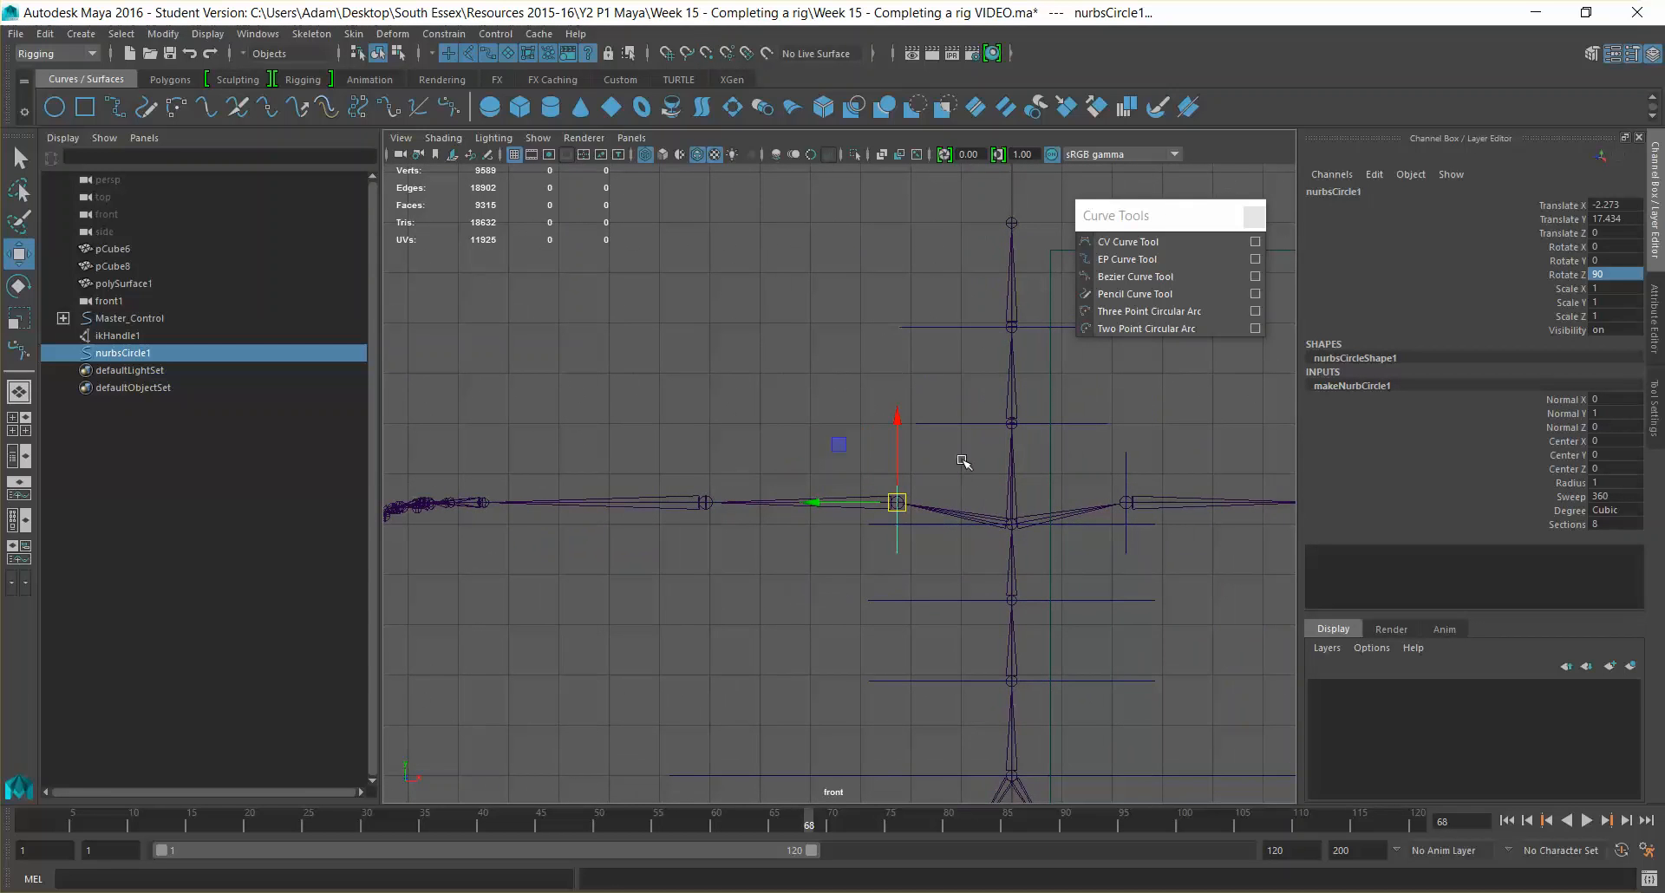
{"action": "double_click", "coordinate": [1358, 191]}
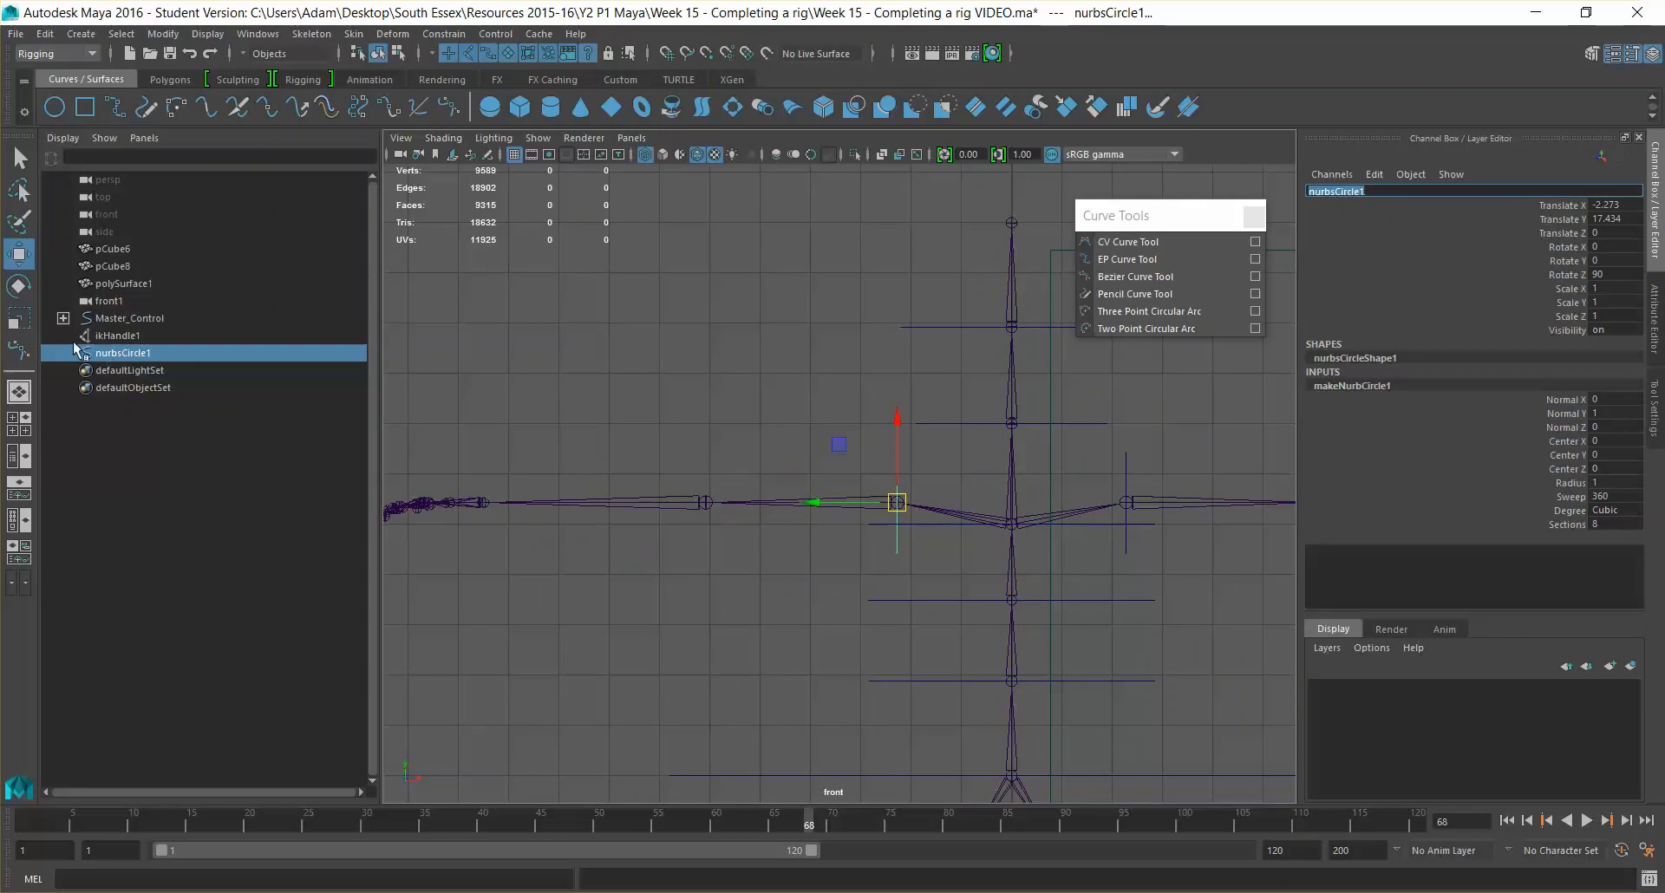
{"action": "left_click", "coordinate": [1077, 525]}
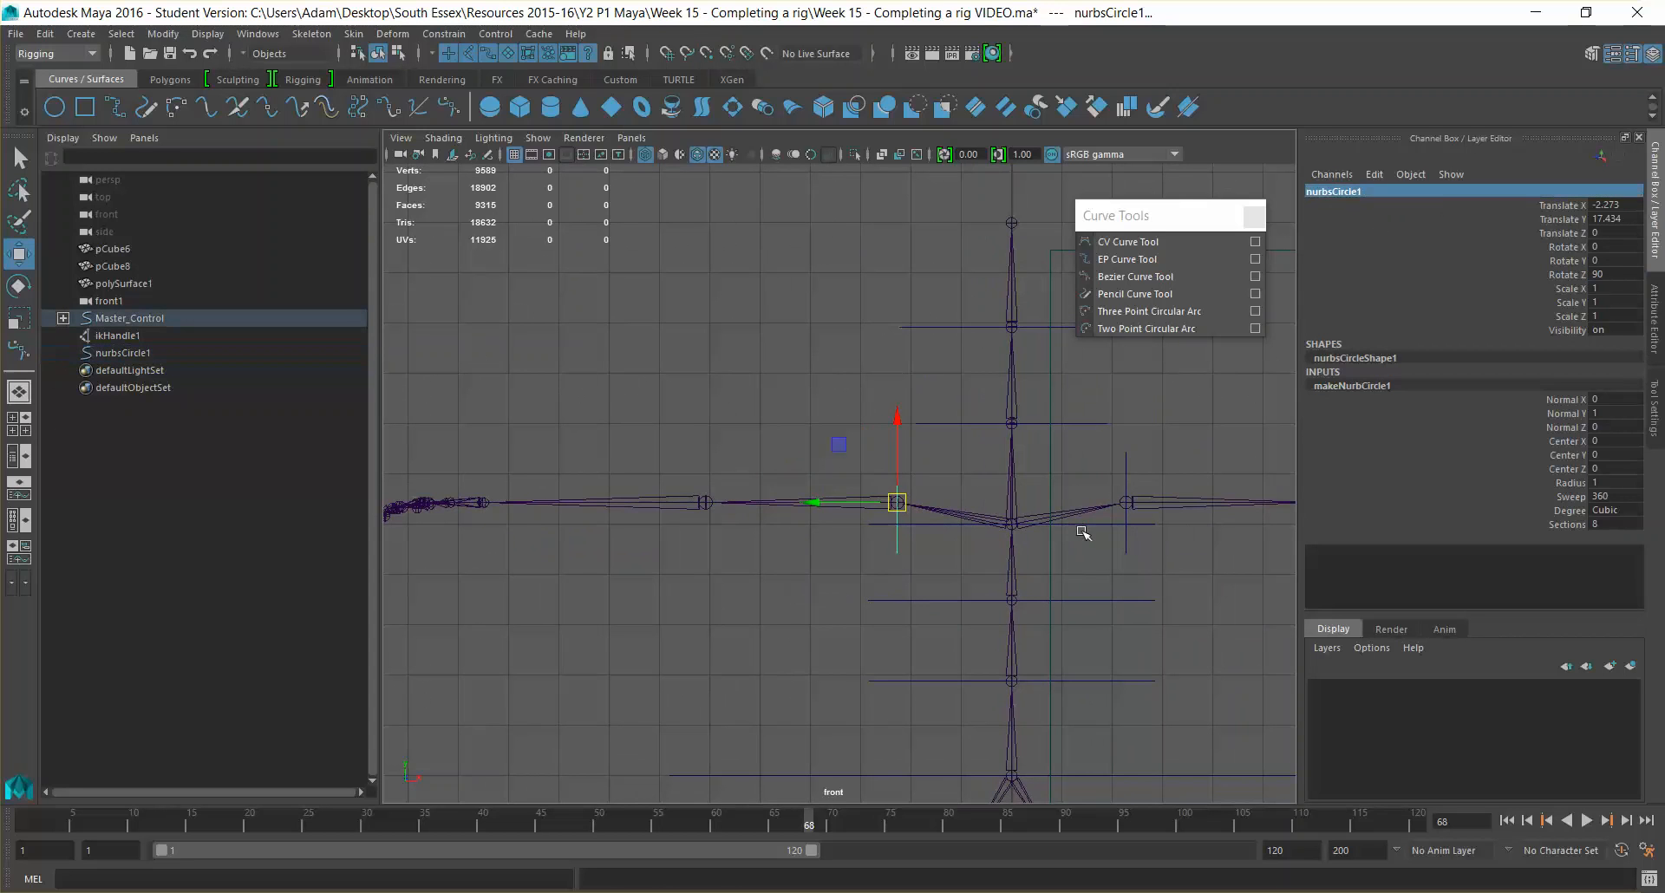
{"action": "left_click", "coordinate": [896, 473]}
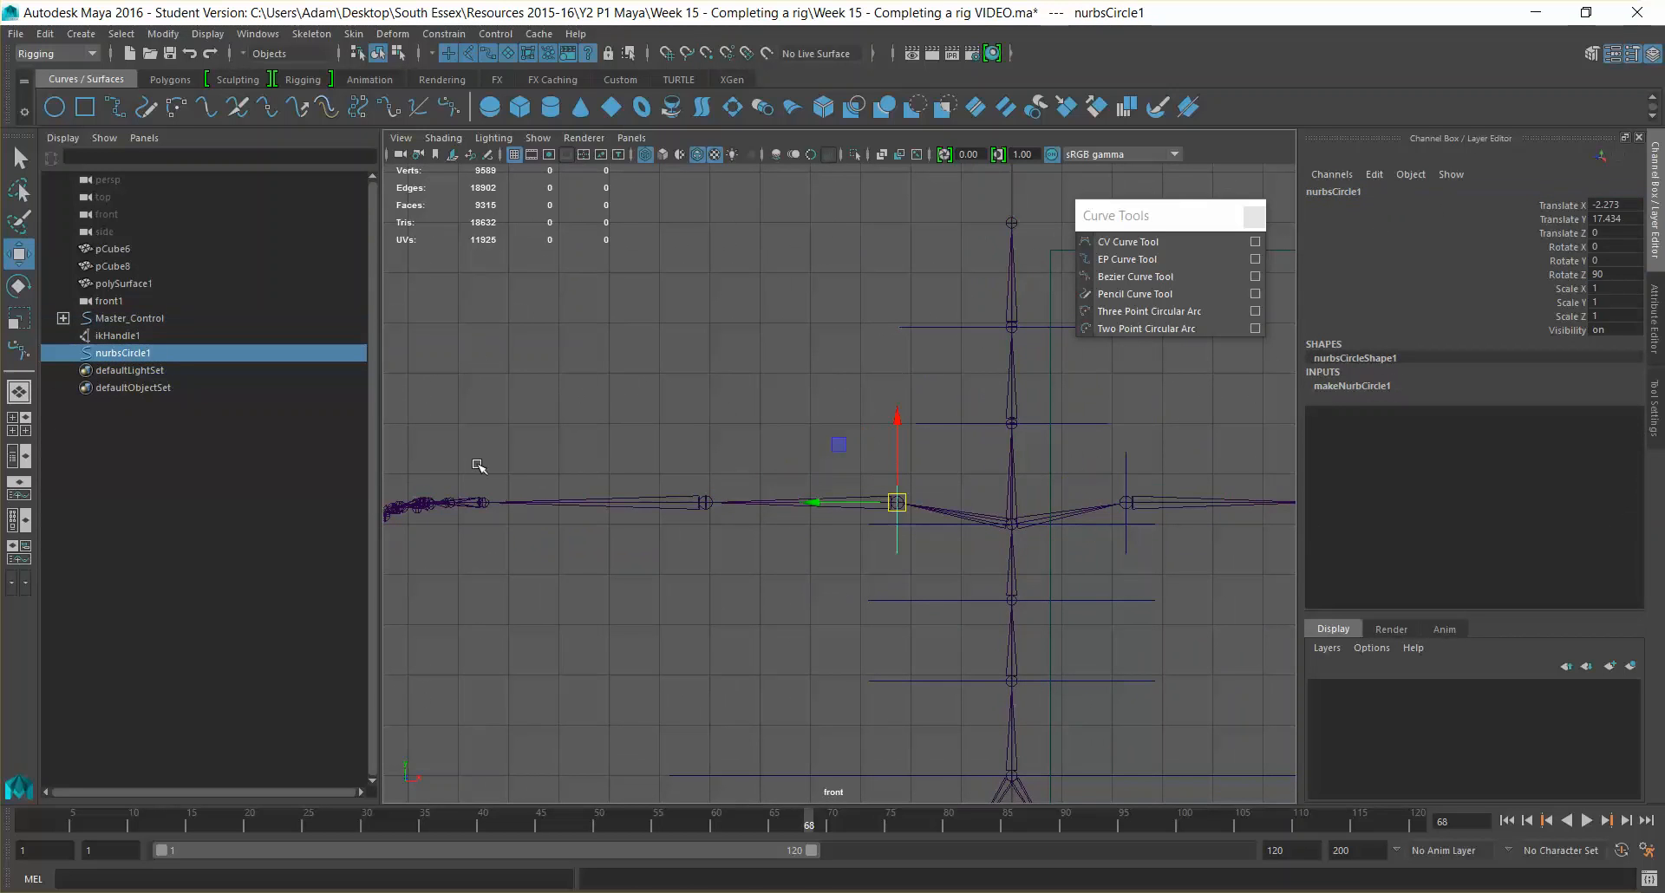
{"action": "middle_click_drag", "start_coordinate": [460, 450], "coordinate": [544, 451], "text": "alt"}
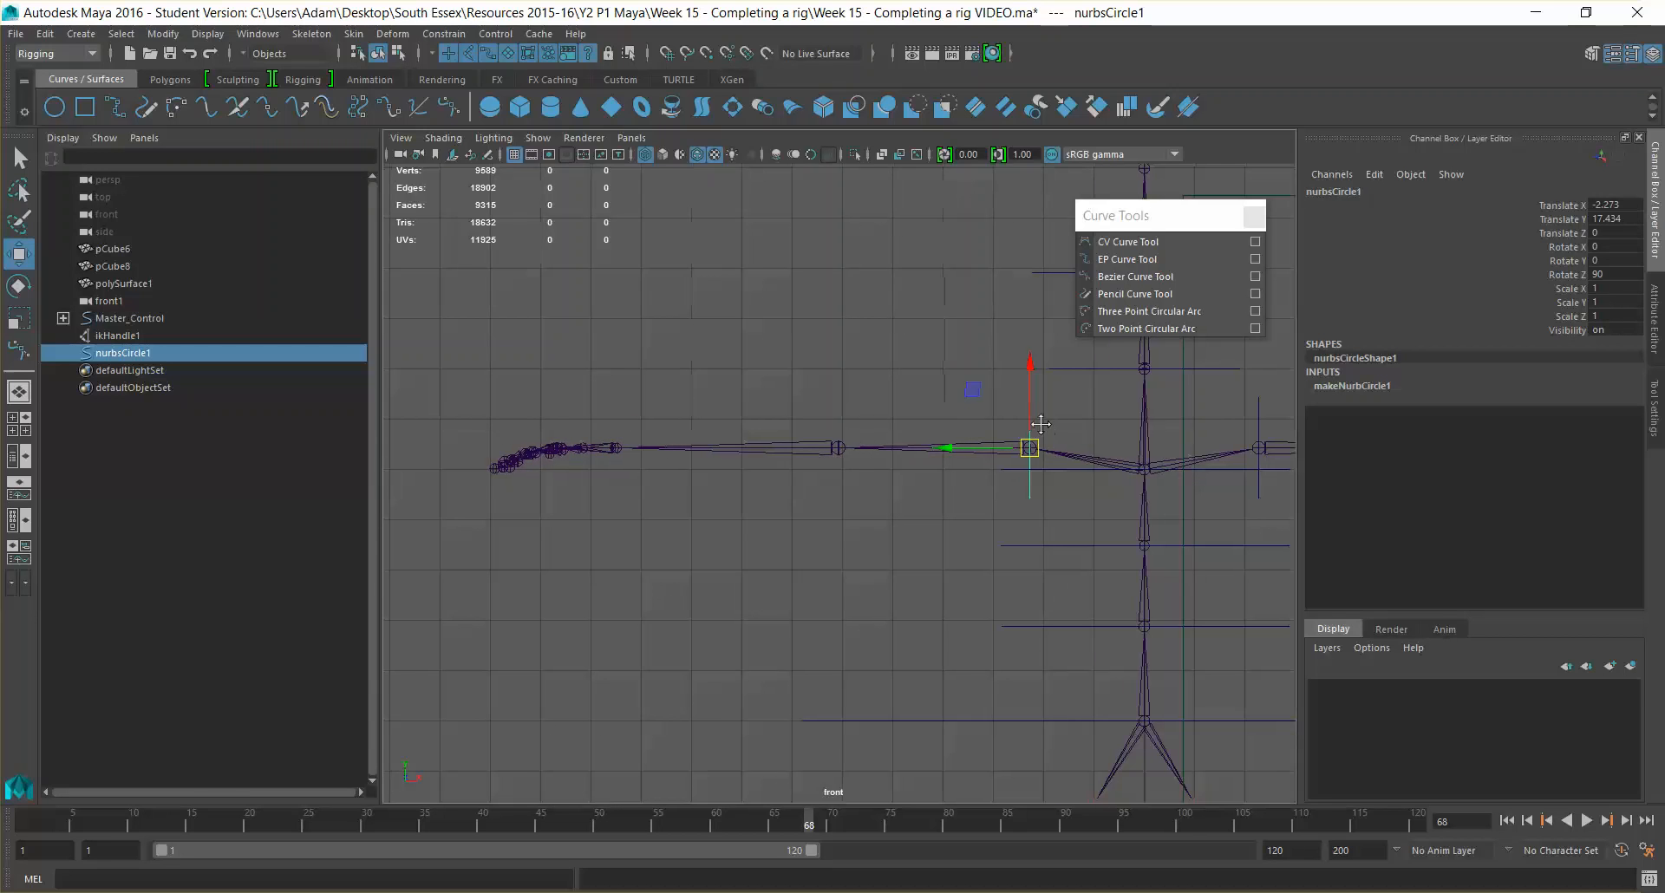
{"action": "middle_click_drag", "start_coordinate": [1055, 426], "coordinate": [956, 431], "text": "alt"}
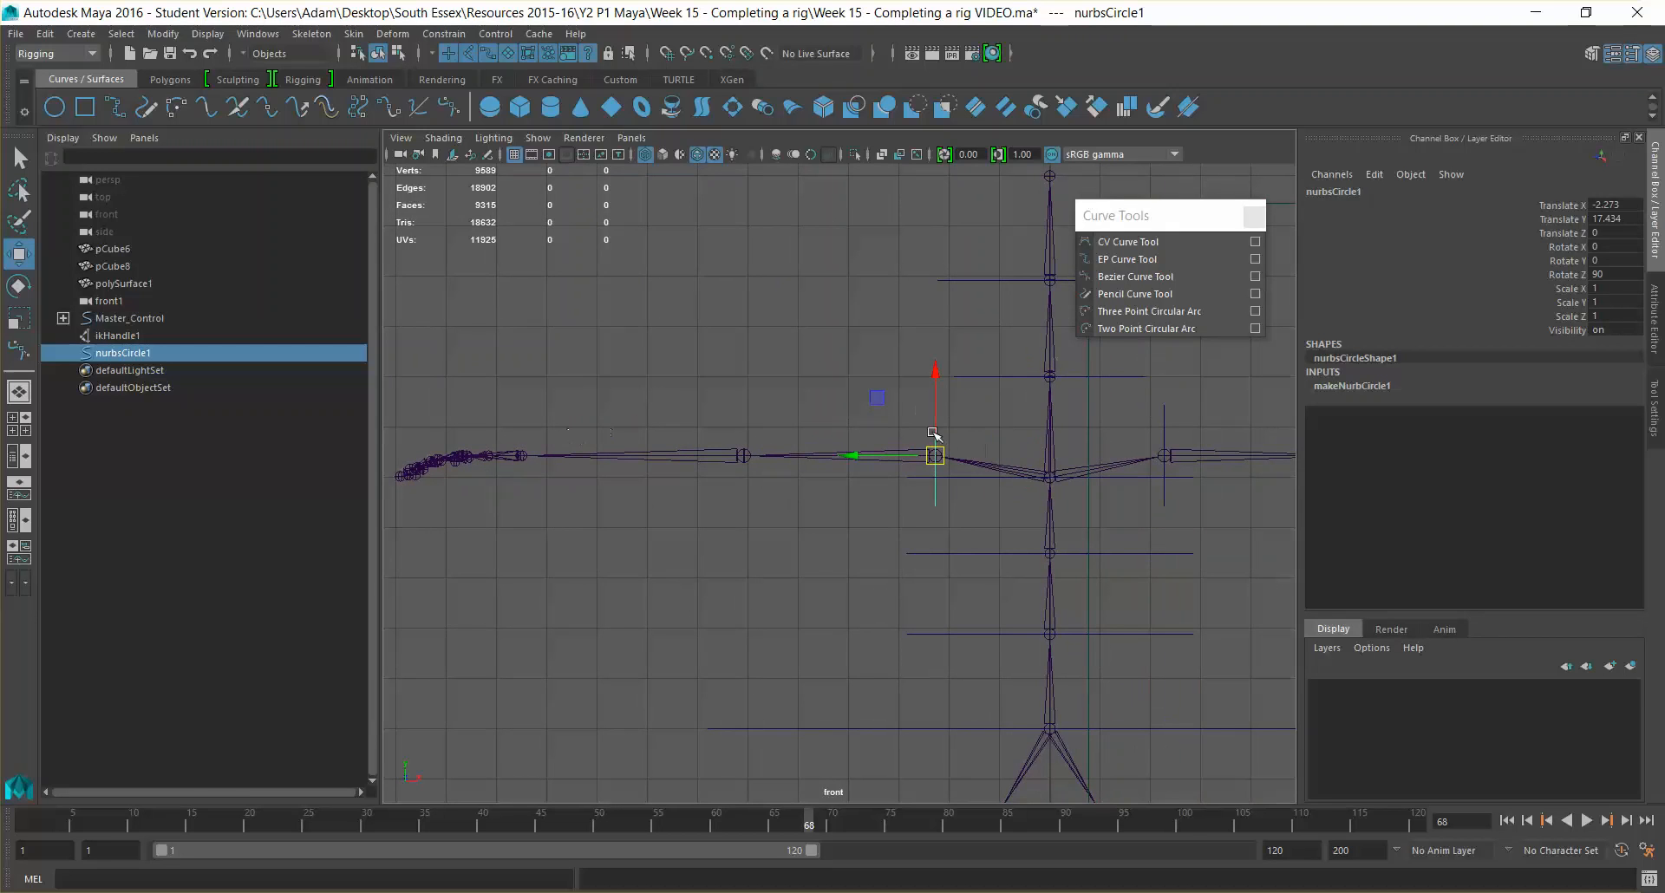
Try rotating the Spine_CTRL_3 control in the front view, undo the rotation, and clear the selection
{"action": "left_click", "coordinate": [961, 478]}
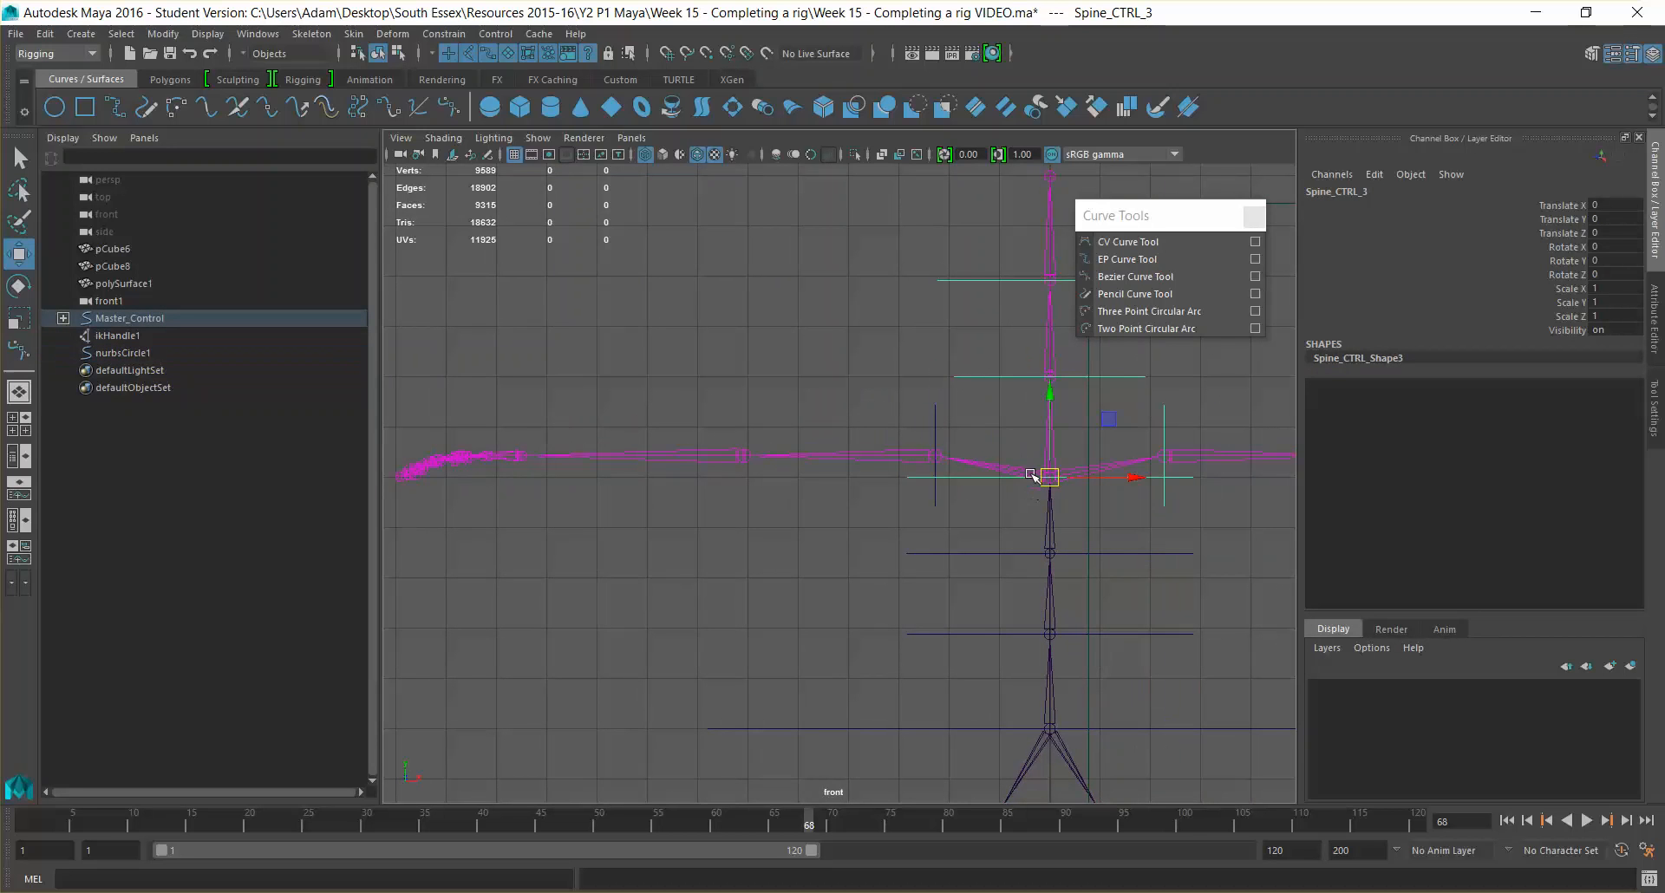
{"action": "scroll", "coordinate": [1025, 502], "scroll_direction": "down", "scroll_amount": 2}
{"action": "scroll", "coordinate": [1104, 535], "scroll_direction": "up", "scroll_amount": 1}
{"action": "middle_click_drag", "start_coordinate": [1083, 536], "coordinate": [866, 539], "text": "alt"}
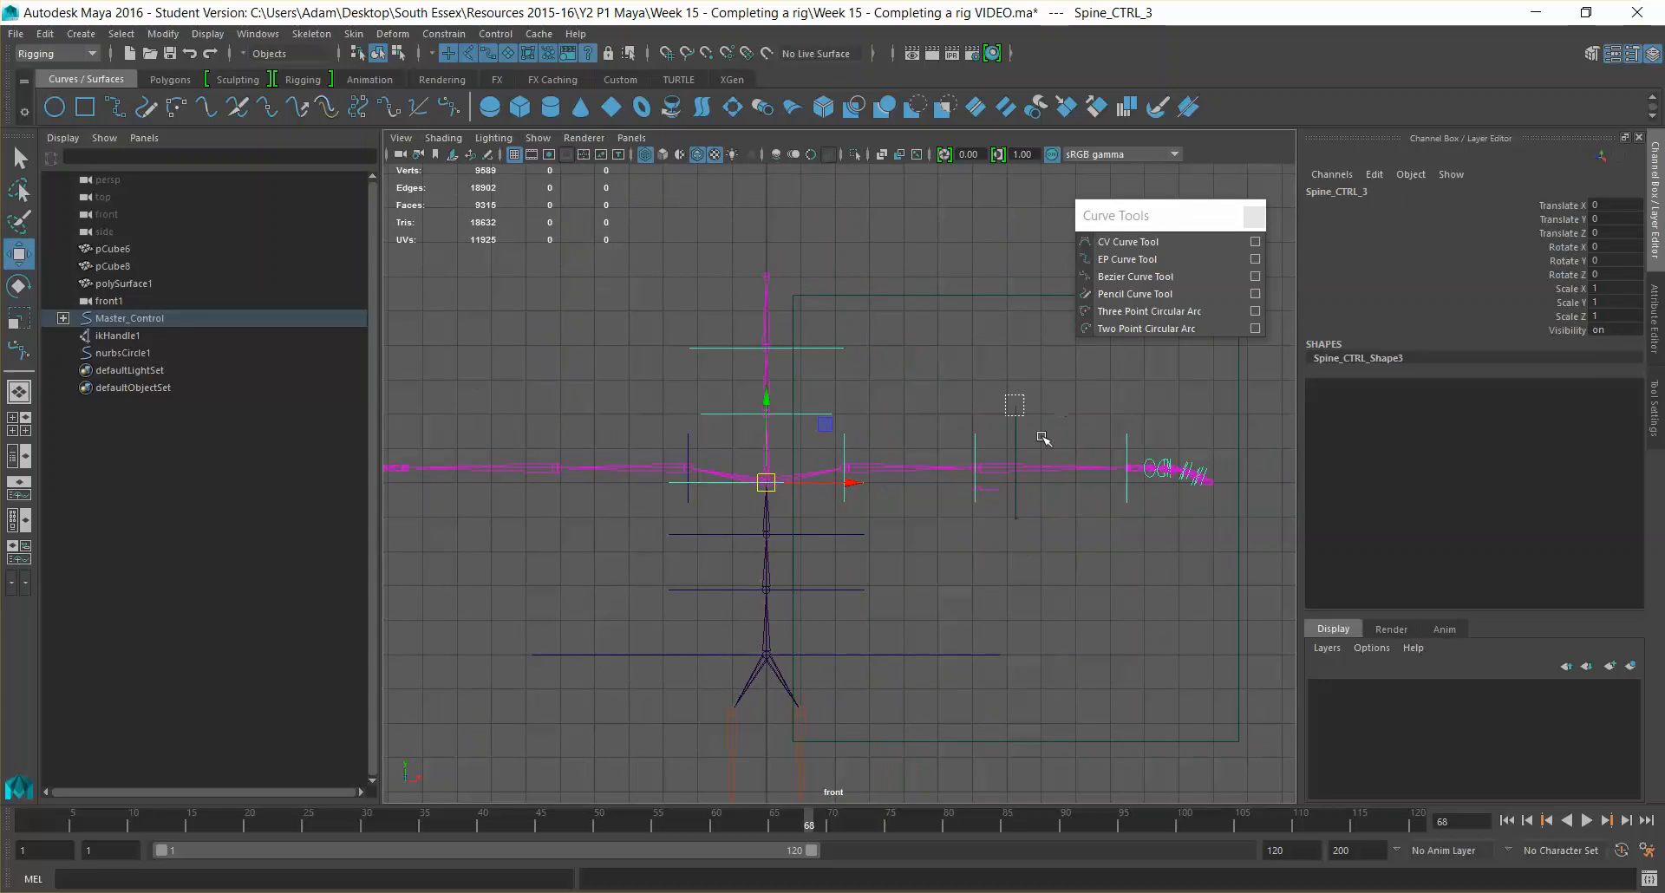
{"action": "left_click_drag", "start_coordinate": [1006, 395], "coordinate": [1043, 438]}
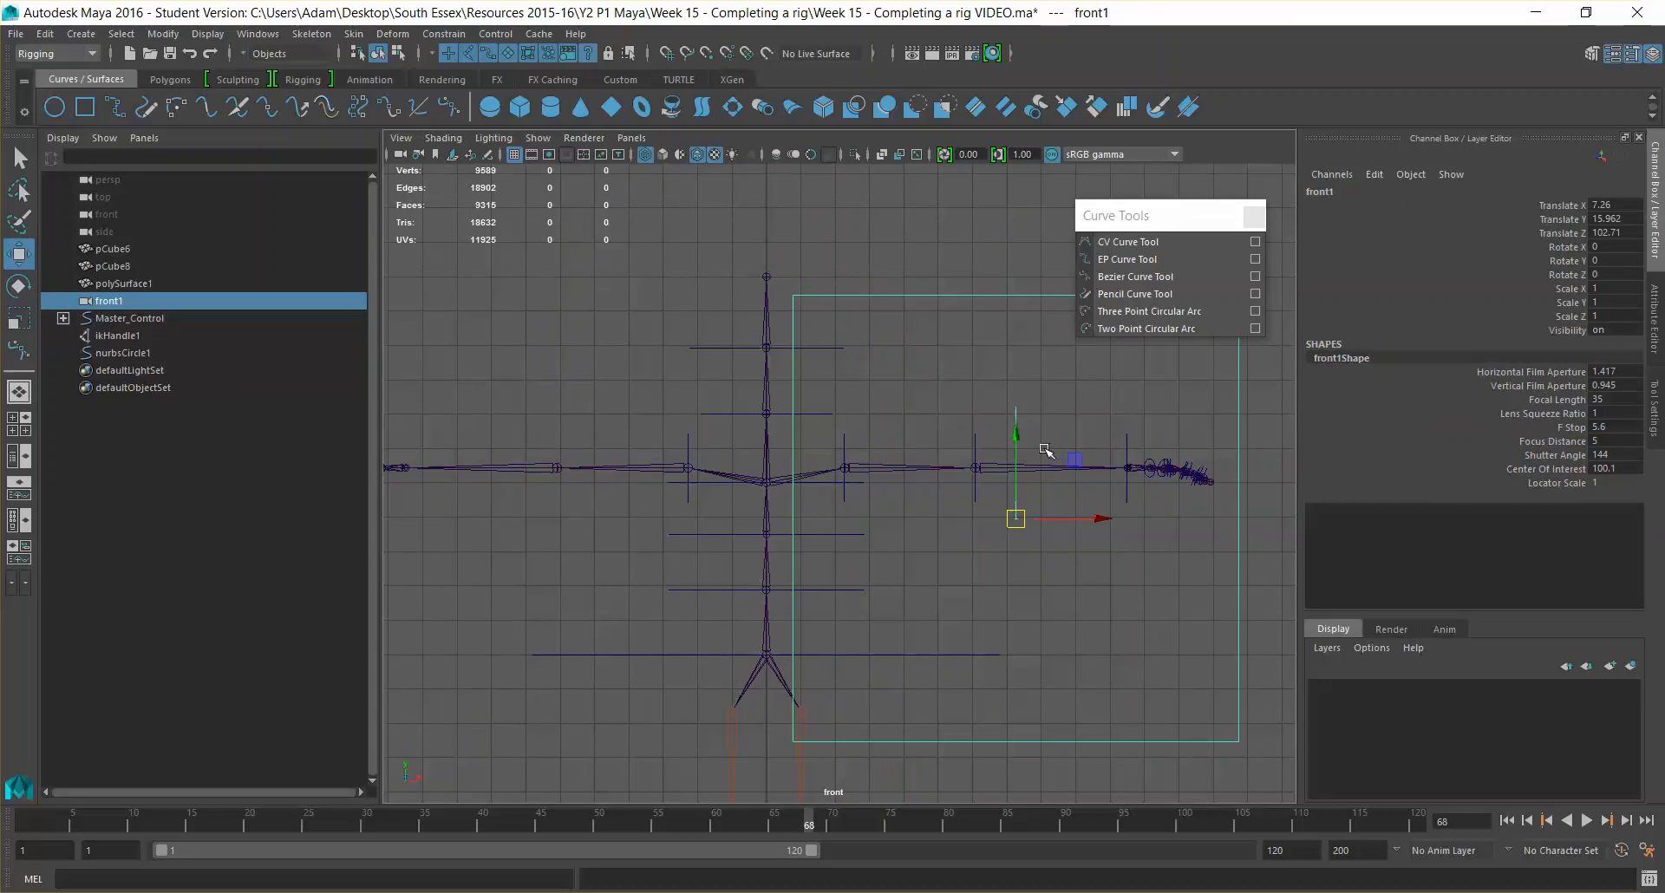
{"action": "left_click", "coordinate": [695, 444]}
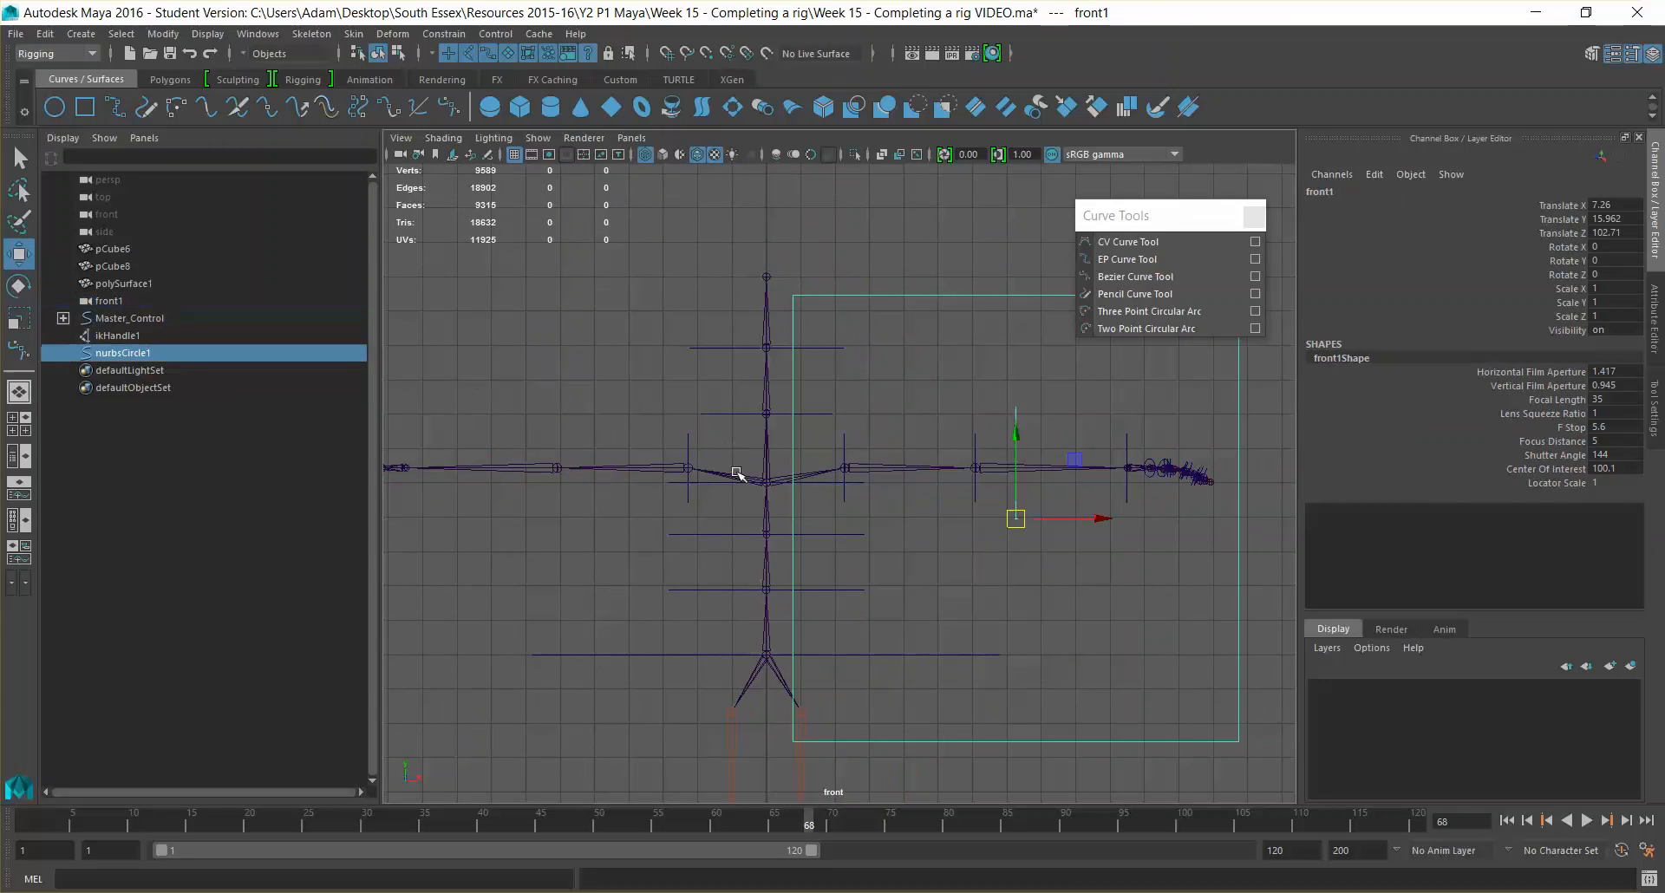
{"action": "left_click", "coordinate": [726, 482]}
{"action": "key", "text": "e"}
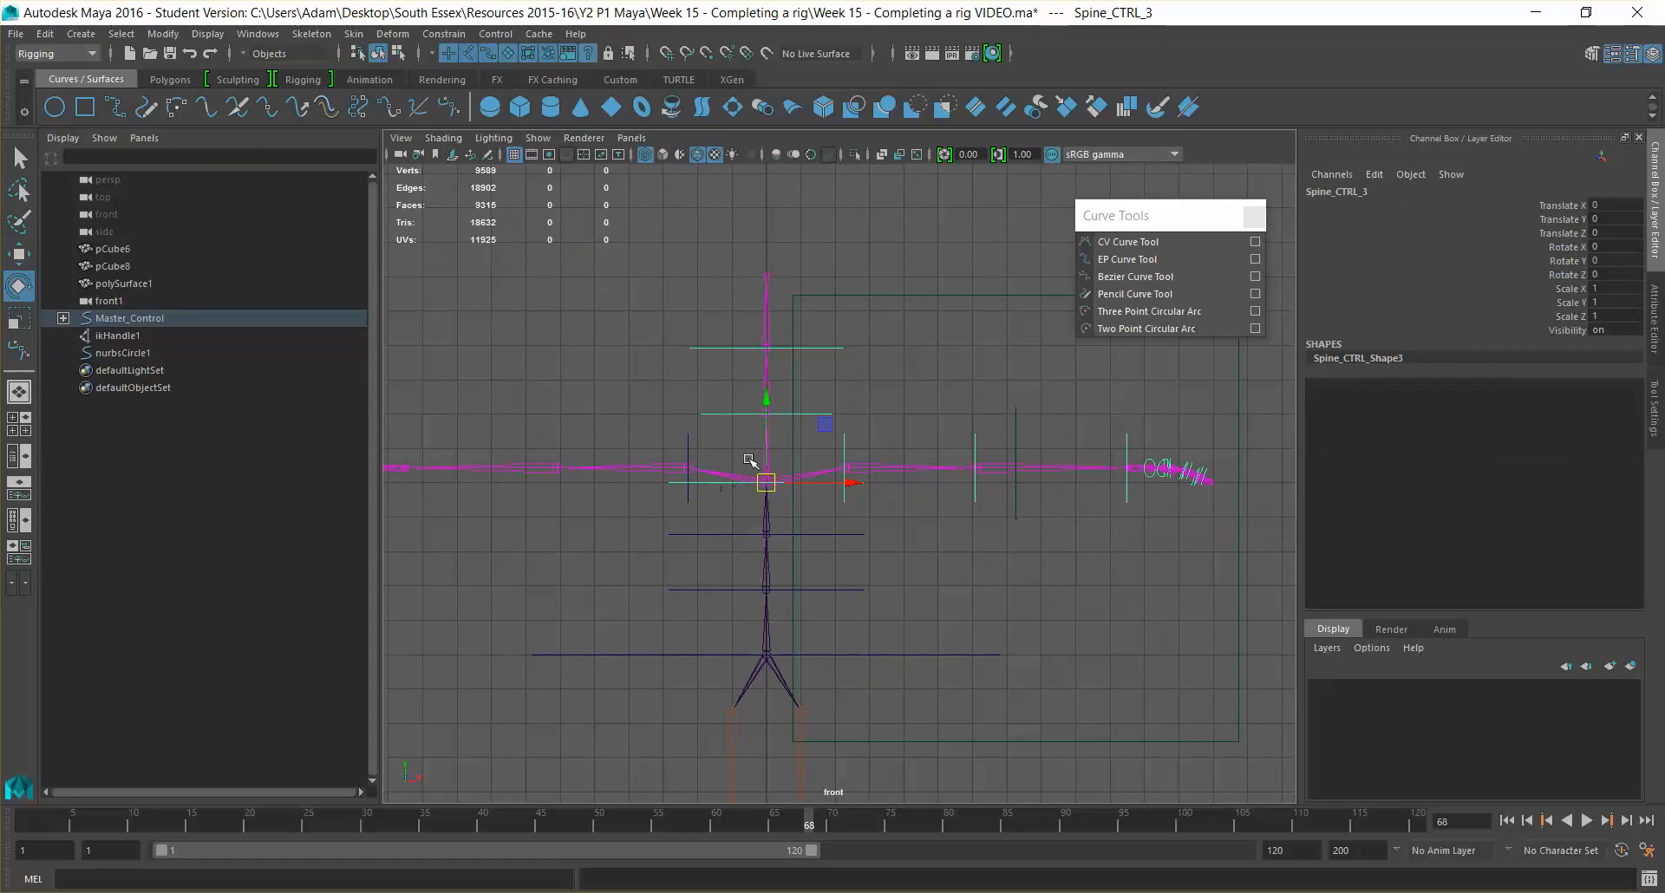
{"action": "mouse_move", "coordinate": [781, 461]}
{"action": "left_mouse_down"}
{"action": "mouse_move", "coordinate": [766, 464]}
{"action": "mouse_move", "coordinate": [792, 468]}
{"action": "mouse_move", "coordinate": [766, 479]}
{"action": "mouse_move", "coordinate": [791, 447]}
{"action": "mouse_move", "coordinate": [762, 461]}
{"action": "mouse_move", "coordinate": [808, 459]}
{"action": "left_mouse_up"}
{"action": "key", "text": "ctrl+z"}
{"action": "left_click", "coordinate": [909, 596]}
Check the mirrored right arm by selecting its elbow and wrist joints in turn, leaving nothing selected
{"action": "middle_click_drag", "start_coordinate": [994, 560], "coordinate": [921, 651], "text": "alt"}
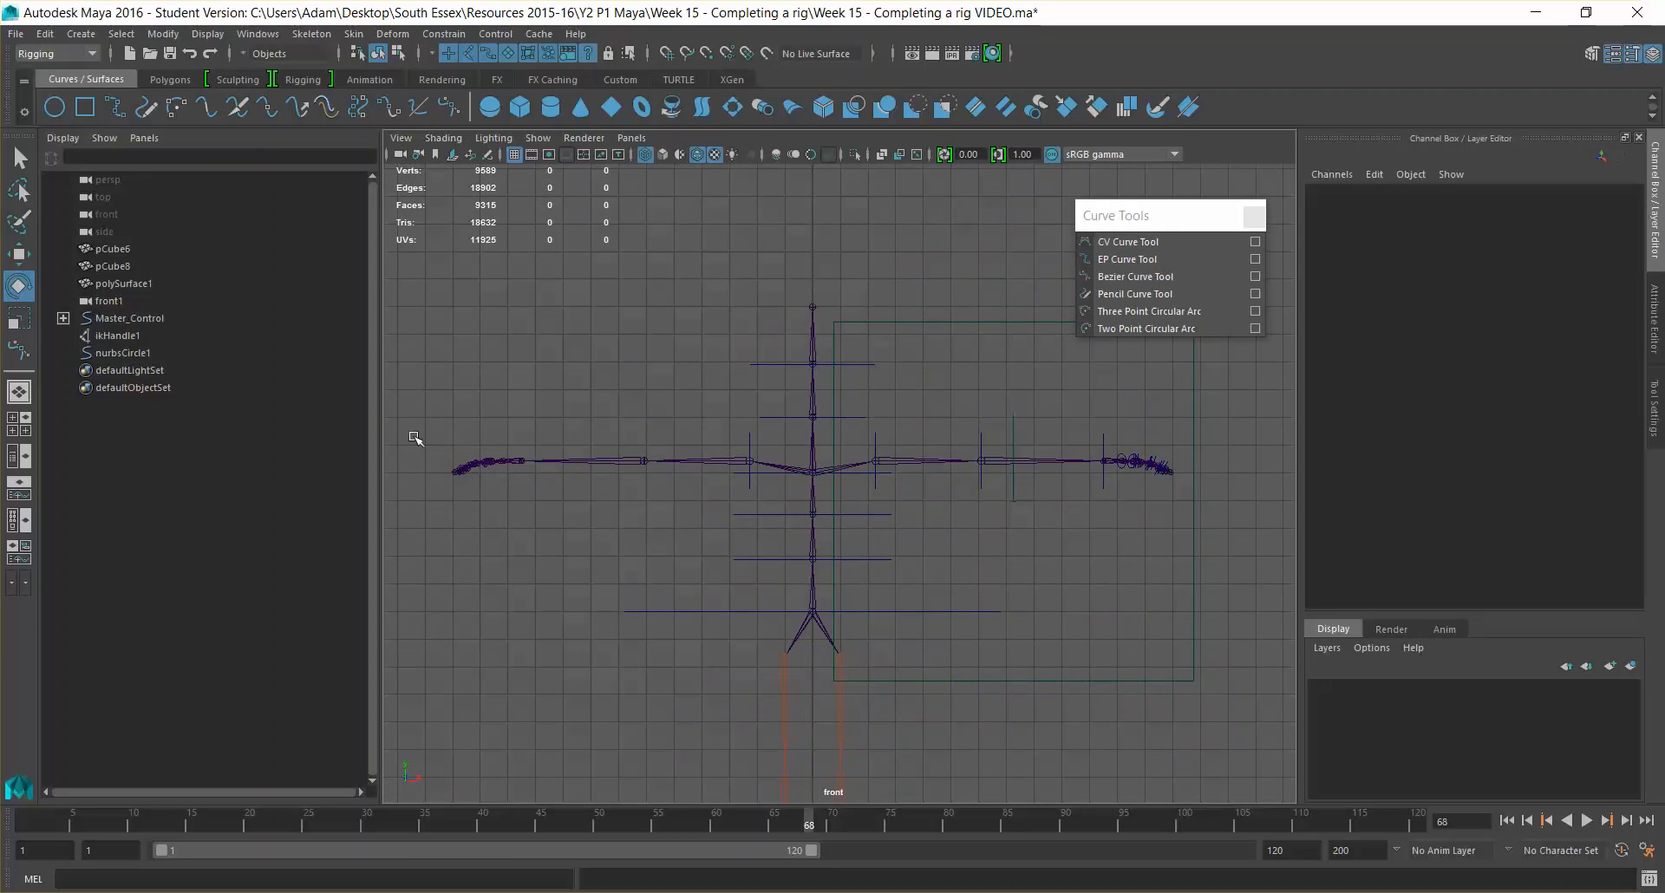
{"action": "left_click_drag", "start_coordinate": [436, 407], "coordinate": [538, 521]}
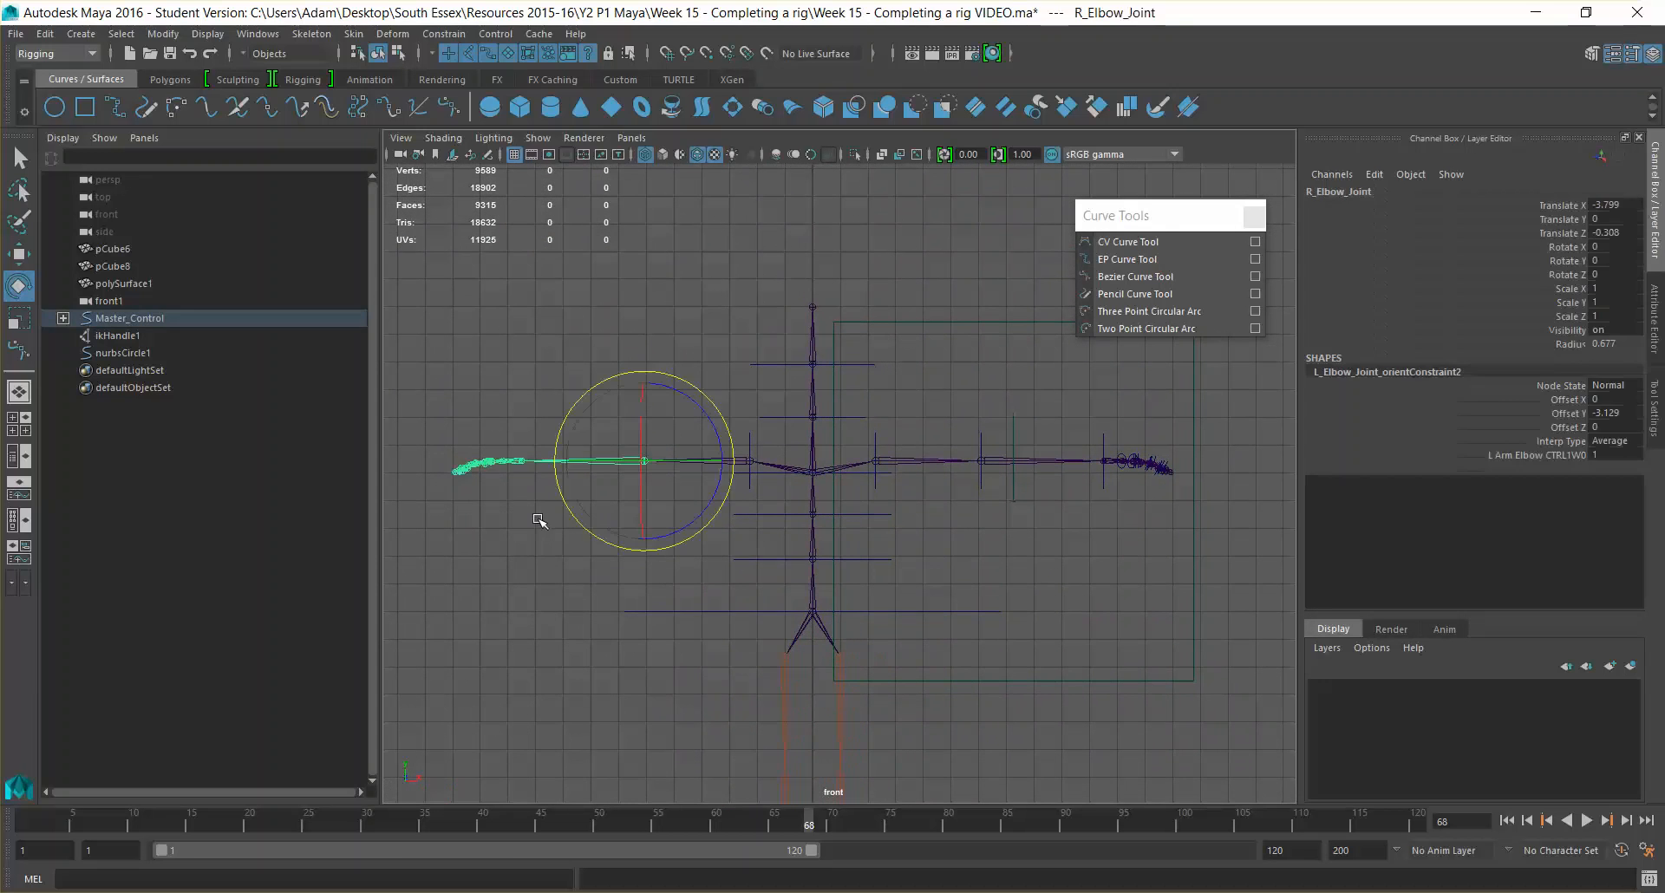
{"action": "left_click", "coordinate": [538, 520]}
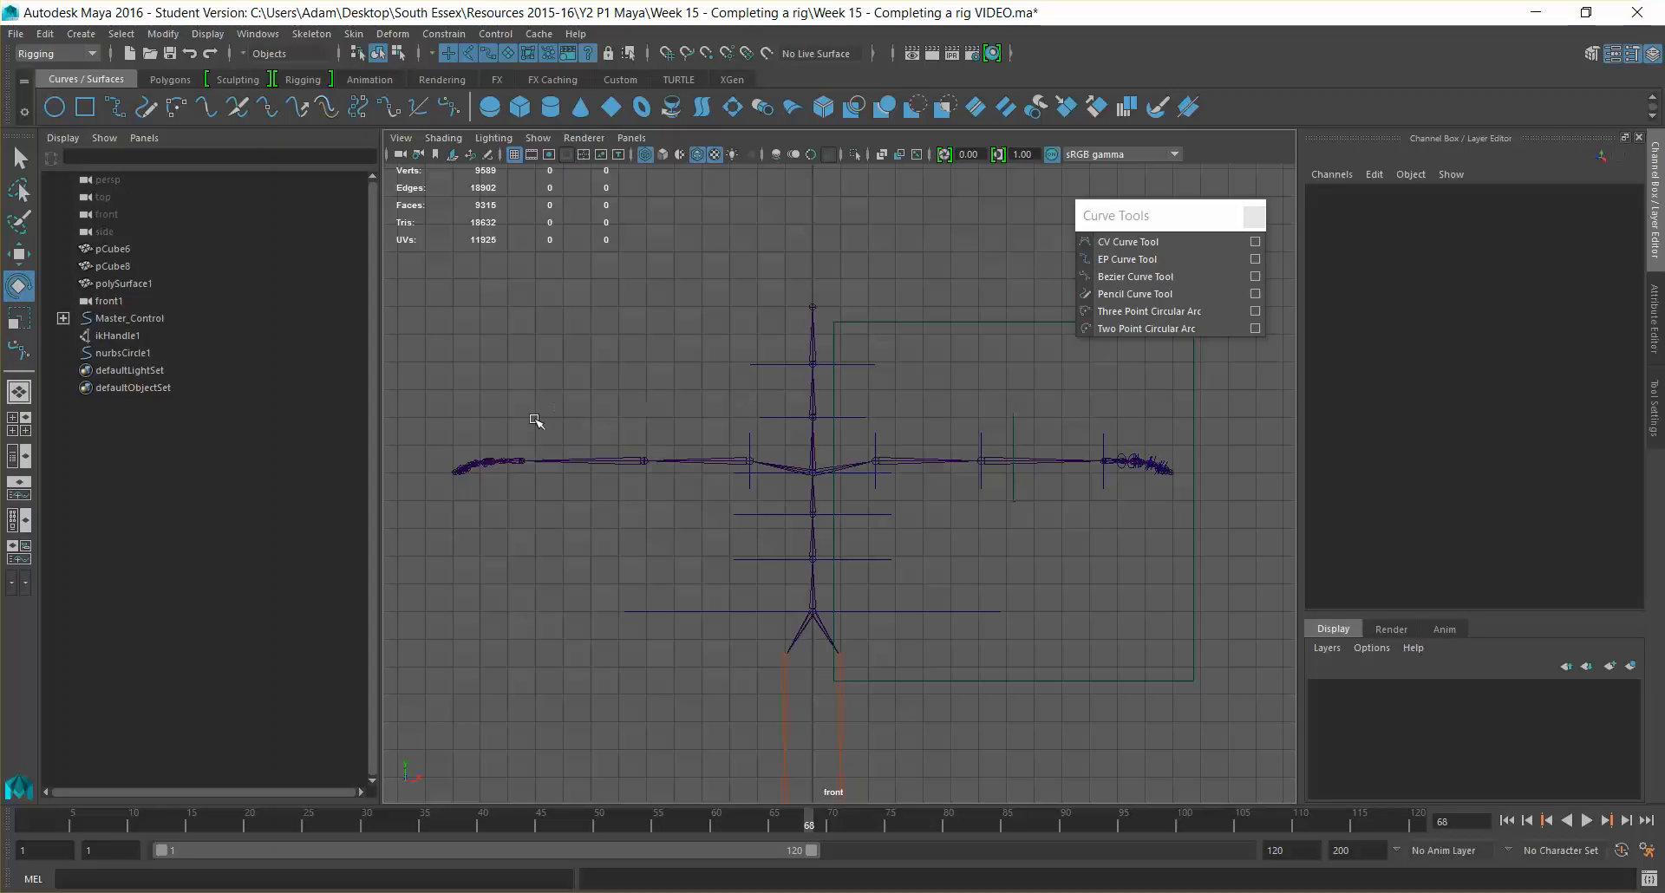
{"action": "left_click_drag", "start_coordinate": [425, 443], "coordinate": [531, 524]}
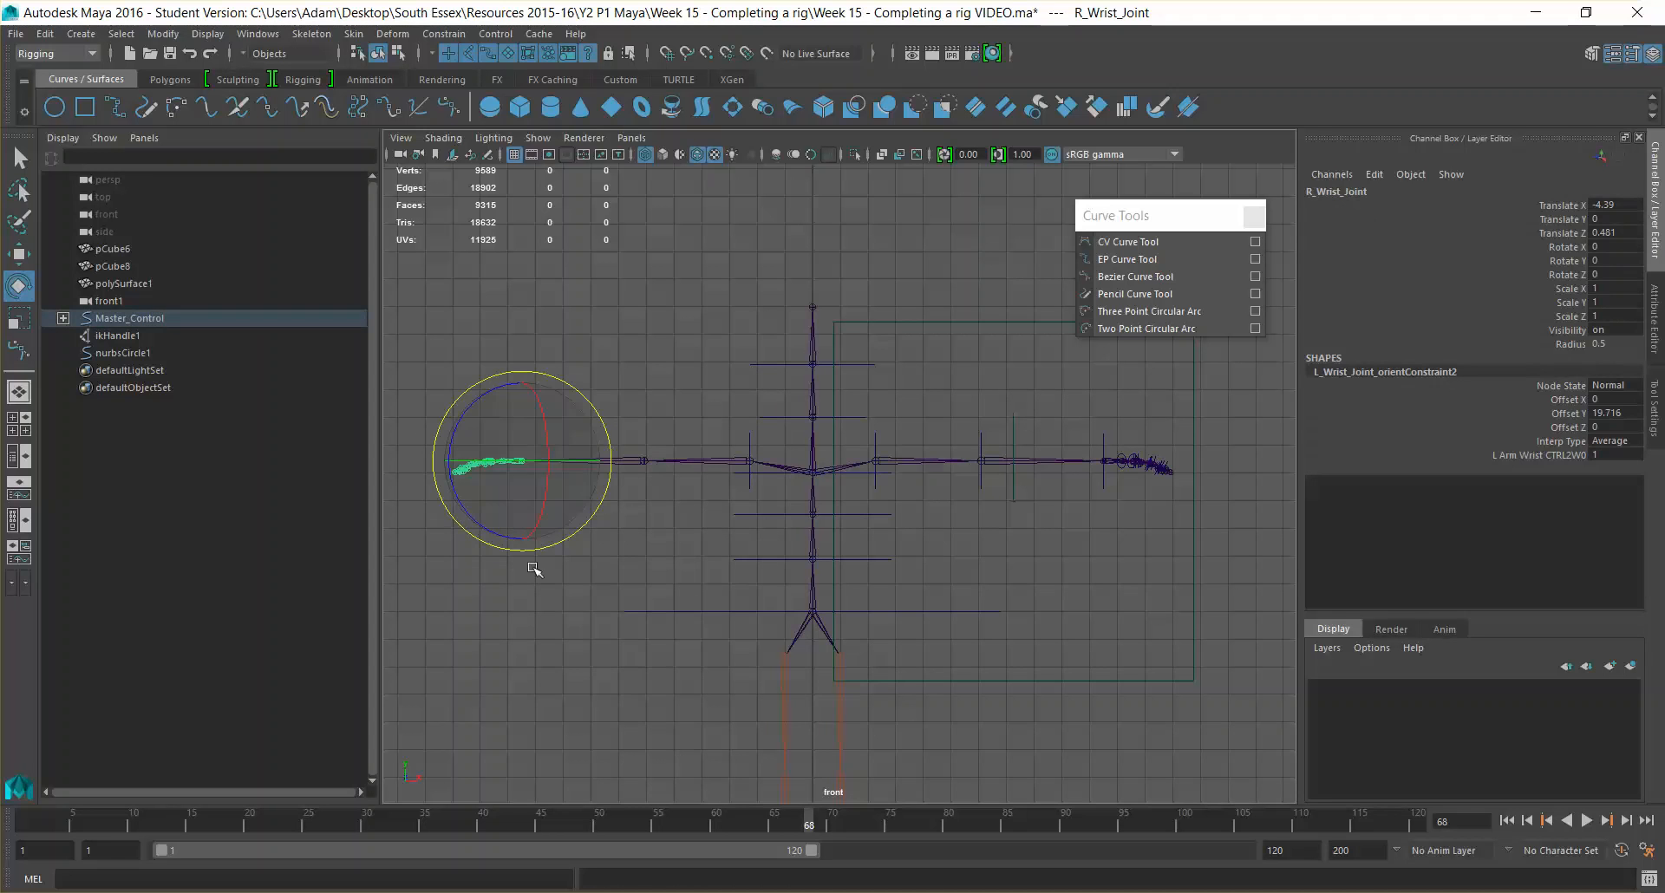
{"action": "left_click", "coordinate": [531, 600]}
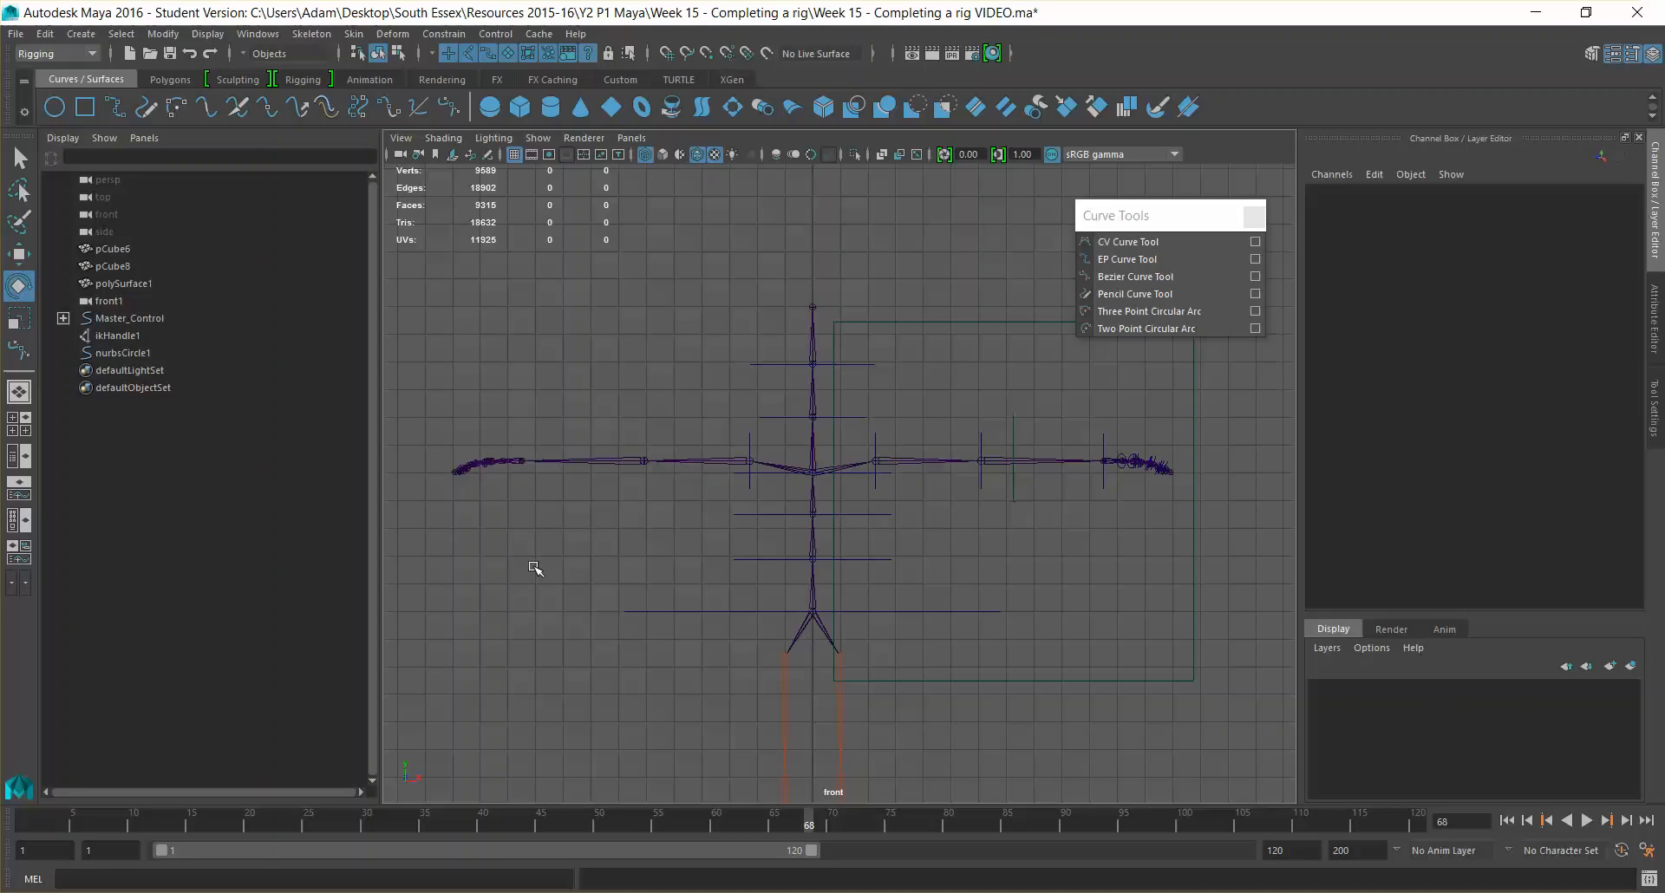
{"action": "middle_click_drag", "start_coordinate": [616, 549], "coordinate": [569, 439], "text": "alt"}
{"action": "scroll", "coordinate": [622, 387], "scroll_direction": "down", "scroll_amount": 1}
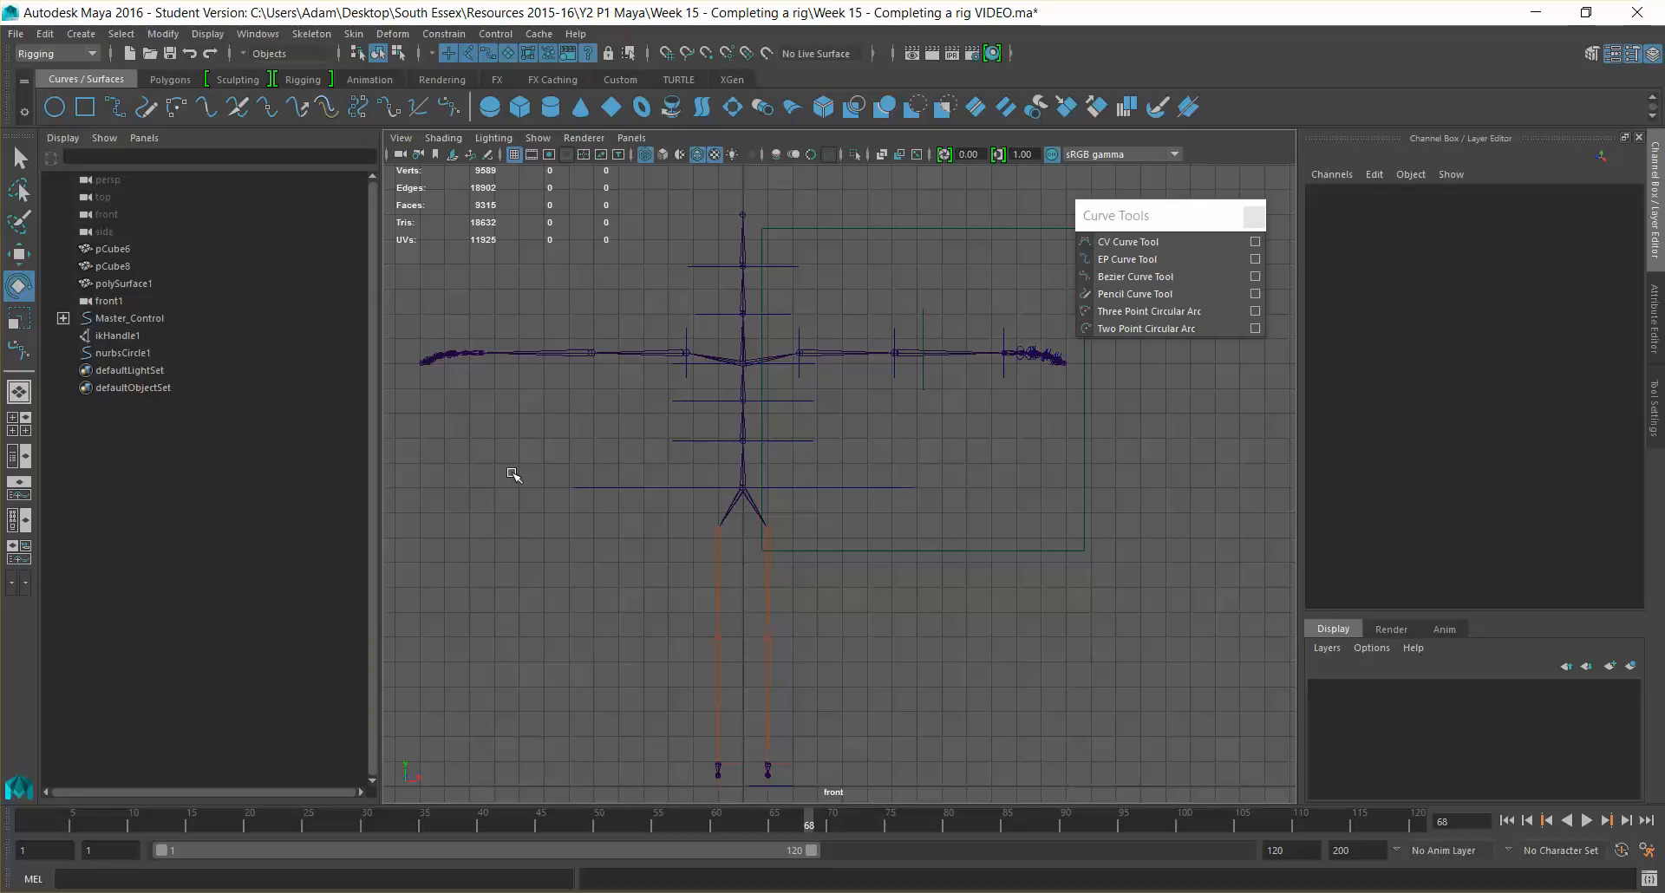
{"action": "middle_click_drag", "start_coordinate": [513, 474], "coordinate": [550, 465], "text": "alt"}
{"action": "scroll", "coordinate": [550, 463], "scroll_direction": "down", "scroll_amount": 1}
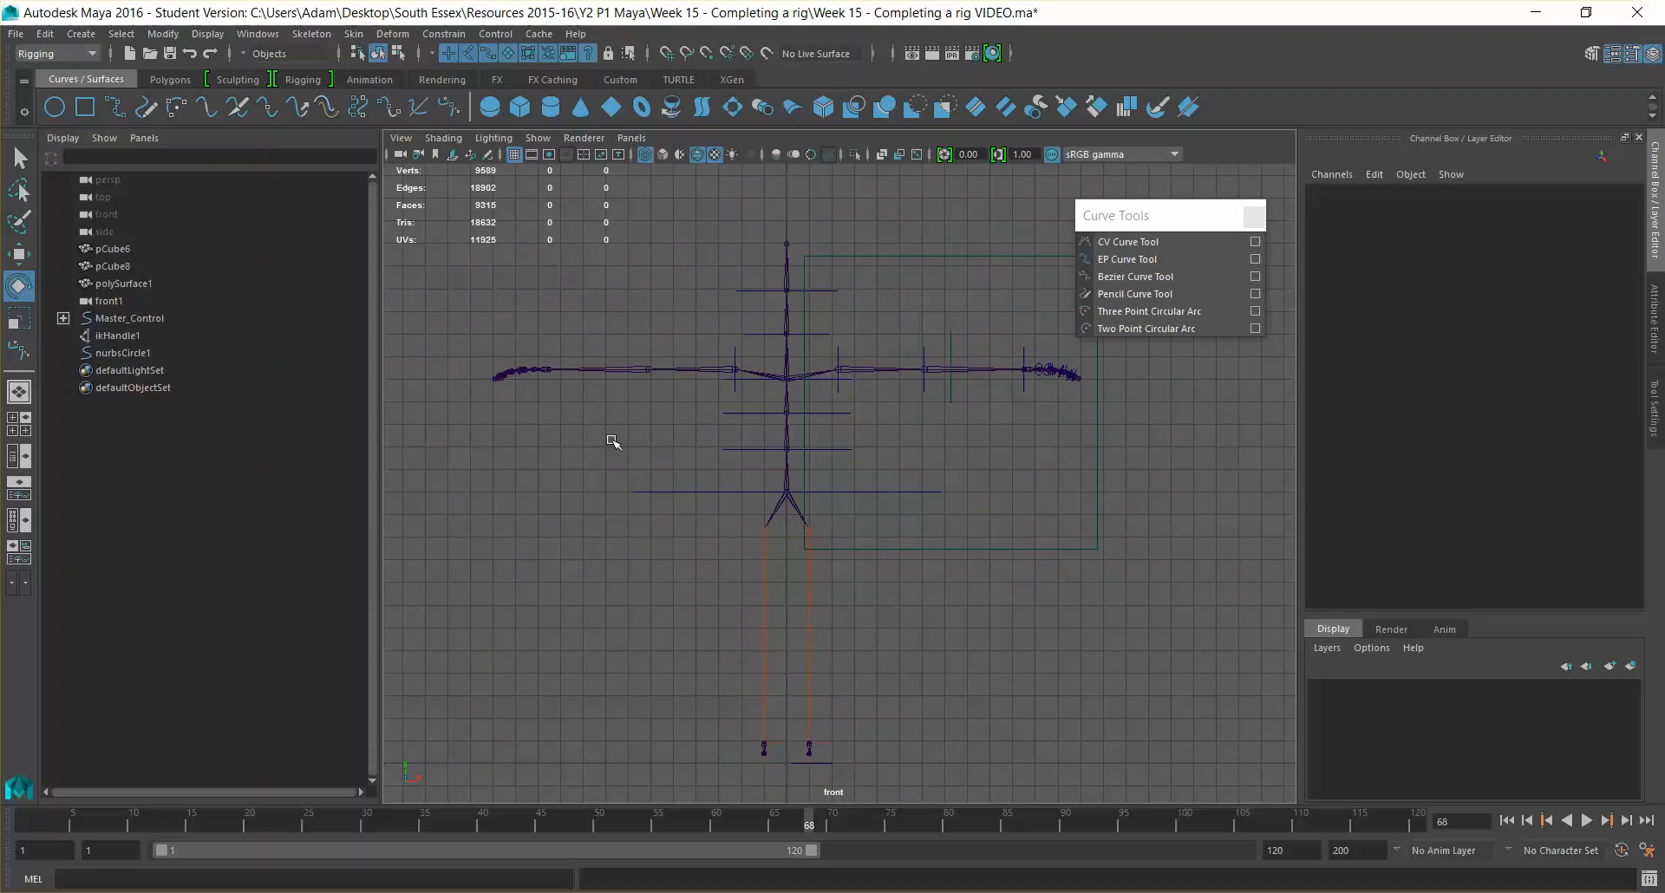
Turn on polygon display in the front view and check the half-body mesh against the right-side joints
{"action": "left_click", "coordinate": [536, 138]}
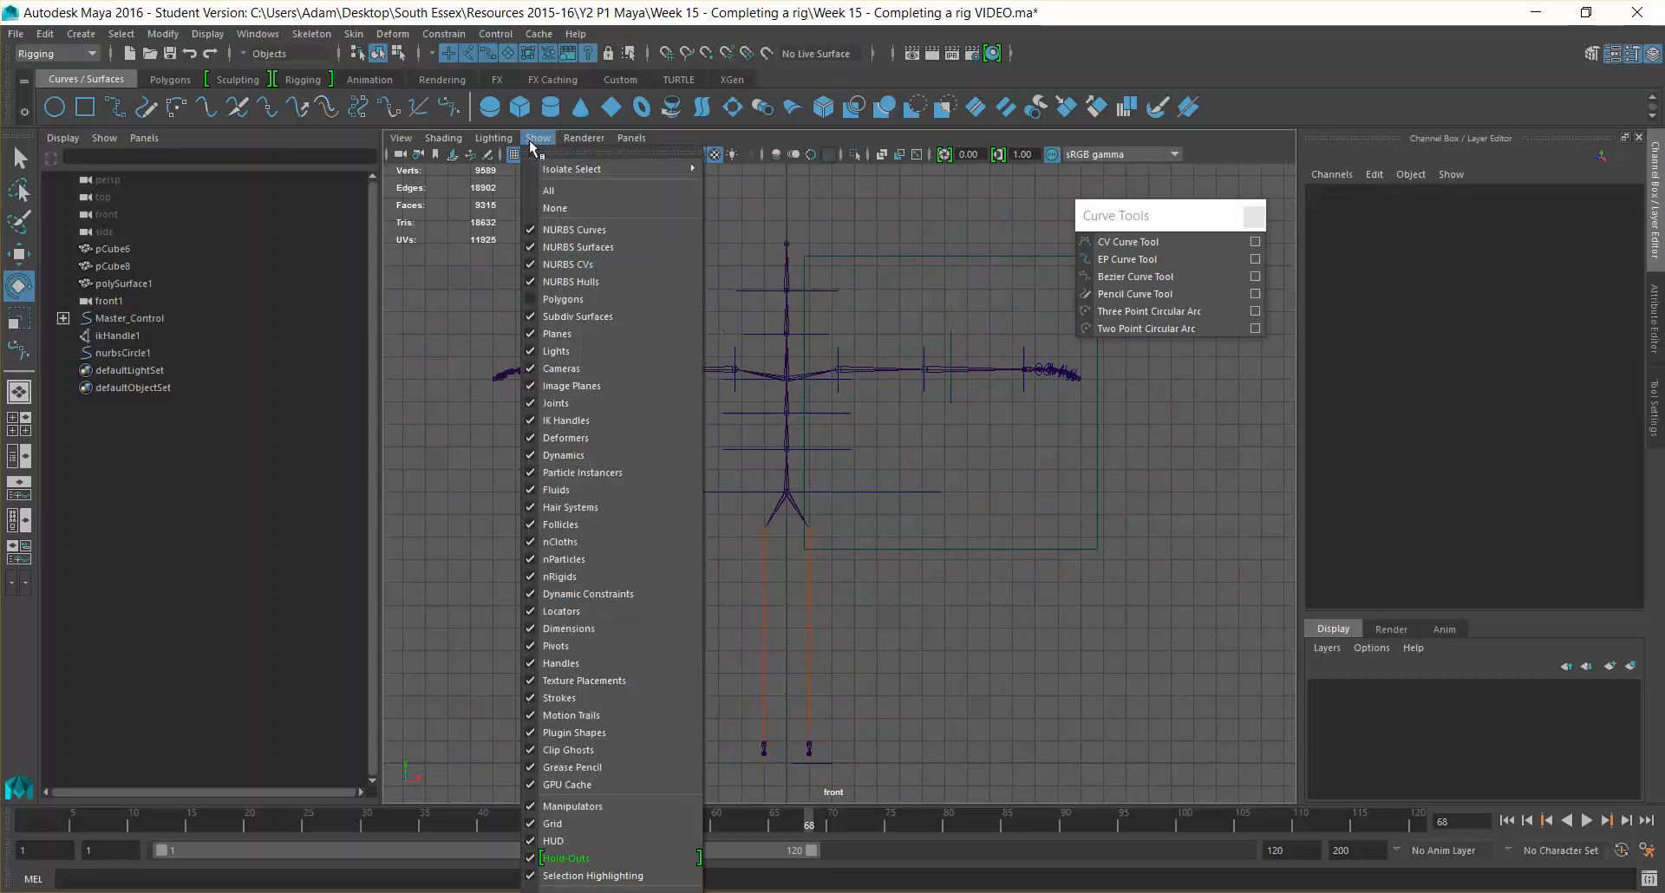
{"action": "left_click", "coordinate": [572, 298]}
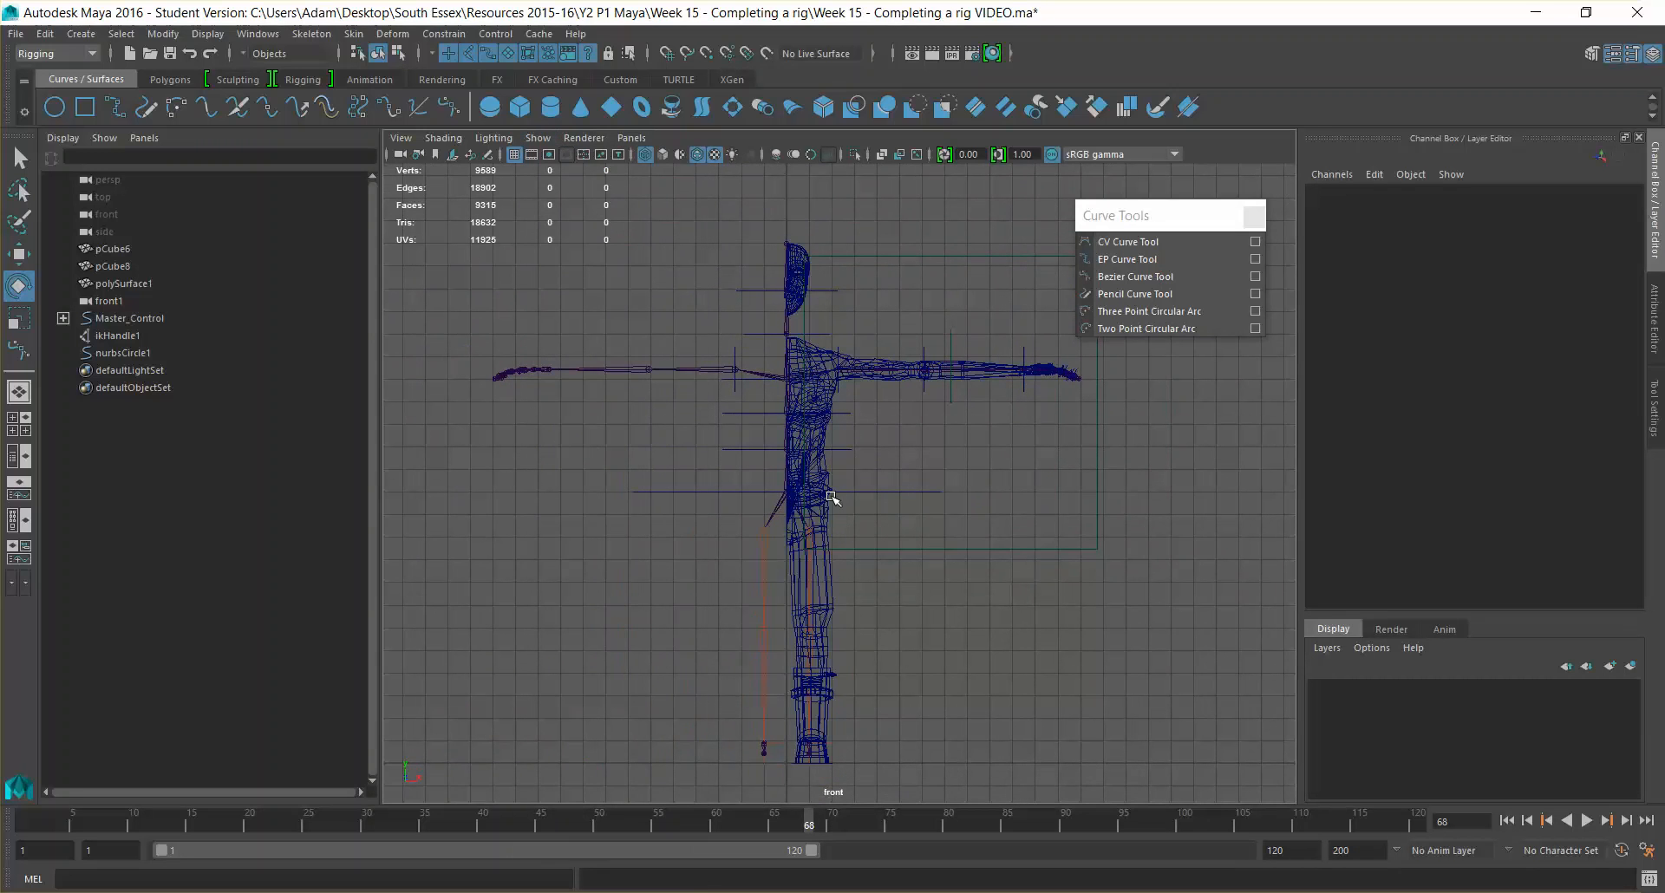
{"action": "left_click", "coordinate": [824, 587]}
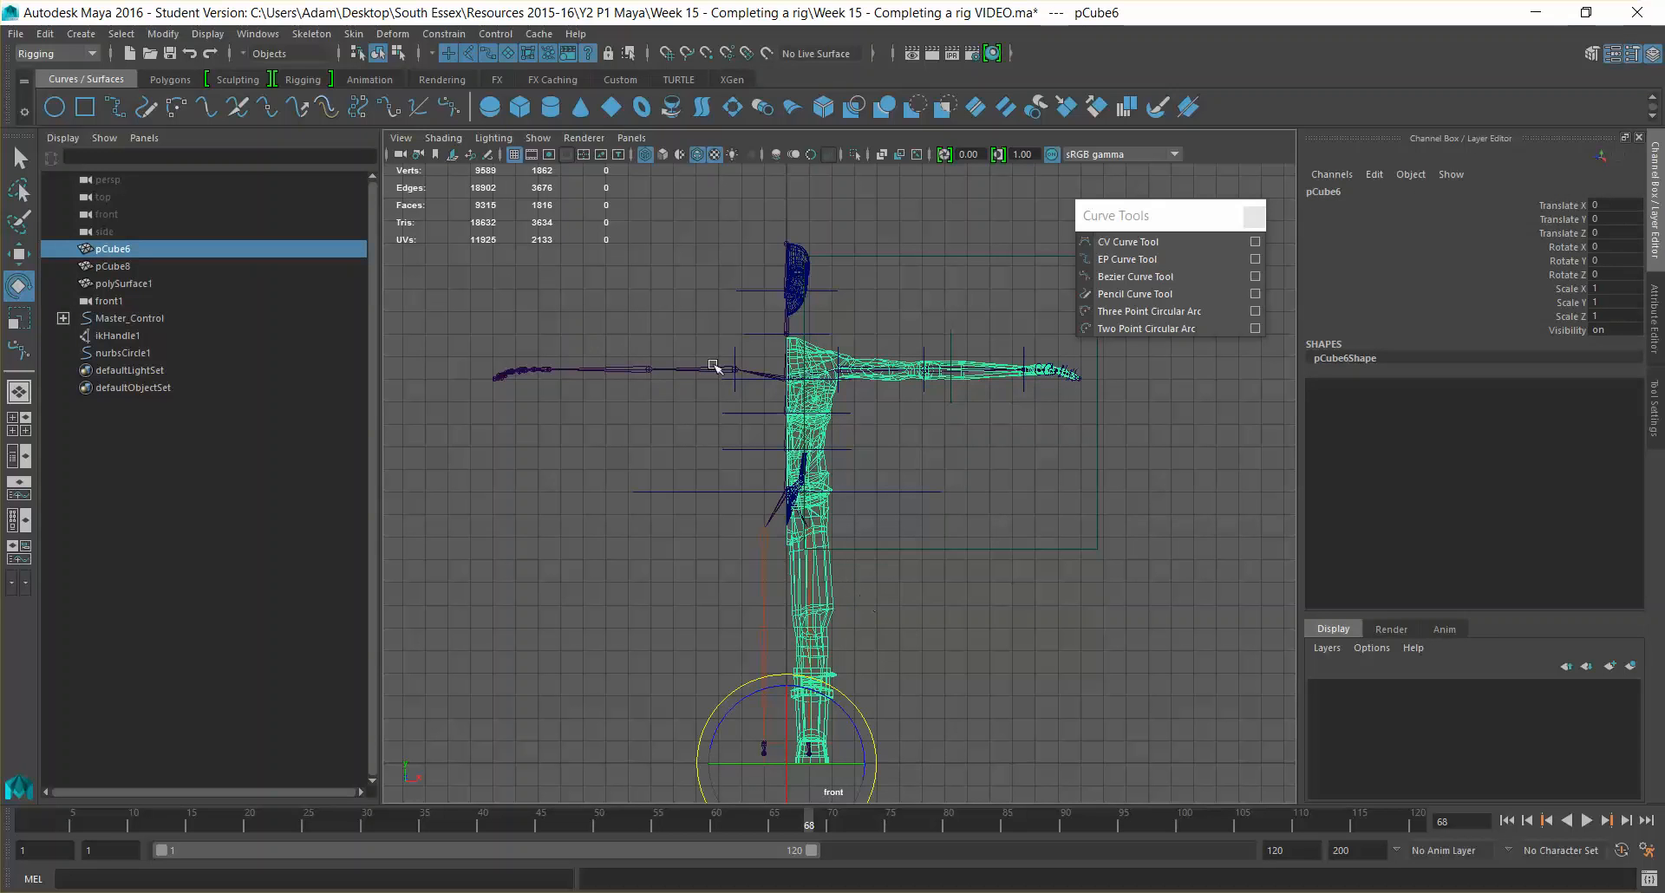
{"action": "left_click", "coordinate": [1031, 467]}
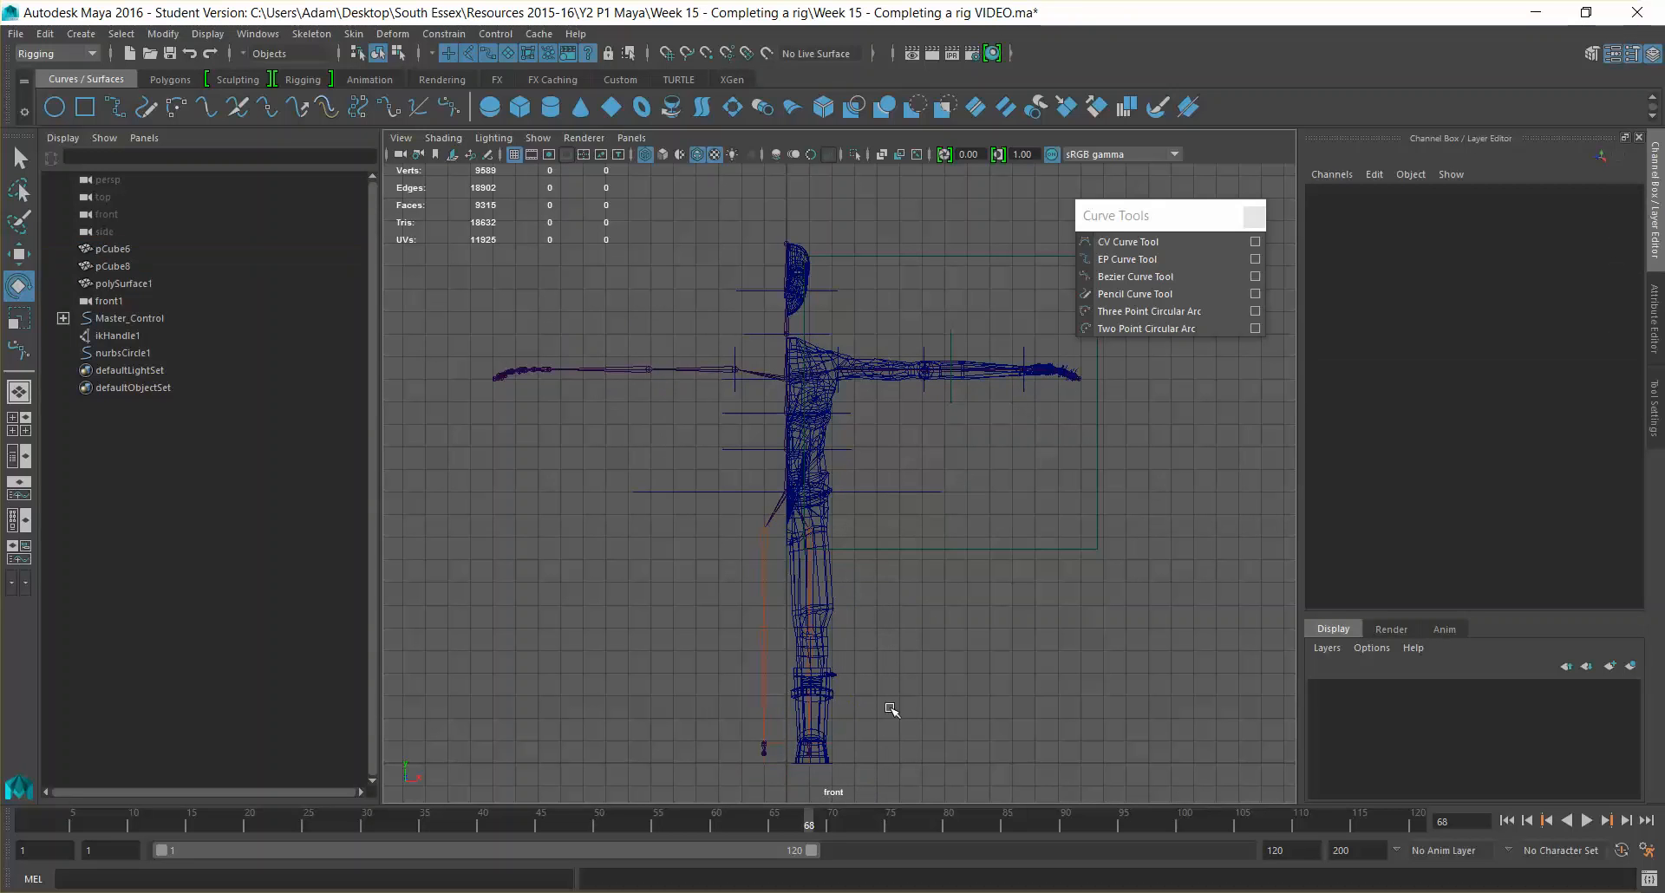
Check the hip area and upper right leg beside the body mesh, and inspect the Master_Control hierarchy
{"action": "left_click_drag", "start_coordinate": [693, 469], "coordinate": [724, 519]}
{"action": "left_click", "coordinate": [1020, 641]}
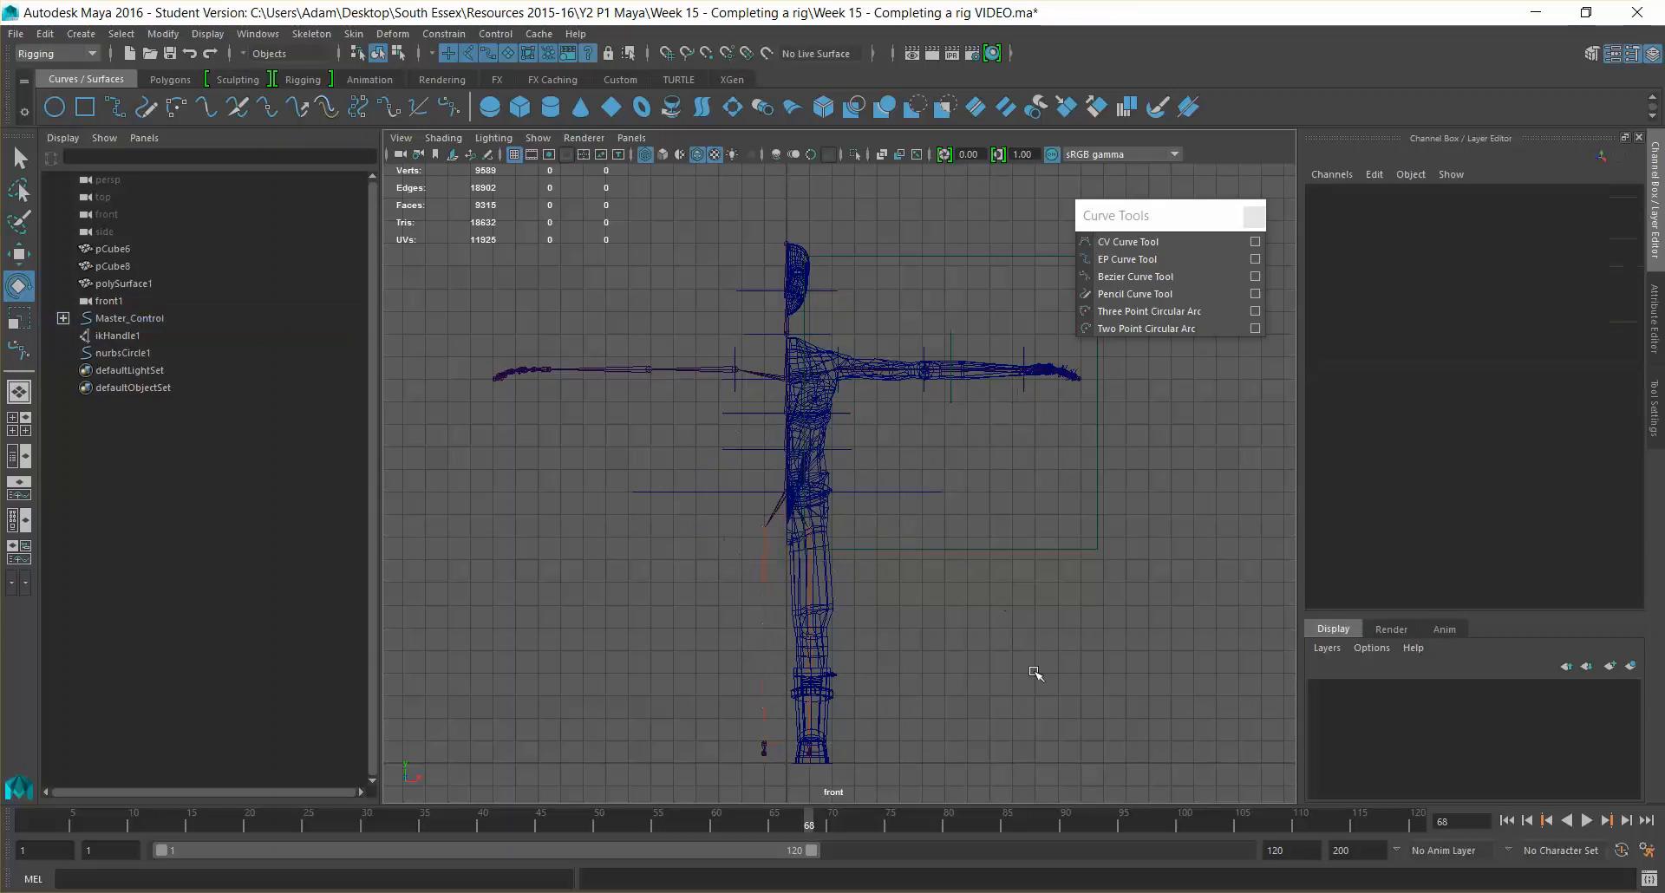
{"action": "left_click", "coordinate": [767, 536]}
{"action": "left_click", "coordinate": [917, 635]}
{"action": "left_click", "coordinate": [62, 318], "text": "shift"}
{"action": "left_click", "coordinate": [62, 318]}
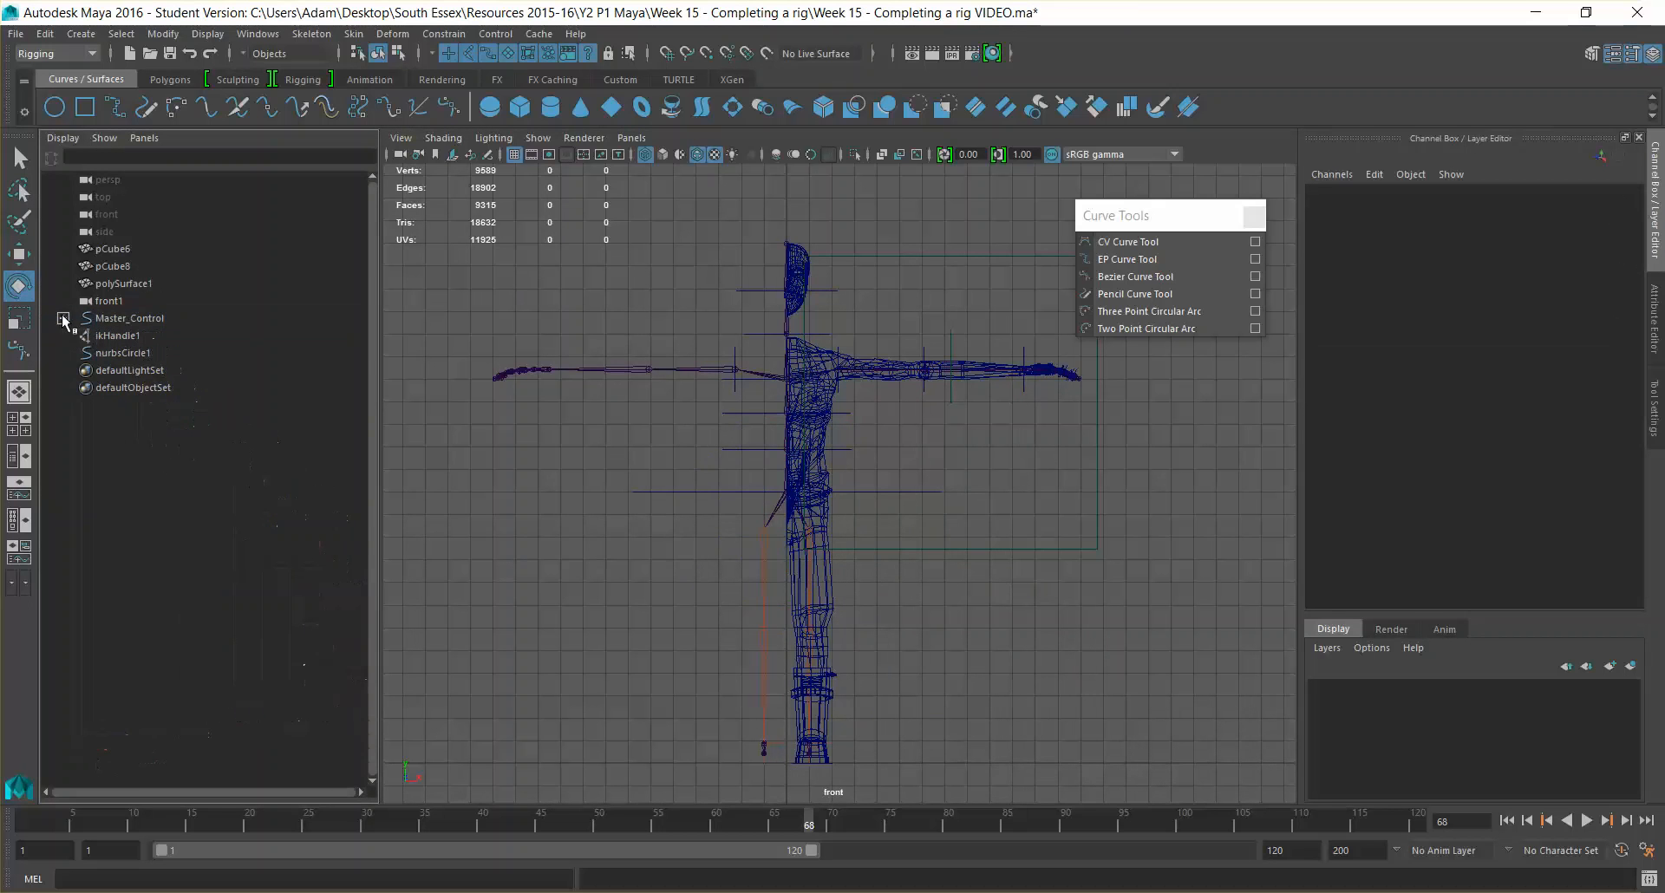